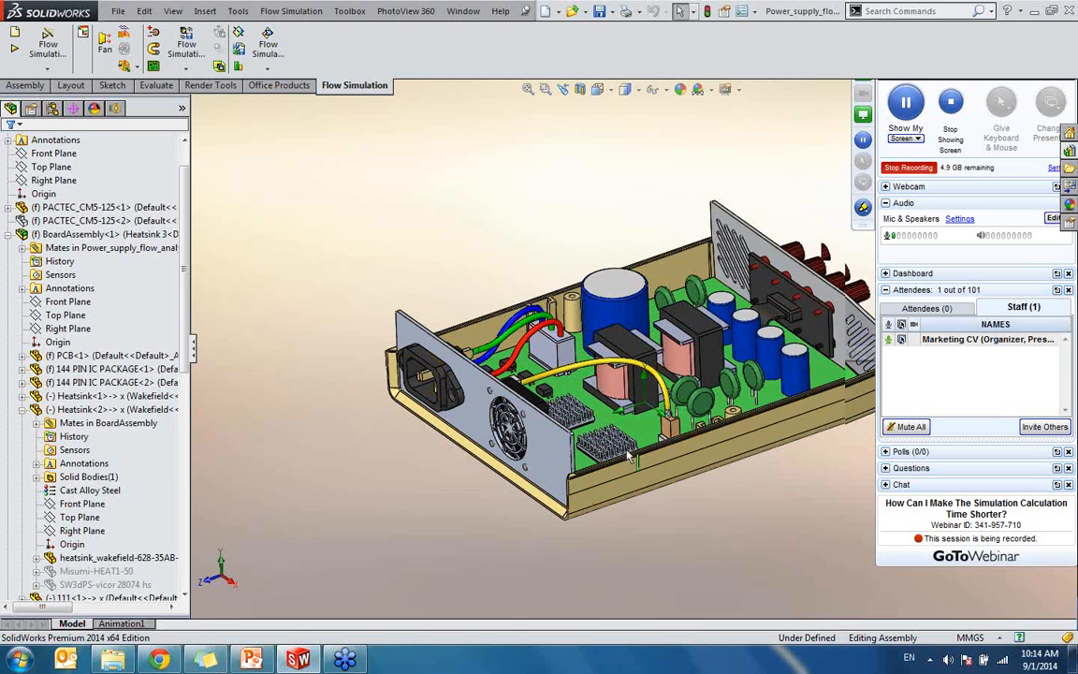
- Show the Flow Simulation analysis tree and select the Flow Pattern Study under the 1 Fan Middle, Heatsink 3 project
scroll(833, 352, up, 2)
scroll(835, 352, down, 2)
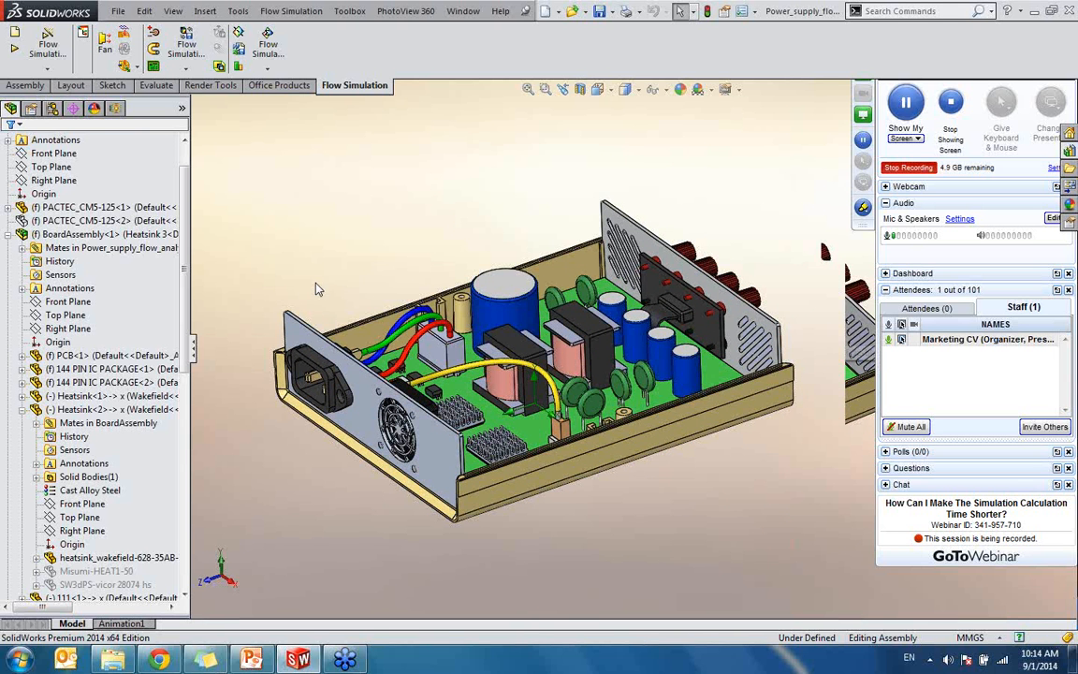
click(116, 110)
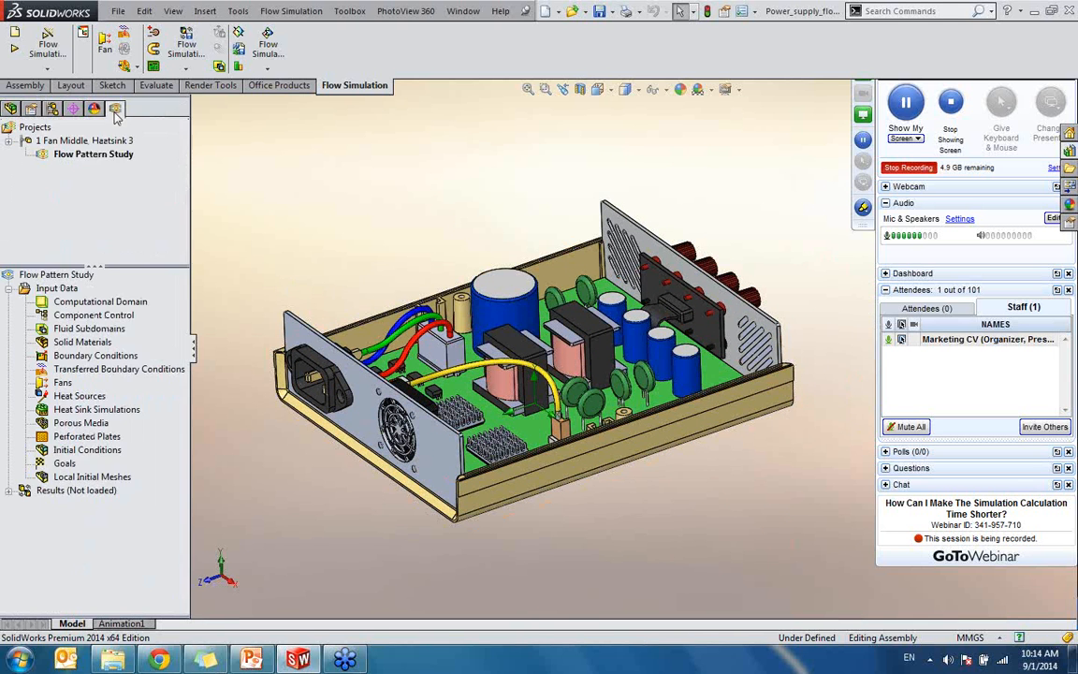
click(106, 155)
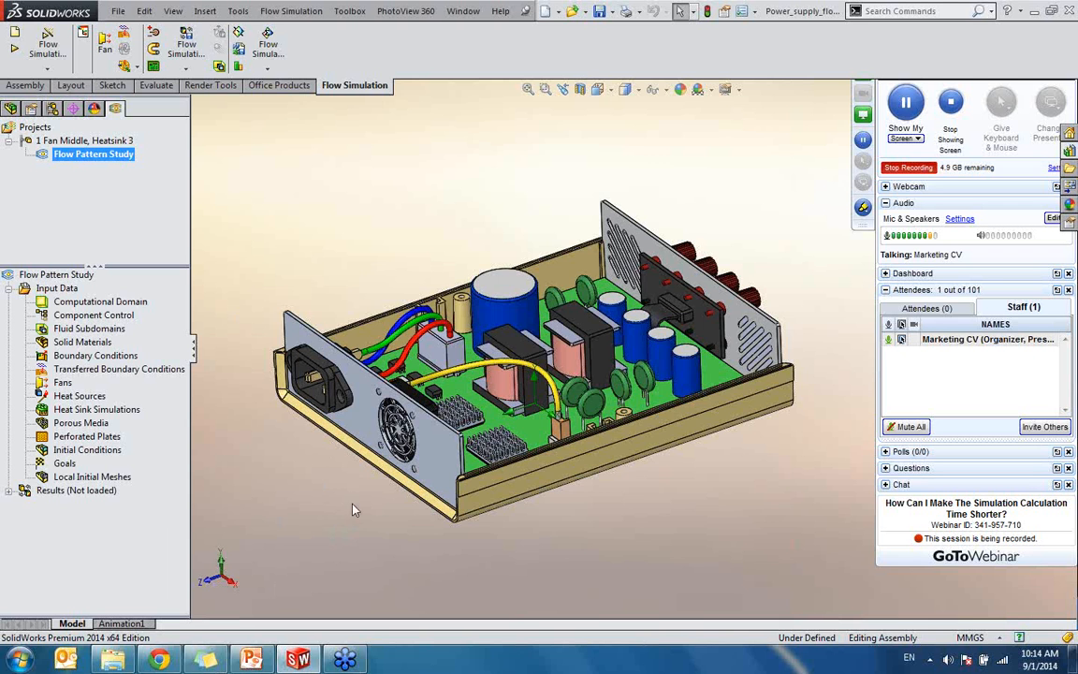
- Make the Front Plate transparent so the fan and power socket behind it can be seen
mouse_move(354, 510)
middle_down()
mouse_move(344, 477)
mouse_move(364, 505)
middle_up()
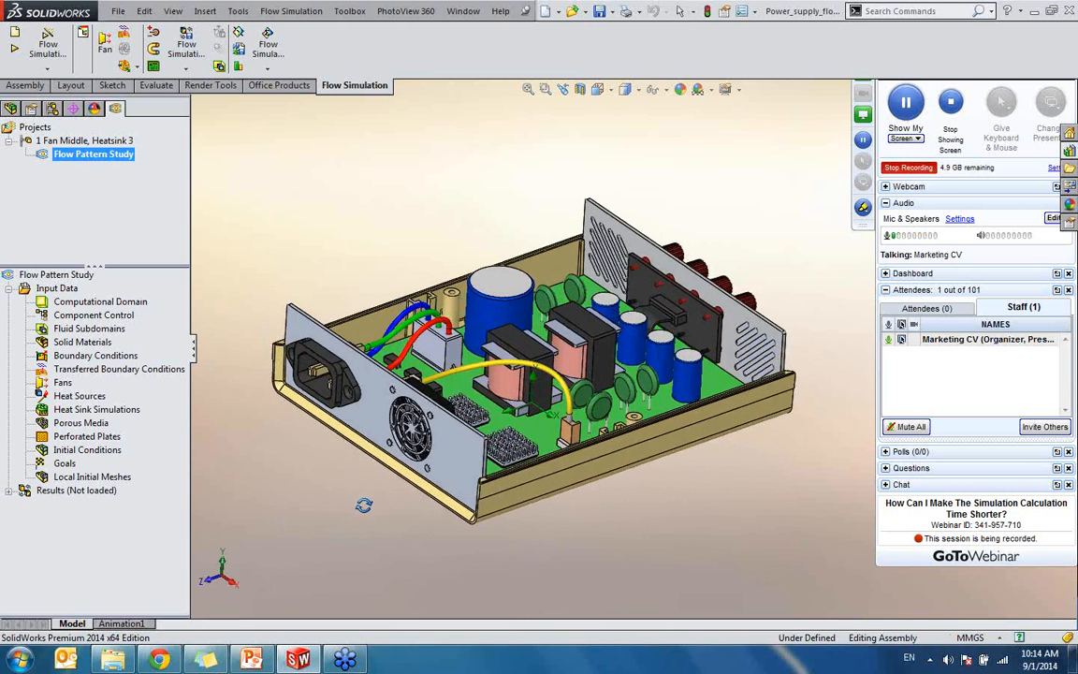
scroll(446, 447, down, 3)
click(440, 458)
right_click(417, 386)
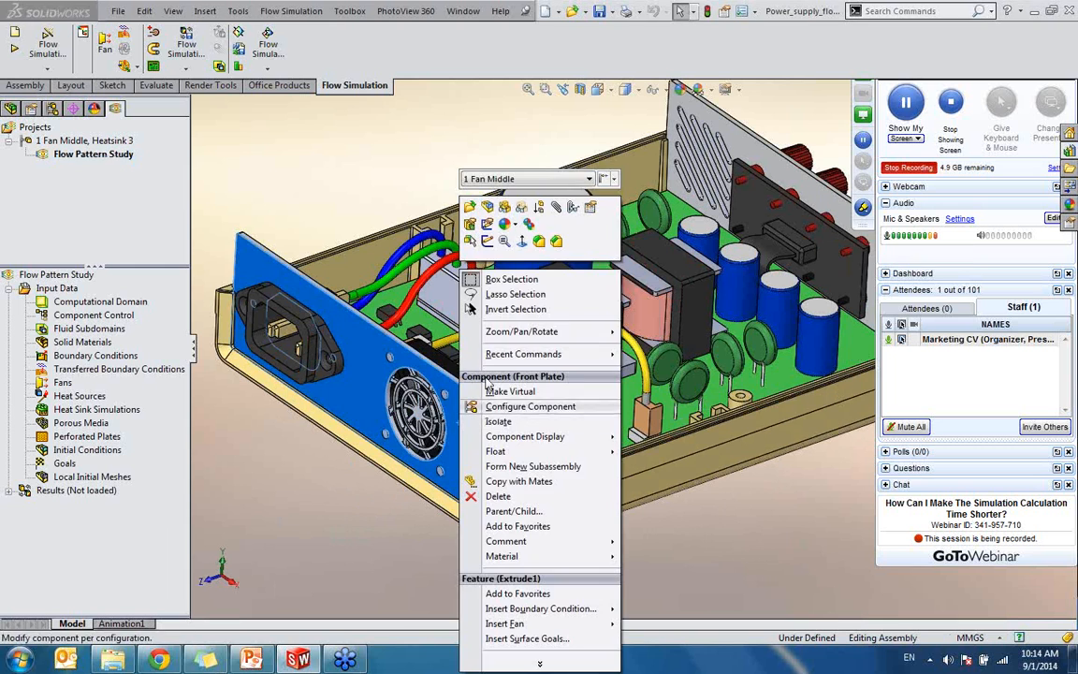
click(470, 224)
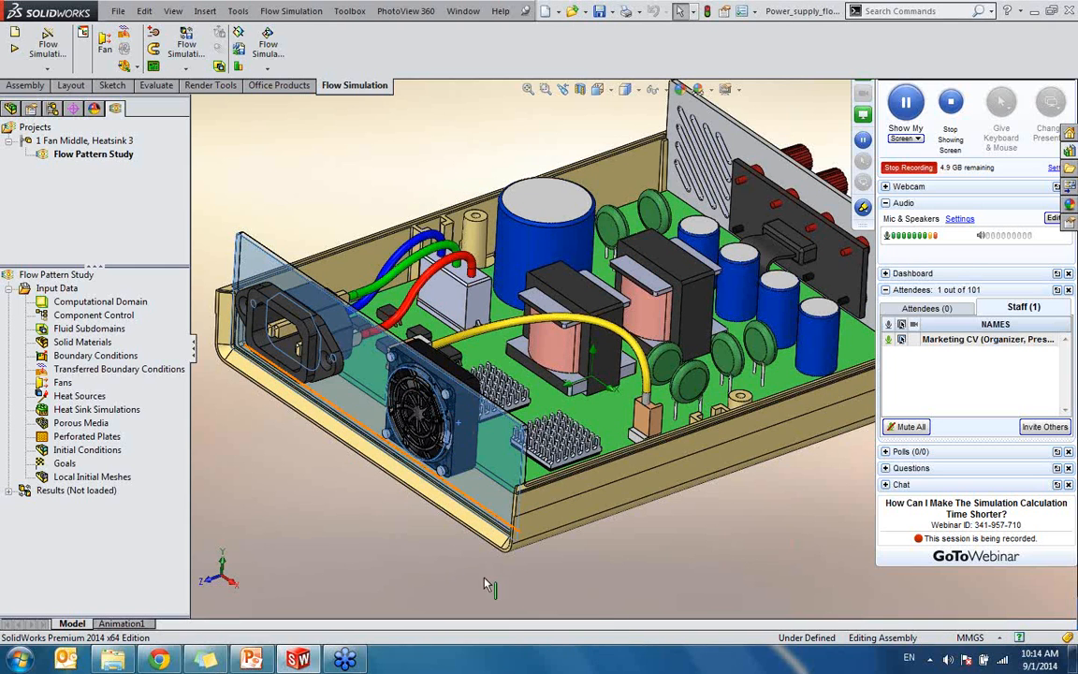
click(456, 556)
- Examine the enclosure's interior layout and the slotted vents in the back plate
middle_drag(480, 529, 758, 335)
middle_drag(604, 271, 700, 351)
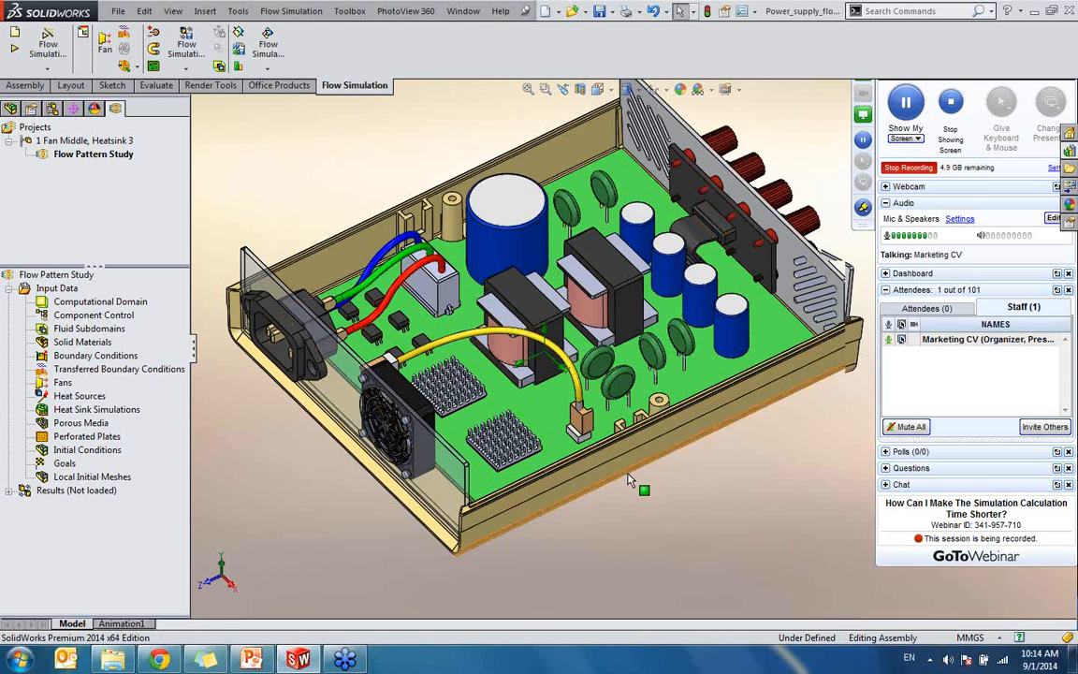
middle_drag(599, 530, 614, 458)
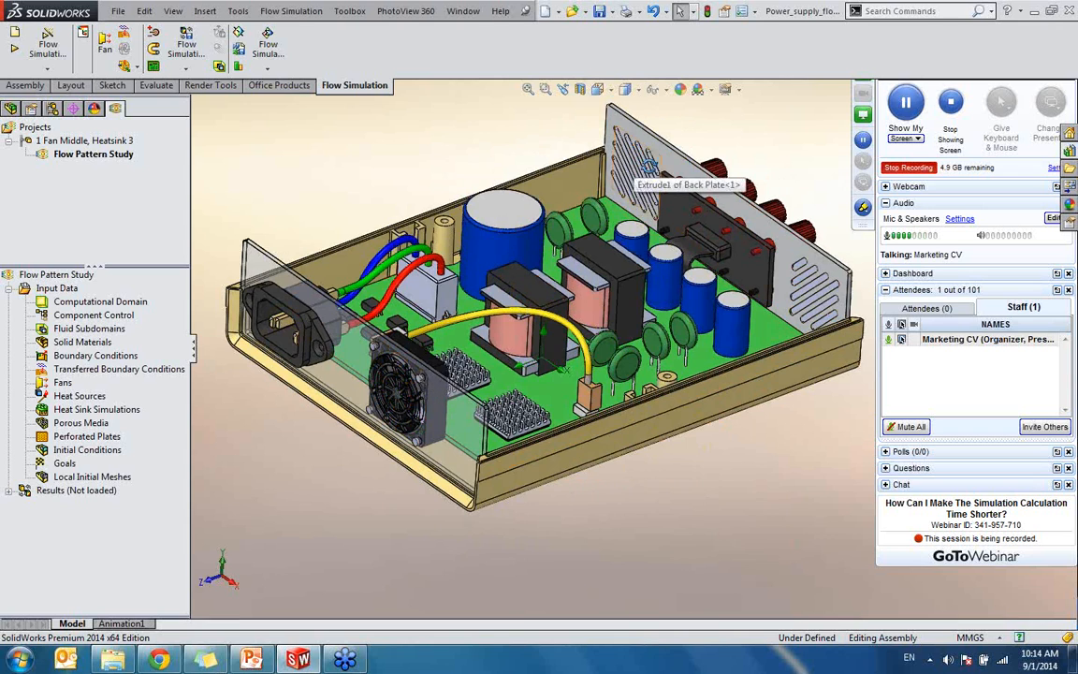
scroll(636, 162, up, 3)
scroll(635, 171, up, 2)
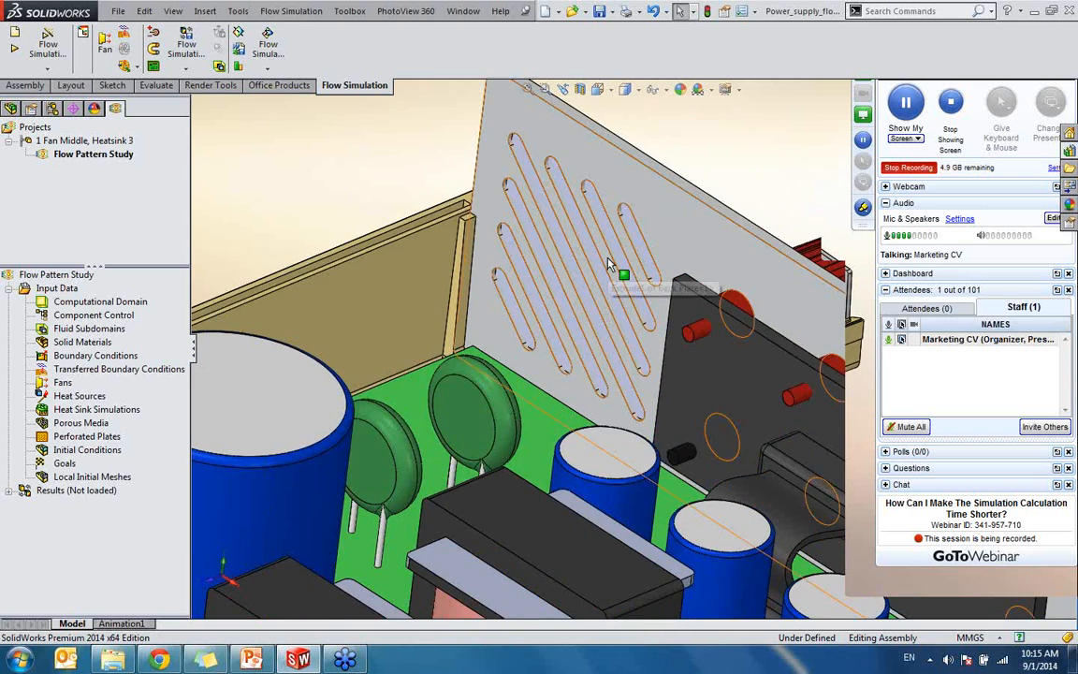
scroll(621, 277, down, 5)
scroll(623, 294, up, 2)
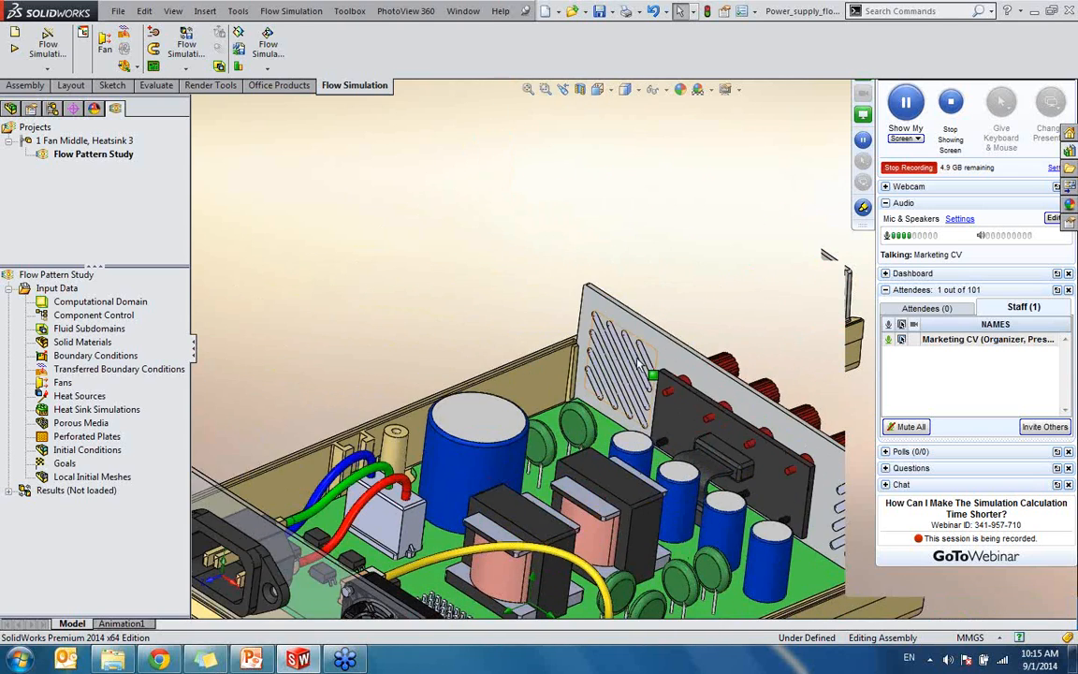
scroll(587, 463, down, 3)
scroll(561, 421, up, 3)
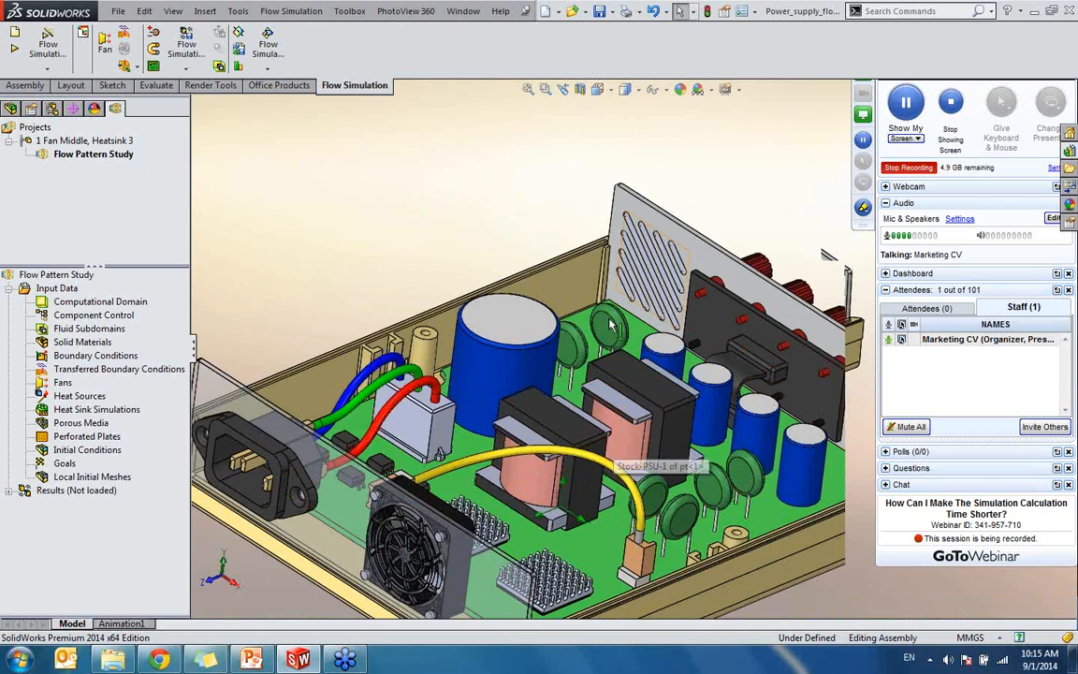
scroll(571, 417, down, 5)
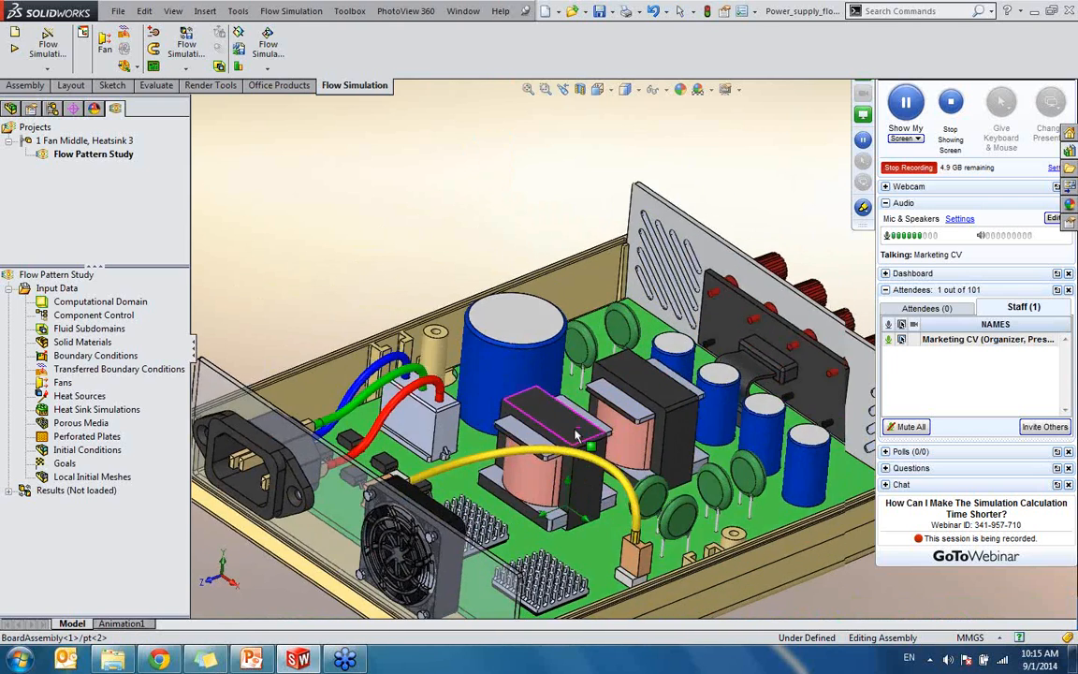
middle_drag(589, 419, 590, 355)
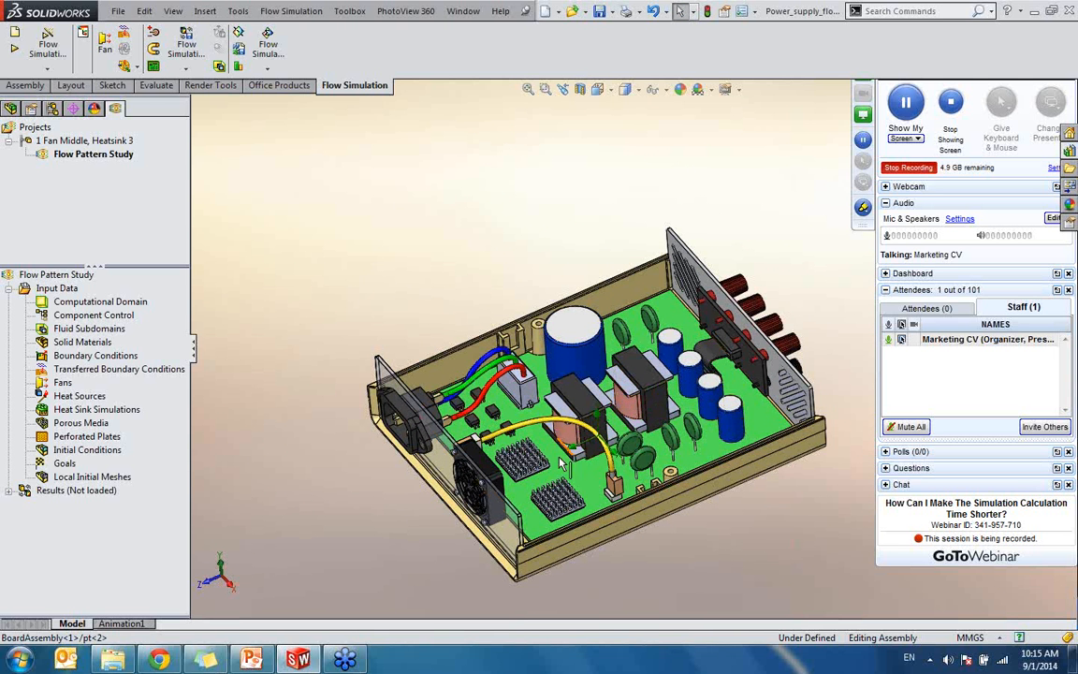
- Examine the two pin-fin heatsinks behind the fan and the path across the board components to the back plate vents
scroll(496, 431, down, 5)
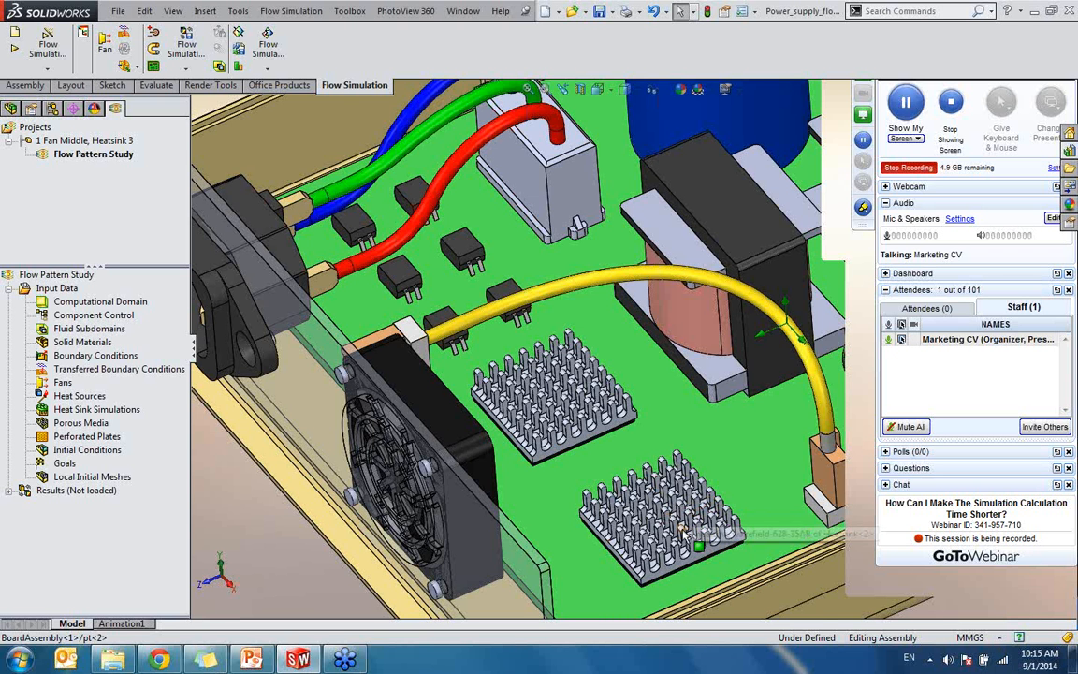
scroll(660, 513, up, 2)
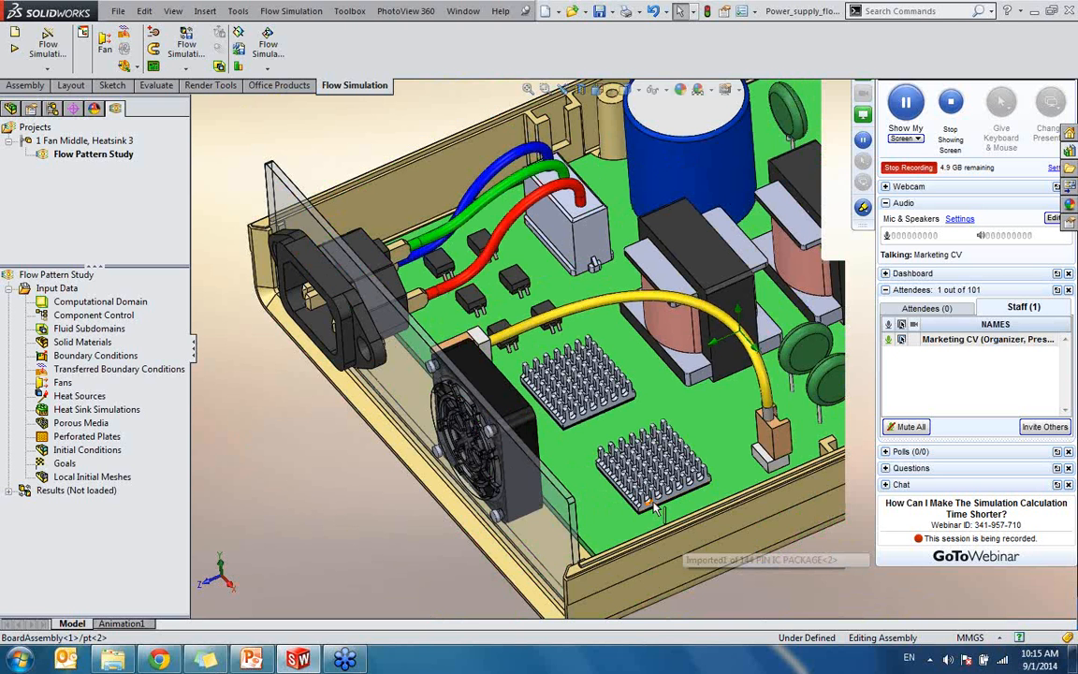
scroll(662, 479, down, 2)
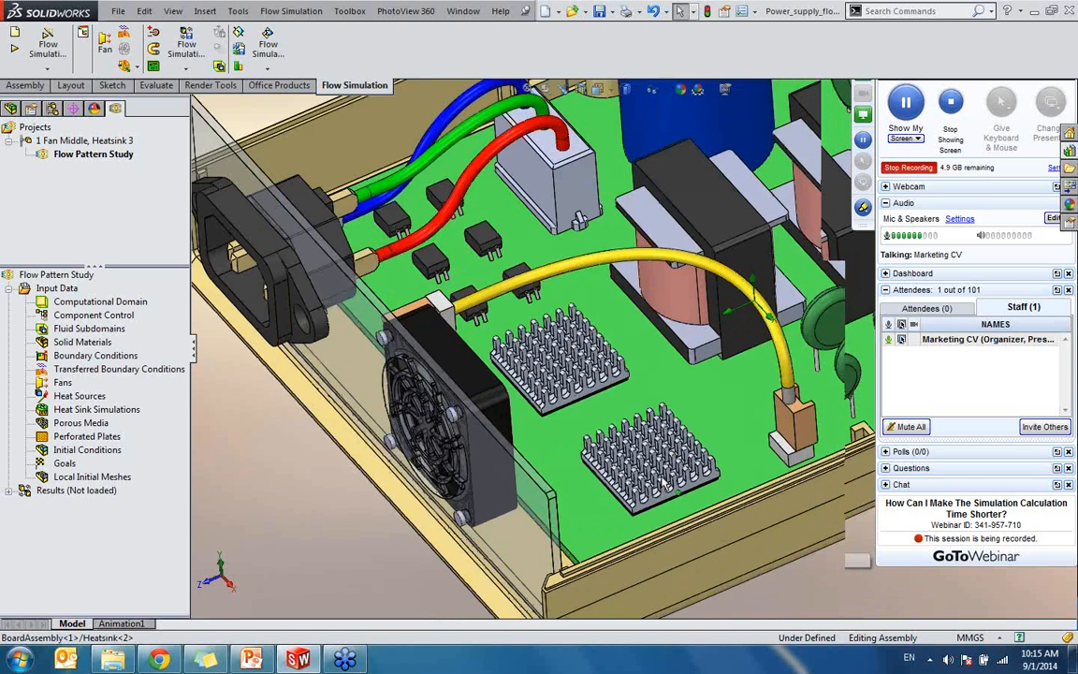
scroll(622, 309, up, 1)
scroll(633, 264, up, 3)
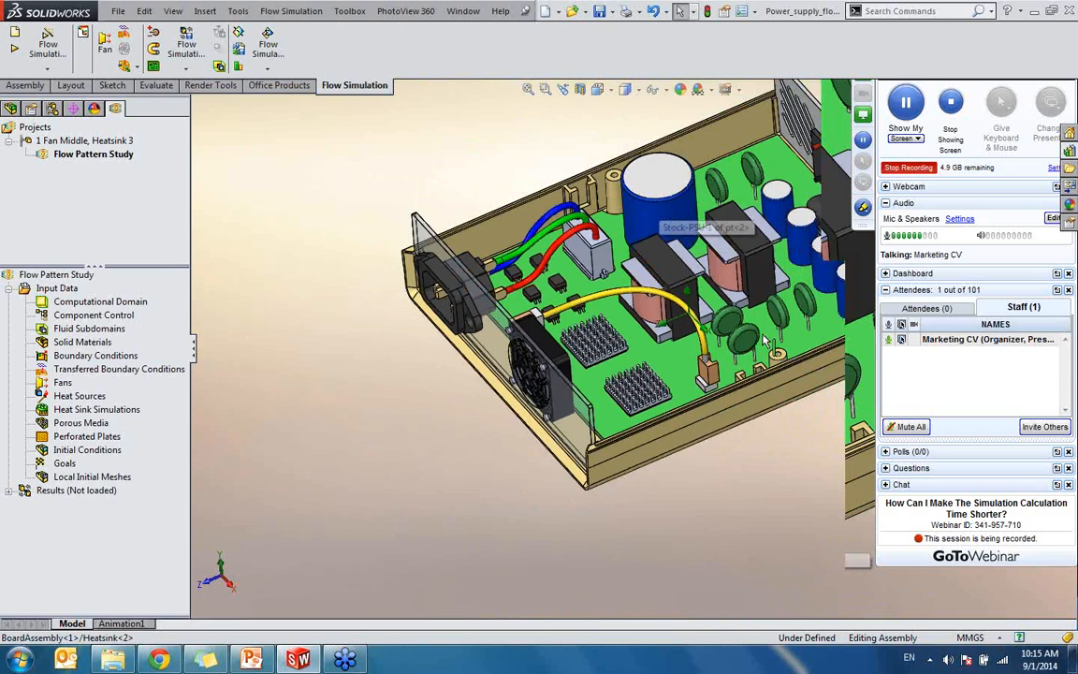
scroll(748, 240, down, 2)
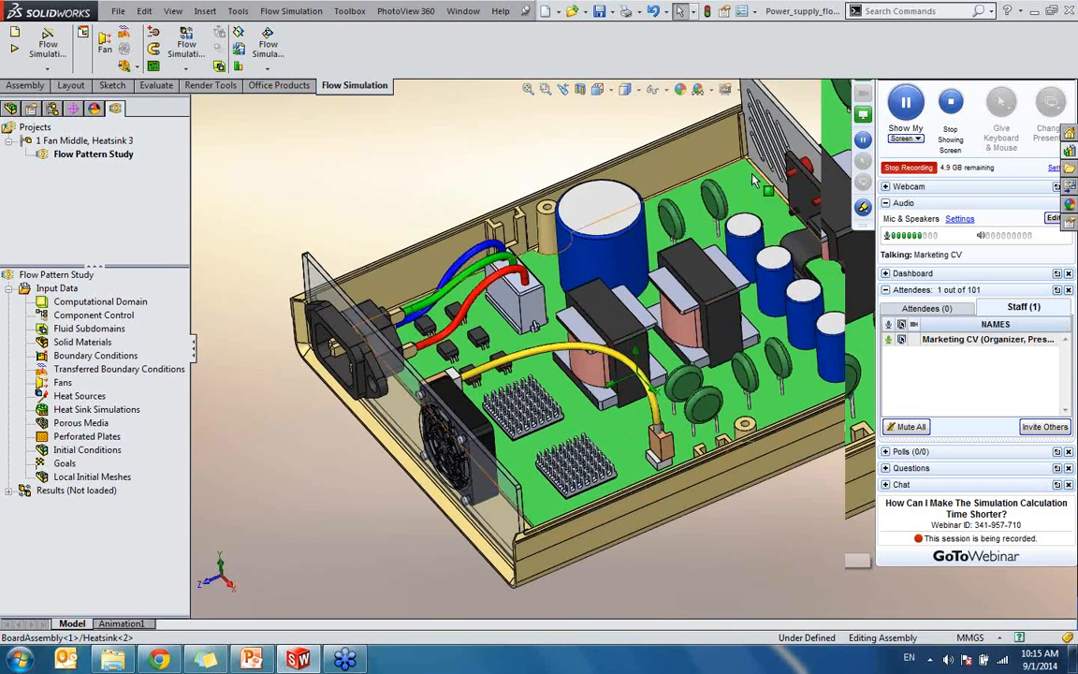
scroll(747, 161, down, 2)
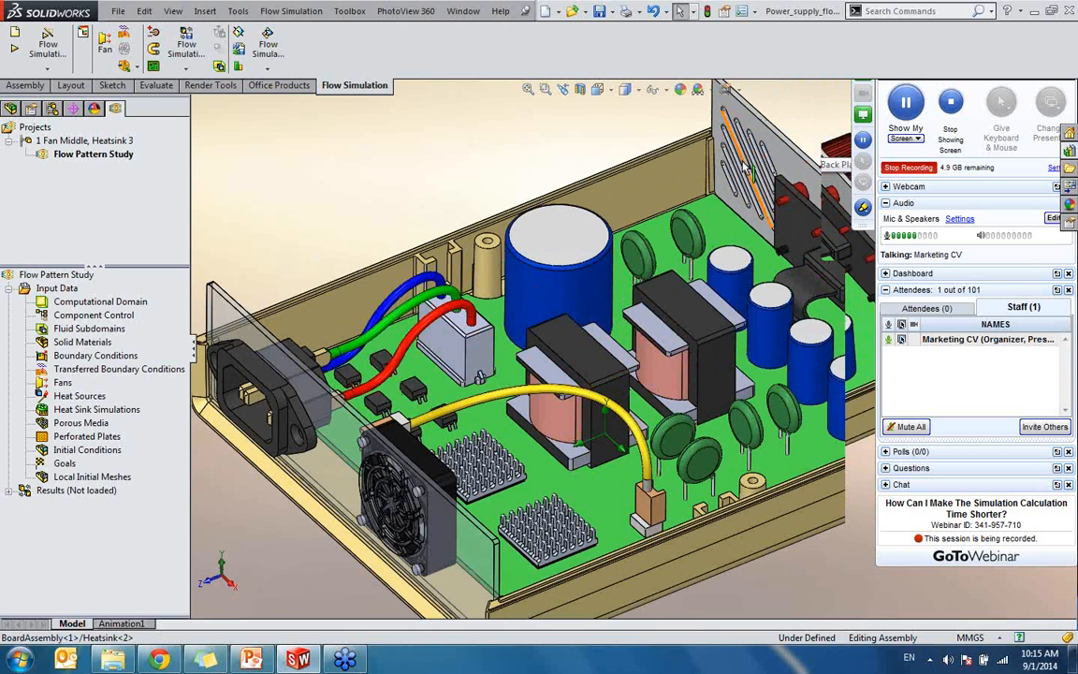
scroll(678, 279, up, 2)
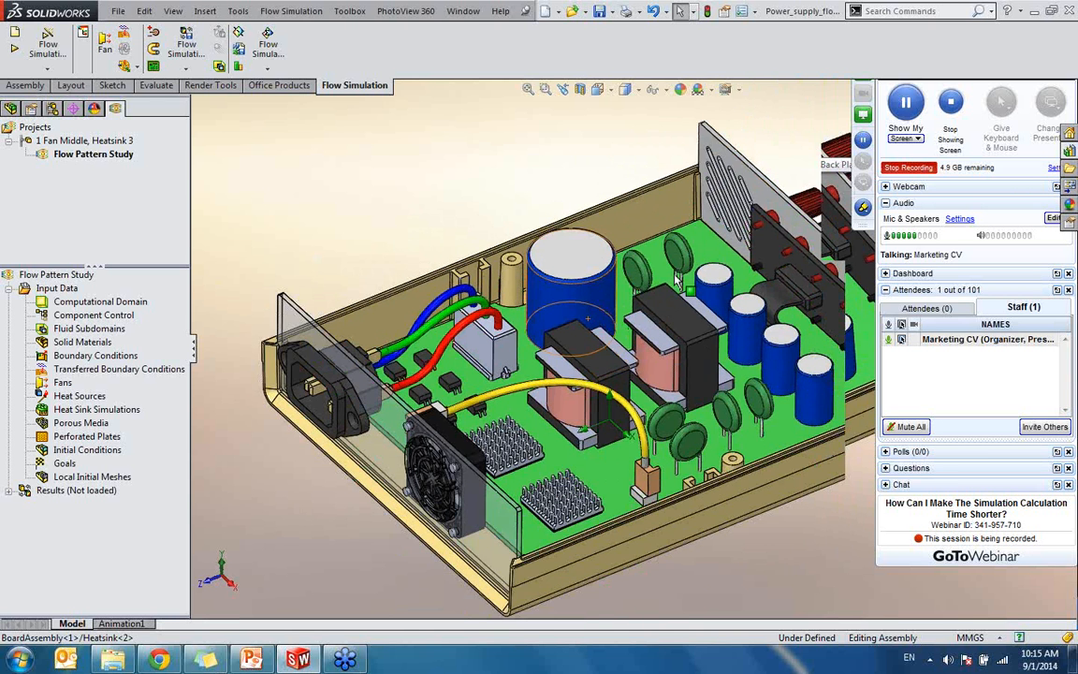
scroll(604, 370, up, 2)
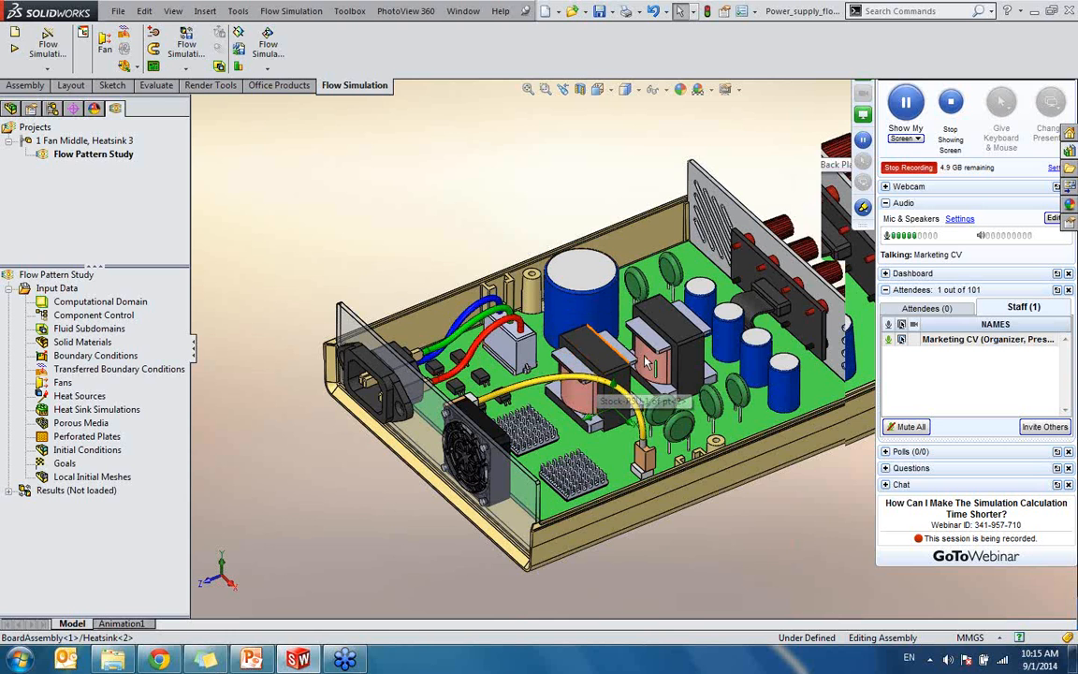
scroll(604, 393, down, 1)
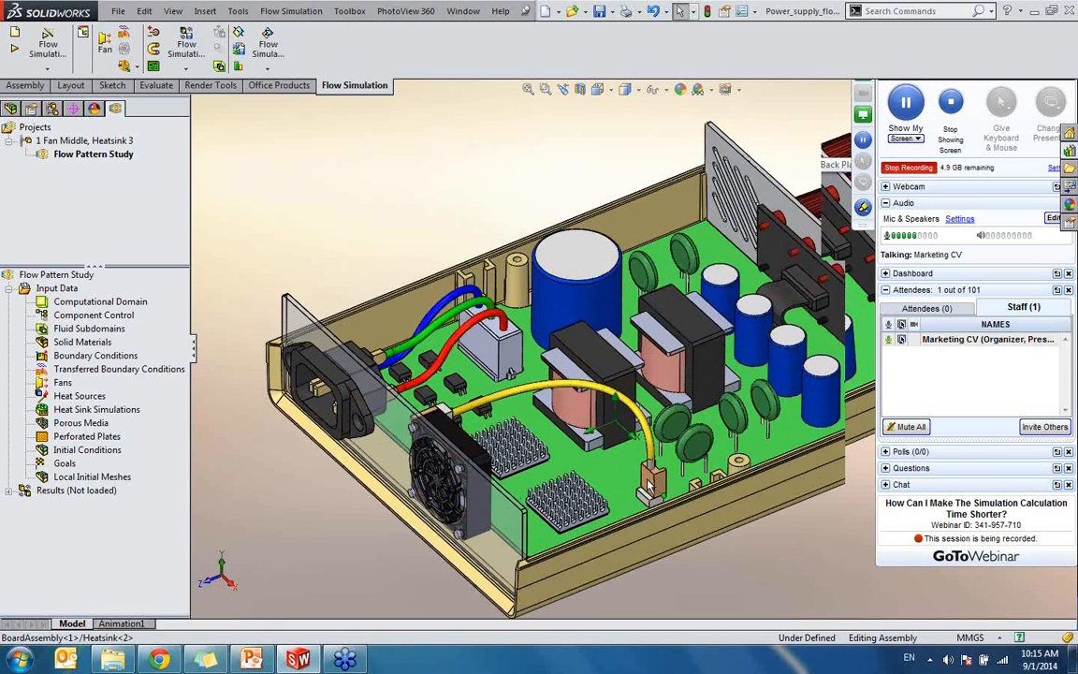
scroll(728, 342, up, 3)
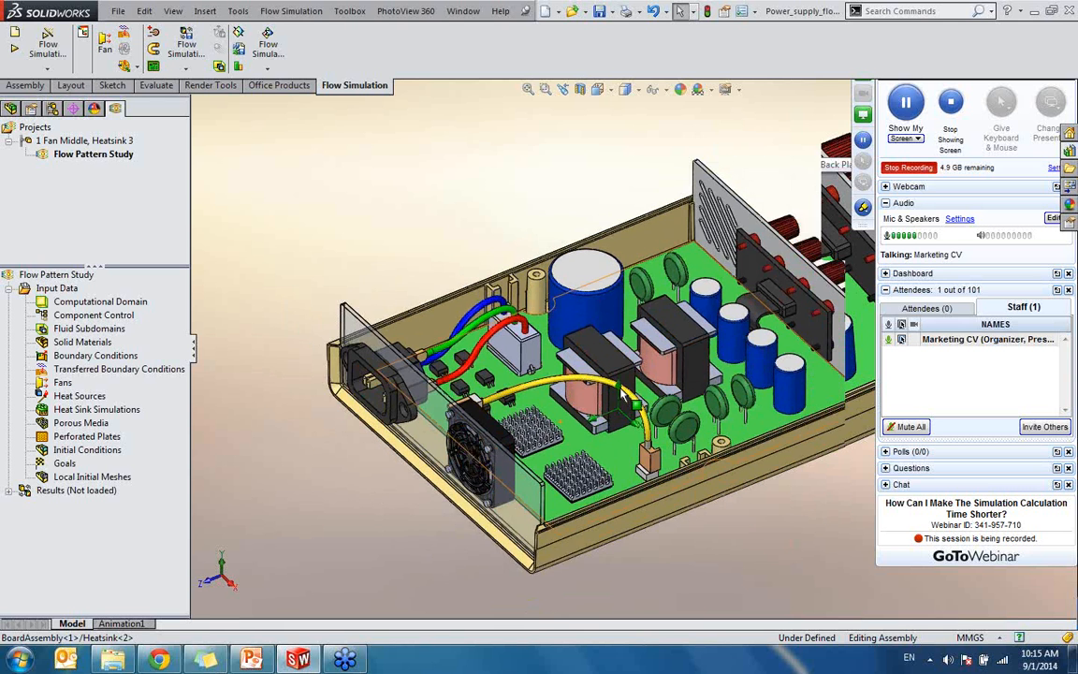
scroll(728, 341, down, 2)
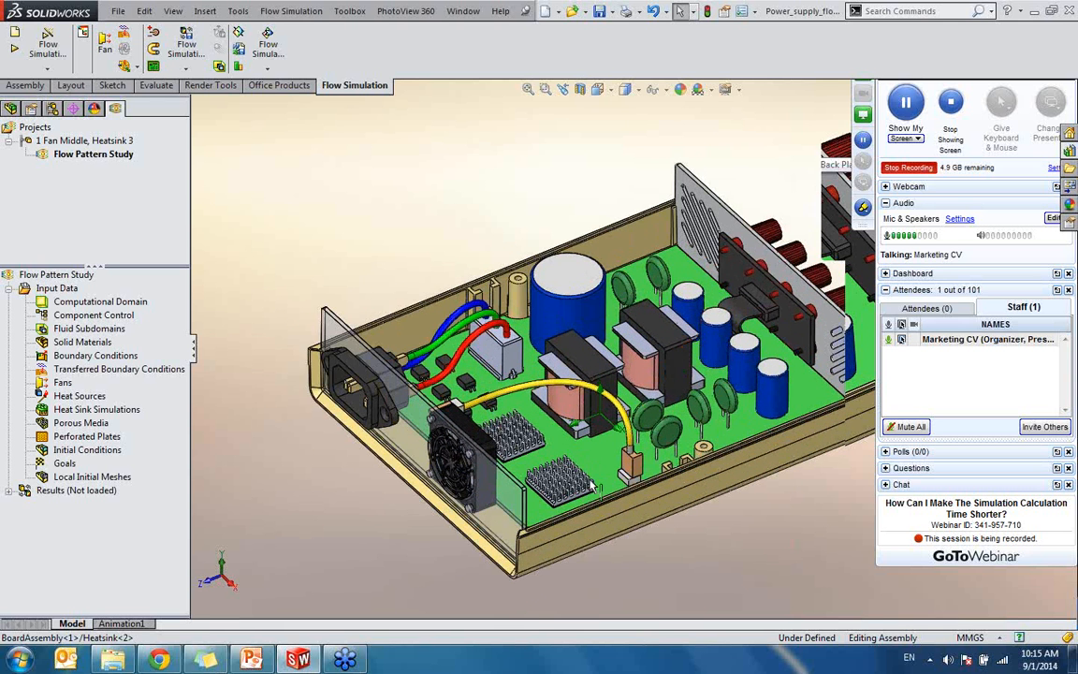
mouse_move(591, 500)
middle_down()
mouse_move(595, 490)
mouse_move(584, 494)
middle_up()
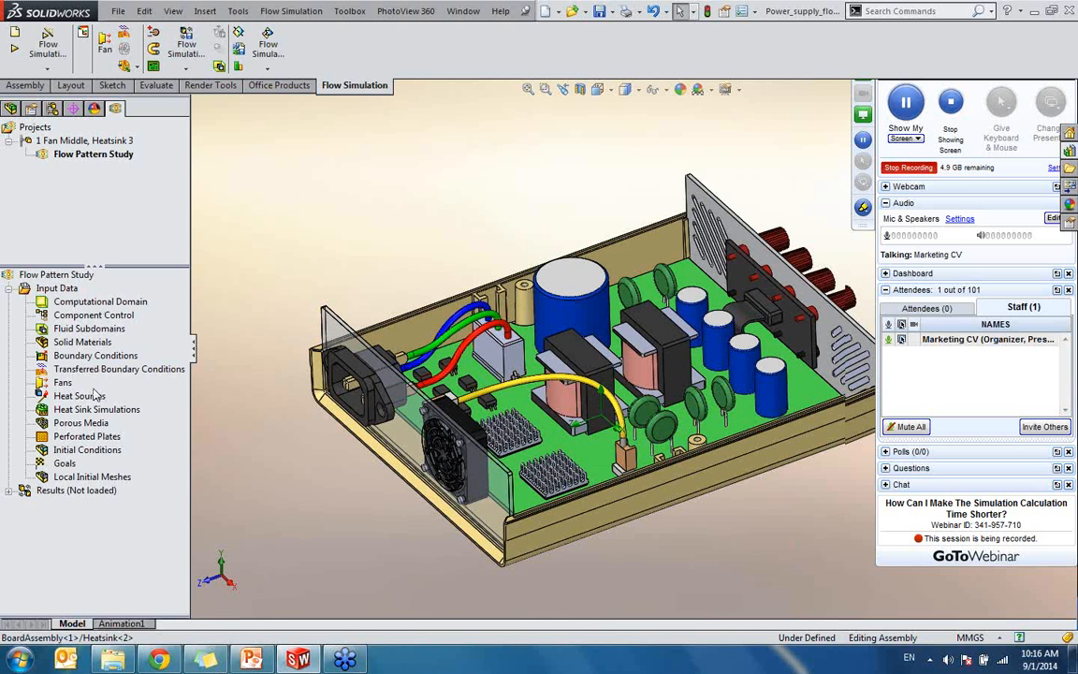
- Display the study's computational domain and check how it encloses the power supply housing, then clear the selection
click(86, 302)
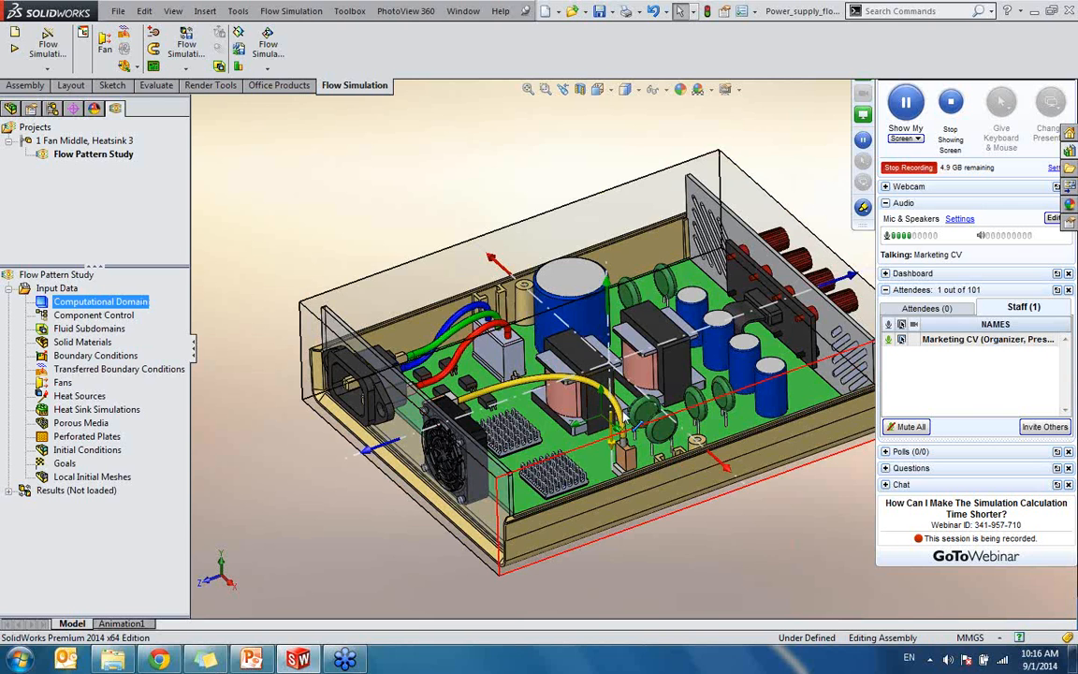
middle_drag(684, 528, 709, 343)
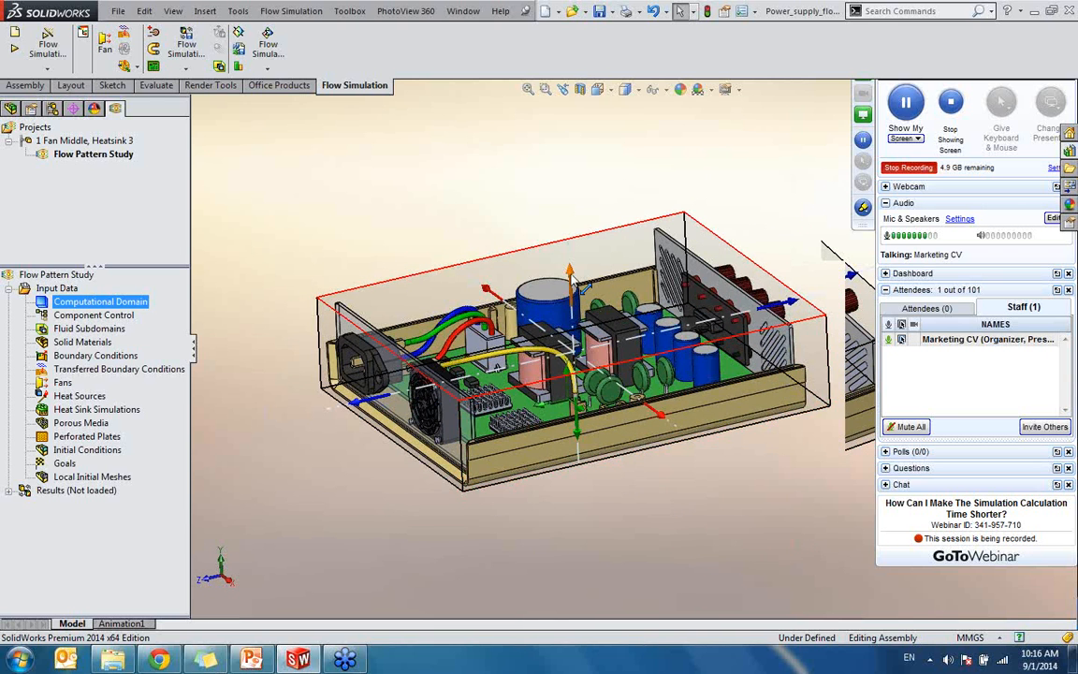
scroll(580, 286, down, 2)
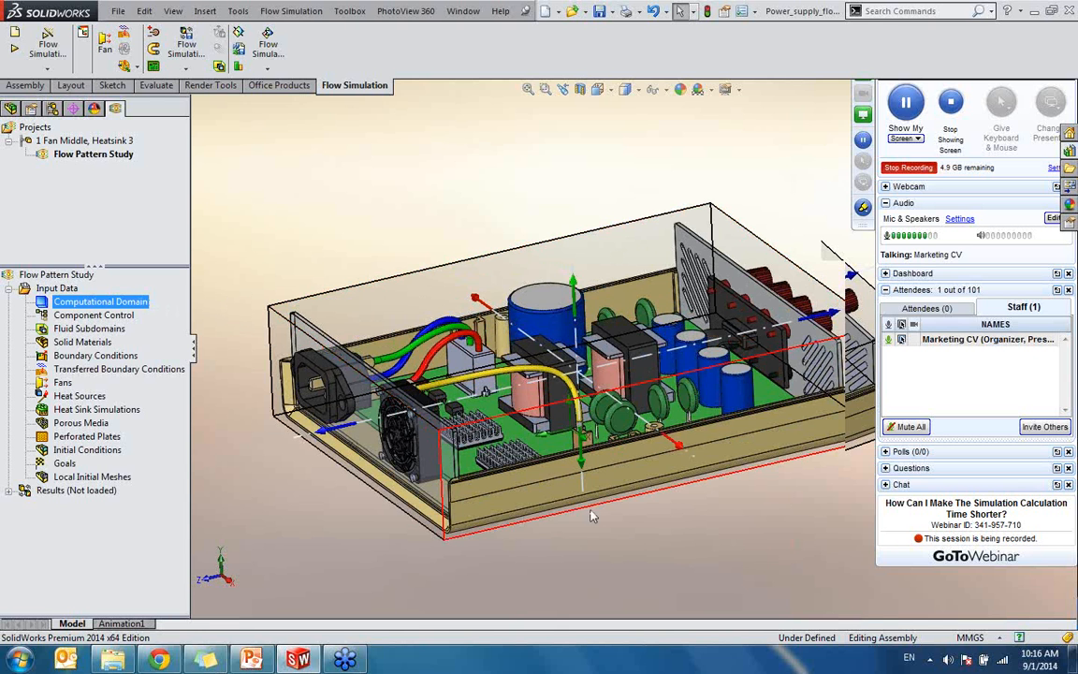
click(626, 539)
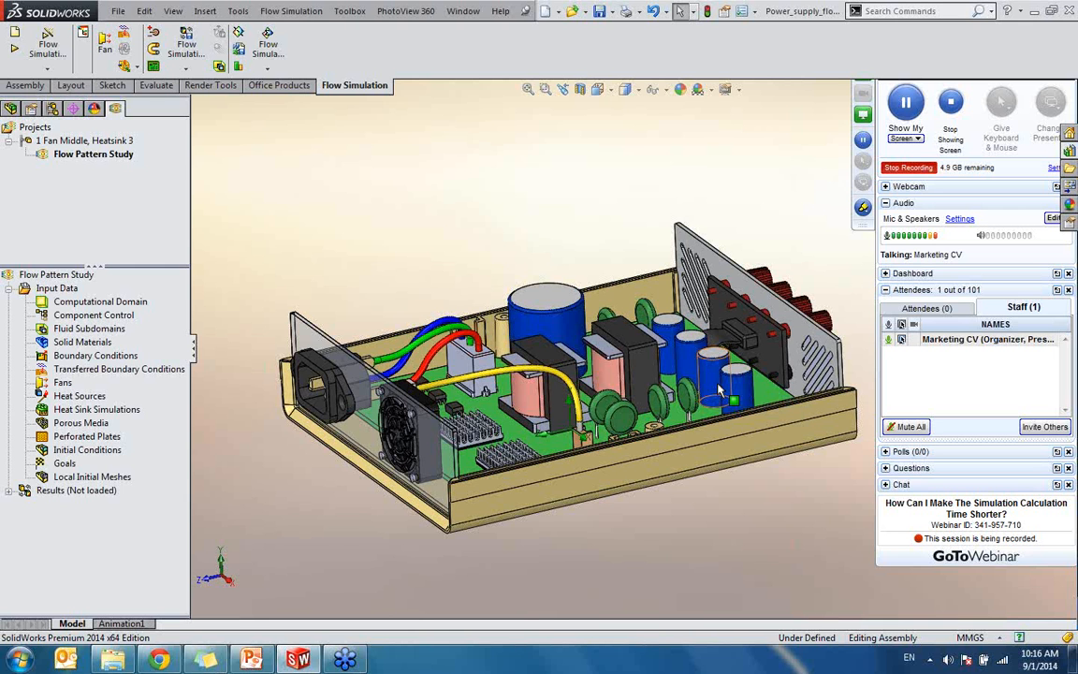
- Inspect the contents of the PCB and the second 144 PIN IC PACKAGE in the assembly's feature tree
click(10, 109)
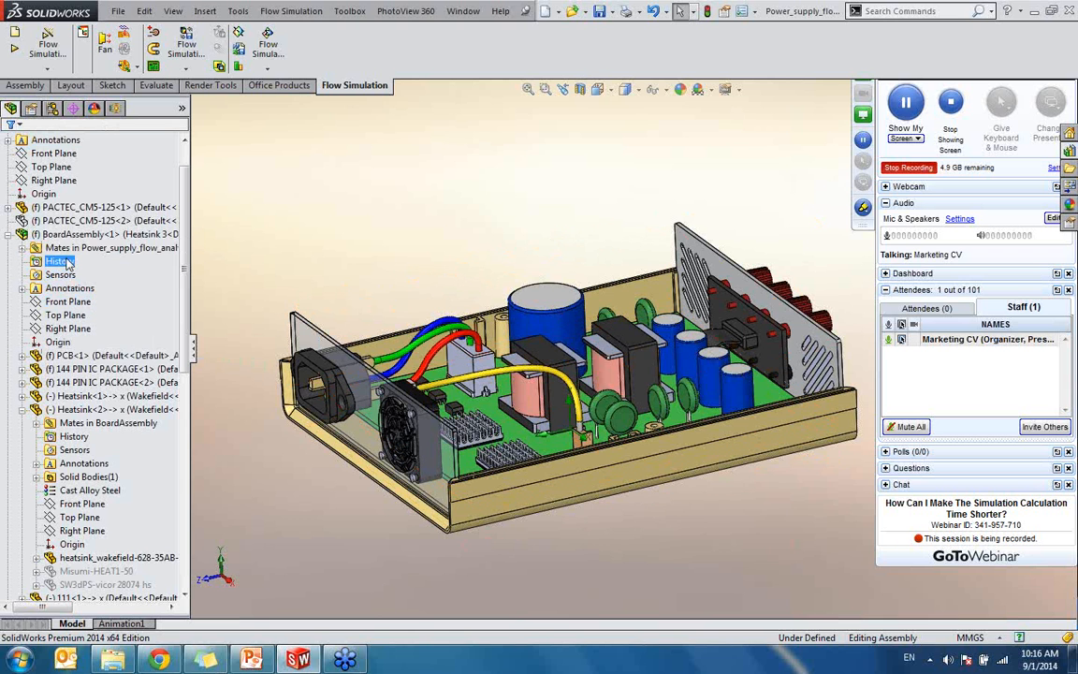
click(23, 356)
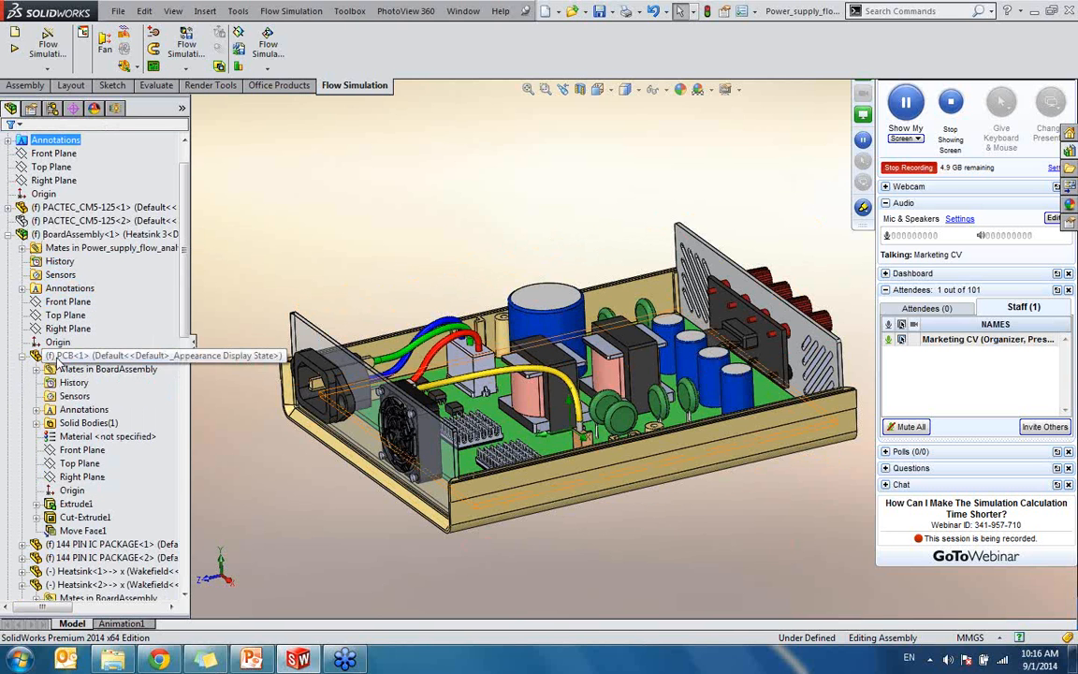
click(56, 358)
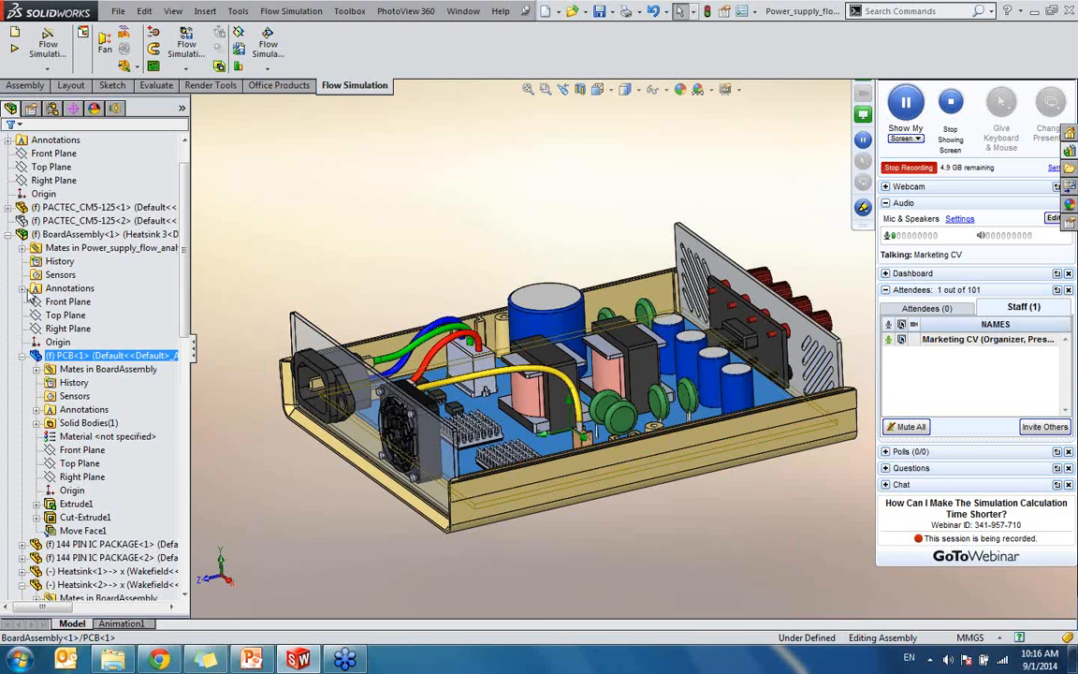
click(22, 356)
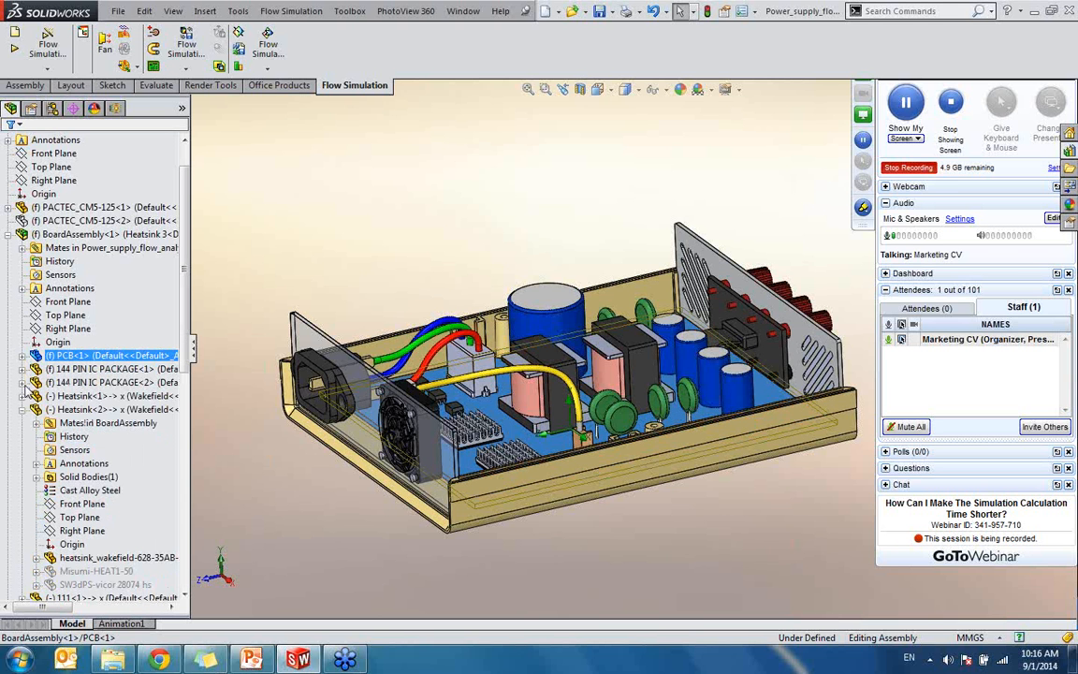
click(23, 383)
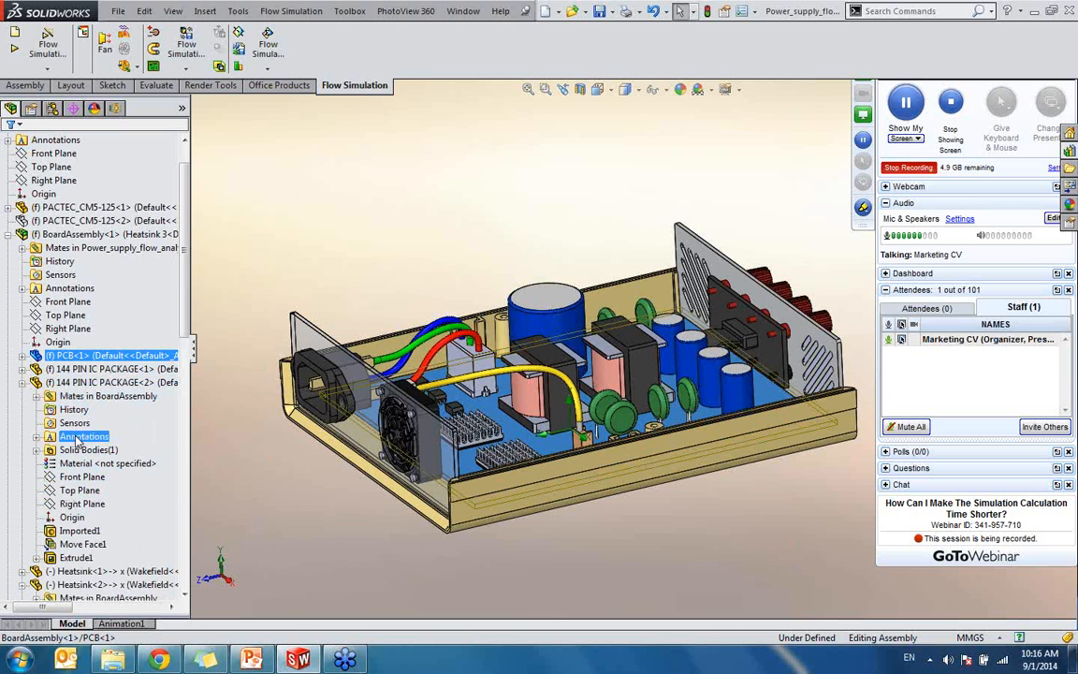
click(22, 383)
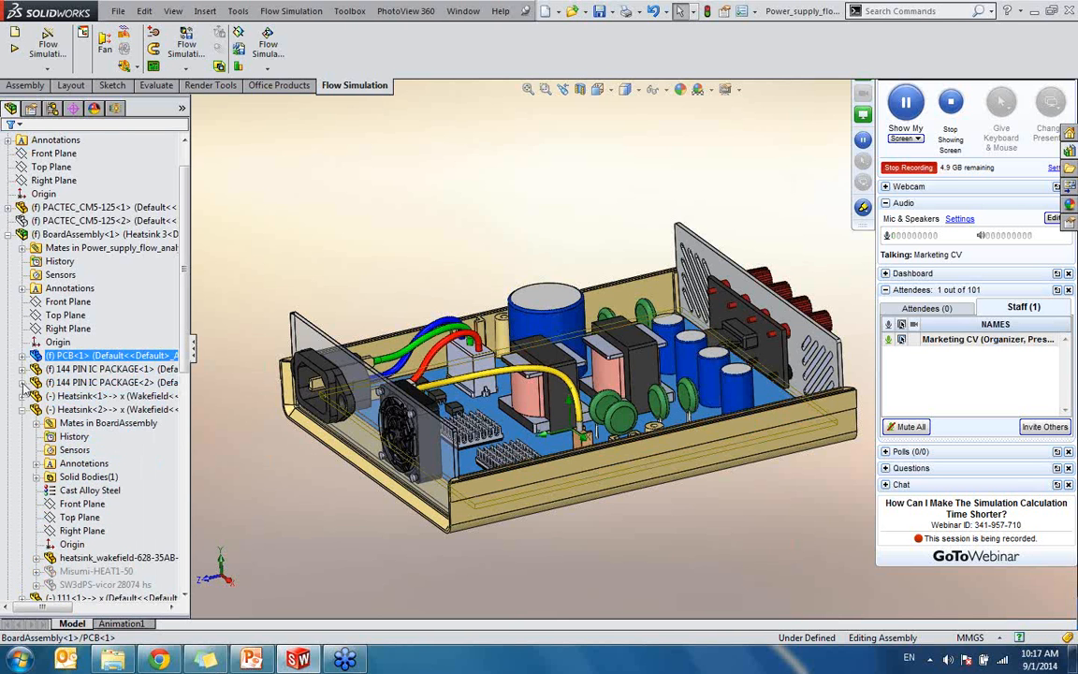
- Start Import Data from Model for the Flow Pattern Study and review the component materials it scanned from the assembly
click(9, 234)
click(114, 109)
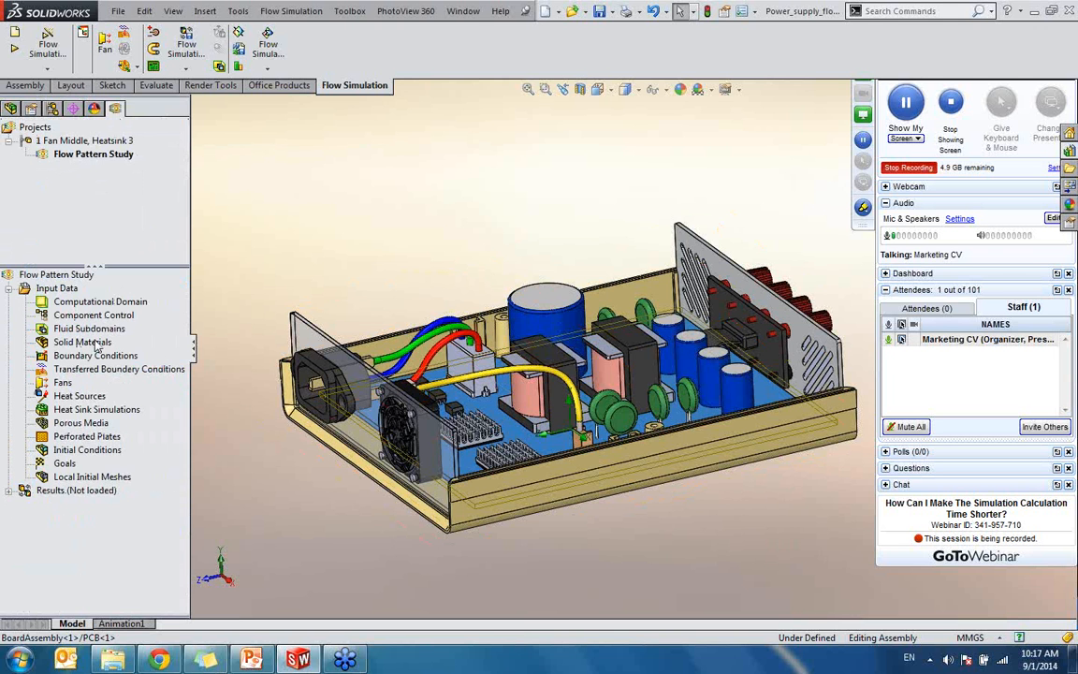
click(291, 10)
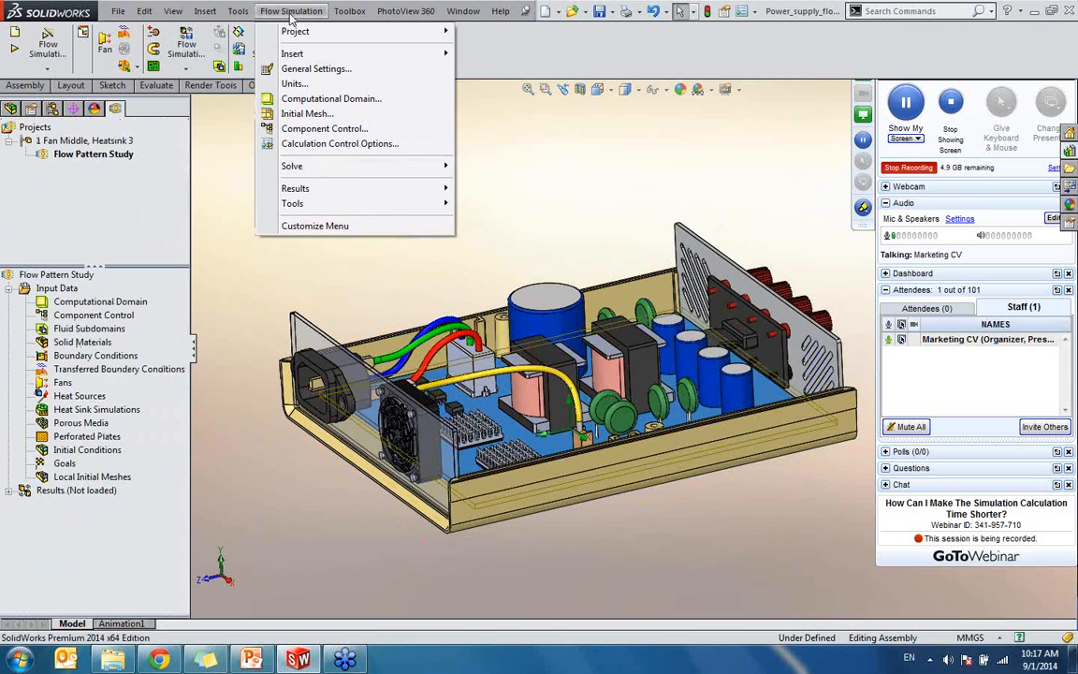
mouse_move(428, 188)
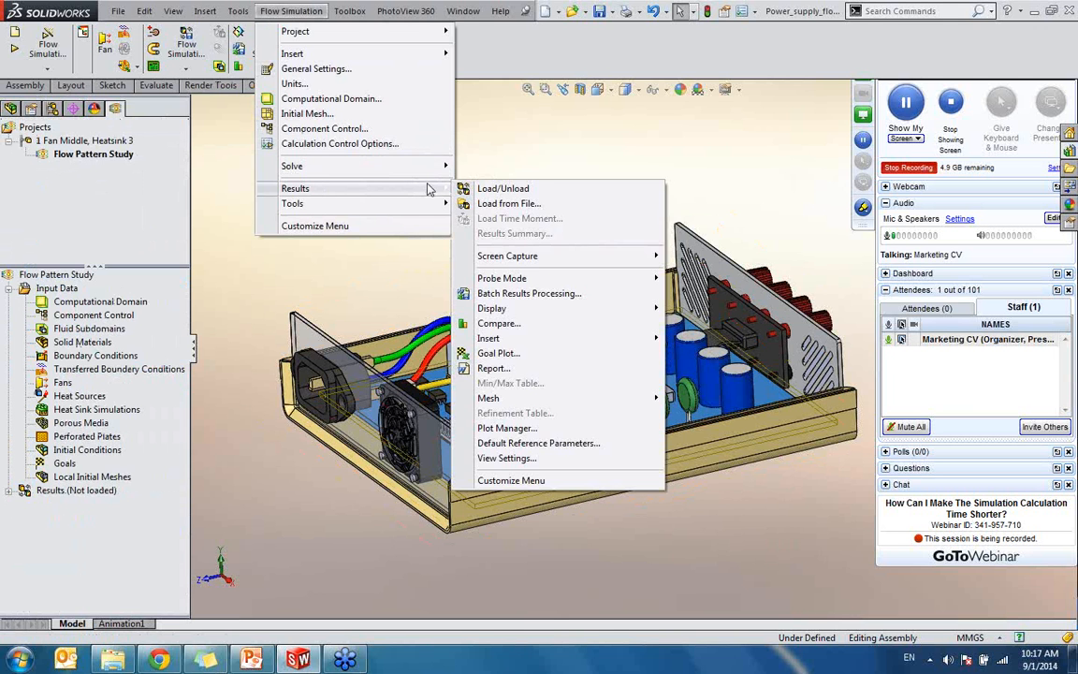
mouse_move(583, 344)
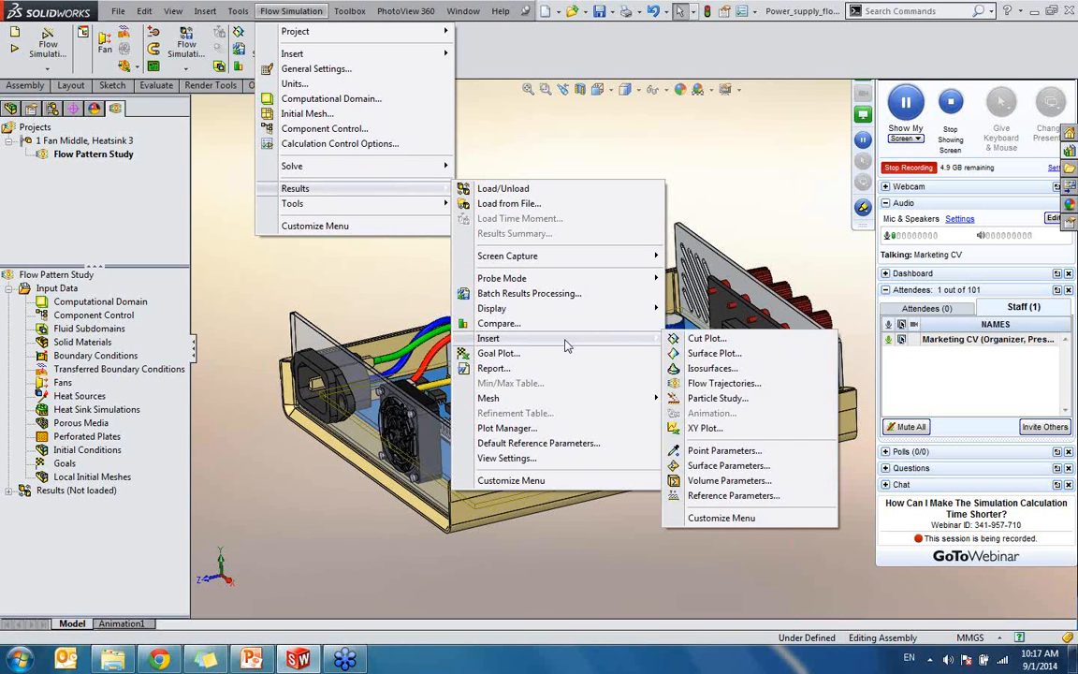
mouse_move(297, 203)
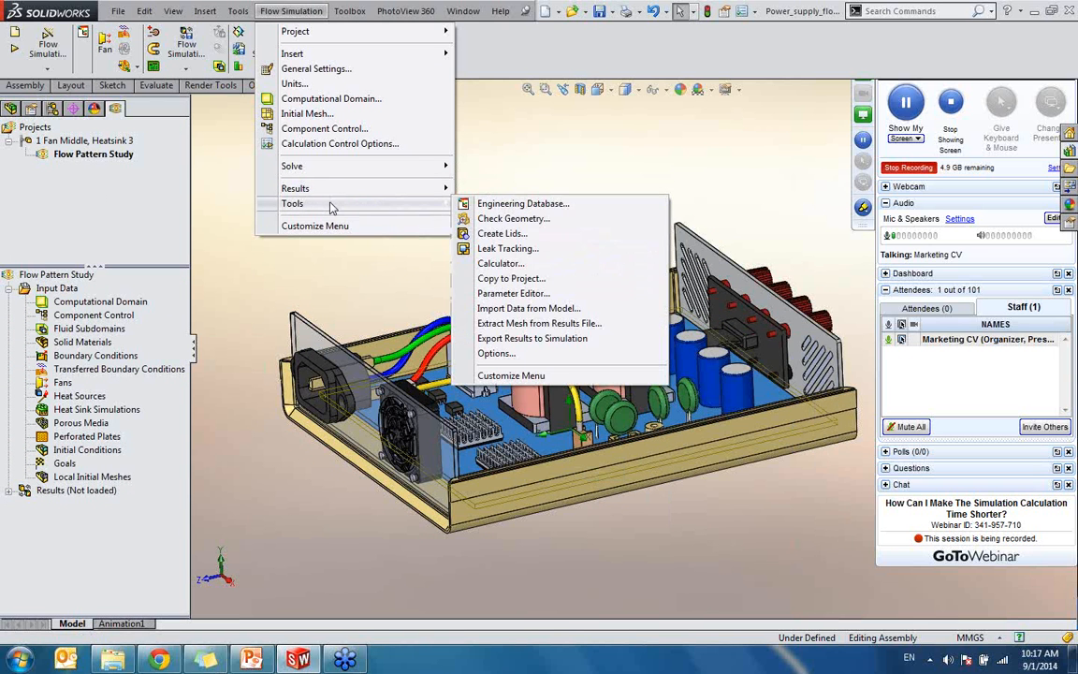
click(559, 308)
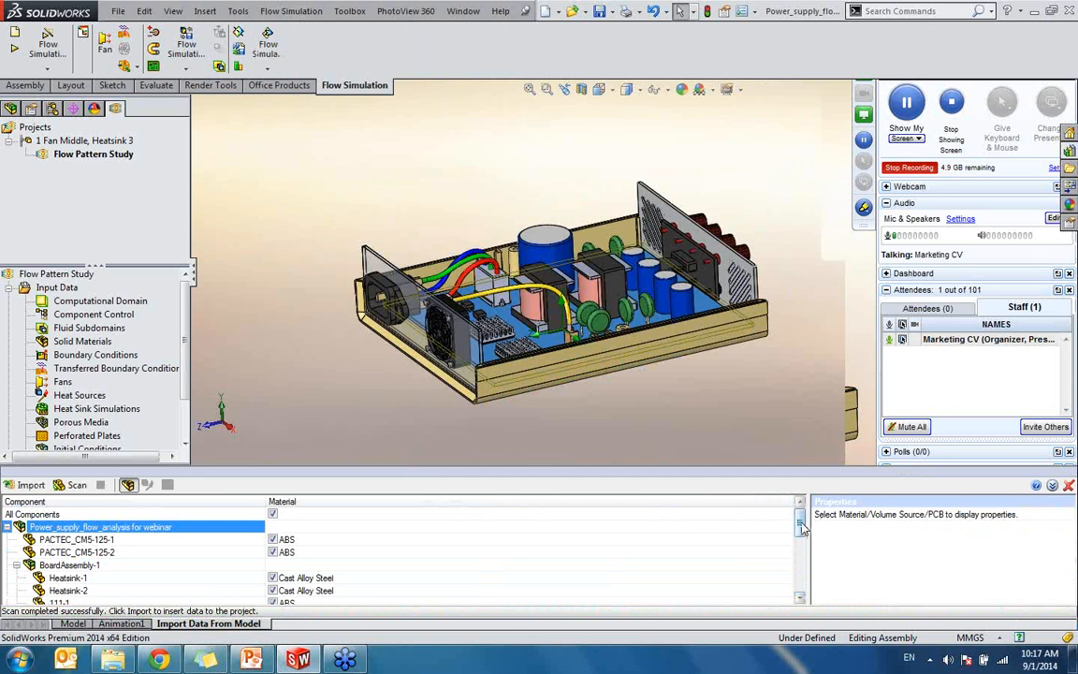
mouse_move(802, 524)
mouse_down()
mouse_move(816, 588)
mouse_move(819, 520)
mouse_move(823, 563)
mouse_move(815, 531)
mouse_up()
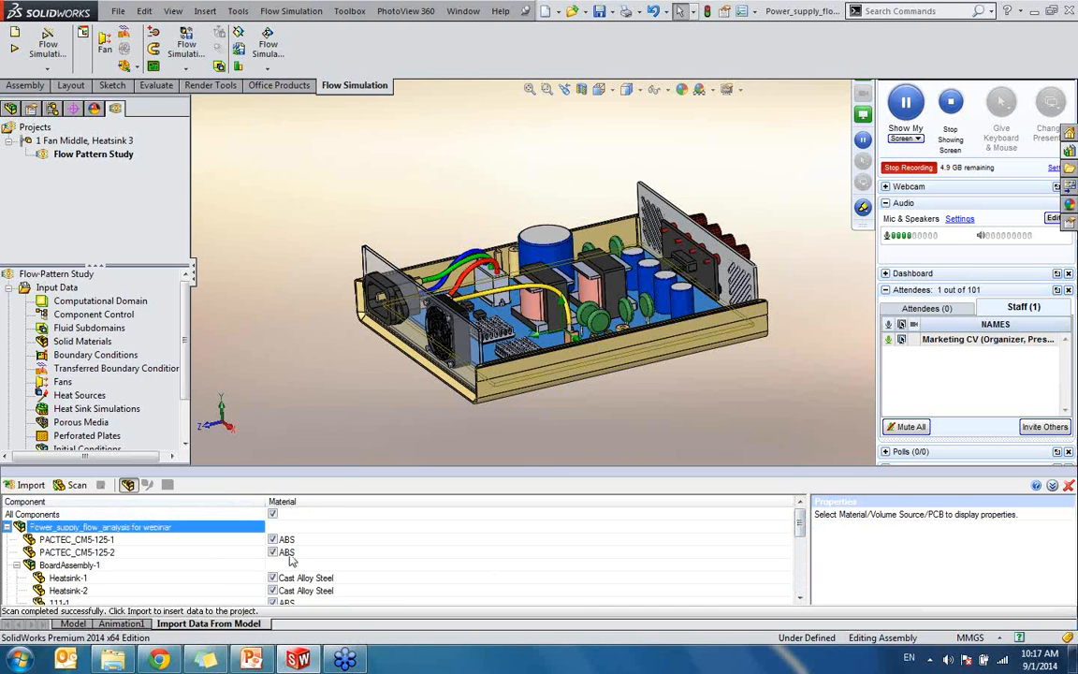
drag(801, 524, 800, 555)
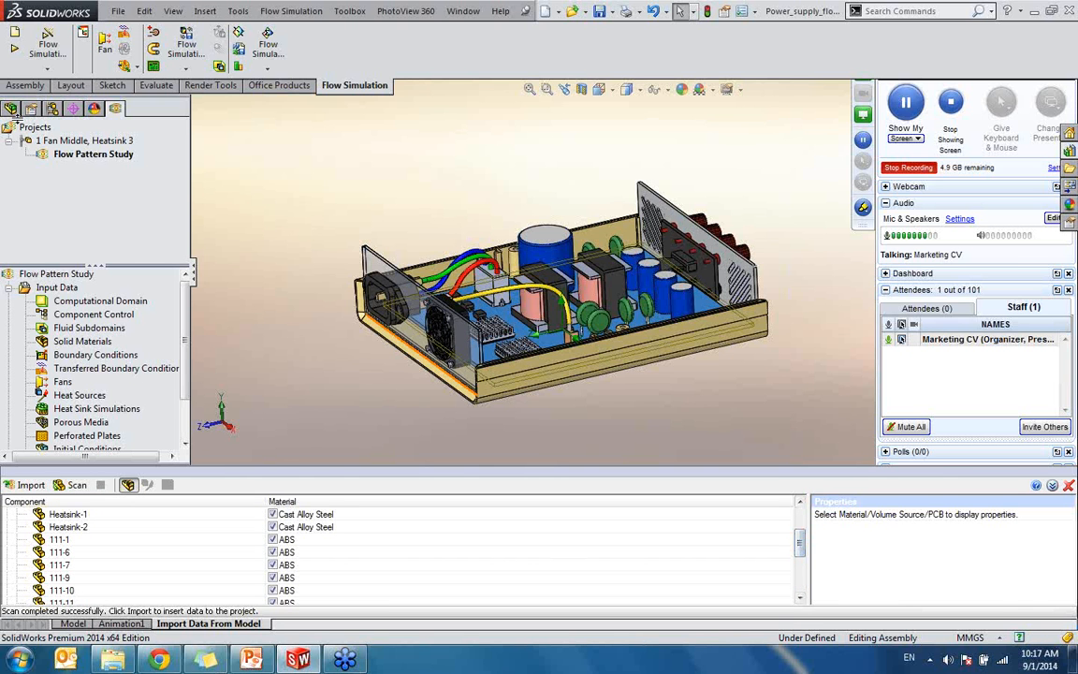
- Check the material assigned to the first PACTEC_CM5-125 part in the assembly's feature tree
click(11, 108)
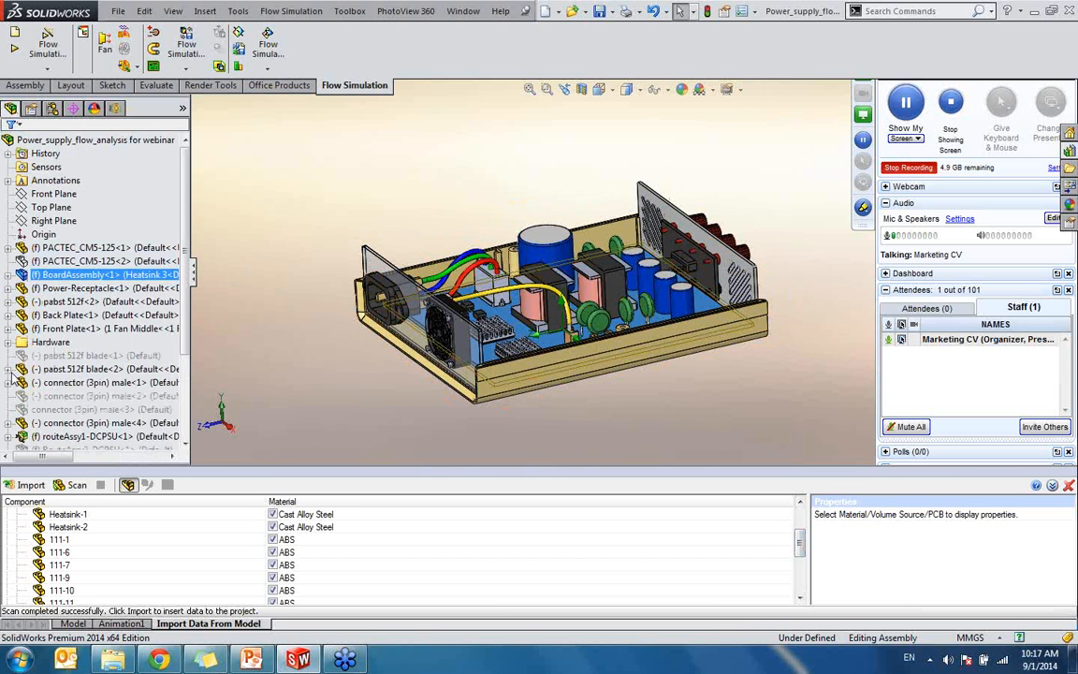
click(9, 247)
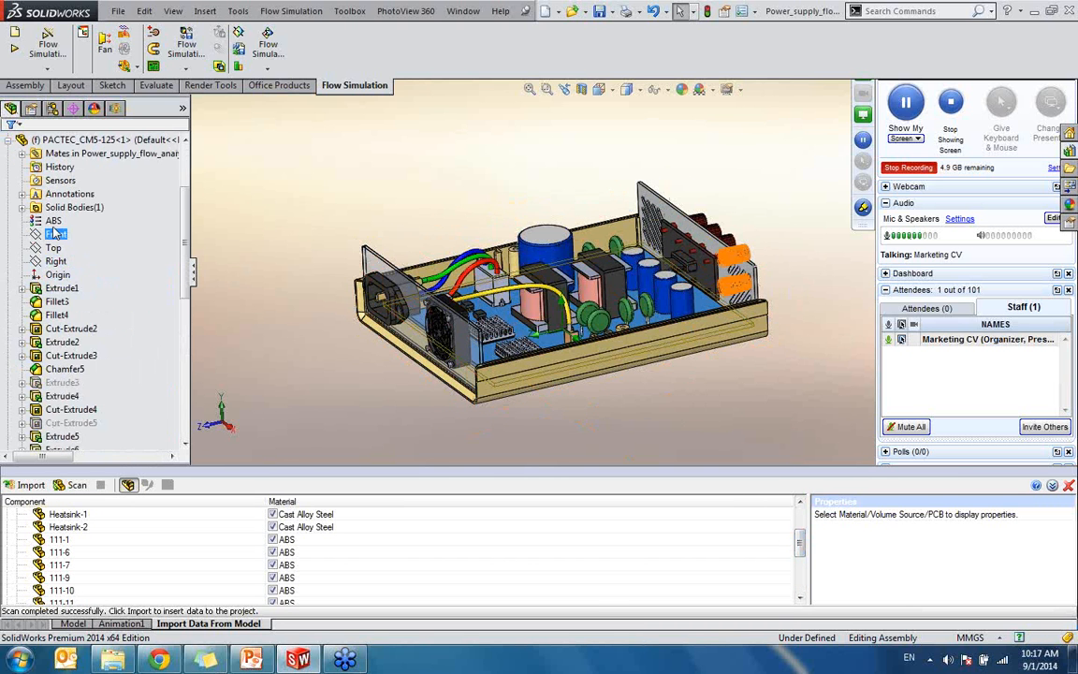
click(52, 221)
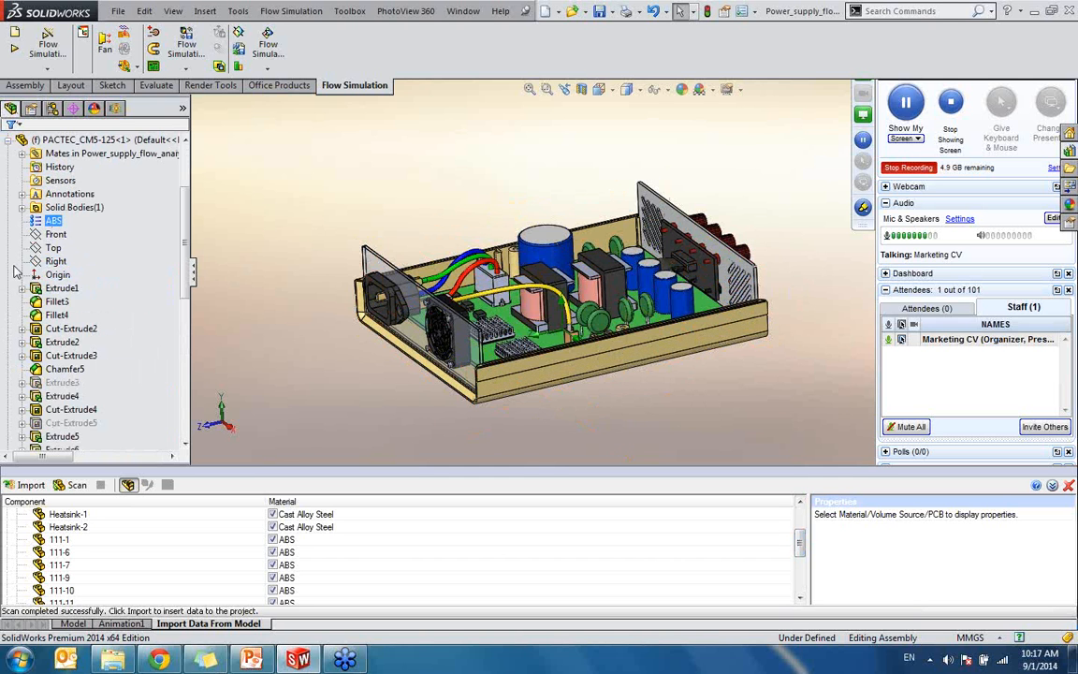
scroll(38, 180, up, 1)
click(38, 180)
click(9, 180)
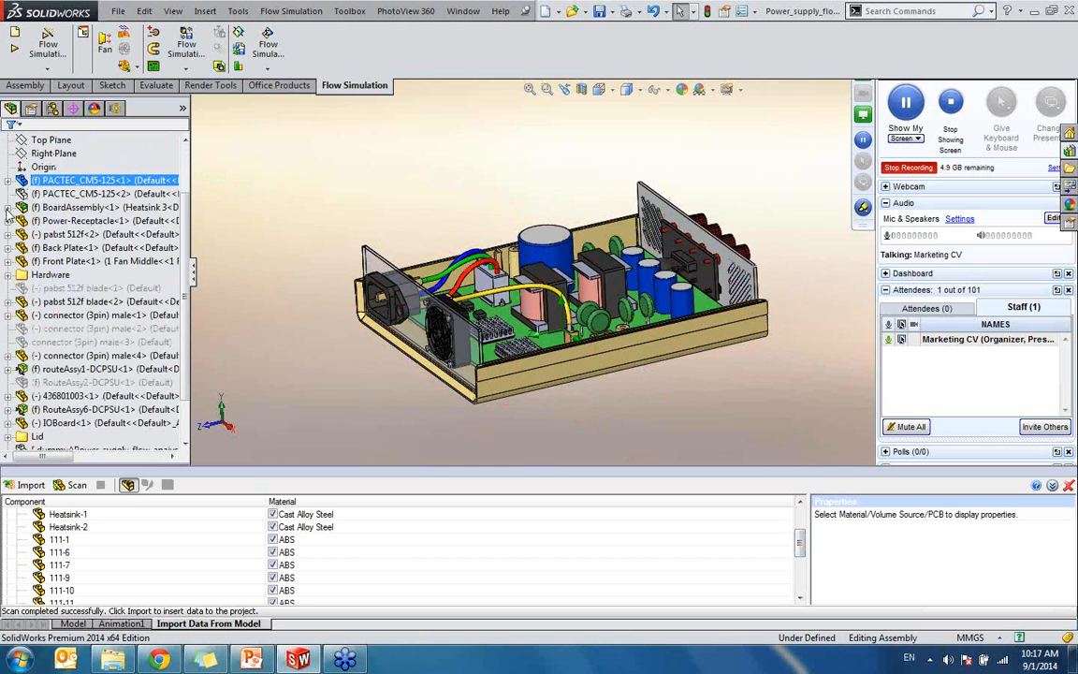
- Check the material entry of the PCB inside the BoardAssembly subassembly
click(8, 209)
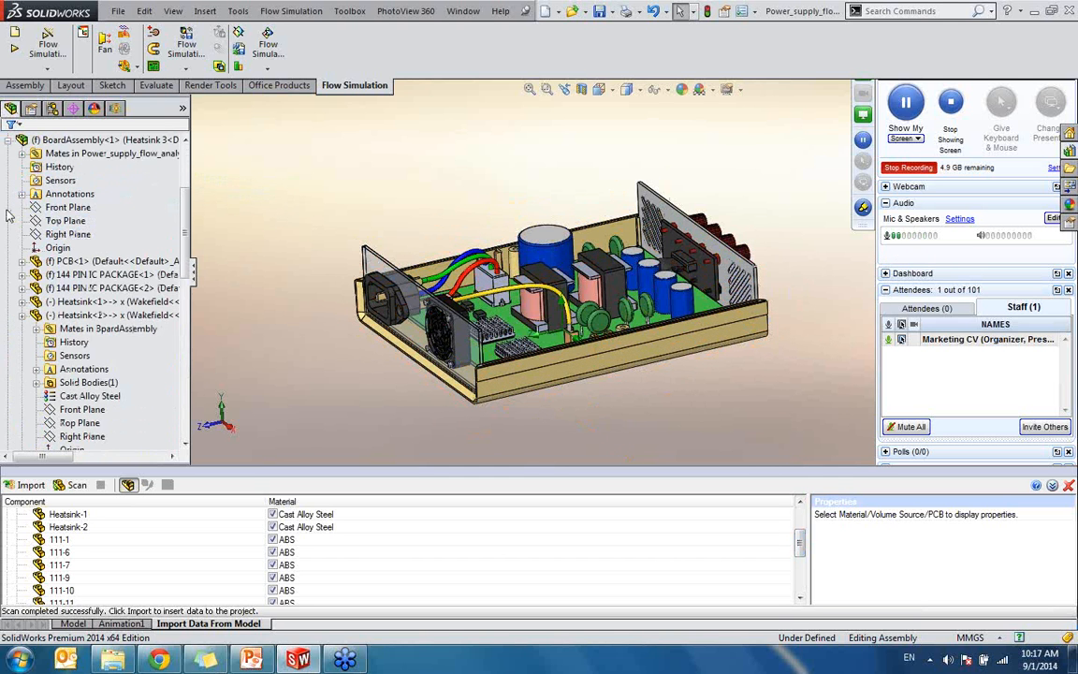
click(22, 262)
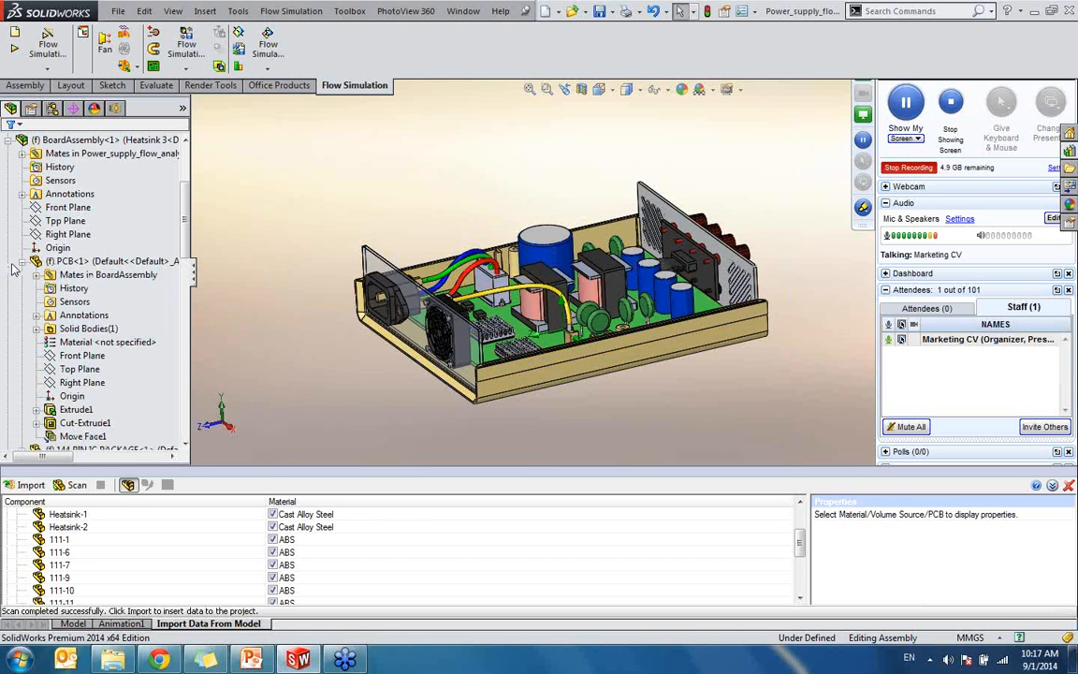
click(23, 261)
- Check the material assigned to the second heatsink in BoardAssembly, and collapse the subassembly in the feature tree
click(37, 315)
click(22, 315)
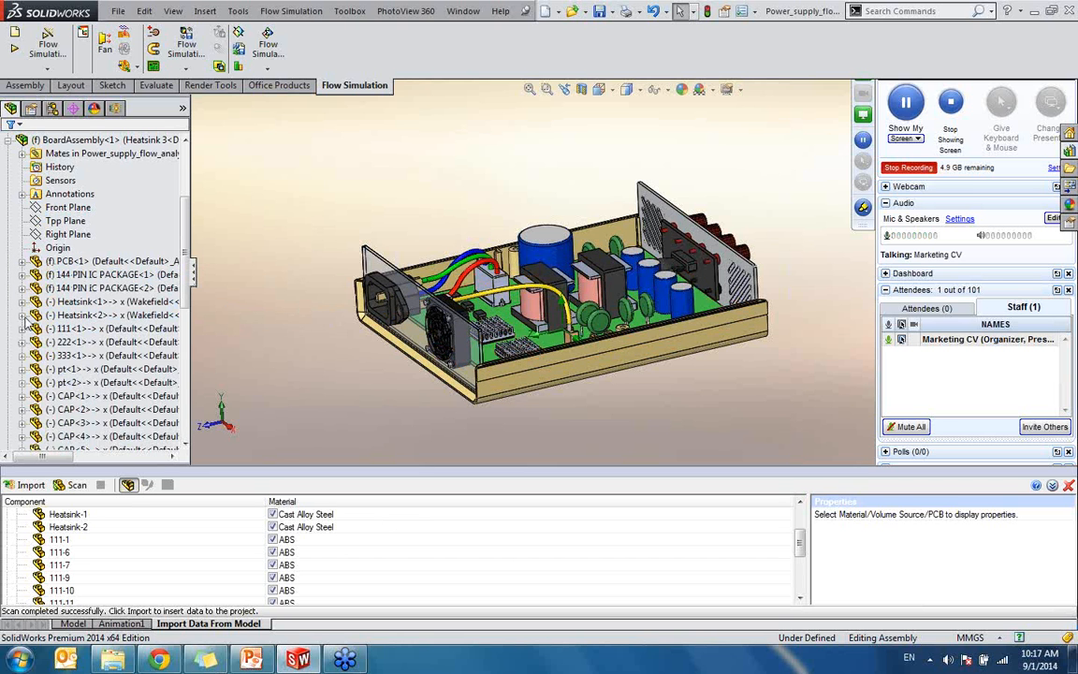
click(22, 315)
click(82, 330)
click(79, 341)
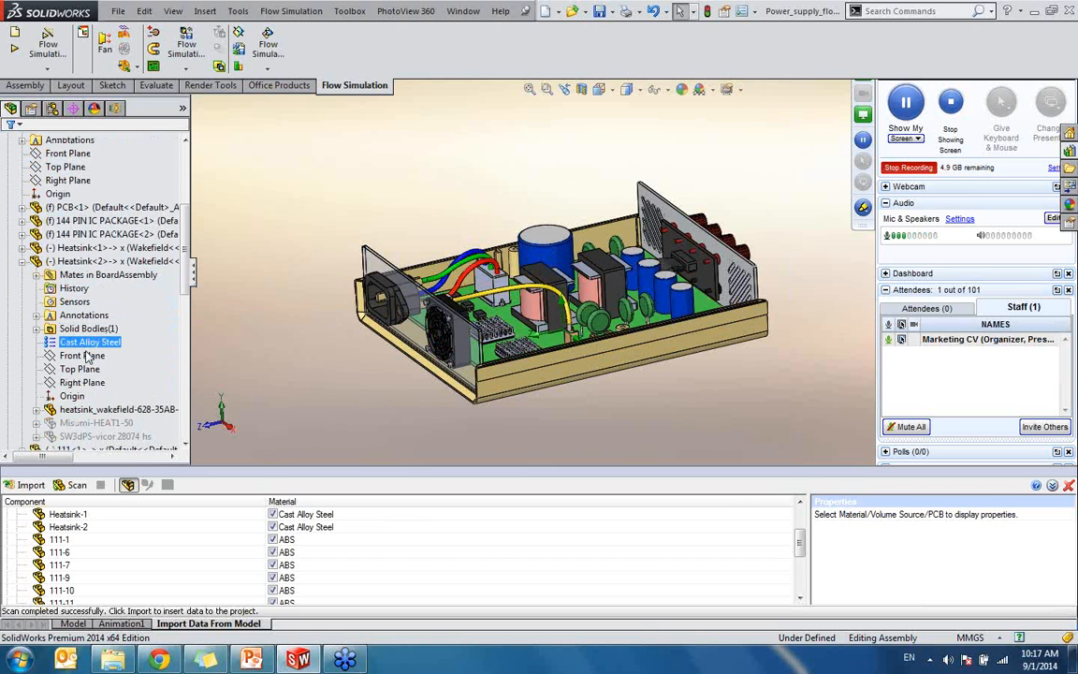
click(22, 261)
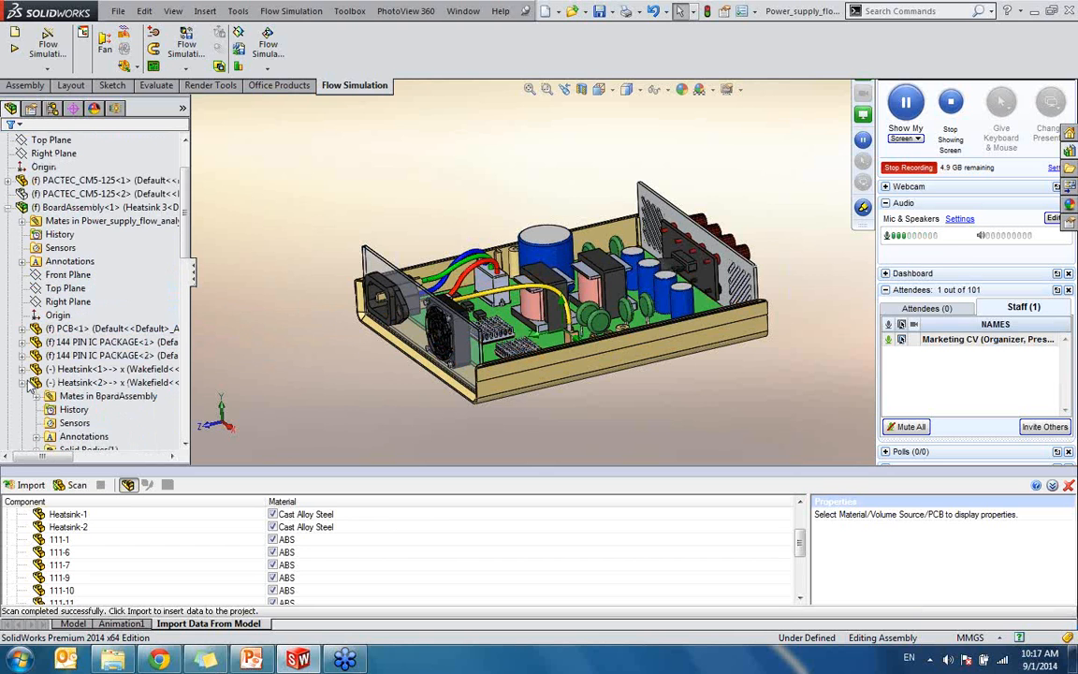
click(9, 208)
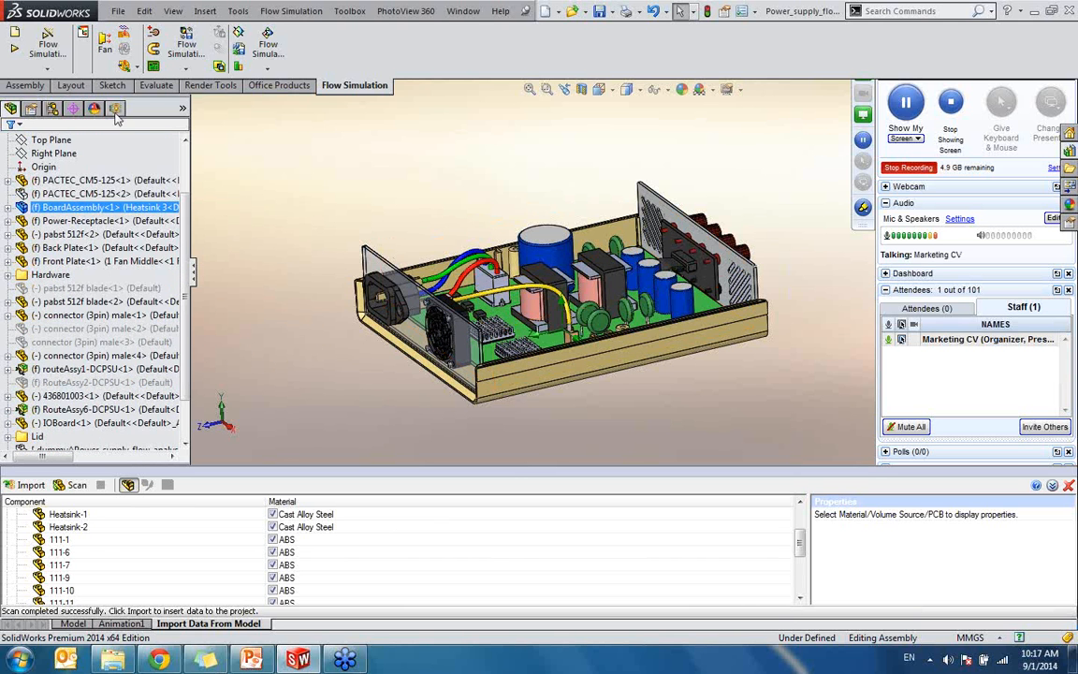
- Import all scanned component materials into the Flow Pattern Study as solid materials and close the import view
click(115, 108)
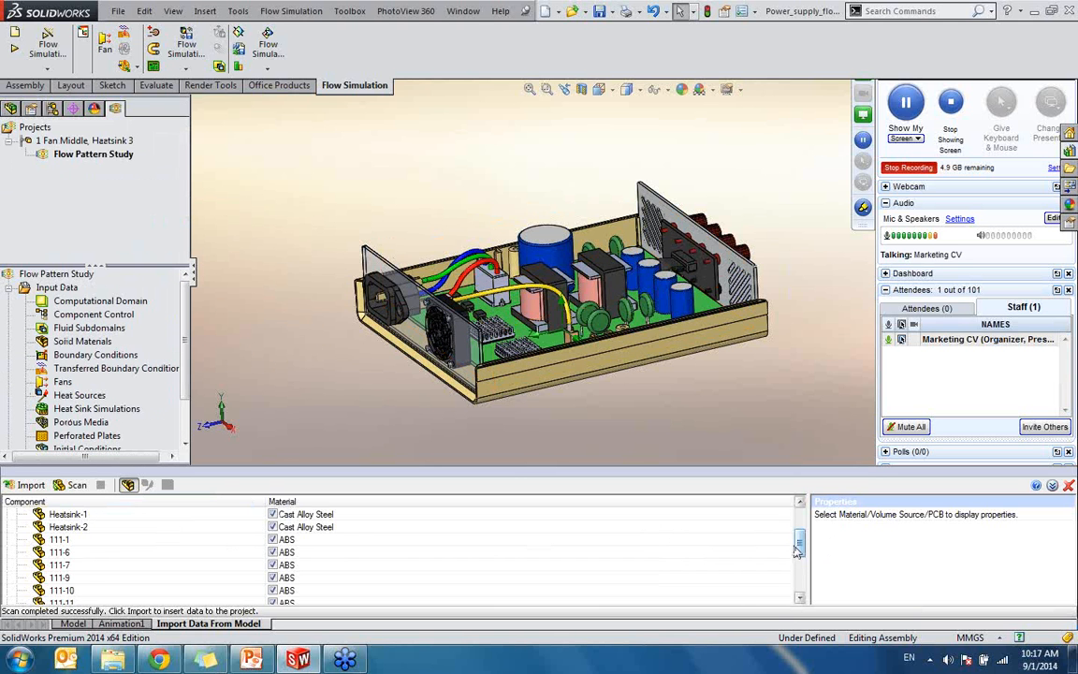
drag(801, 547, 806, 585)
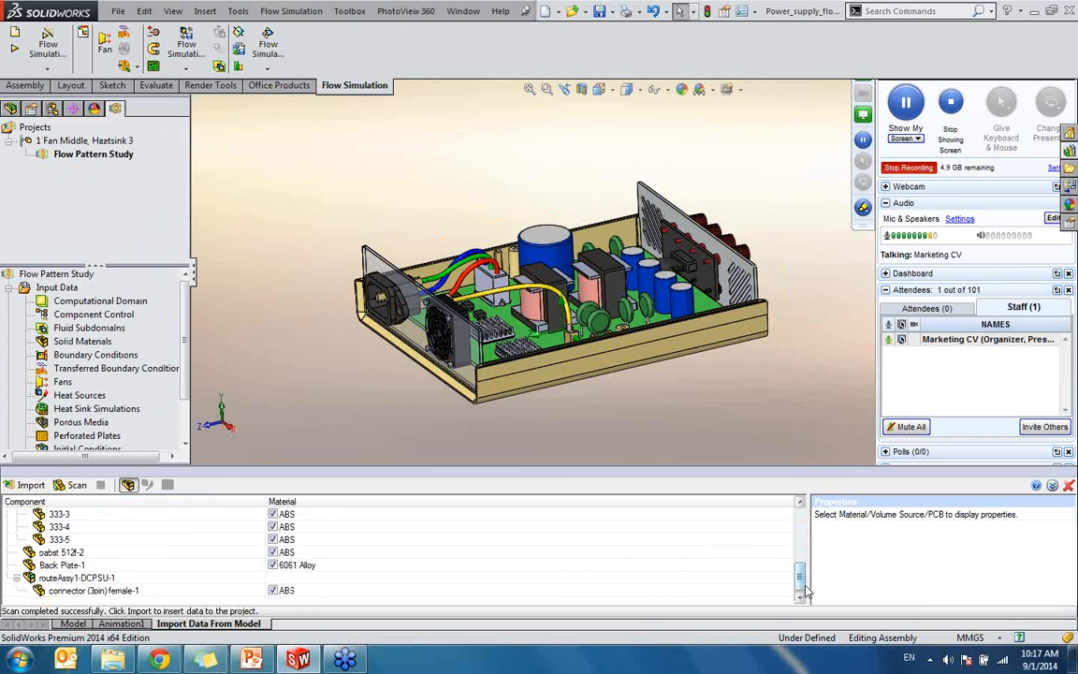
scroll(717, 529, up, 10)
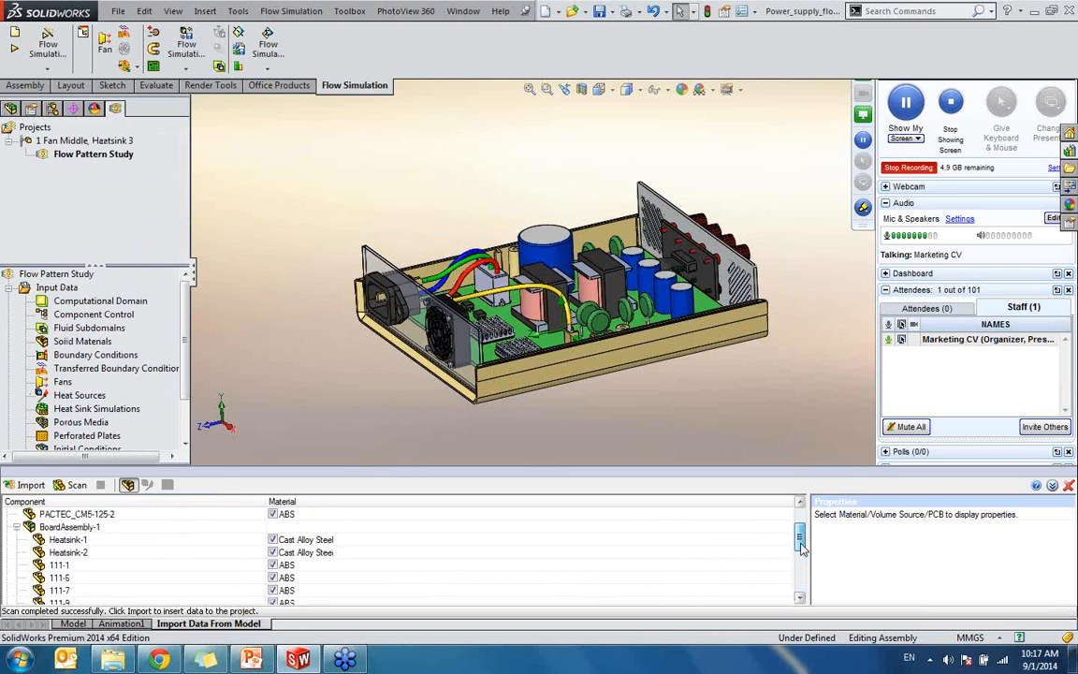
click(28, 484)
scroll(185, 426, down, 3)
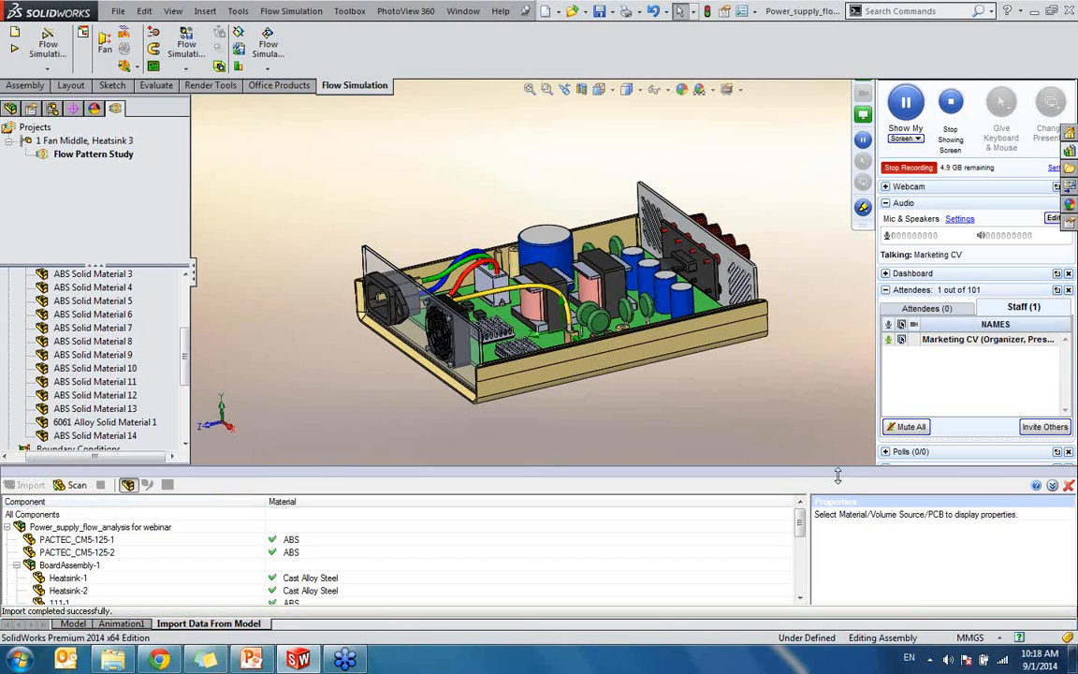
drag(837, 476, 837, 487)
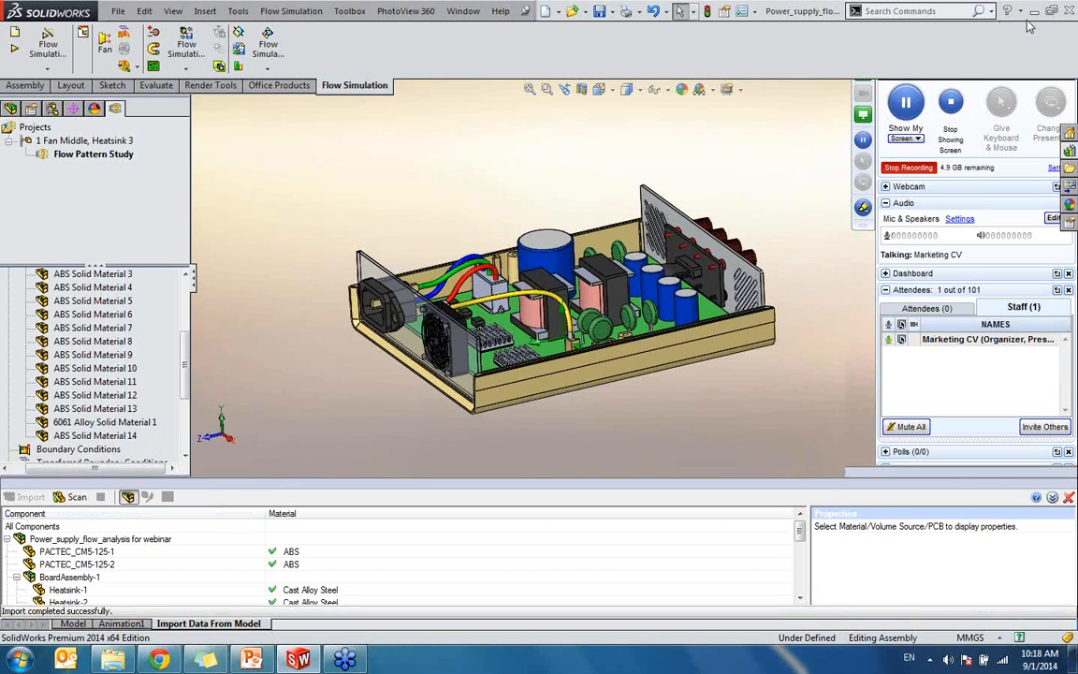
drag(896, 39, 702, 48)
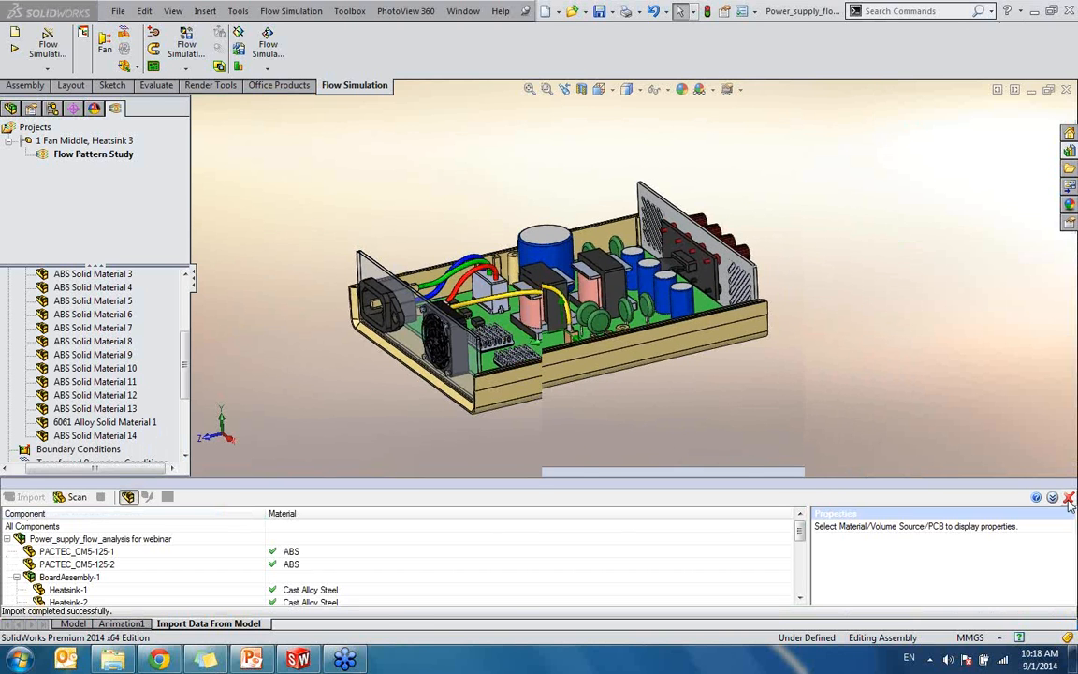
click(1069, 499)
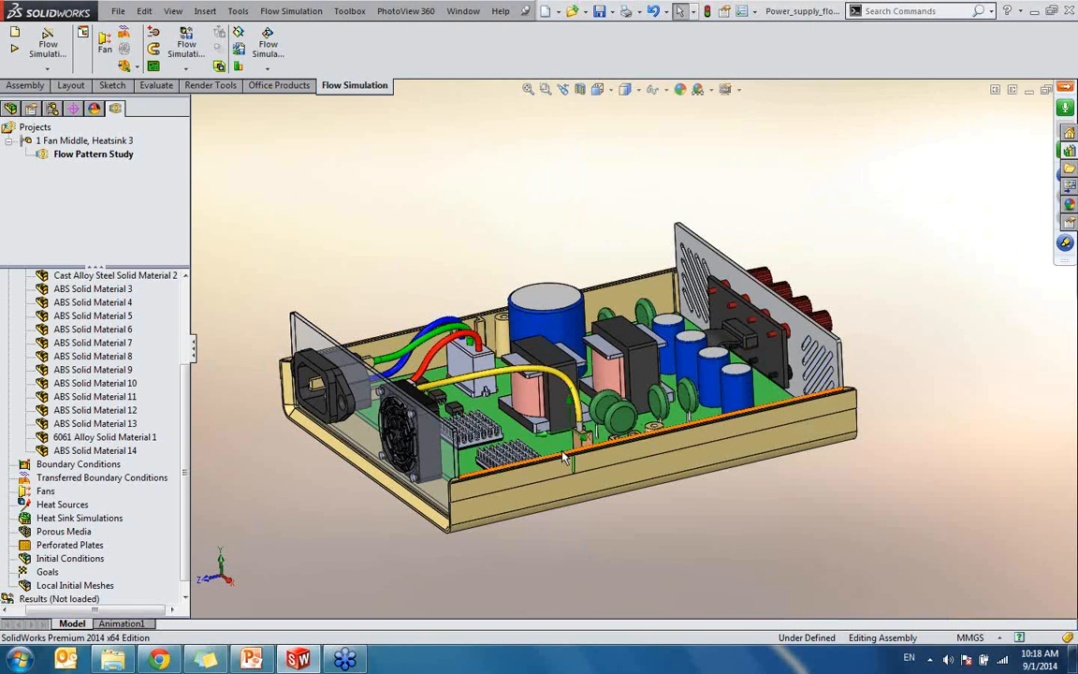
- Examine which parts the imported solid materials ABS Solid Material 1, 7 and 4 apply to in the model
scroll(551, 473, down, 1)
scroll(187, 429, up, 3)
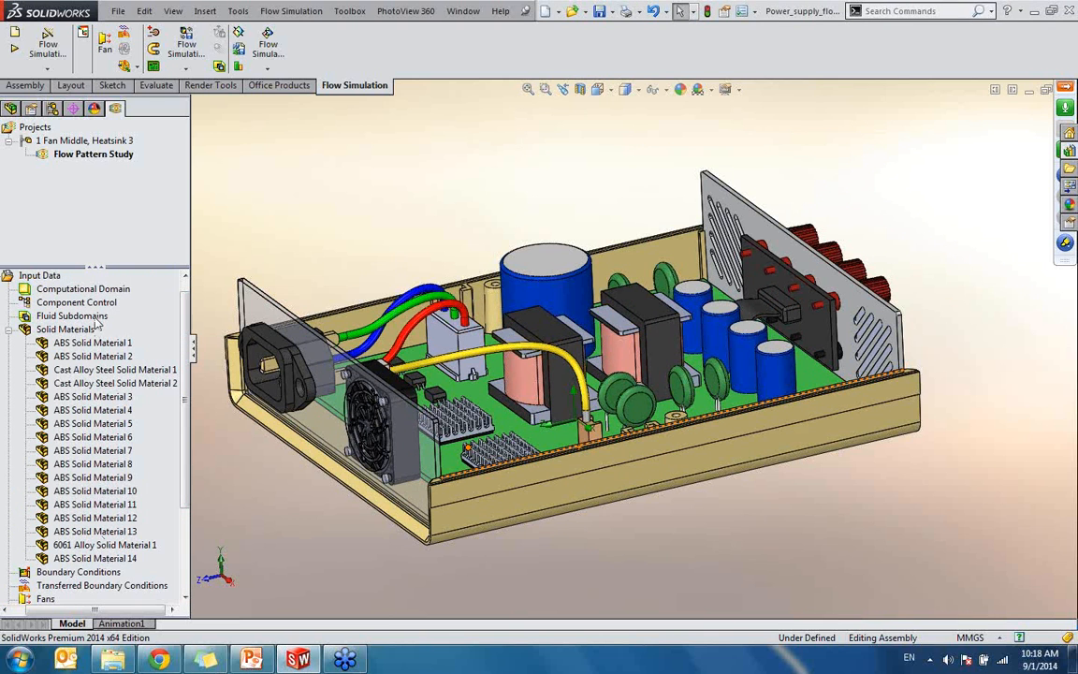
click(94, 344)
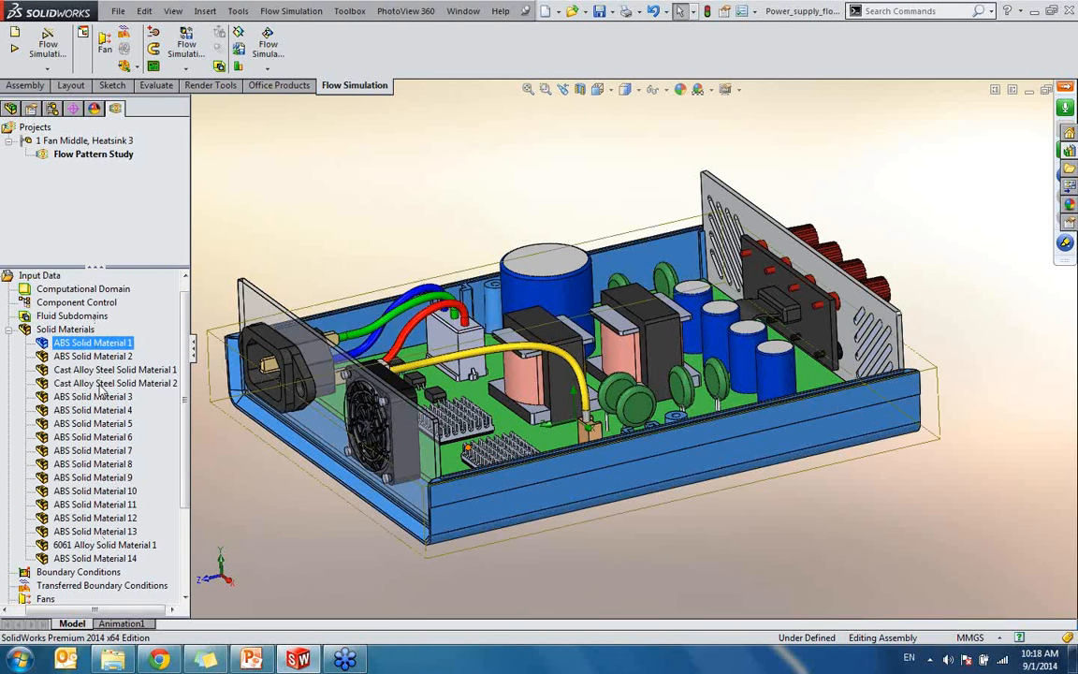
right_click(93, 450)
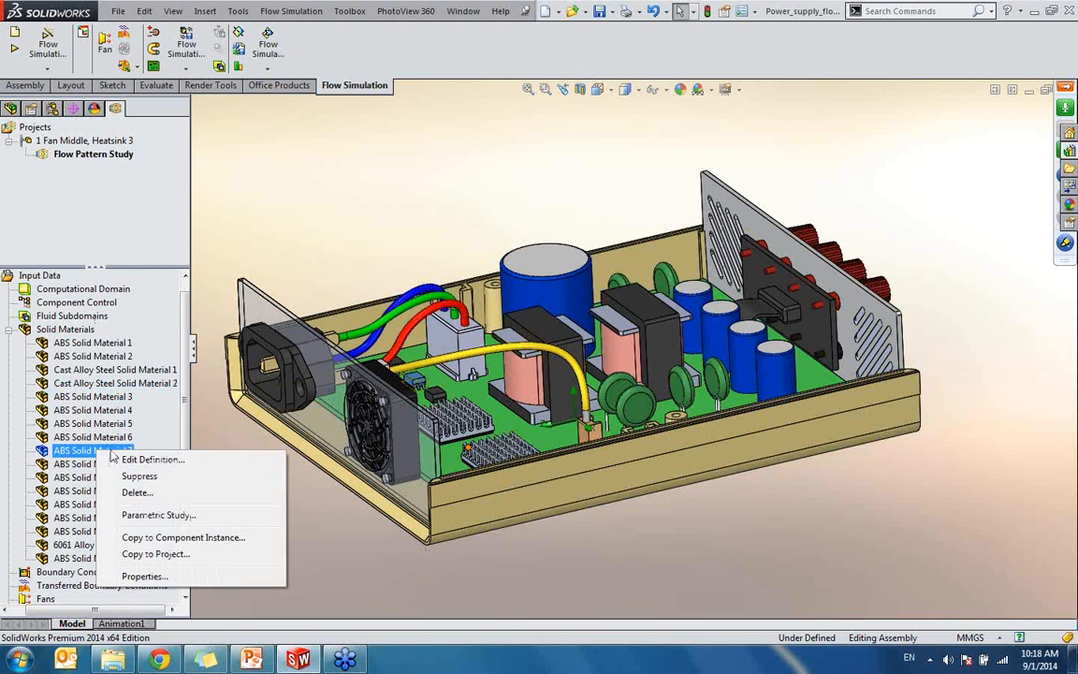
click(103, 410)
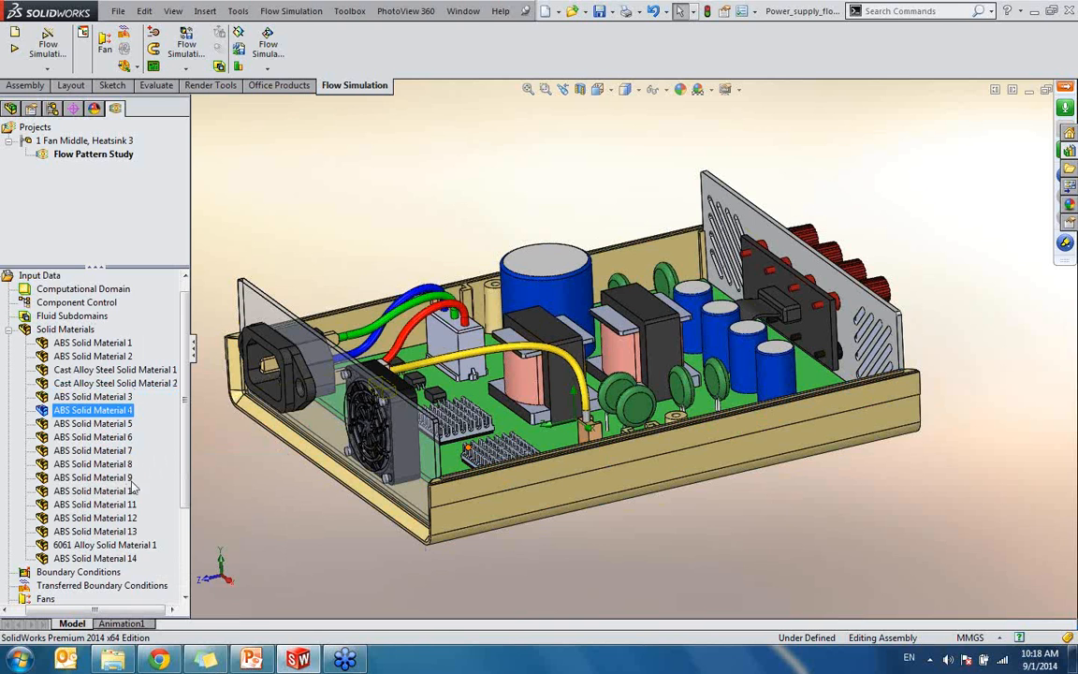
- Open the definition of ABS Solid Material 4, review the ABS properties and tables in the Engineering Database, and close both
right_click(91, 413)
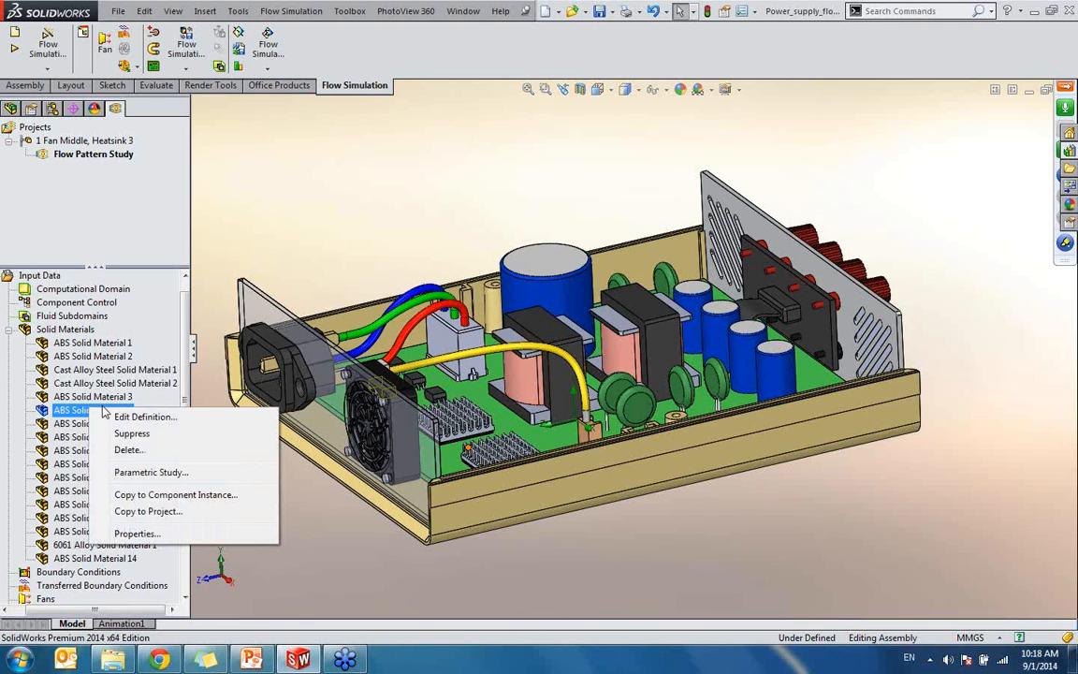
click(122, 416)
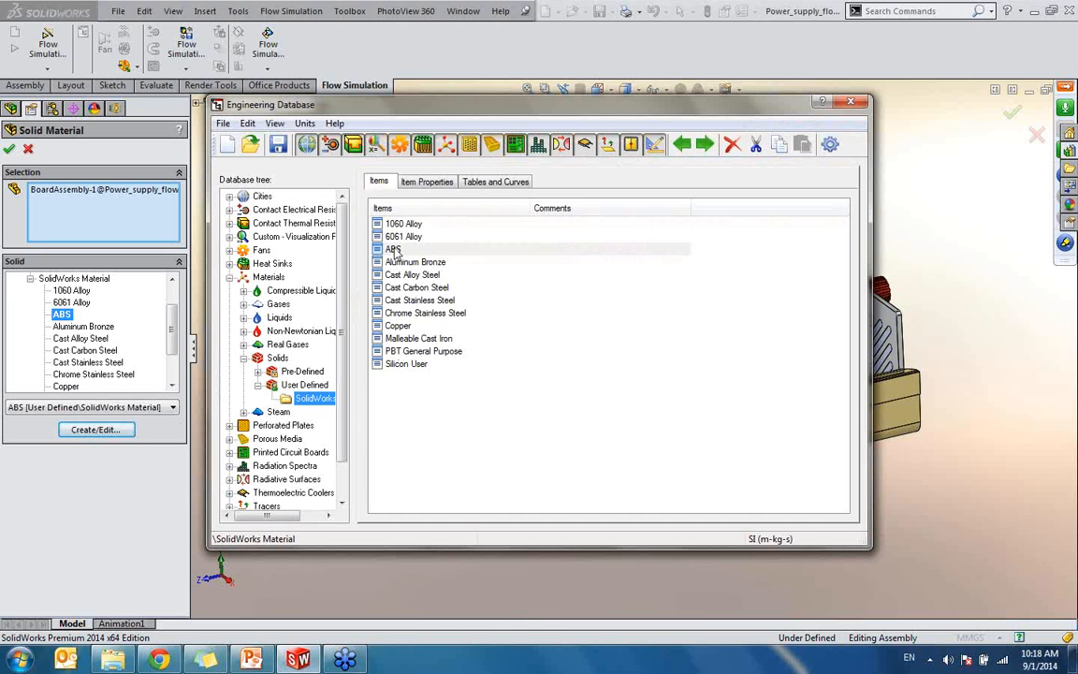
click(428, 184)
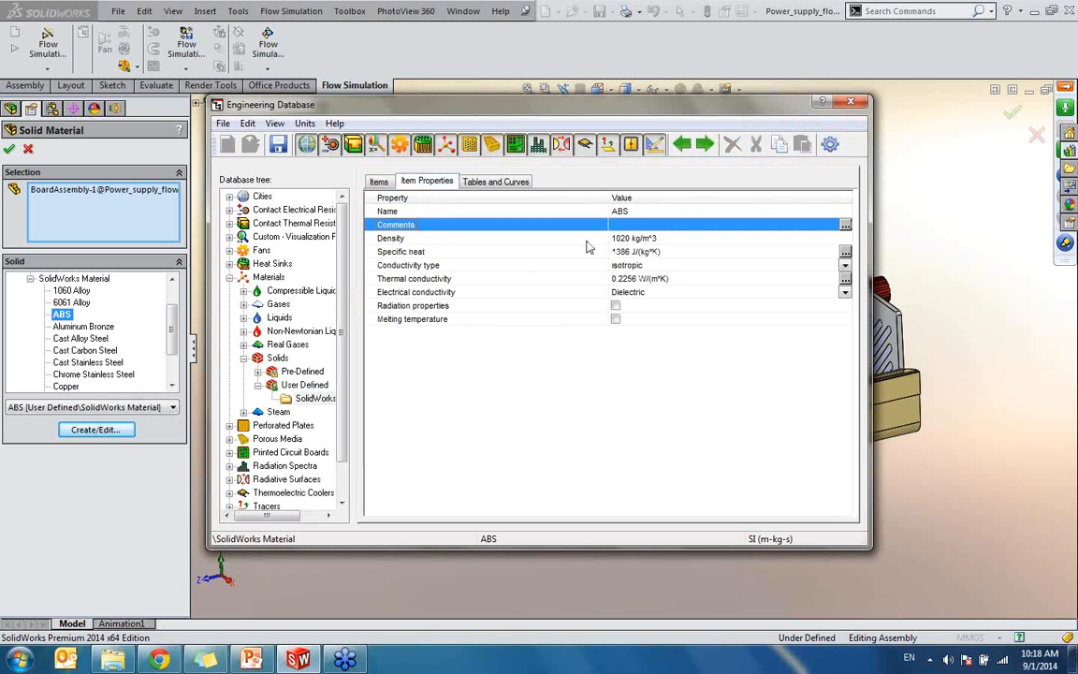
click(480, 180)
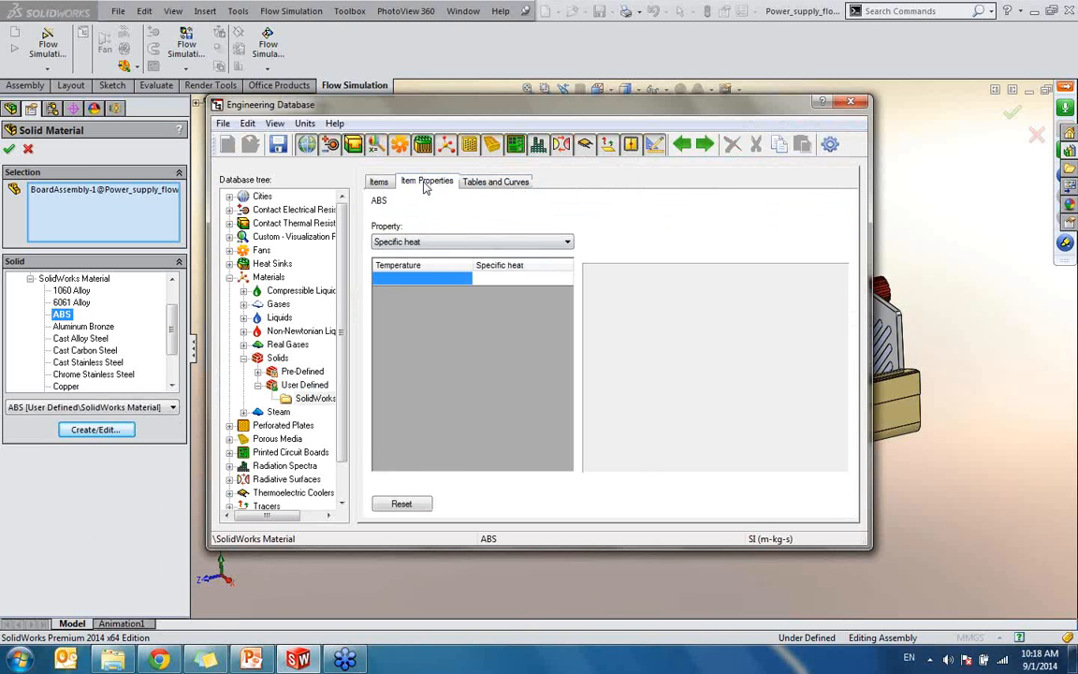
click(426, 183)
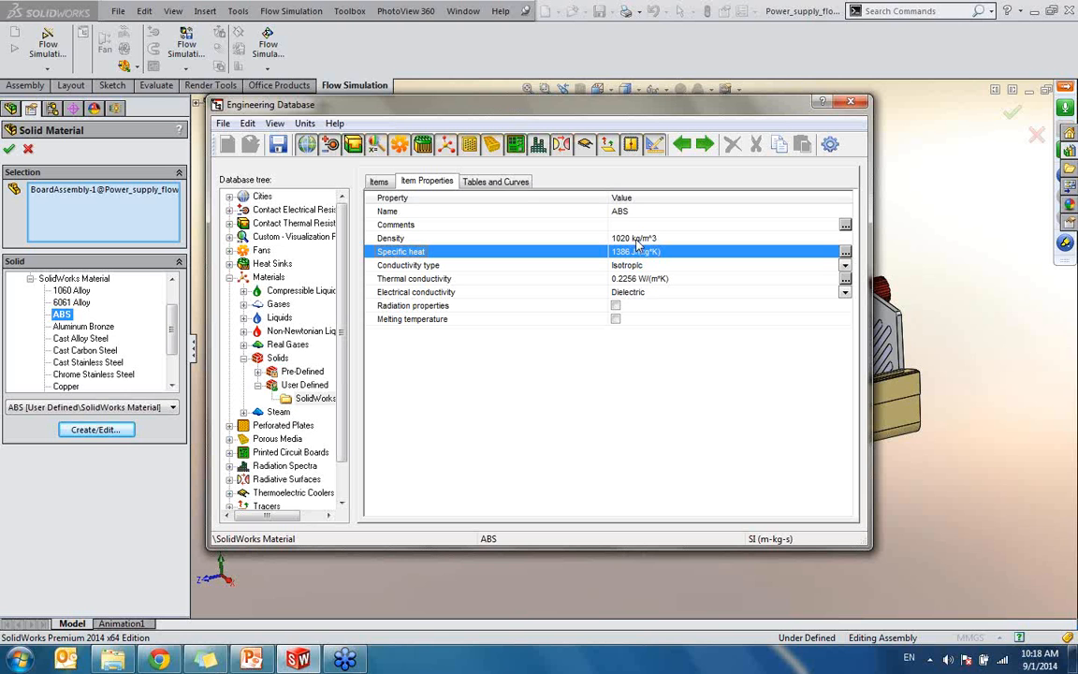
click(851, 103)
click(10, 148)
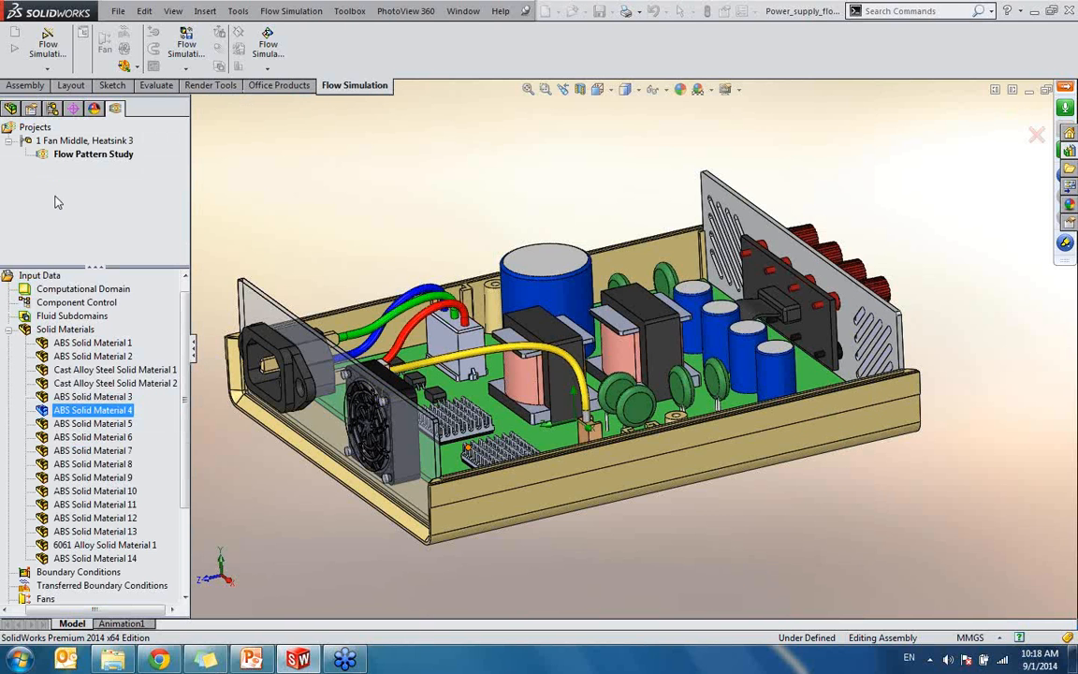
- Start a new boundary condition in the Flow Pattern Study and select the inner face of LID4 behind the back plate's slots
click(10, 331)
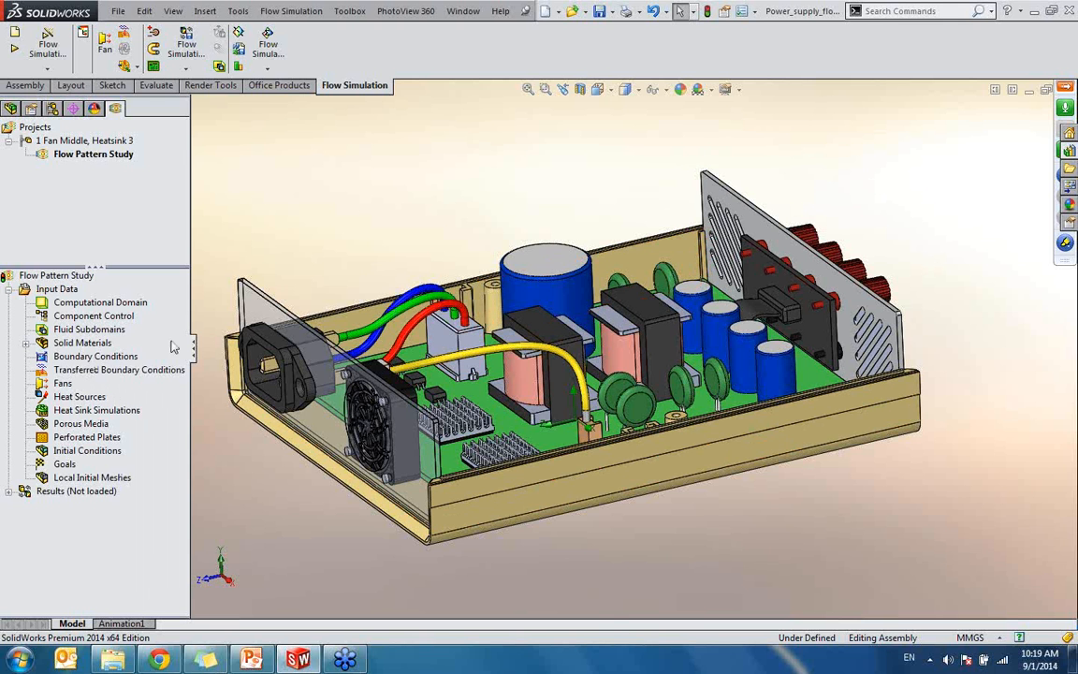
right_click(119, 360)
click(187, 364)
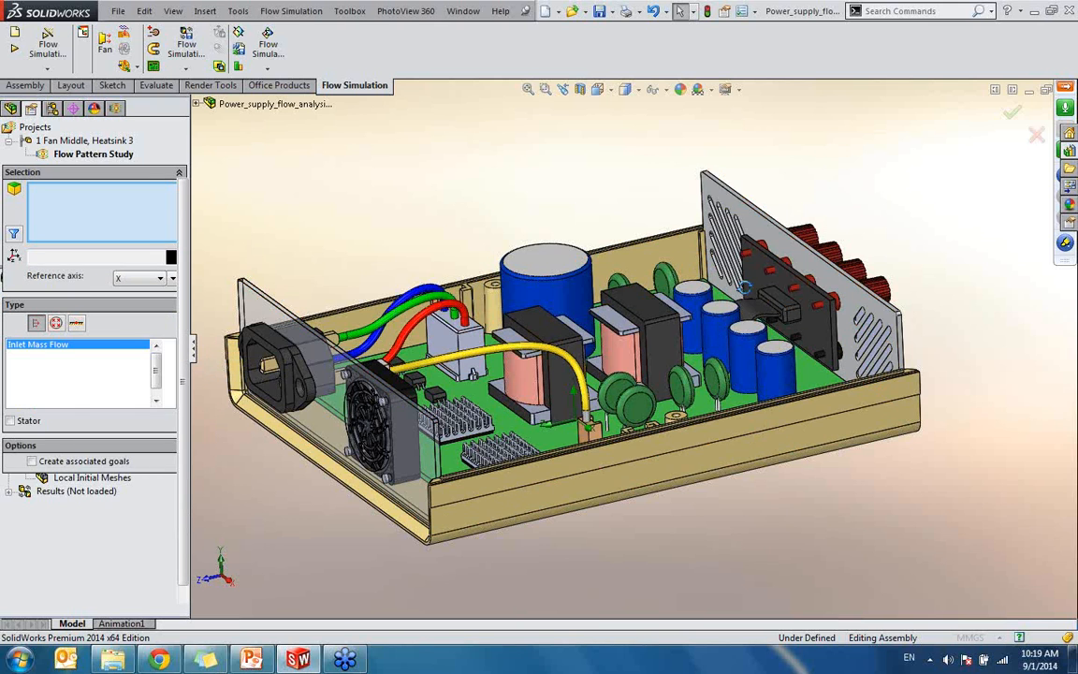
scroll(645, 281, down, 5)
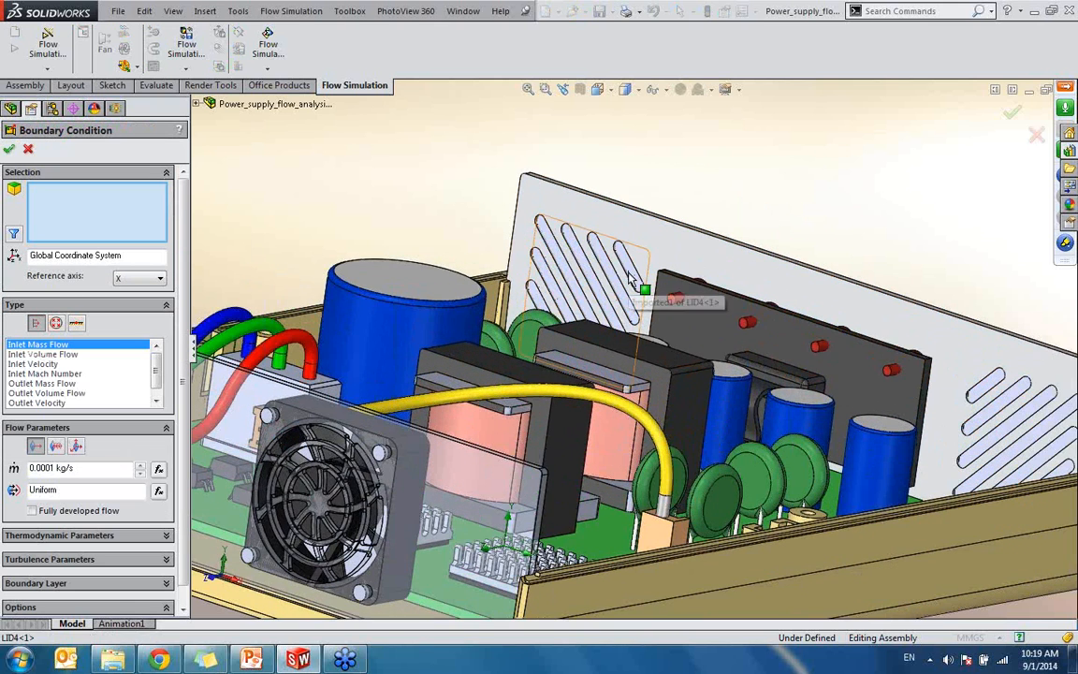
click(629, 274)
mouse_move(629, 276)
middle_down()
mouse_move(624, 286)
mouse_move(614, 274)
middle_up()
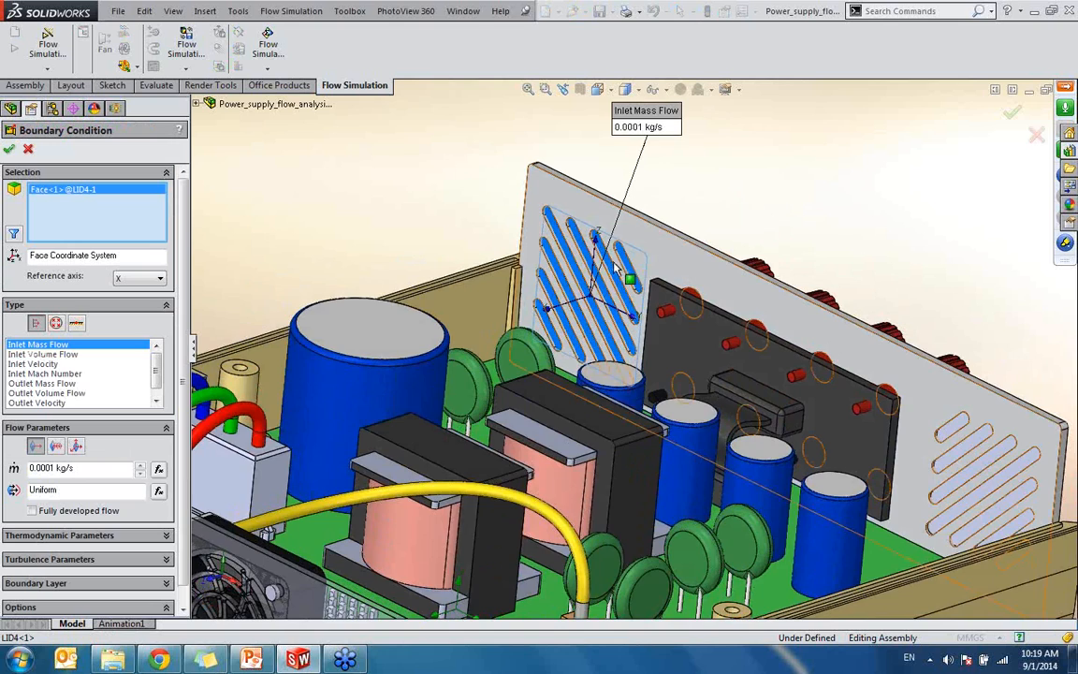
scroll(616, 269, down, 5)
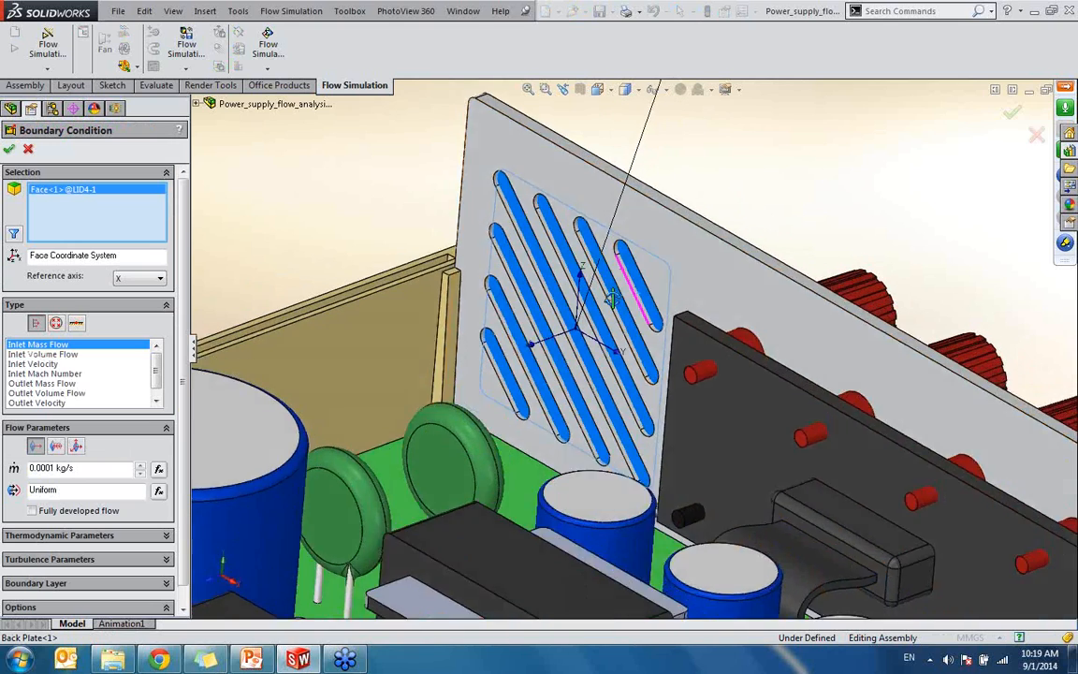
middle_drag(612, 299, 630, 314)
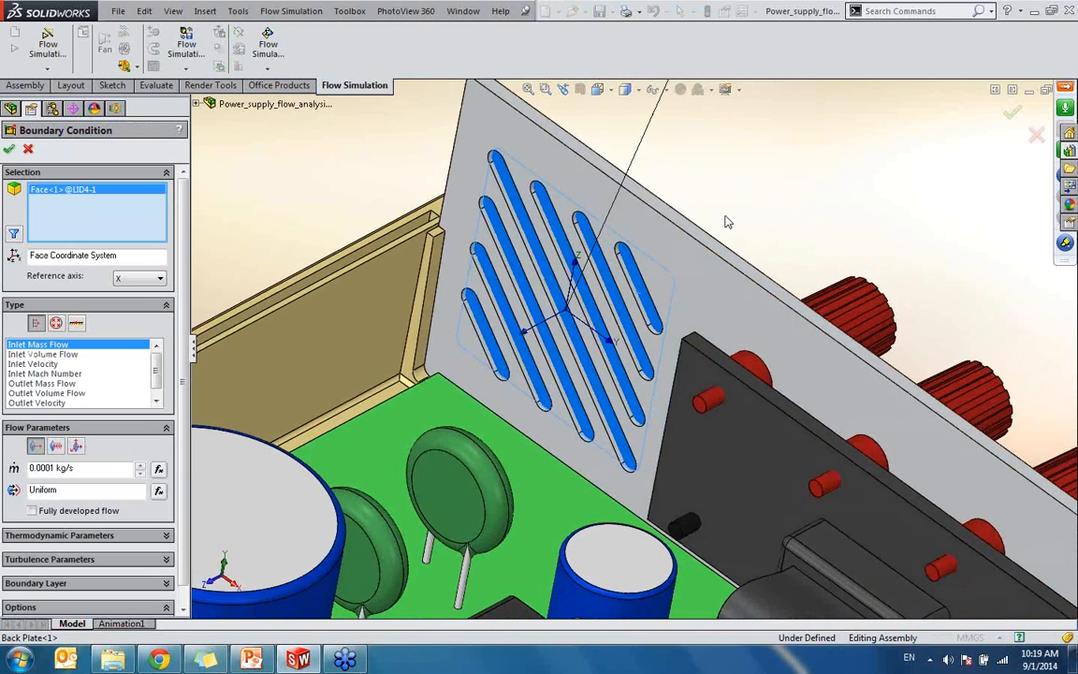
- Add the inner face of LID3, covering the back plate's other vent, to the boundary condition
scroll(730, 225, up, 1)
scroll(744, 227, up, 3)
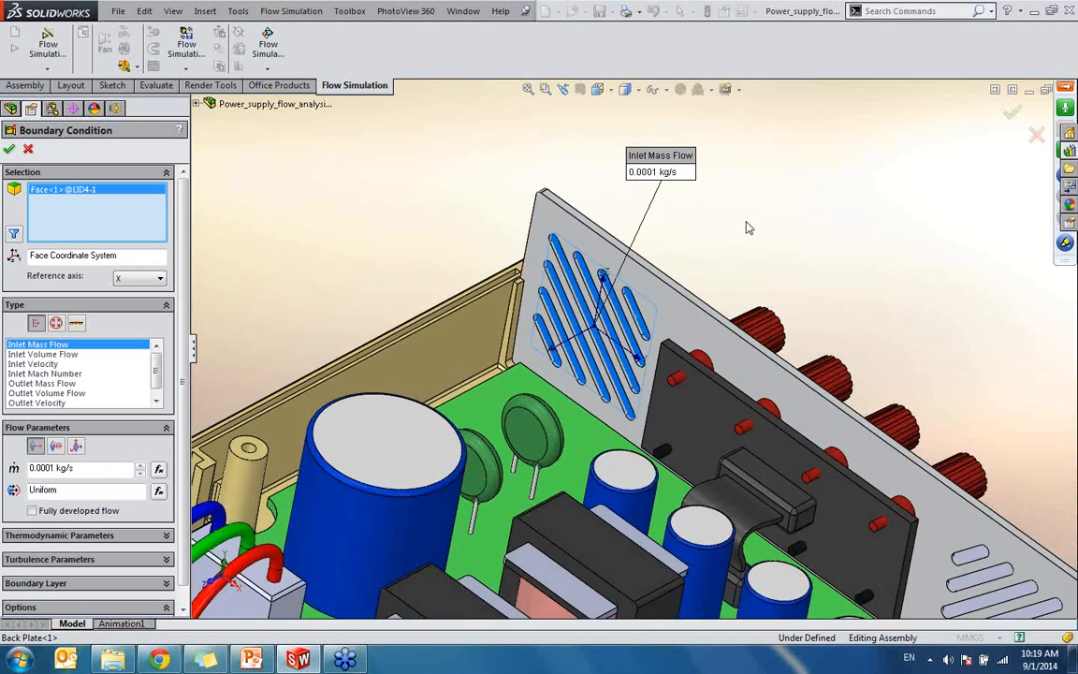
scroll(645, 325, down, 1)
scroll(553, 438, up, 1)
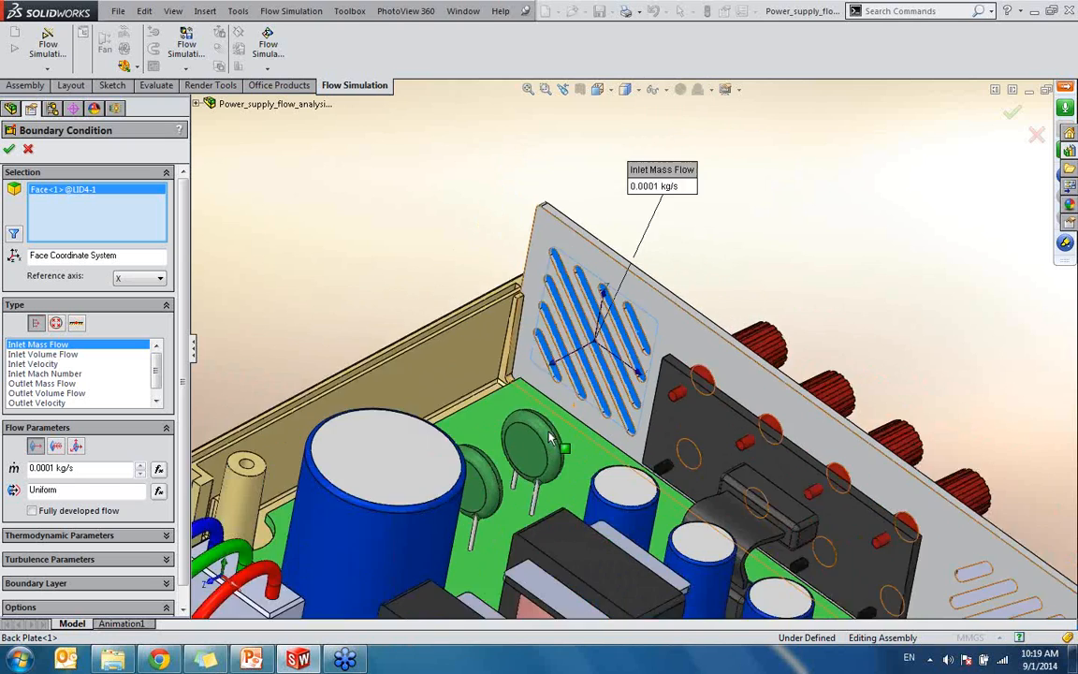
scroll(553, 436, up, 2)
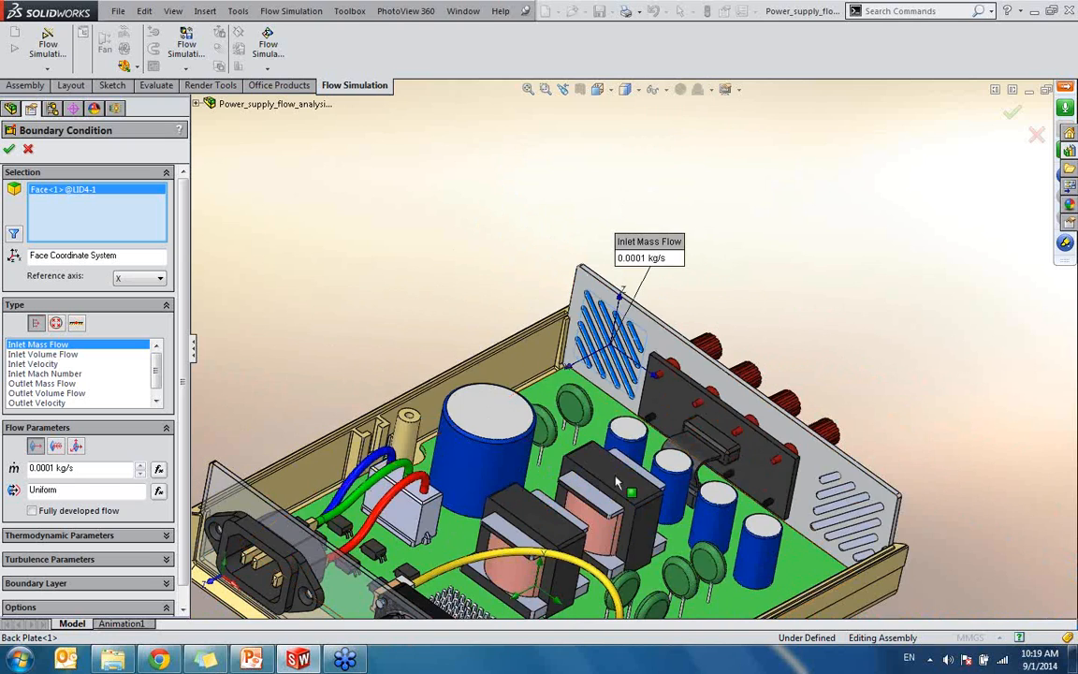
scroll(823, 477, down, 2)
click(807, 488)
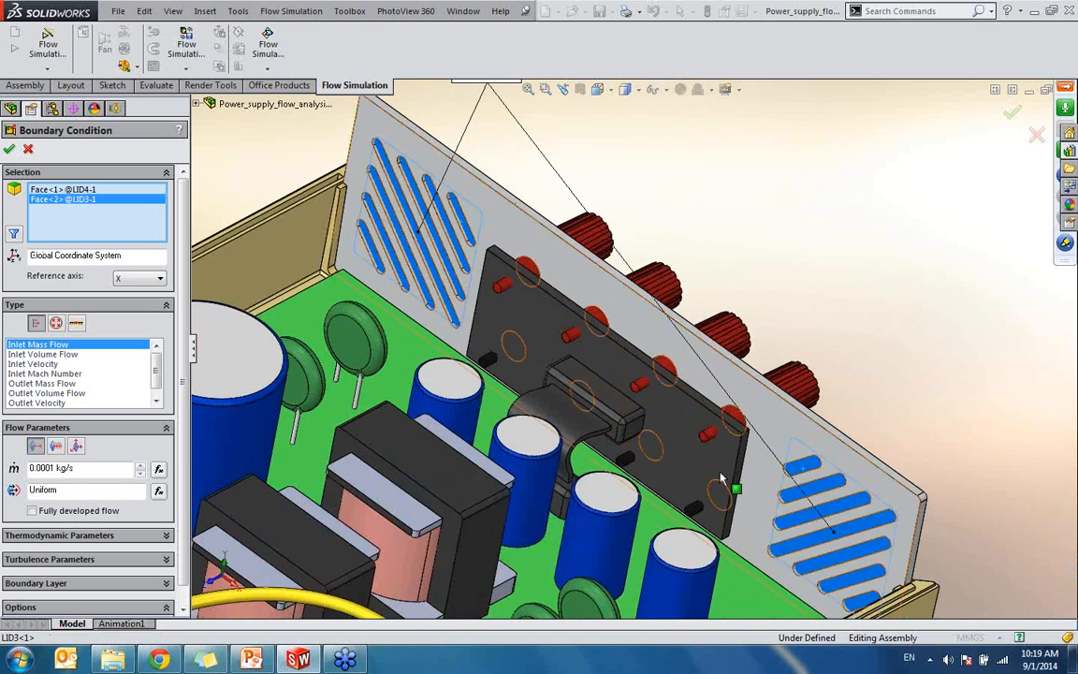
- Define the boundary condition as Environment Pressure with a temperature of 25 °C and apply it
middle_drag(448, 292, 399, 288)
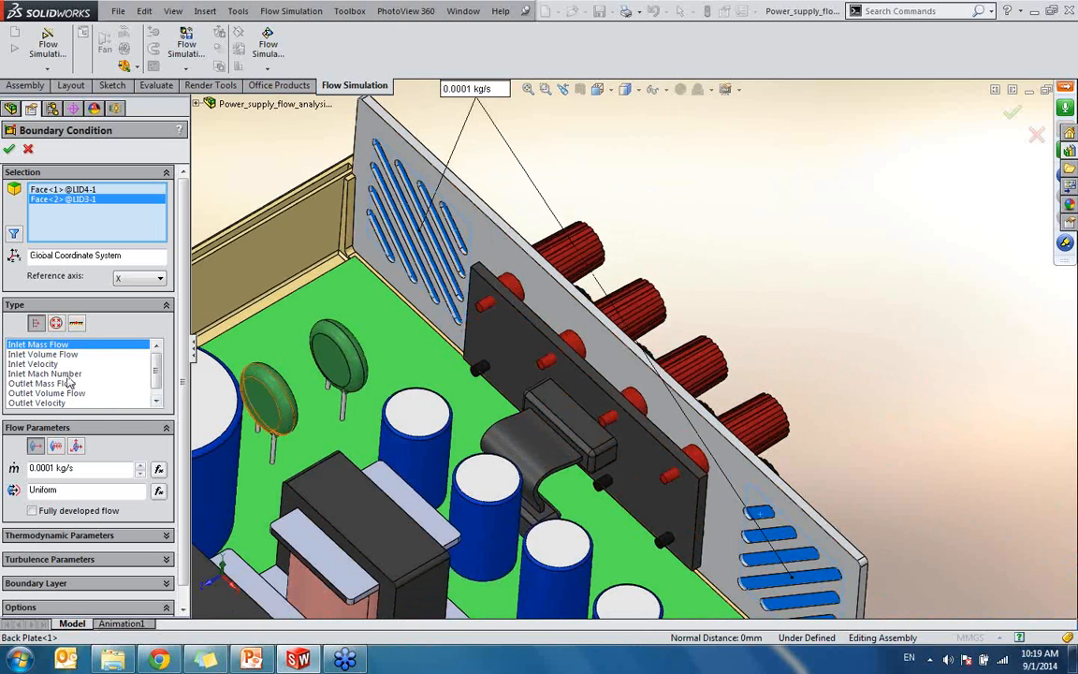
click(57, 322)
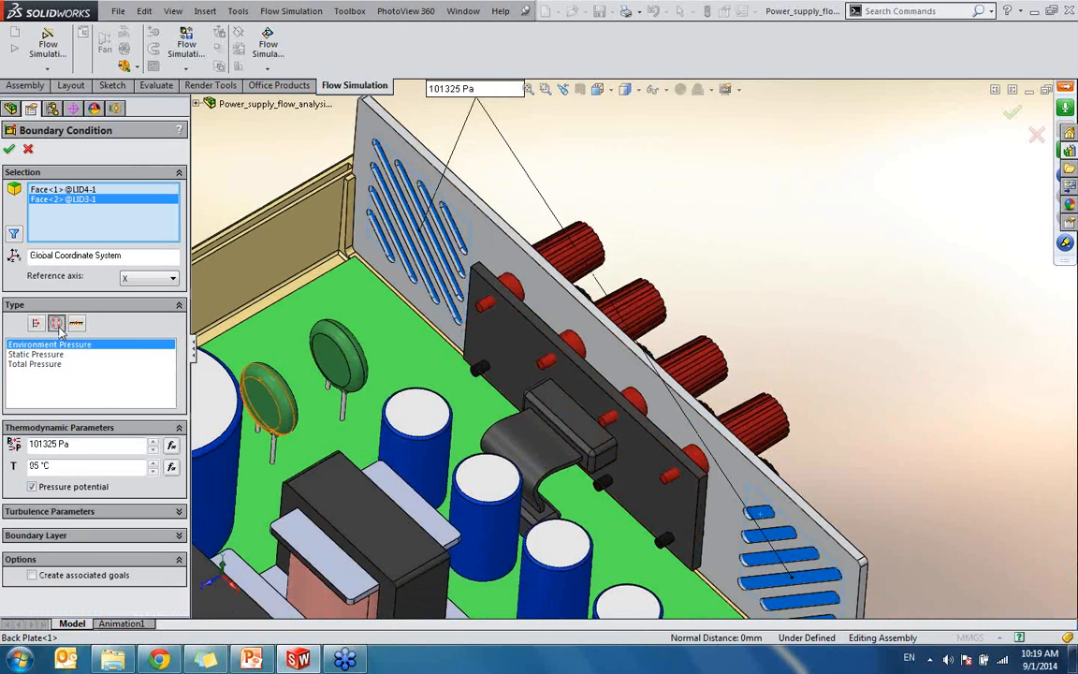
double_click(47, 465)
click(49, 467)
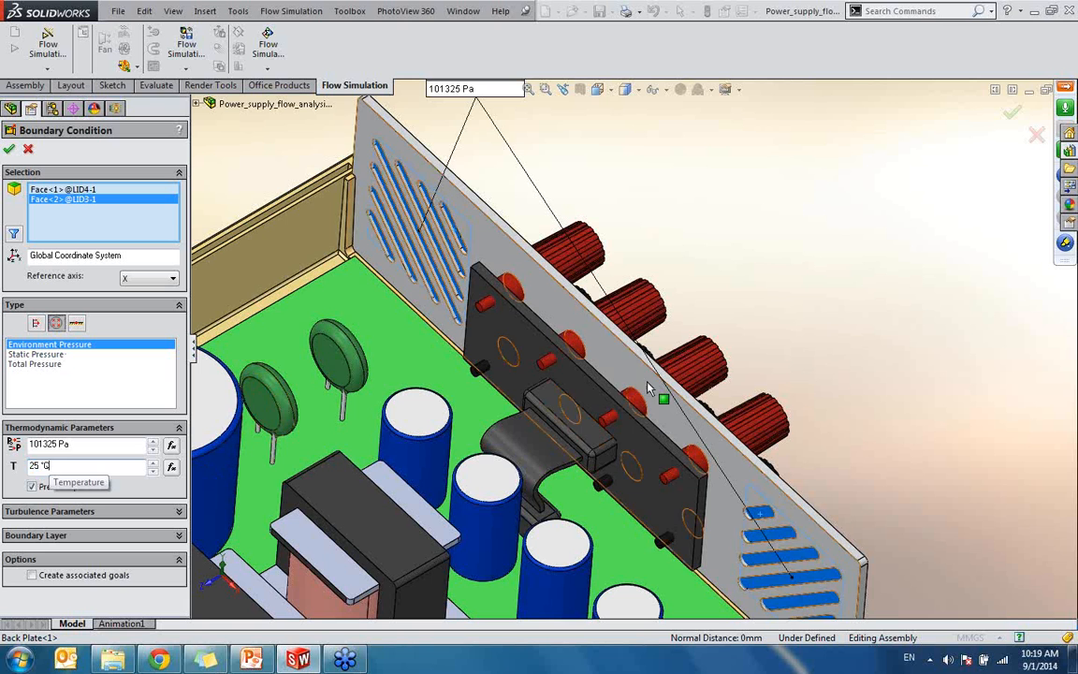
scroll(570, 387, up, 3)
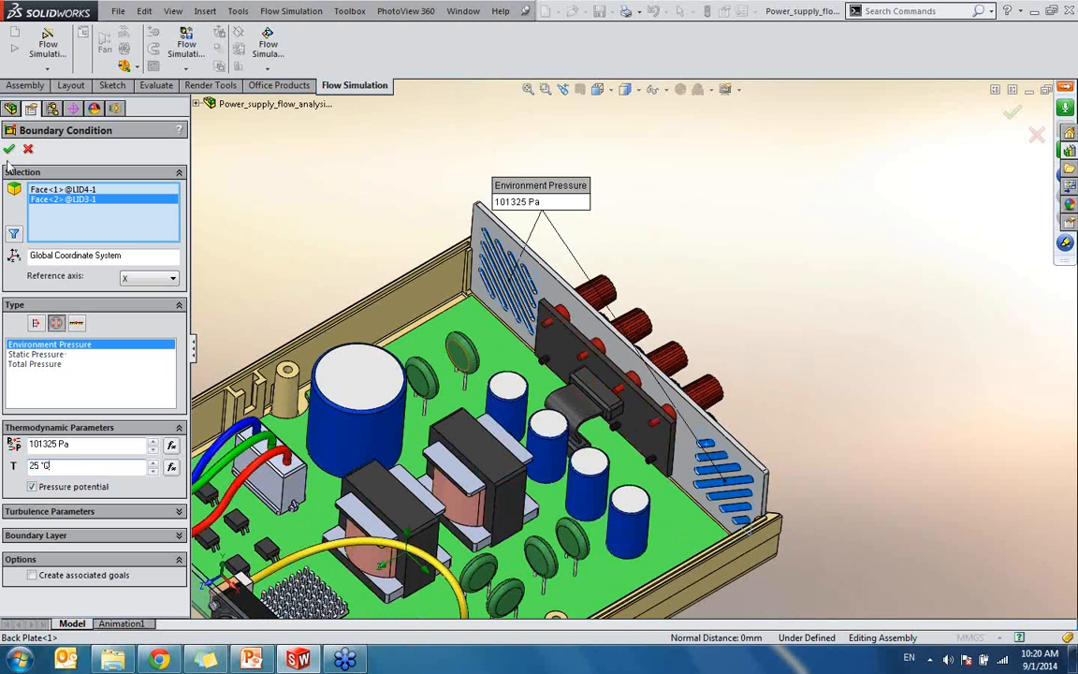
key(Return)
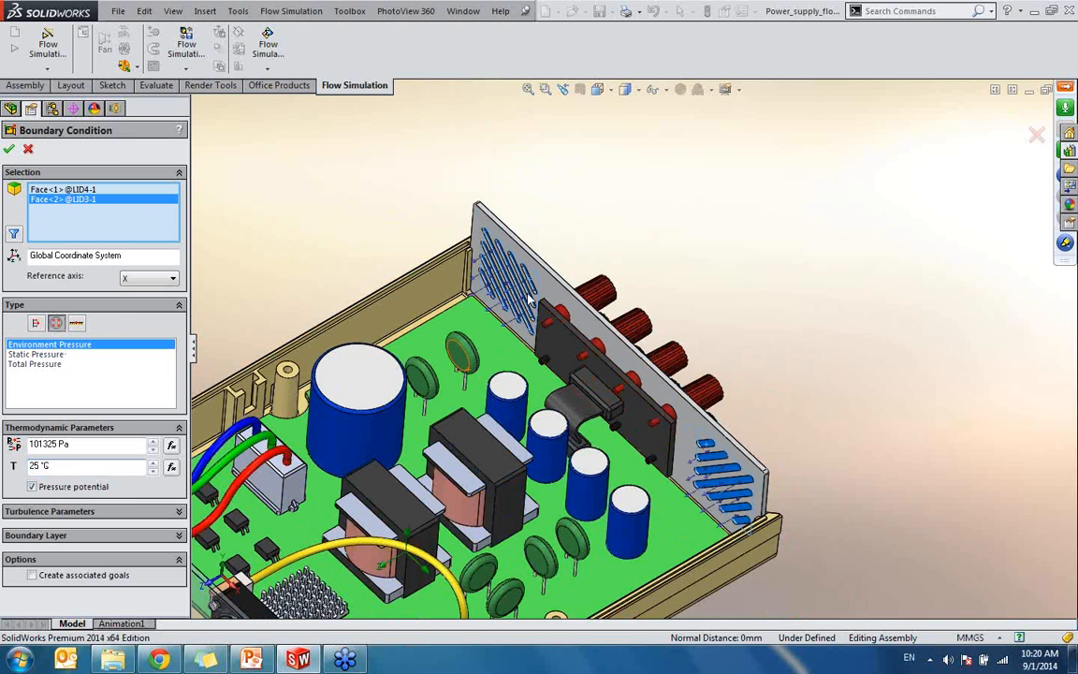
- Examine the environment pressure arrows at both slotted vents of the back plate
scroll(509, 291, down, 5)
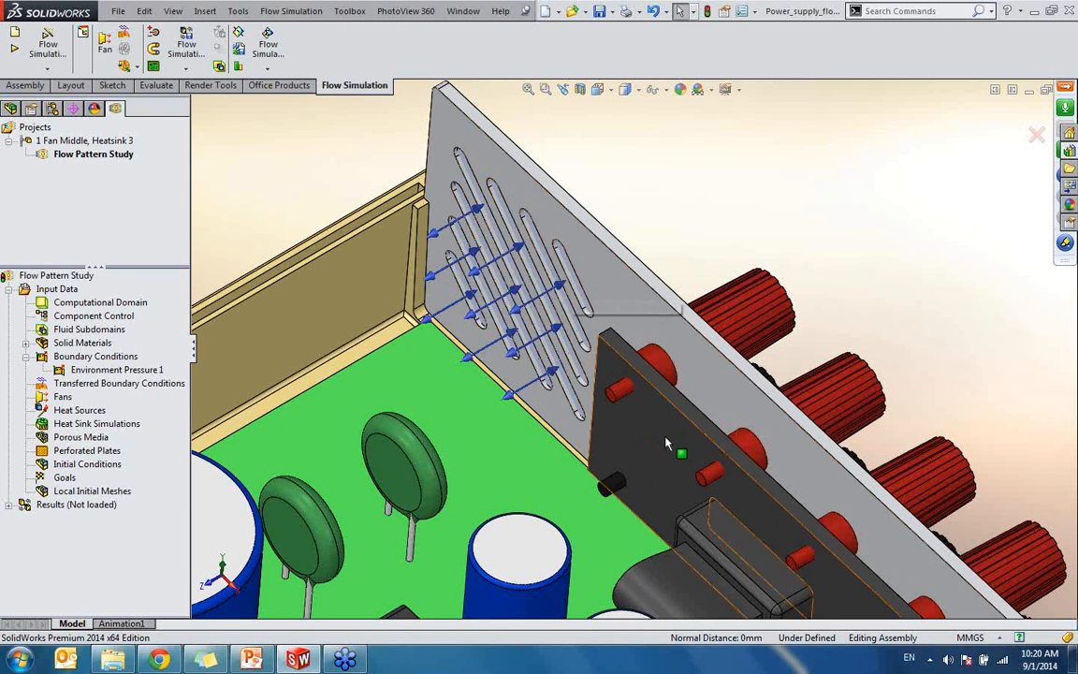
scroll(667, 450, up, 2)
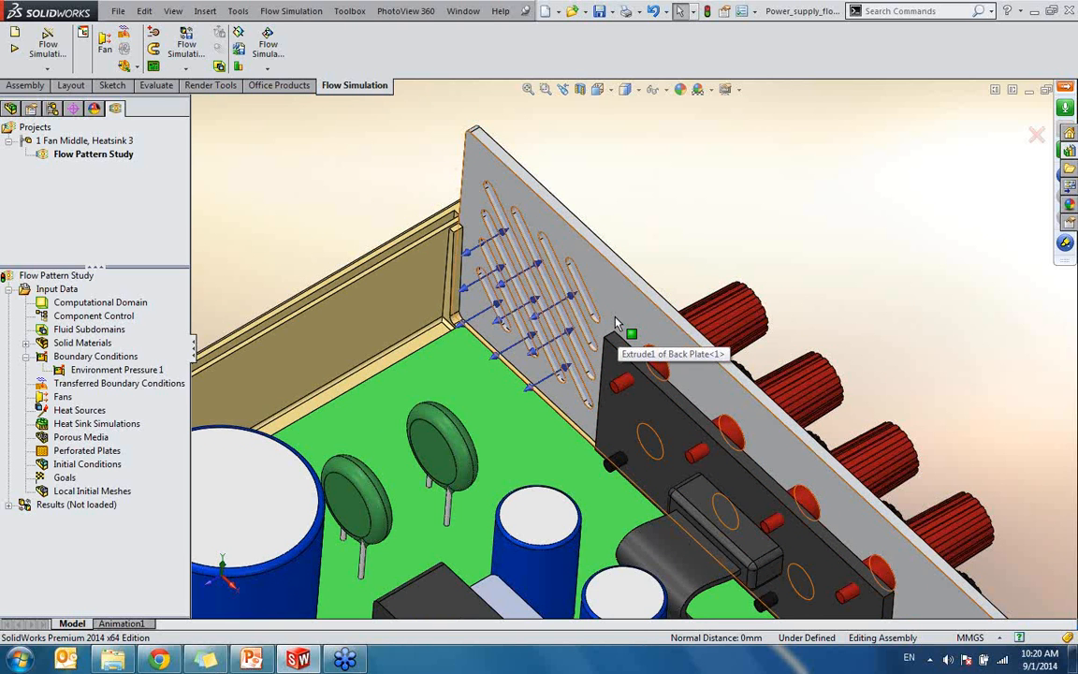
scroll(616, 323, up, 5)
scroll(700, 525, down, 5)
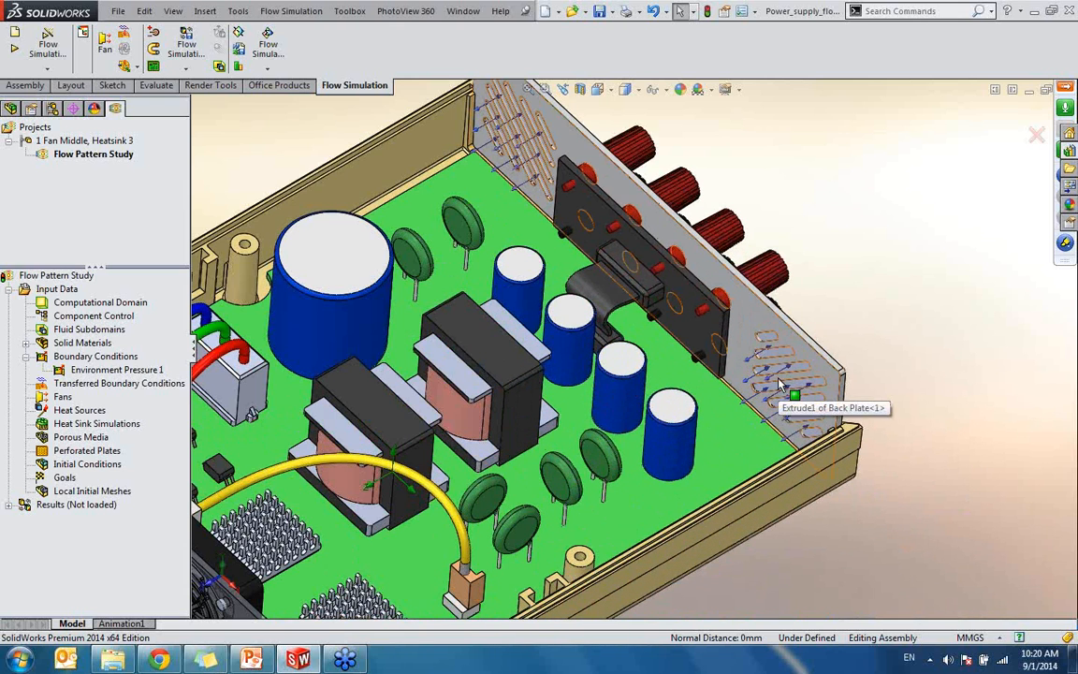
scroll(780, 384, up, 1)
scroll(496, 506, up, 3)
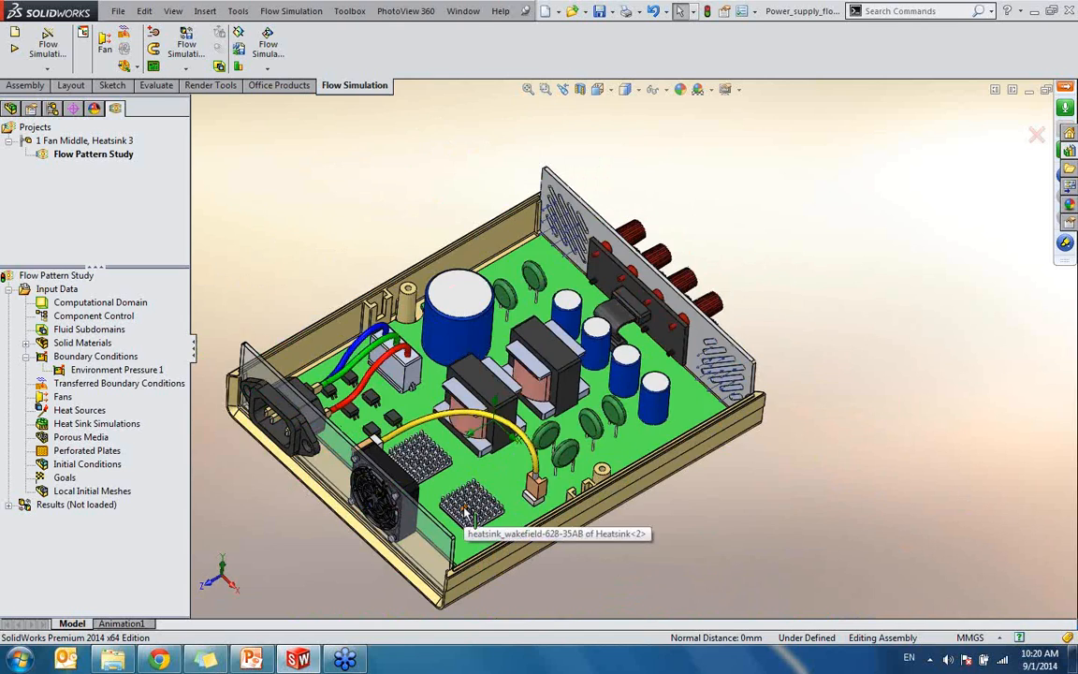
- Hide the Fan Dummy Lid on the inner side of the front fan and inspect the fan blades behind it
middle_drag(499, 507, 361, 493)
scroll(333, 436, down, 5)
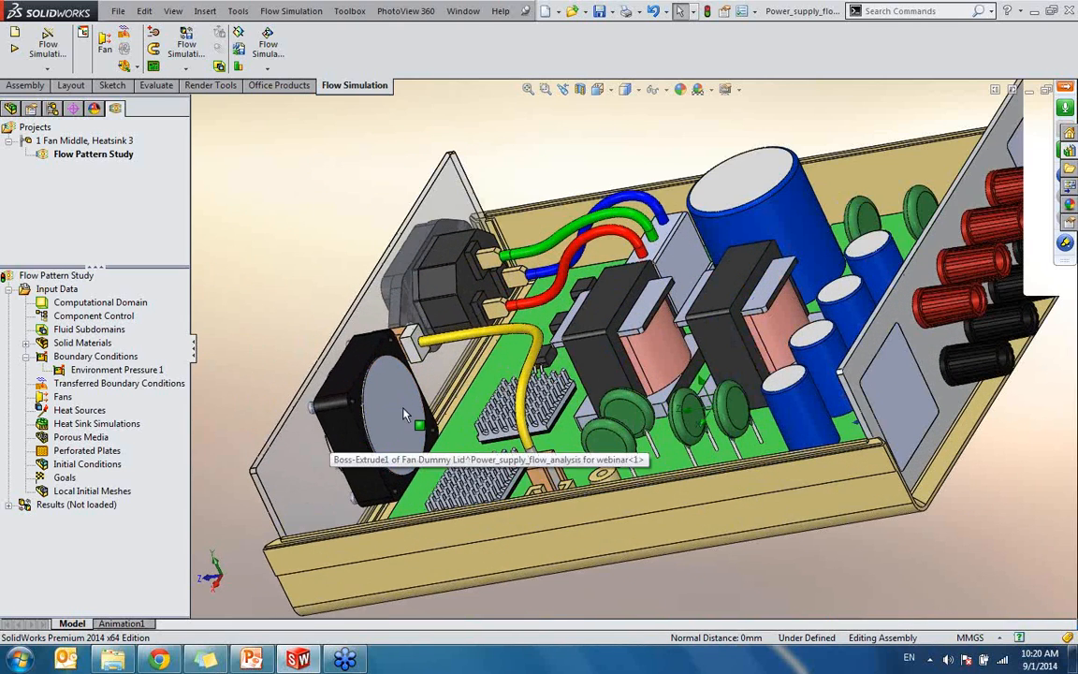
right_click(404, 415)
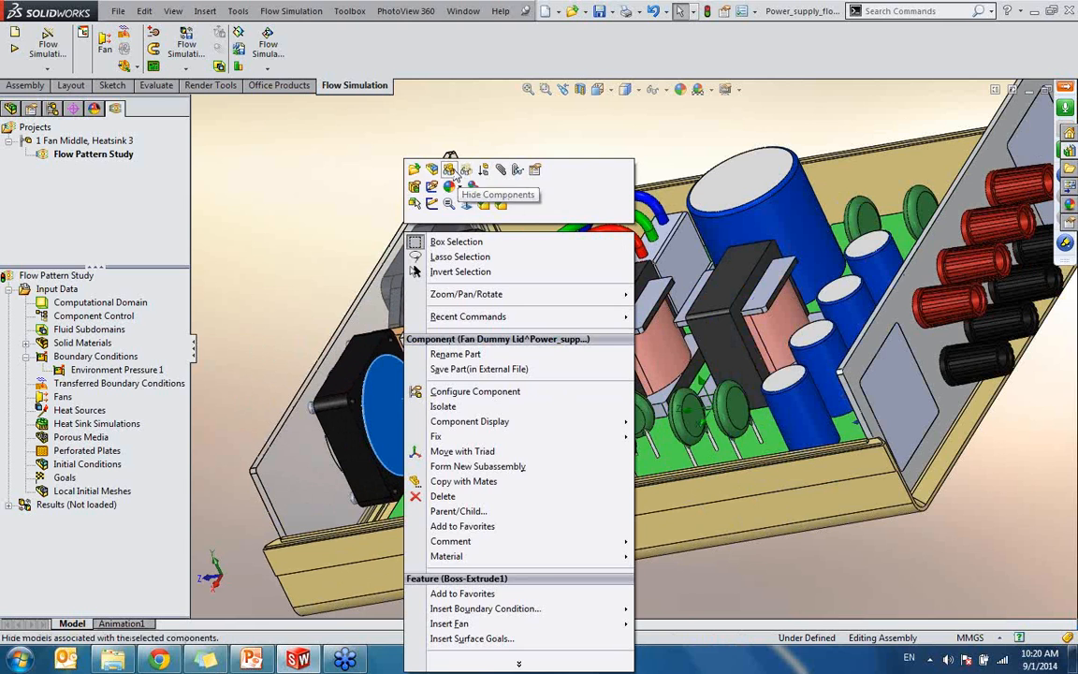
click(465, 171)
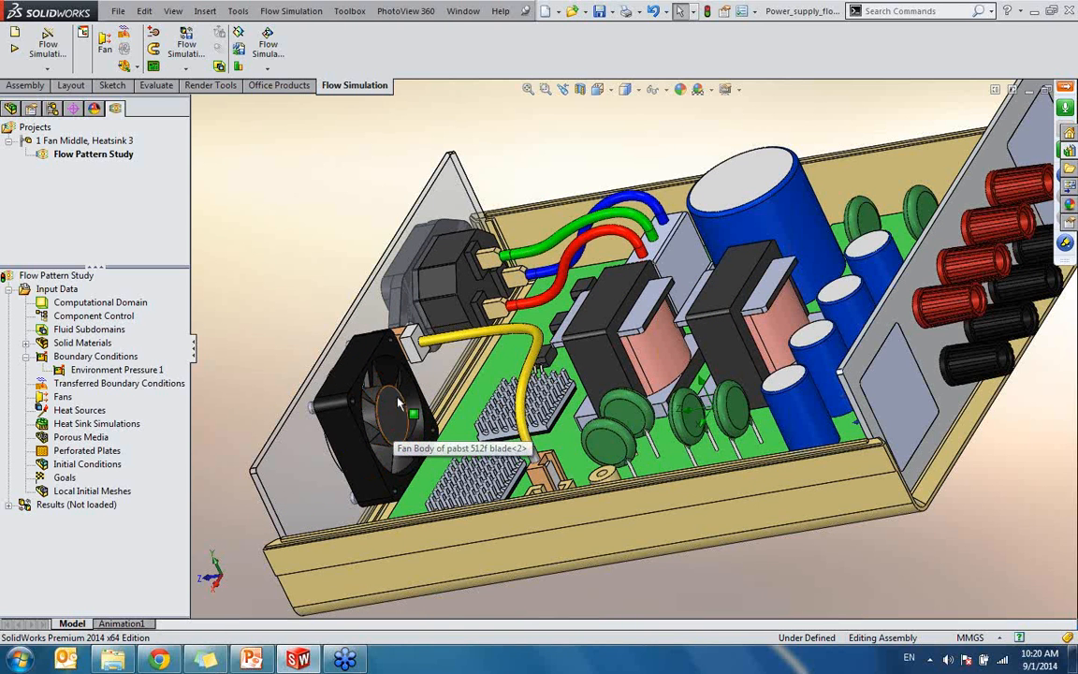
scroll(399, 402, down, 2)
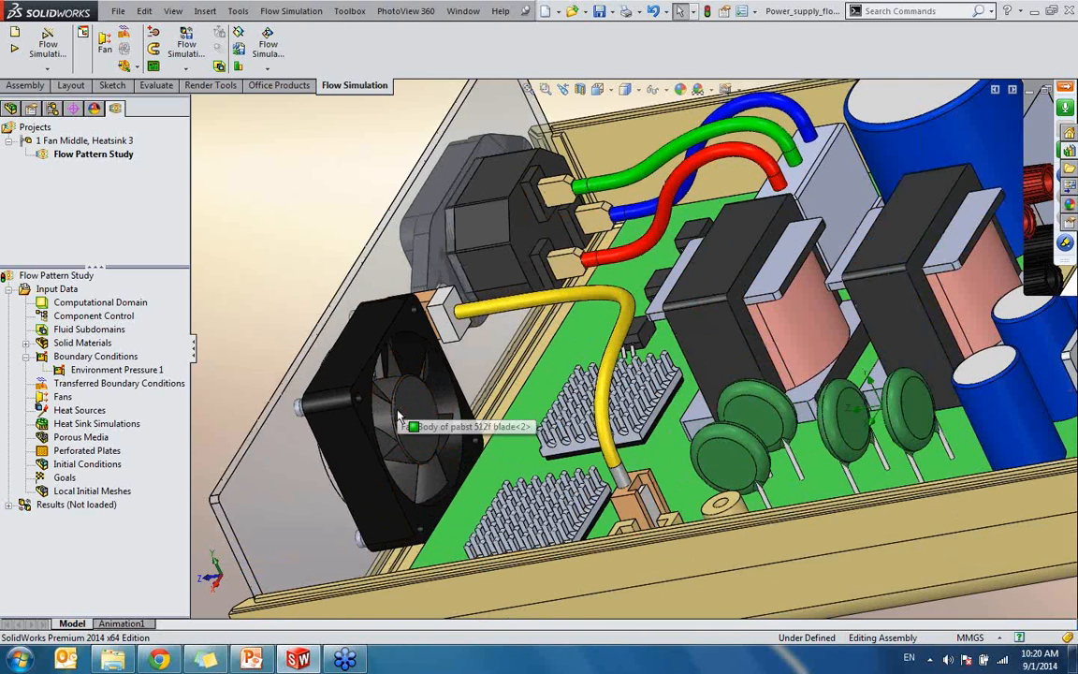
scroll(429, 409, down, 2)
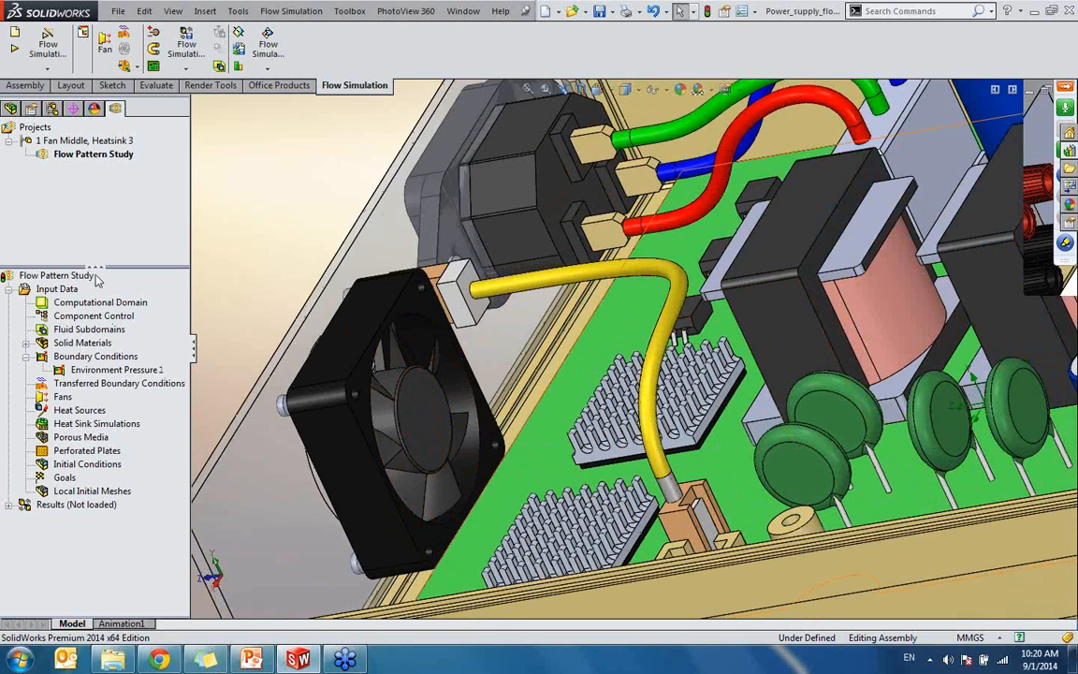
- Show the Fan Dummy Lid from the assembly's feature tree and select its inner circular face
click(11, 108)
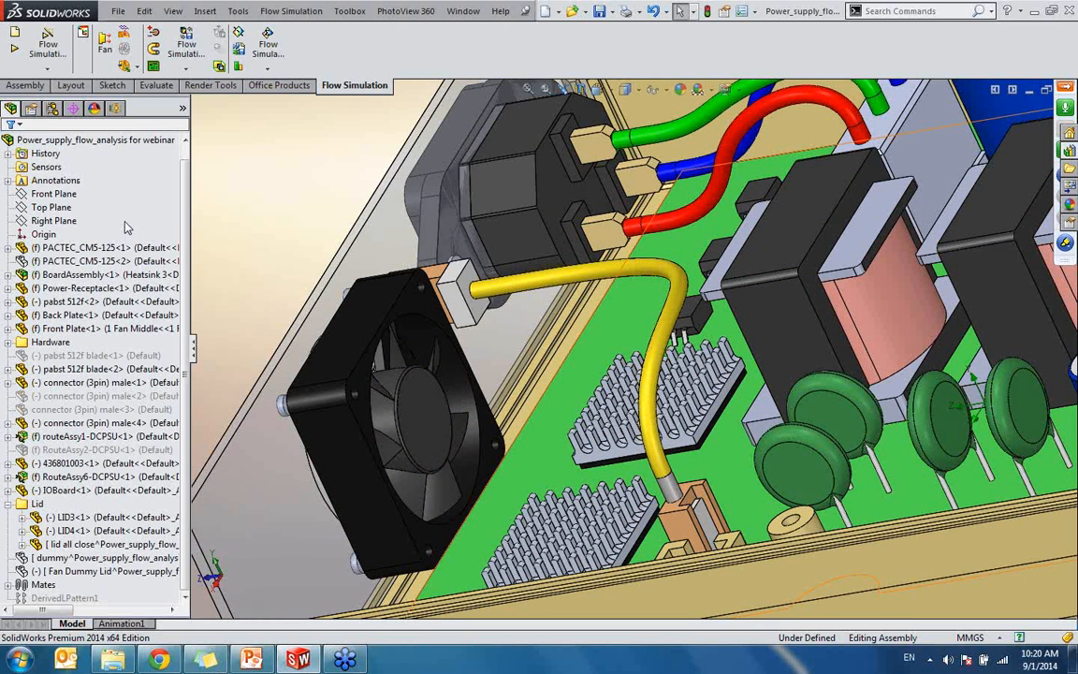
click(120, 576)
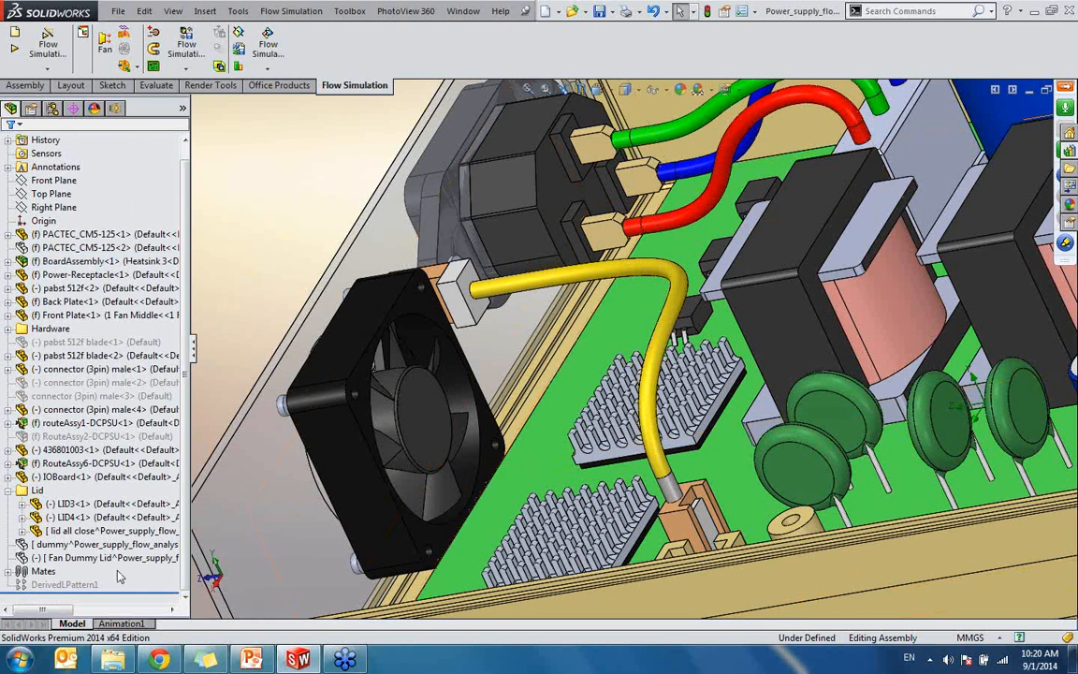
click(93, 557)
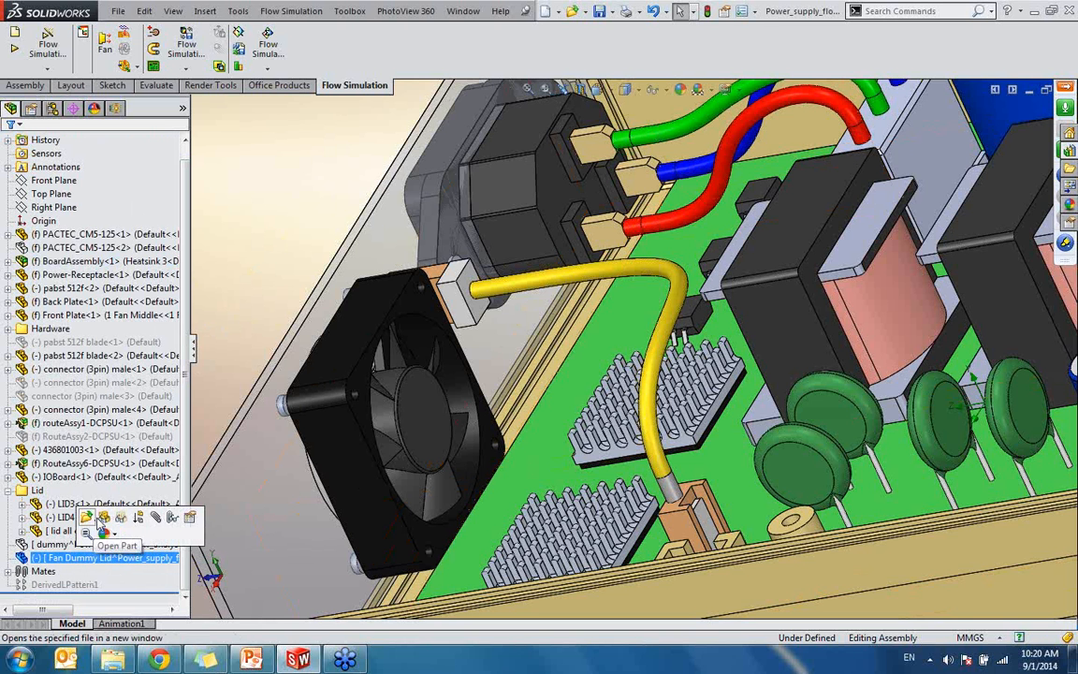
click(103, 518)
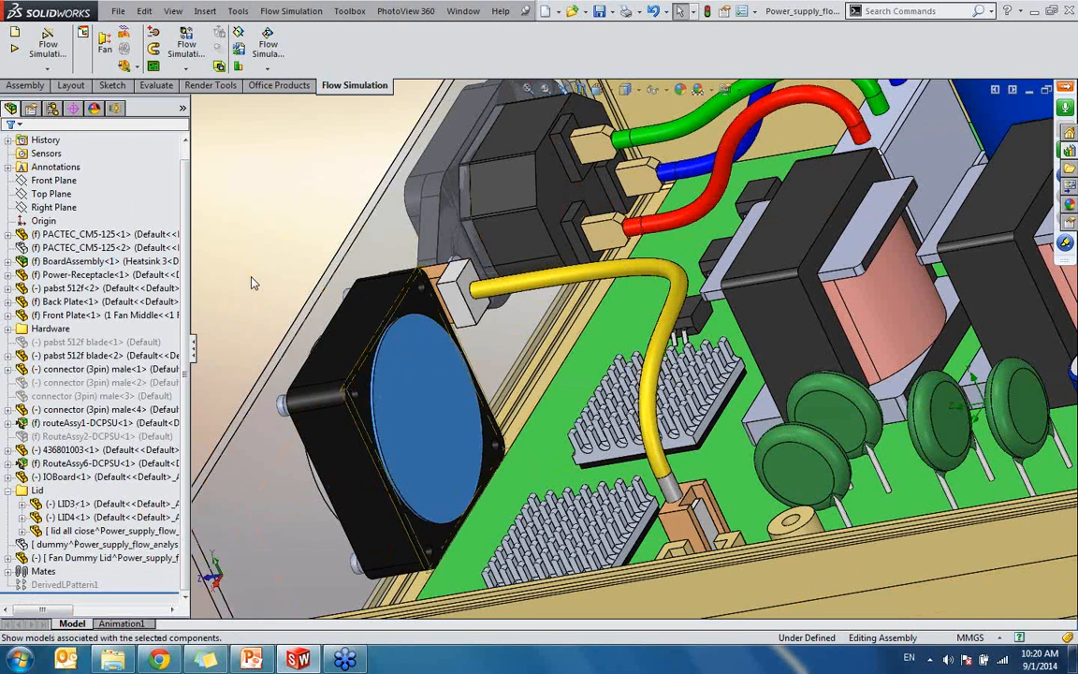
click(225, 249)
click(433, 385)
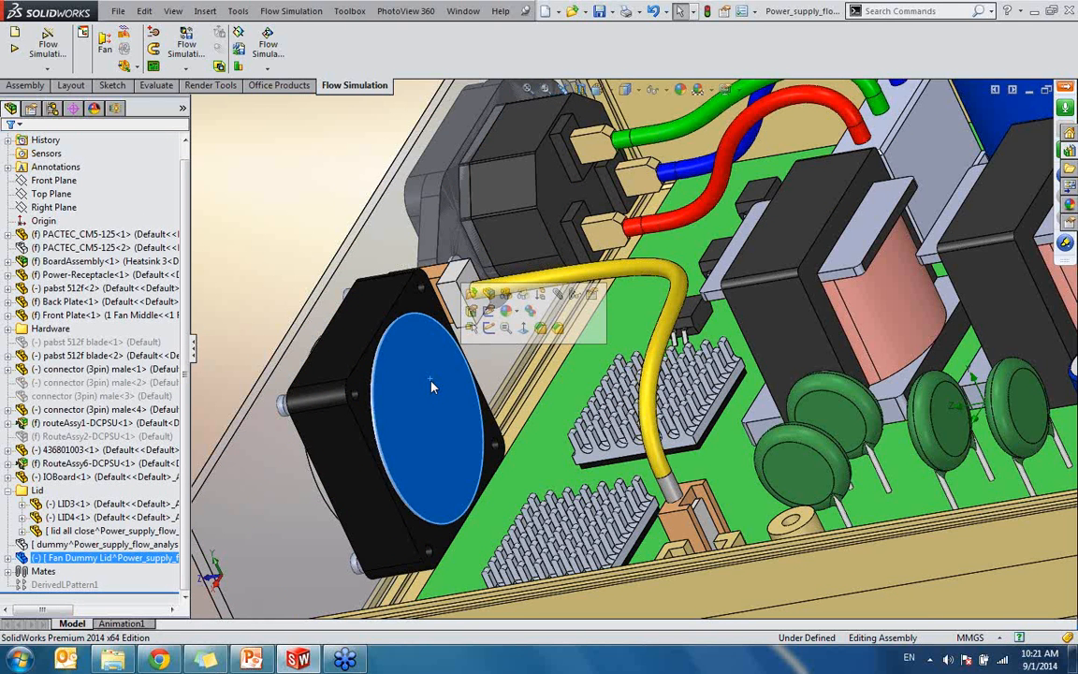
- Return to the flow simulation analysis tree and hide the Fan Dummy Lid again
click(115, 107)
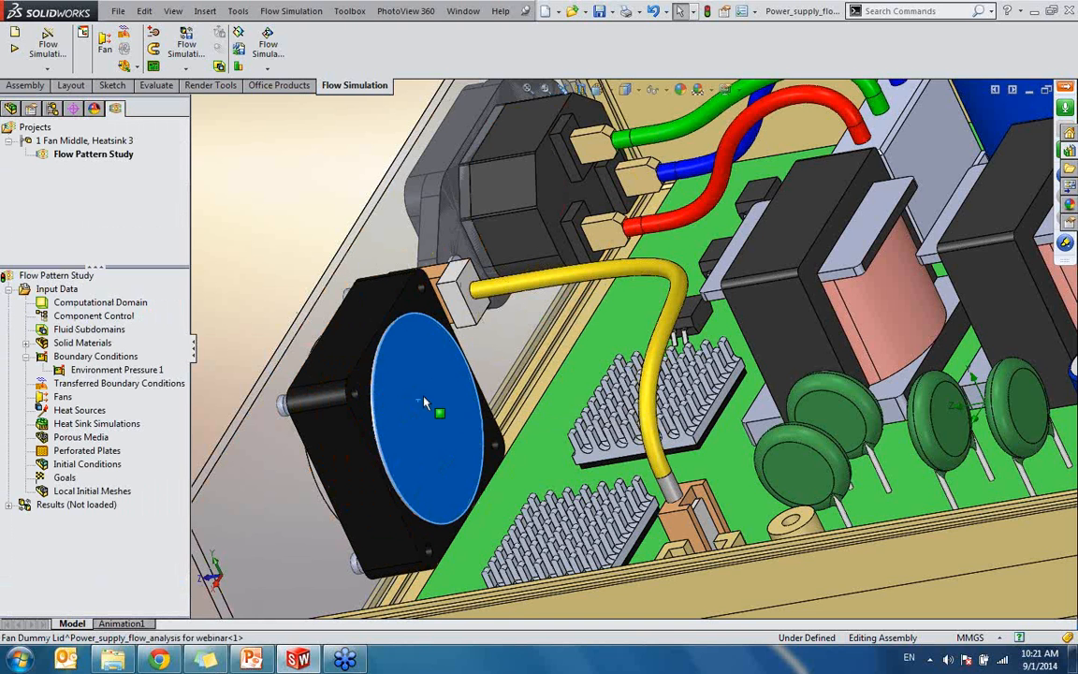
right_click(417, 388)
click(466, 170)
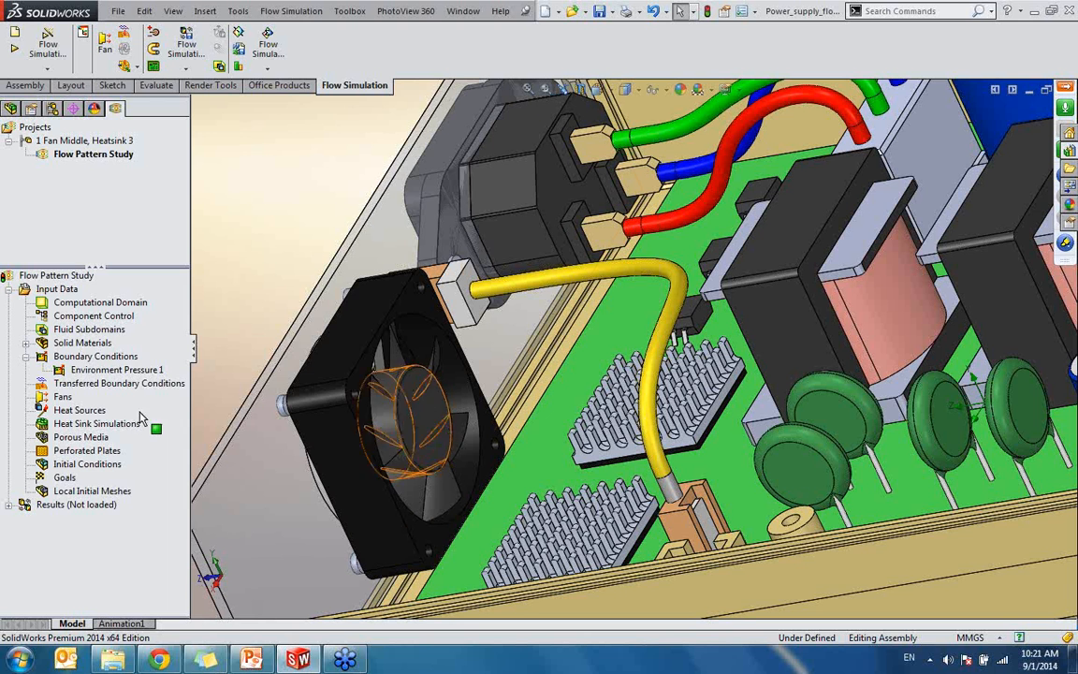
- Make the hidden Fan Dummy Lid visible again and select its circular face on the inside of the fan
click(10, 109)
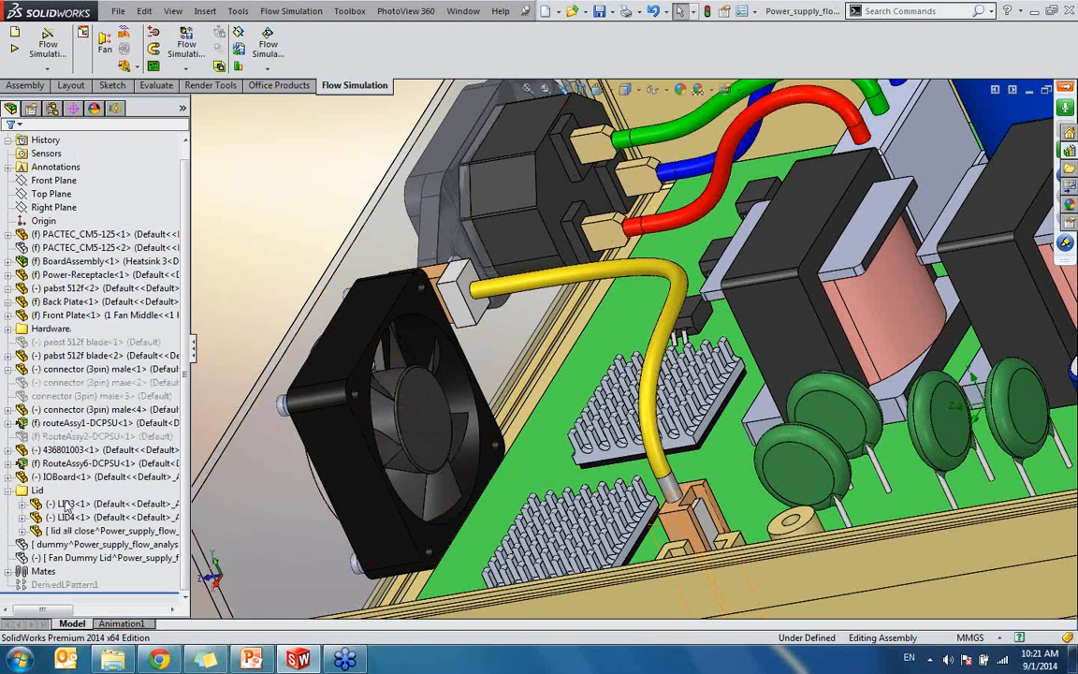
right_click(56, 557)
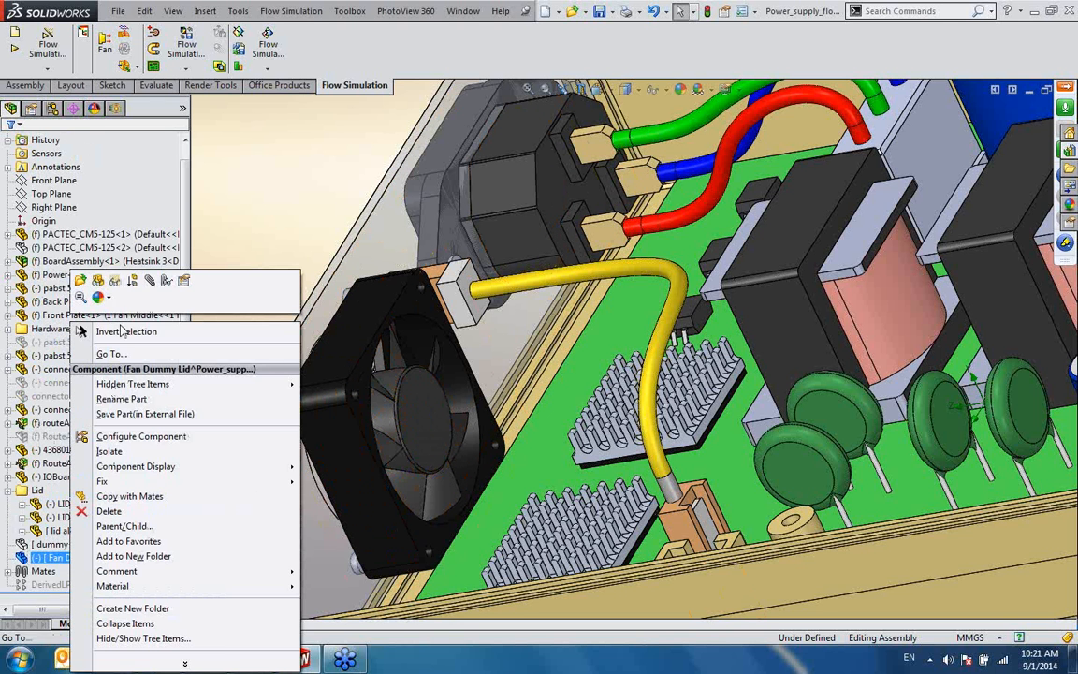
click(100, 285)
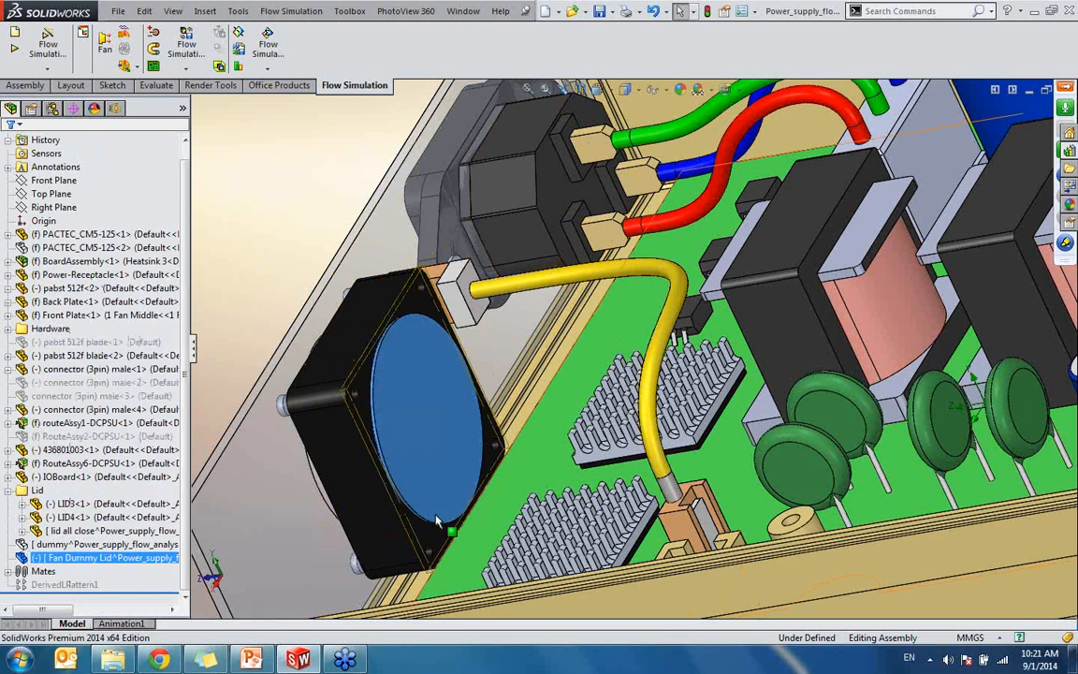
click(252, 274)
click(432, 371)
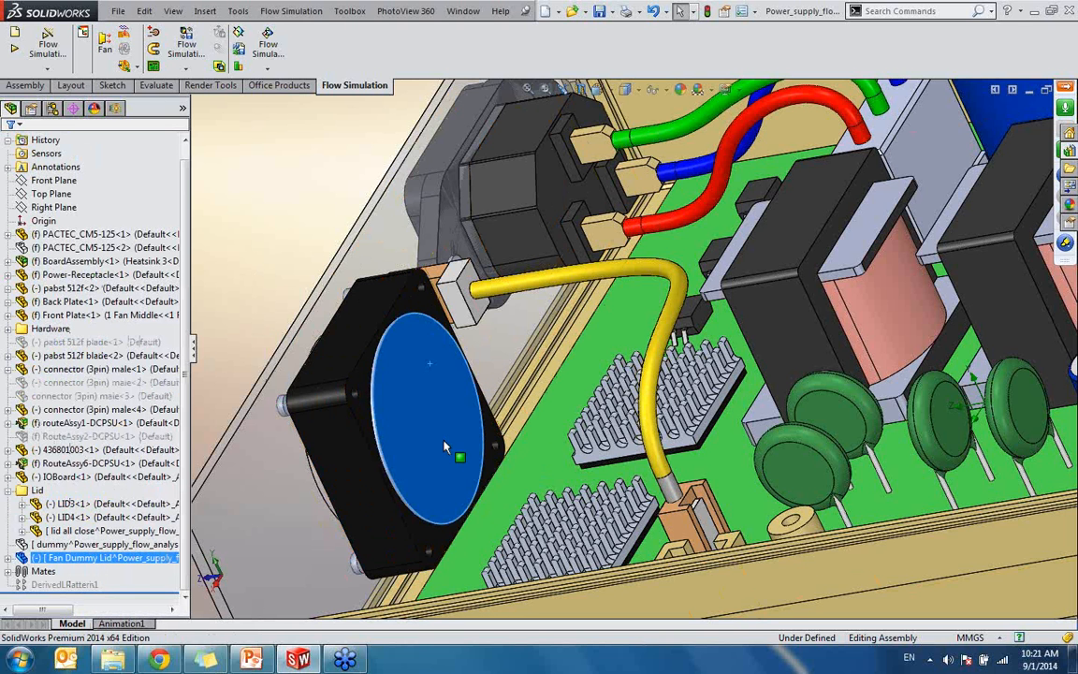
- Insert a fan on the Fan Dummy Lid's inner circular face and set its type to External Outlet Fan
scroll(455, 404, up, 1)
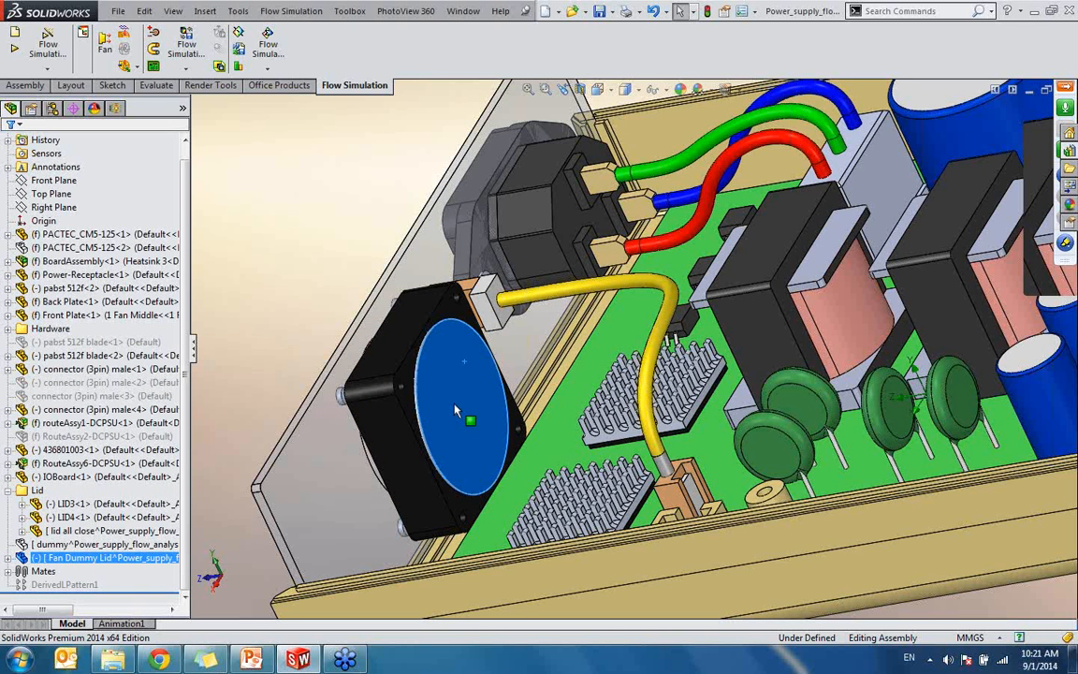
click(116, 108)
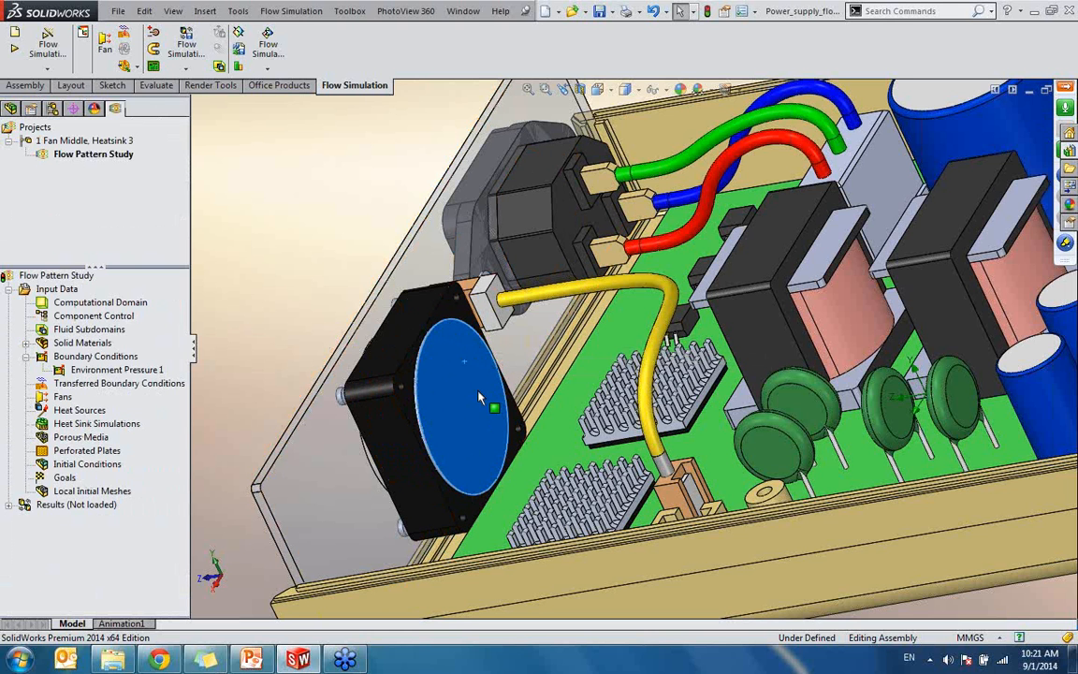
click(63, 397)
right_click(62, 399)
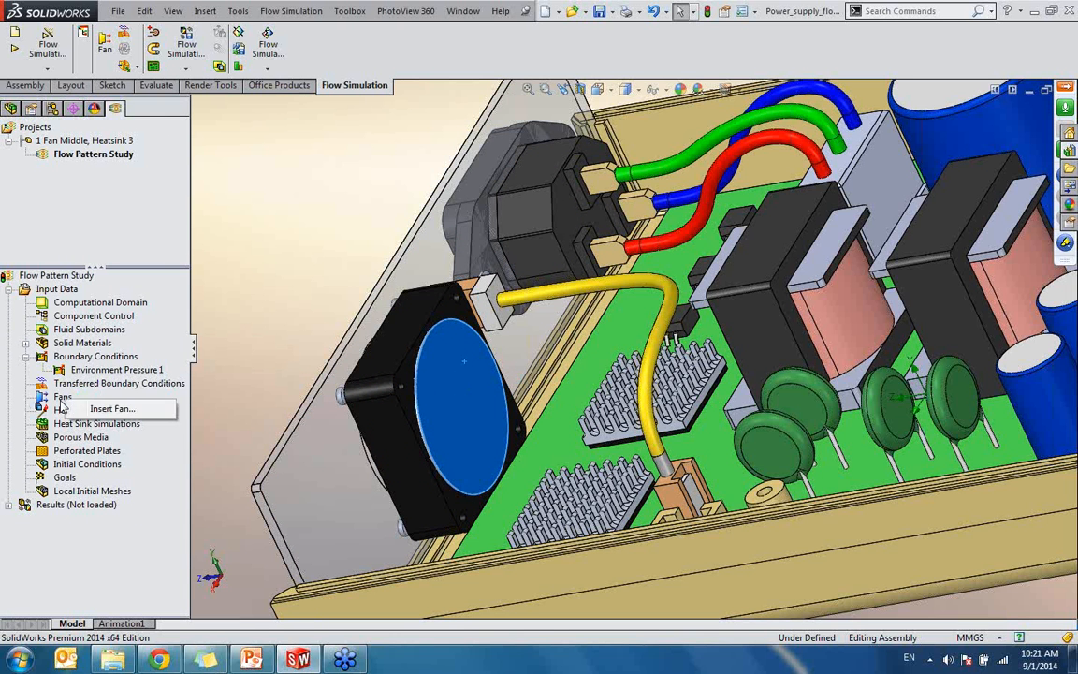
click(112, 410)
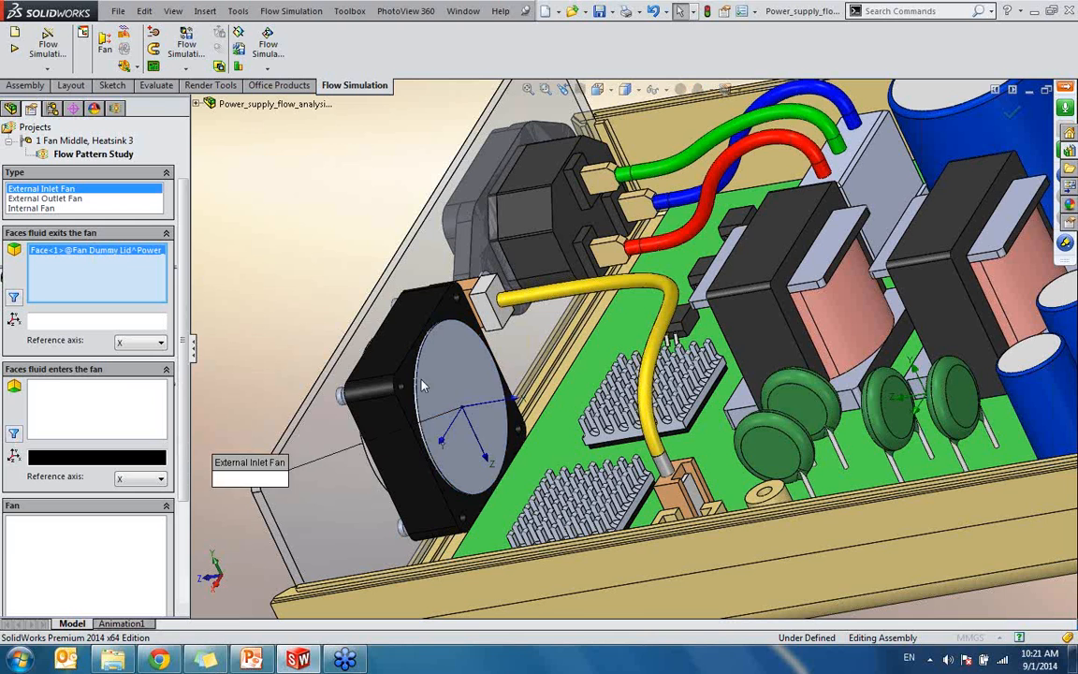
click(484, 400)
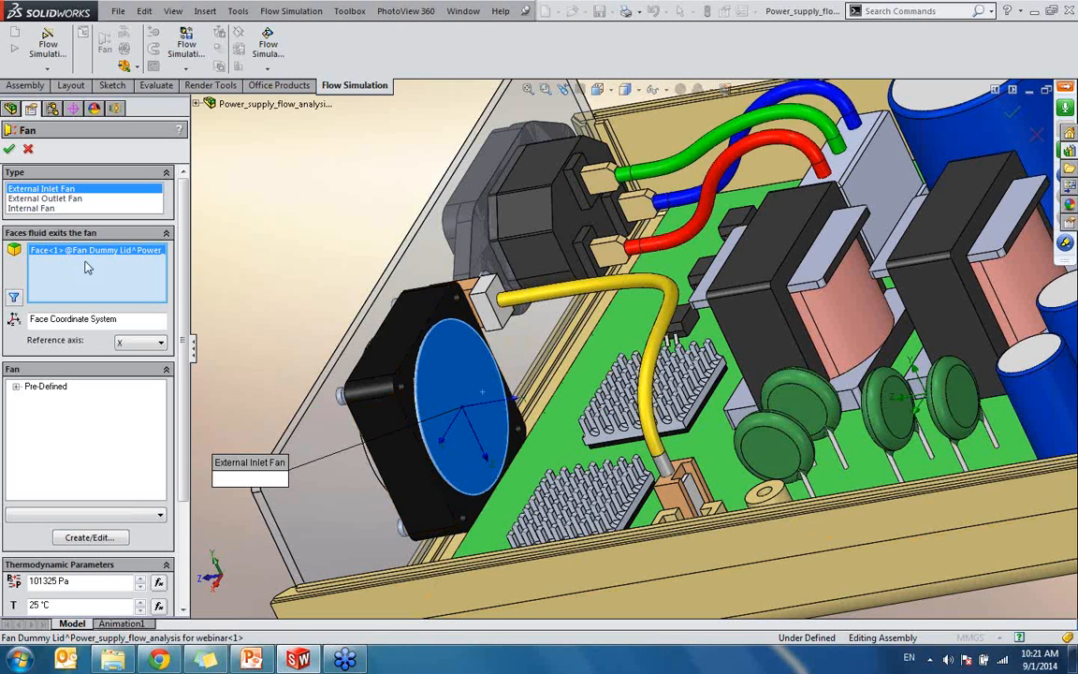
click(37, 198)
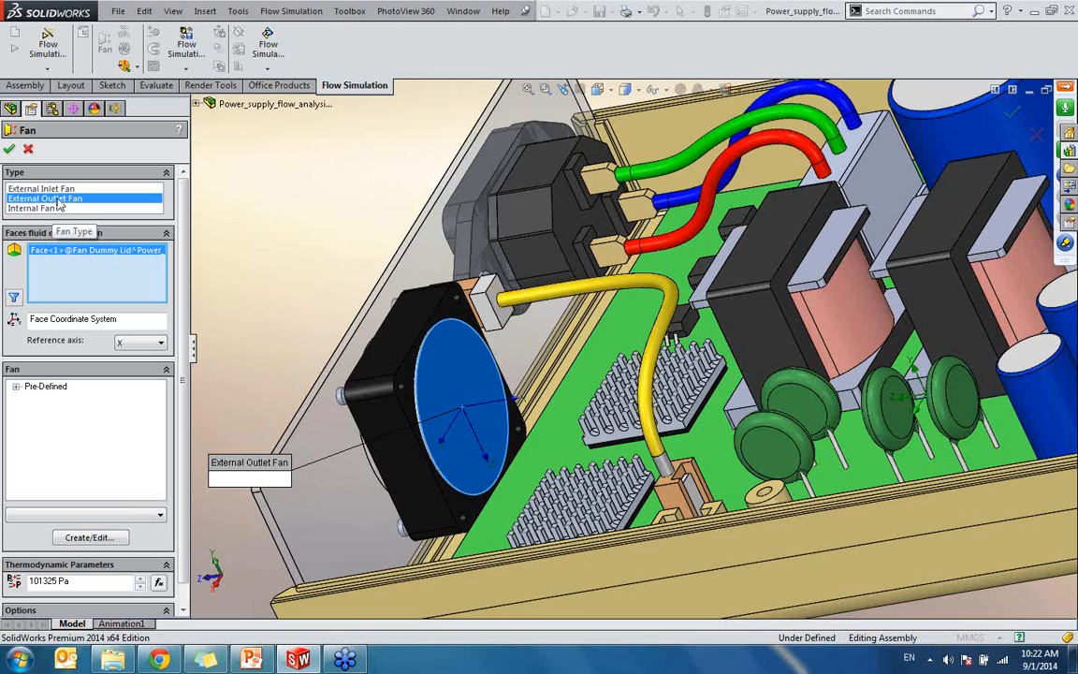
- Assign the pre-defined fan curve 605L from Papst, DC-Axial, Series 600 to the outlet fan
scroll(763, 307, up, 4)
scroll(621, 380, down, 3)
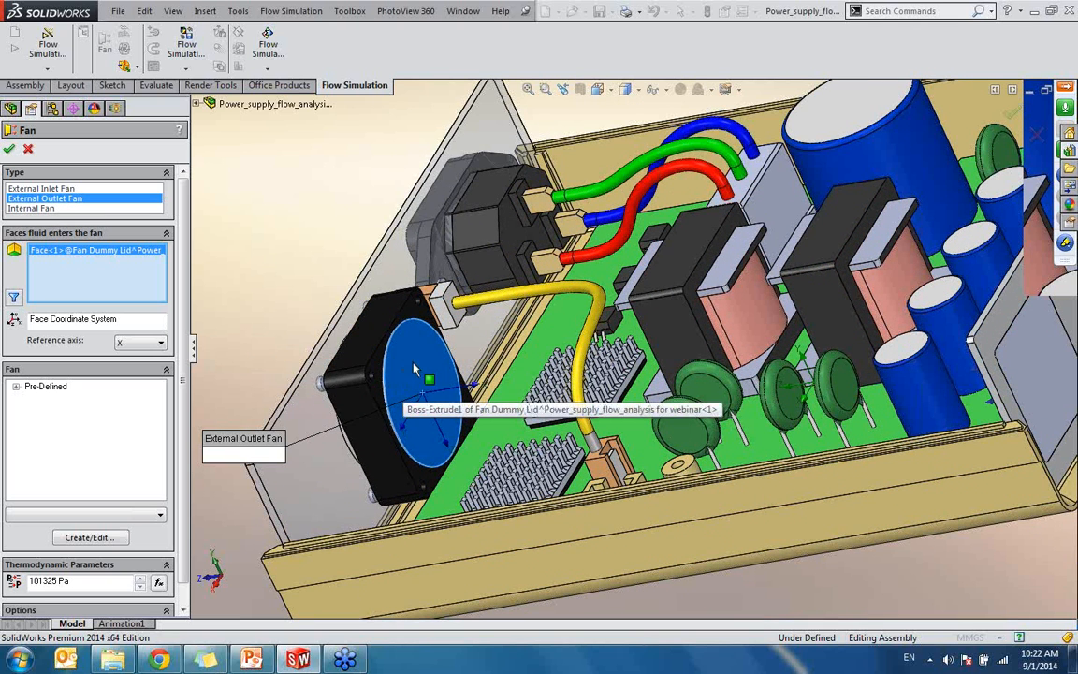
middle_drag(415, 369, 530, 375)
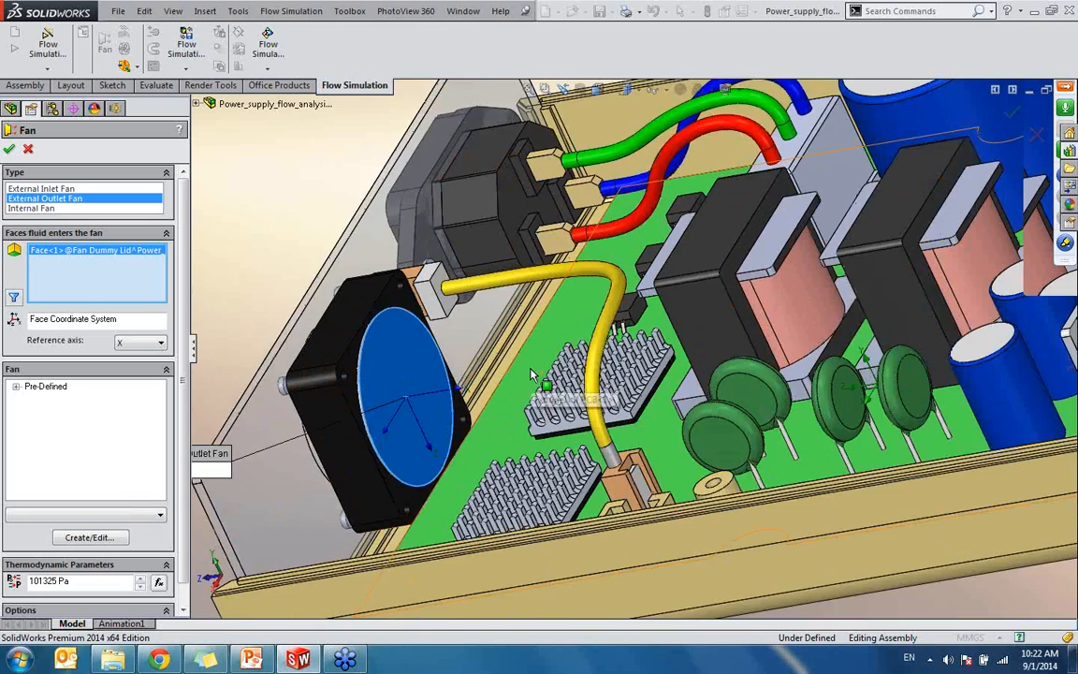
scroll(531, 374, down, 2)
scroll(531, 374, up, 1)
mouse_move(449, 417)
middle_down()
mouse_move(488, 412)
mouse_move(449, 410)
middle_up()
click(17, 386)
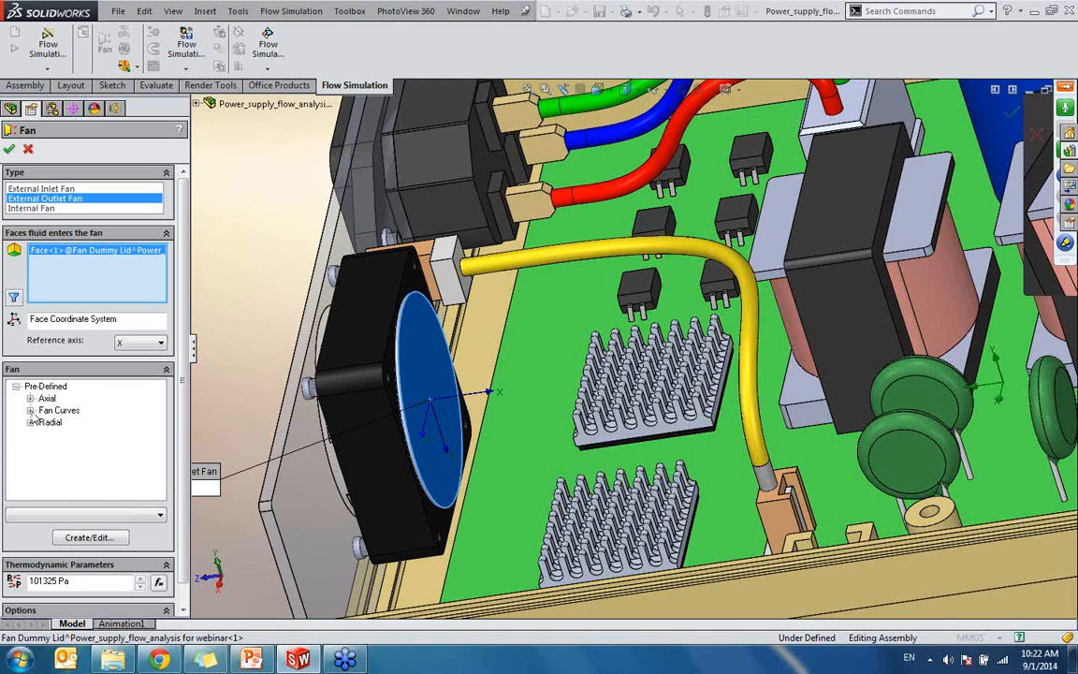
click(30, 410)
click(44, 422)
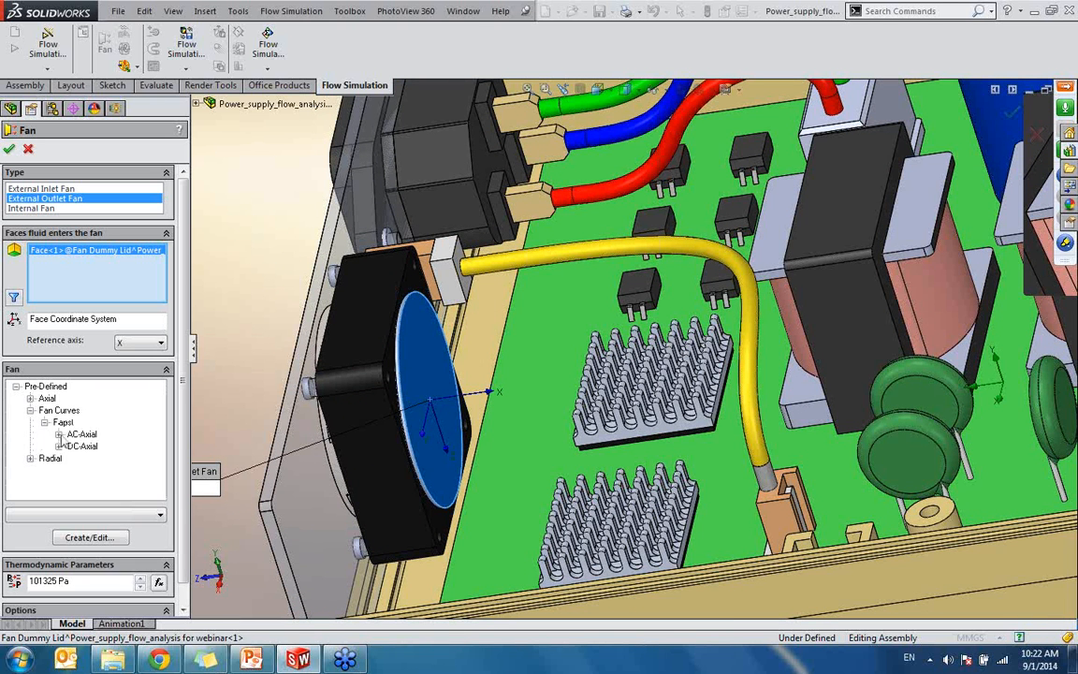
click(58, 446)
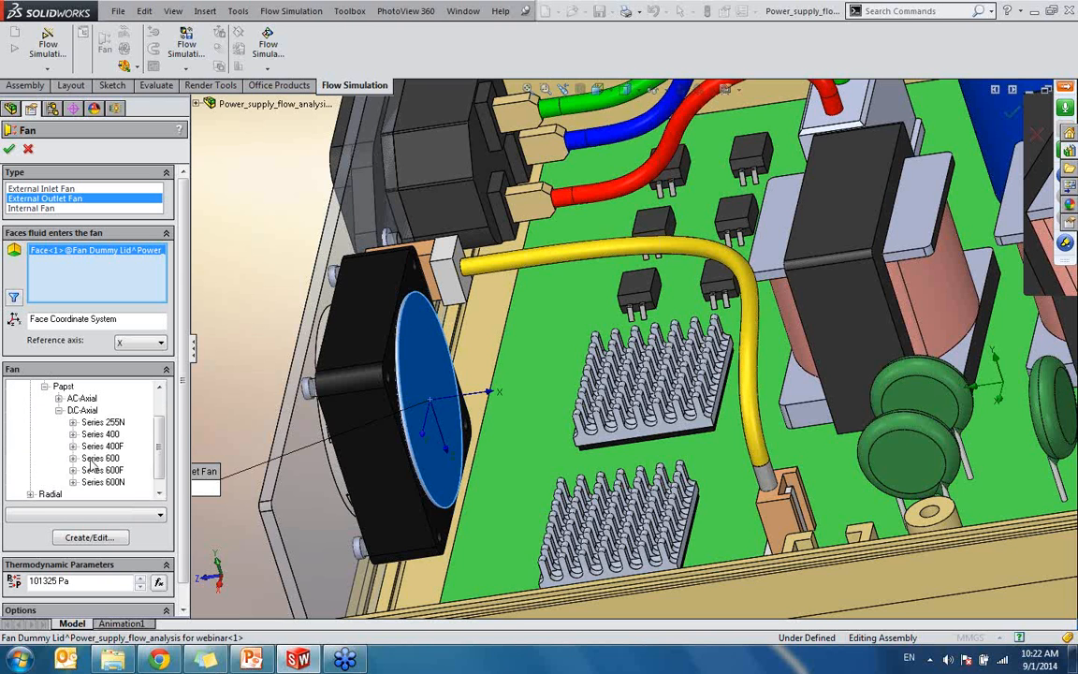
click(73, 459)
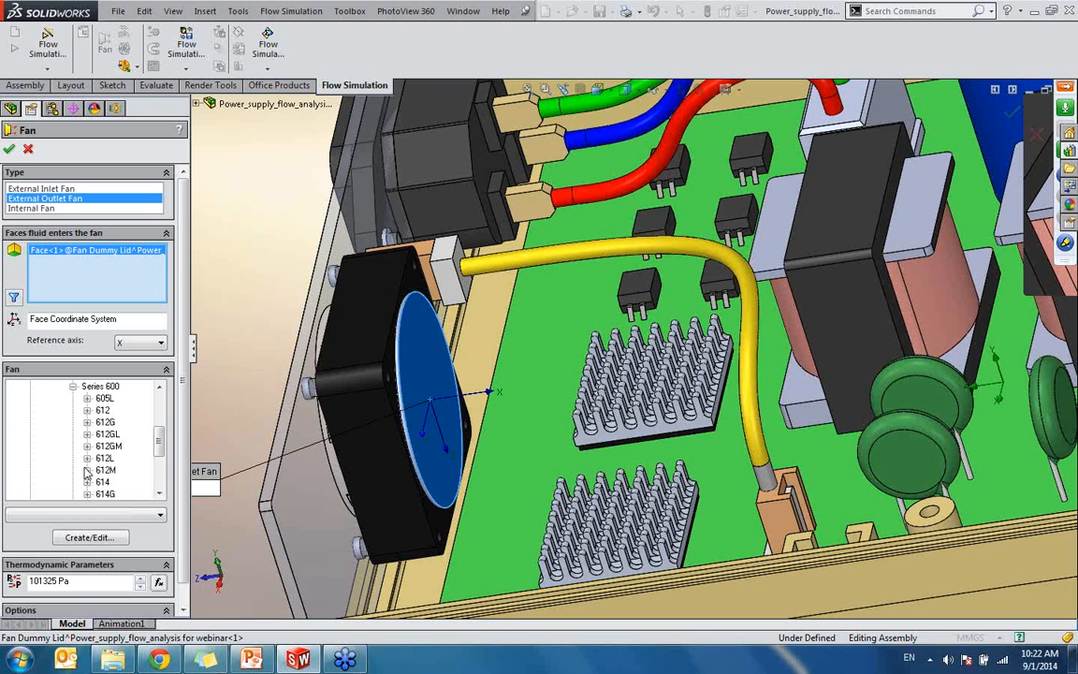
click(87, 397)
click(120, 410)
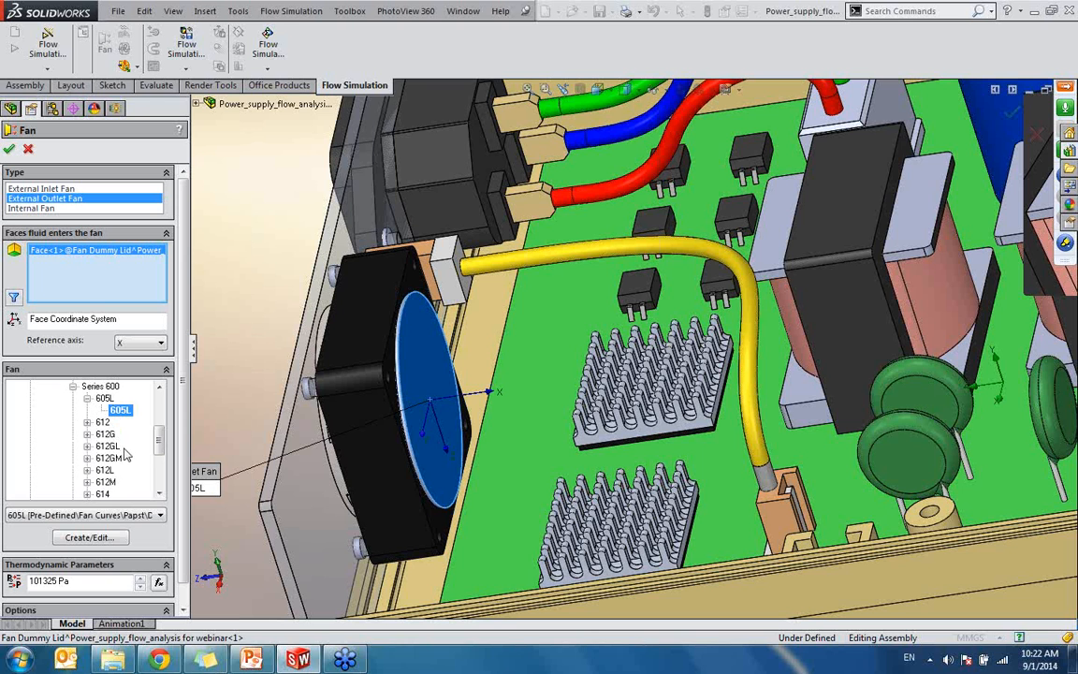
- Examine the 605L fan's item properties and its flow rate versus pressure difference curve in the Engineering Database
scroll(152, 448, up, 3)
scroll(151, 450, down, 1)
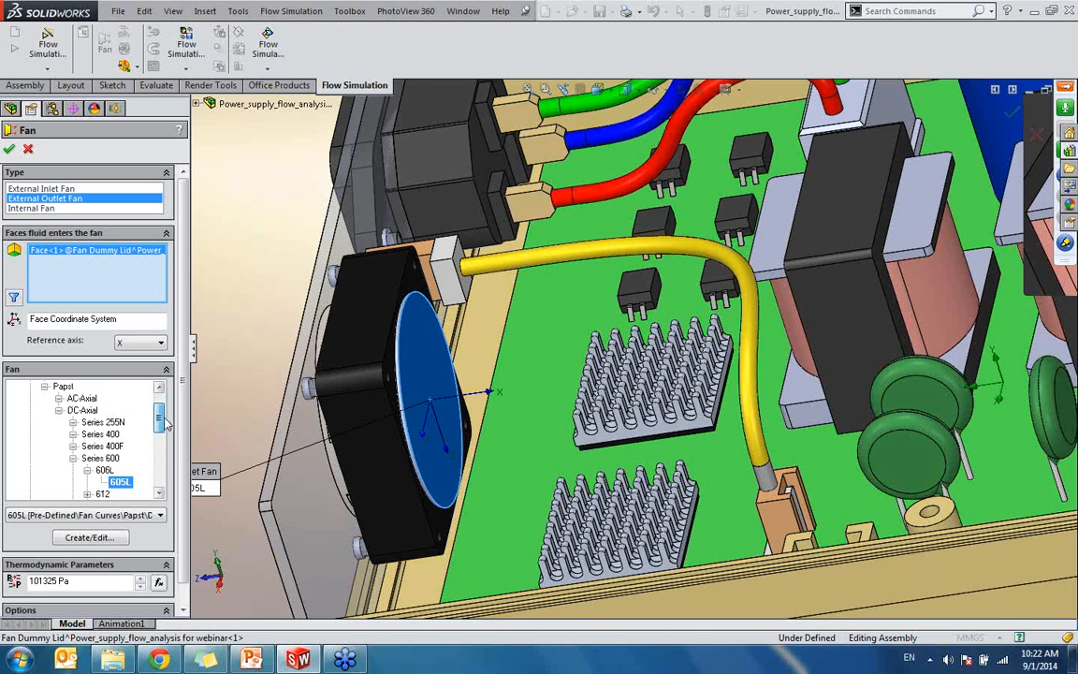
click(89, 537)
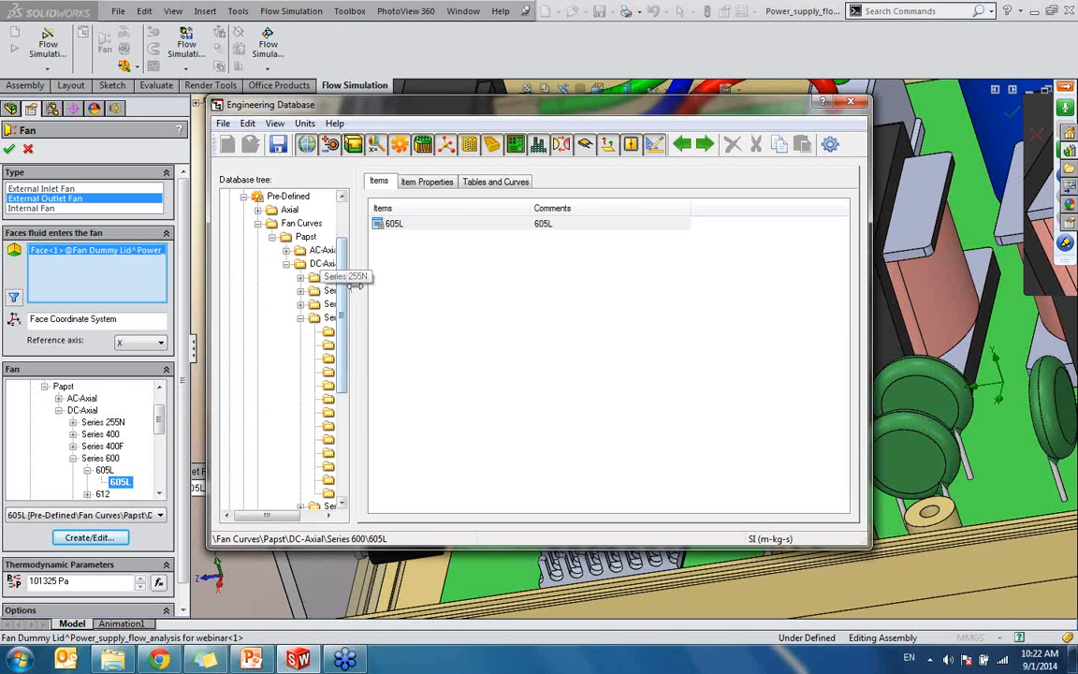
drag(356, 294, 436, 307)
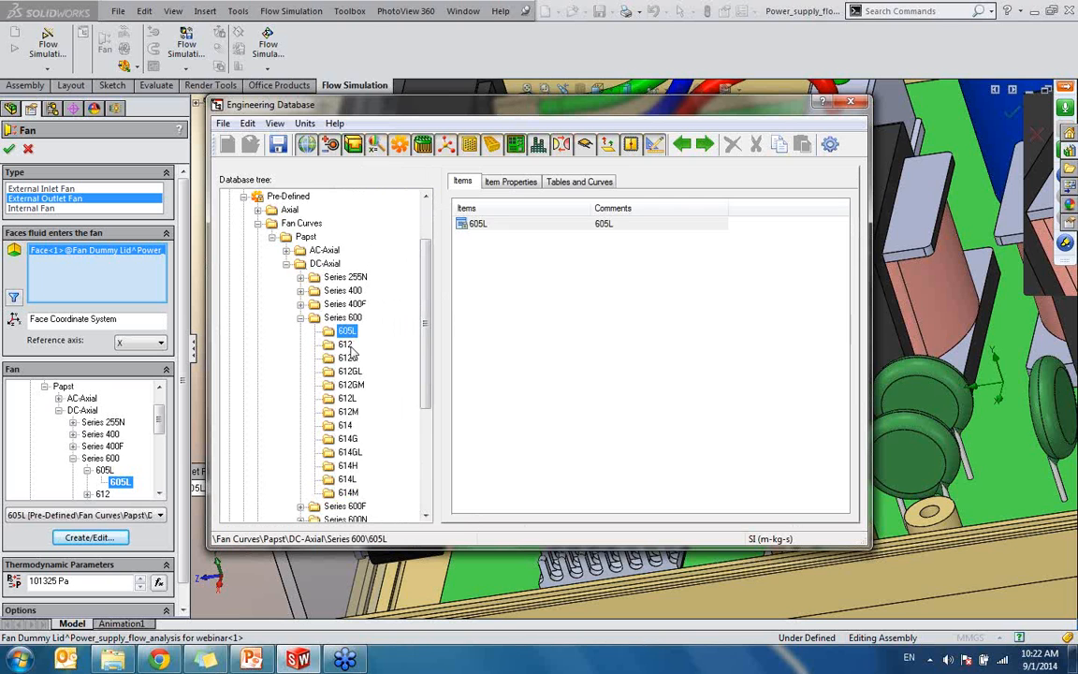
click(488, 228)
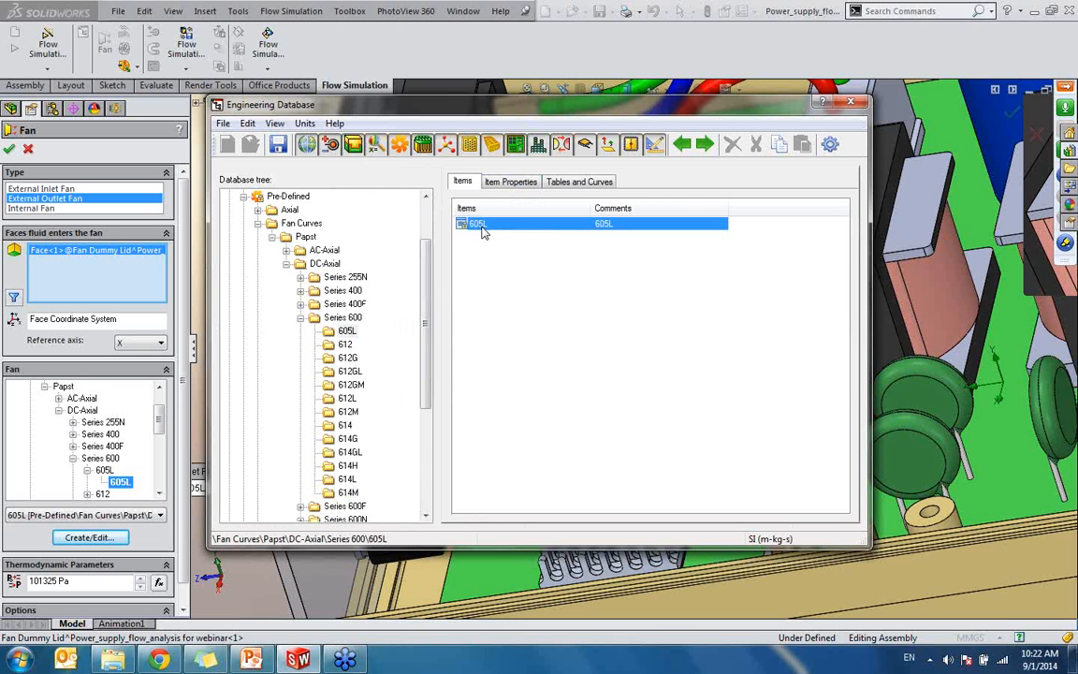
click(510, 181)
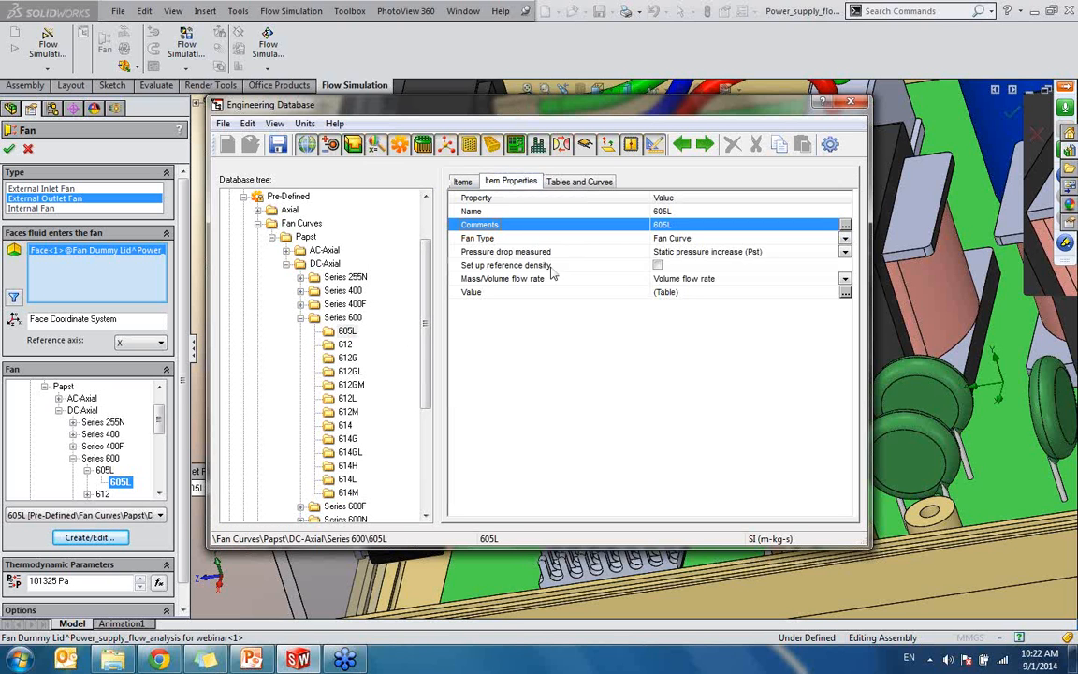
click(561, 182)
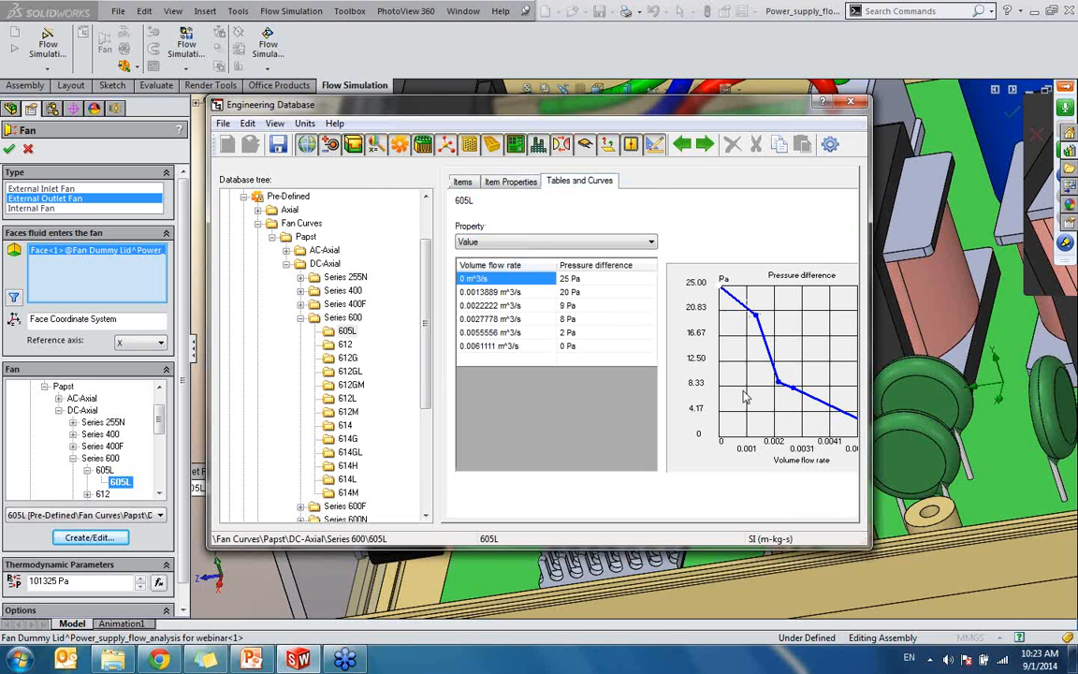
click(850, 102)
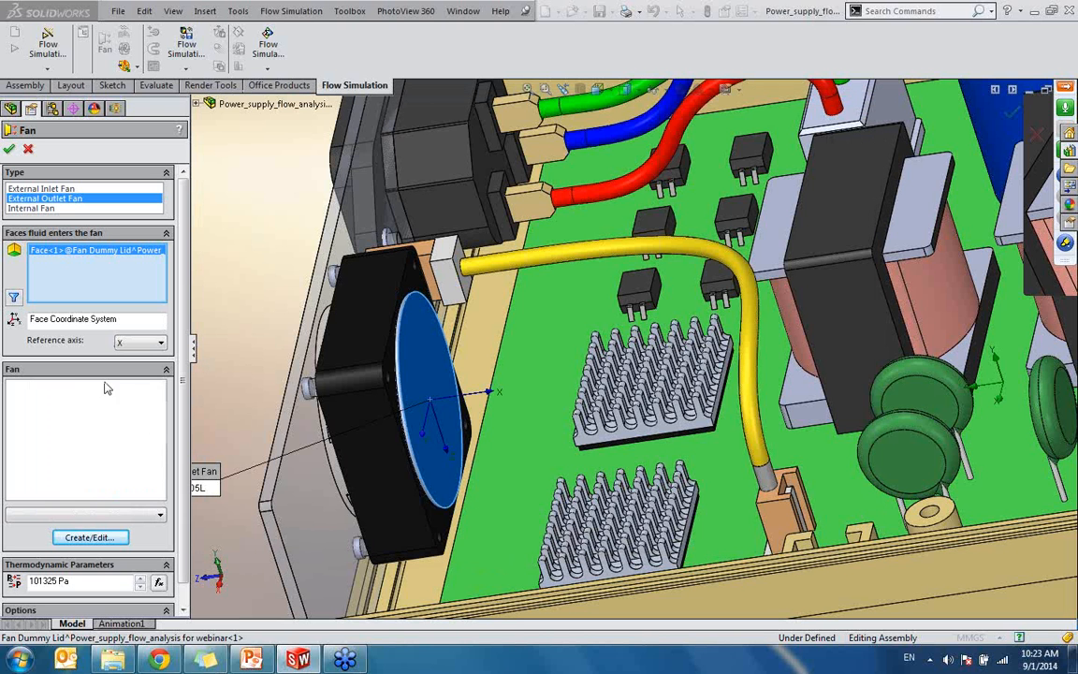
- Reselect the 605L fan curve, create the external outlet fan and check its flow direction arrows on the lid
click(122, 413)
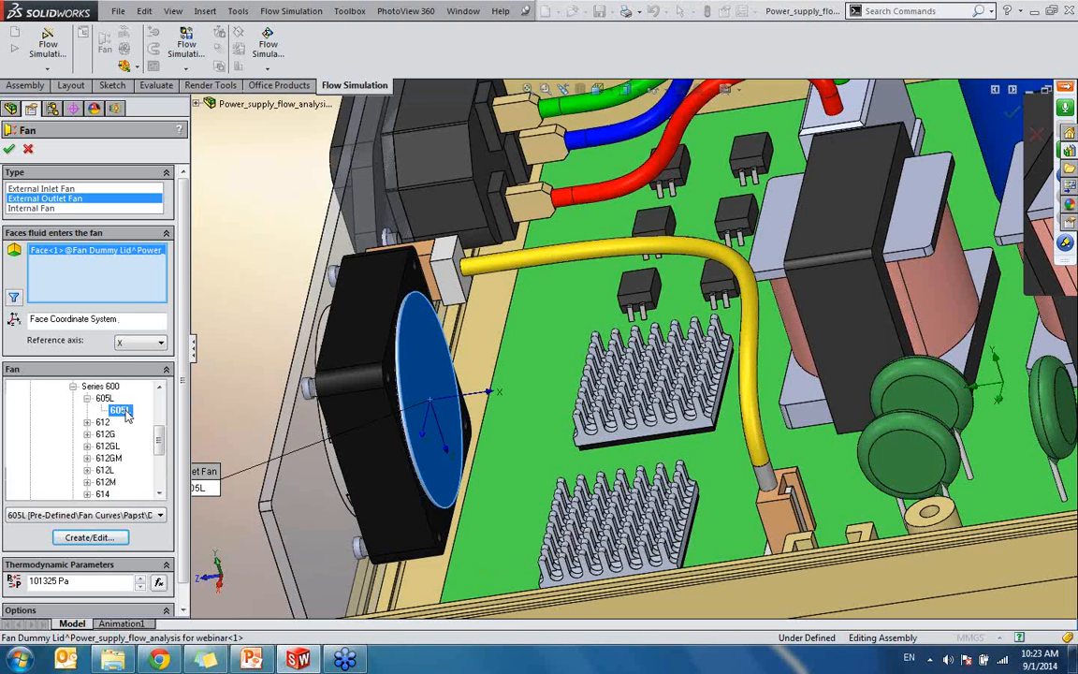
click(8, 149)
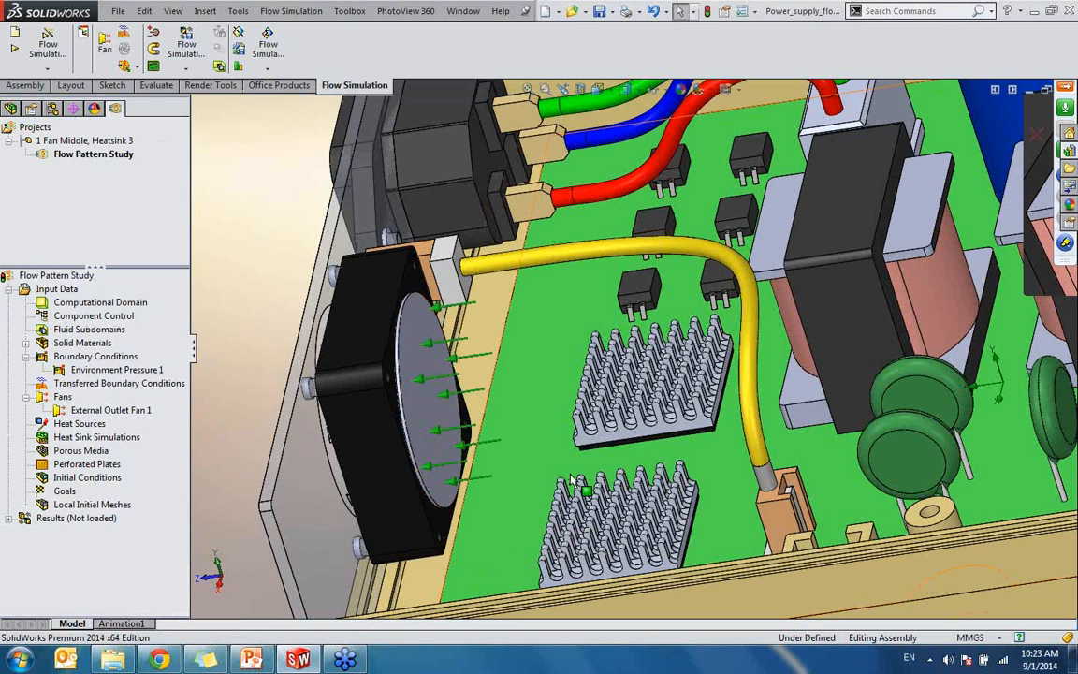
scroll(708, 444, up, 4)
scroll(531, 372, down, 5)
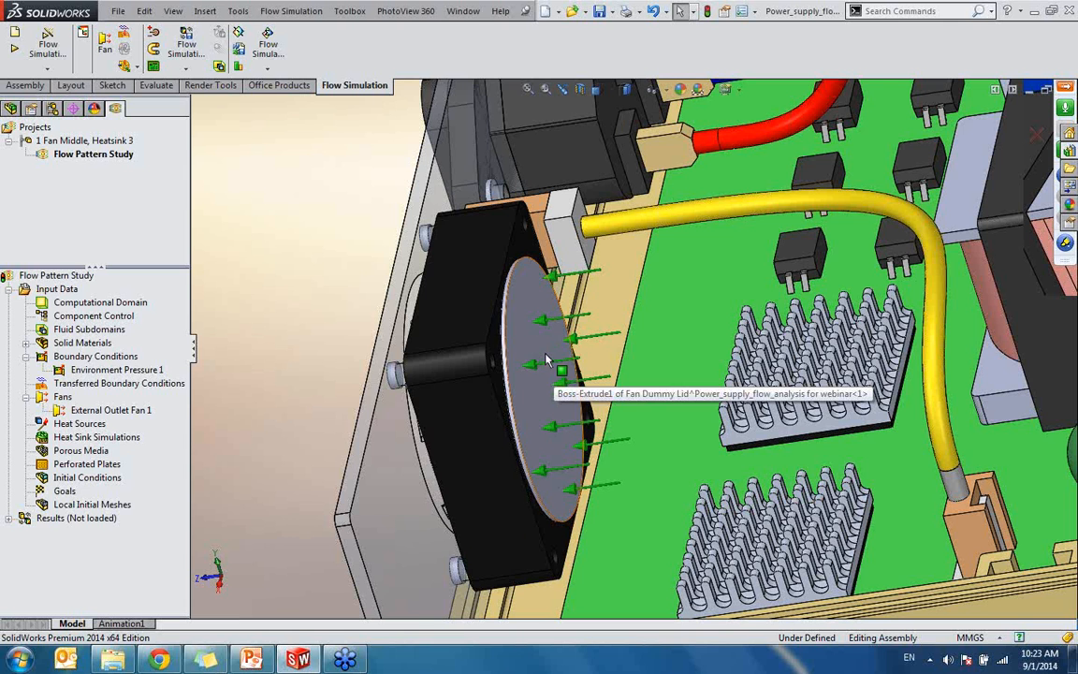
- Add a volume heat source of 10 W on the large blue capacitor and the four small blue capacitors
key(f)
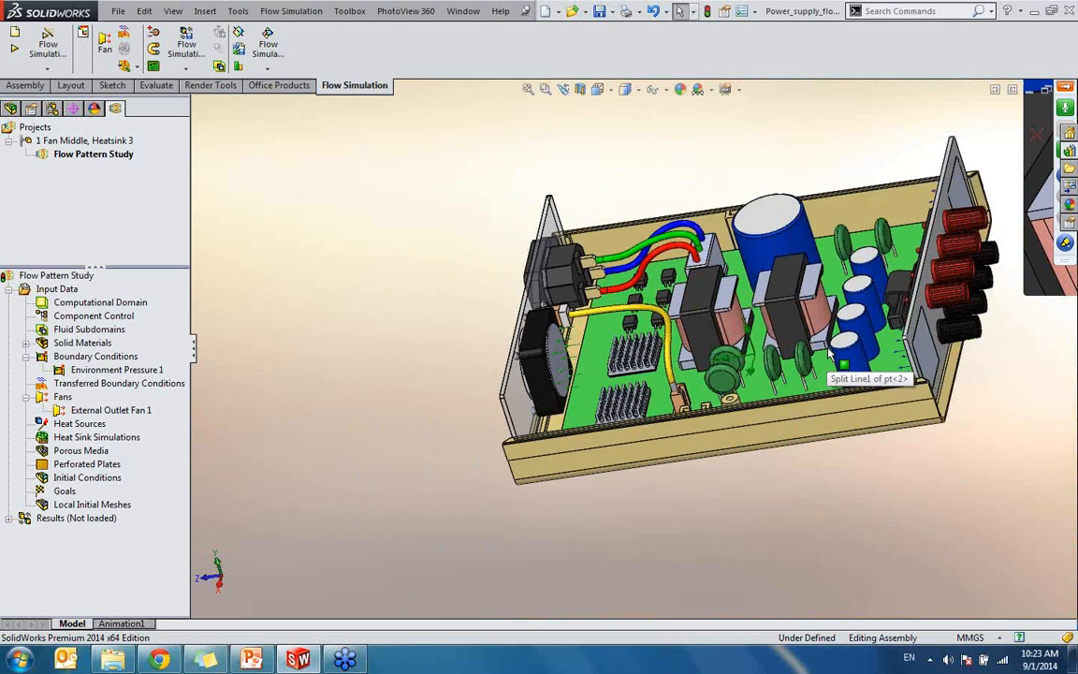
scroll(721, 244, down, 5)
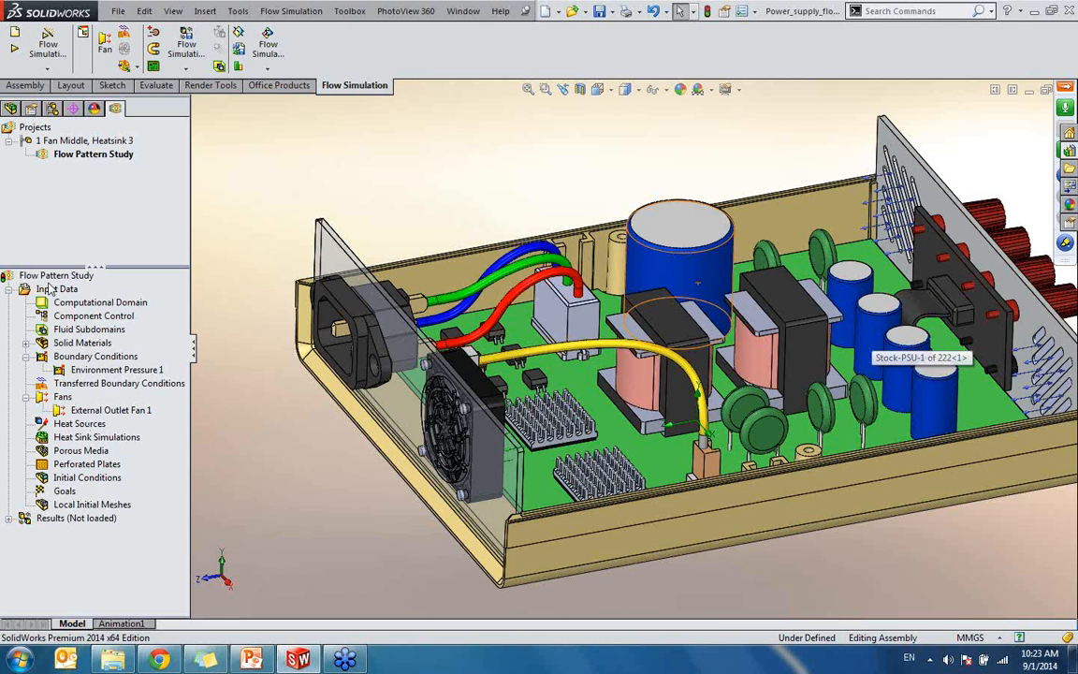
click(84, 424)
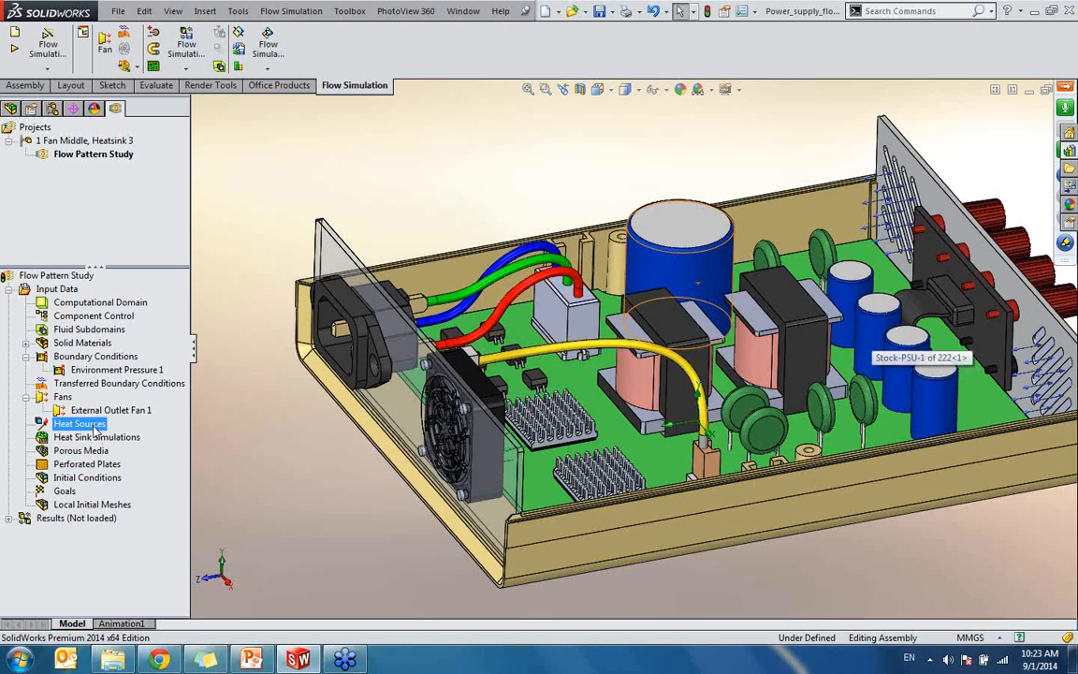
right_click(95, 429)
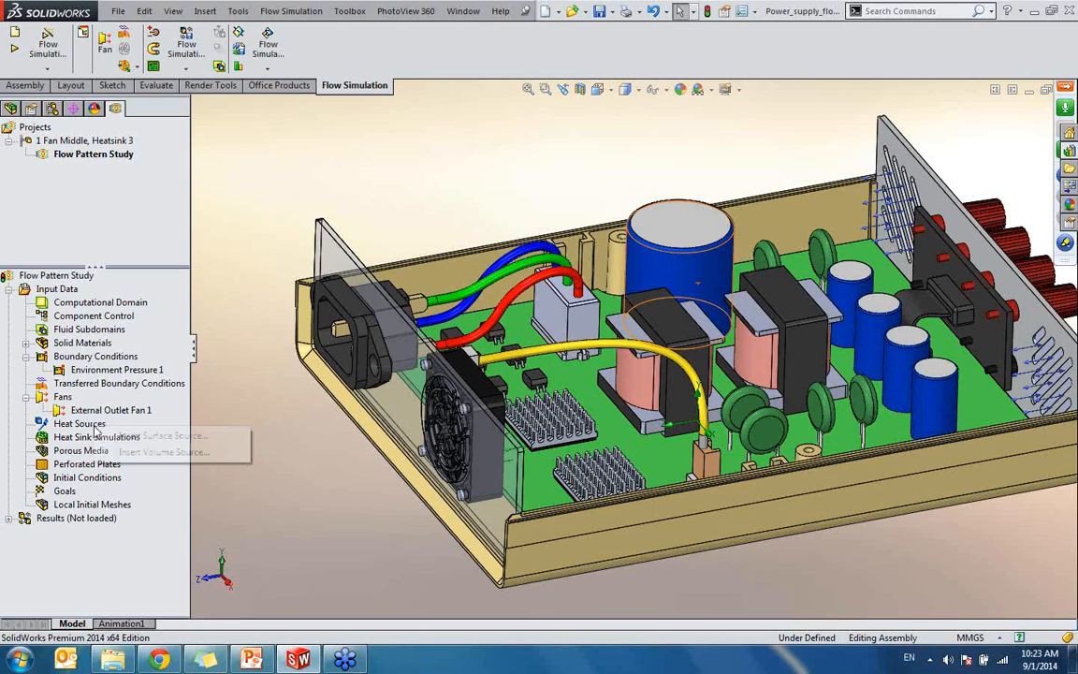
click(175, 455)
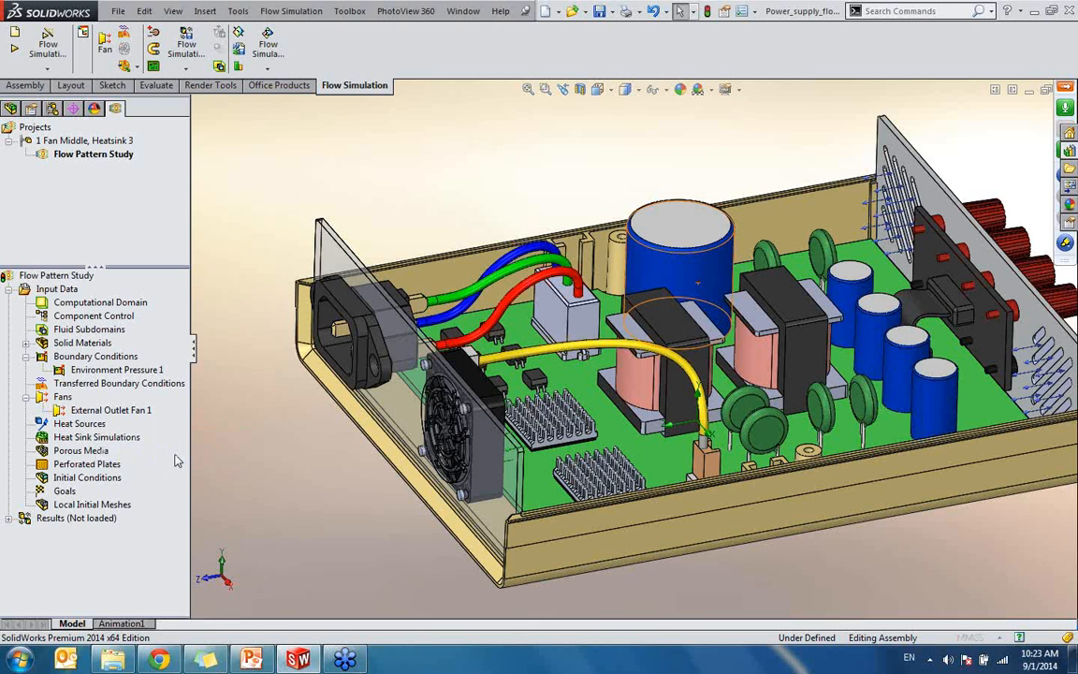
click(693, 273)
click(851, 282)
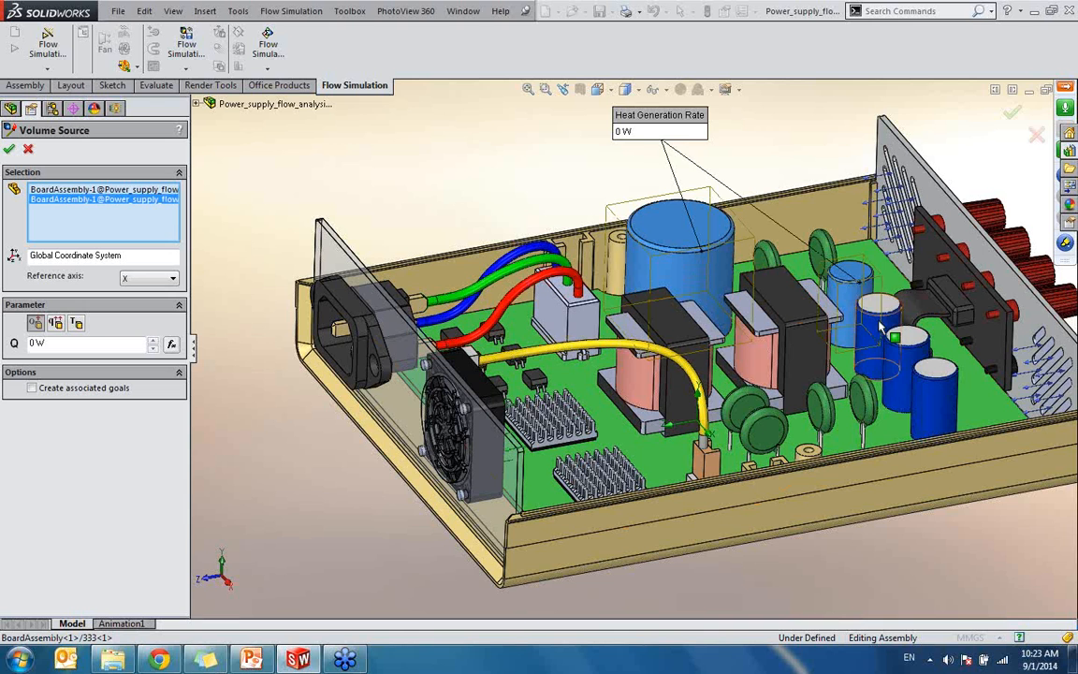
click(881, 326)
click(910, 353)
click(939, 393)
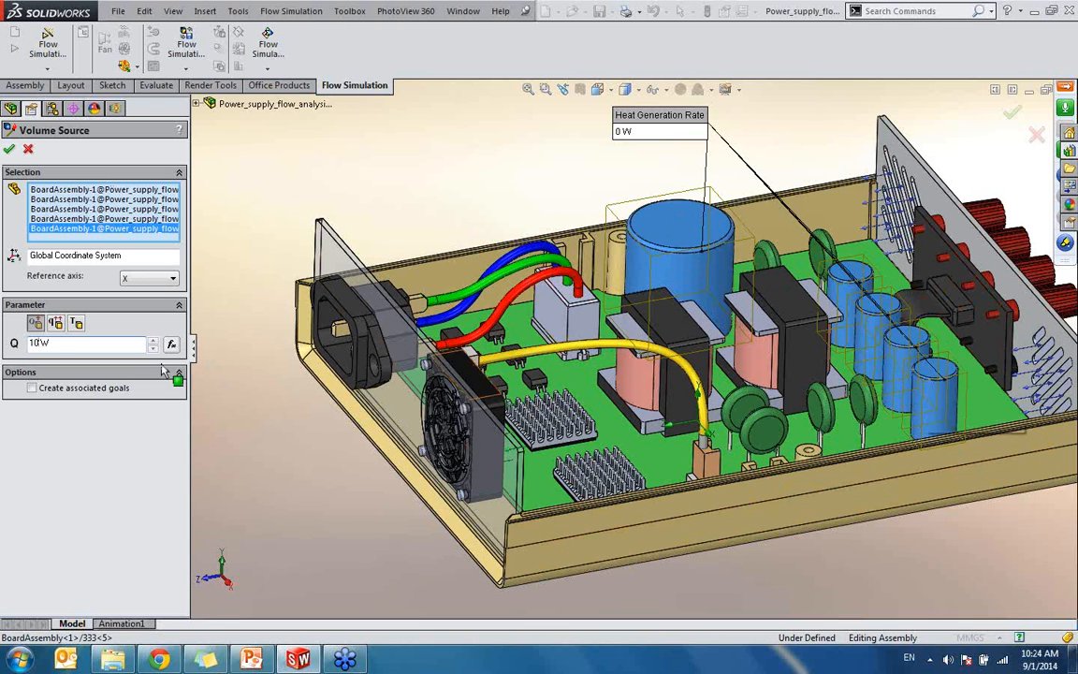
click(71, 343)
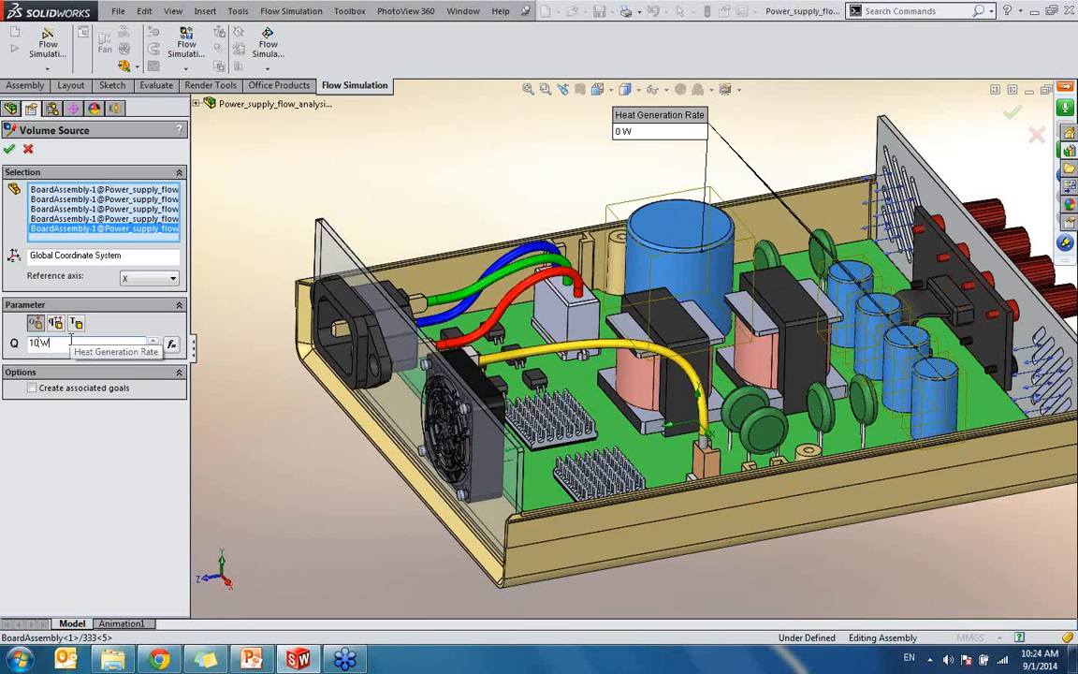
click(9, 151)
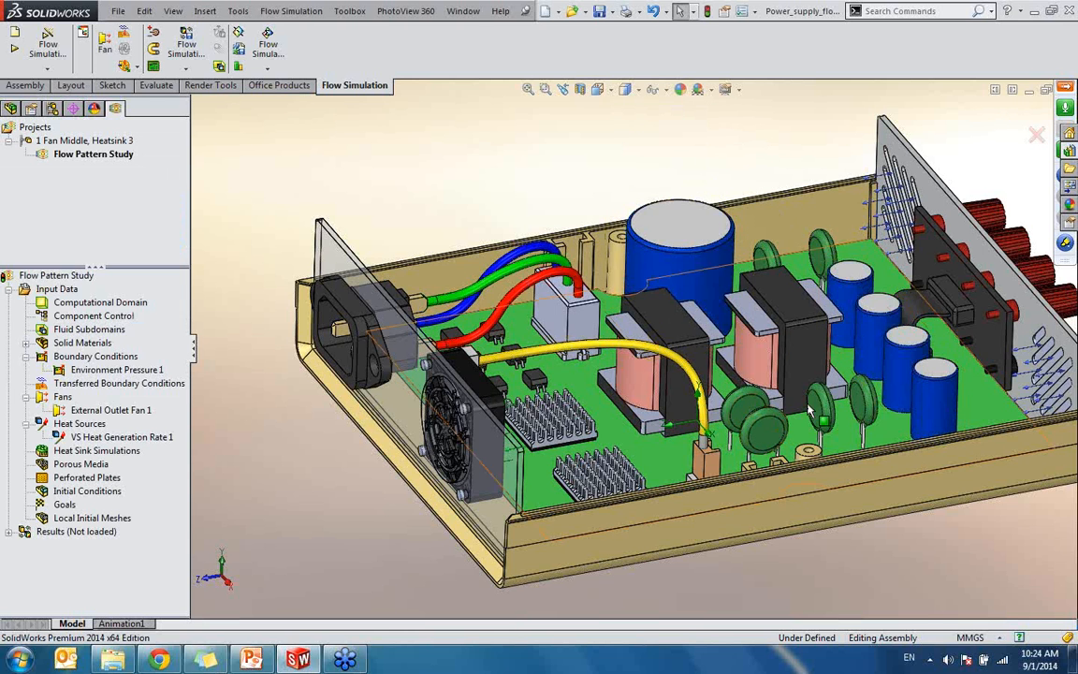
- Add a volume heat source of 5 W on the two transformers on the board
middle_drag(730, 412, 683, 361)
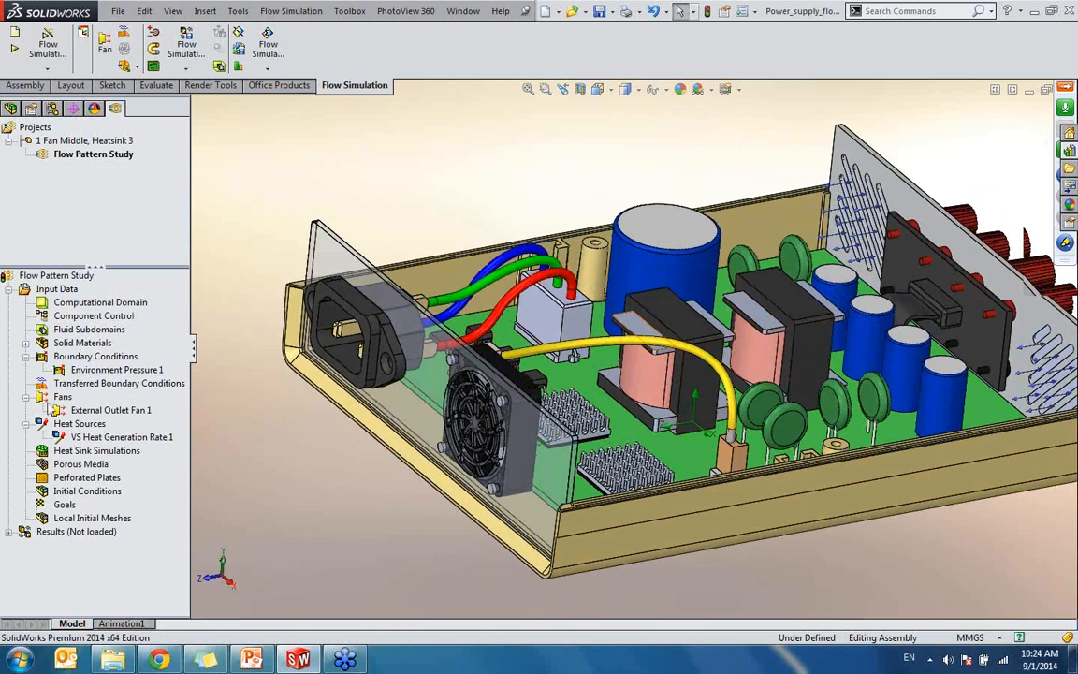
right_click(70, 426)
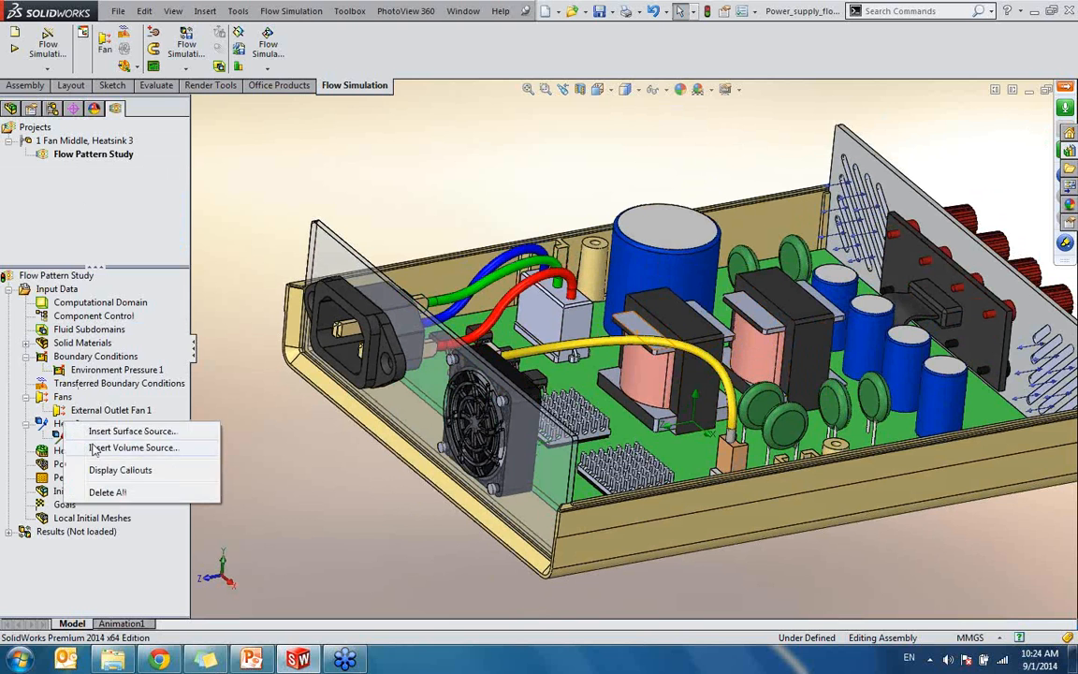
click(103, 447)
click(755, 343)
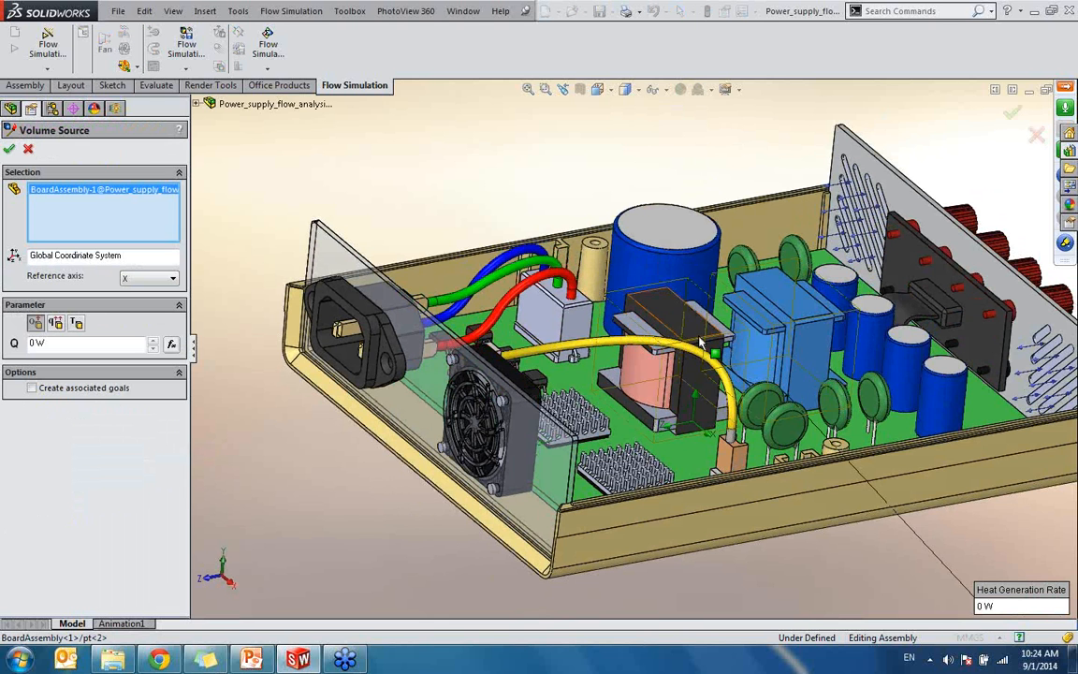
click(655, 351)
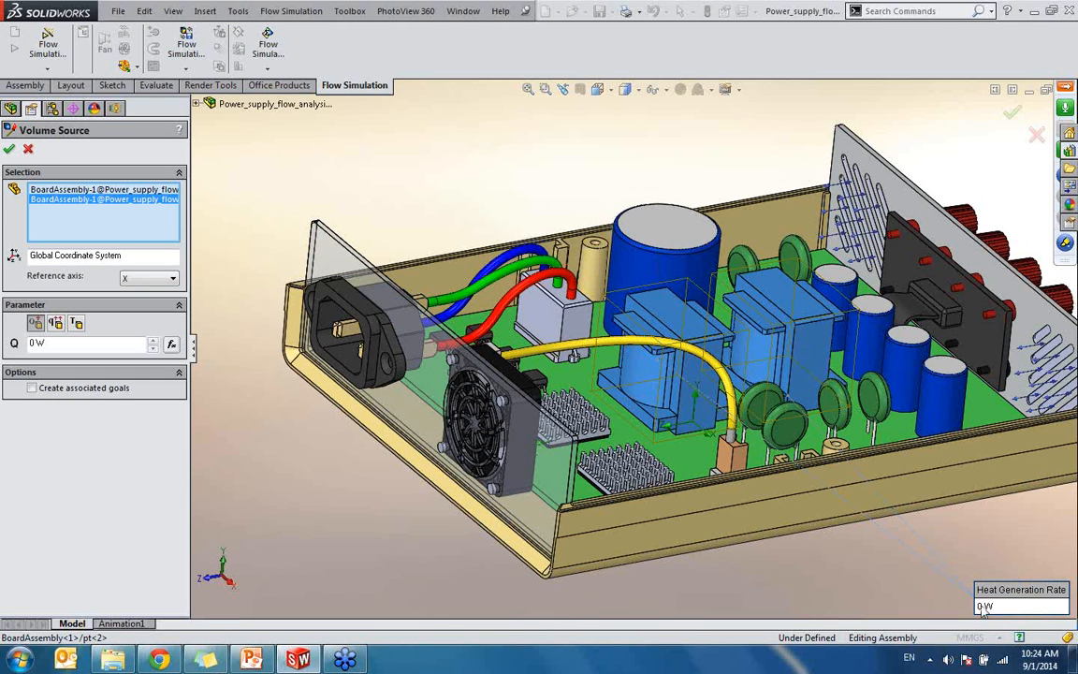
double_click(35, 343)
text(5)
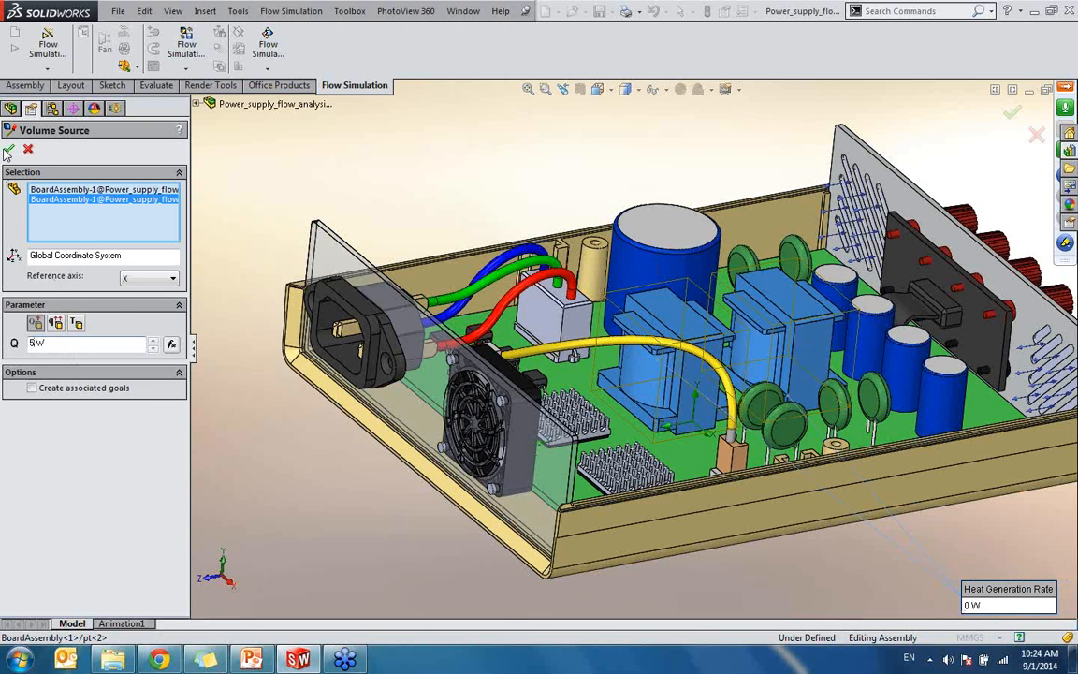
click(9, 149)
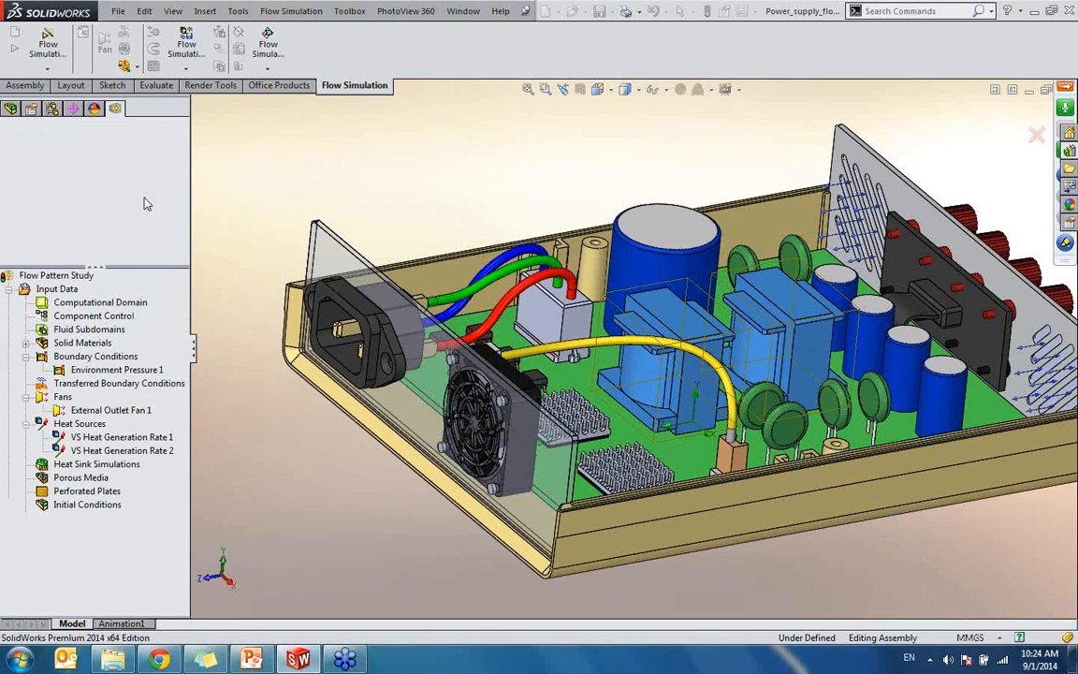
- Add a volume heat source of 4 W on the two pin heatsinks near the fan
right_click(79, 423)
click(112, 448)
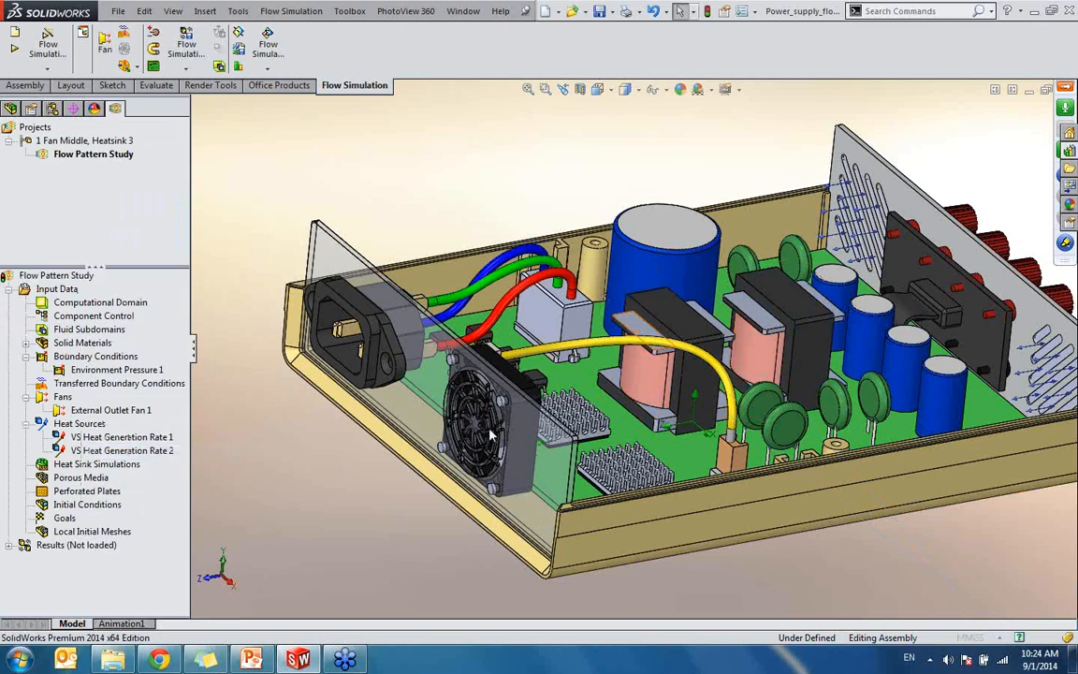
scroll(587, 429, down, 8)
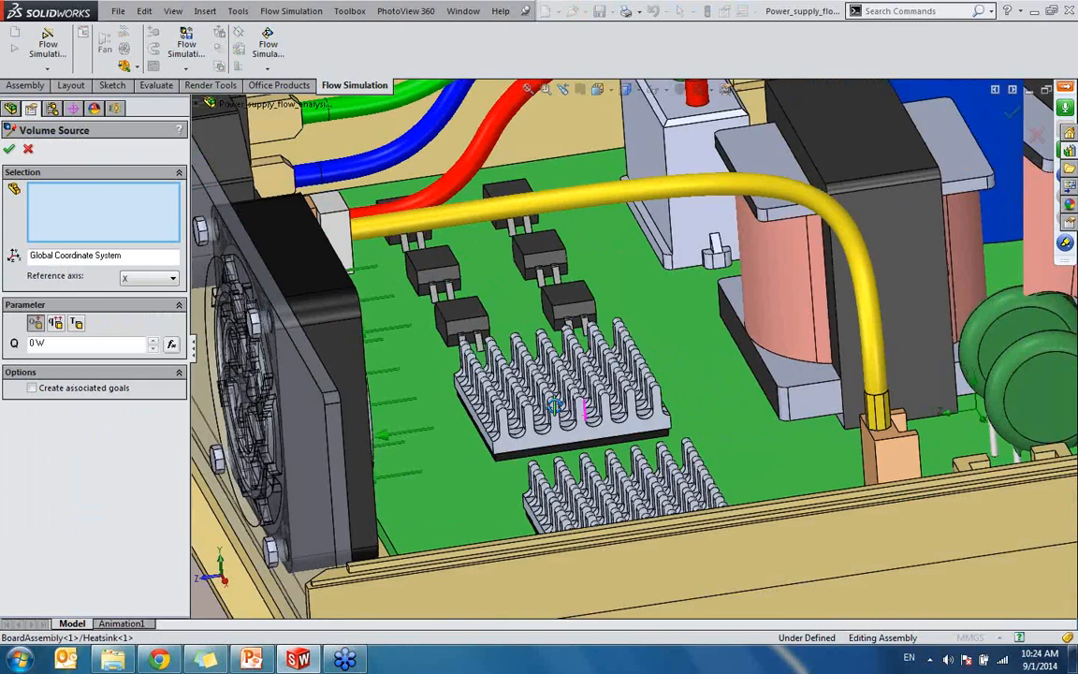
click(567, 413)
click(599, 496)
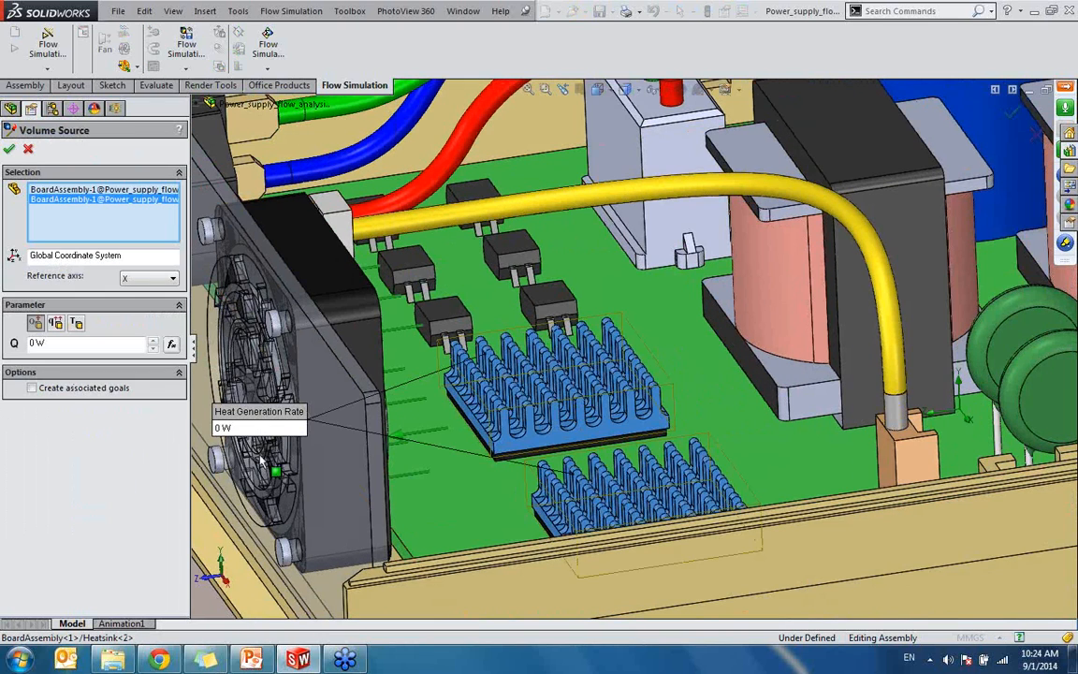
drag(36, 342, 7, 353)
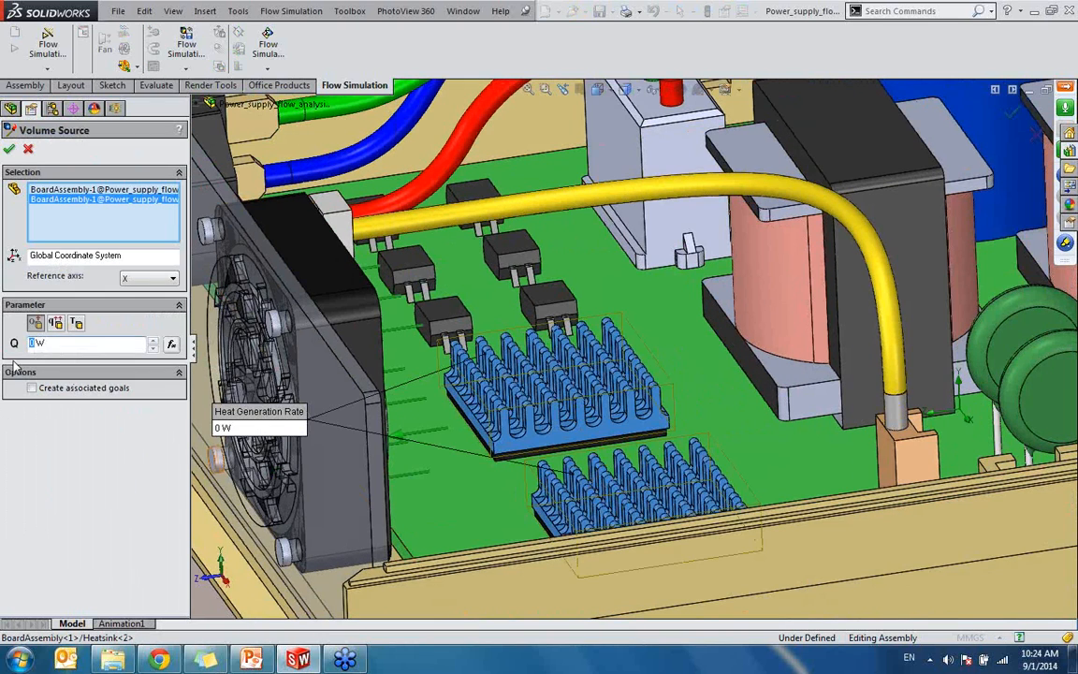
text(4)
scroll(669, 329, up, 5)
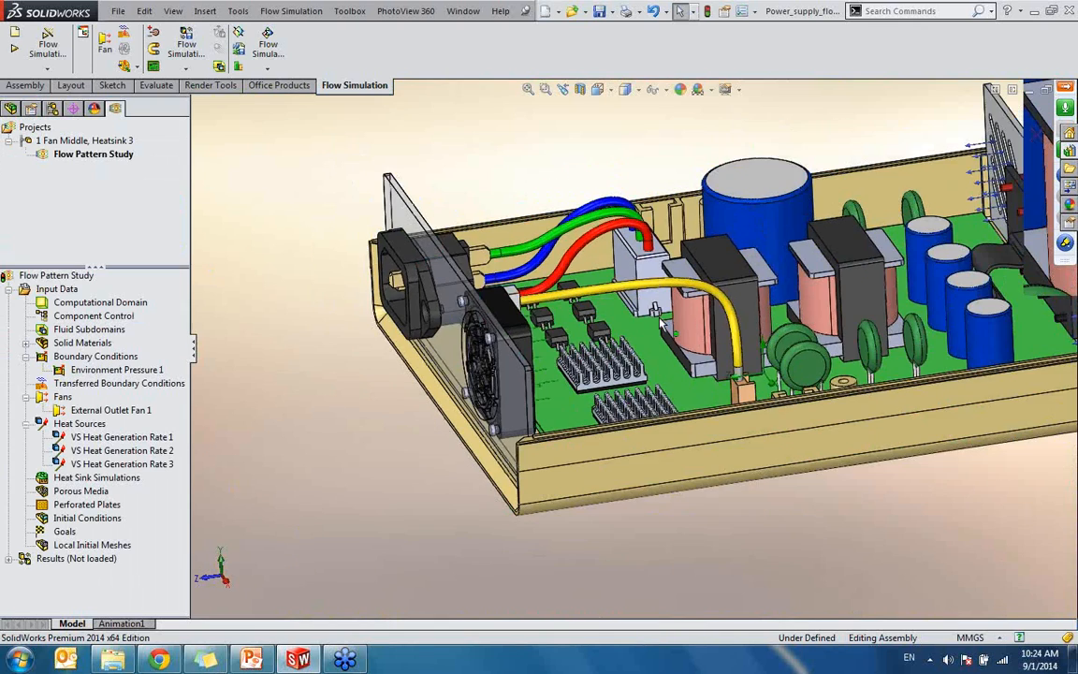
middle_drag(677, 299, 739, 349)
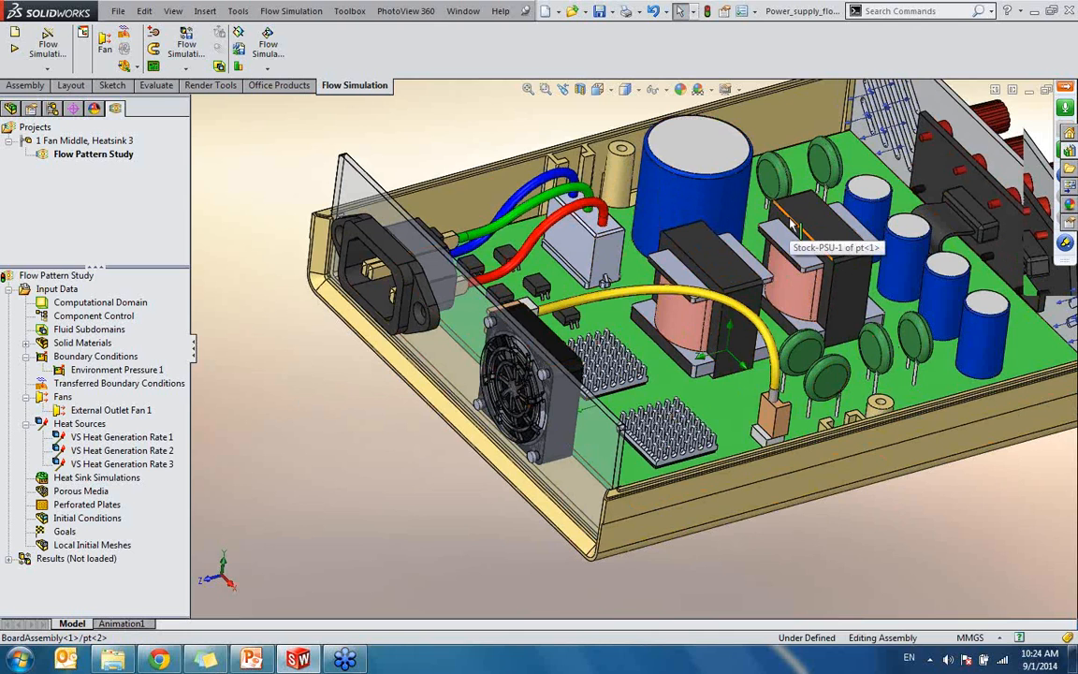
scroll(805, 234, up, 3)
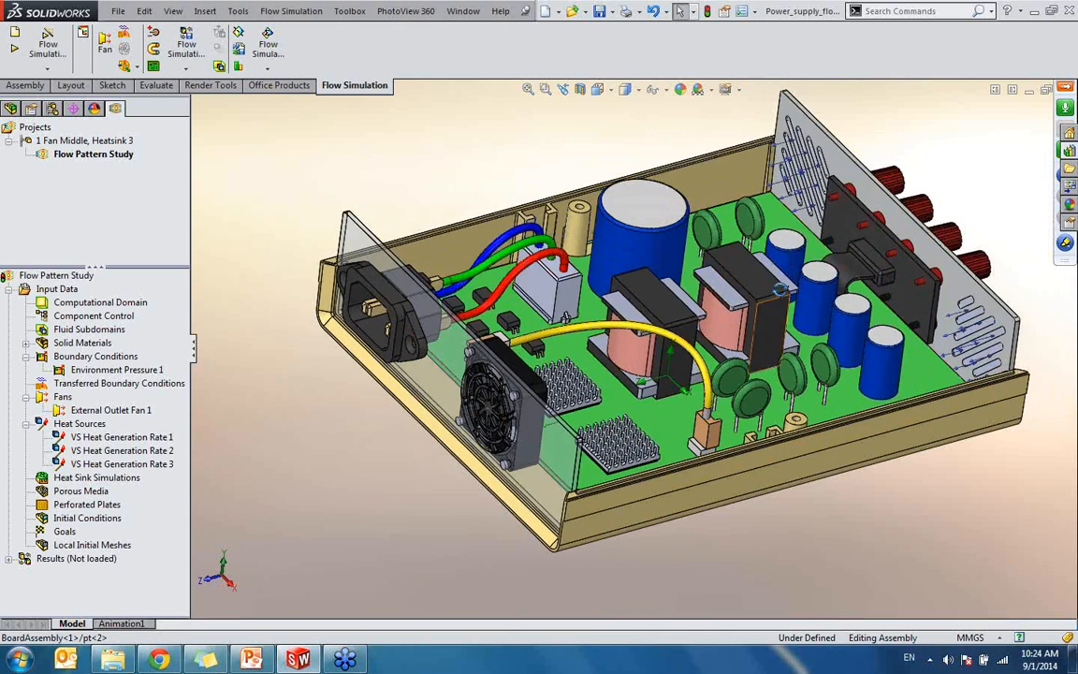
mouse_move(778, 303)
middle_down()
mouse_move(788, 288)
mouse_move(780, 306)
middle_up()
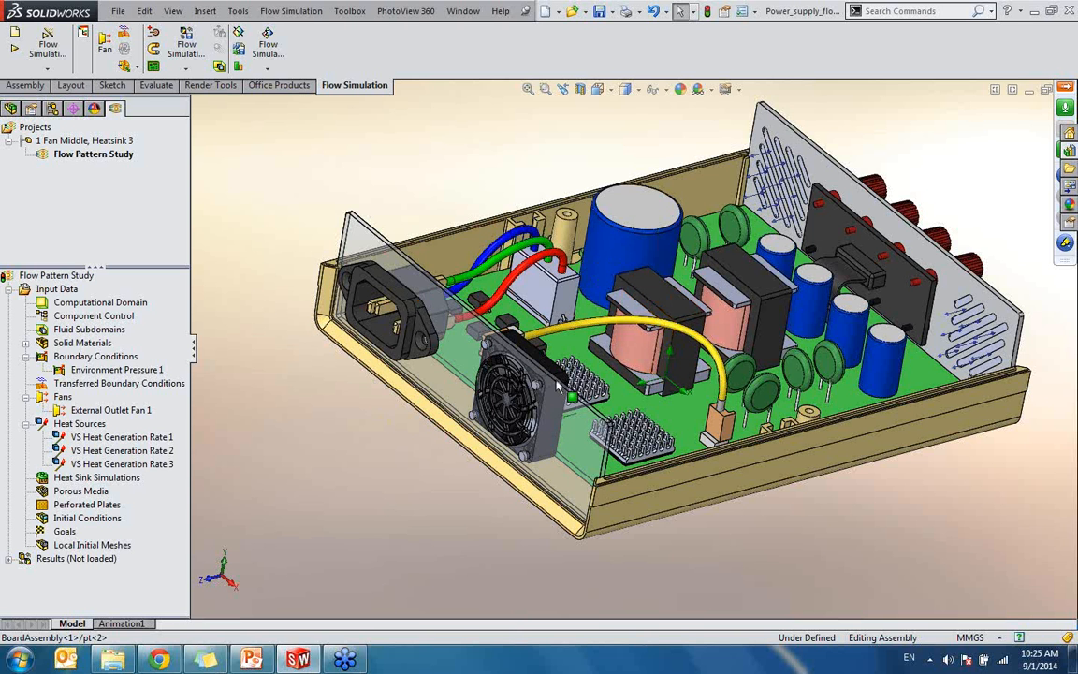
- Switch to PowerPoint to review the Today's Agenda slide, and return to SolidWorks
click(263, 663)
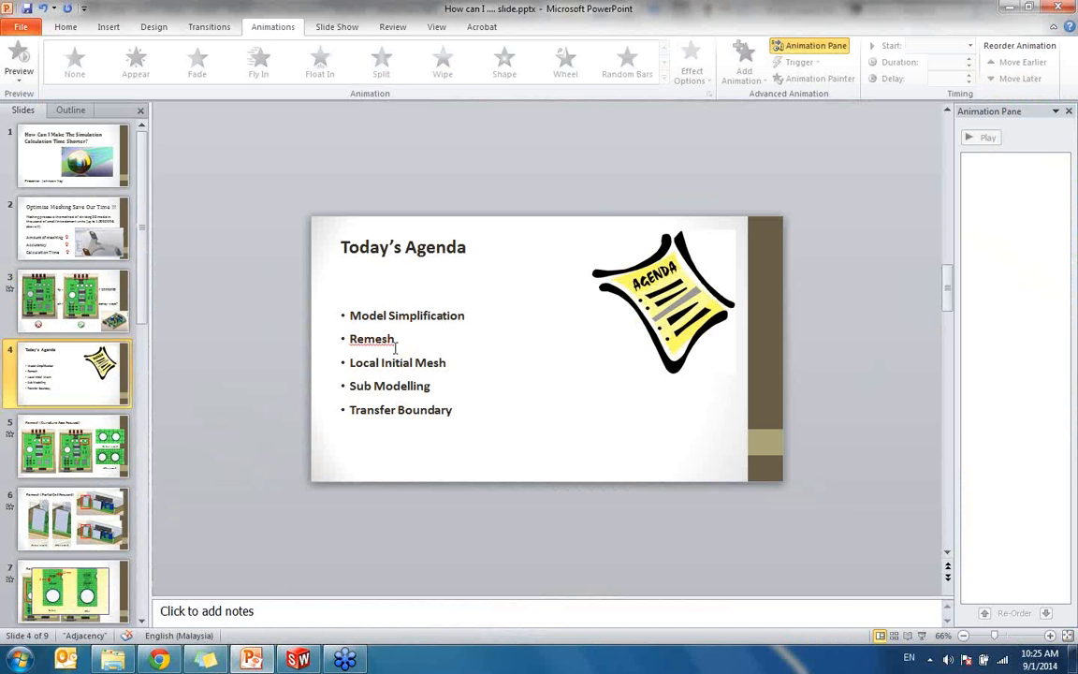
click(1011, 7)
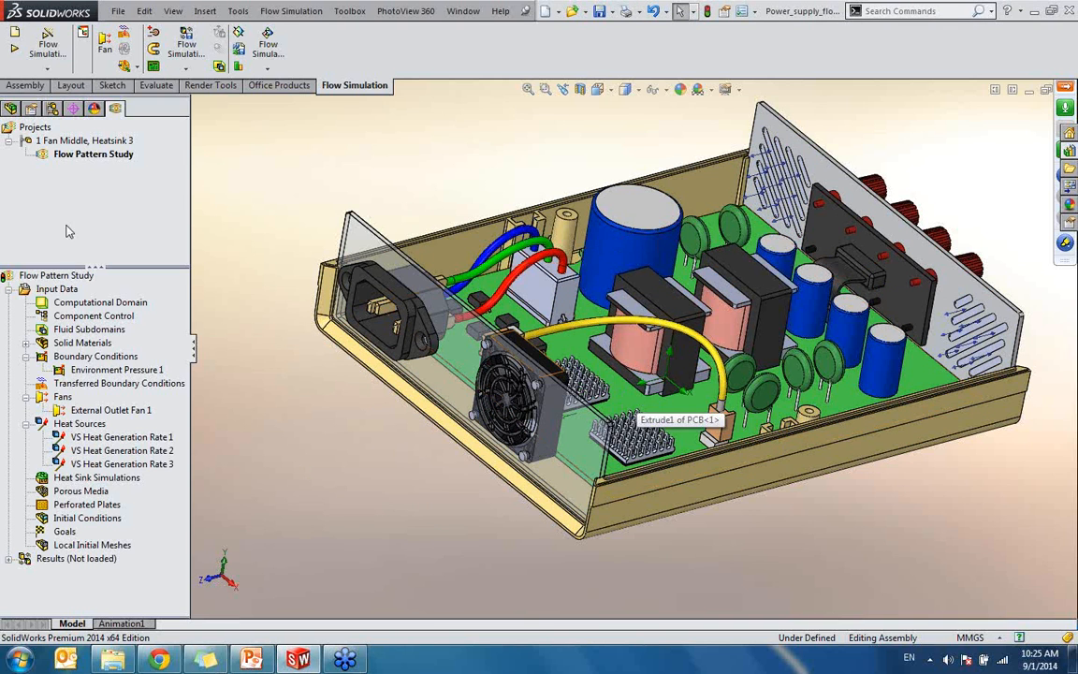
- Open the study's Initial Mesh settings and display the basic mesh over the enclosure to inspect its cells
click(51, 72)
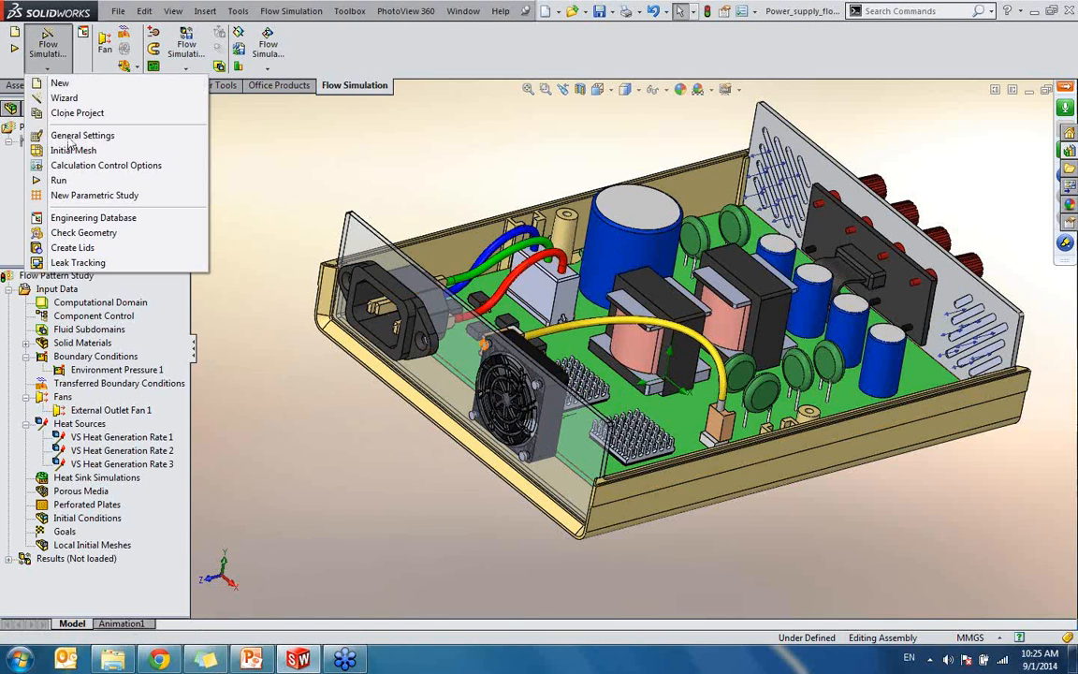
click(69, 150)
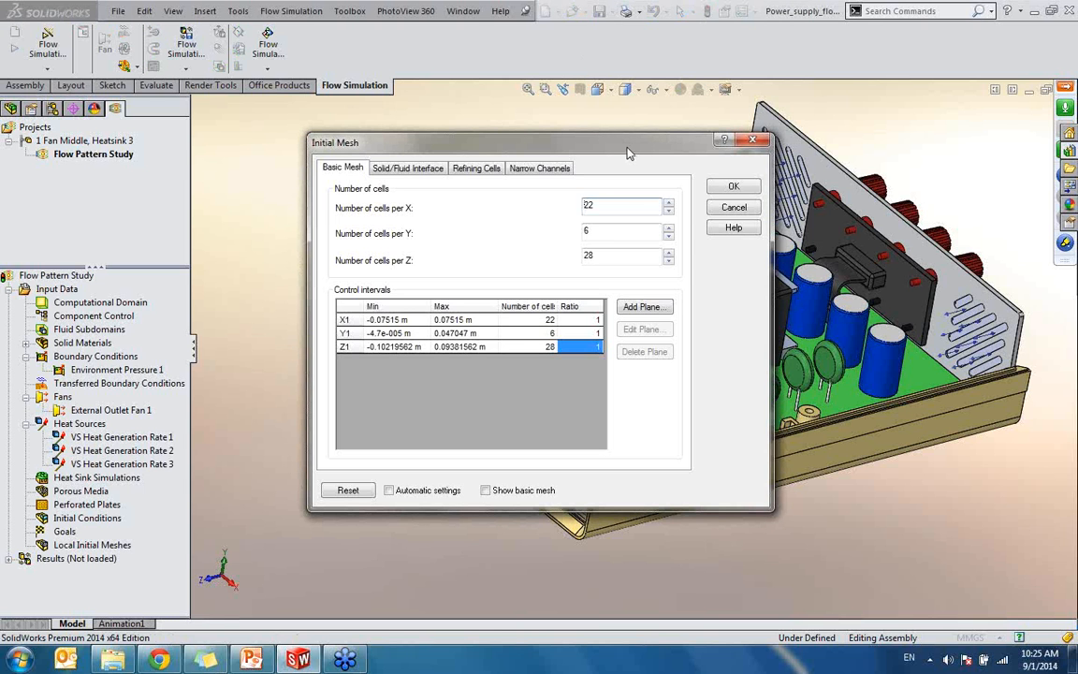
drag(629, 152, 401, 142)
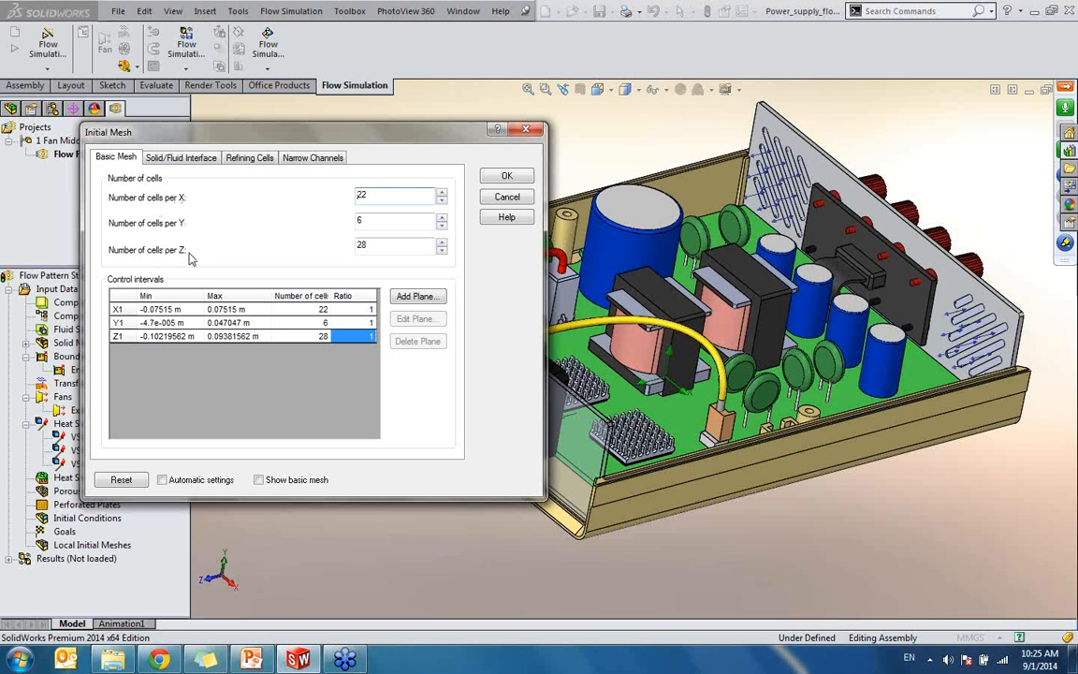
drag(397, 142, 337, 138)
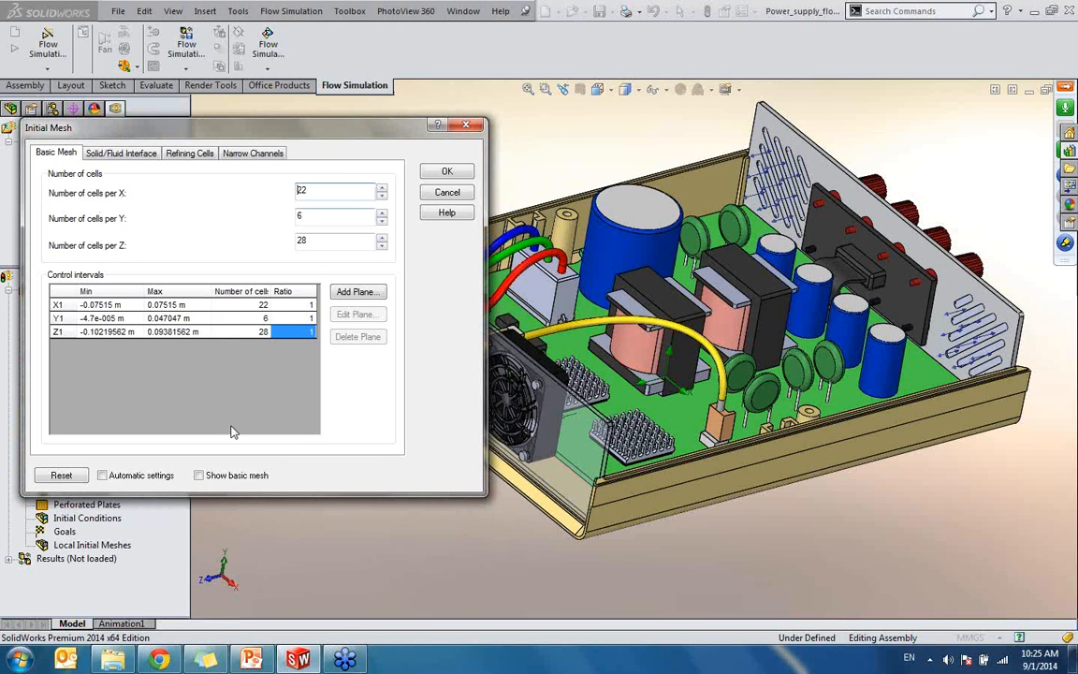
click(199, 476)
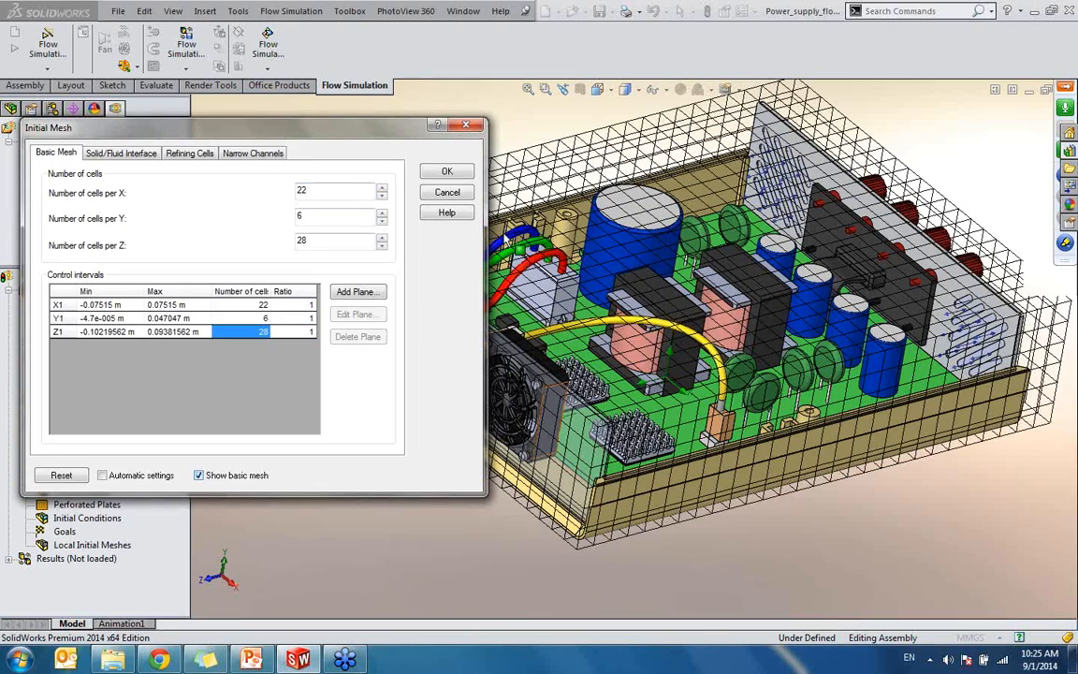
drag(373, 132, 105, 189)
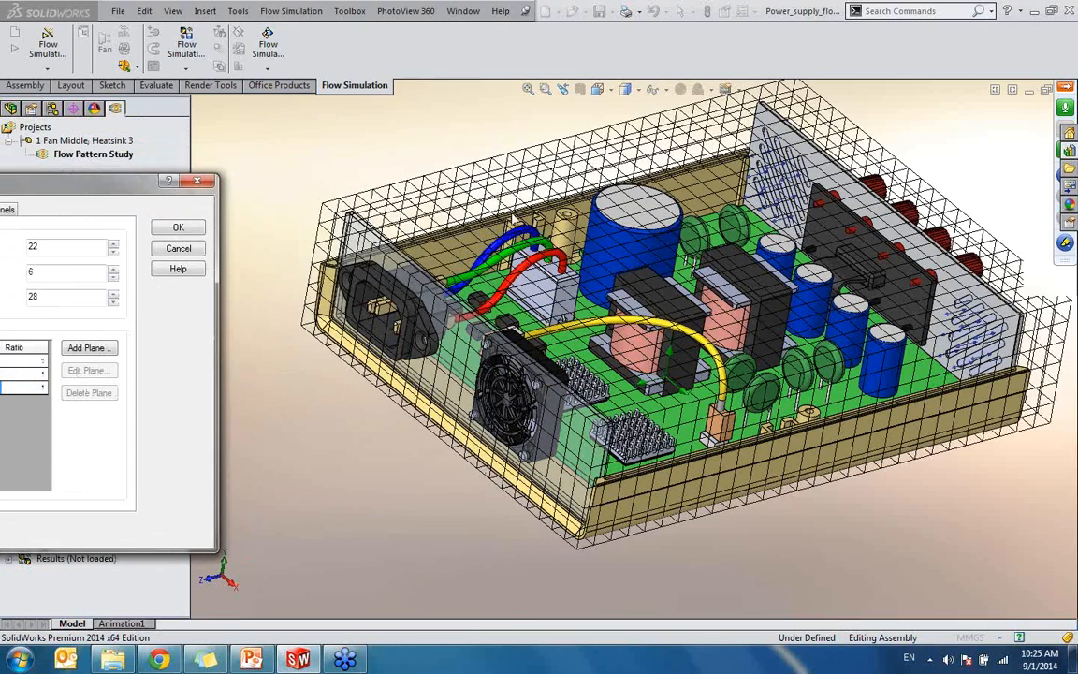
middle_drag(593, 351, 644, 300)
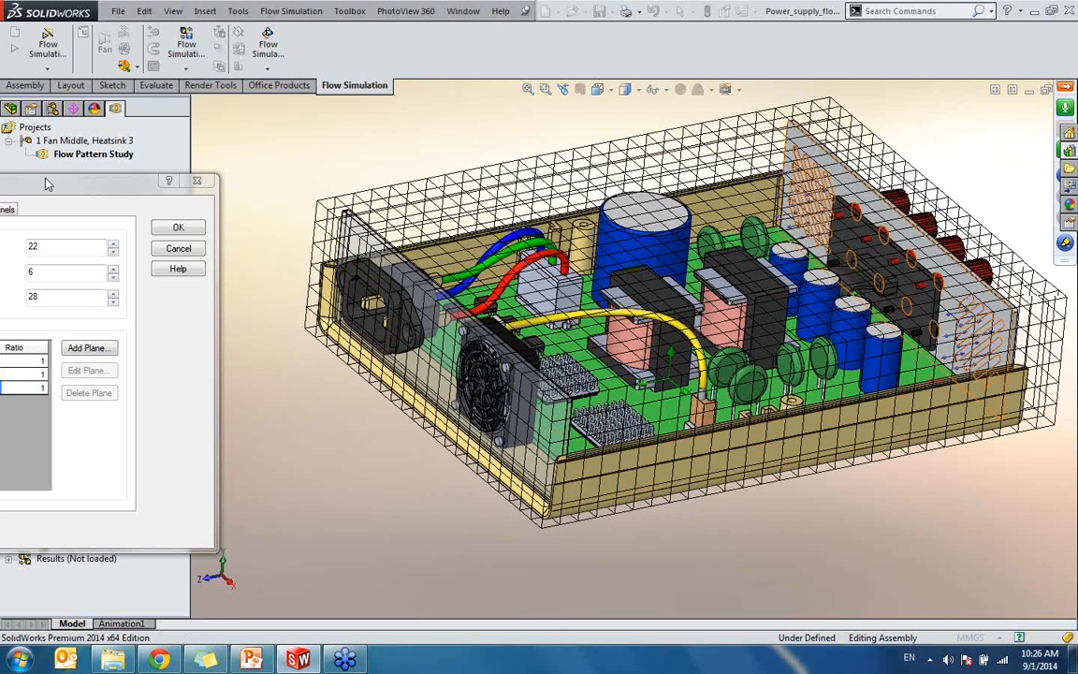
- Set the basic mesh to 44 cells along X, 12 along Y and 56 along Z, and examine the refined grid around the components
drag(47, 184, 309, 222)
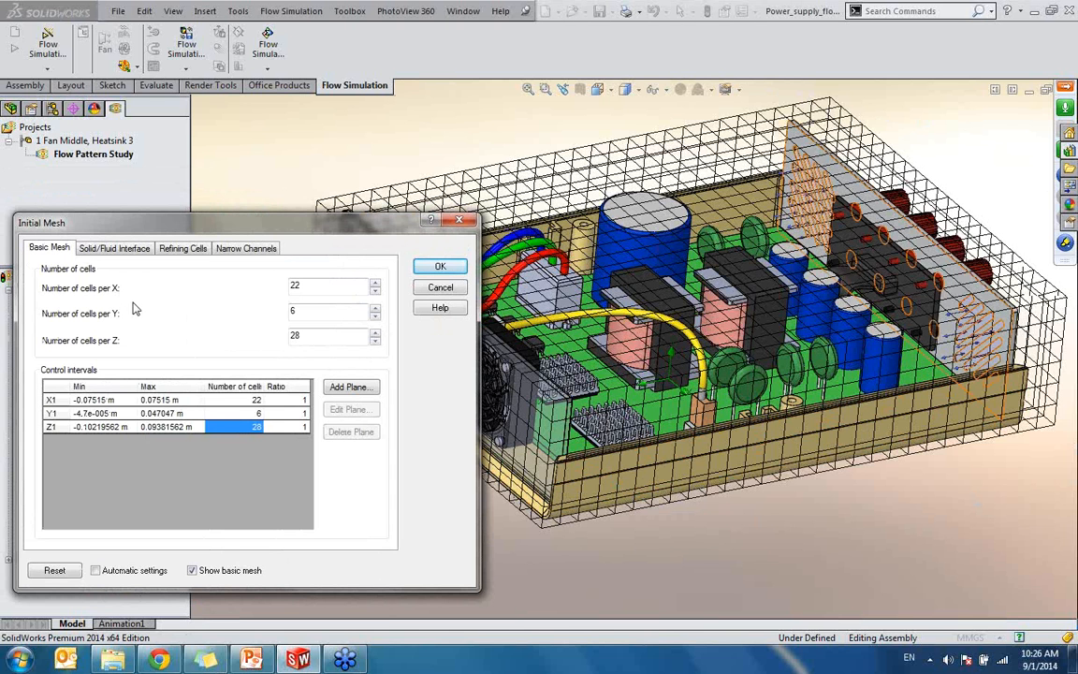
double_click(337, 285)
text(44)
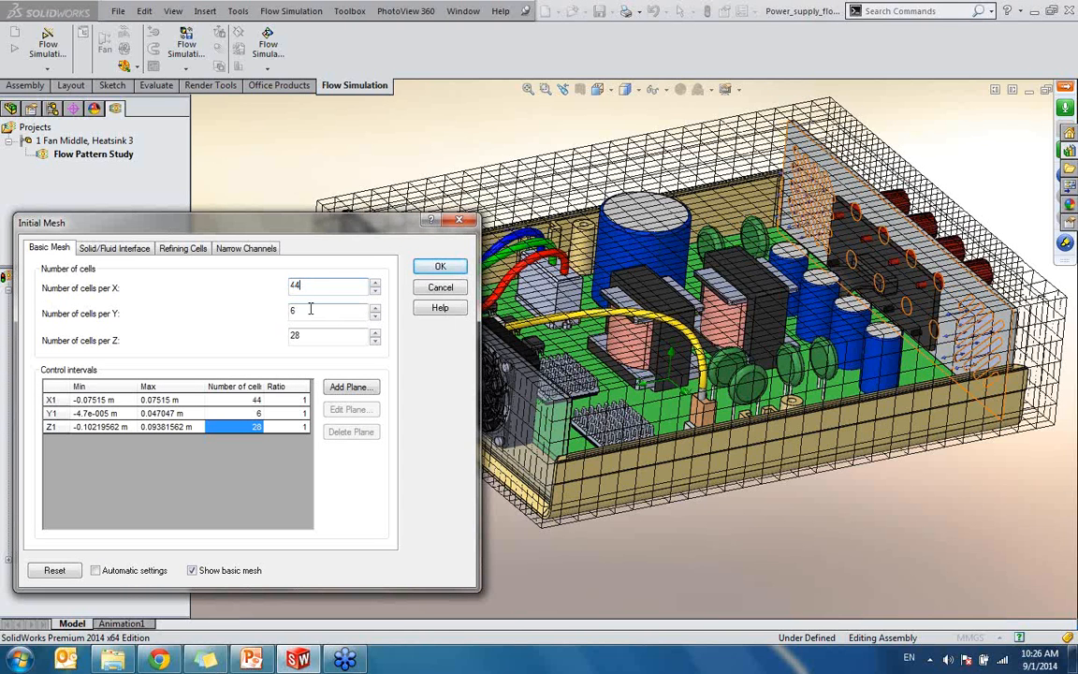
key(Tab)
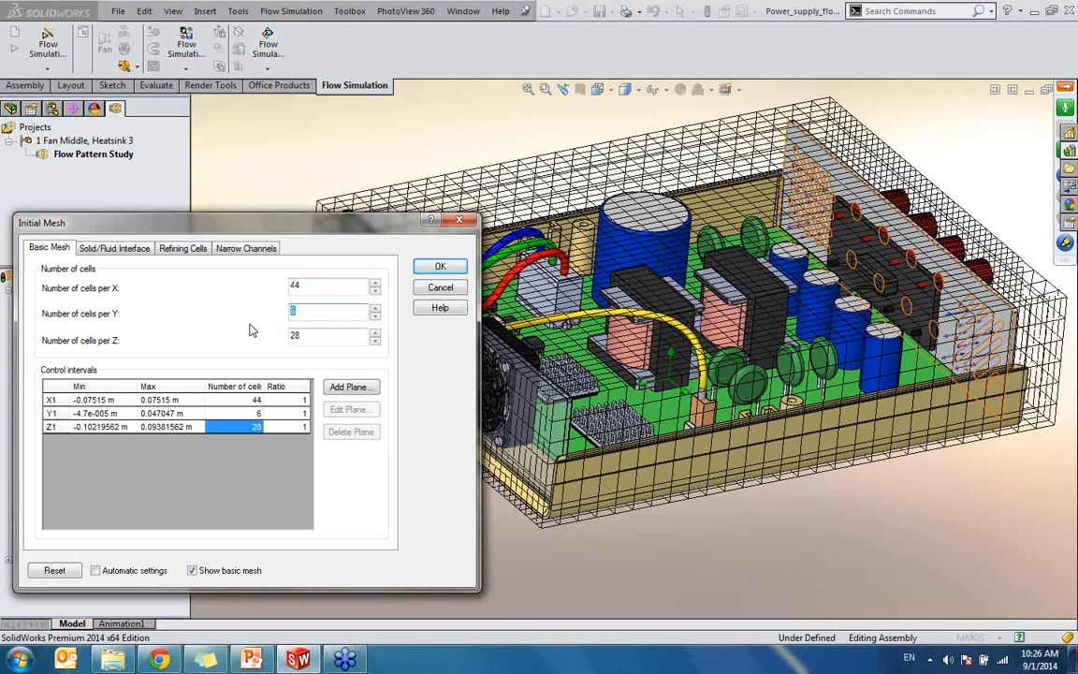
text(12)
double_click(318, 335)
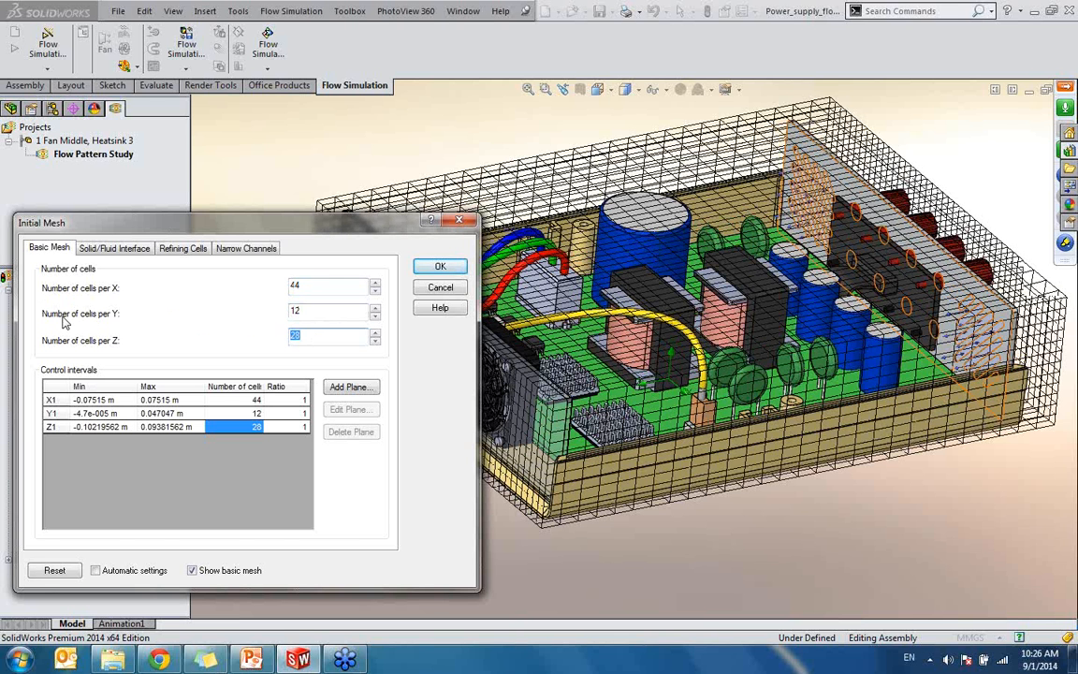
text(56)
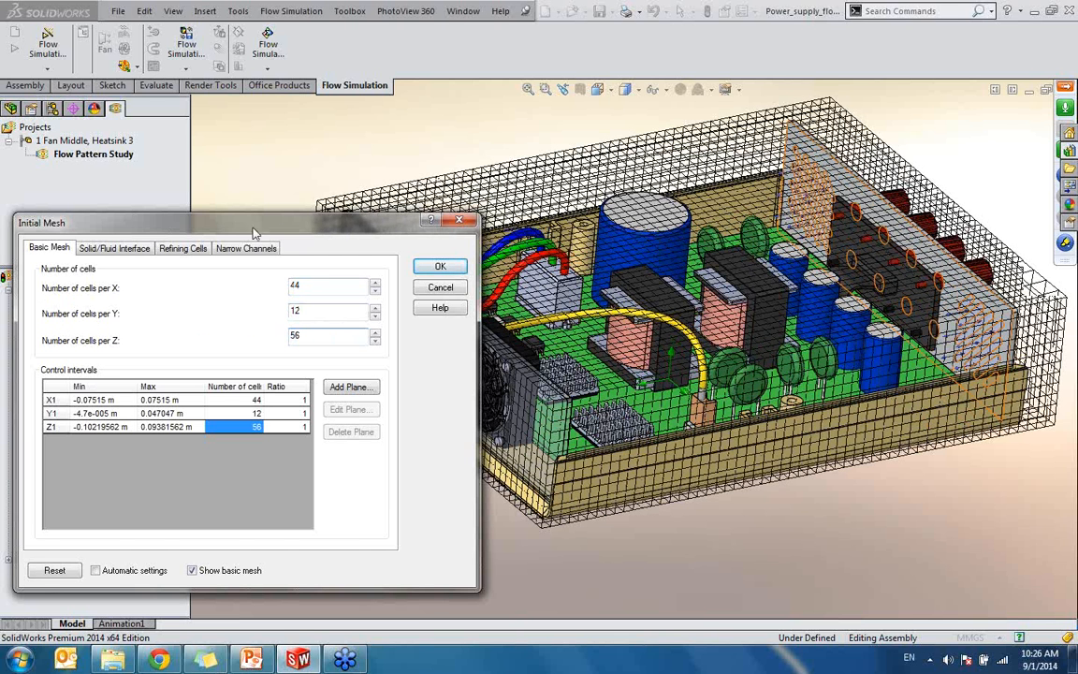
drag(253, 232, 0, 230)
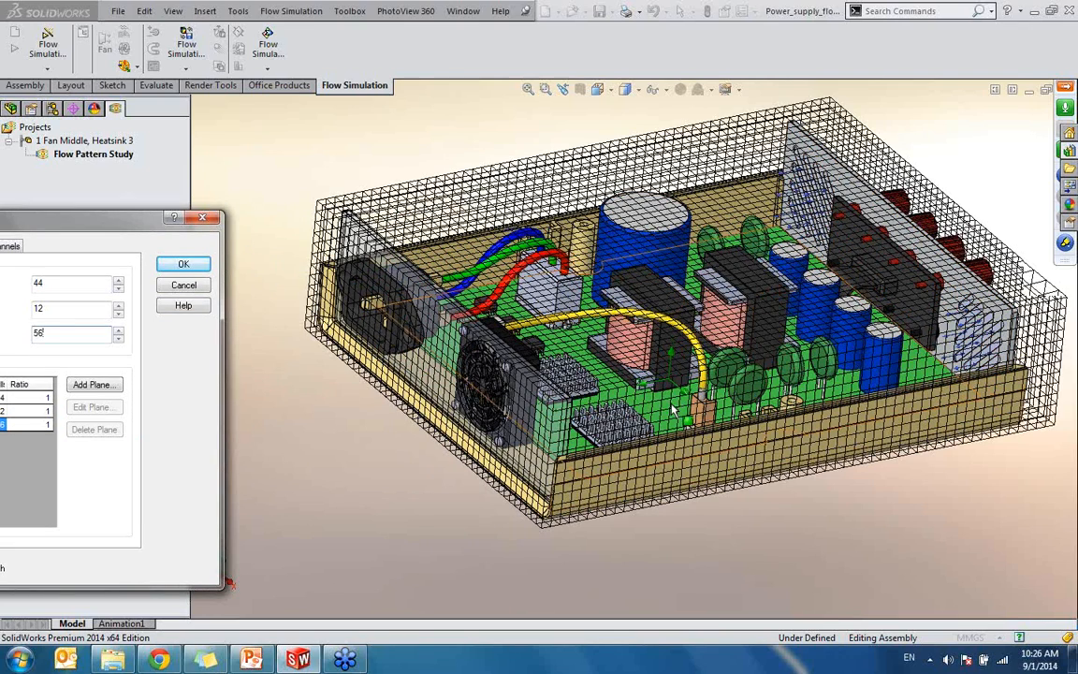
scroll(672, 409, down, 5)
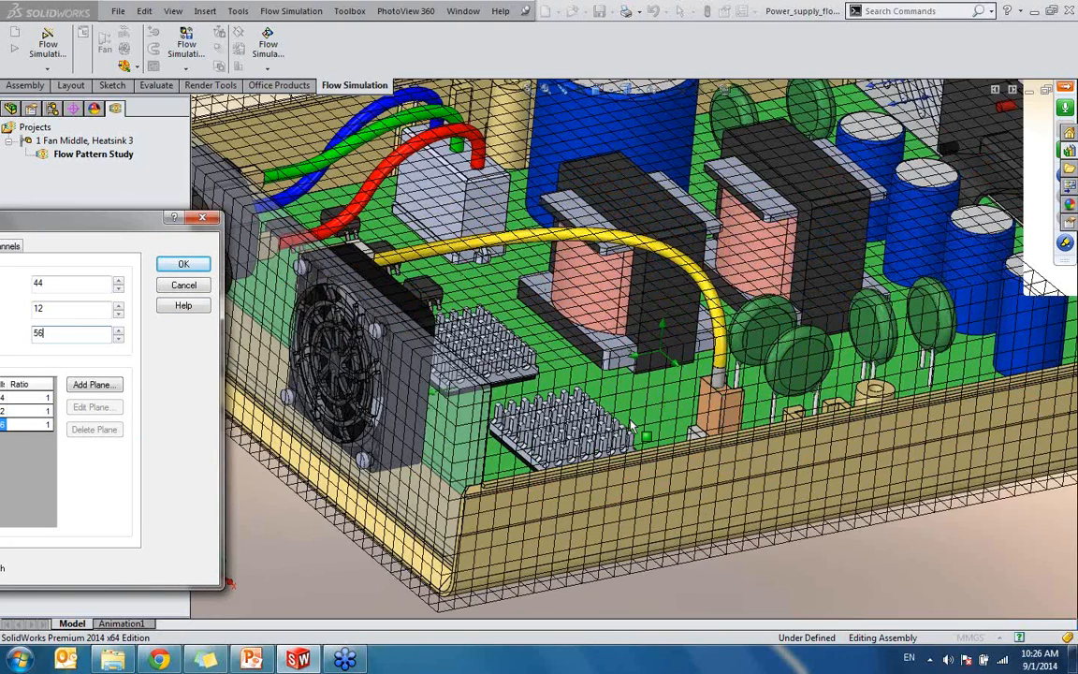
scroll(572, 379, up, 5)
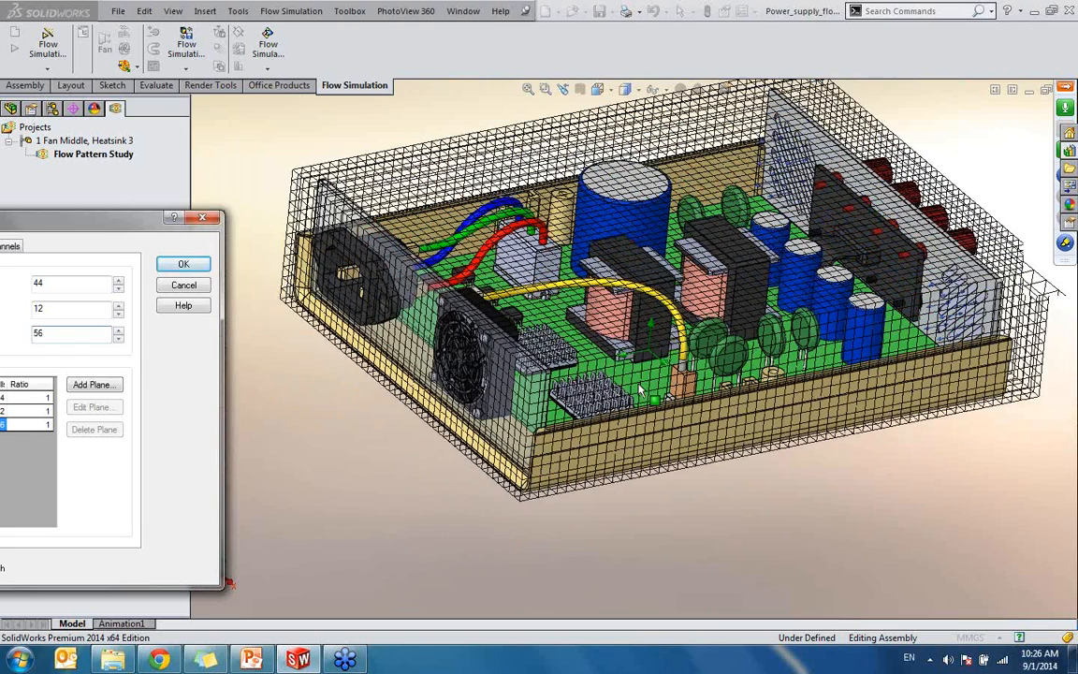
- Set the basic mesh back to 22 cells along X, 6 along Y and 28 along Z, and view the grid on the model
drag(37, 217, 337, 238)
double_click(352, 302)
text(22)
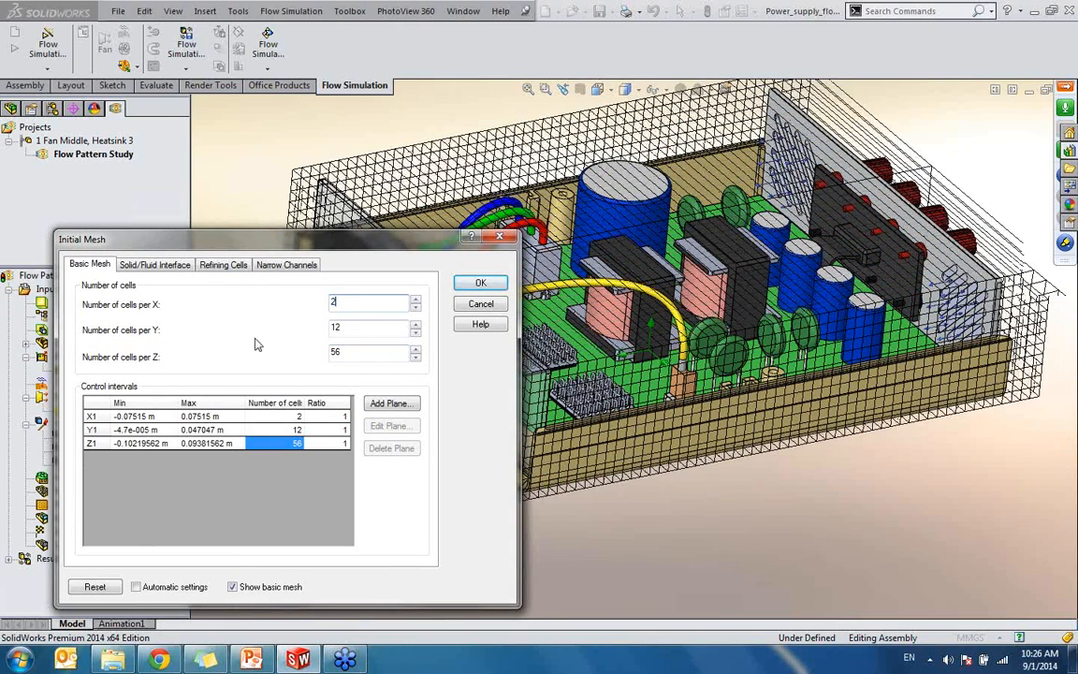
key(Tab)
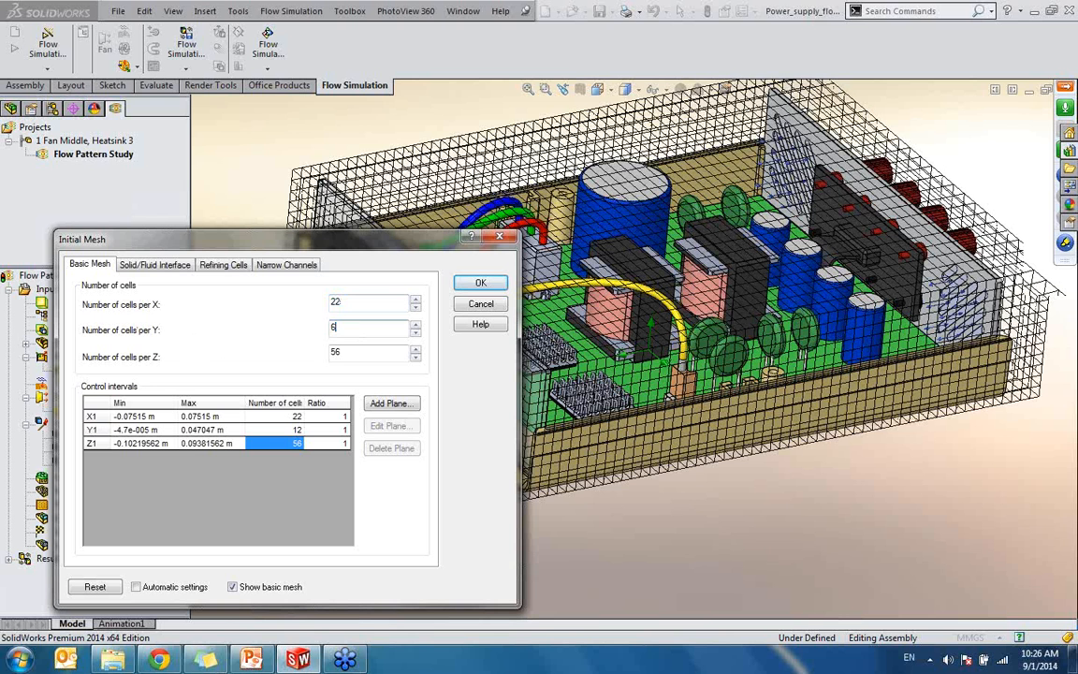
text(6)
key(Tab)
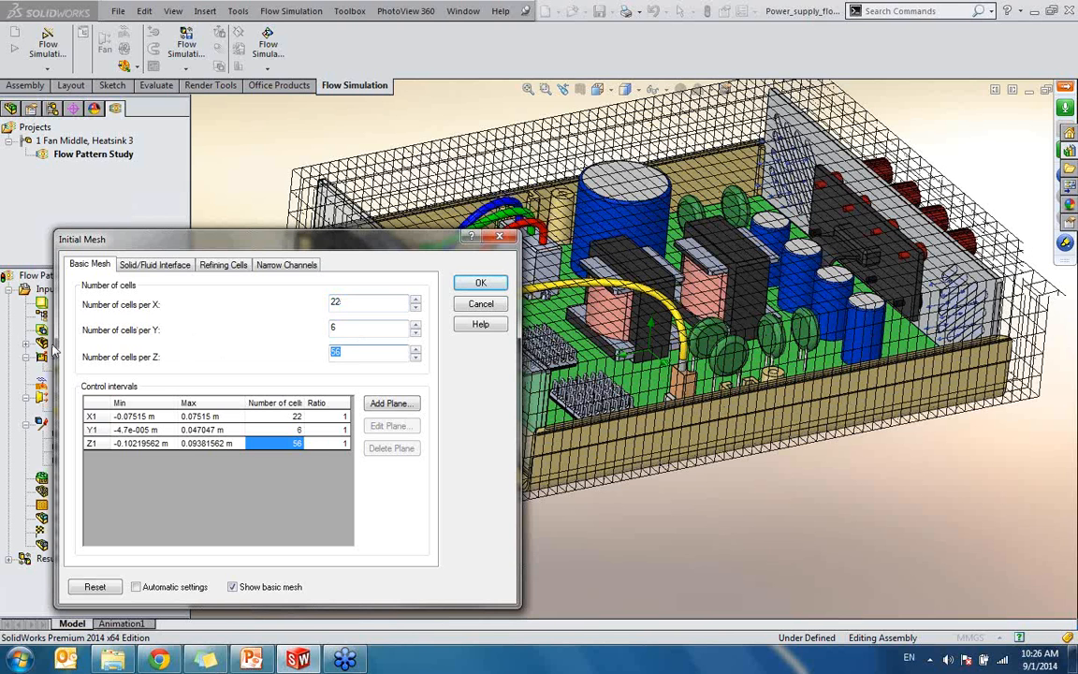
text(28)
drag(360, 246, 152, 257)
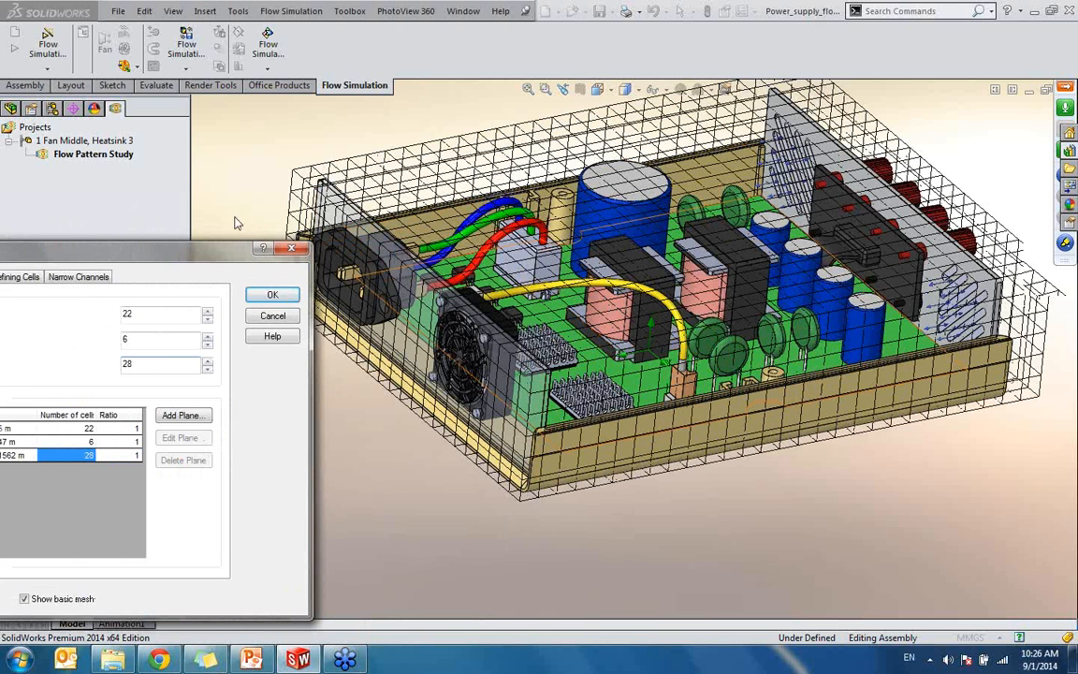
- Leave the Initial Mesh settings without applying changes, and set the study's run to mesh only, with solving turned off
drag(236, 223, 451, 201)
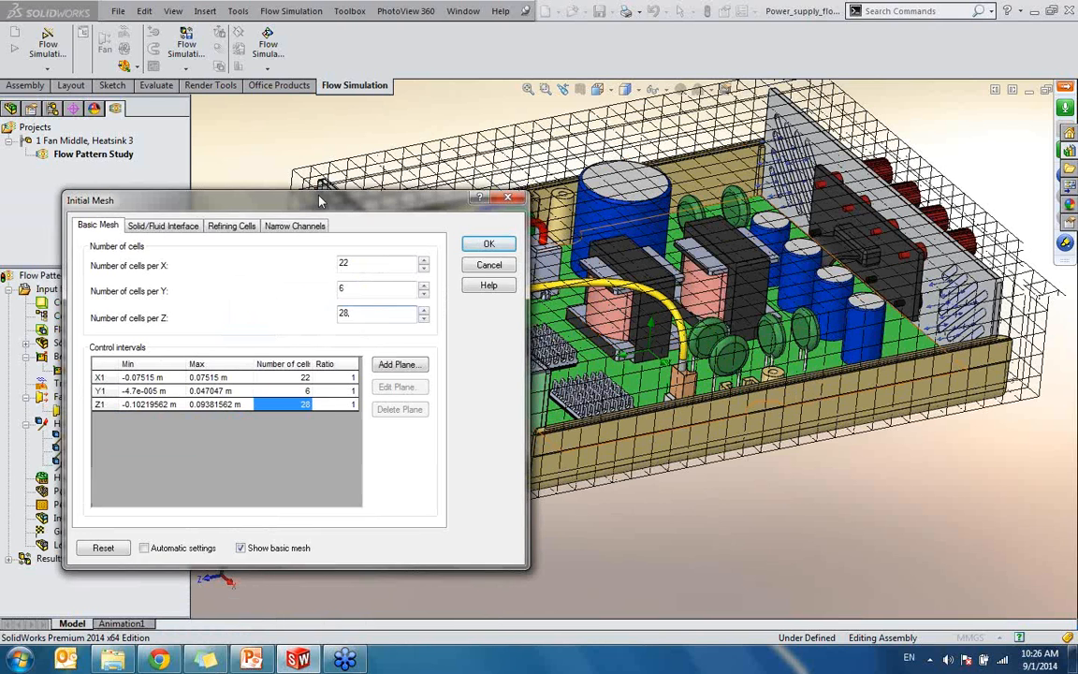
click(479, 266)
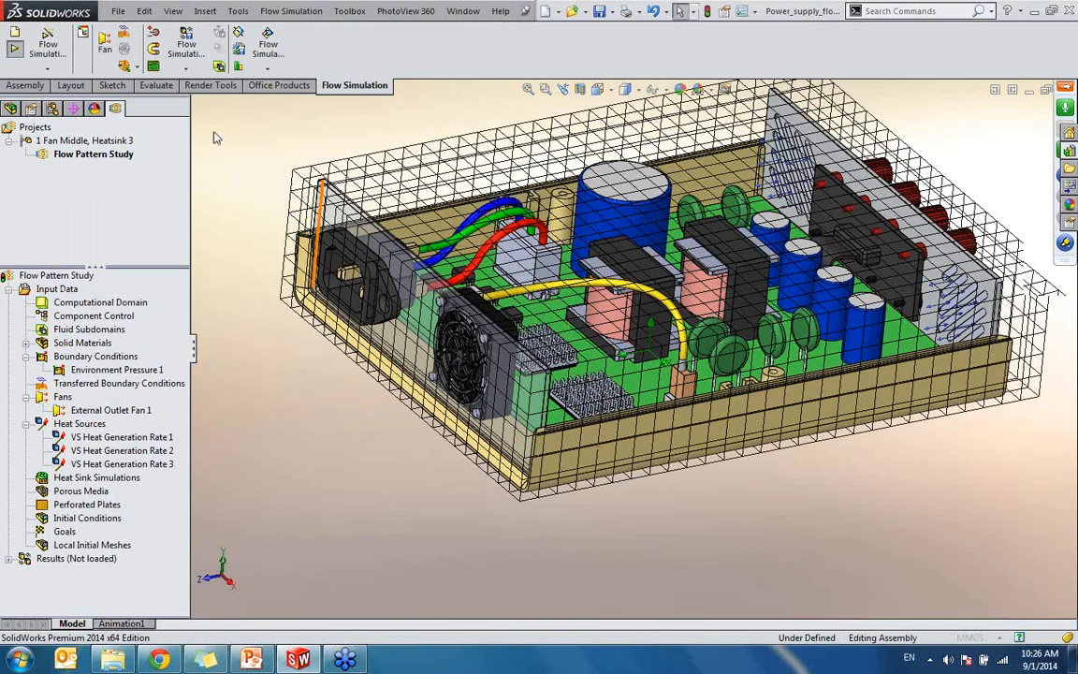
click(390, 257)
click(390, 275)
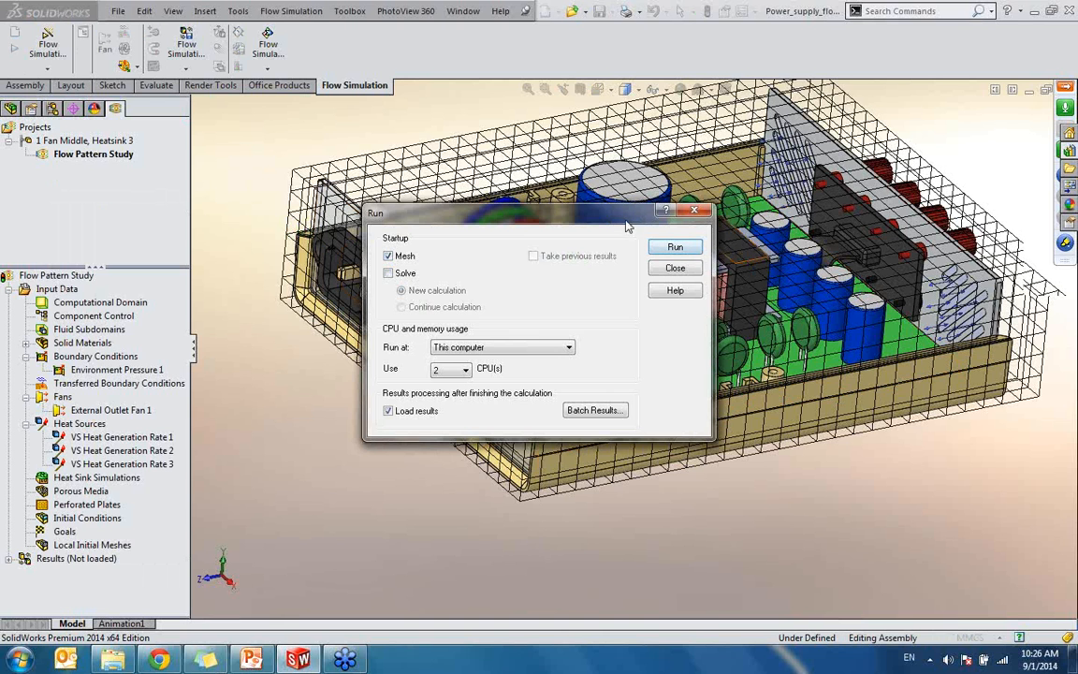
drag(627, 220, 503, 217)
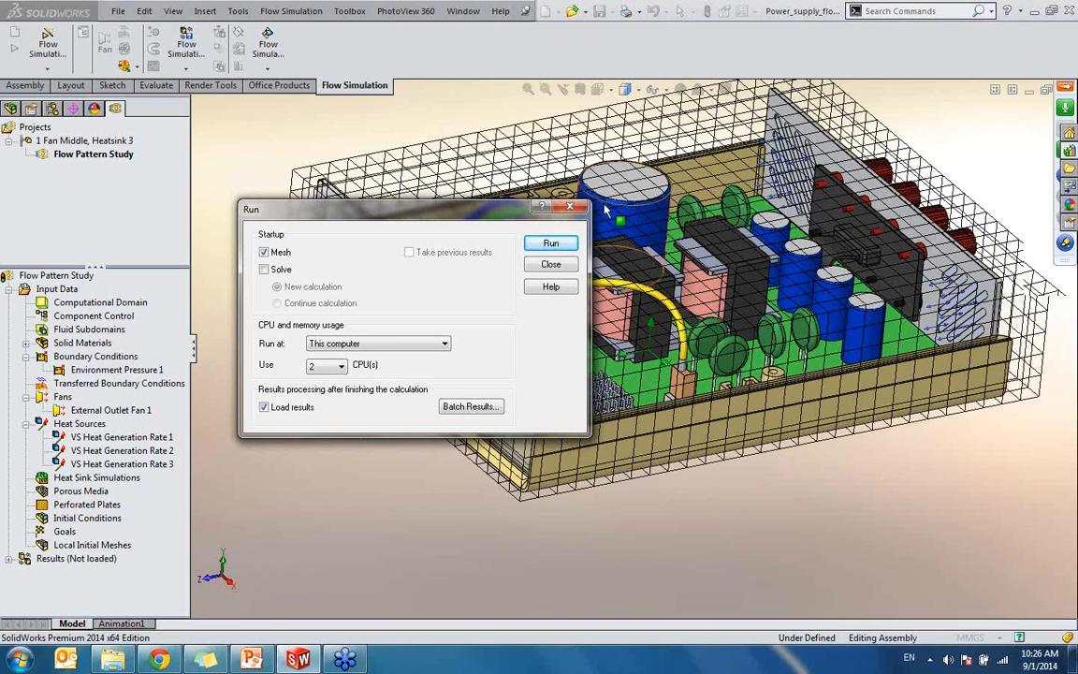
click(550, 243)
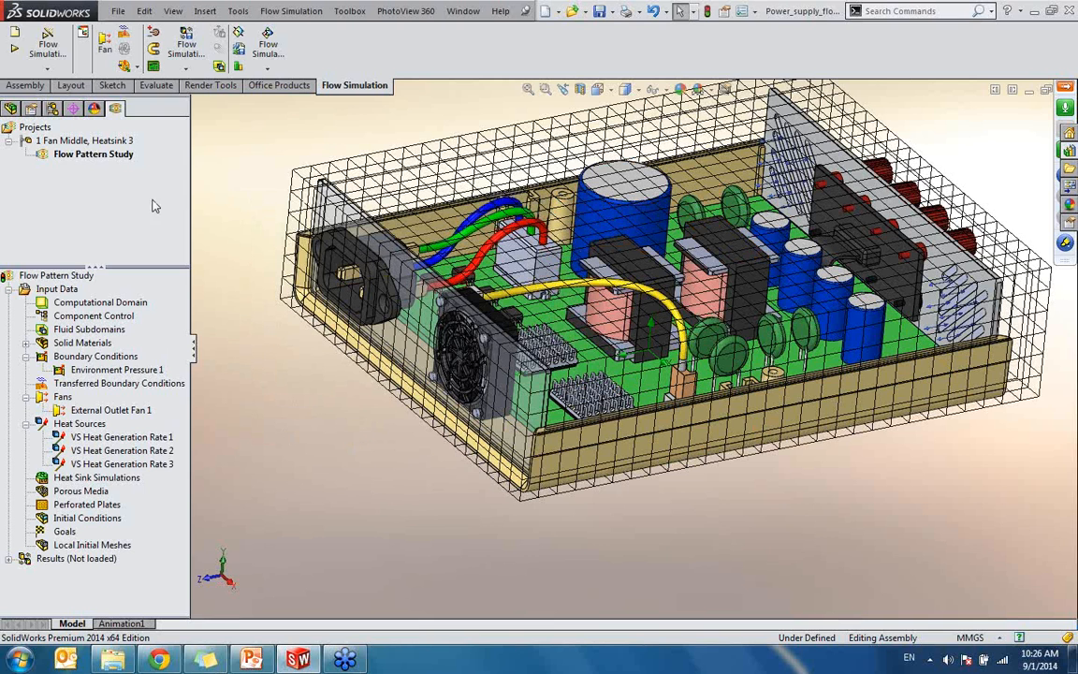
click(47, 47)
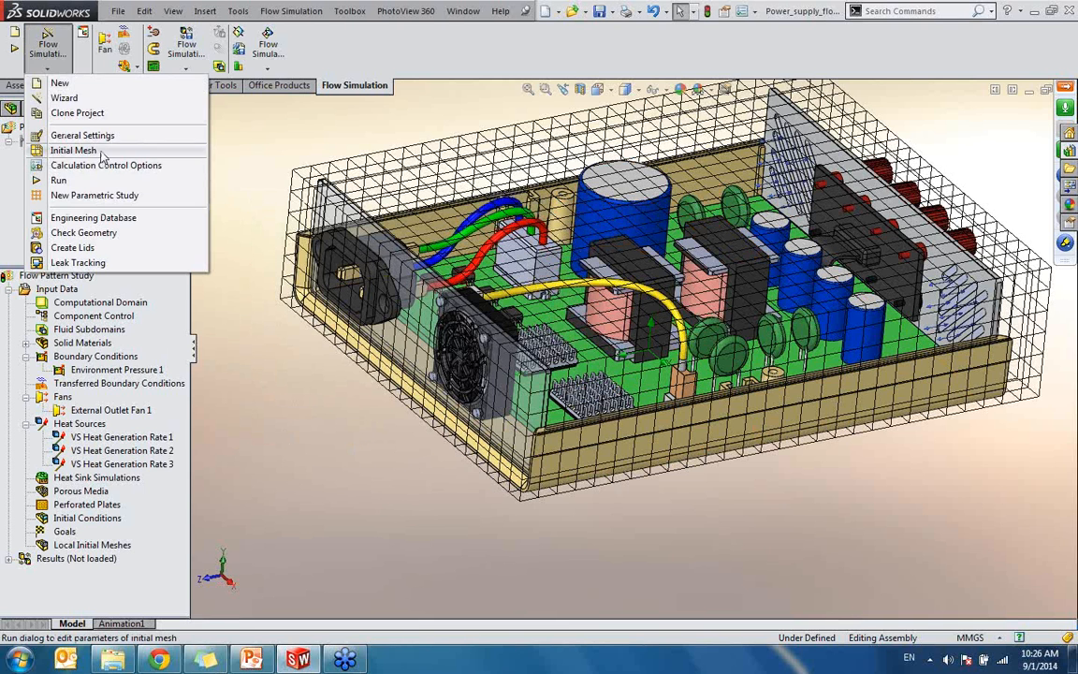
click(75, 151)
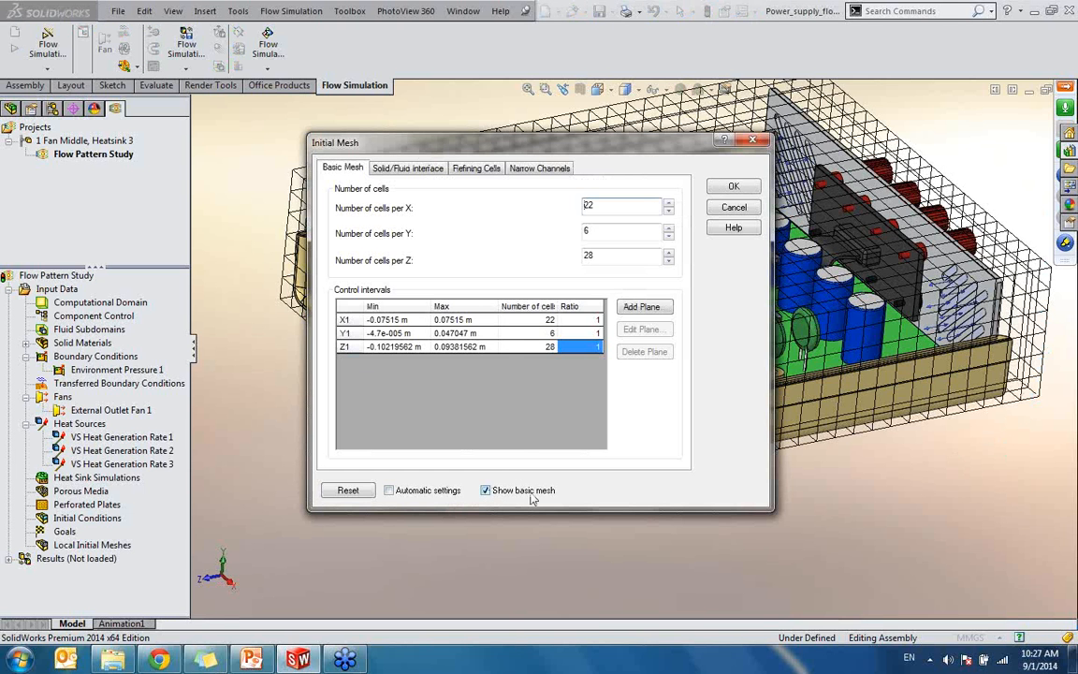
click(485, 491)
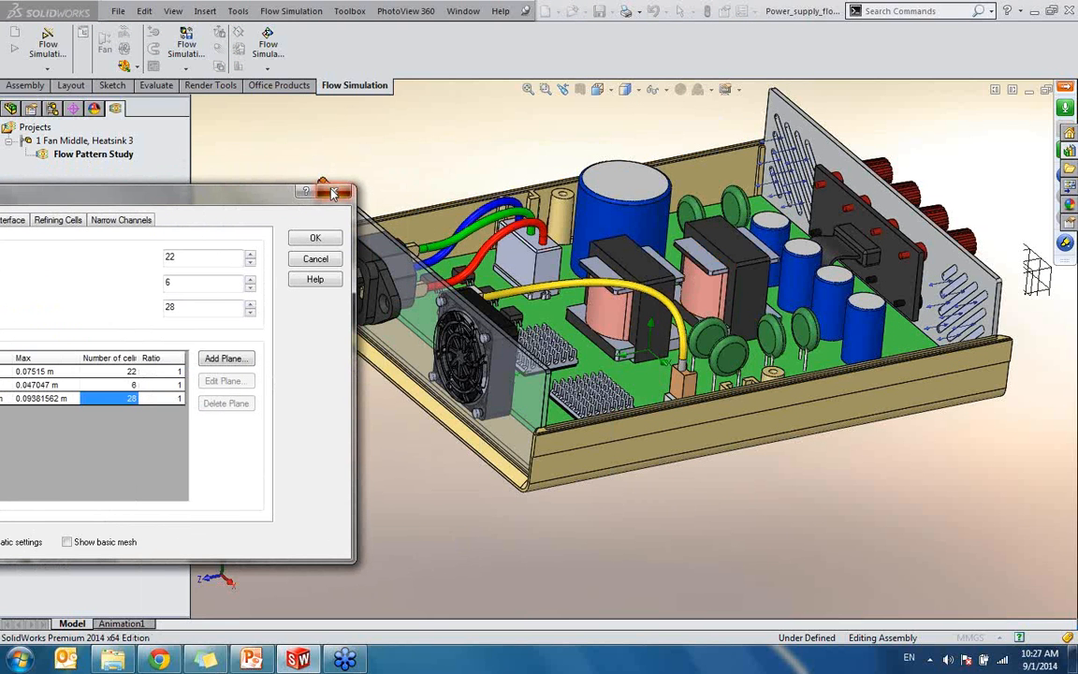
click(335, 191)
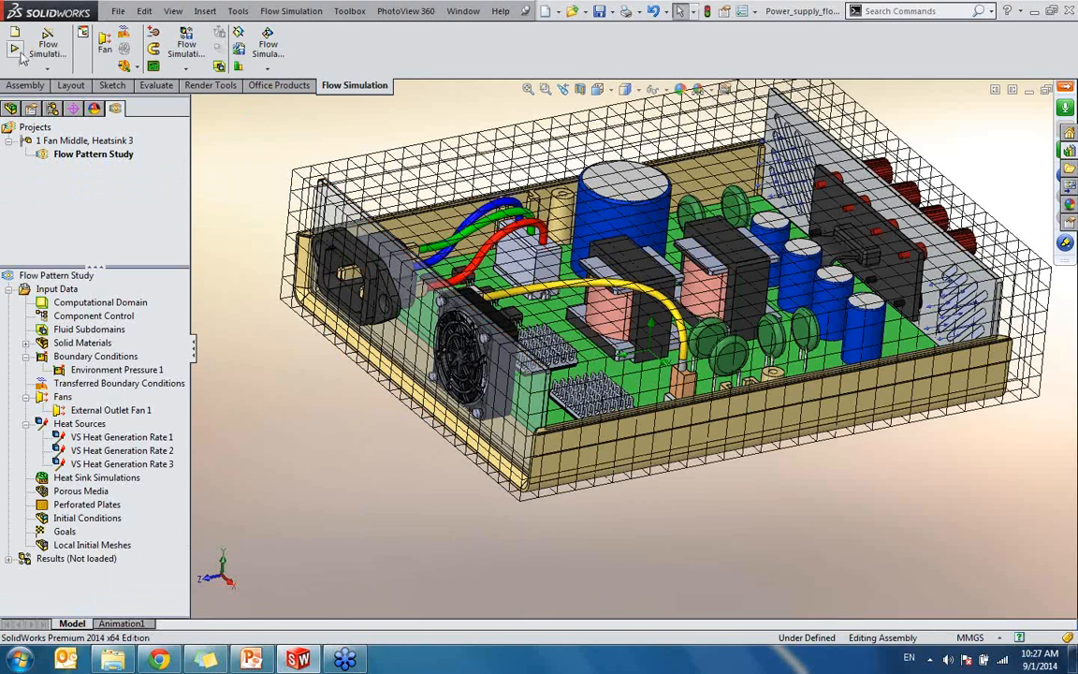
- Turn off the basic mesh display in the study's Initial Mesh settings and apply the change
click(45, 69)
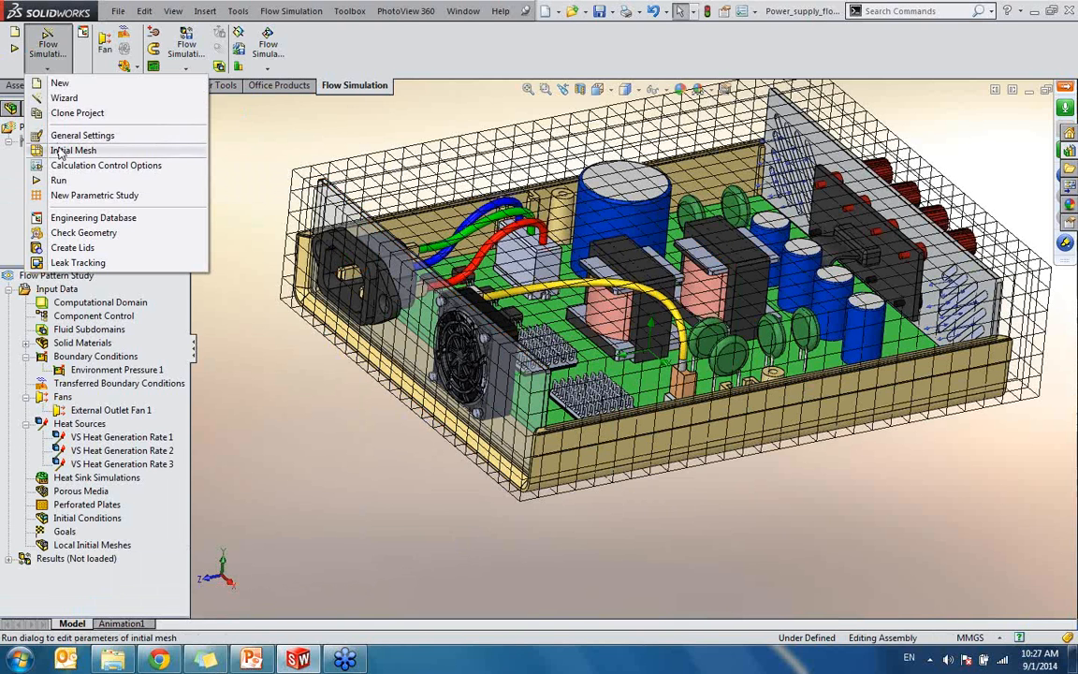
click(94, 150)
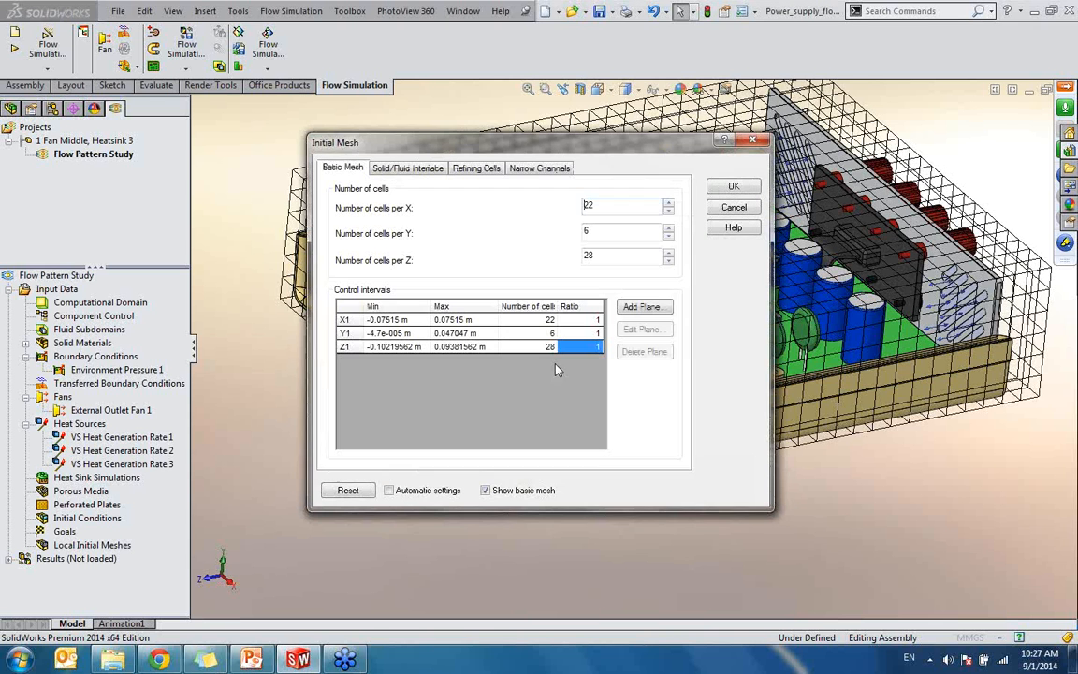
click(485, 491)
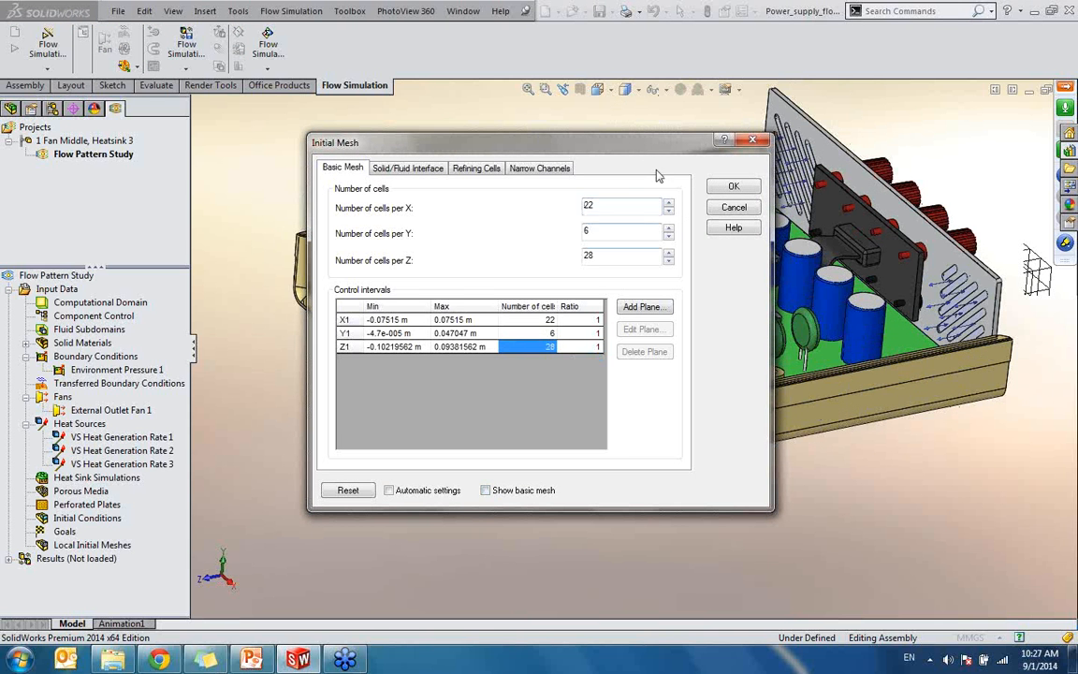
drag(590, 138, 389, 162)
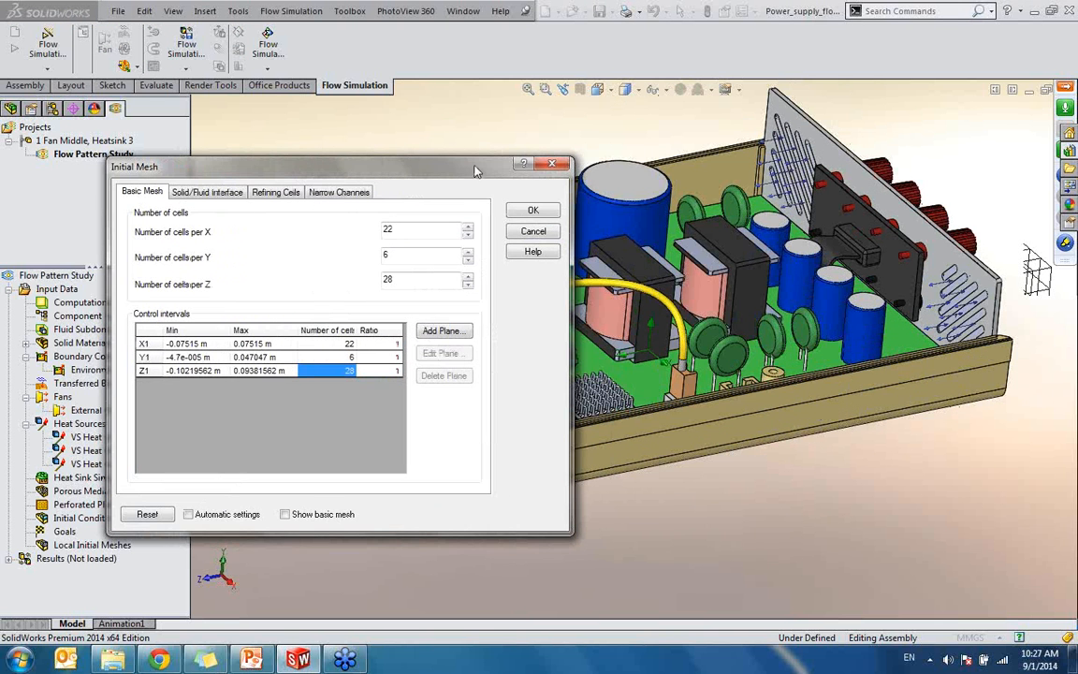
click(530, 211)
- Load the mesh results file 1.cpt from the 1st folder of Model Dataset into the Flow Pattern Study
scroll(669, 269, down, 2)
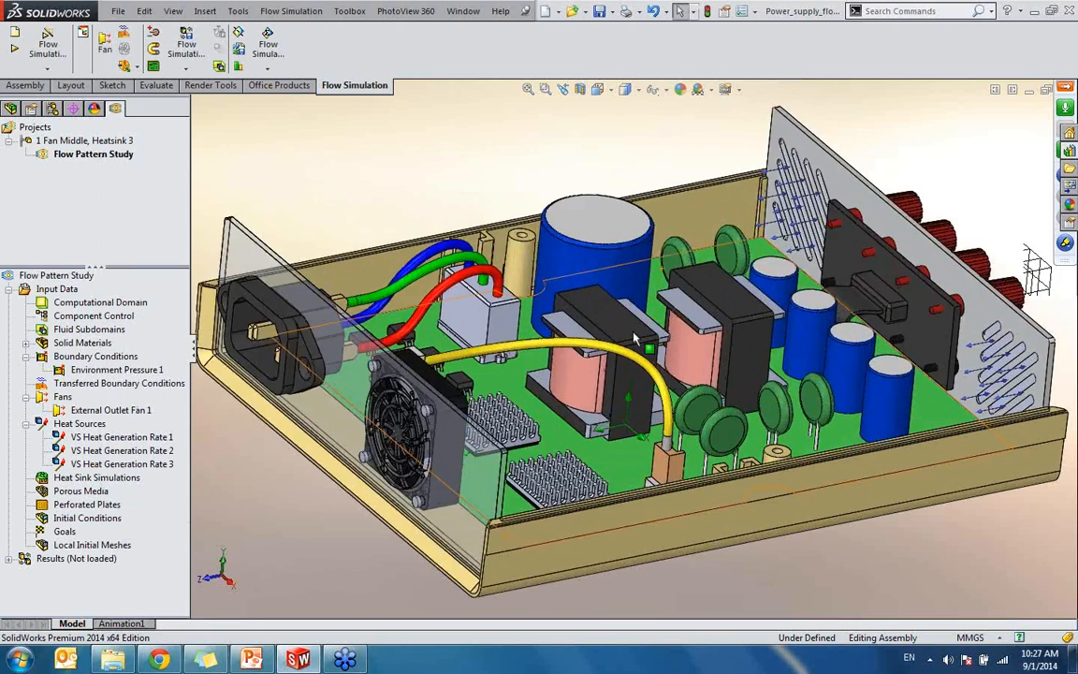
scroll(668, 269, up, 1)
middle_drag(669, 269, 697, 266)
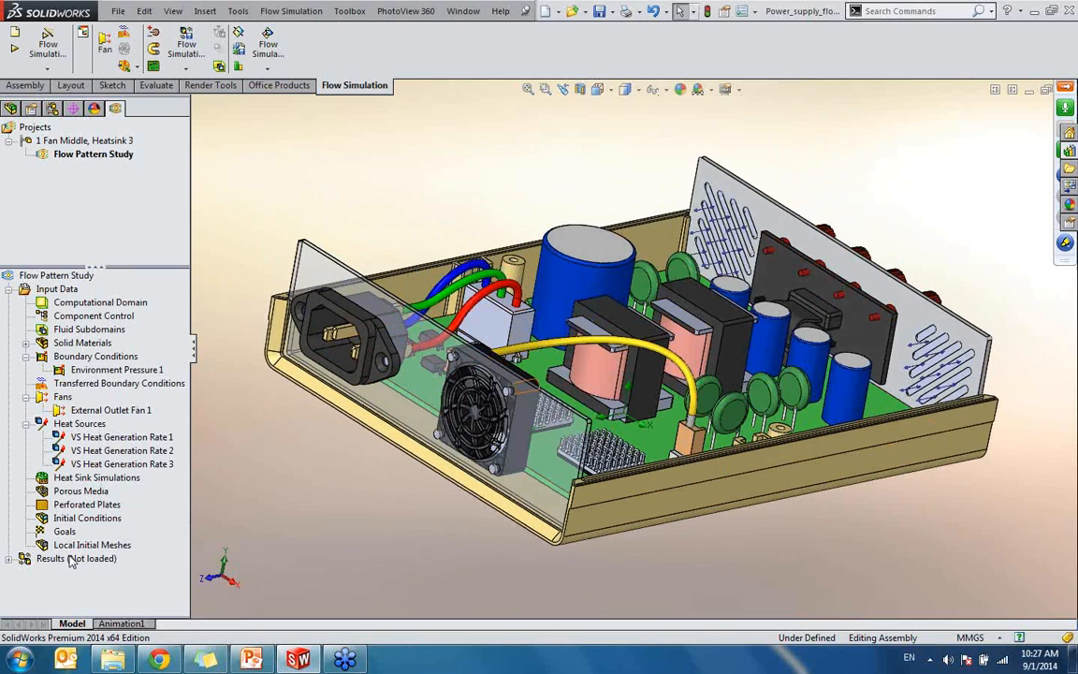
right_click(71, 559)
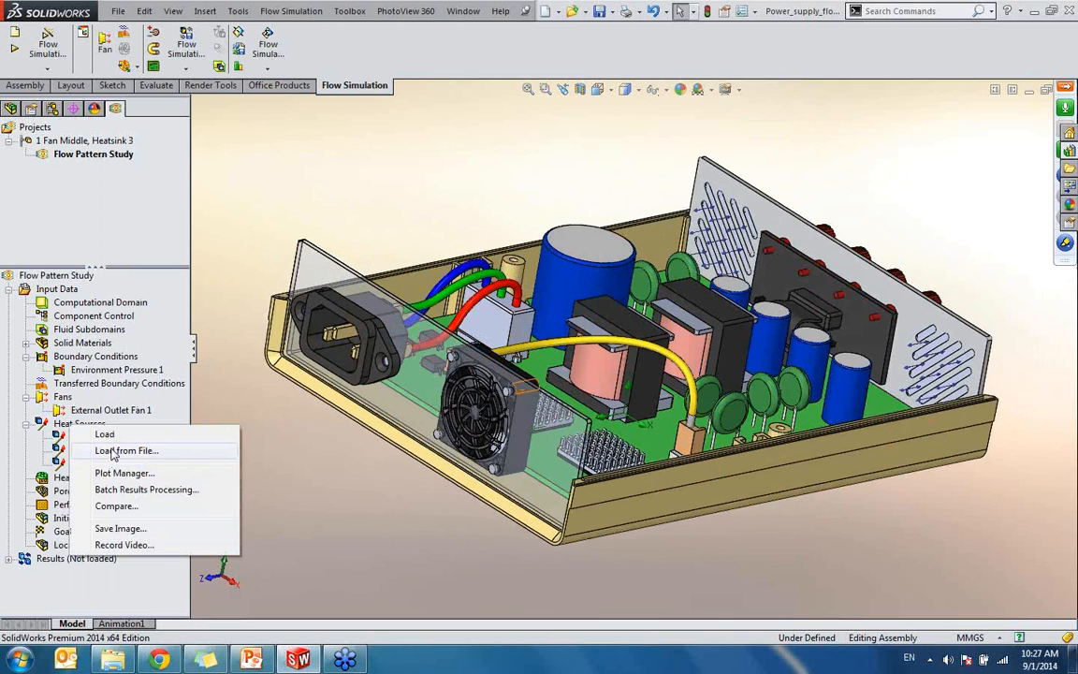
click(113, 452)
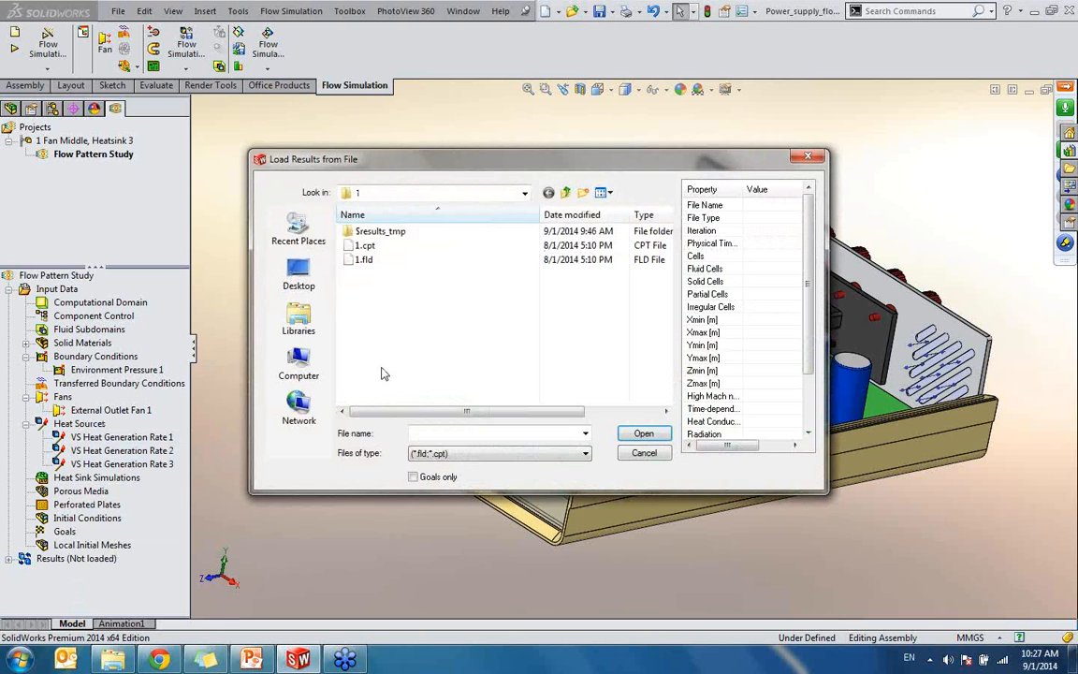
click(566, 194)
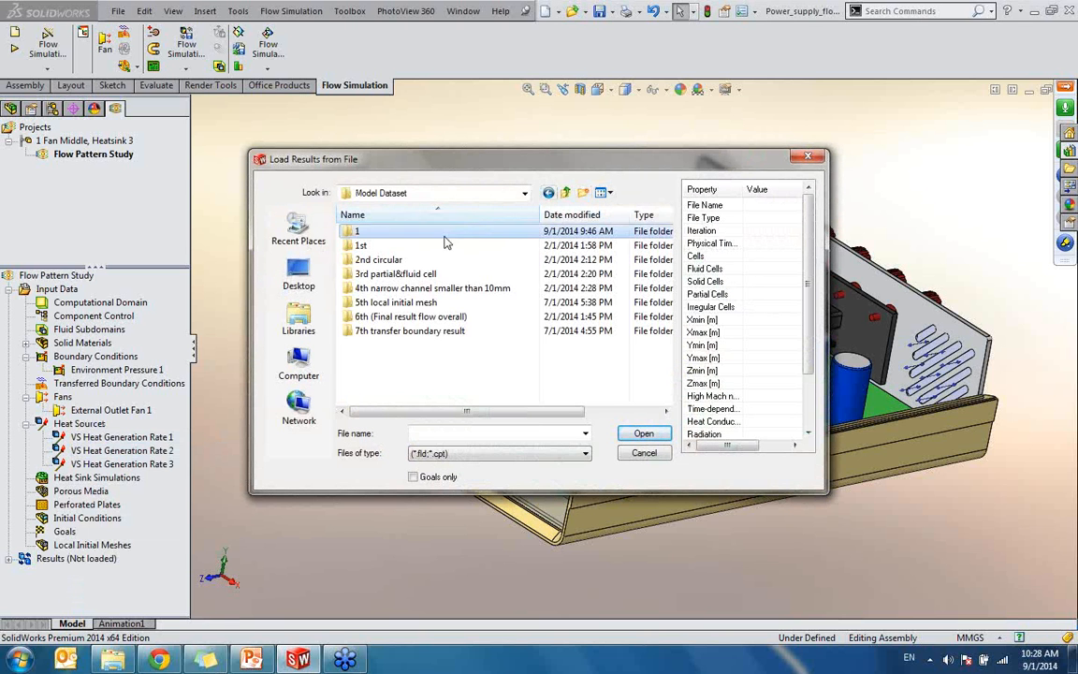
double_click(412, 246)
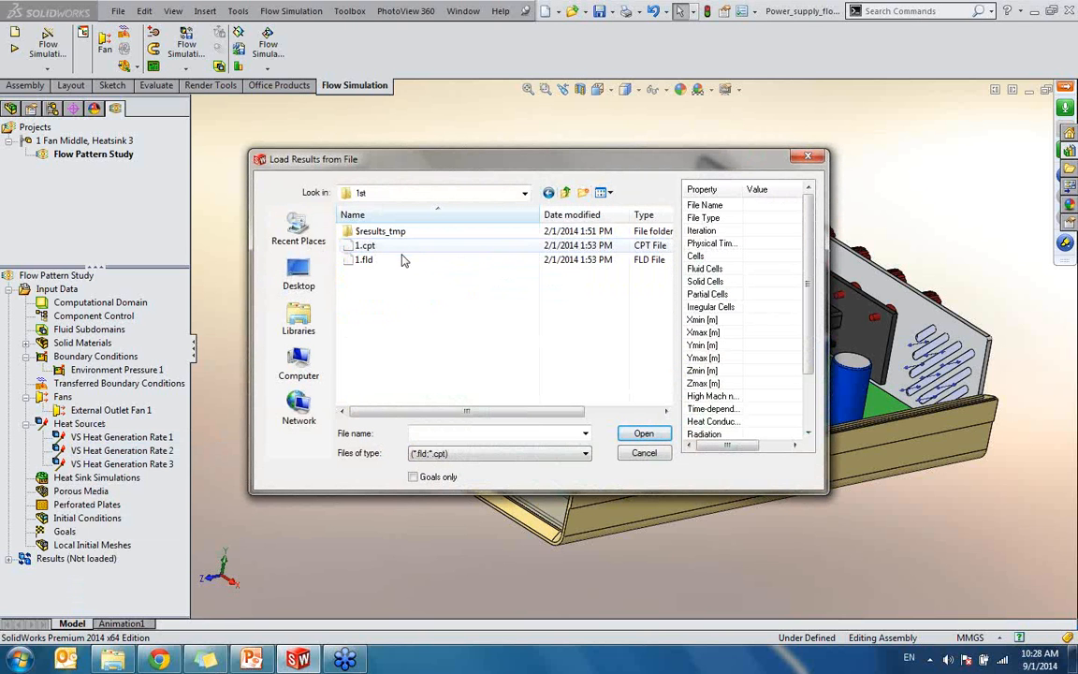
click(390, 246)
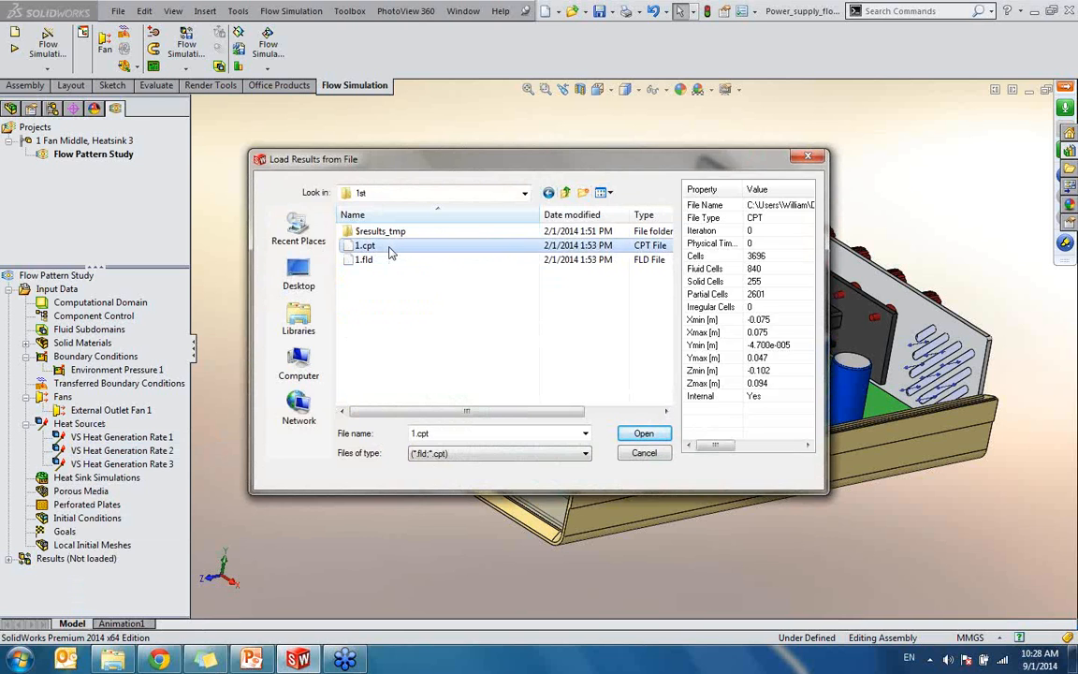
double_click(390, 247)
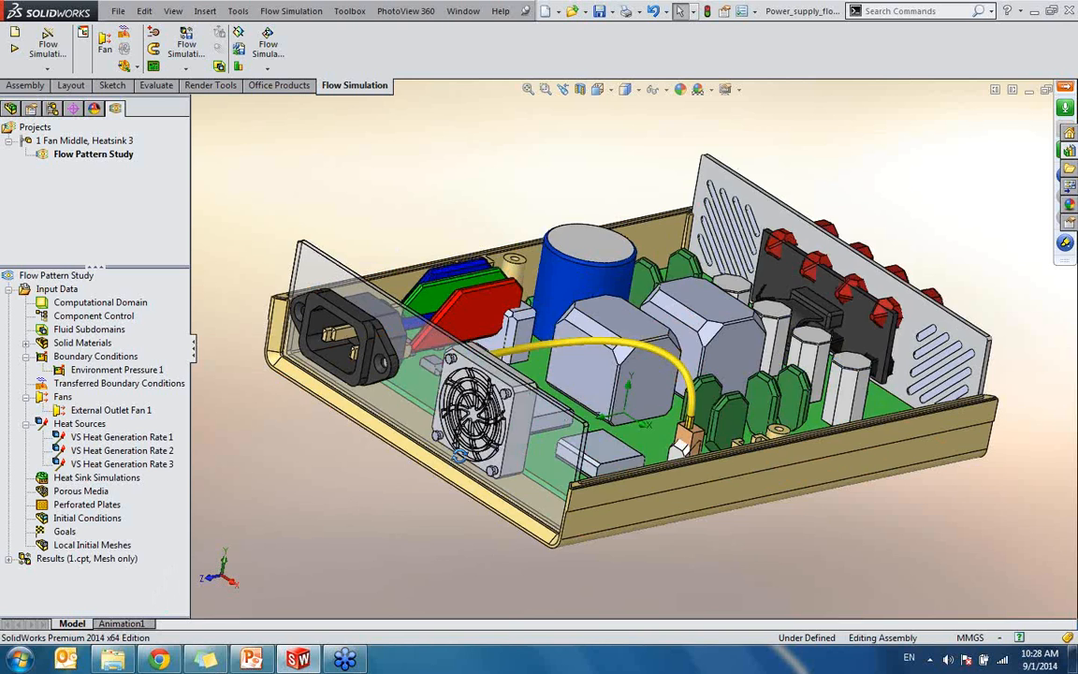
- Expand the loaded results and show the Cut Plot meshing top plot on the enclosure
middle_drag(460, 456, 451, 478)
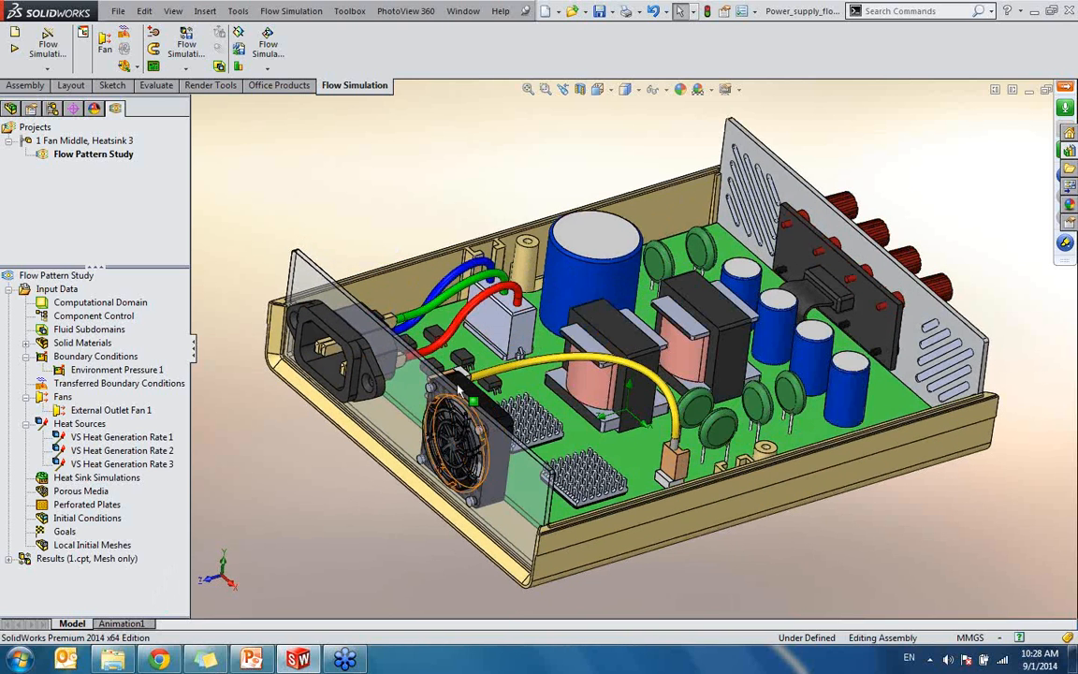
click(9, 560)
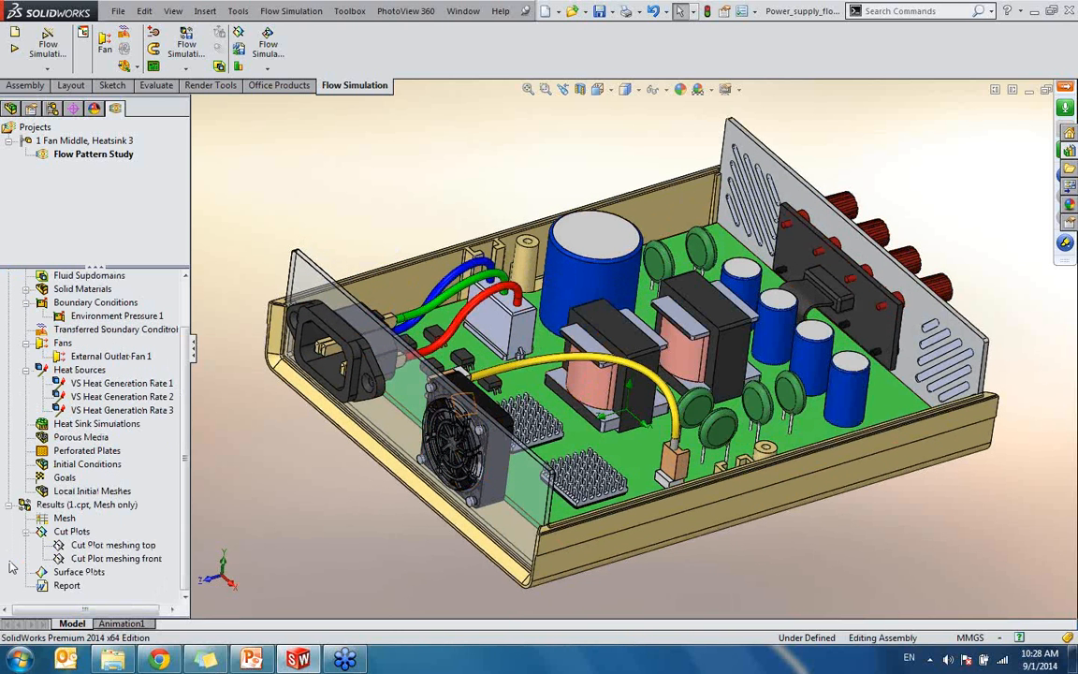
right_click(99, 547)
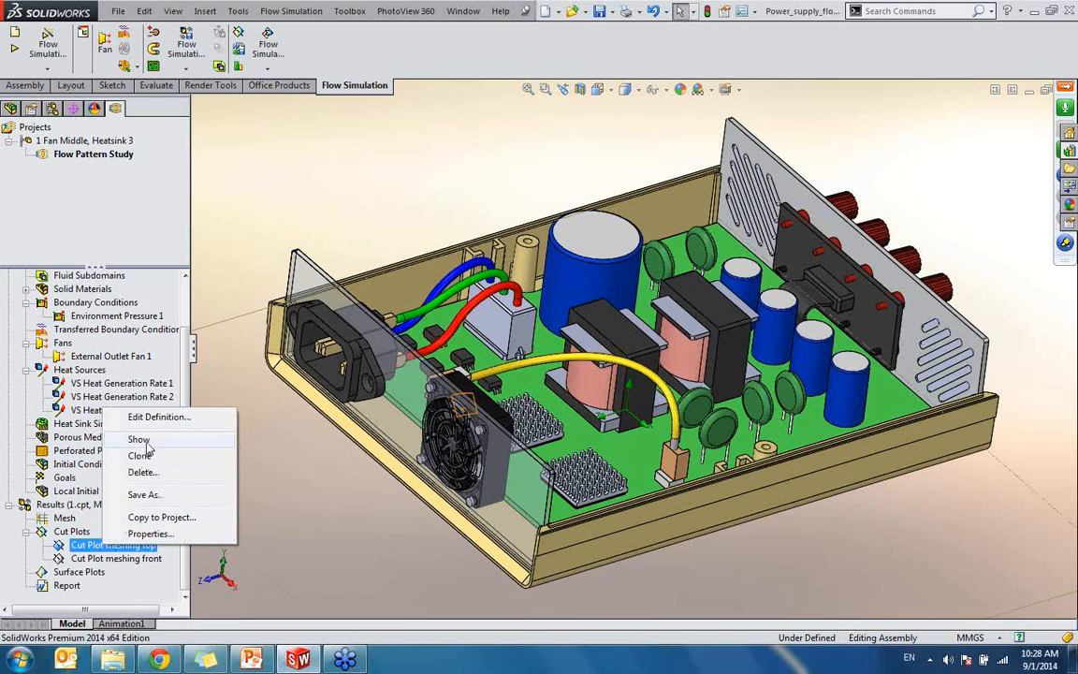
click(145, 443)
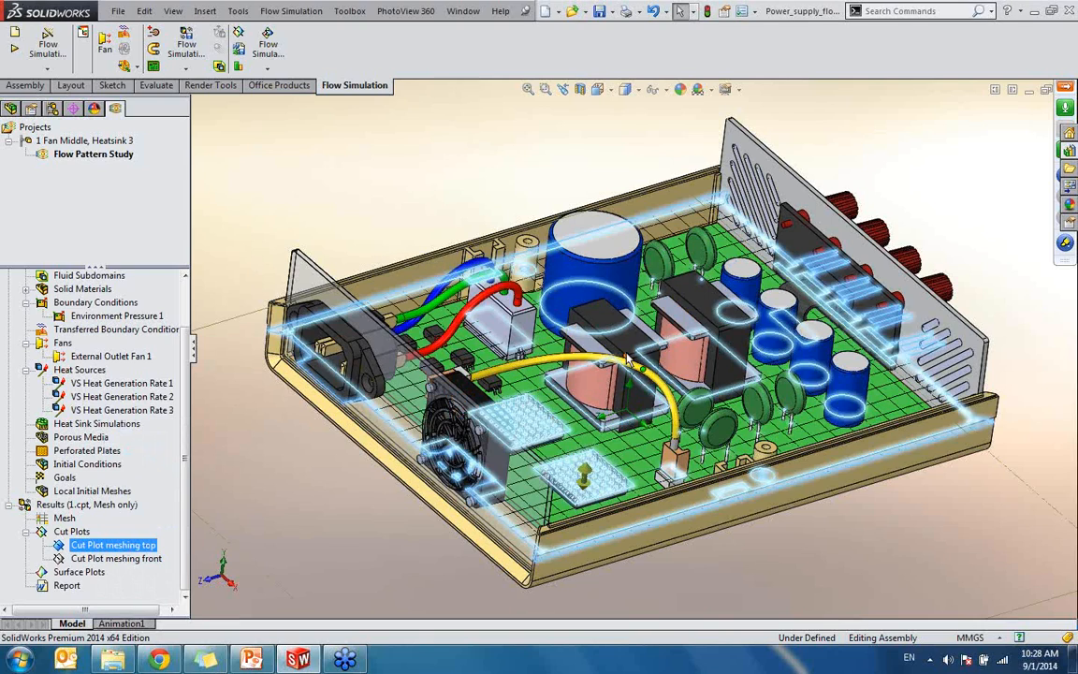
- Examine the mesh cut plot in the Top view, looking closely at the cells around the board components
middle_drag(629, 375, 628, 516)
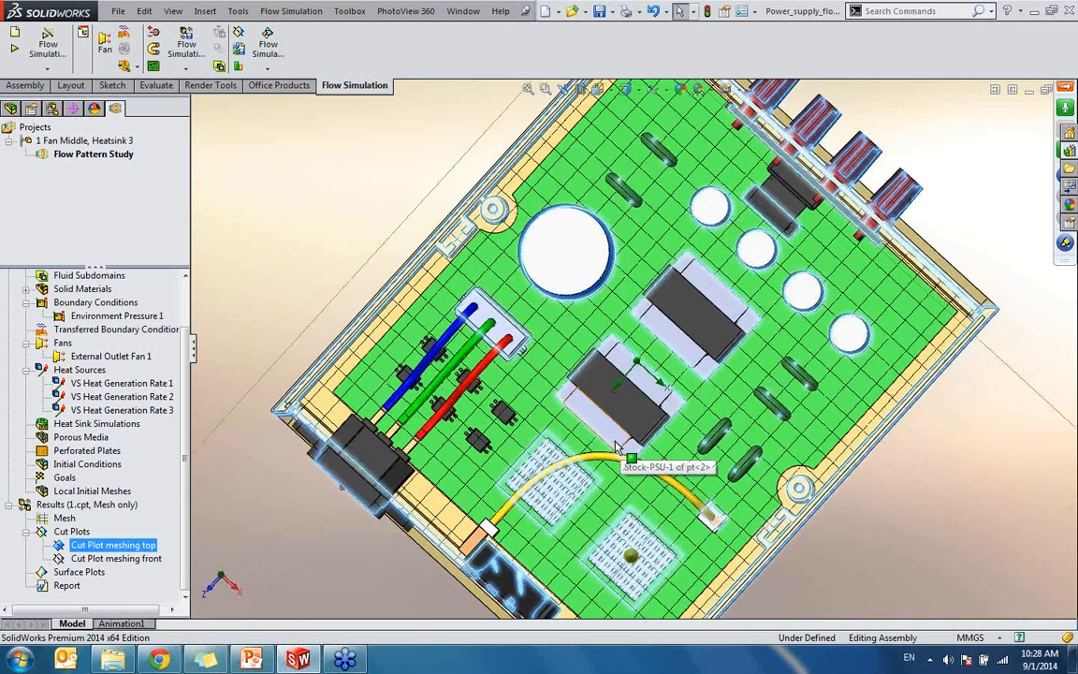
key(ctrl+5)
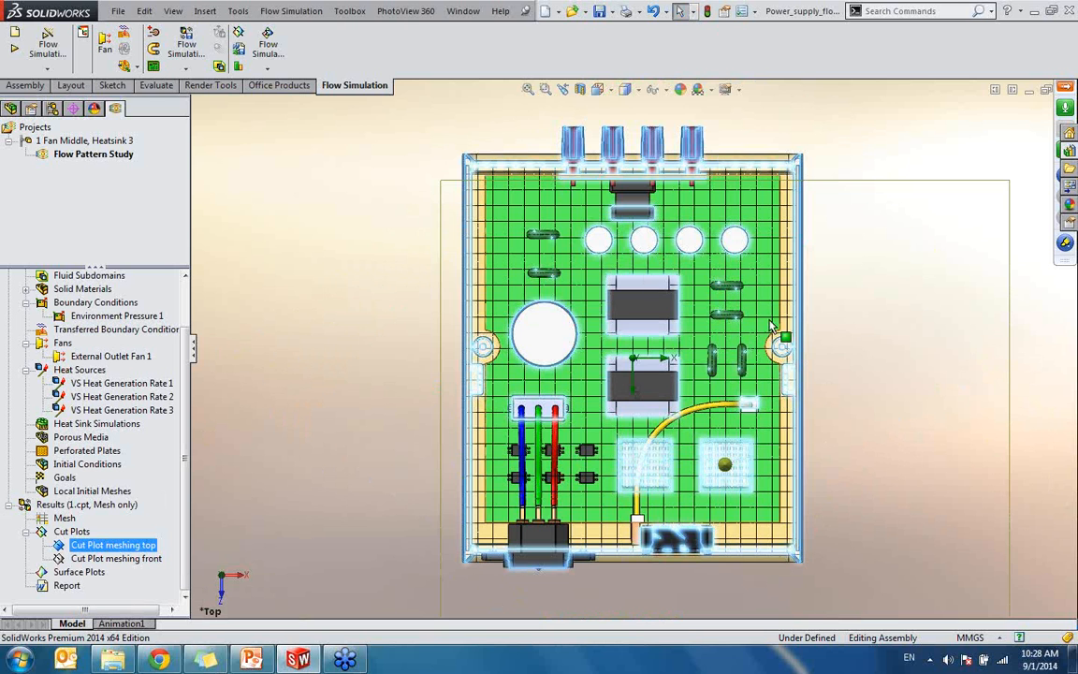
scroll(590, 286, down, 2)
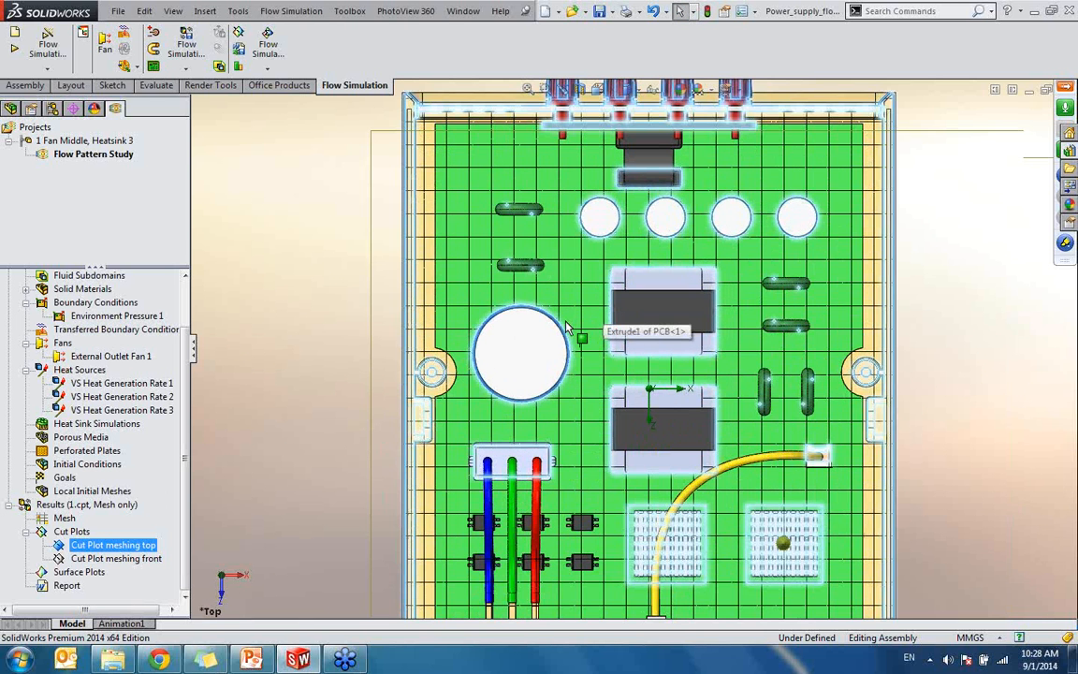
scroll(566, 328, down, 2)
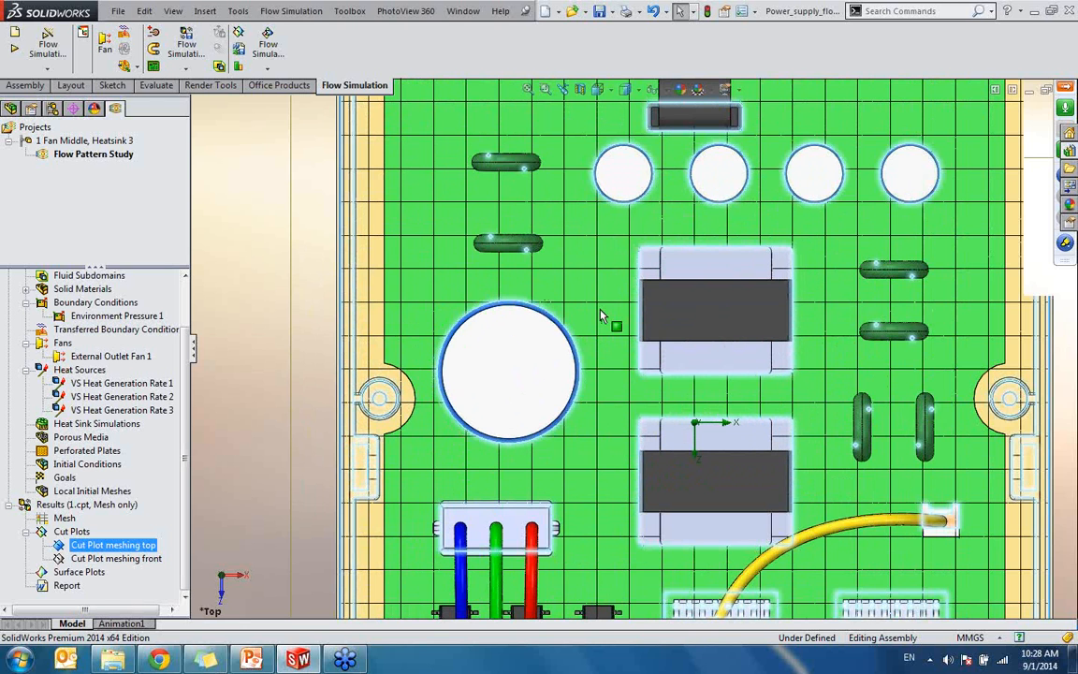
scroll(655, 299, up, 3)
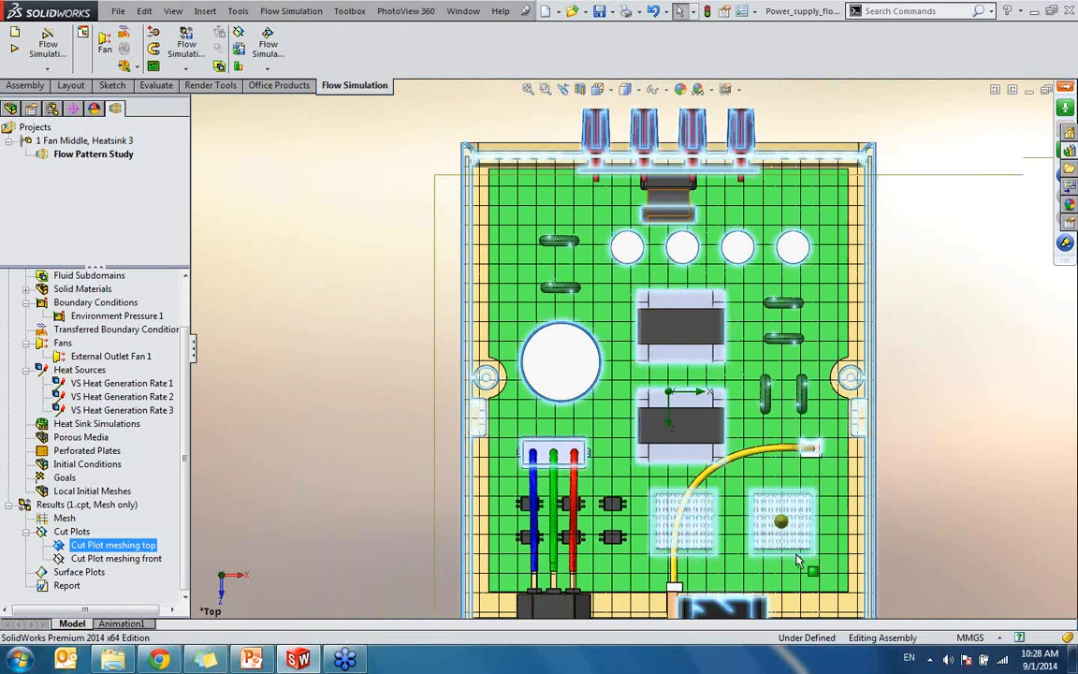
scroll(925, 499, up, 1)
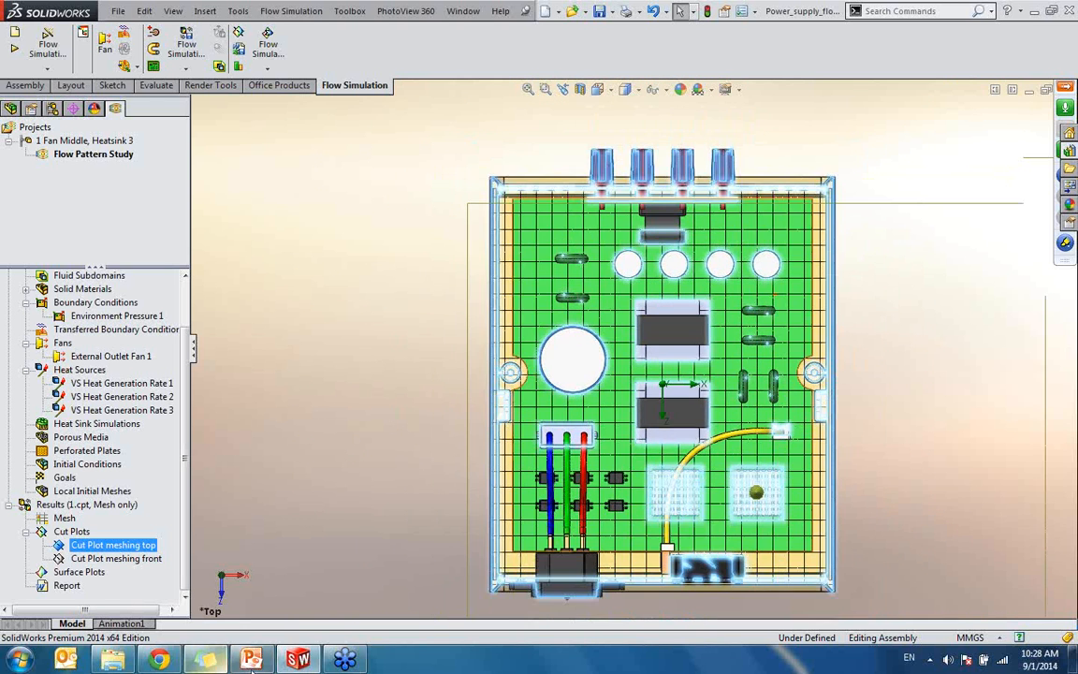
- Switch to PowerPoint to point out Remesh on the Today's Agenda slide, and return to SolidWorks with the cut plot deselected
click(258, 652)
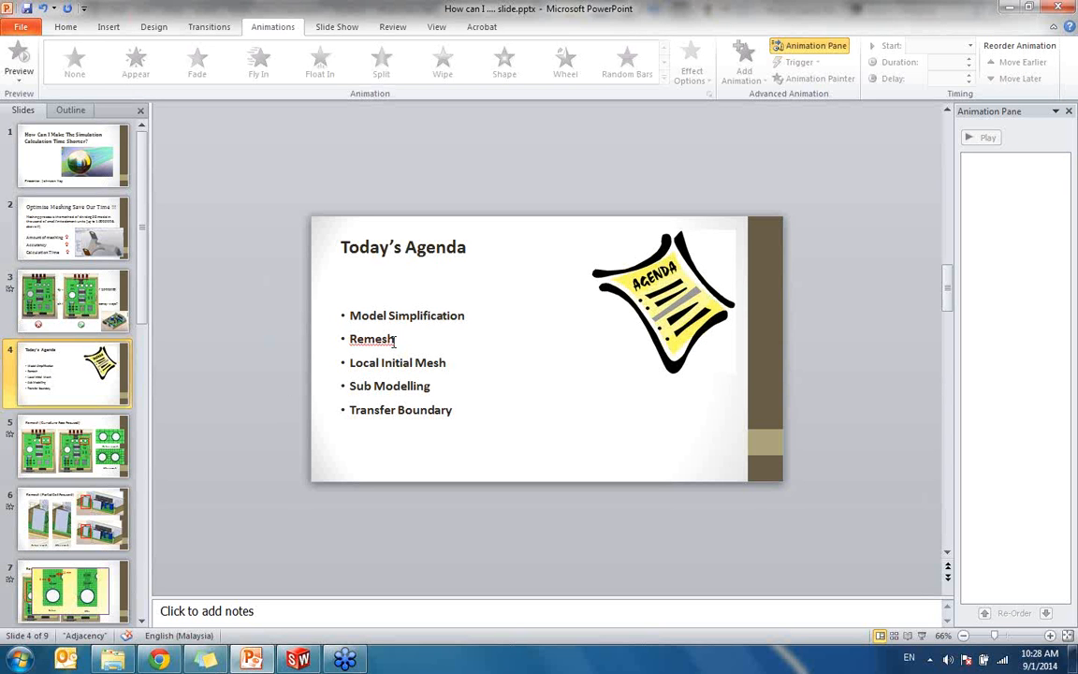
drag(394, 341, 353, 338)
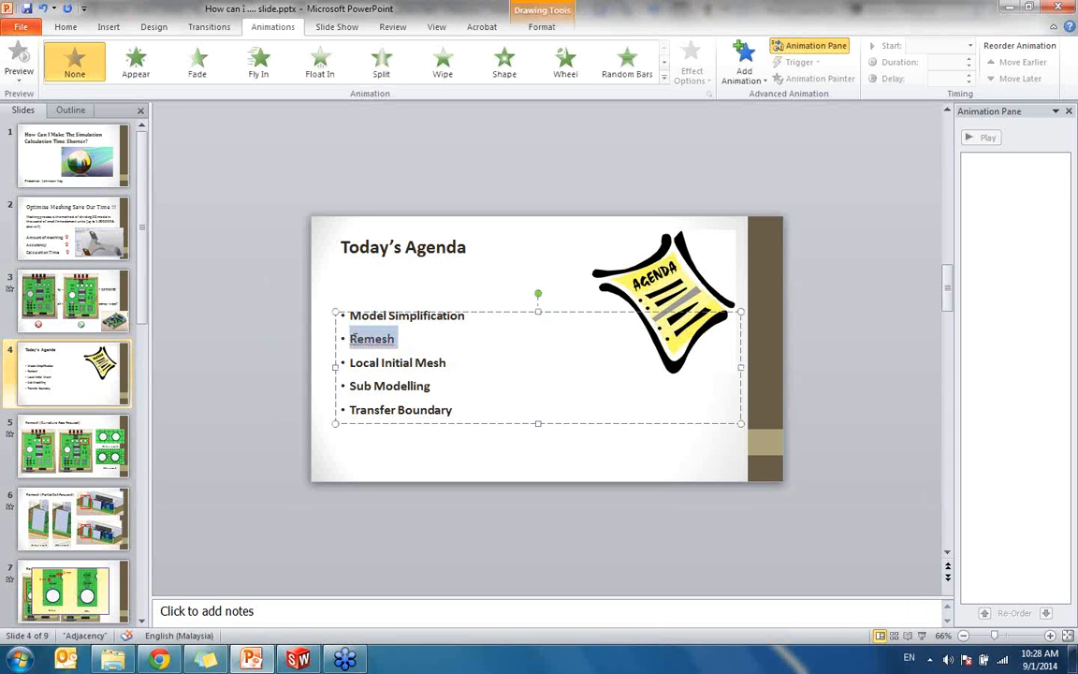
click(443, 570)
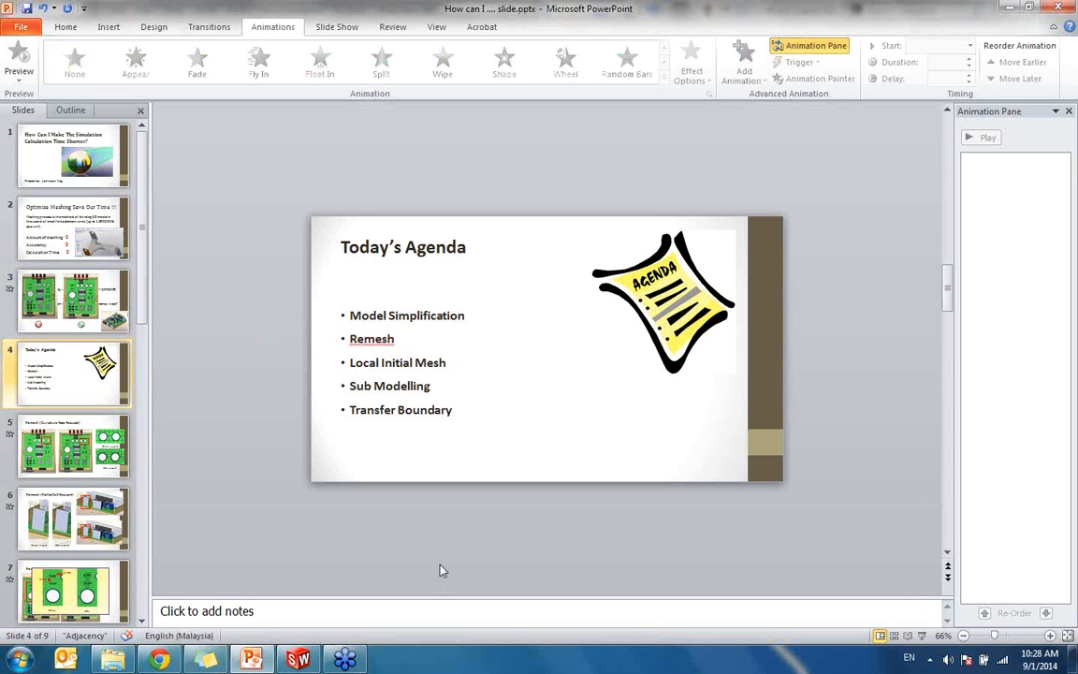
click(1009, 8)
click(932, 180)
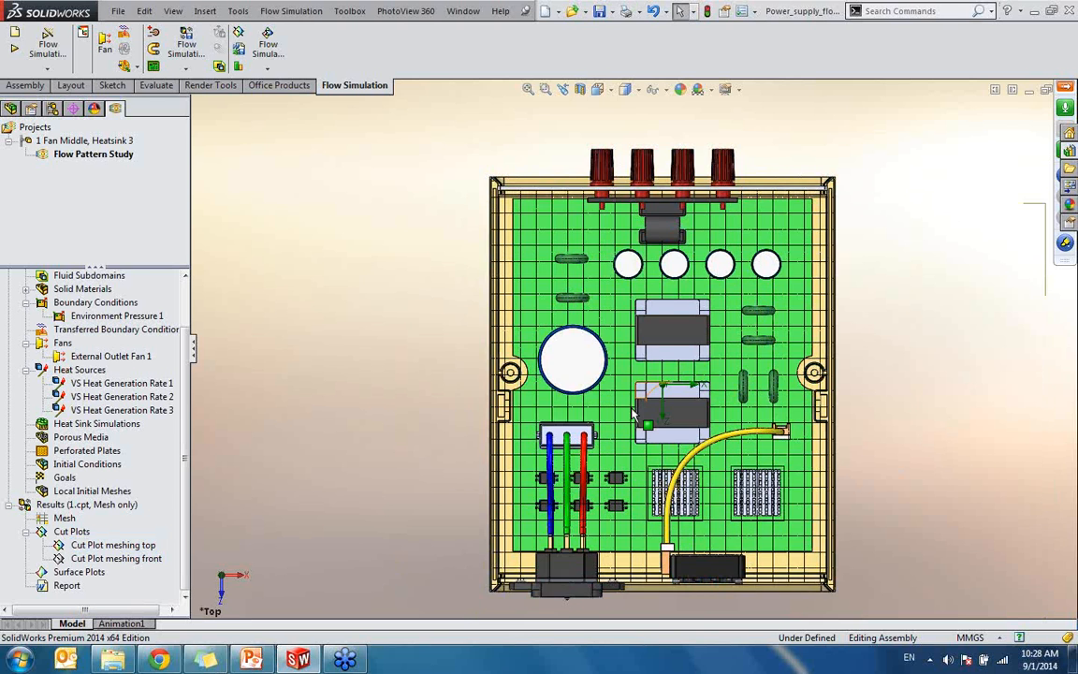
- Open the Initial Mesh settings and review the Basic Mesh, Solid/Fluid Interface, Refining Cells and Narrow Channels options
scroll(644, 418, down, 1)
middle_drag(607, 456, 583, 313)
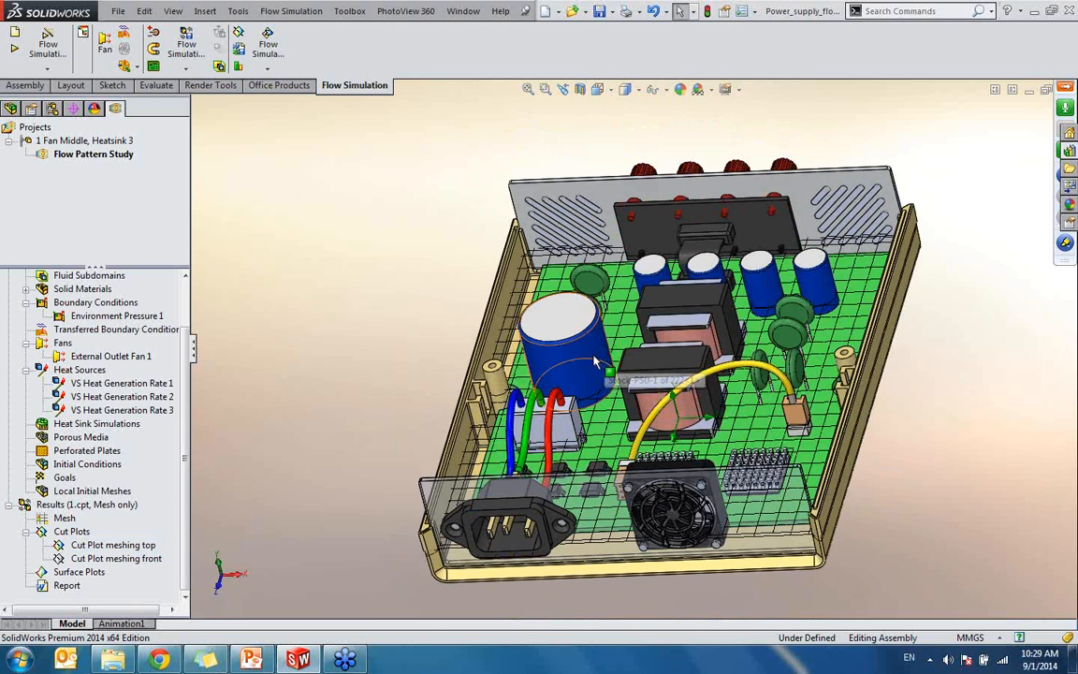
click(48, 70)
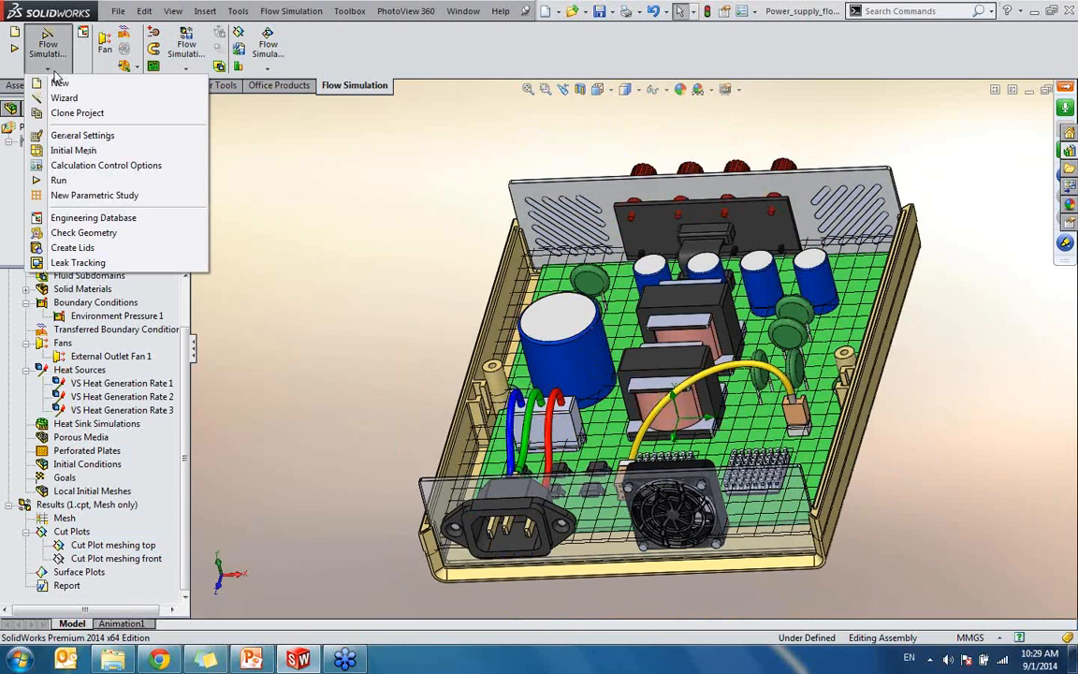
click(76, 147)
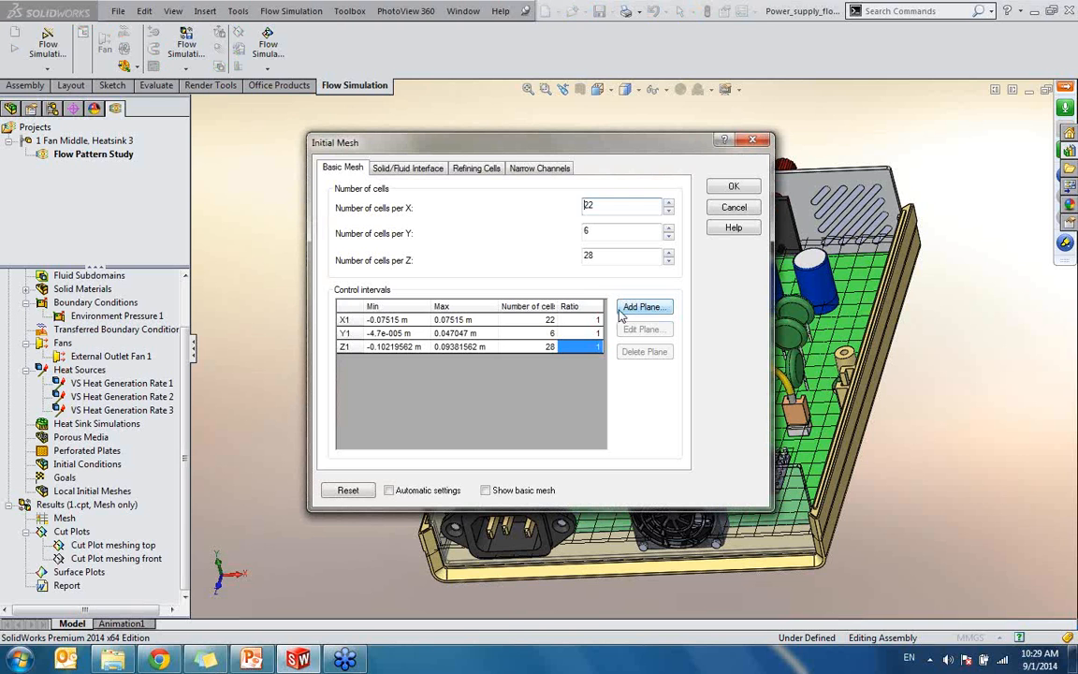
click(351, 169)
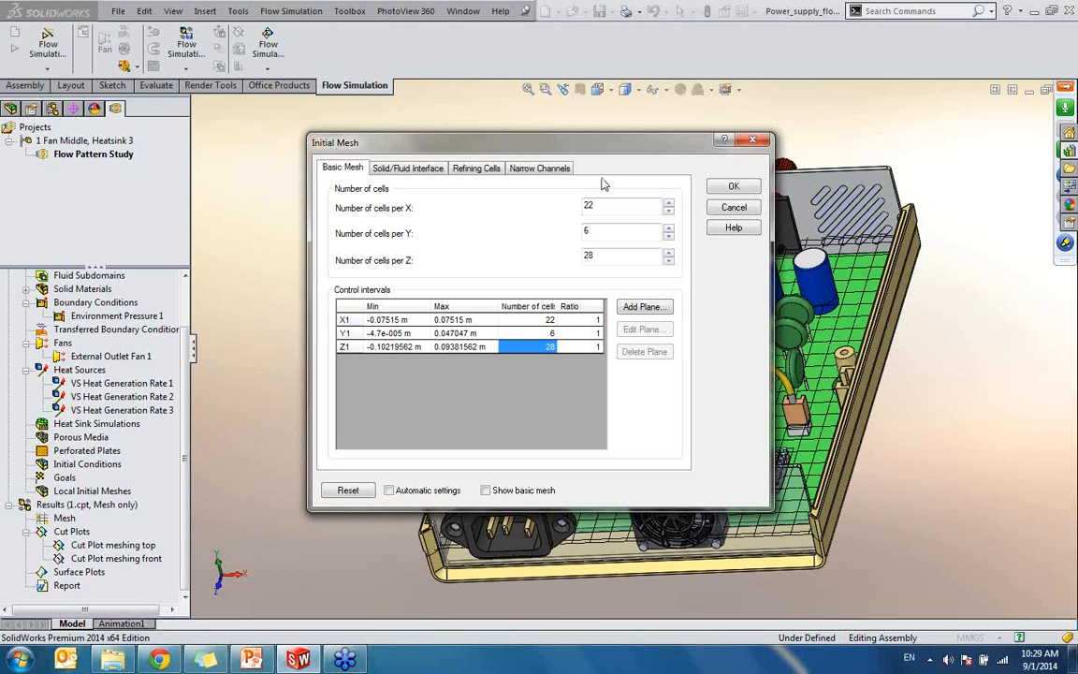
click(412, 171)
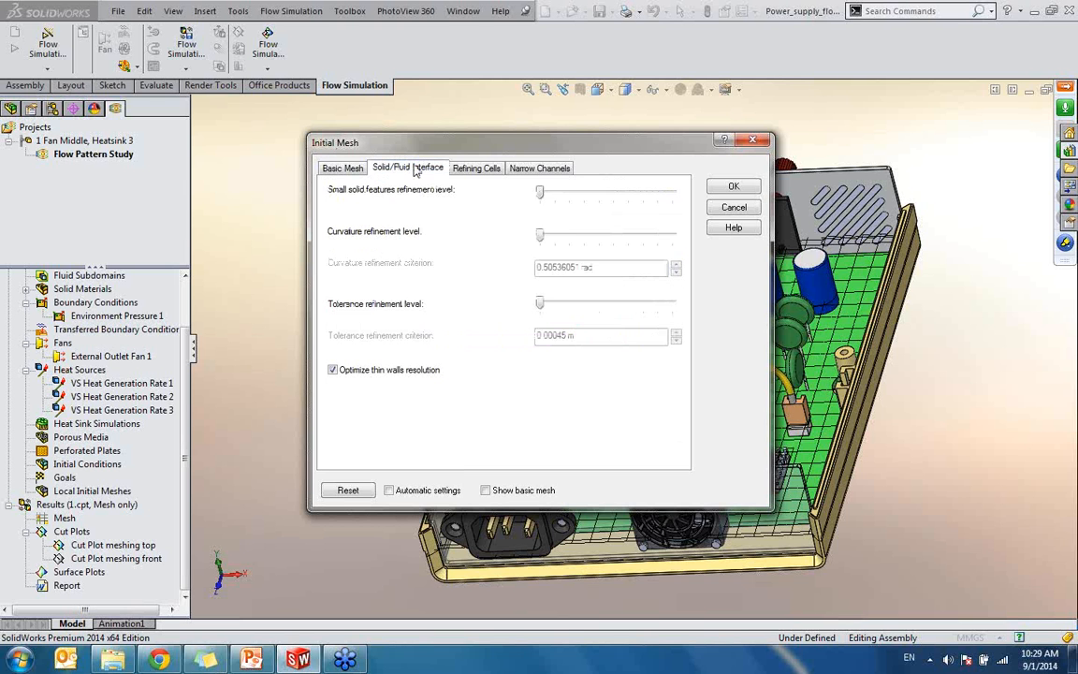
click(479, 168)
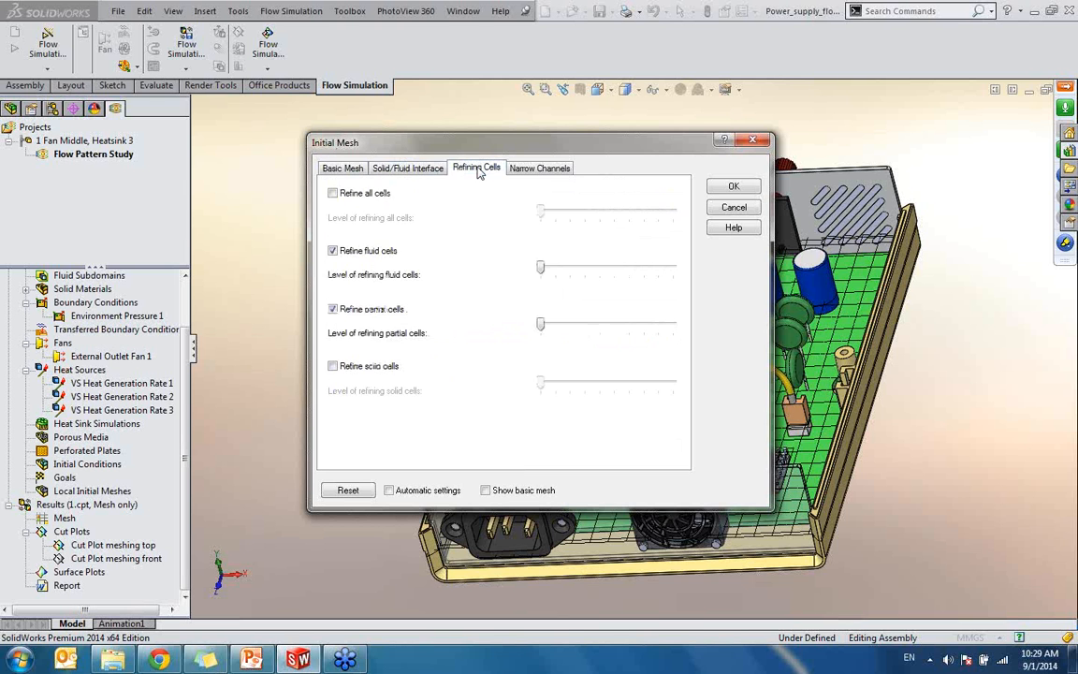
click(533, 170)
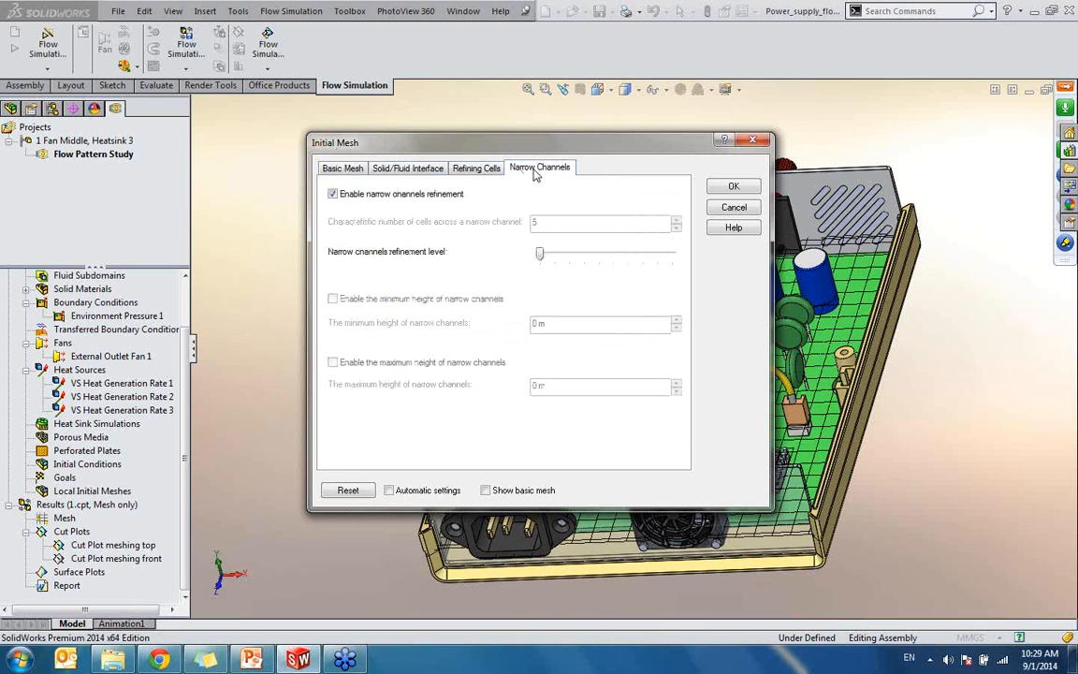
click(423, 170)
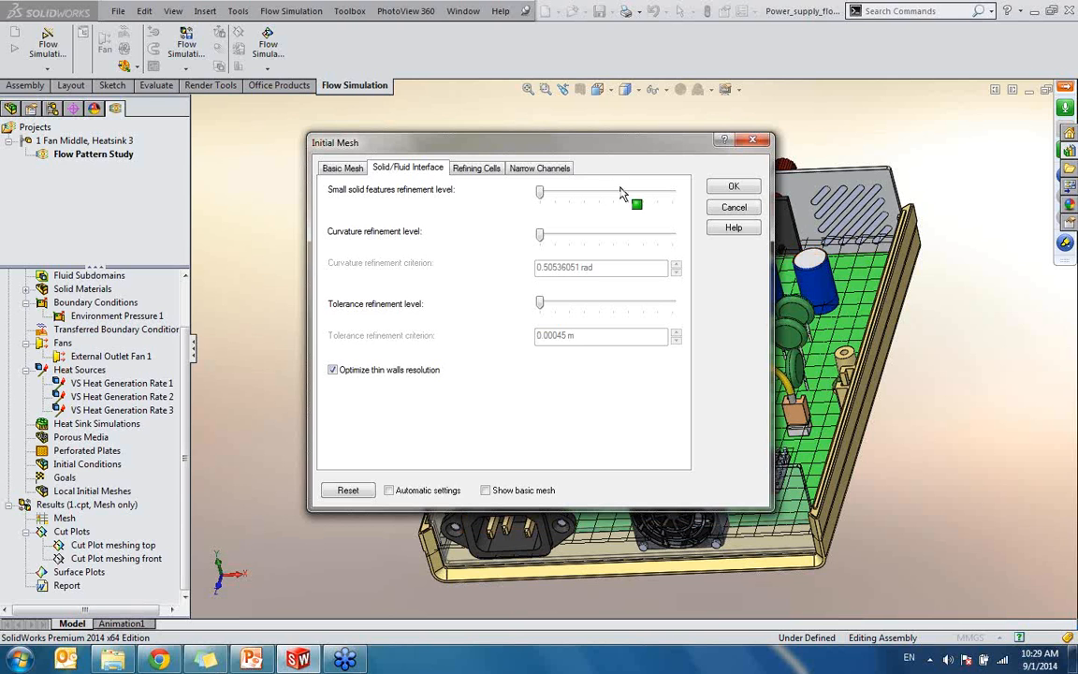
- Set the curvature refinement level to 2 and point out the large cylindrical capacitor it applies to
drag(599, 142, 235, 163)
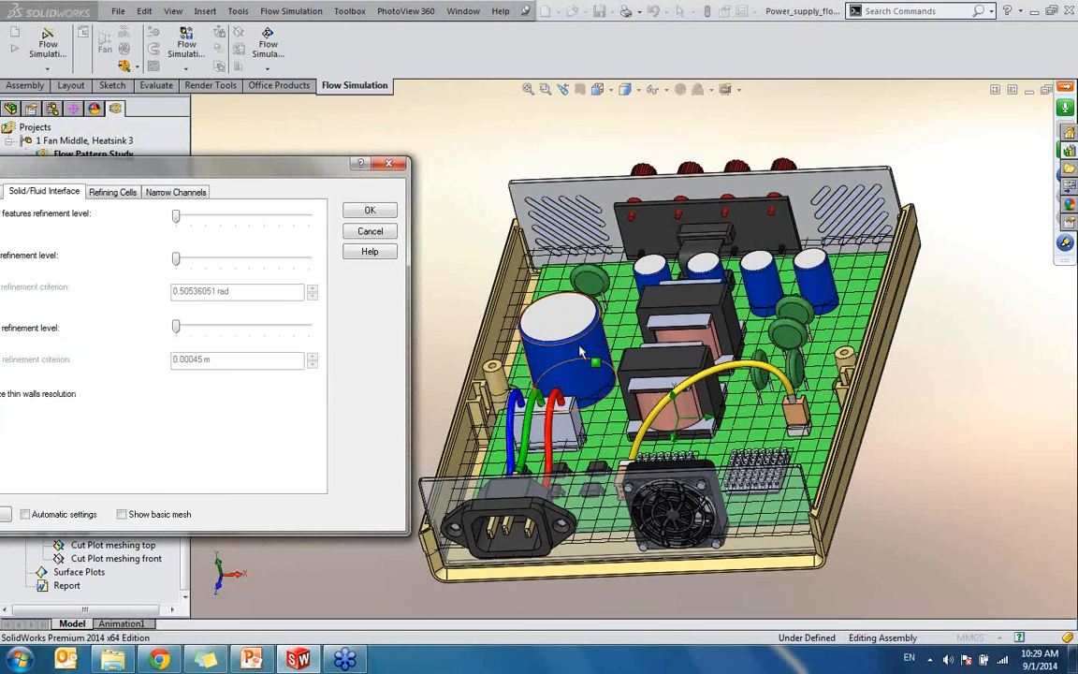
drag(280, 166, 552, 167)
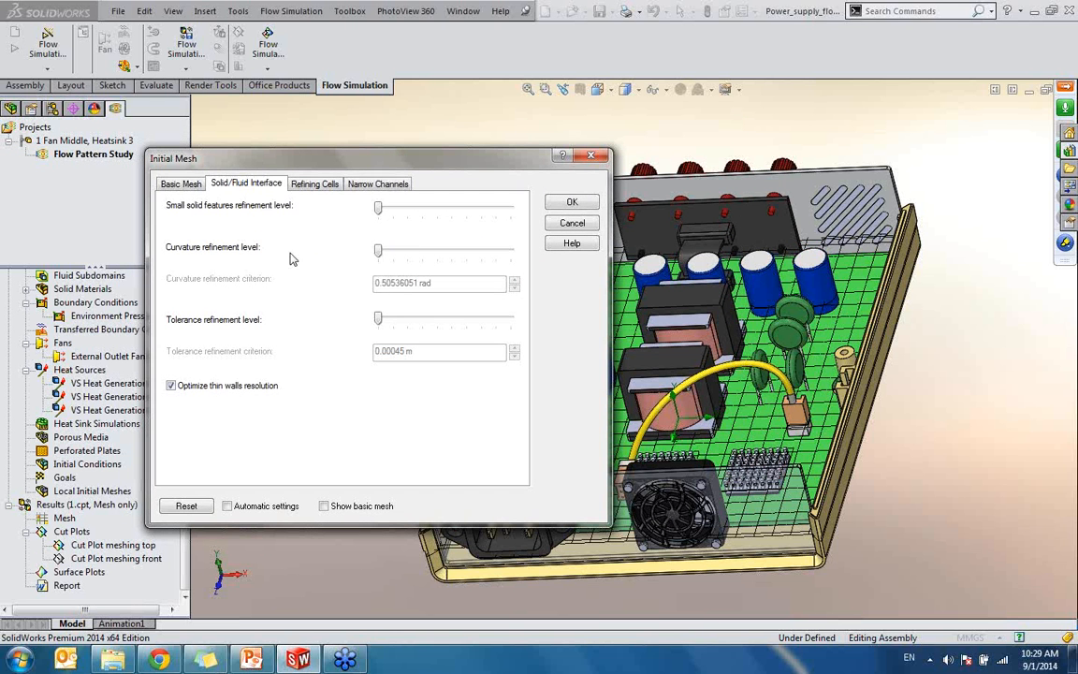
mouse_move(383, 253)
drag(384, 253, 409, 251)
drag(465, 170, 160, 180)
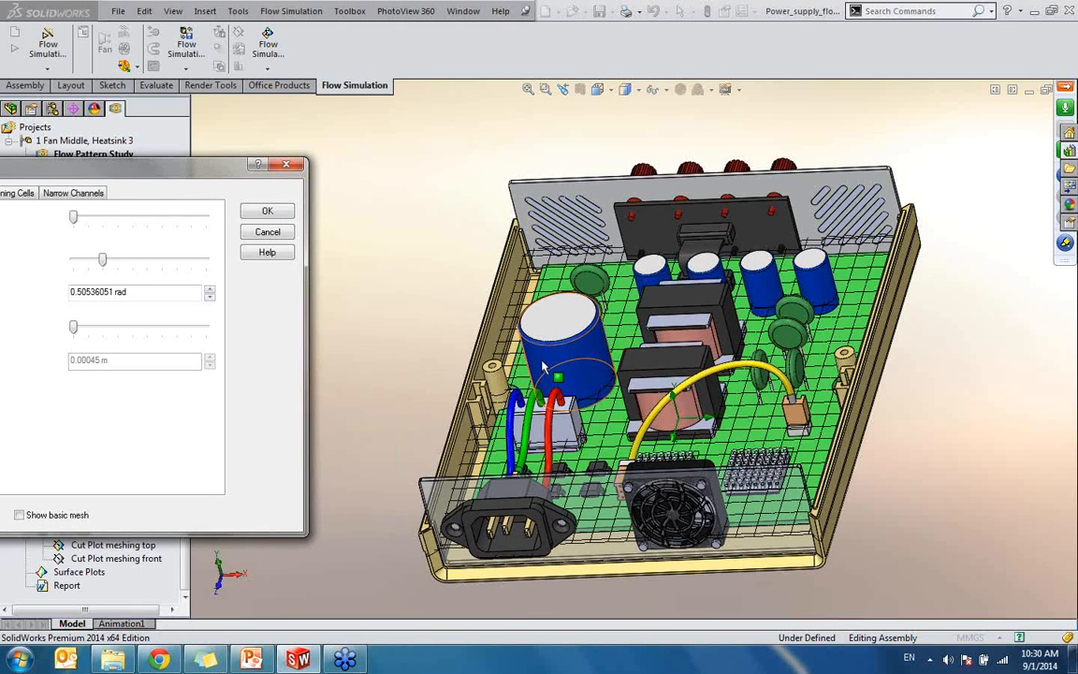
drag(220, 170, 582, 182)
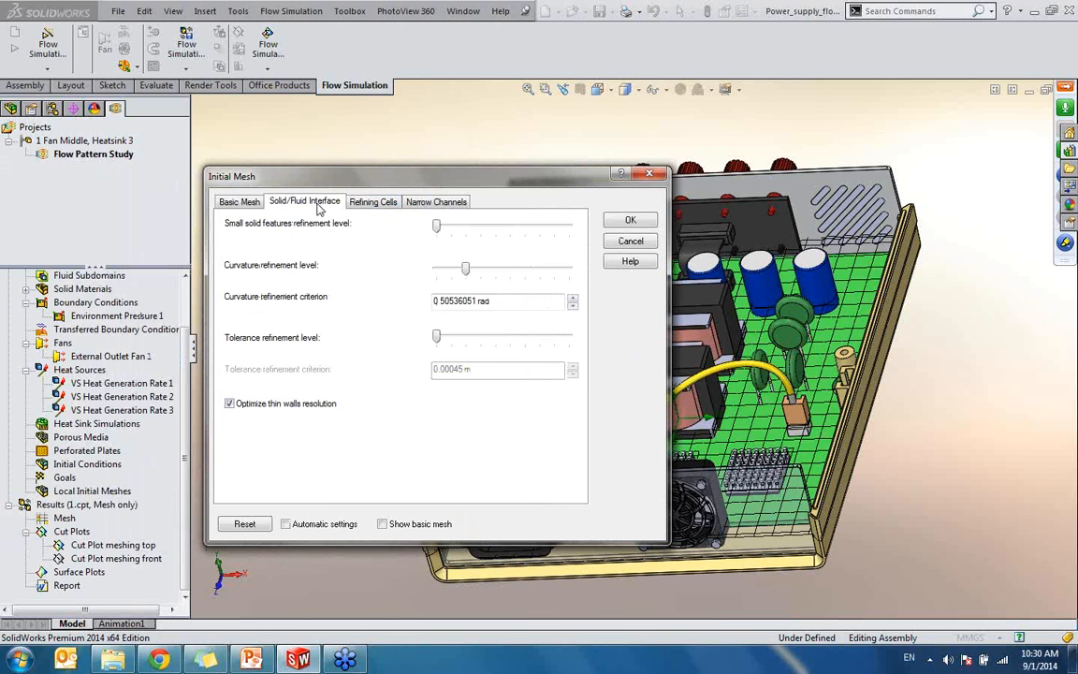
drag(377, 173, 122, 197)
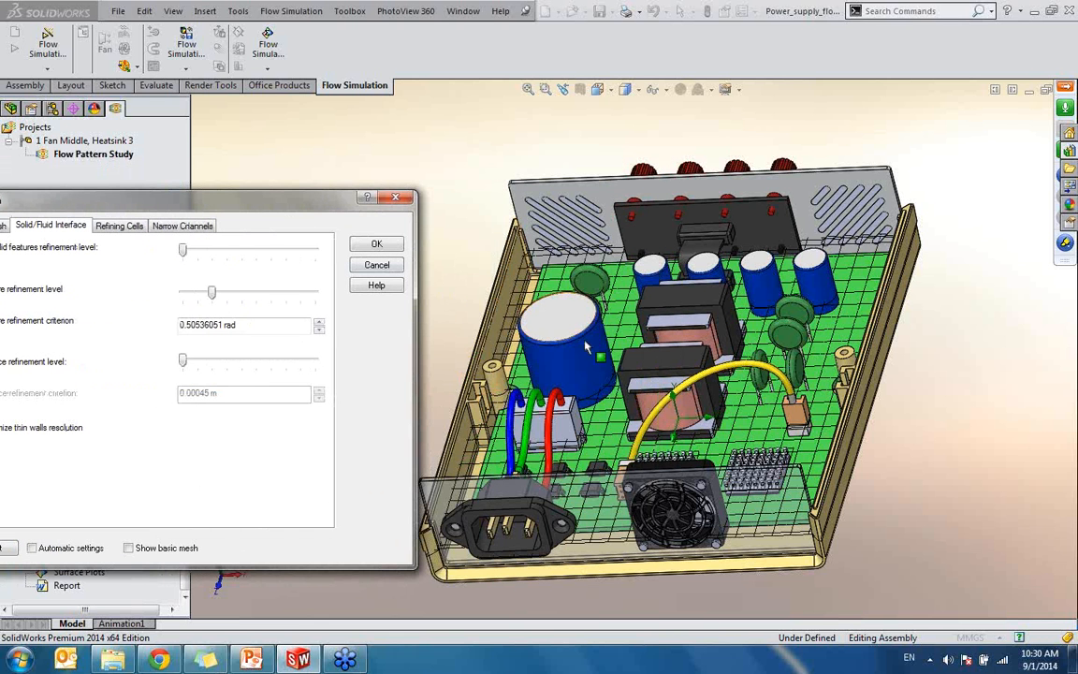
drag(193, 208, 492, 197)
- Turn off refinement of fluid cells and partial cells in the Initial Mesh settings
click(414, 213)
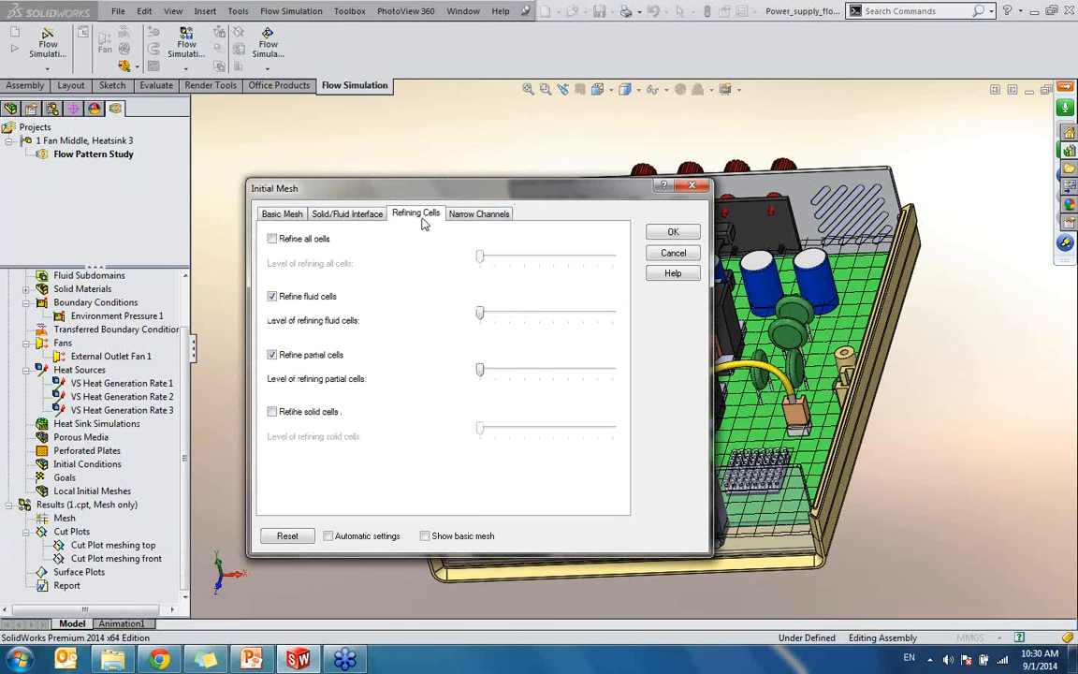
click(272, 296)
click(272, 355)
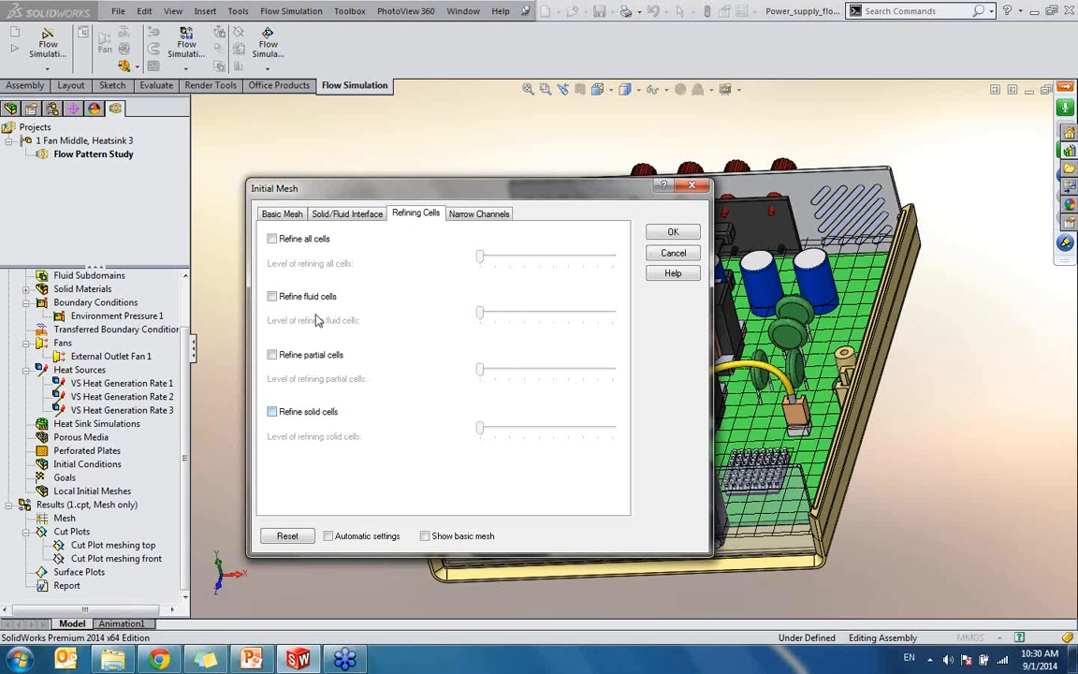
drag(499, 185, 424, 221)
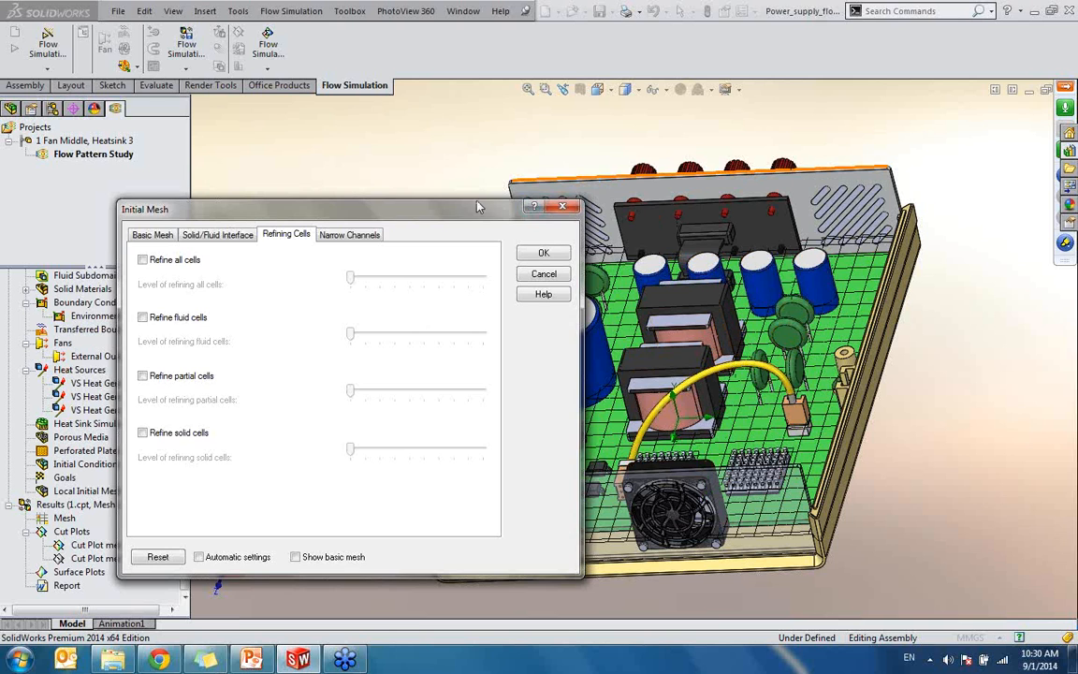
drag(456, 217, 590, 168)
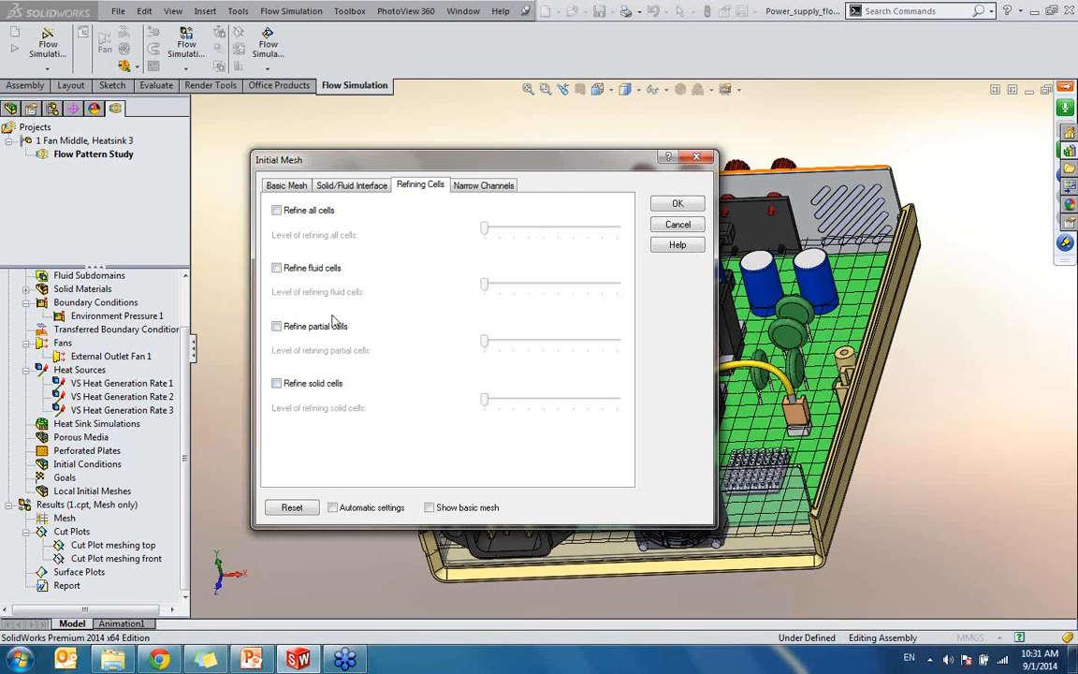
drag(590, 171, 401, 178)
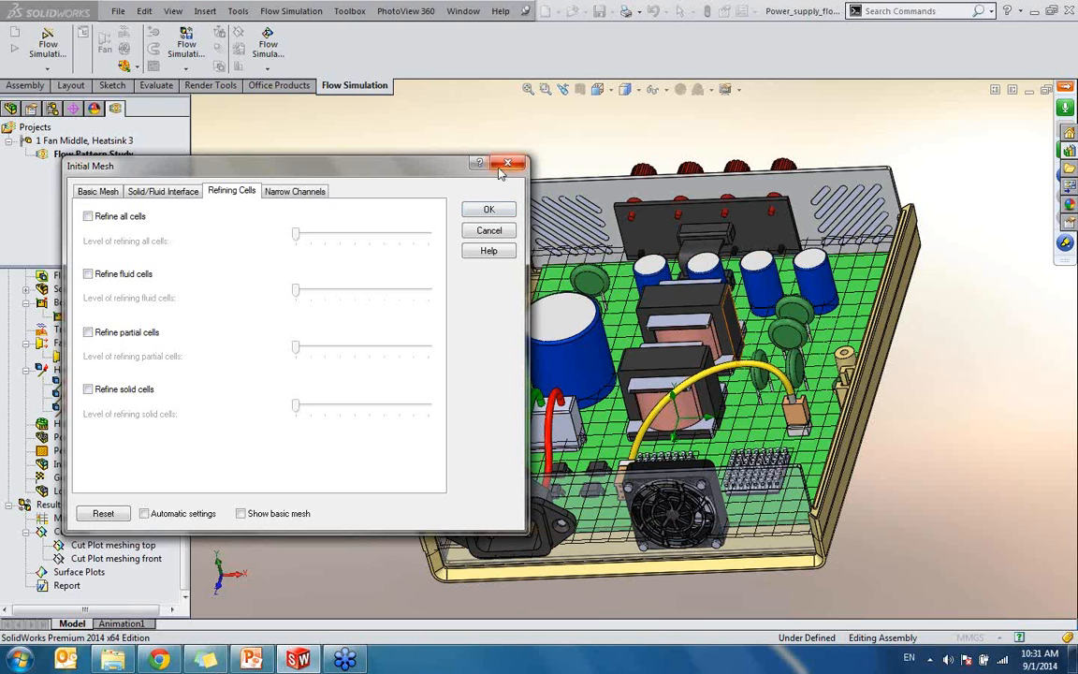
- Display the basic mesh, examine its cells around the enclosure and the large blue capacitor, and hide it again
click(240, 513)
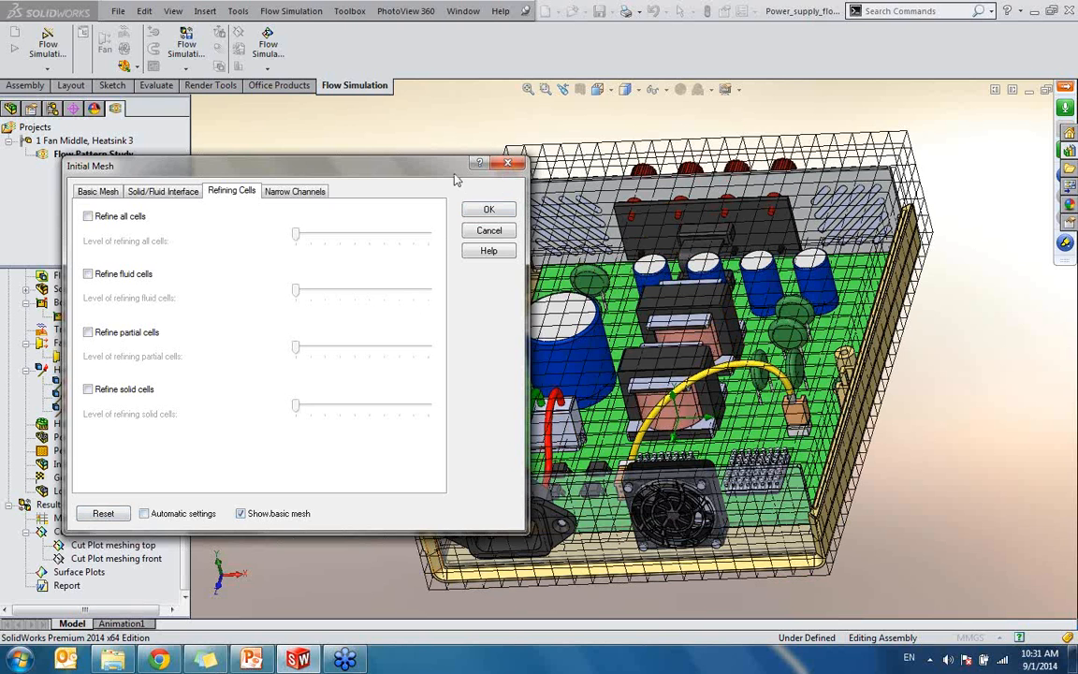
drag(456, 180, 212, 230)
middle_drag(547, 229, 602, 231)
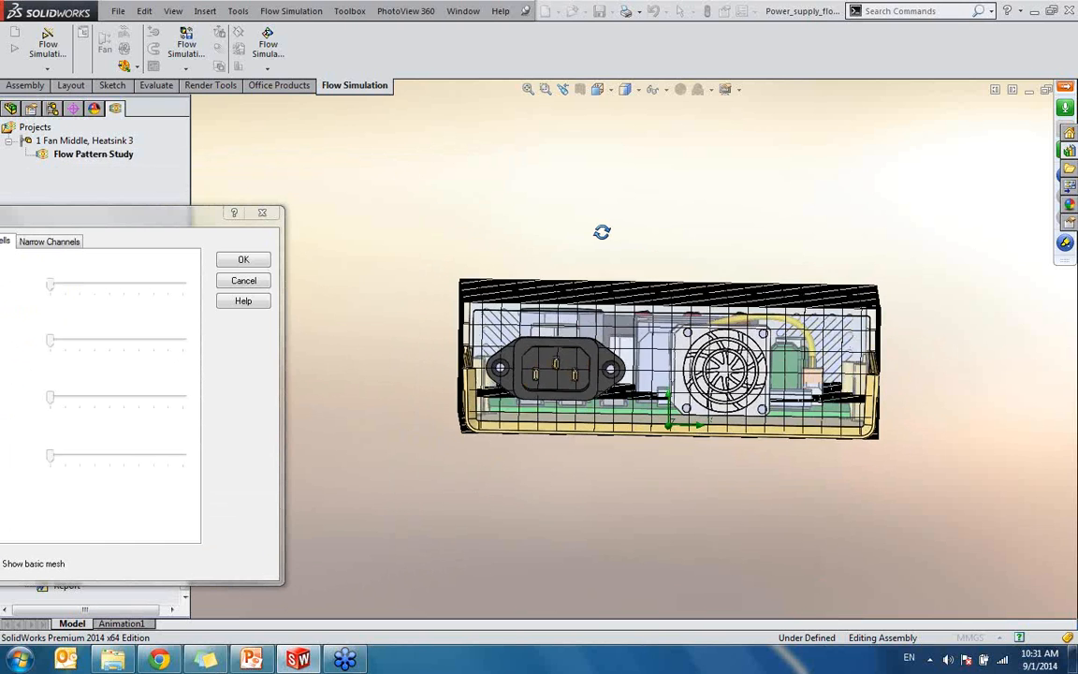
scroll(649, 356, down, 5)
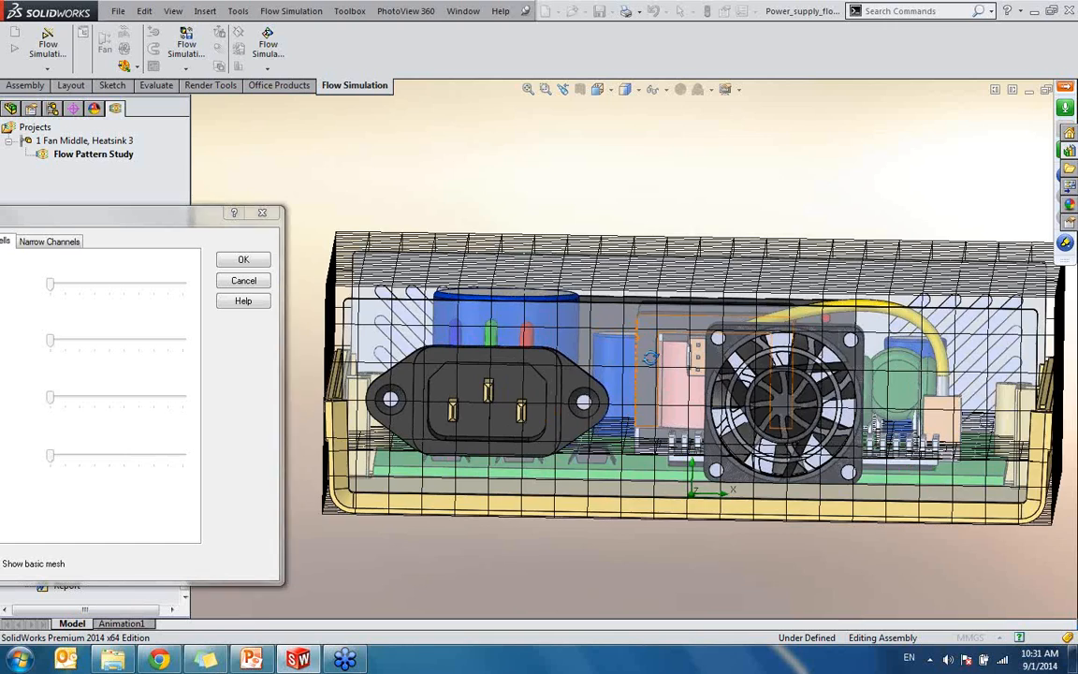
middle_drag(649, 356, 531, 450)
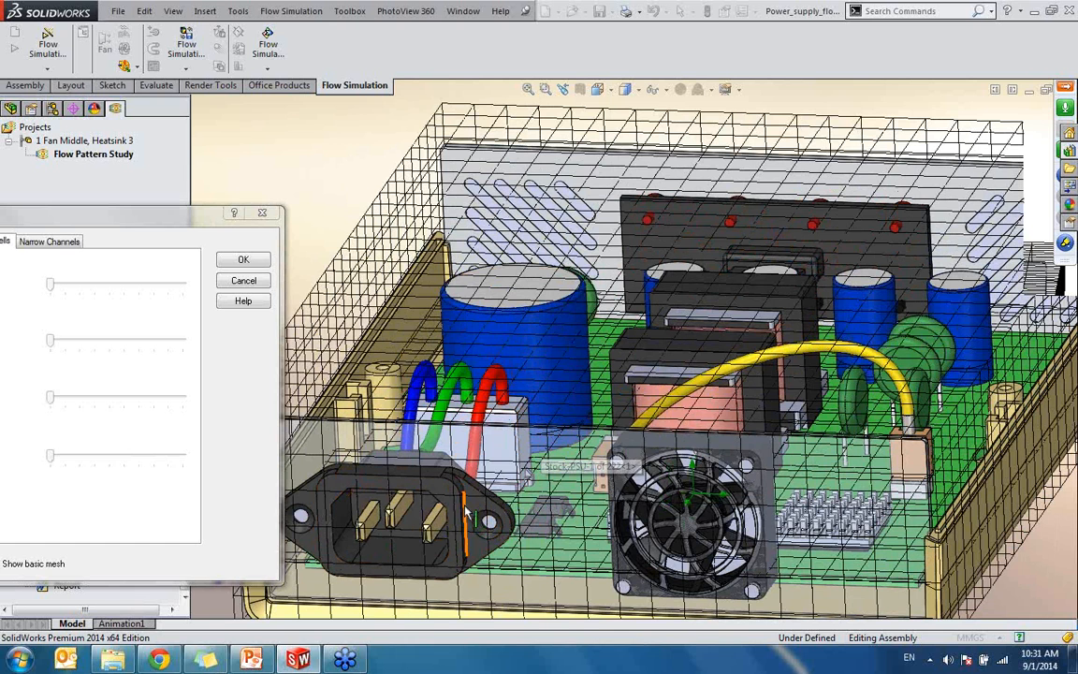
middle_drag(470, 521, 482, 560)
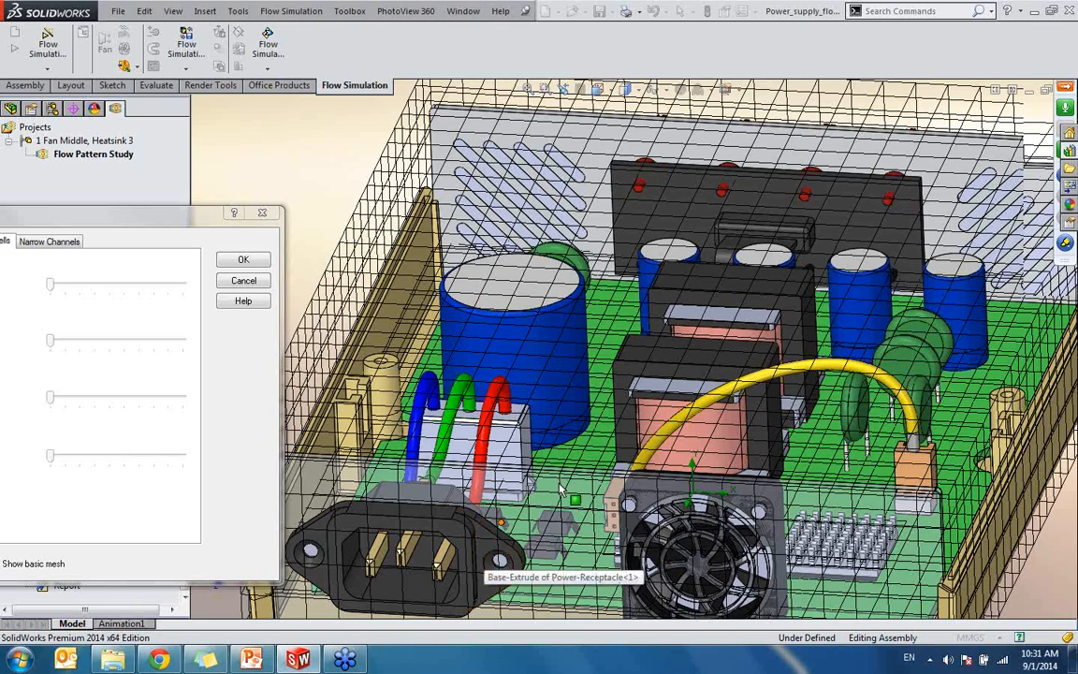
scroll(715, 411, up, 2)
scroll(510, 342, down, 6)
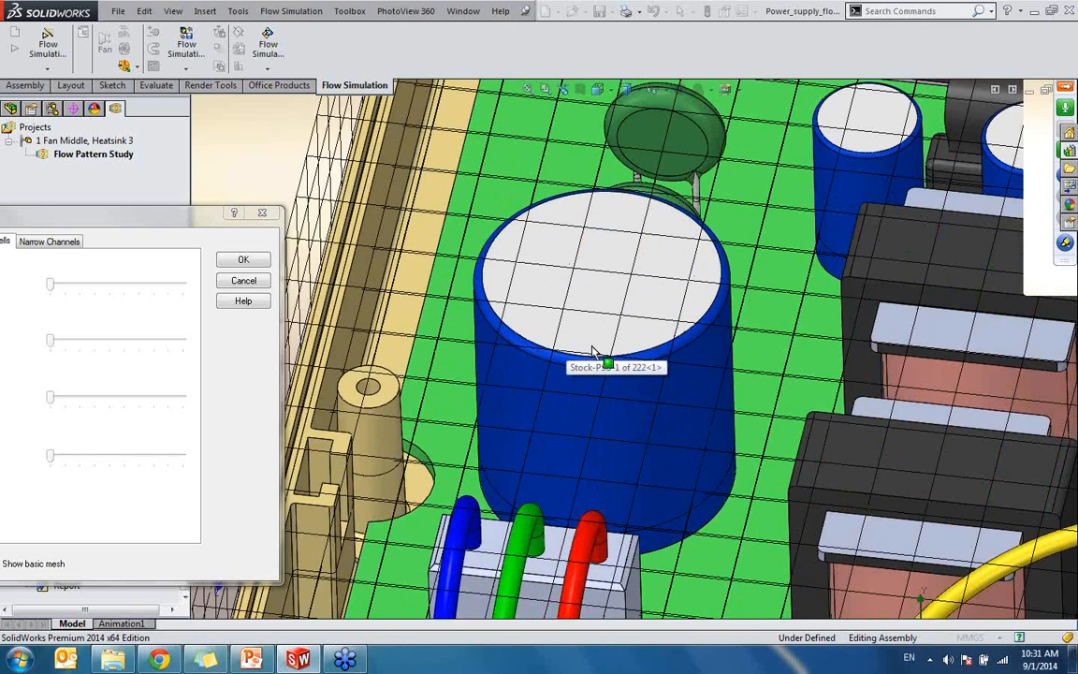
middle_drag(592, 352, 627, 387)
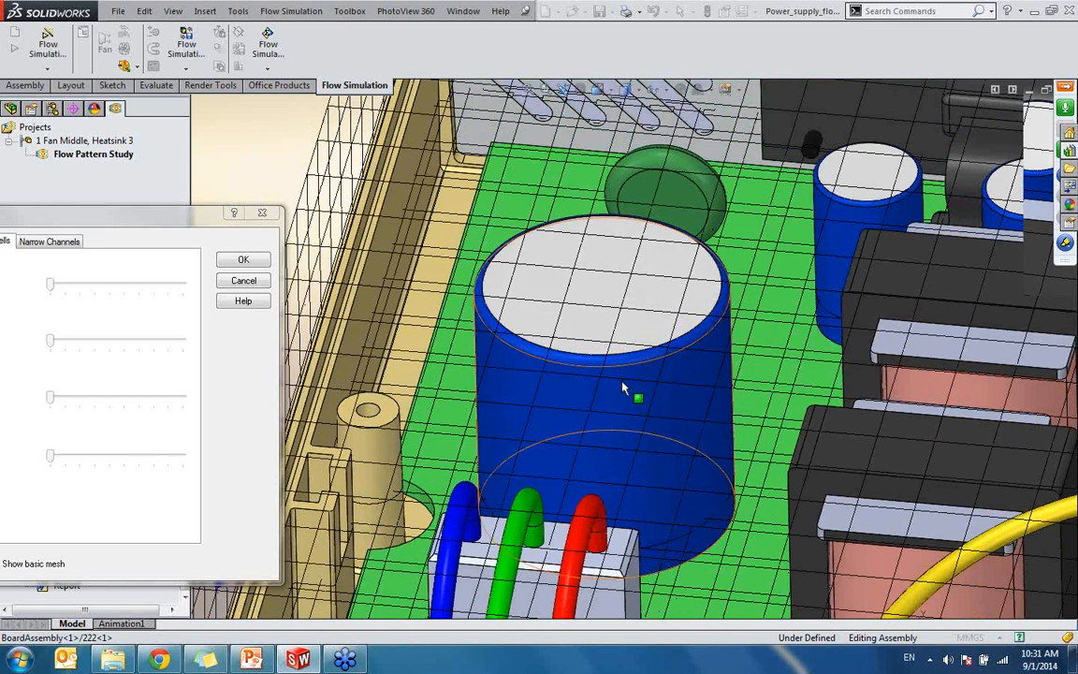
drag(180, 217, 484, 210)
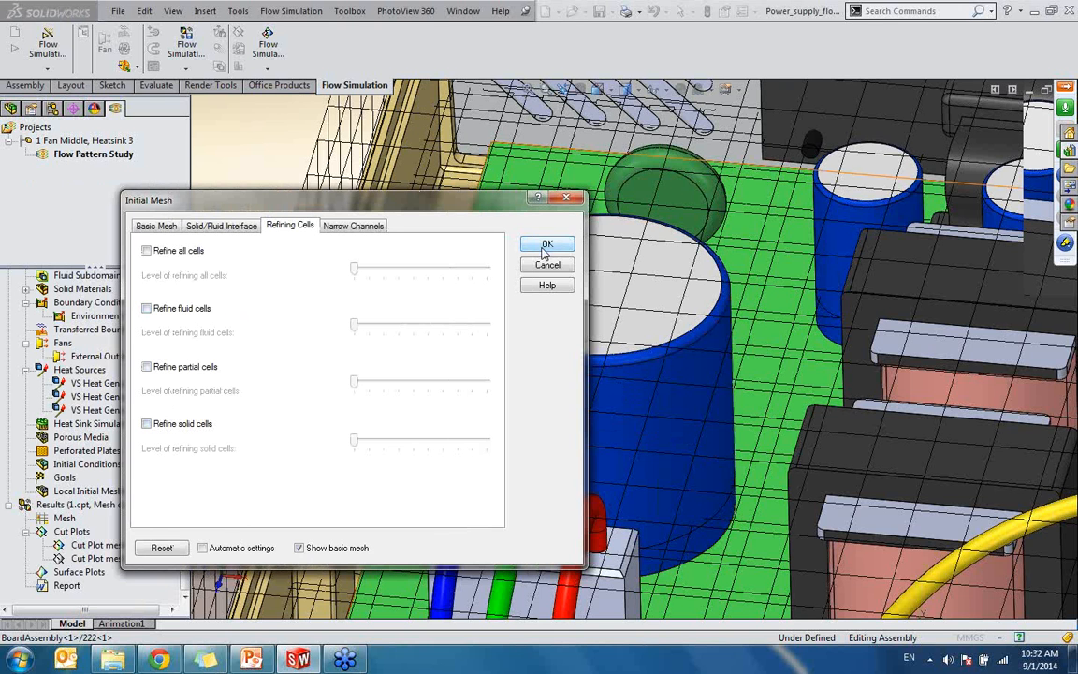
drag(455, 208, 597, 148)
click(259, 603)
- Try a small solid features refinement level of 4 and inspect the small components and the mounting post on the board
click(339, 175)
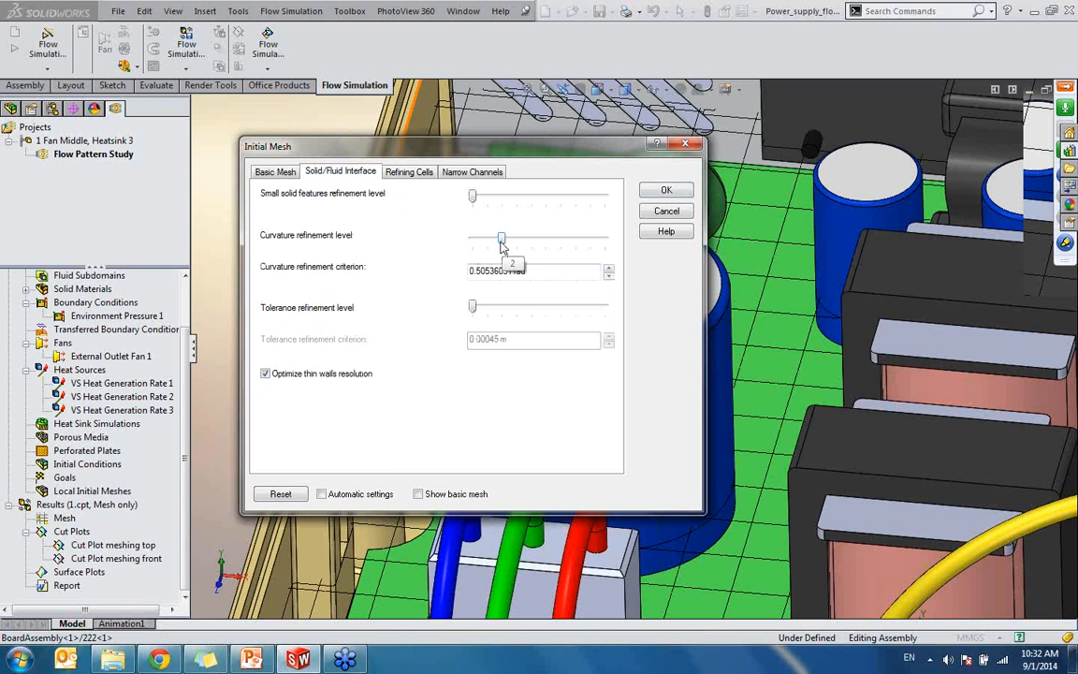
mouse_move(501, 240)
mouse_down()
mouse_move(470, 240)
mouse_move(501, 240)
mouse_up()
drag(472, 196, 529, 206)
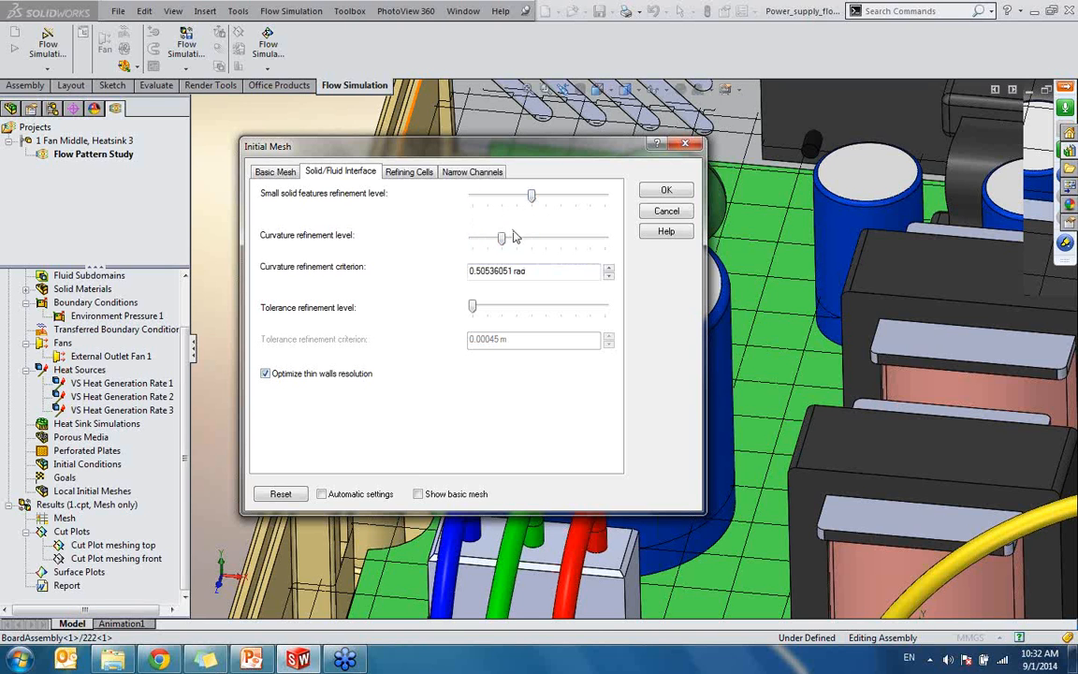
scroll(917, 457, up, 3)
scroll(917, 423, up, 2)
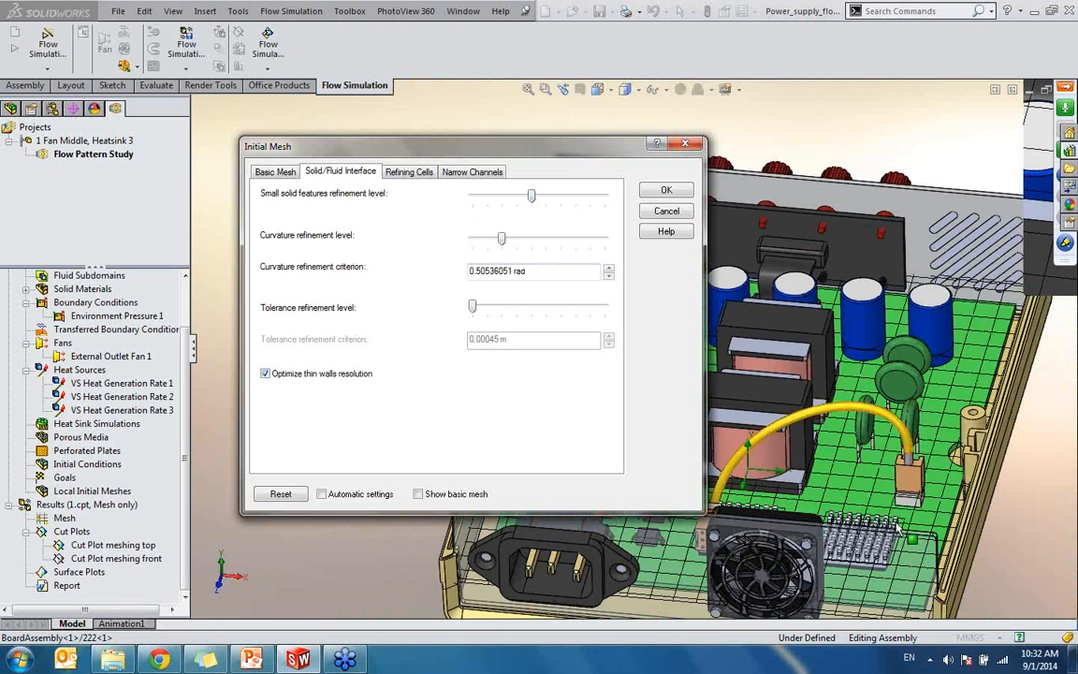
scroll(917, 433, down, 1)
scroll(913, 428, down, 1)
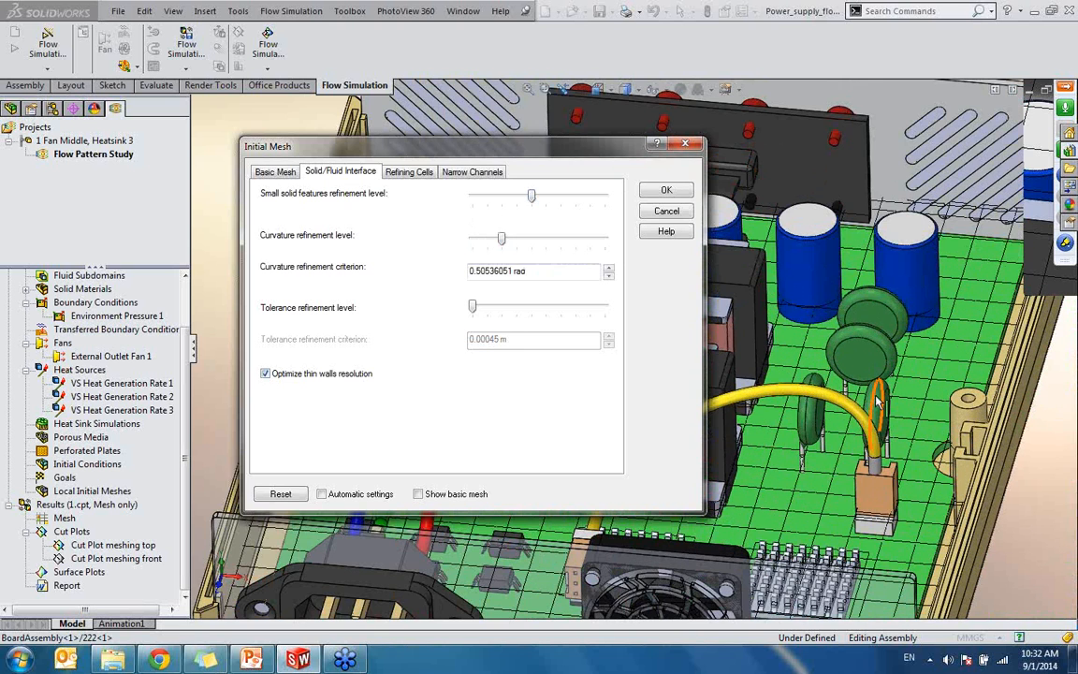
scroll(880, 400, down, 2)
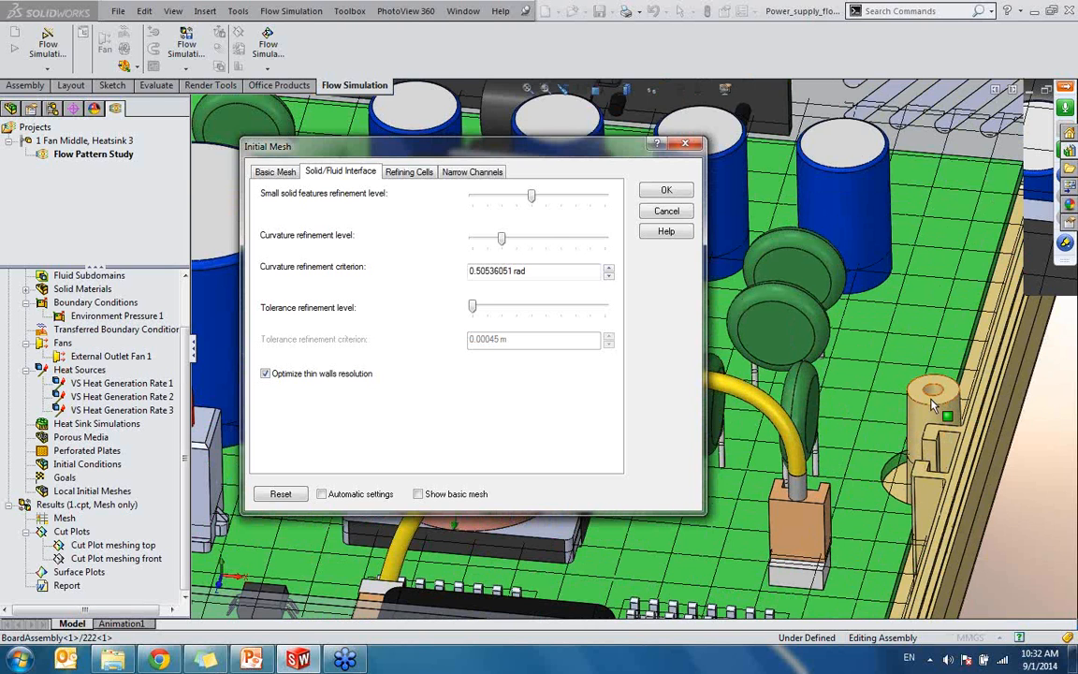
scroll(838, 358, up, 2)
- Set the small solid features refinement level to 2 and the curvature refinement level to 3, and accept the Initial Mesh settings
drag(531, 196, 505, 208)
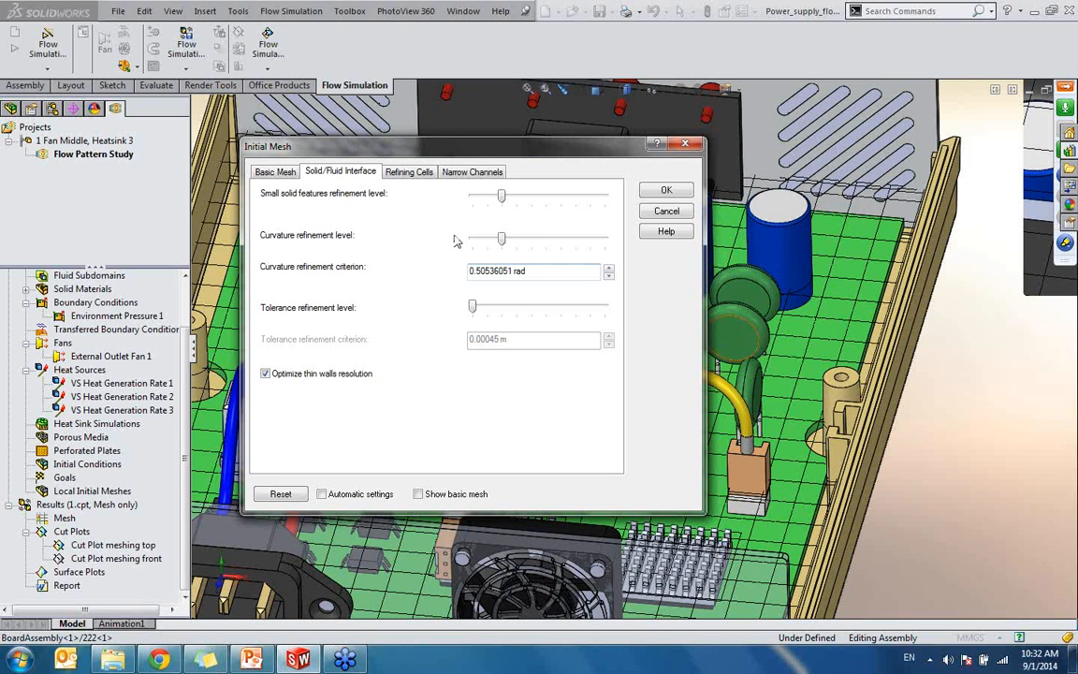
mouse_move(501, 240)
mouse_down()
mouse_move(489, 245)
mouse_move(509, 245)
mouse_up()
drag(496, 143, 436, 158)
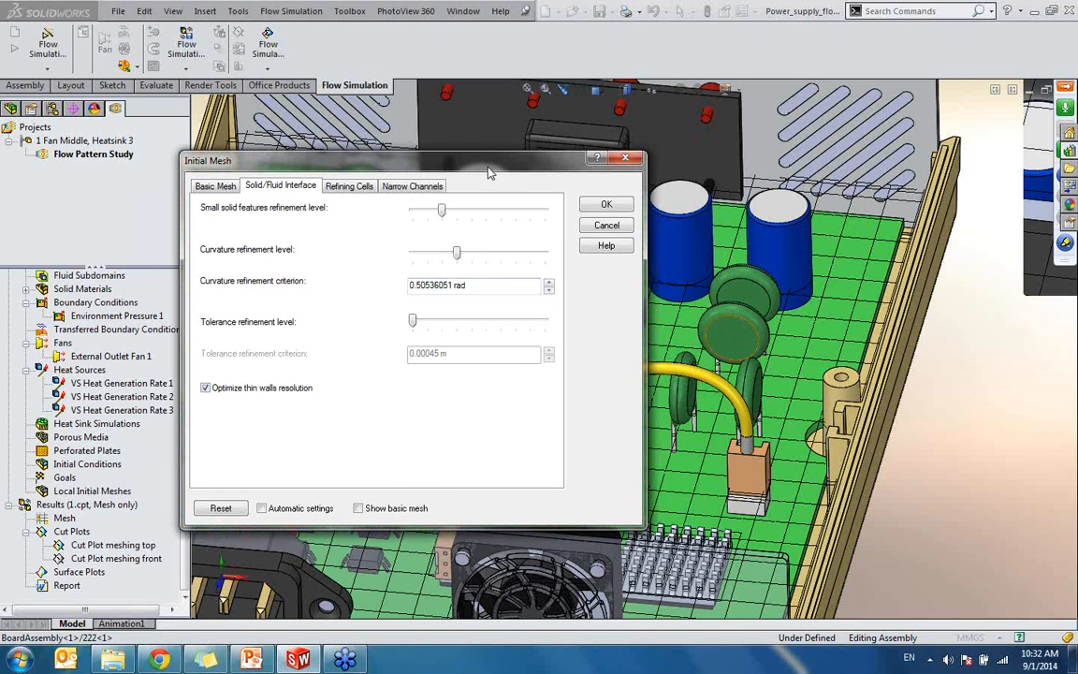
click(623, 211)
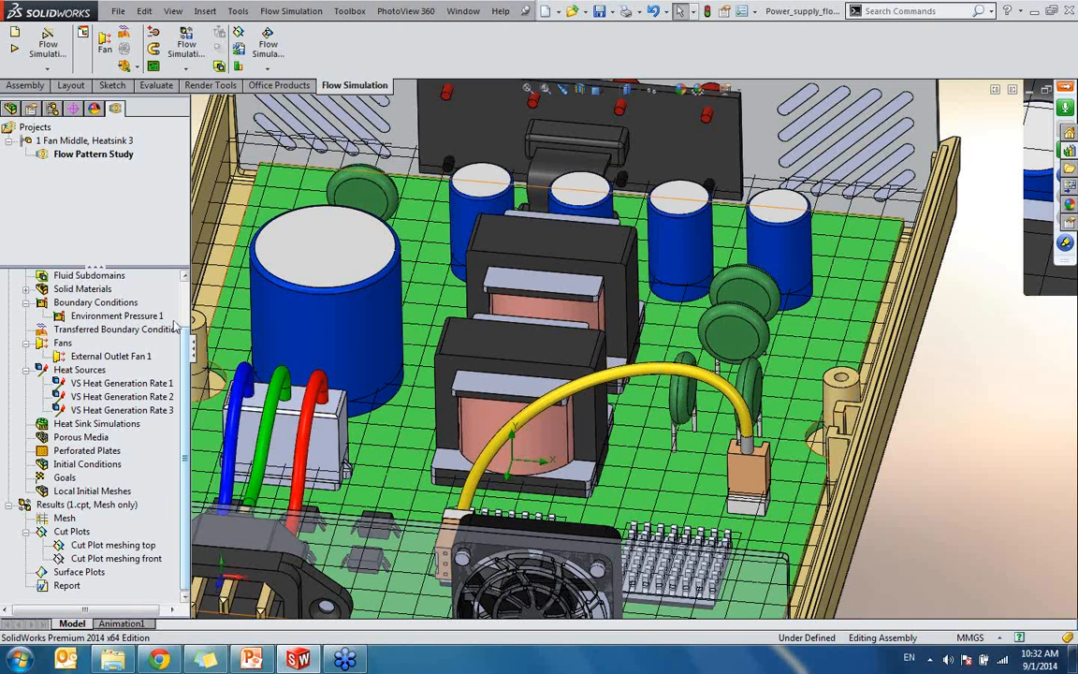
- Run the Flow Pattern Study with meshing turned on and solving turned off
click(46, 64)
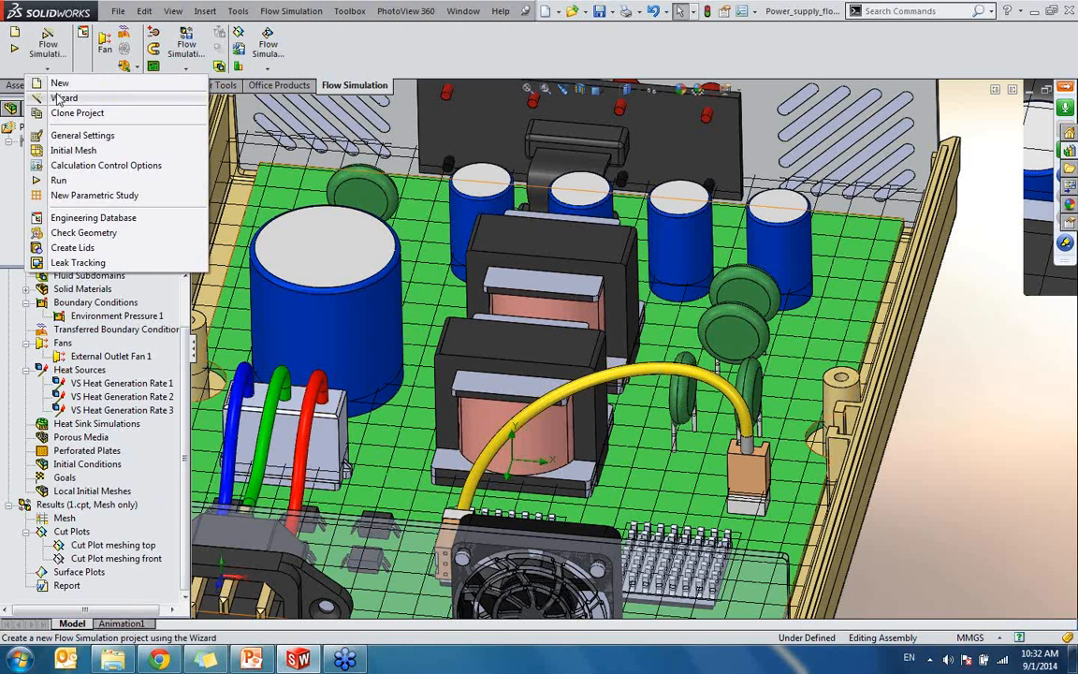
click(58, 180)
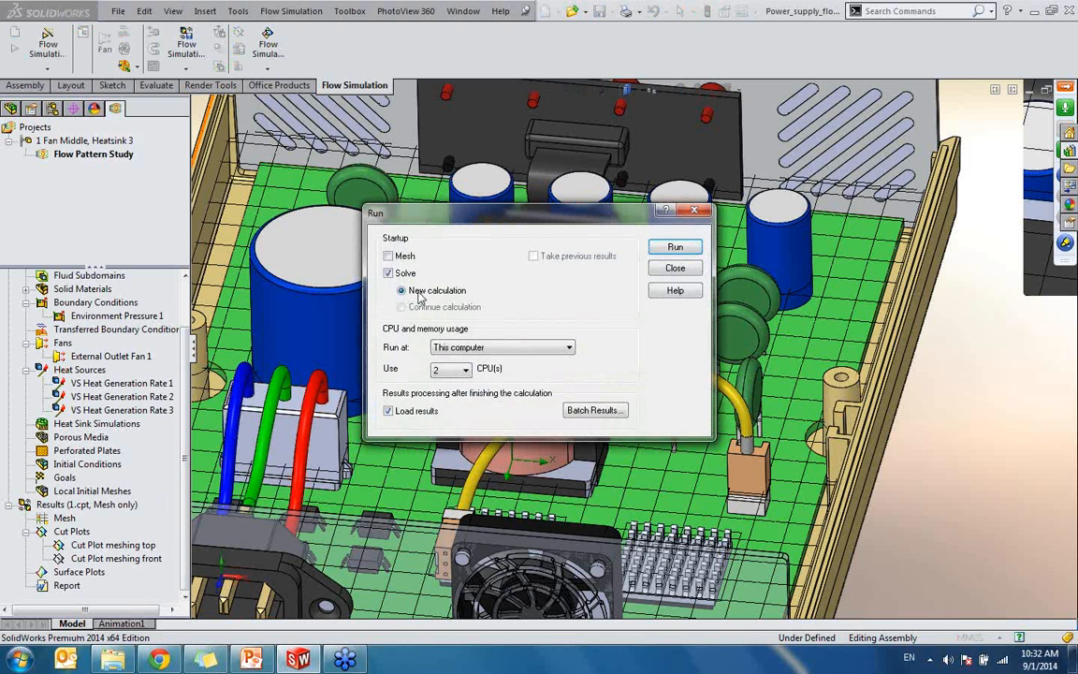
click(388, 273)
click(389, 255)
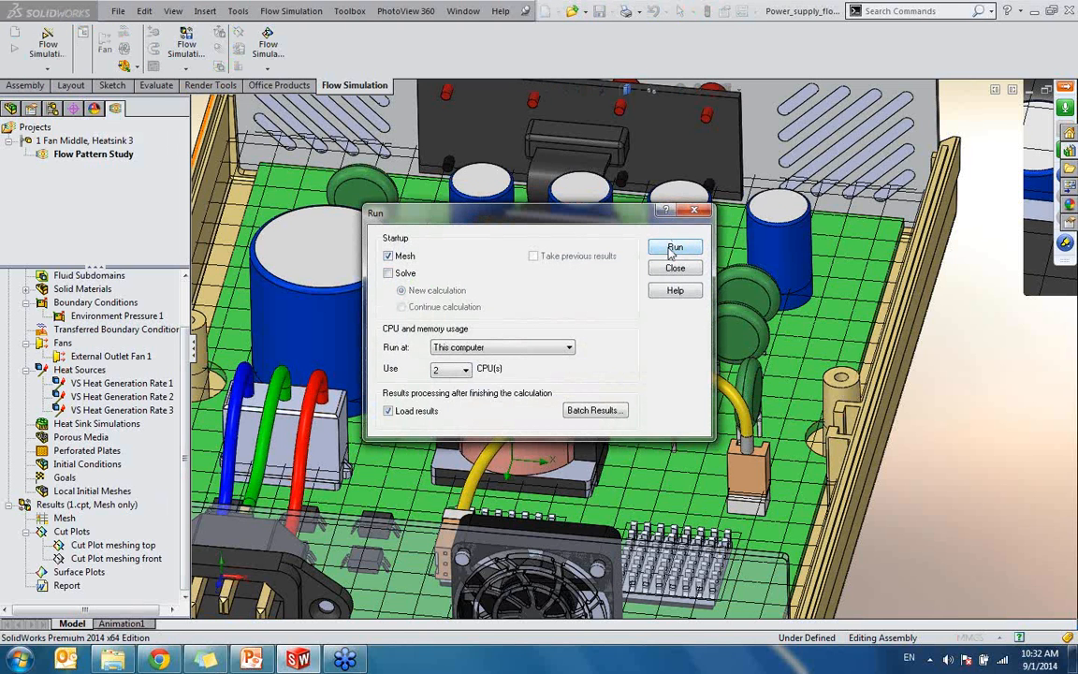
click(675, 247)
- Unload the current results and load 1.cpt from the "2nd circular" folder in Model Dataset instead
click(84, 505)
right_click(84, 505)
click(111, 356)
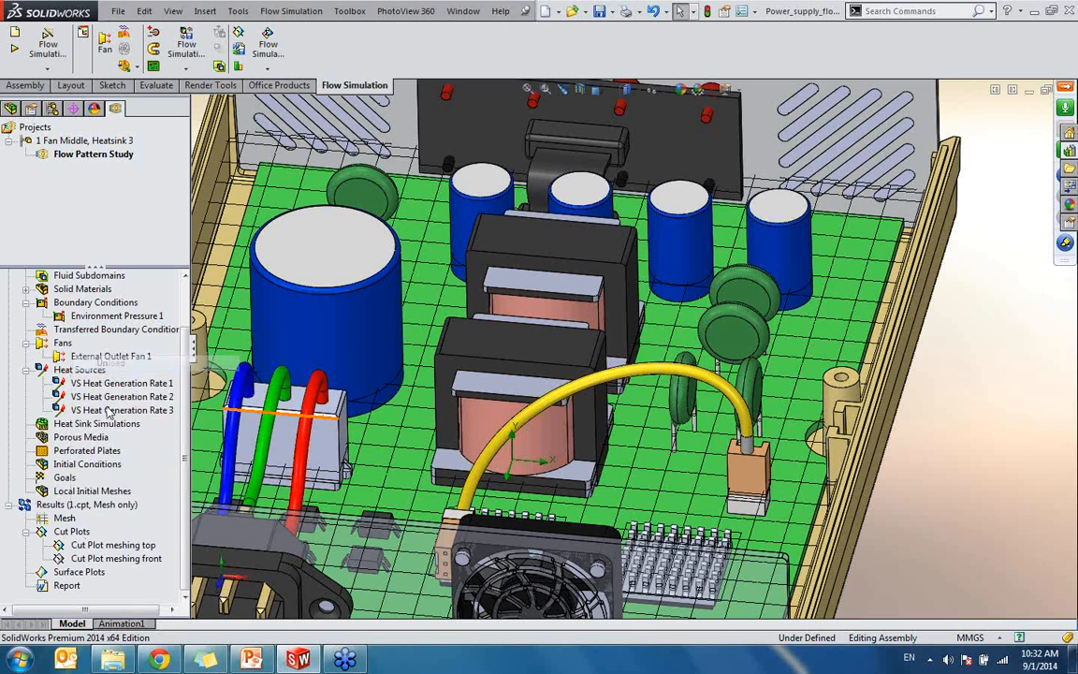
right_click(90, 559)
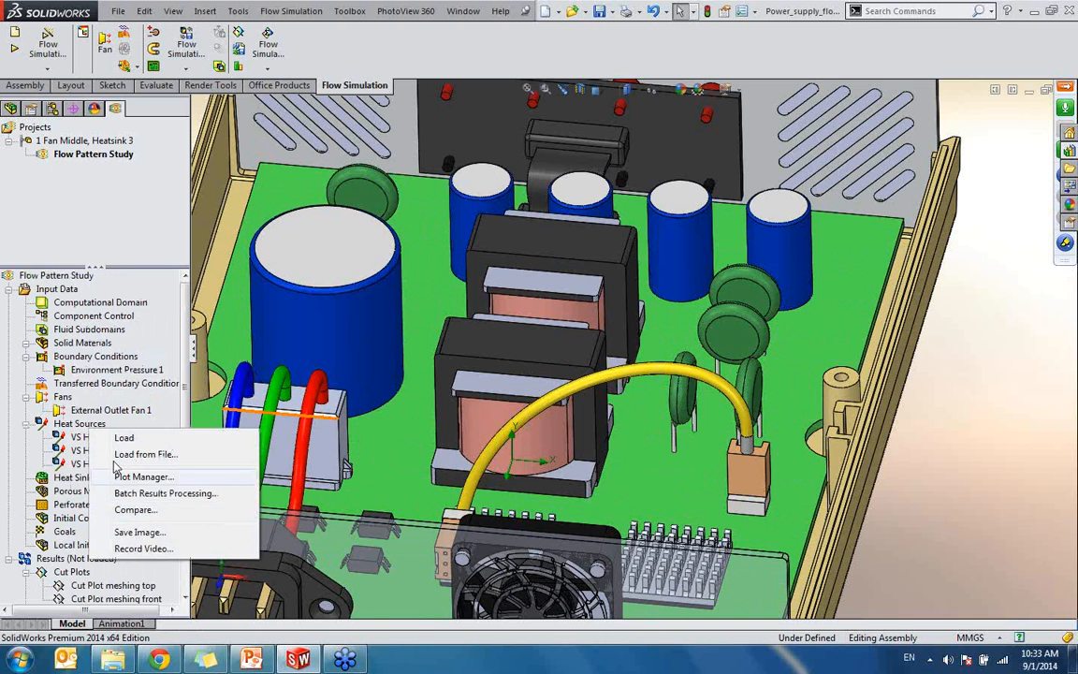
click(132, 458)
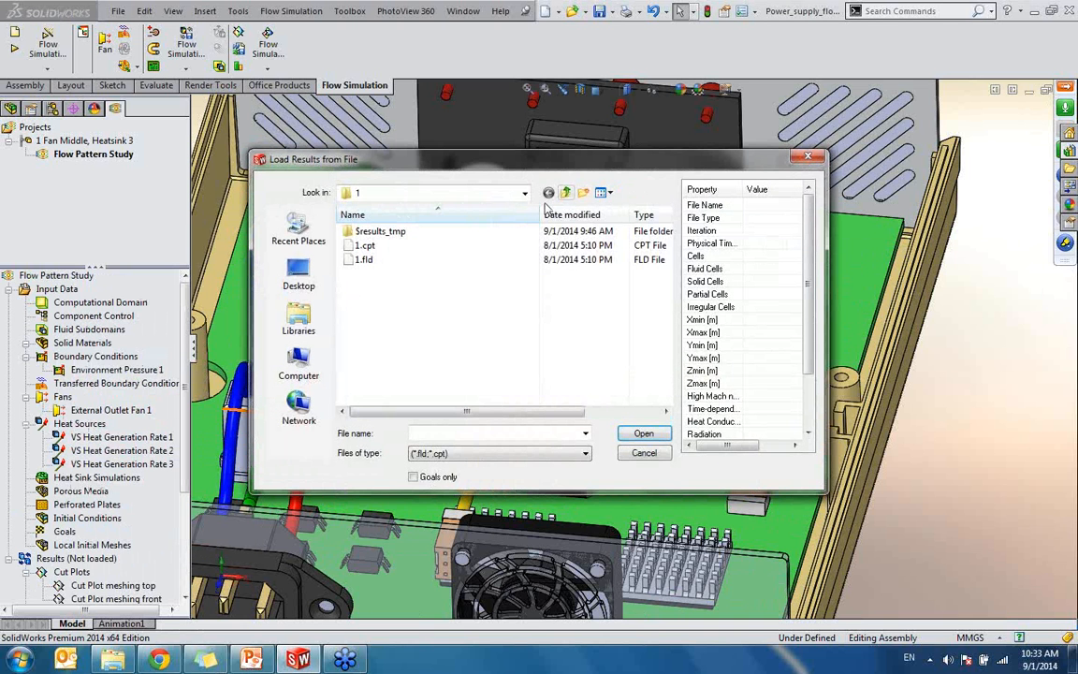
key(BackSpace)
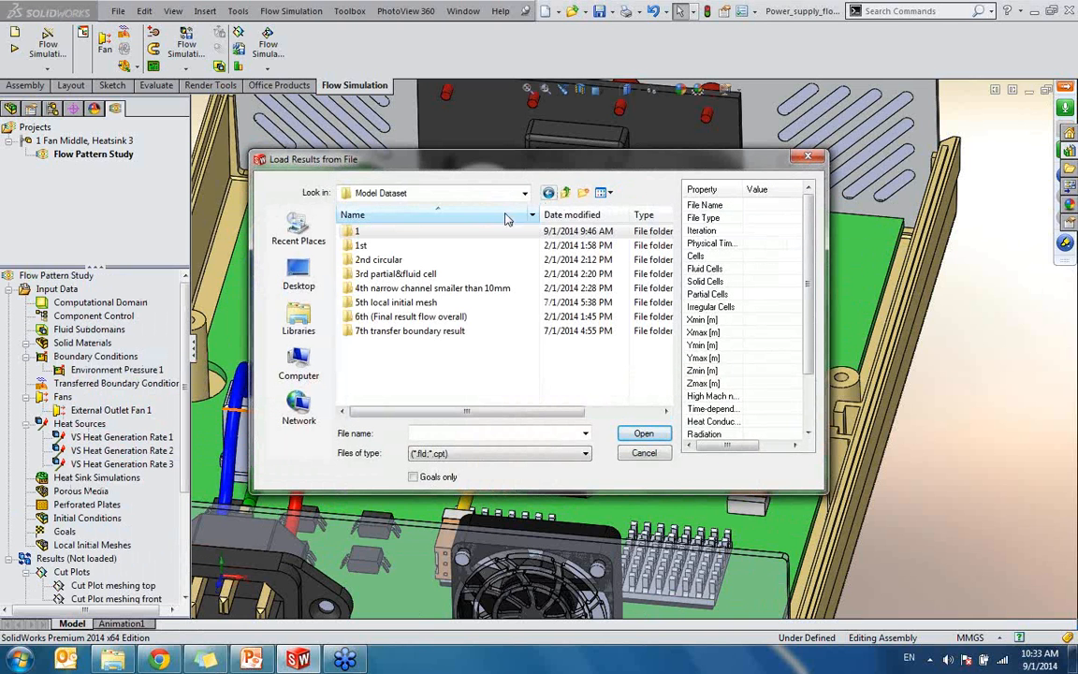
double_click(389, 261)
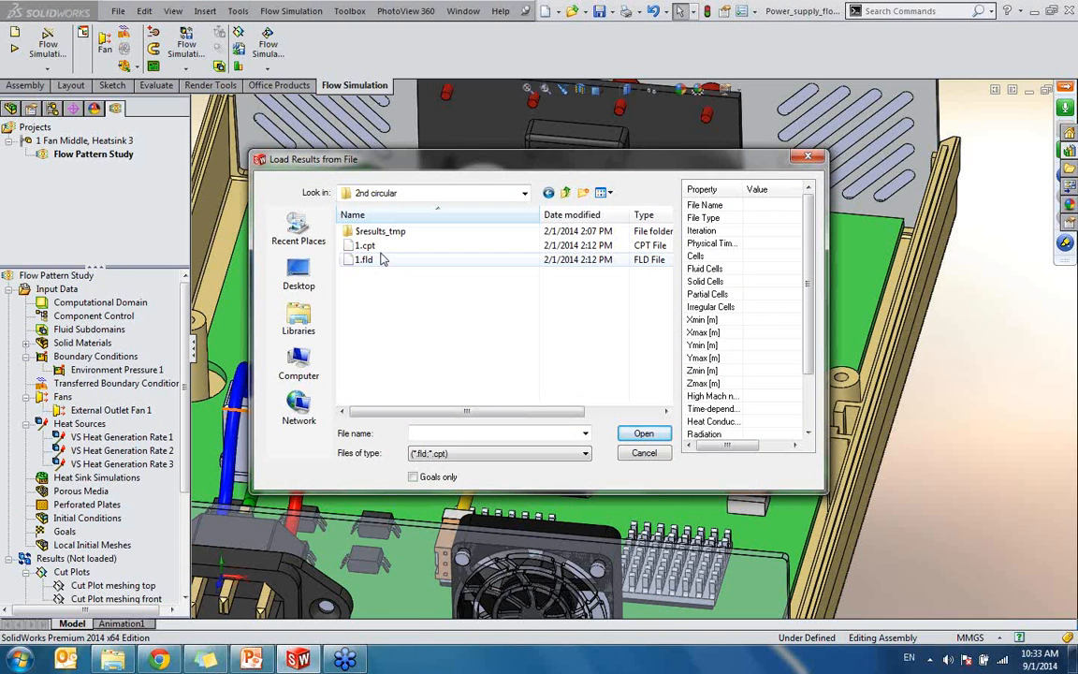
click(382, 247)
double_click(382, 247)
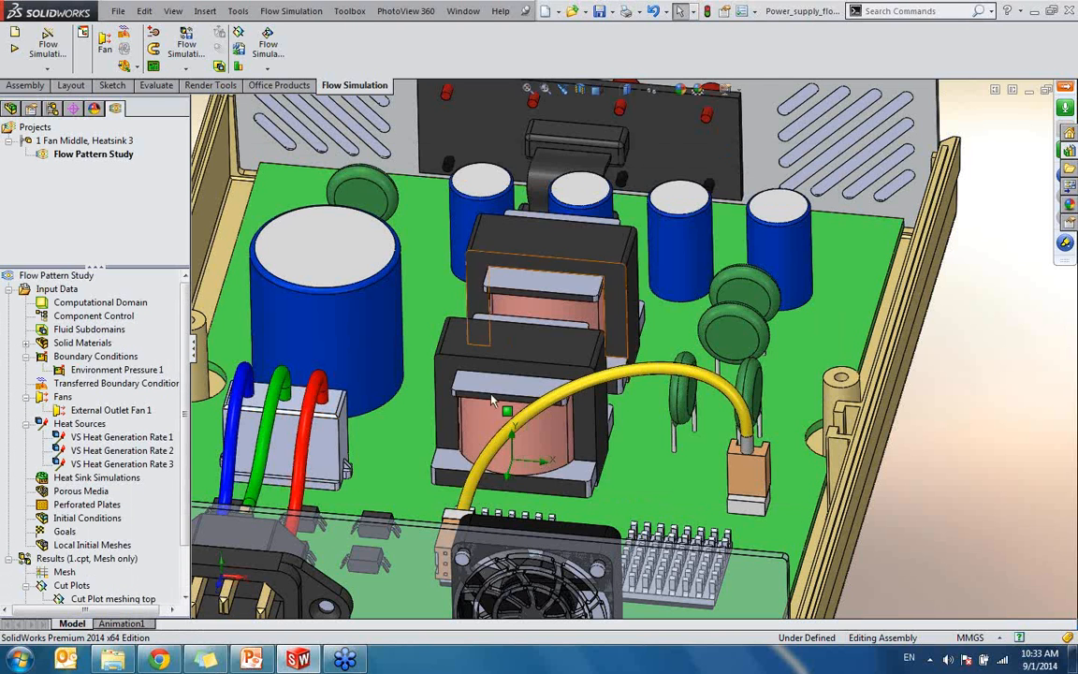
- Show the existing cut plot "Cut Plot meshing top" on the power supply enclosure
scroll(969, 446, up, 3)
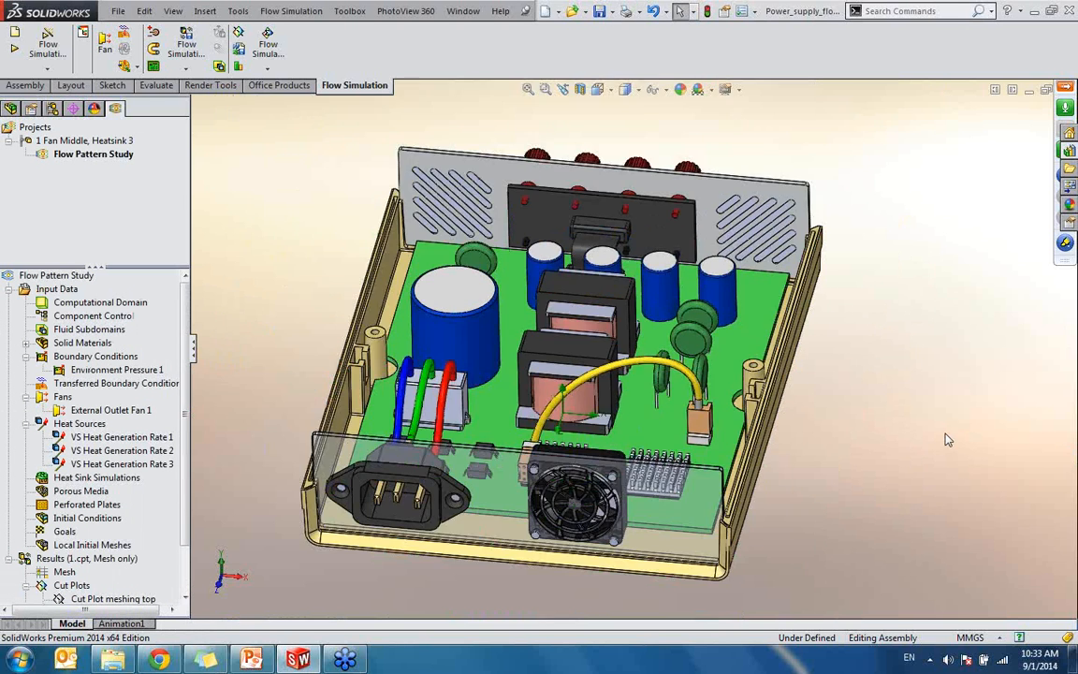
scroll(949, 438, down, 2)
scroll(446, 492, up, 3)
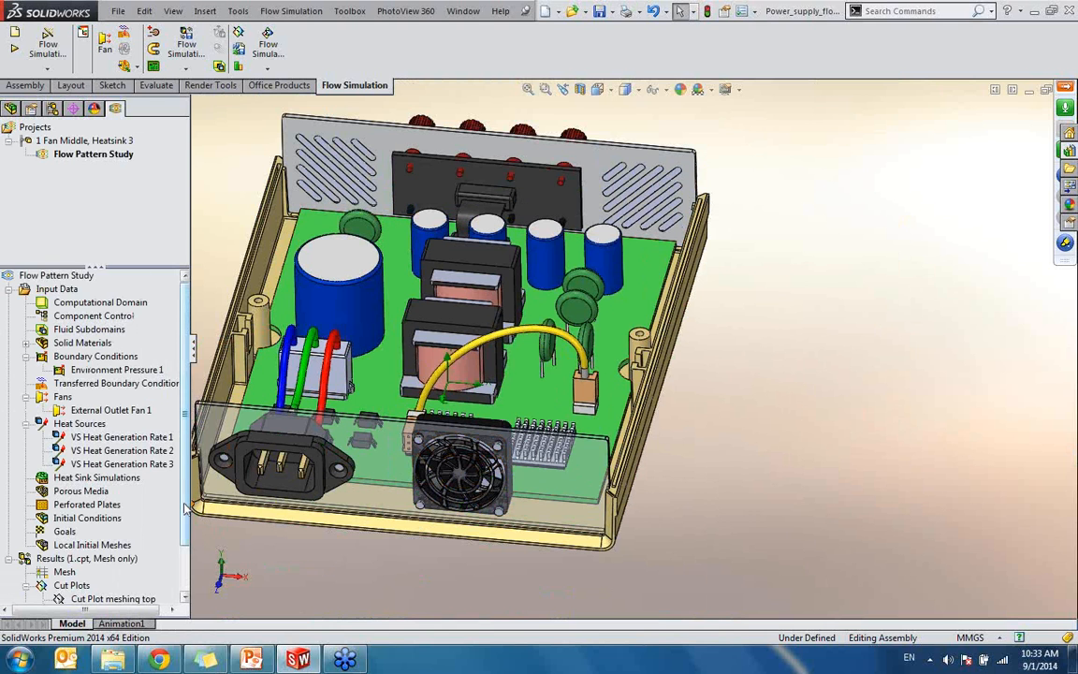
scroll(122, 552, down, 3)
right_click(68, 518)
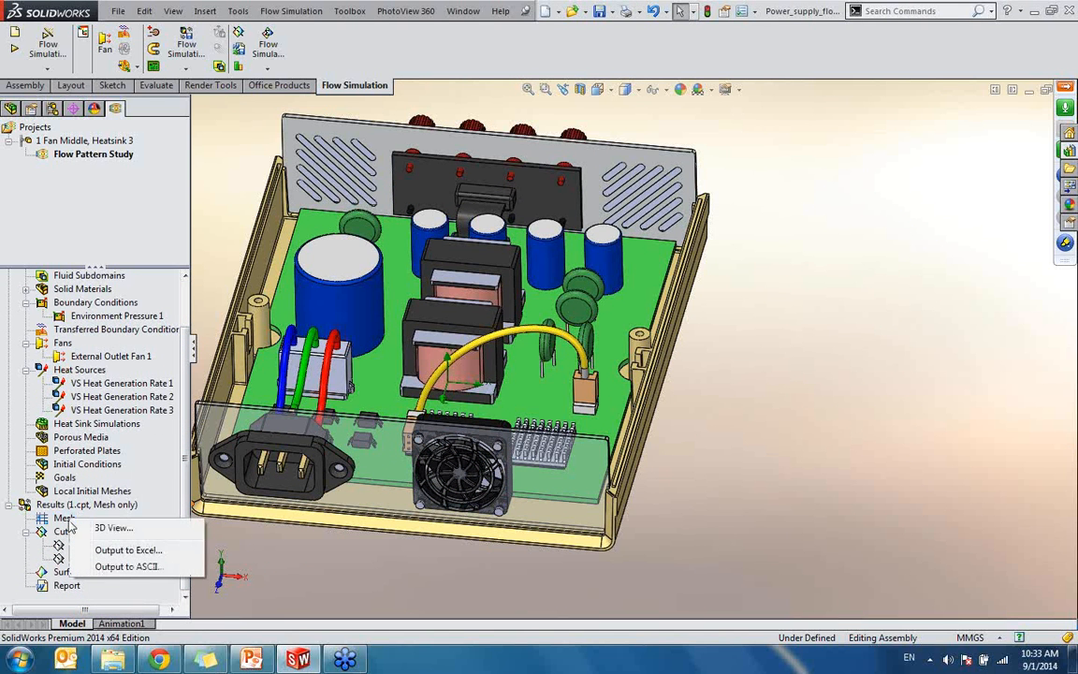
click(66, 533)
click(93, 545)
right_click(103, 544)
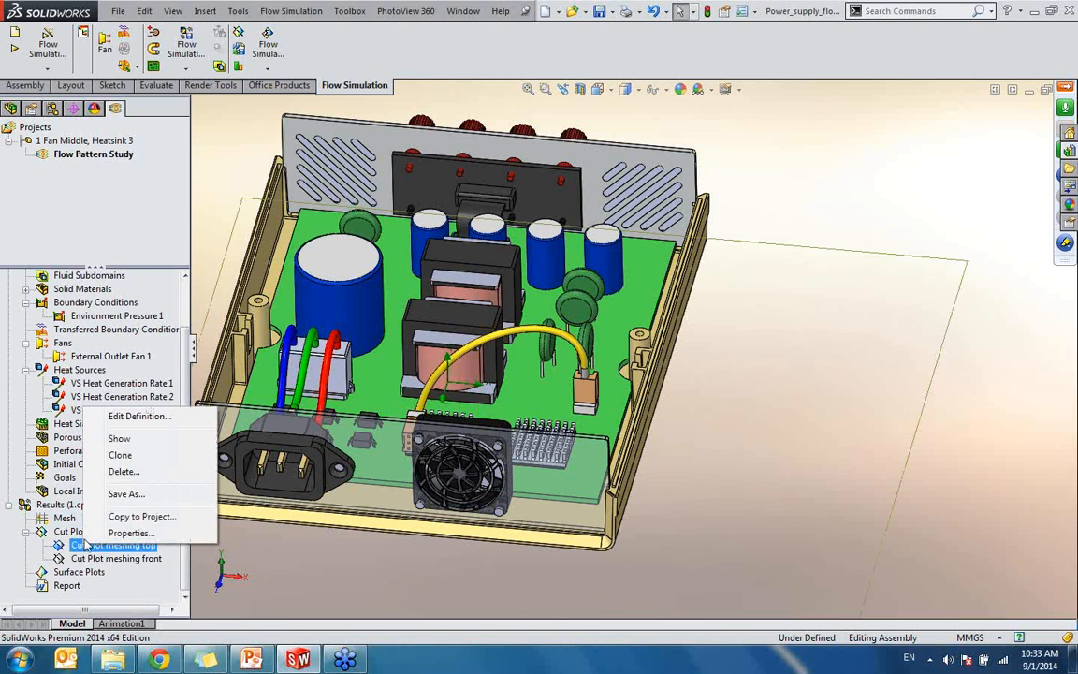
click(122, 439)
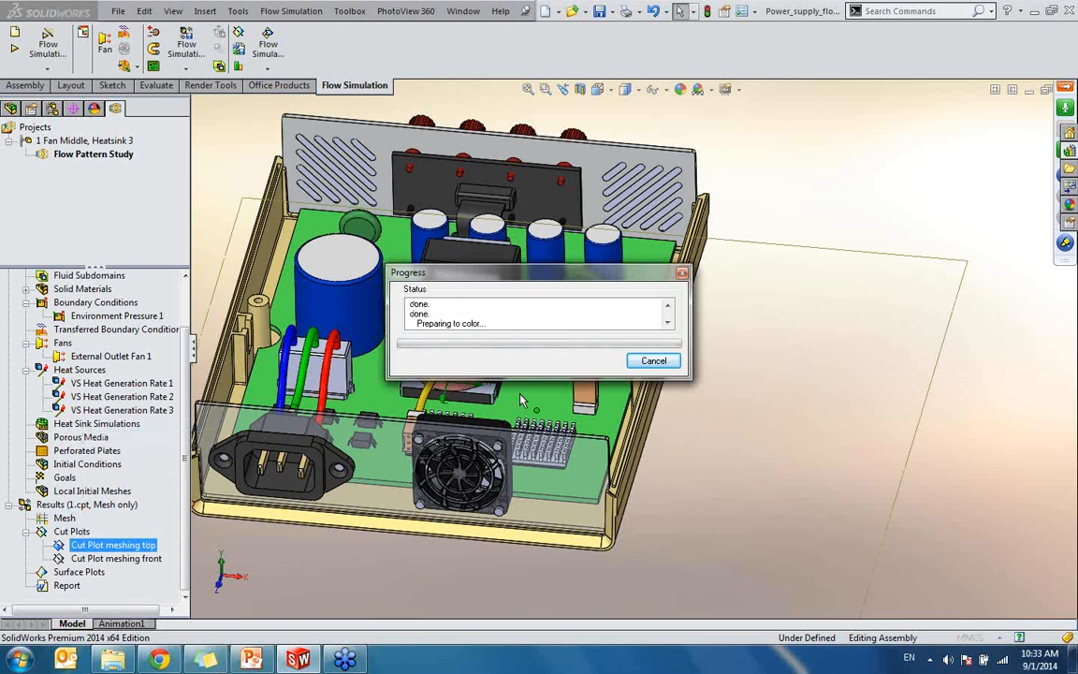
- Examine the cut plot's mesh from above, focusing on how the cells are refined around the edge of the large round capacitor
middle_drag(521, 400, 556, 454)
key(ctrl+5)
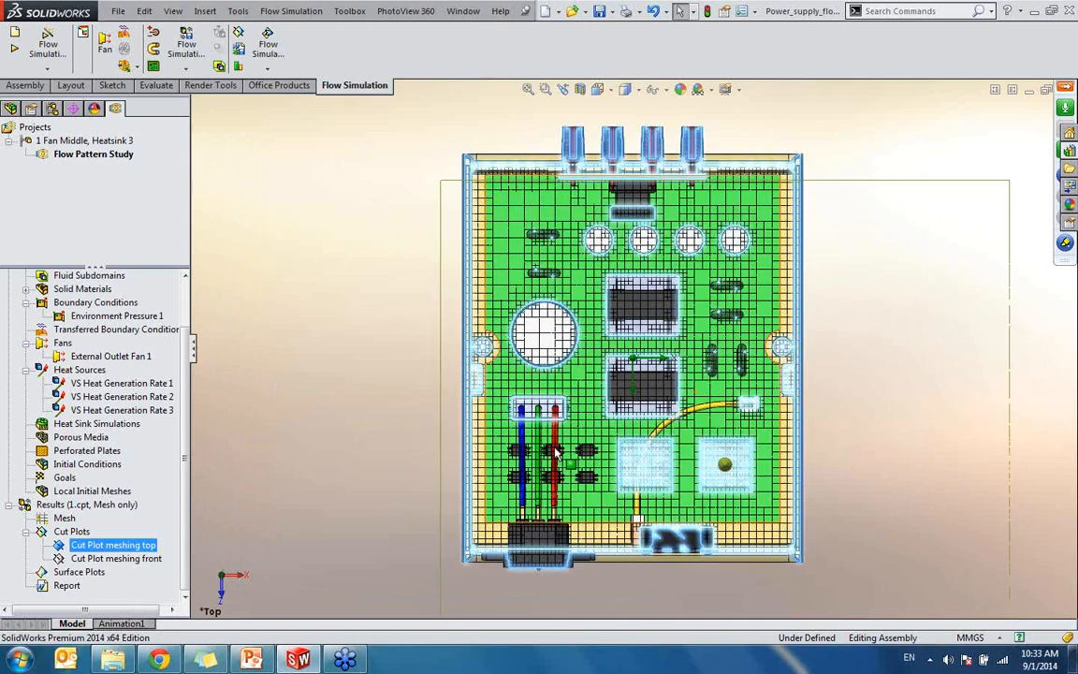
scroll(676, 372, down, 2)
scroll(676, 371, down, 1)
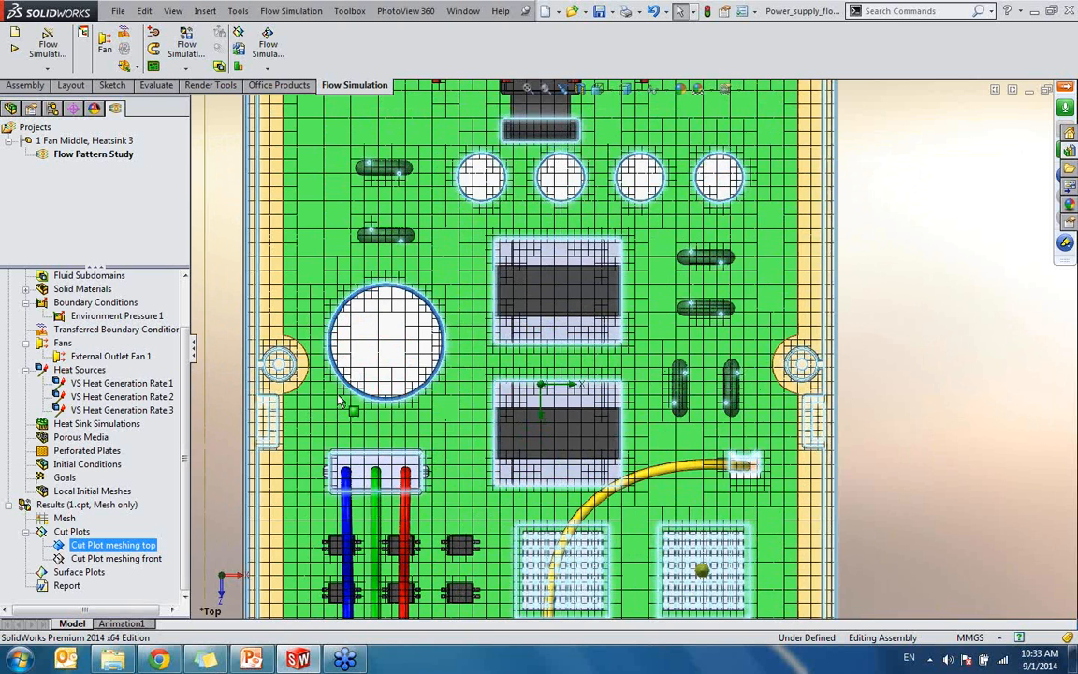
scroll(633, 347, up, 2)
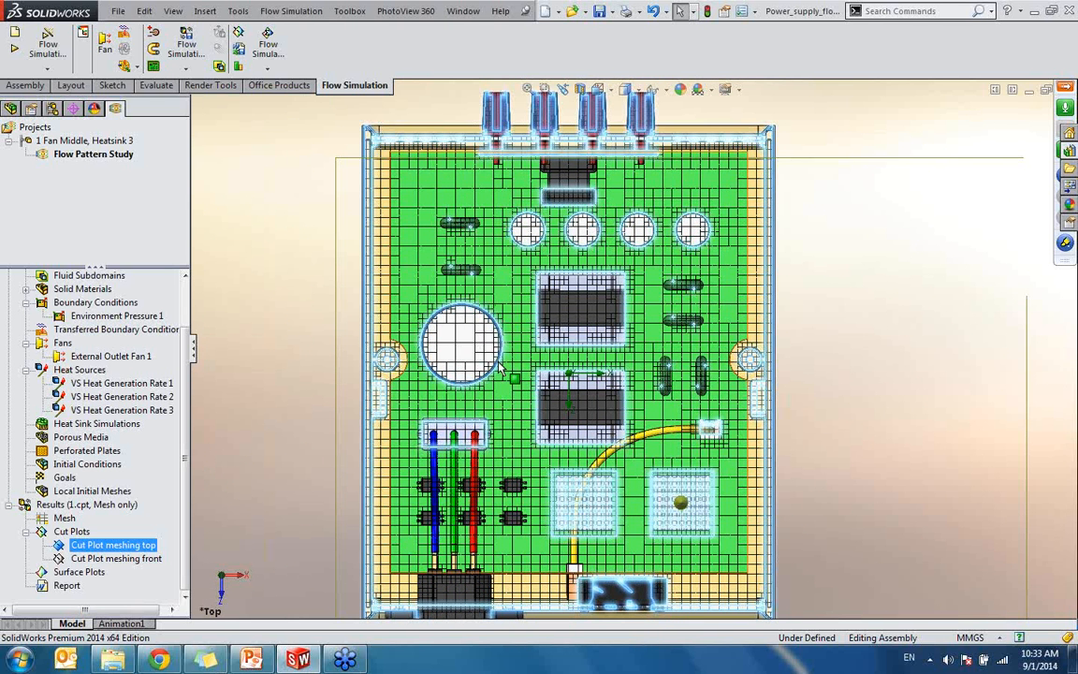
scroll(446, 423, down, 1)
scroll(402, 374, down, 3)
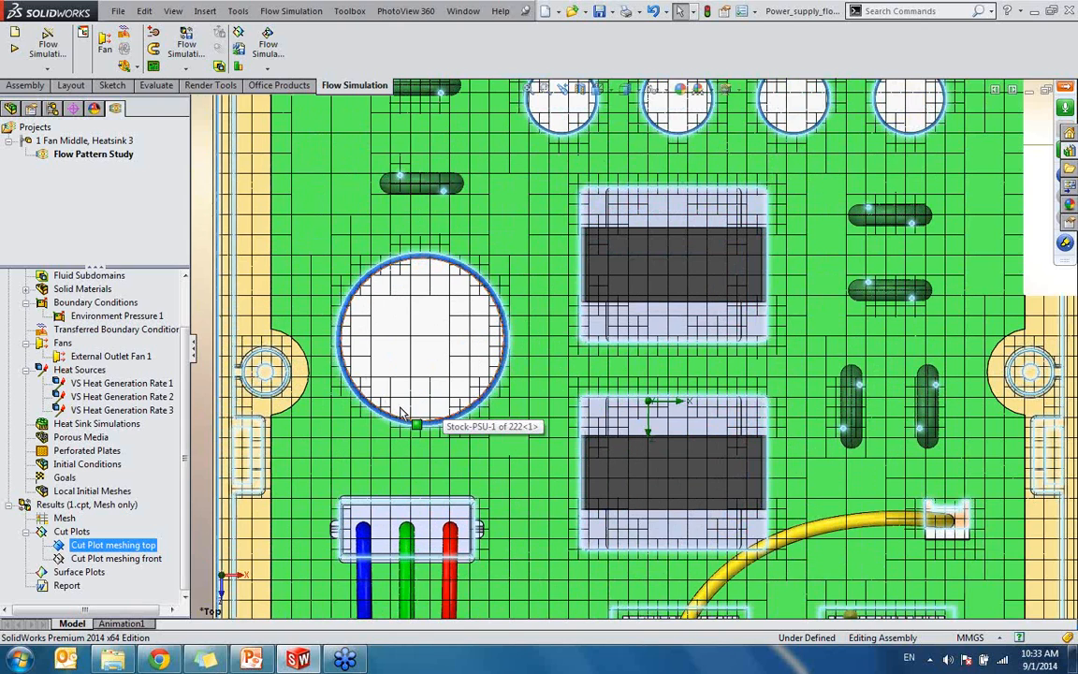
scroll(342, 419, down, 2)
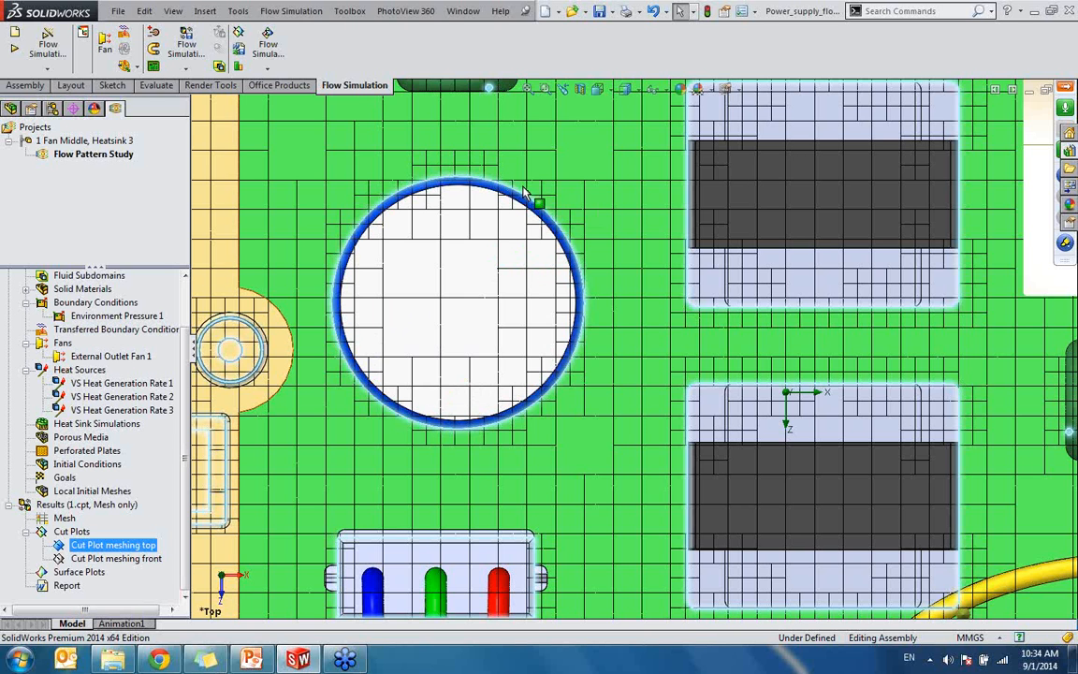
scroll(533, 211, down, 3)
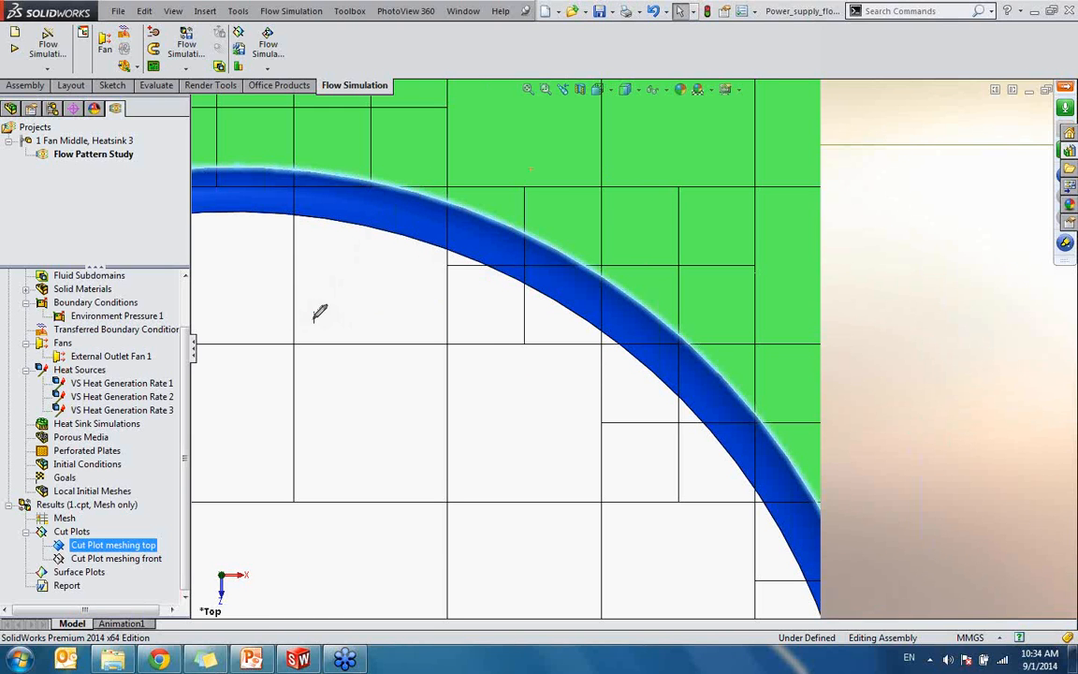
- Circle a solid cell inside the capacitor, fluid cells outside it and a partial cell on its edge as on-screen annotations
mouse_move(294, 321)
mouse_down()
mouse_move(482, 351)
mouse_move(487, 496)
mouse_move(248, 409)
mouse_up()
drag(261, 365, 305, 309)
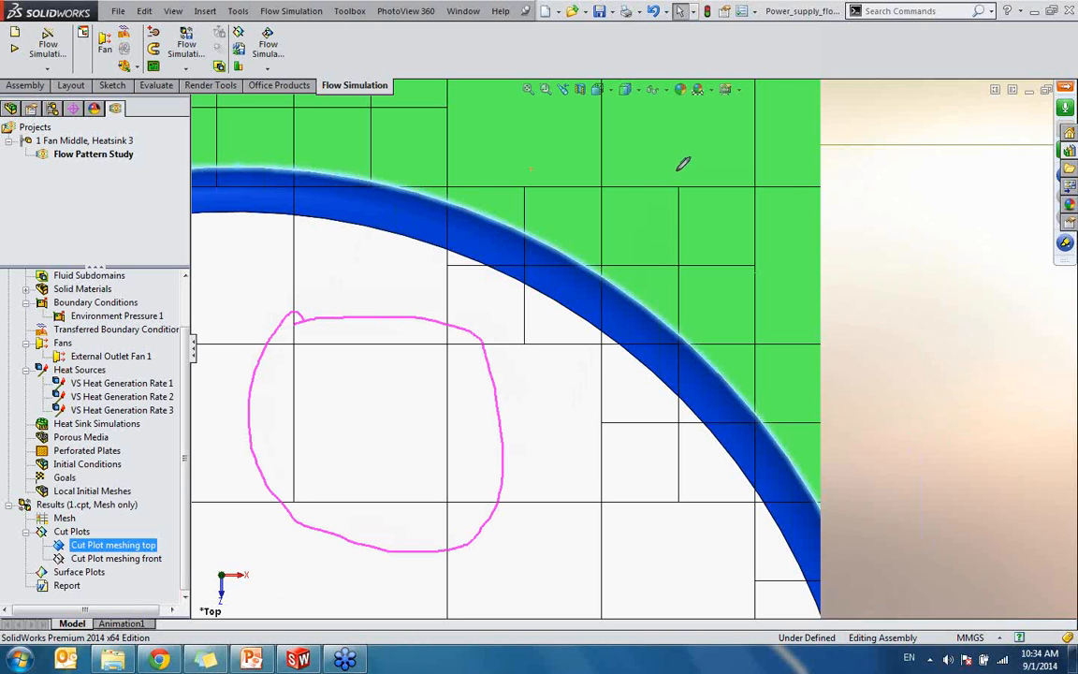
mouse_move(676, 170)
mouse_down()
mouse_move(749, 161)
mouse_move(775, 245)
mouse_move(683, 293)
mouse_move(689, 164)
mouse_up()
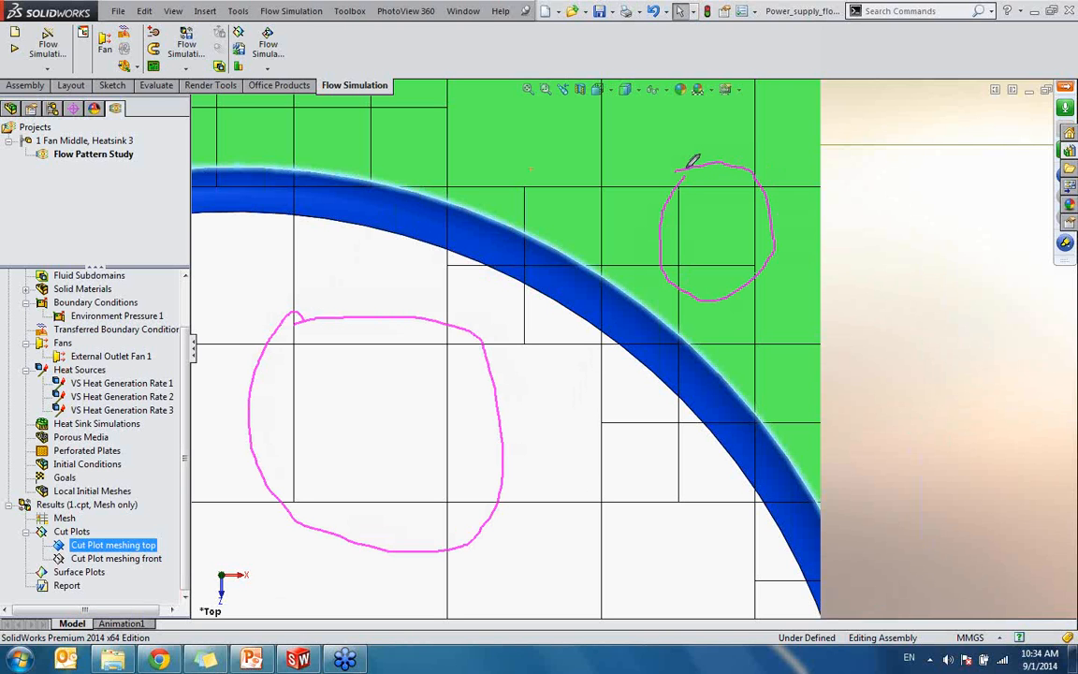
mouse_move(513, 224)
mouse_down()
mouse_move(599, 231)
mouse_move(620, 339)
mouse_move(540, 377)
mouse_move(517, 230)
mouse_up()
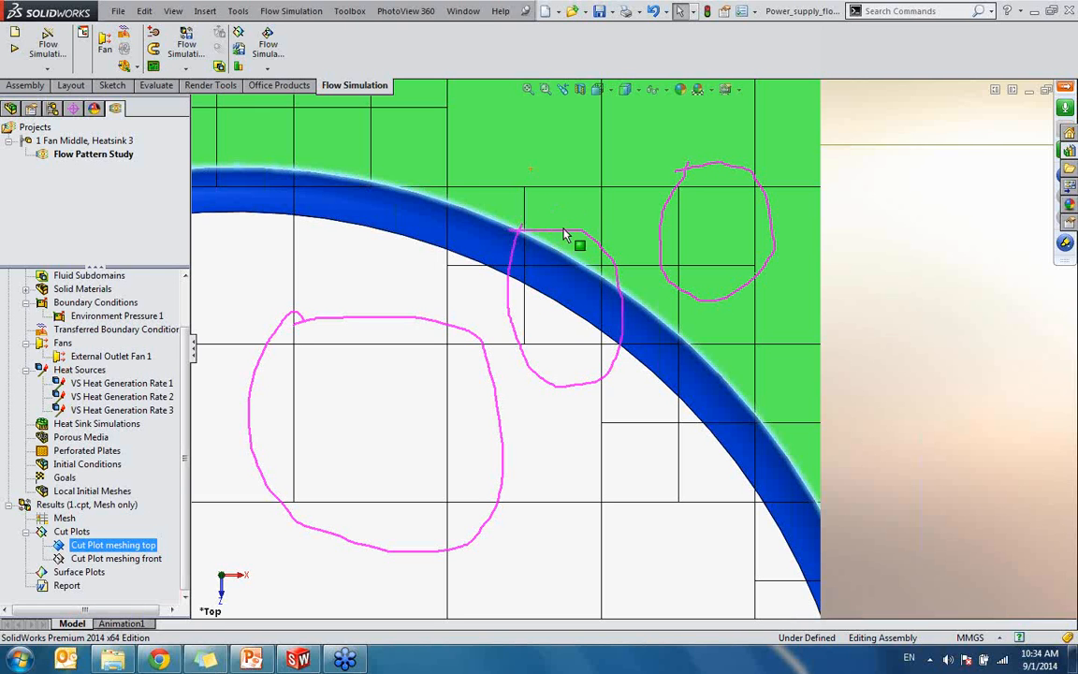
- Erase the circles drawn over the mesh and bring the whole meshed board back into view
click(700, 370)
click(774, 346)
scroll(771, 347, down, 1)
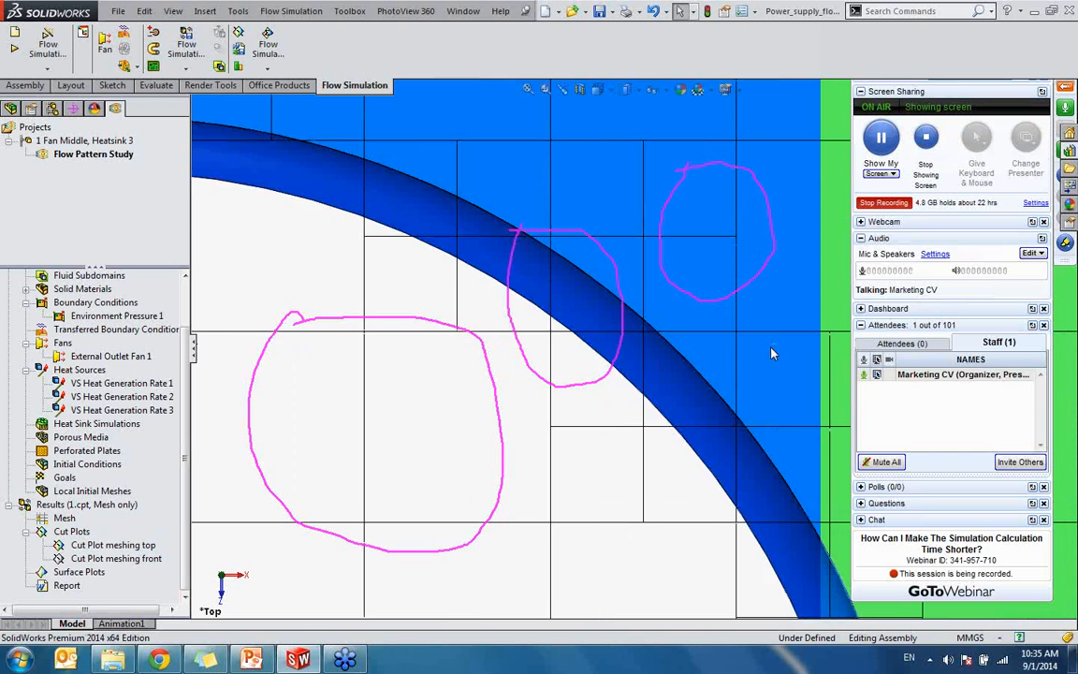
scroll(768, 347, up, 3)
scroll(768, 350, up, 6)
scroll(702, 365, down, 2)
click(704, 365)
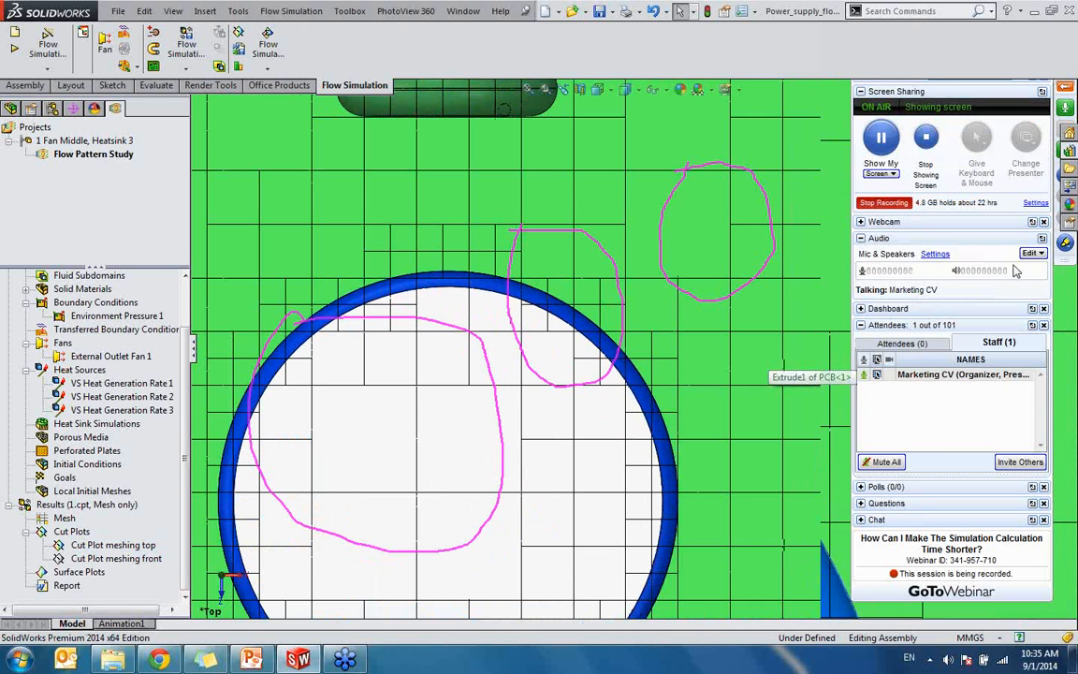
click(1065, 243)
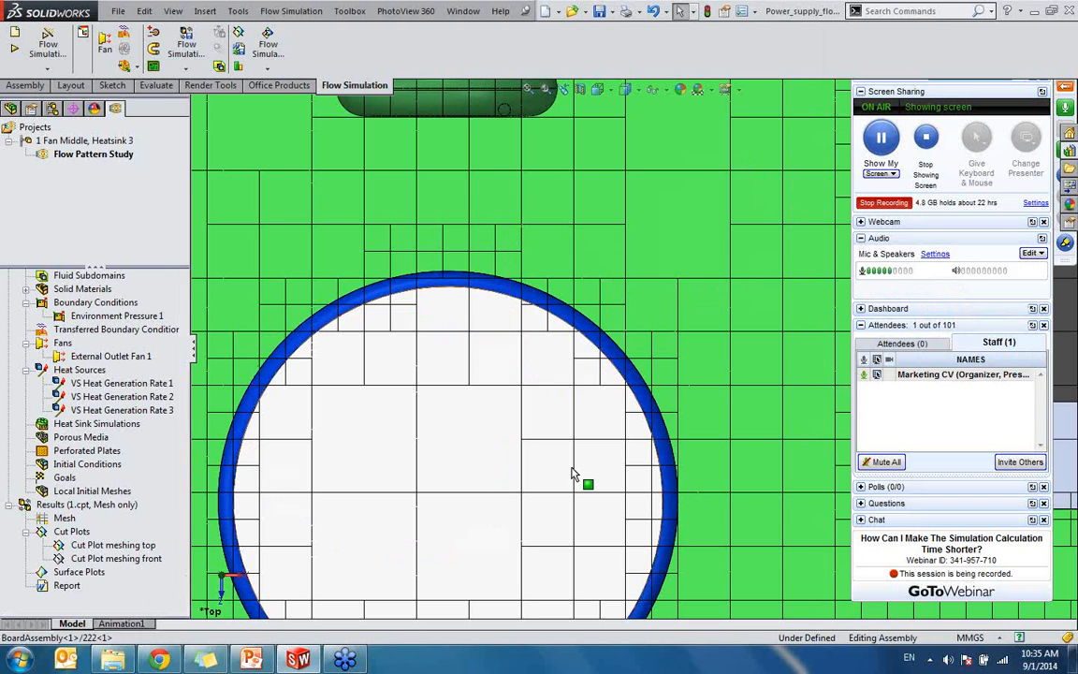
scroll(578, 473, up, 6)
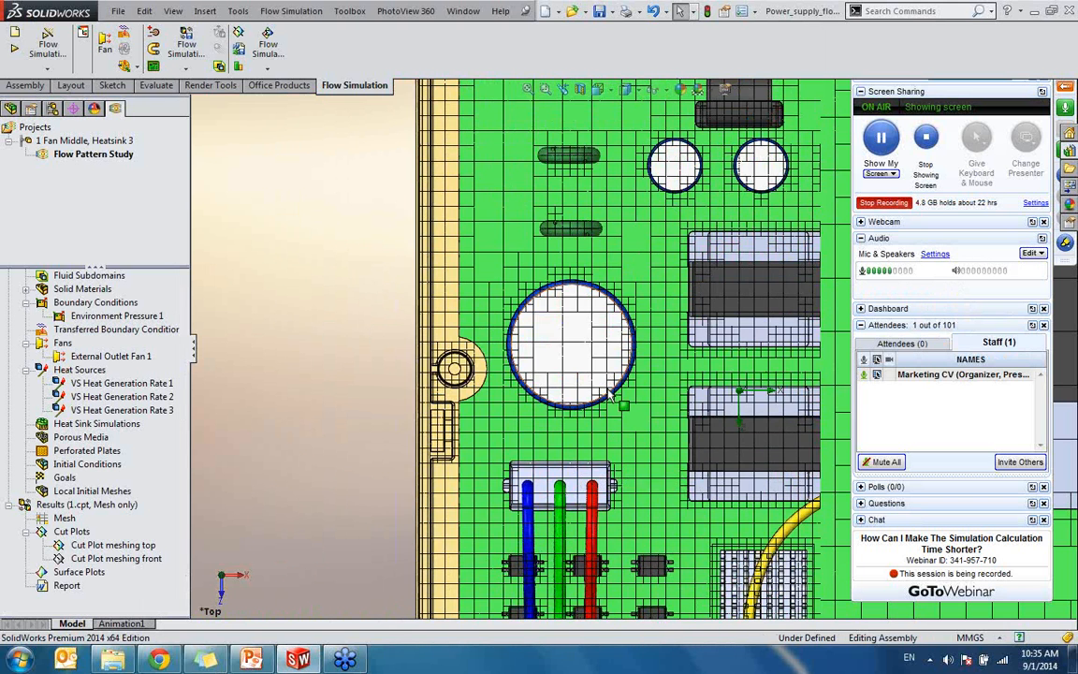
scroll(637, 398, up, 2)
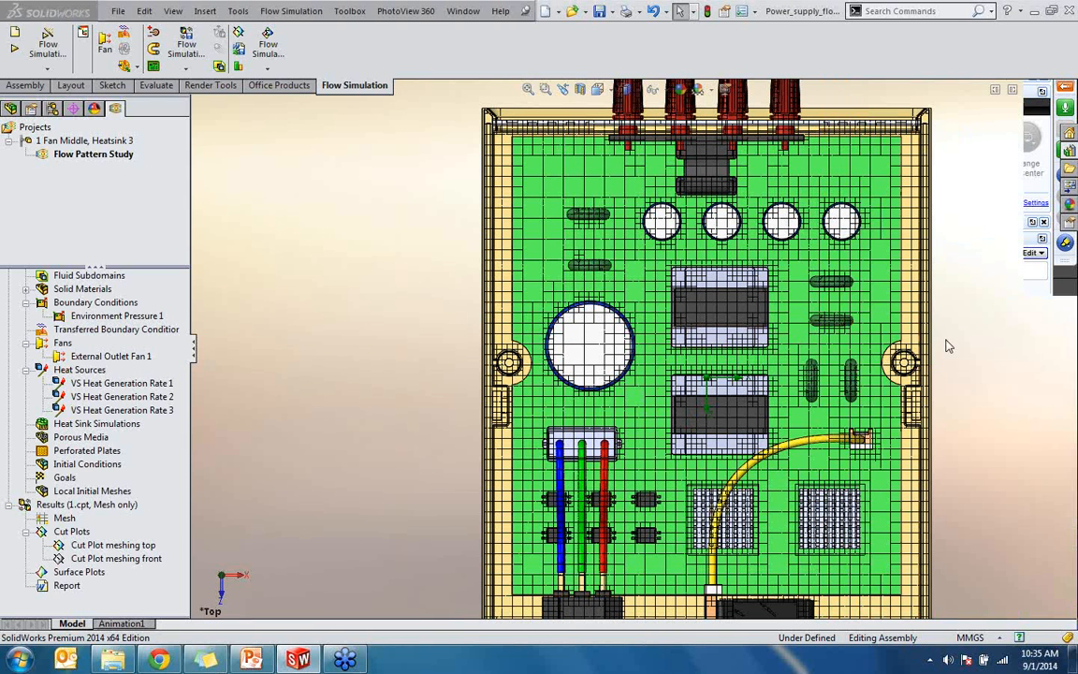
- Switch to the PowerPoint deck and present slide 5, "Remesh (Curvature Face Focused)"
click(250, 659)
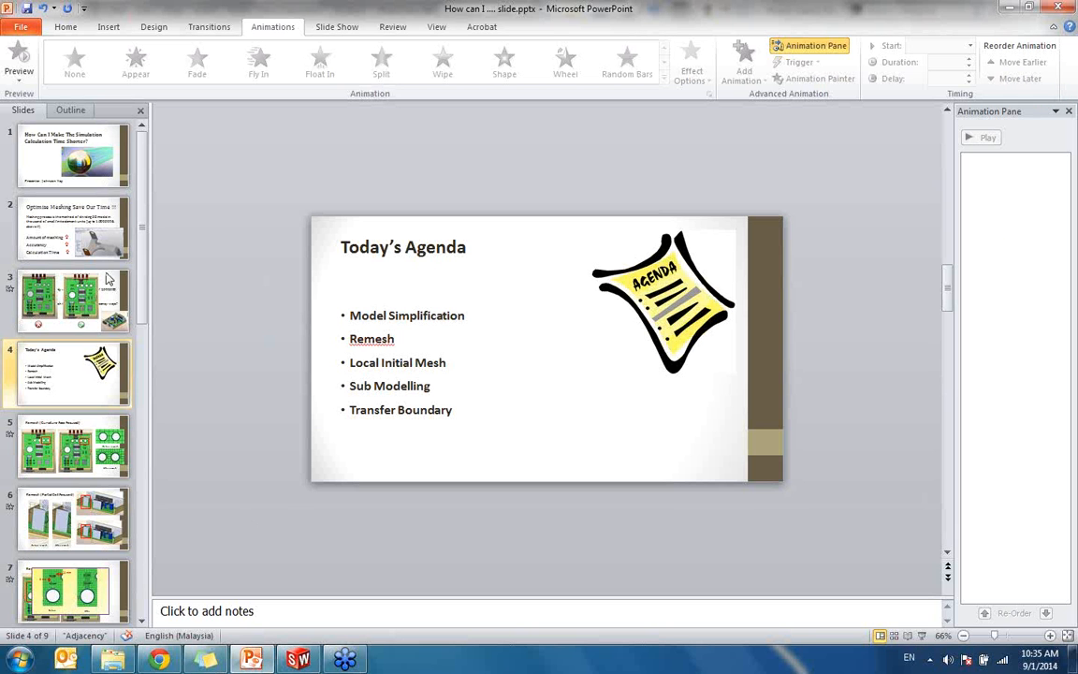
click(75, 440)
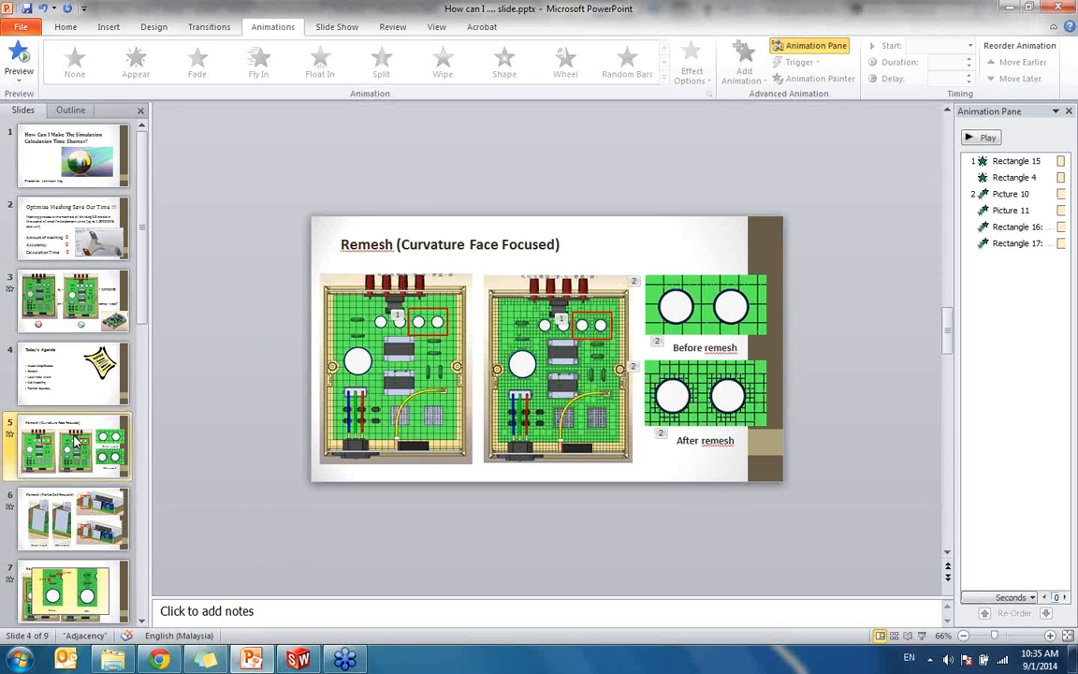
key(shift+F5)
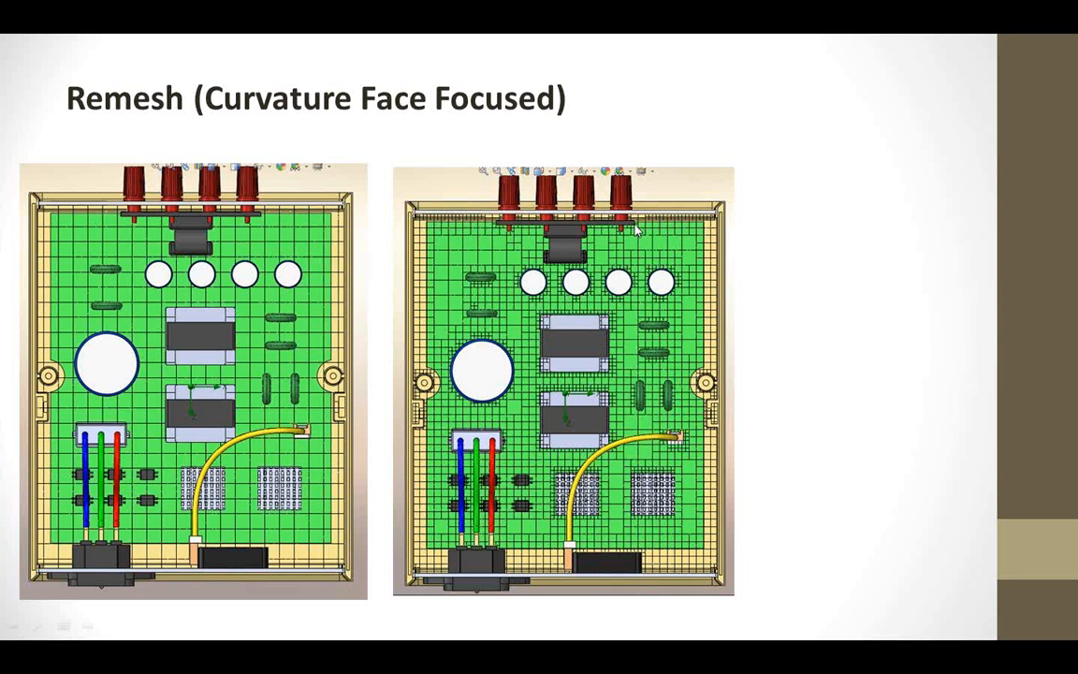
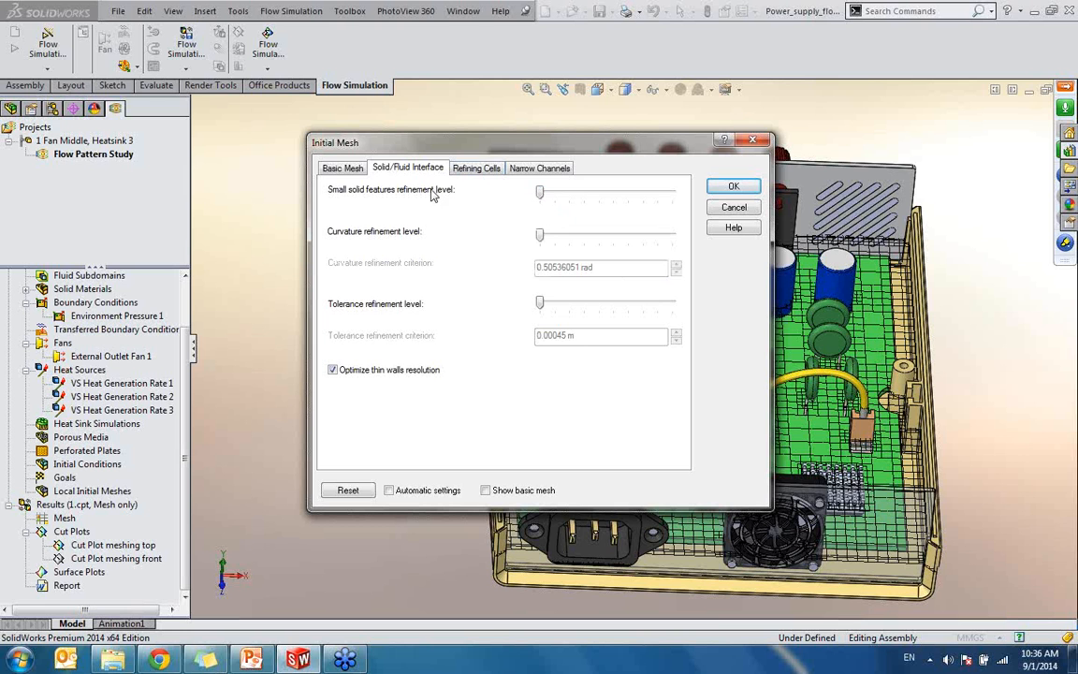
- Enable refinement of fluid cells in the Initial Mesh settings and set its level to 2
click(473, 171)
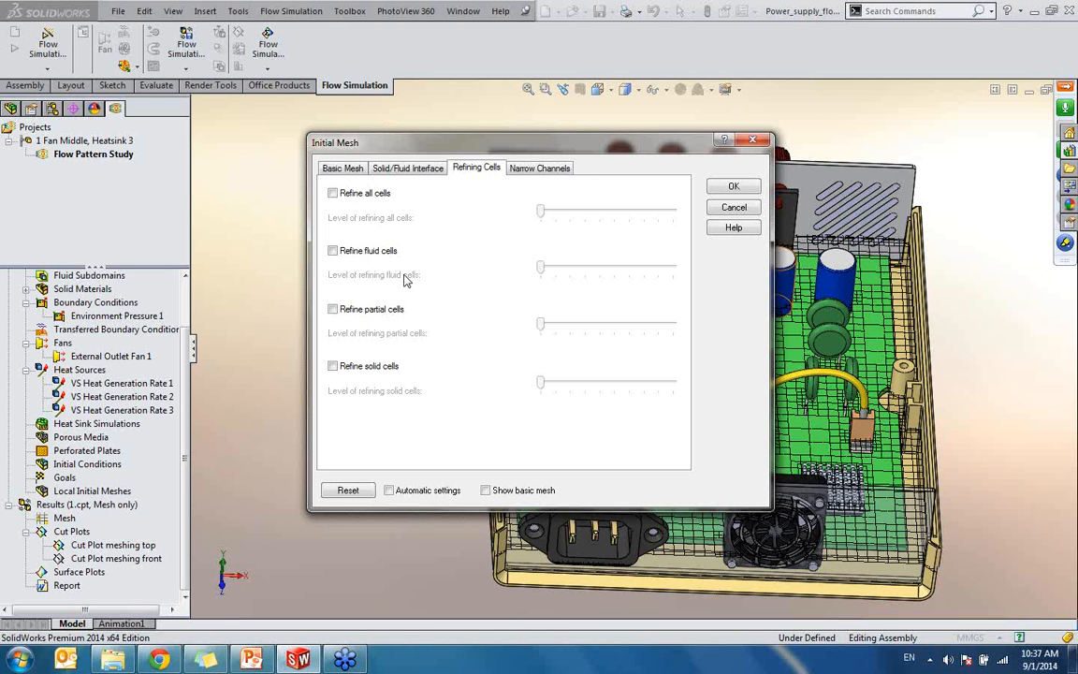
click(360, 251)
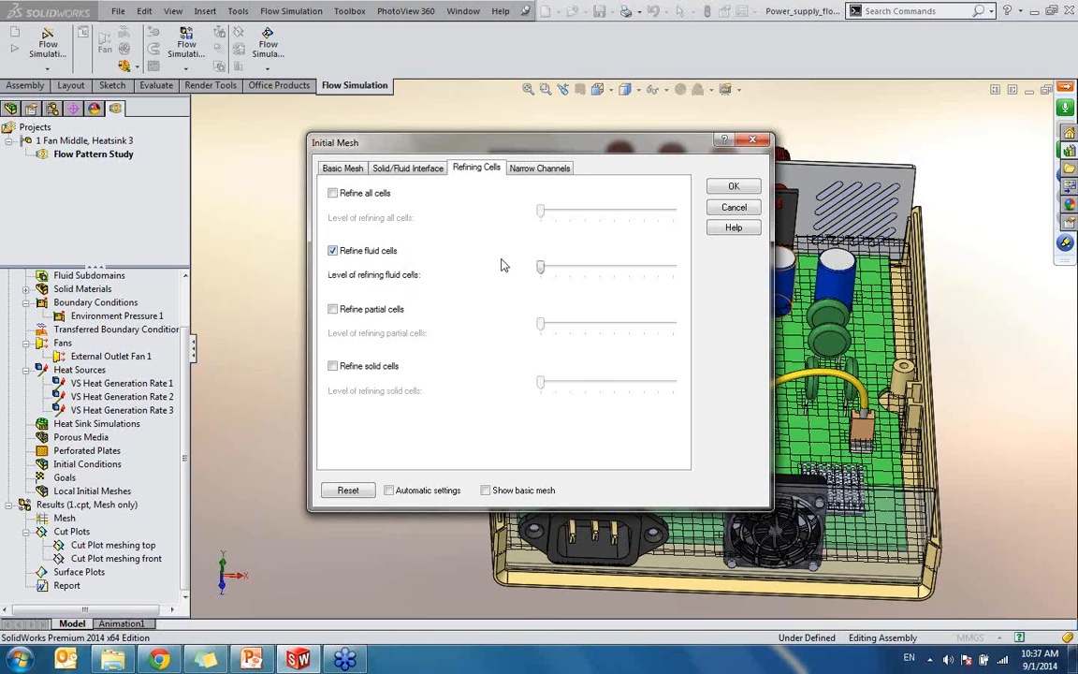
drag(541, 267, 557, 271)
drag(556, 267, 570, 267)
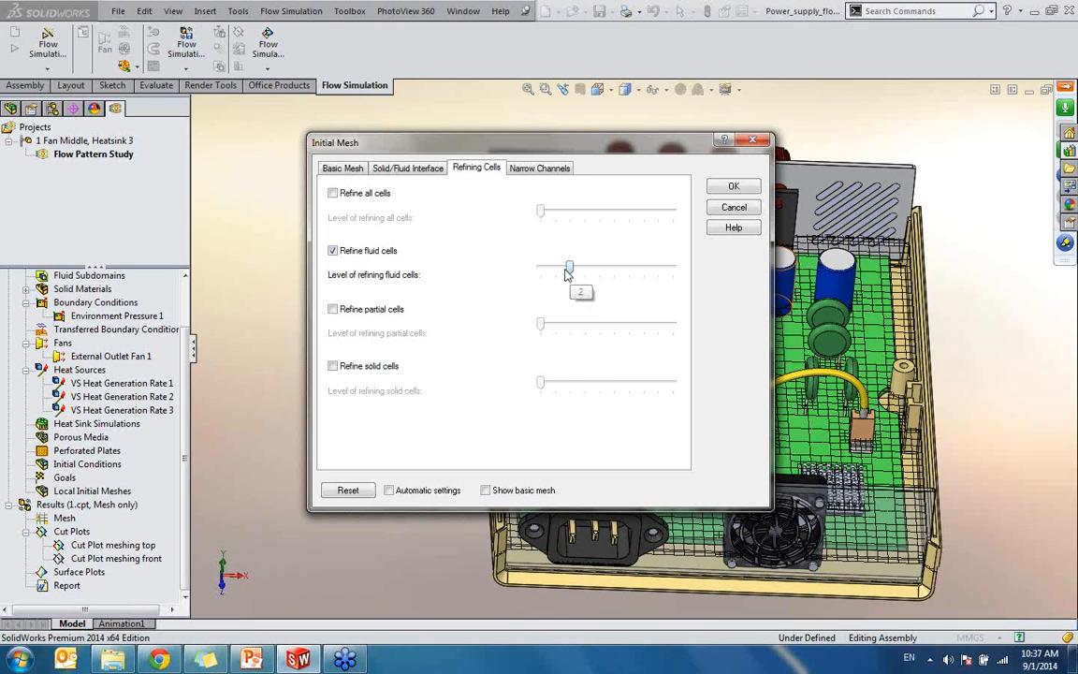
- Lower the fluid cell refinement level to 1 and also enable refinement of partial cells in the Initial Mesh settings
drag(569, 268, 555, 268)
click(334, 251)
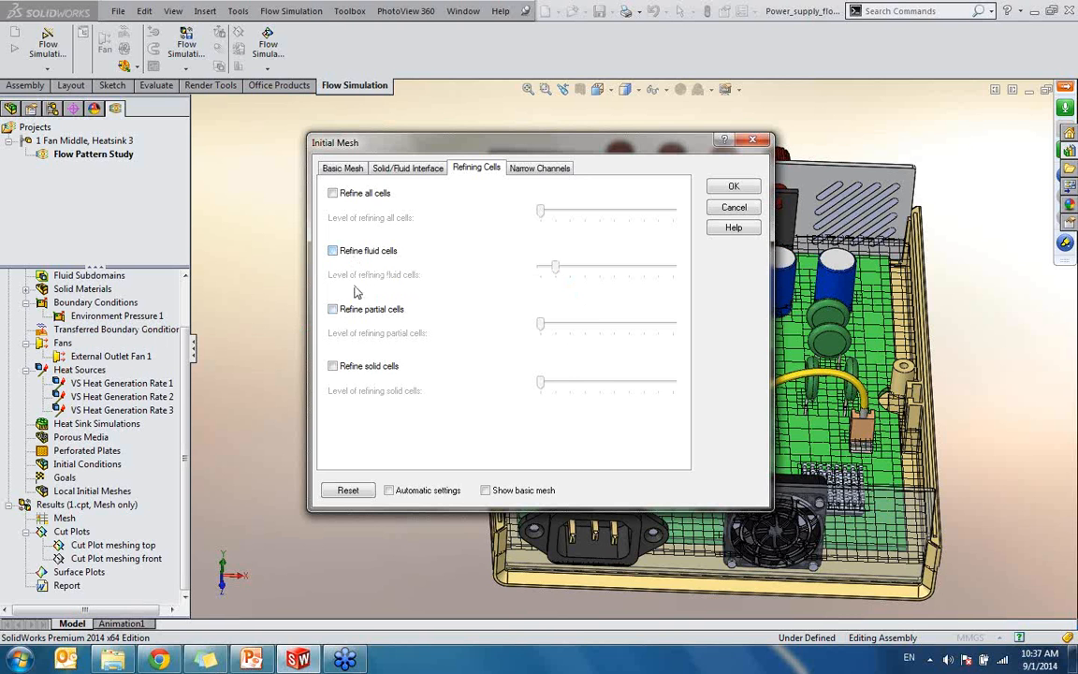
click(337, 254)
click(333, 310)
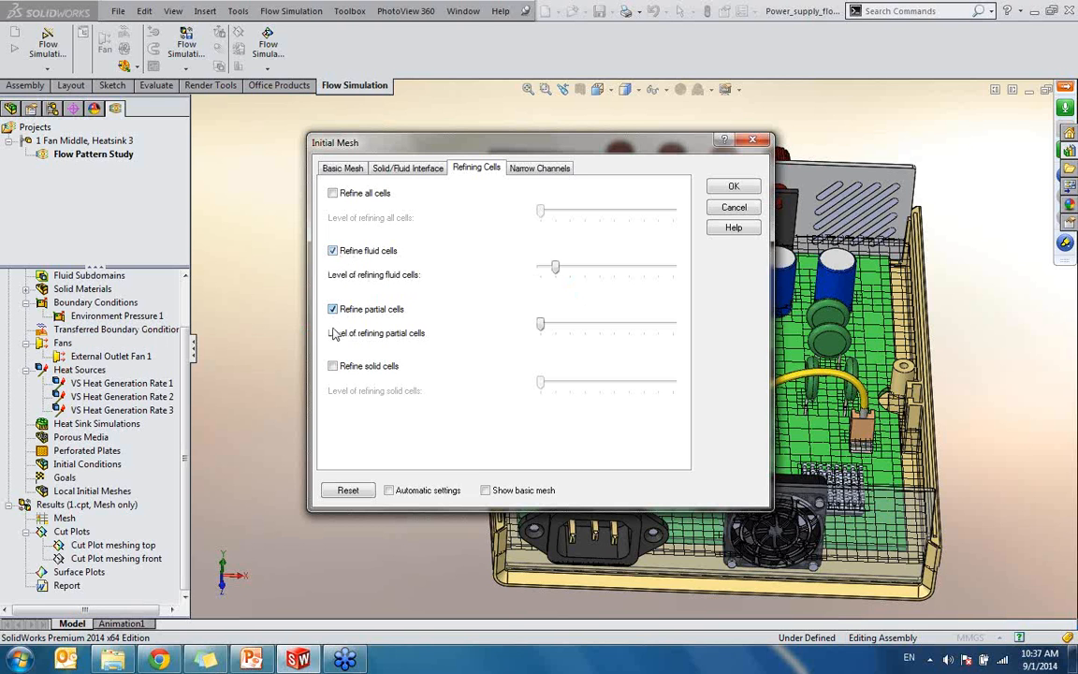
mouse_move(557, 271)
- Examine the meshed board around the large capacitor by moving the Initial Mesh settings aside and back again
drag(656, 142, 286, 153)
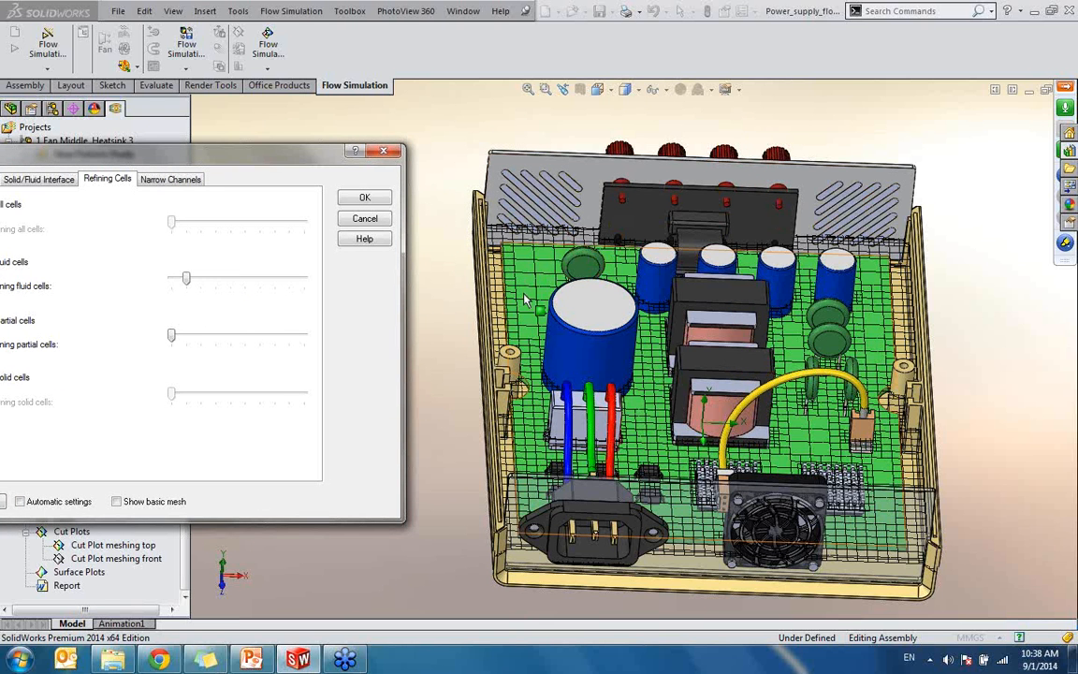
click(654, 312)
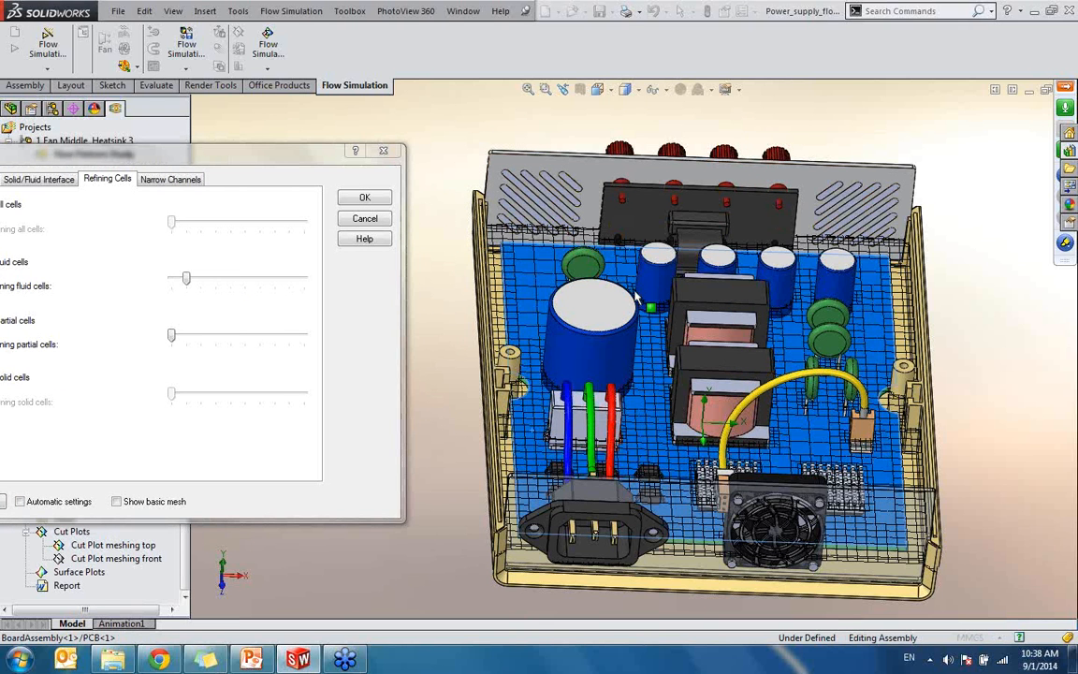
click(650, 291)
click(652, 335)
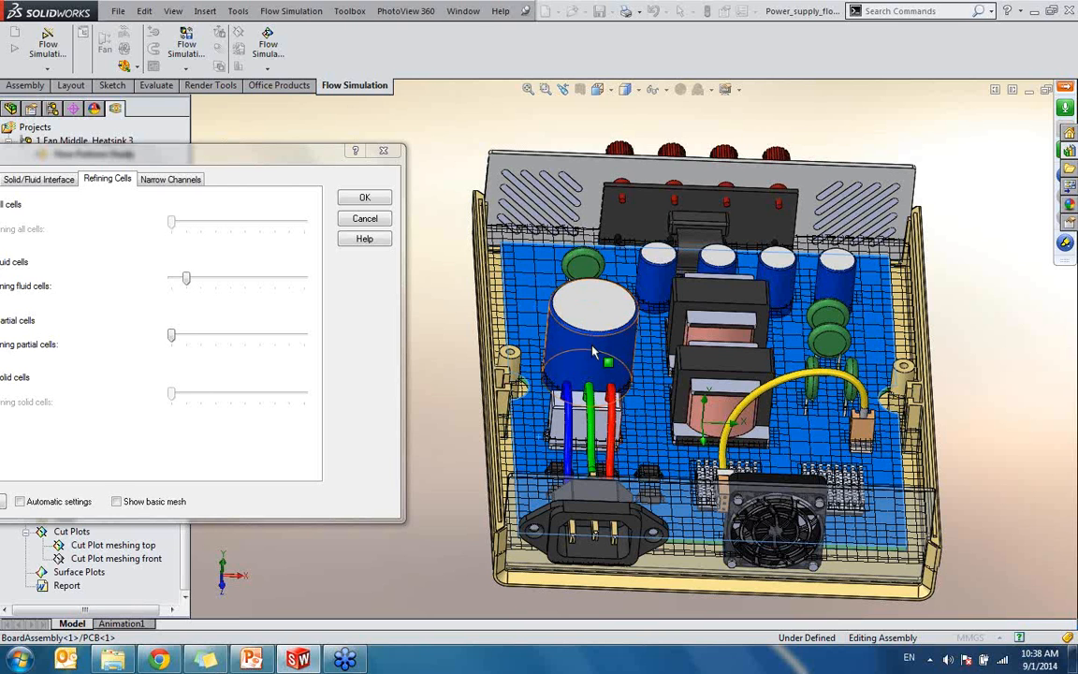
drag(239, 143, 329, 126)
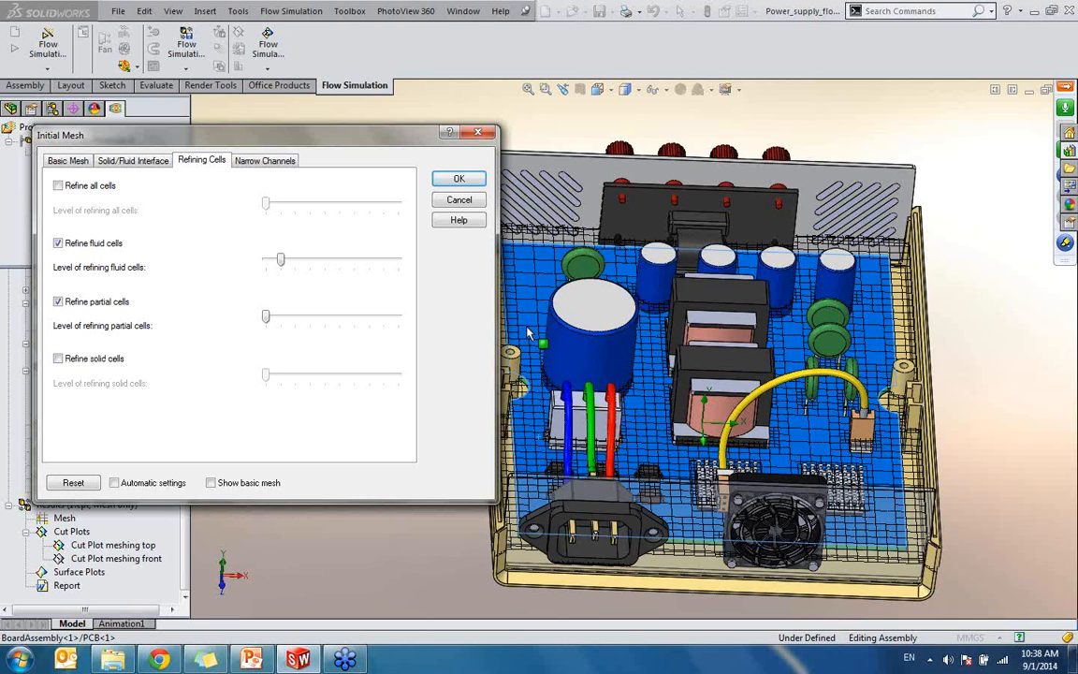
drag(250, 131, 463, 120)
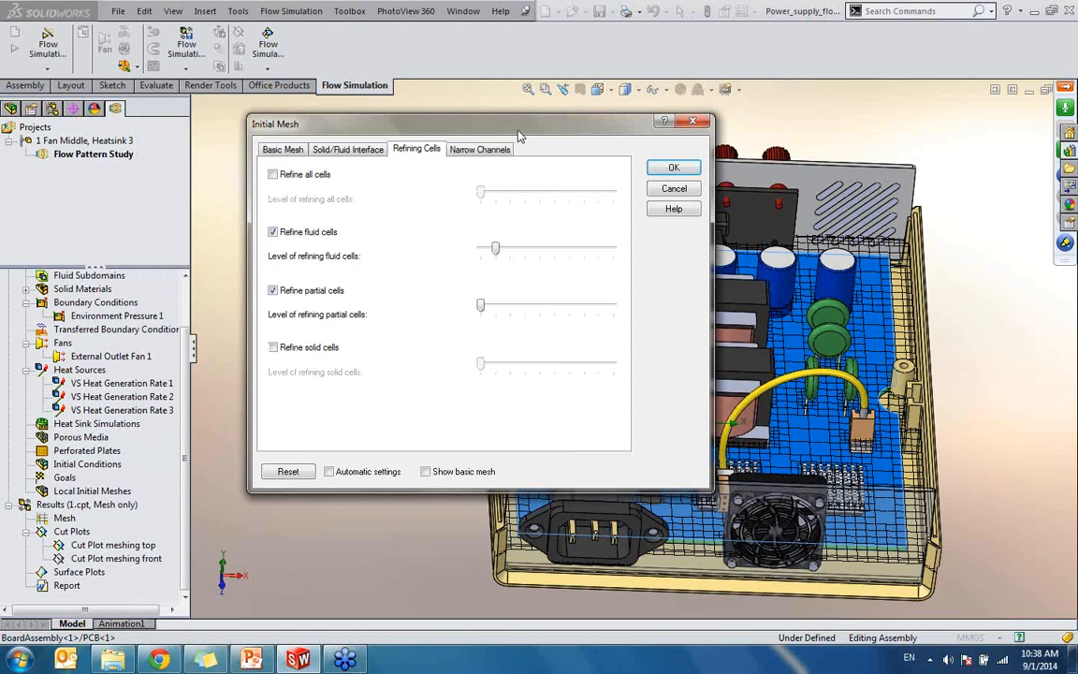
- Set the partial cell refinement level to 2, keep fluid cells at level 1, and apply the Initial Mesh settings
mouse_move(491, 250)
mouse_move(487, 317)
drag(481, 307, 510, 307)
mouse_move(500, 254)
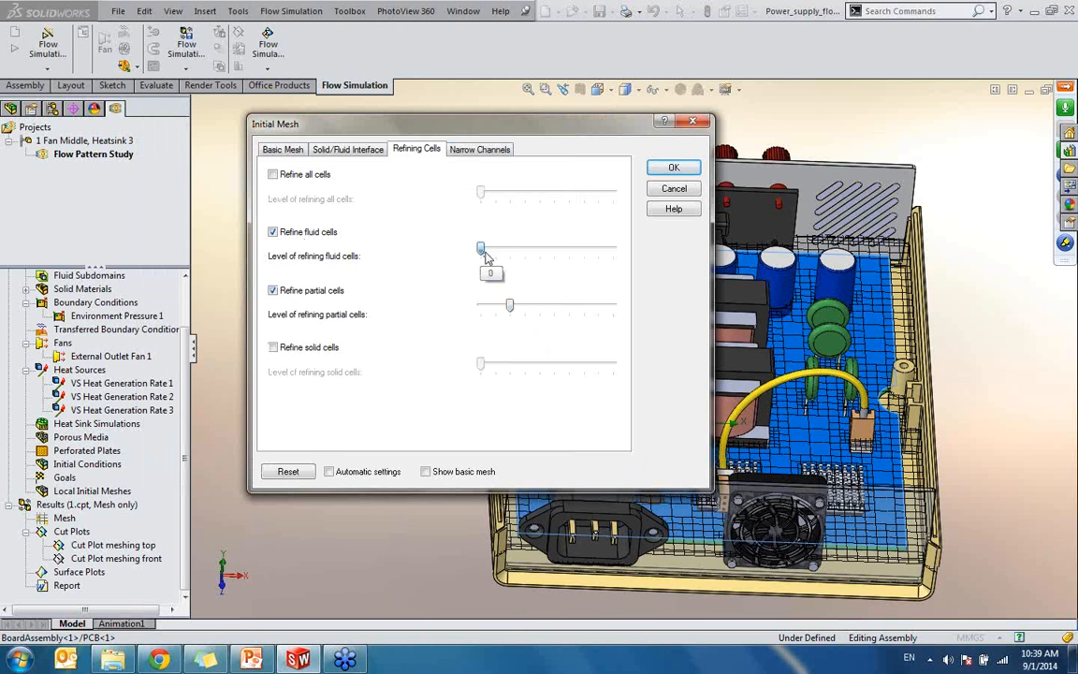
mouse_move(477, 328)
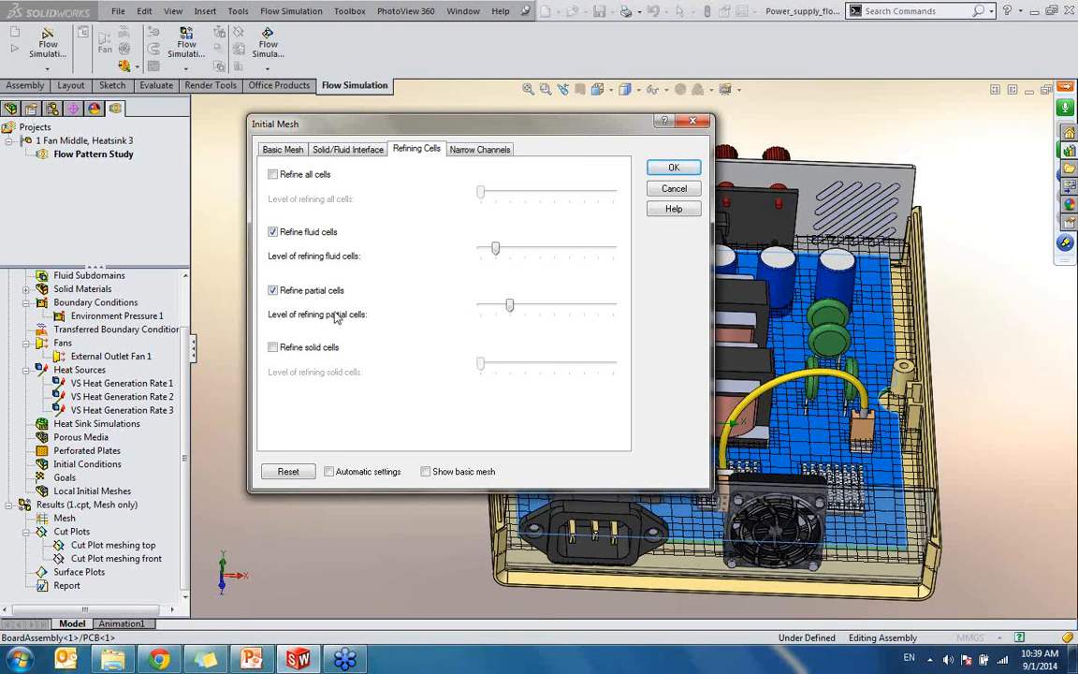
click(689, 170)
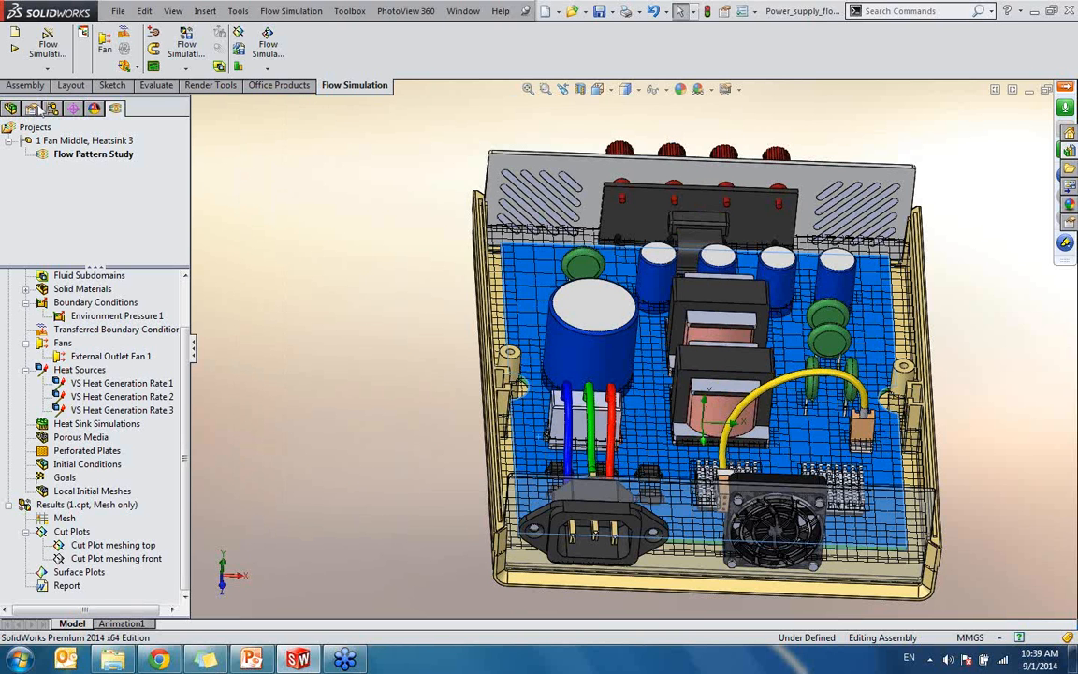
click(46, 70)
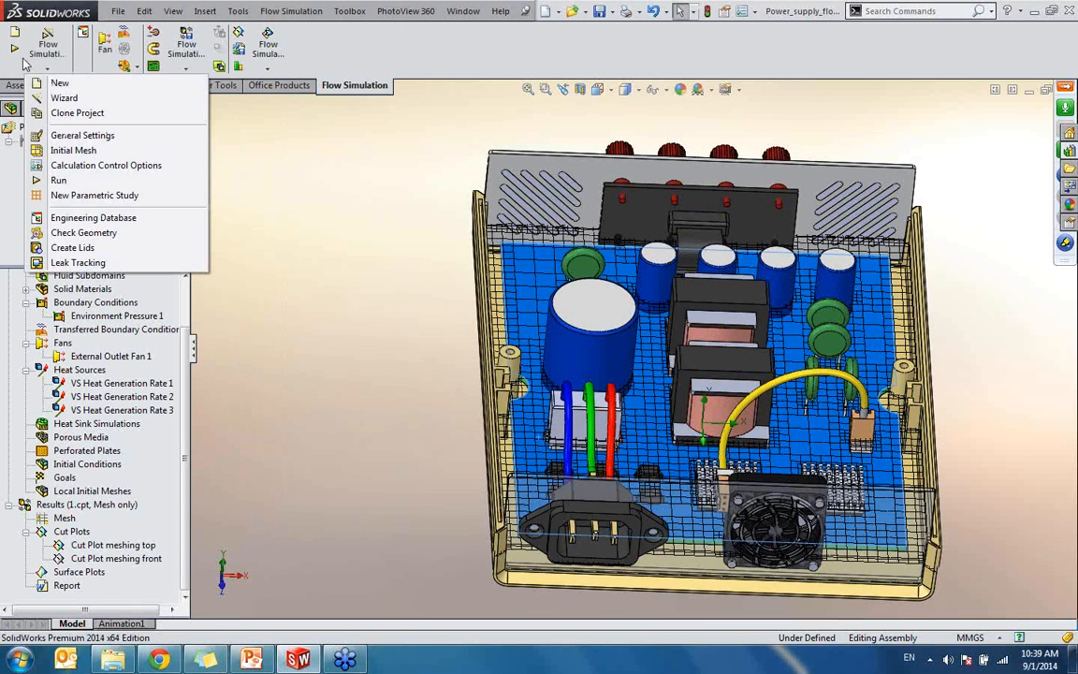
click(49, 177)
click(389, 272)
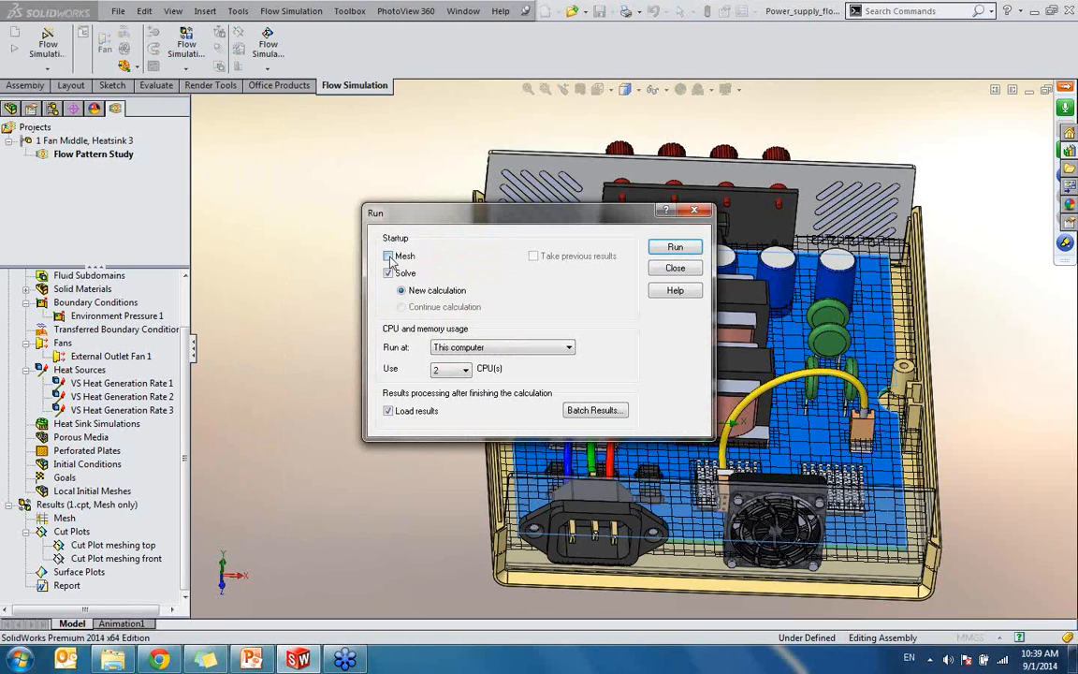
click(389, 255)
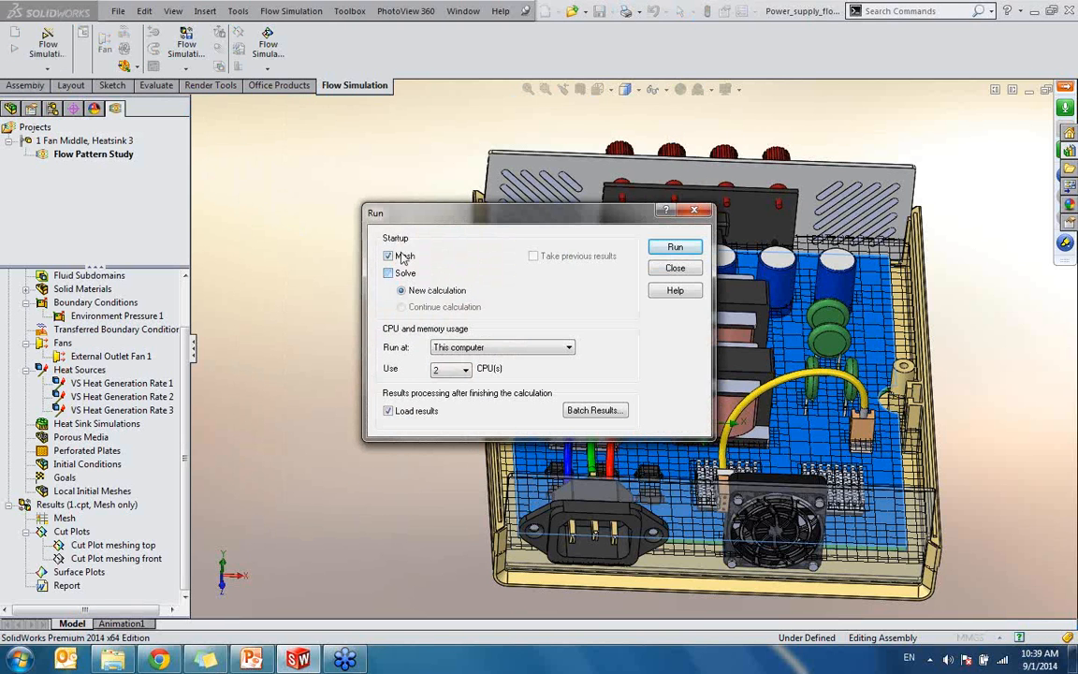
click(693, 211)
- Unload the current results and load 1.cpt from the "3rd partial&fluid cell" folder in Model Dataset
right_click(74, 504)
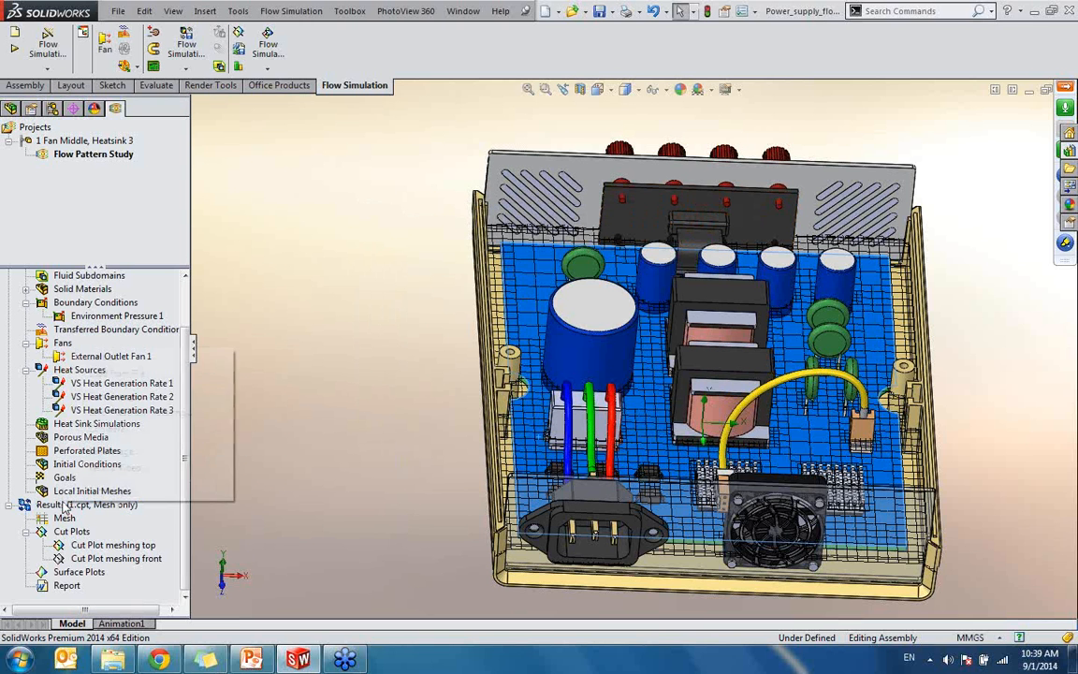
click(102, 356)
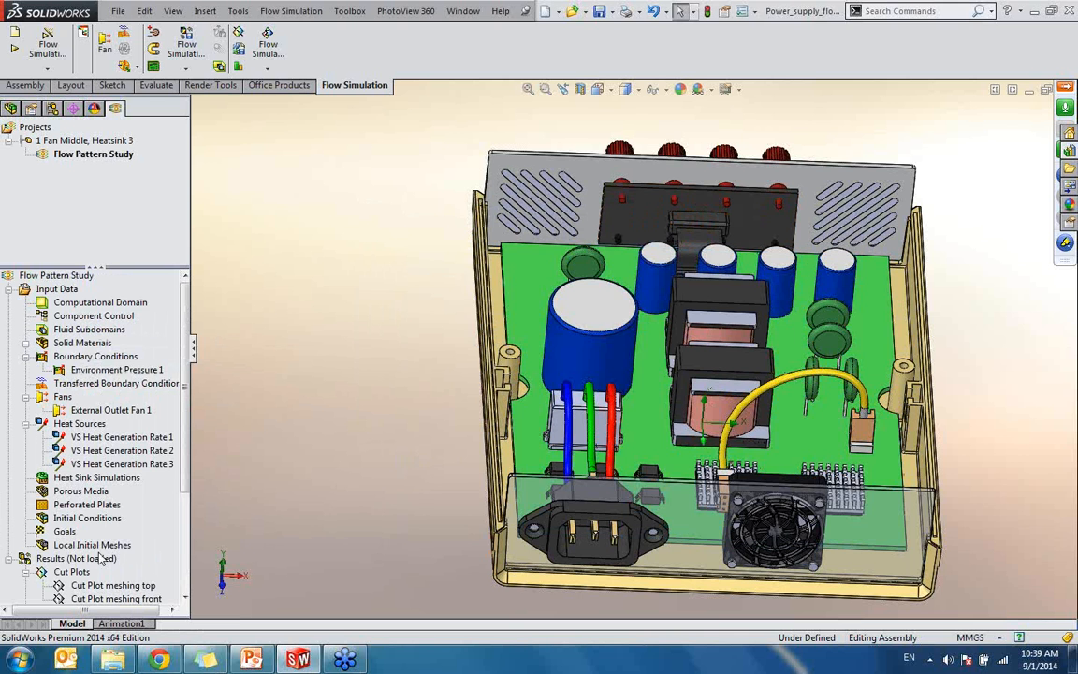
right_click(103, 558)
click(143, 412)
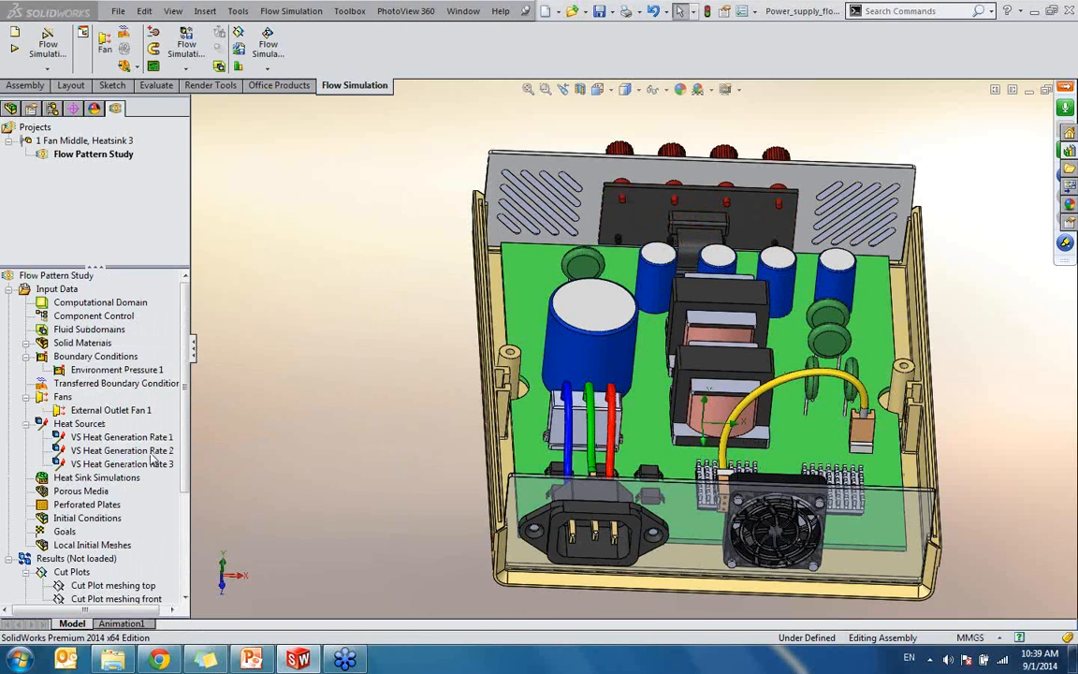
click(565, 193)
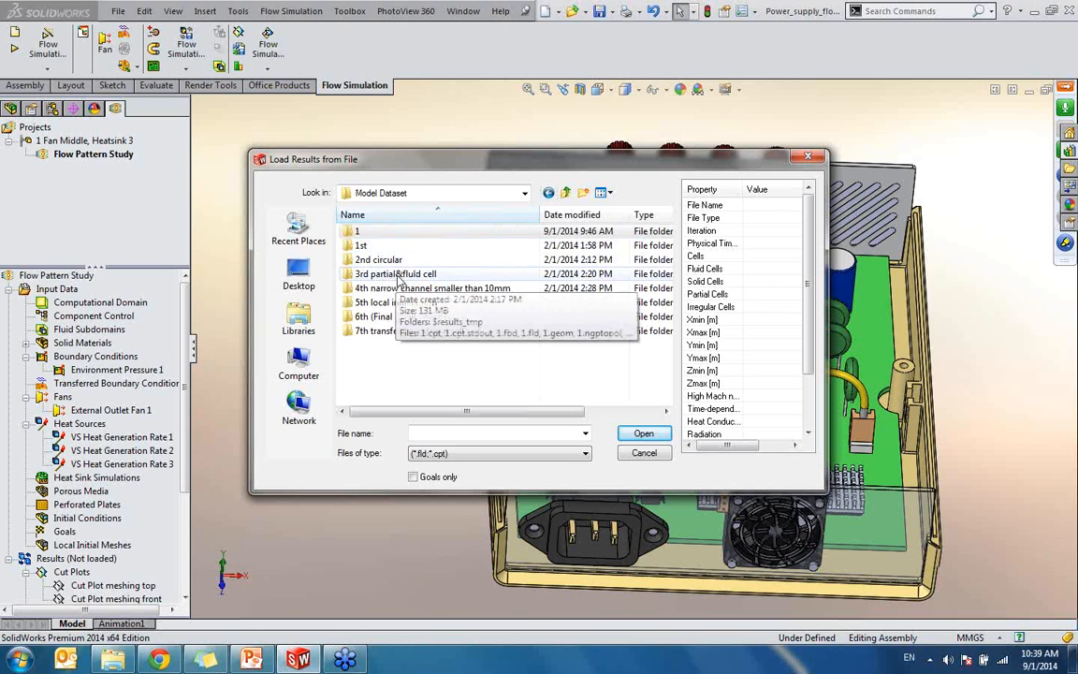
double_click(394, 273)
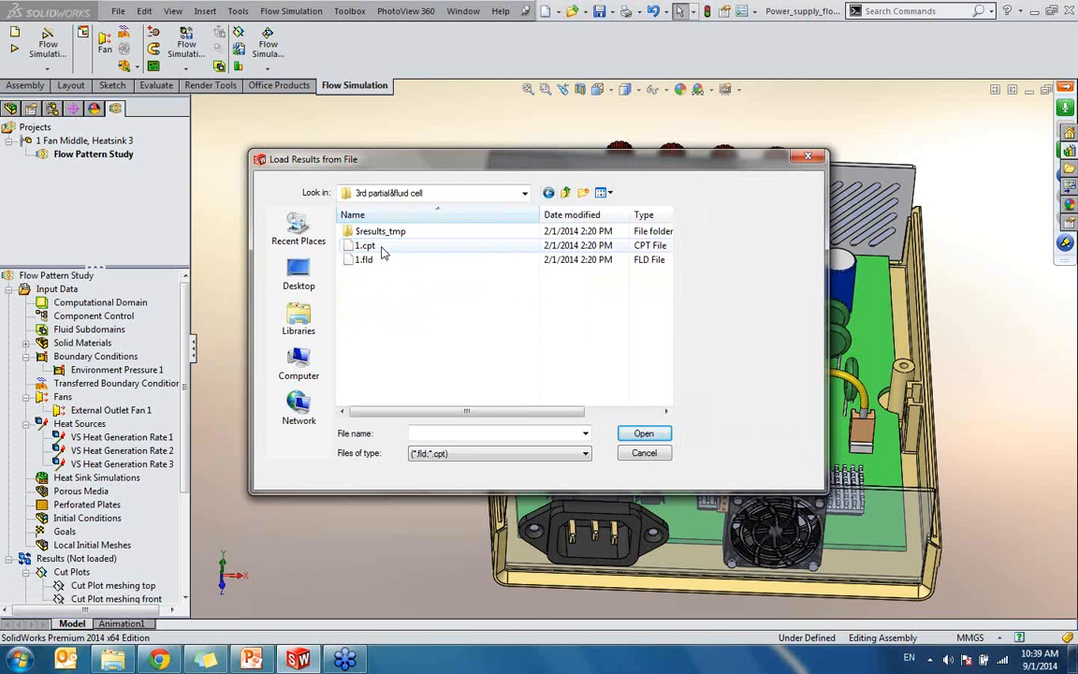
double_click(380, 247)
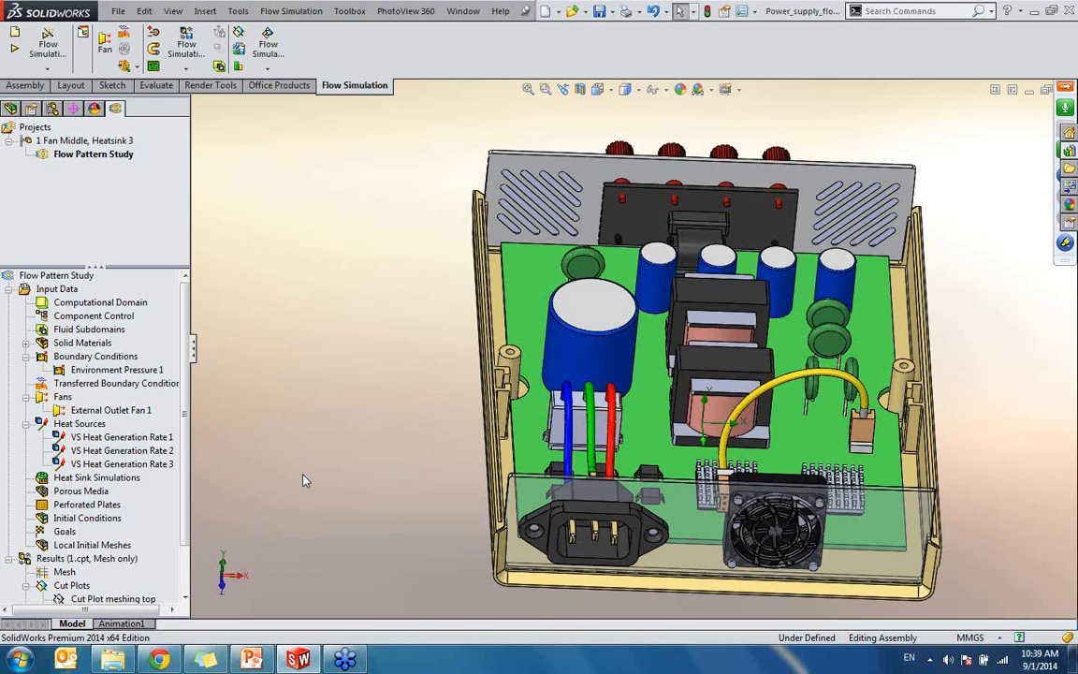
scroll(186, 548, down, 2)
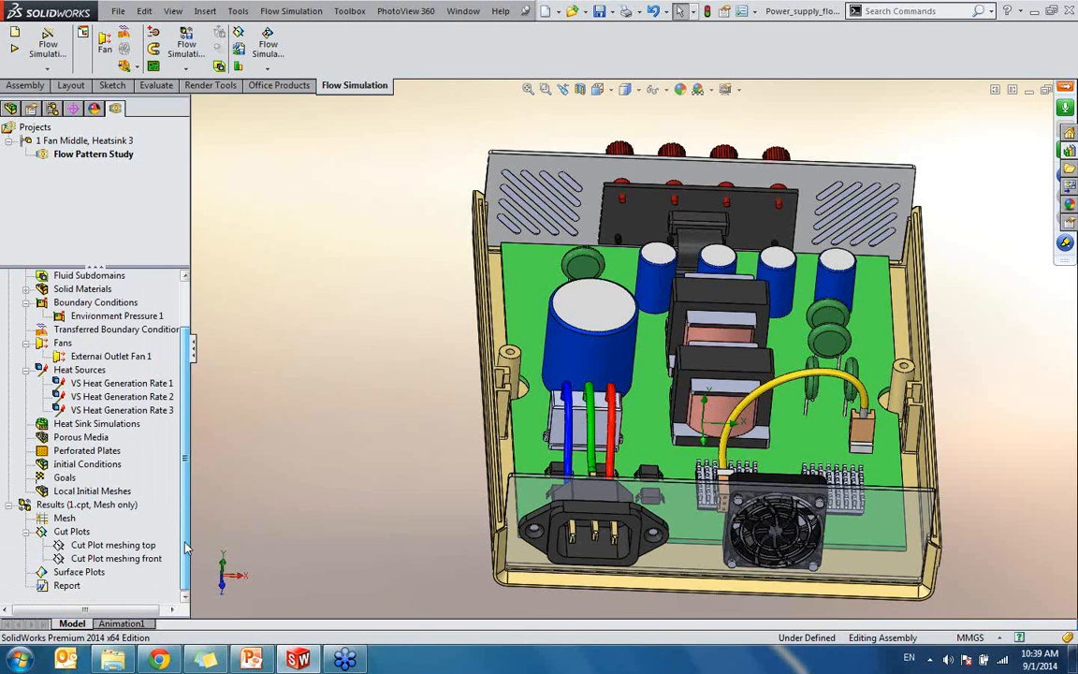
- Show the Cut Plot meshing top result and examine the mesh around the board components from above
click(121, 545)
right_click(141, 543)
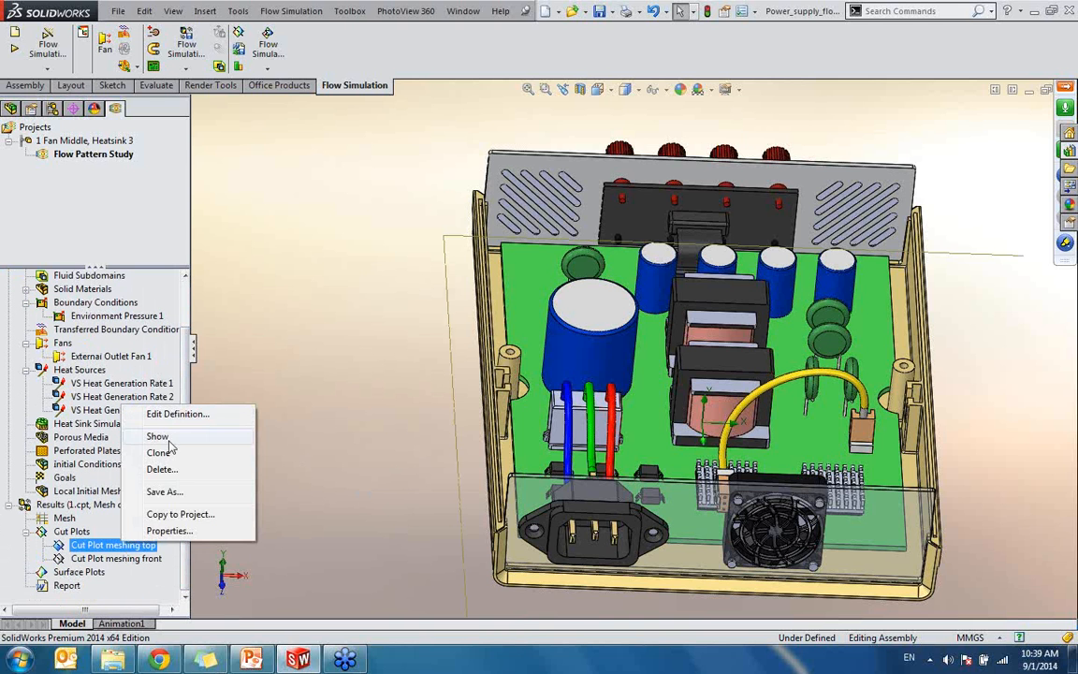
click(168, 438)
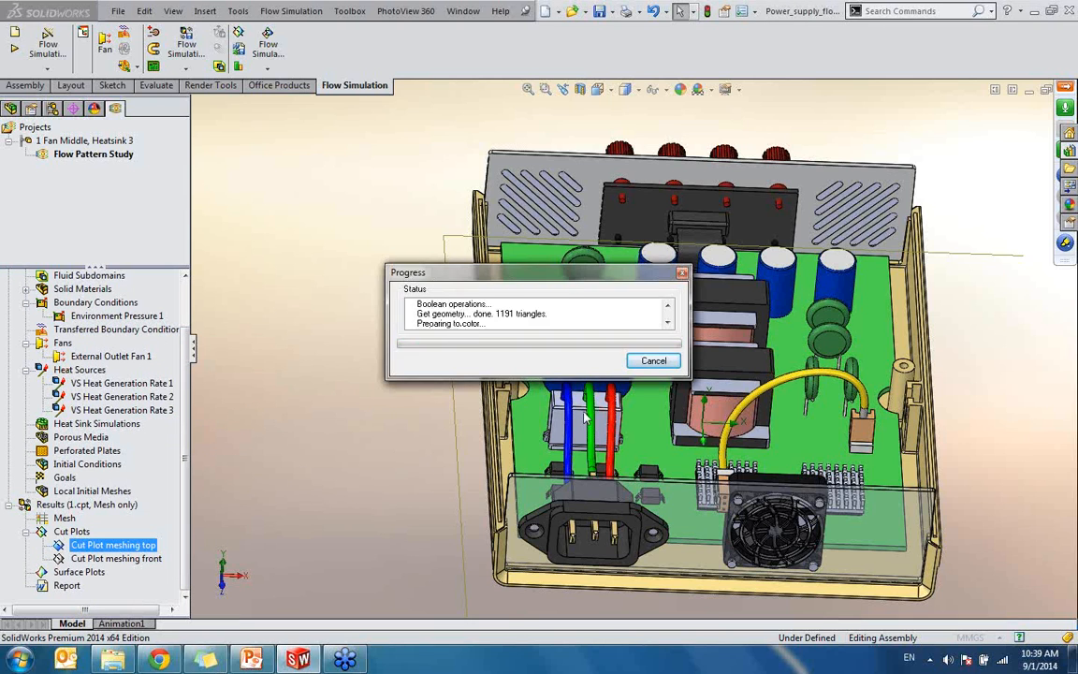
middle_drag(662, 383, 661, 468)
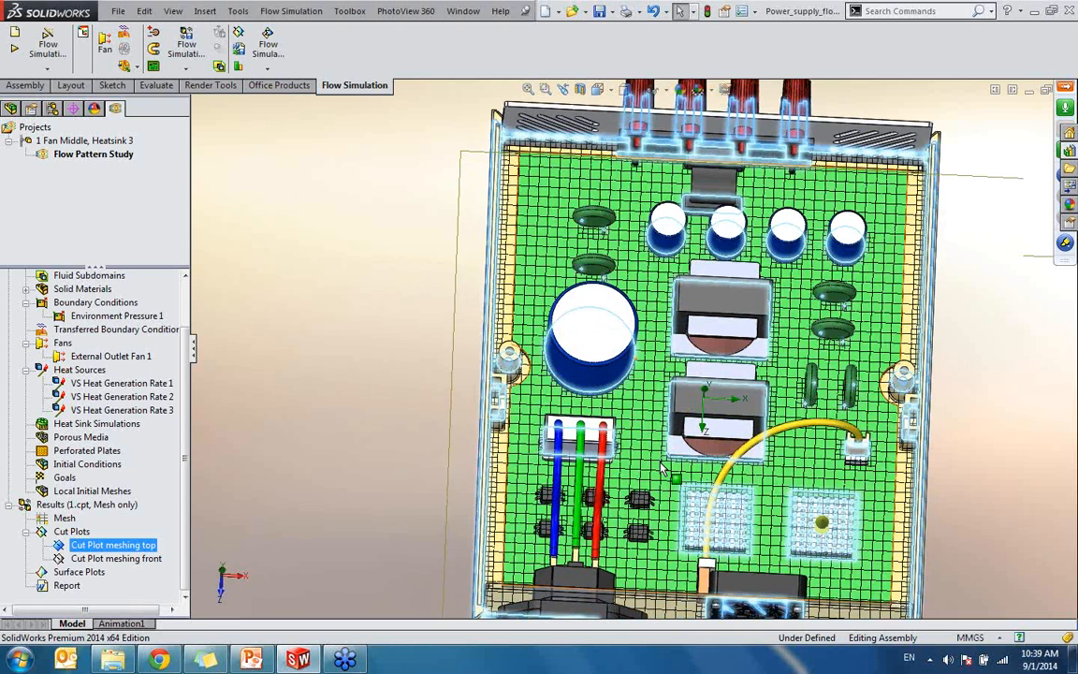
key(ctrl+5)
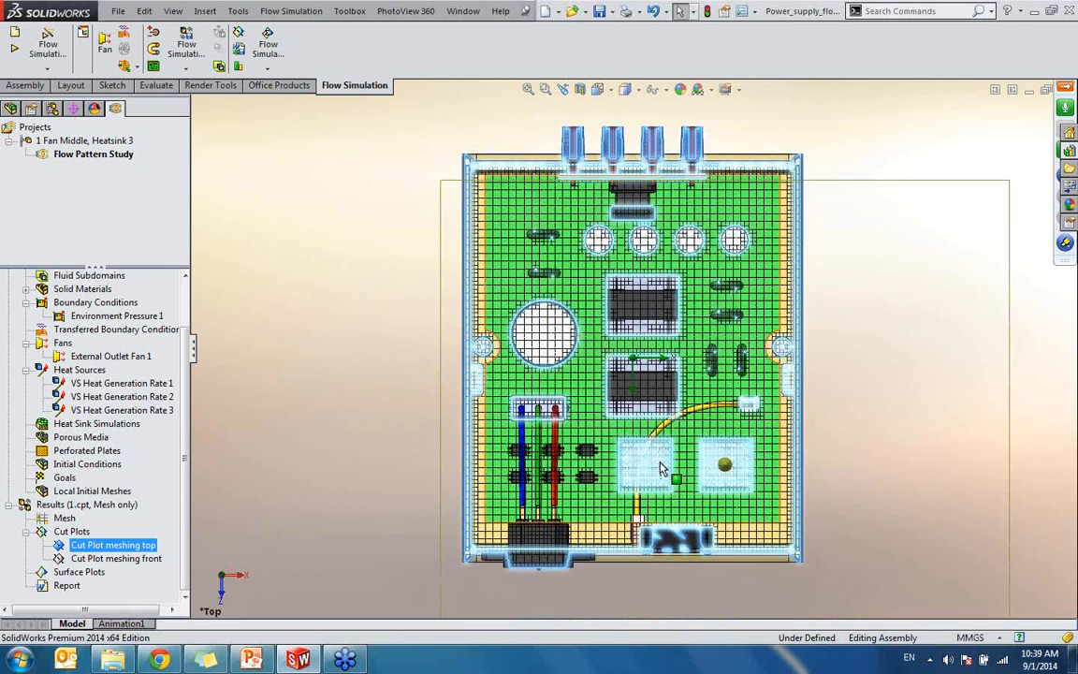
scroll(646, 304, down, 4)
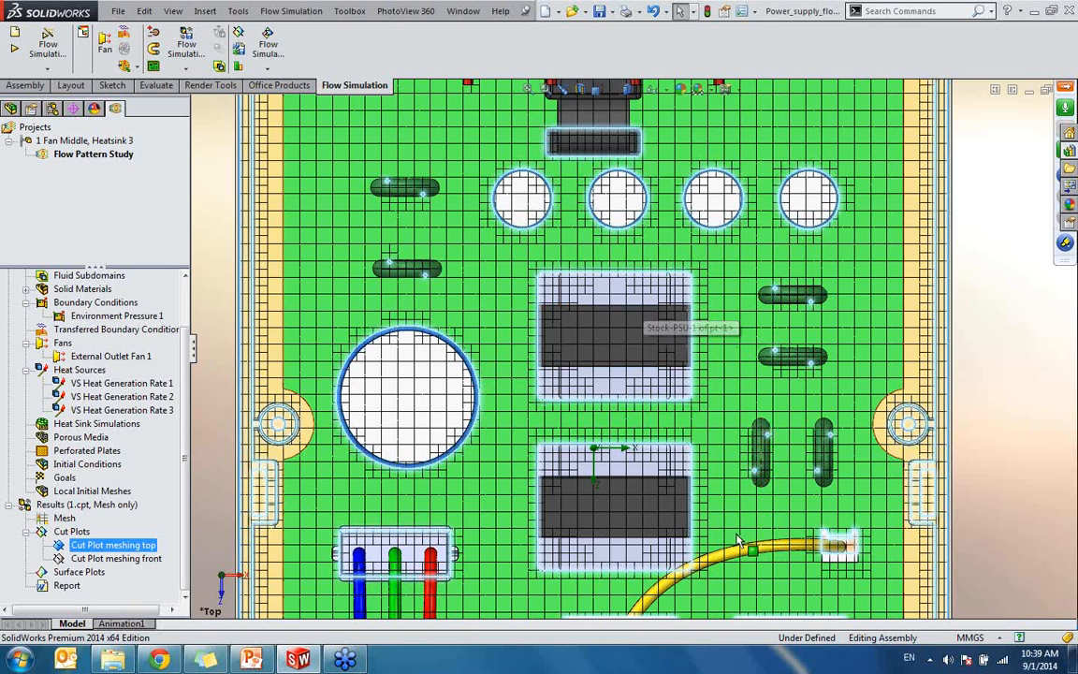
scroll(660, 487, up, 2)
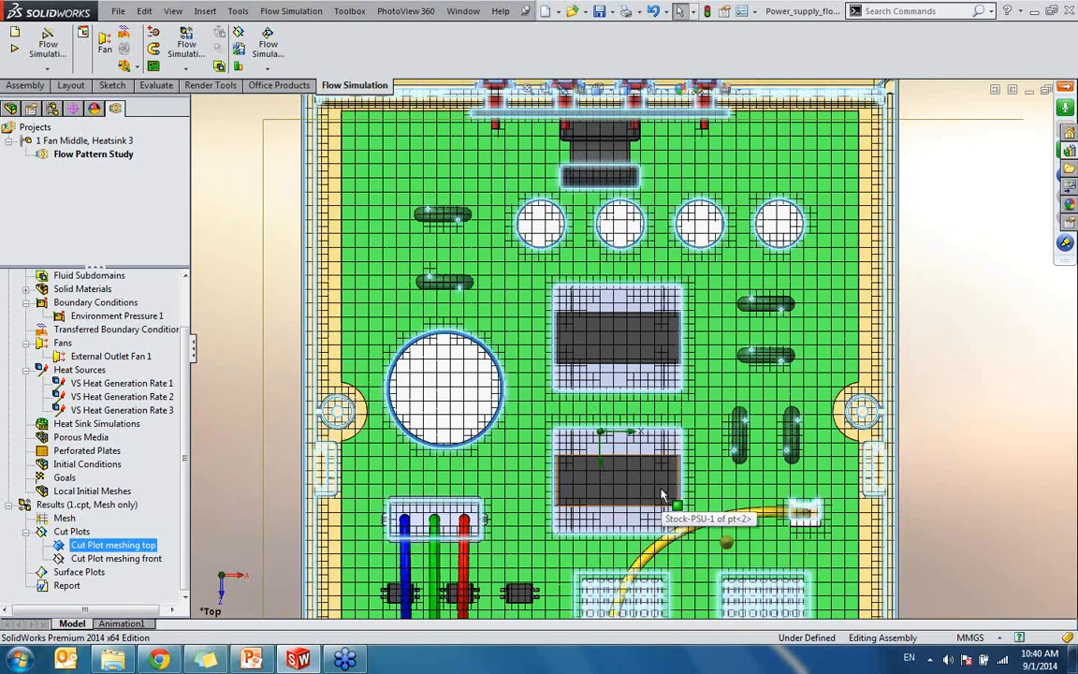
middle_drag(667, 508, 674, 452)
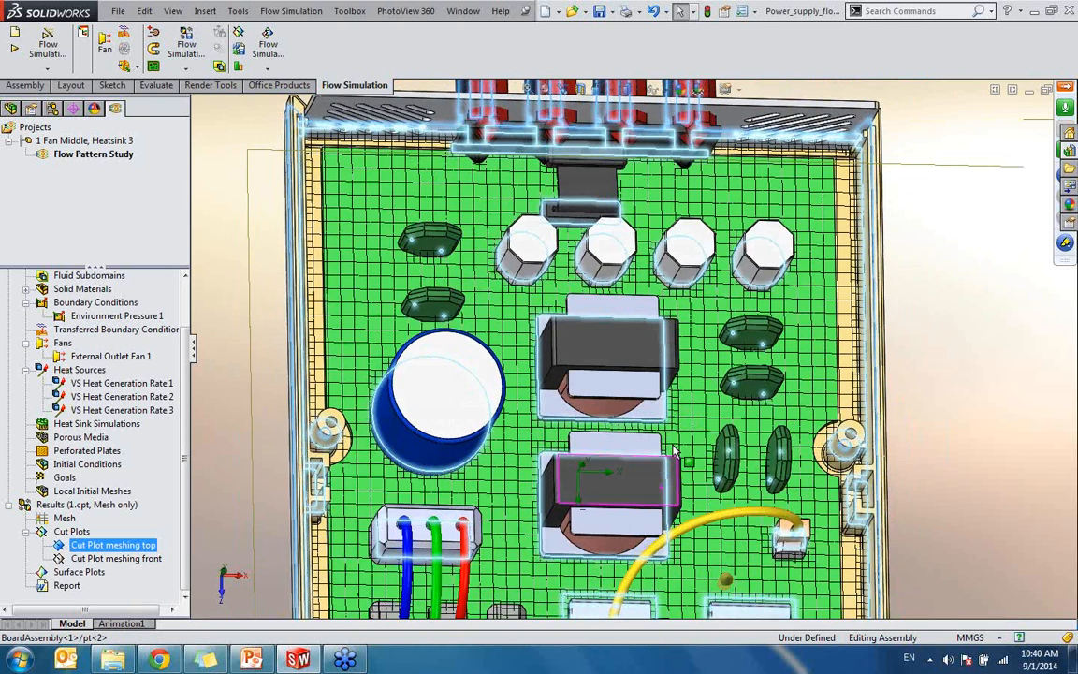
- Hide the Cut Plot meshing top result and show the Cut Plot meshing front result instead
right_click(114, 545)
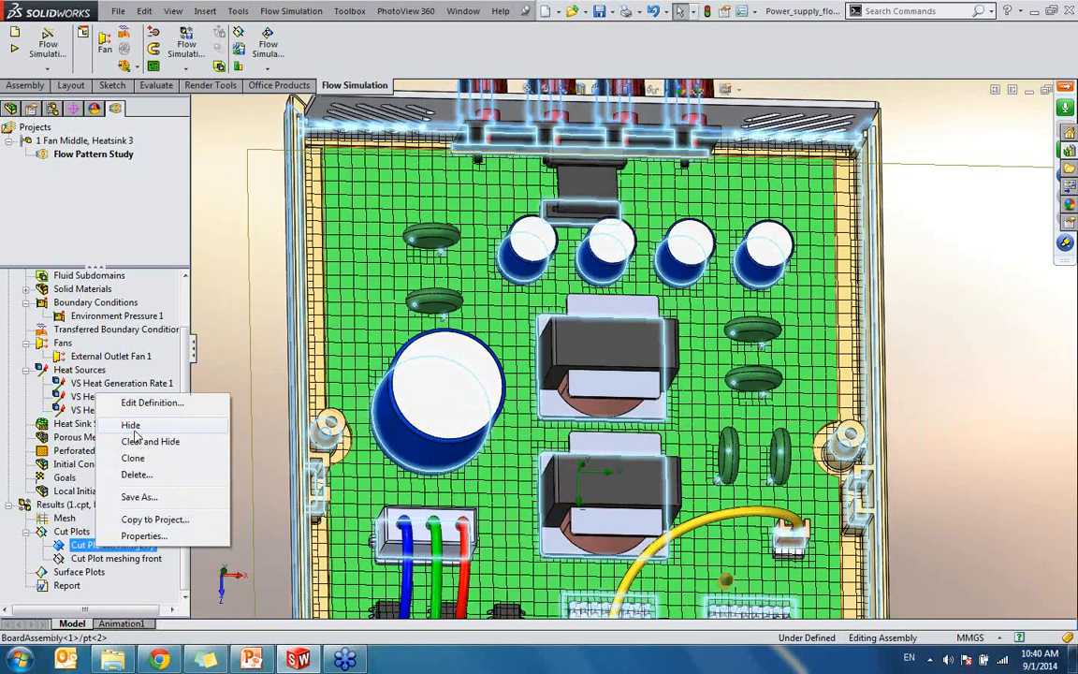
click(131, 426)
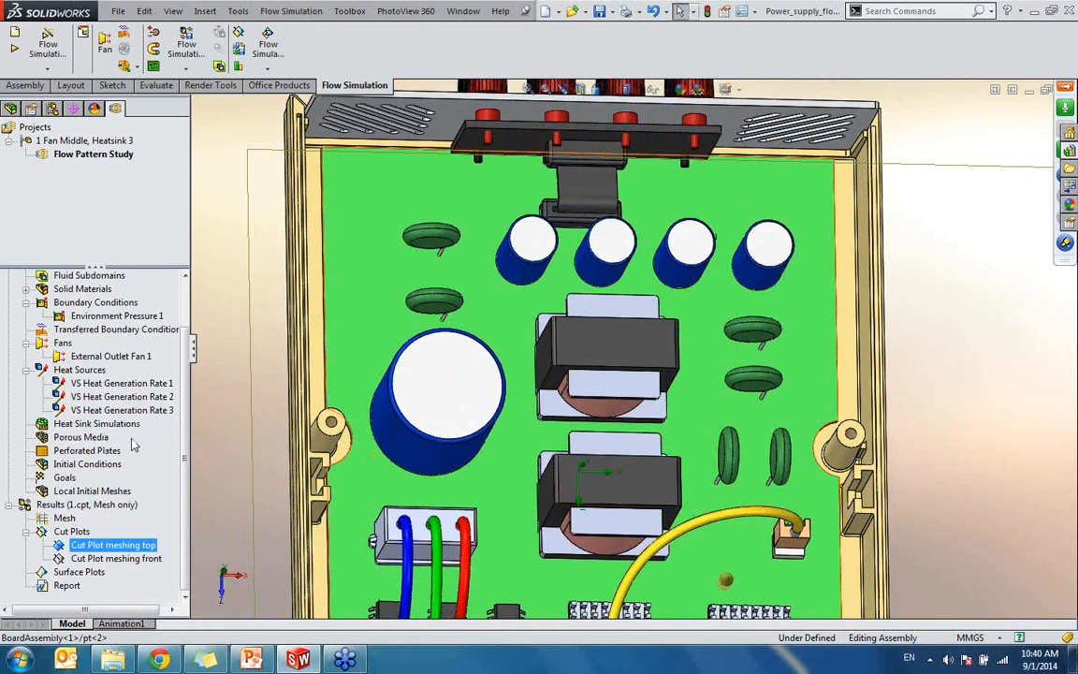
ctrl+click(111, 559)
right_click(112, 560)
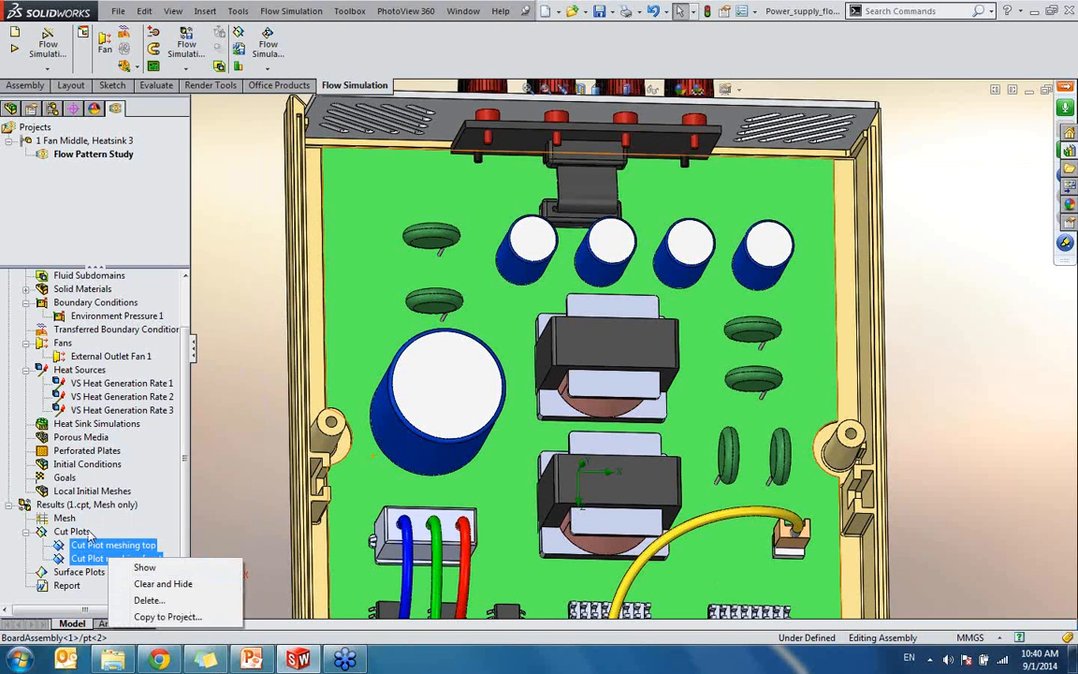
key(Escape)
click(99, 559)
right_click(100, 560)
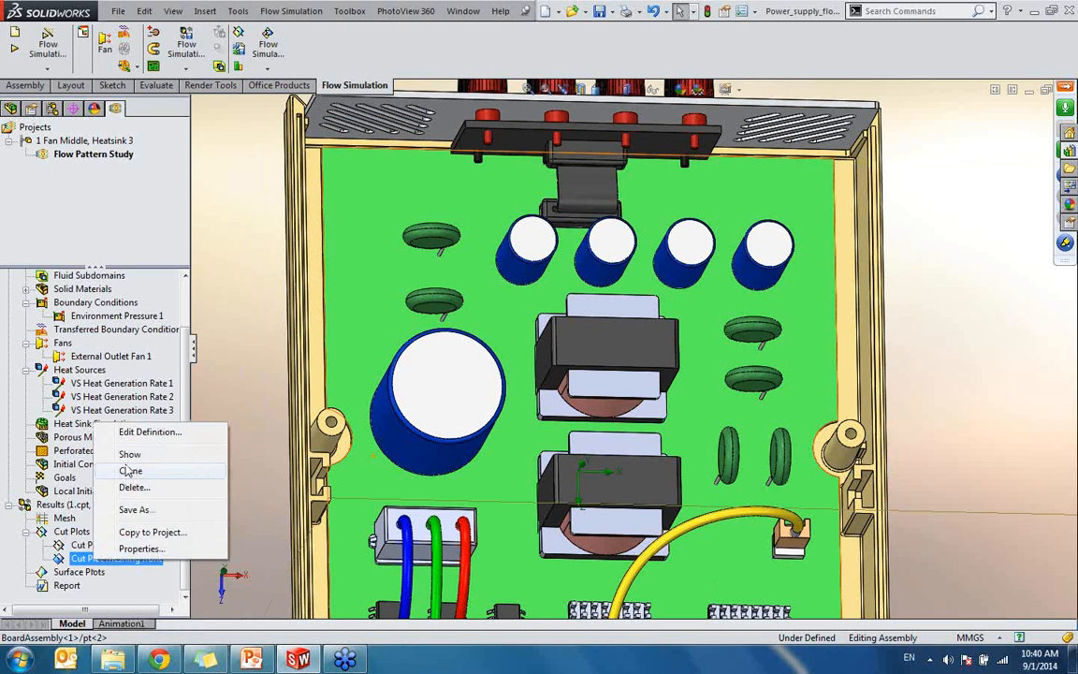
click(129, 454)
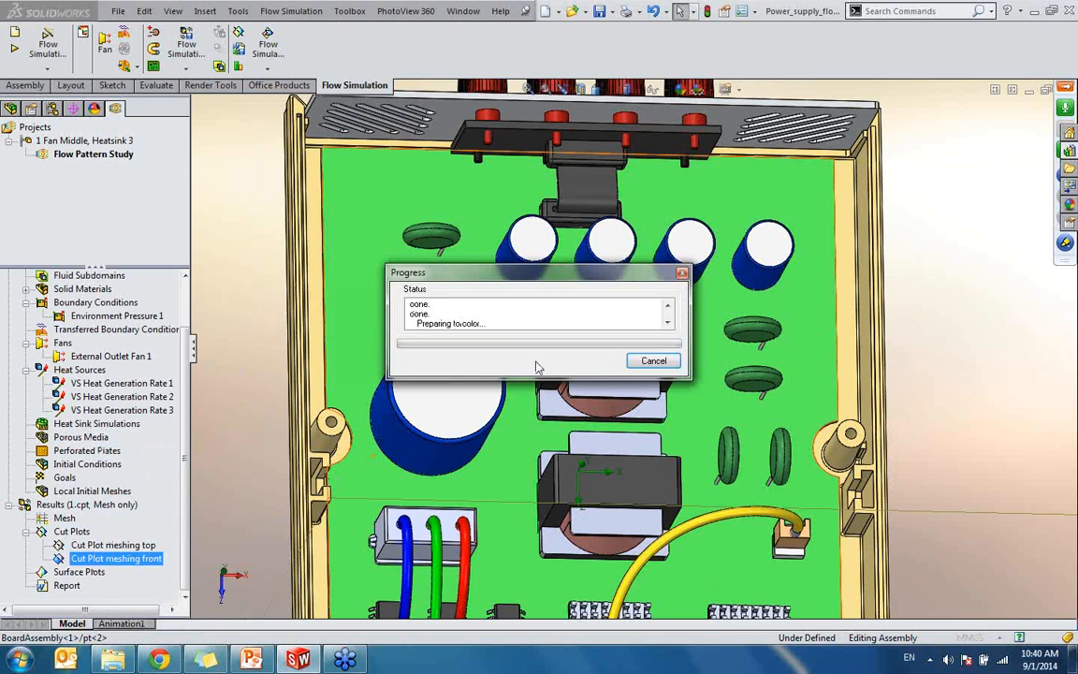
- Move the front mesh cut plot back from the heatsinks so it slices through the large blue capacitor
click(564, 568)
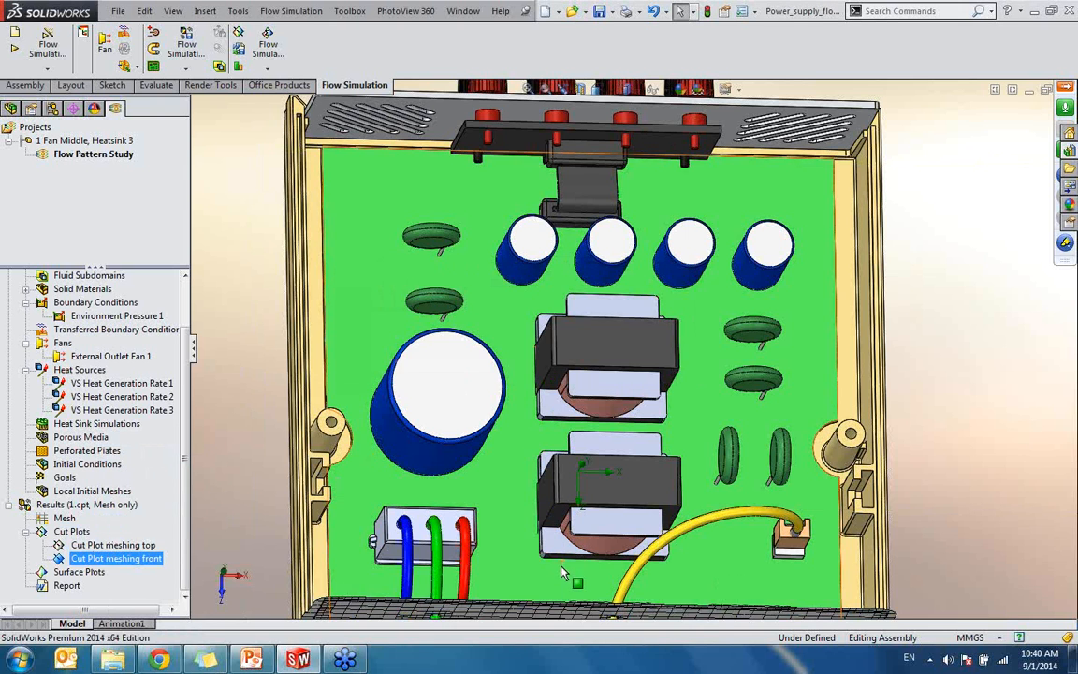
middle_drag(563, 568, 602, 543)
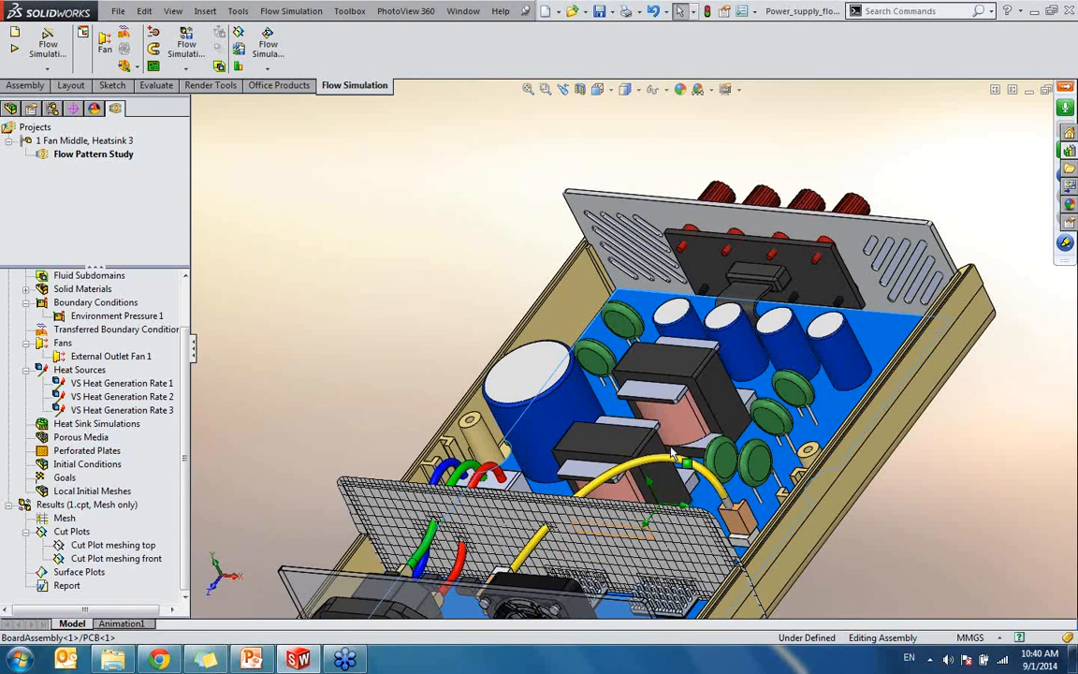
key(Escape)
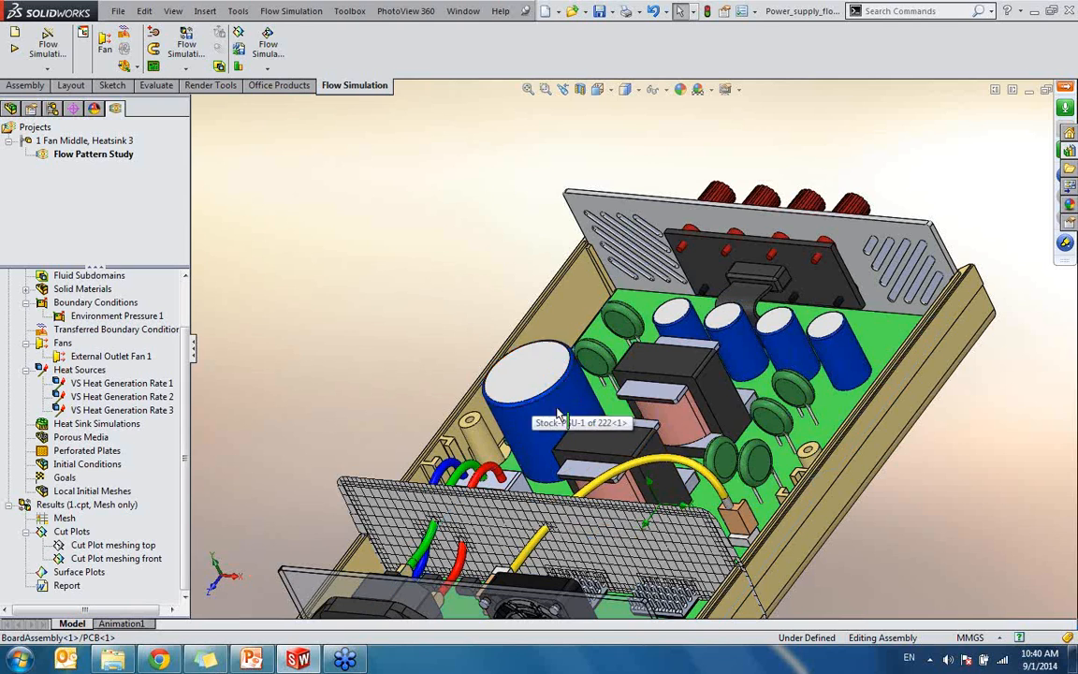
key(ctrl+7)
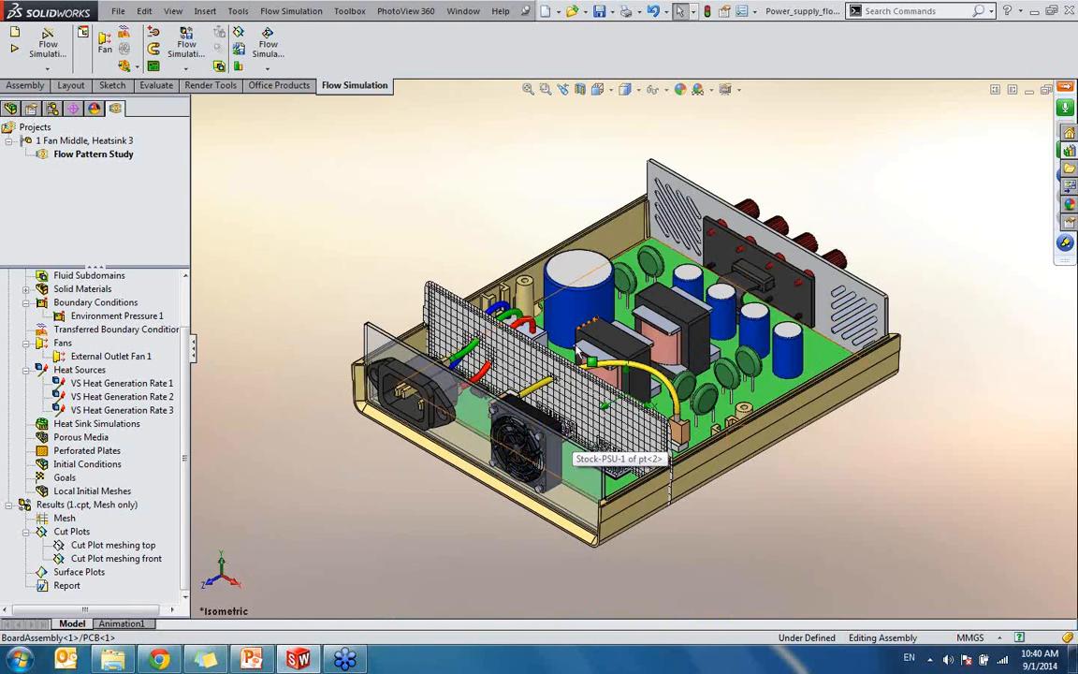
scroll(571, 318, down, 5)
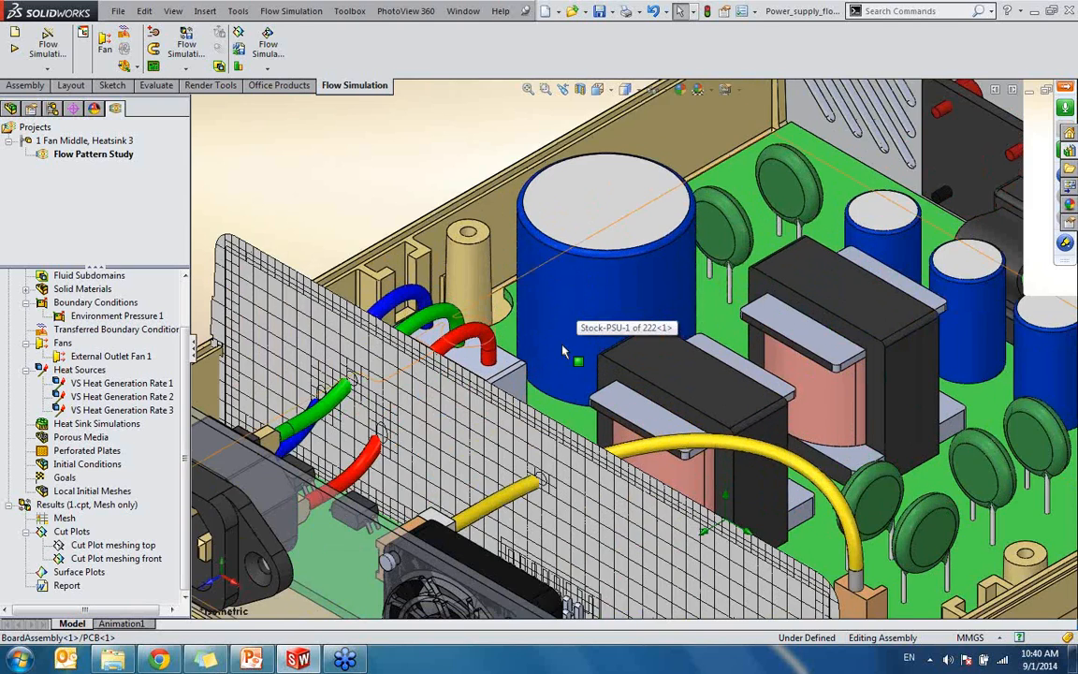
scroll(588, 307, down, 1)
scroll(600, 311, up, 1)
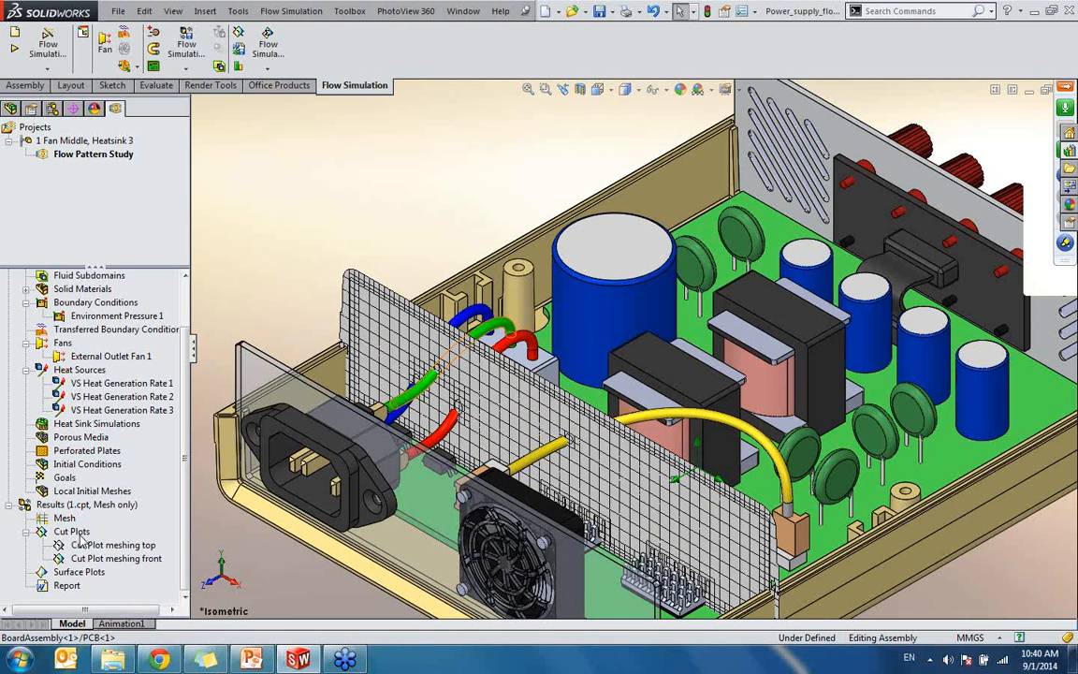
click(97, 559)
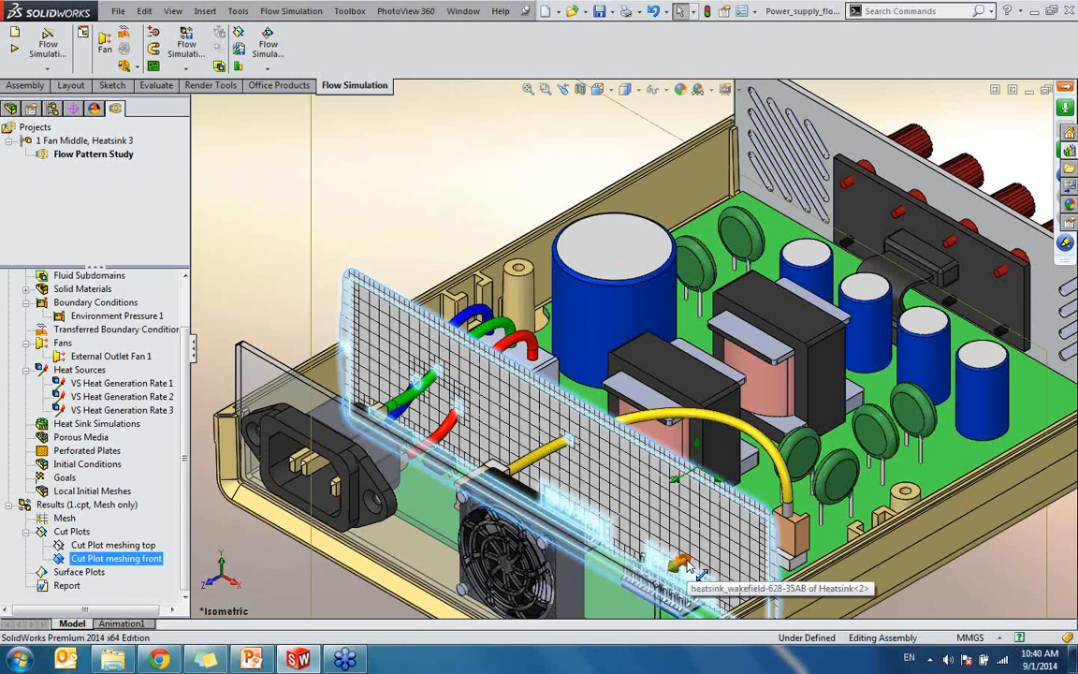
drag(666, 563, 754, 467)
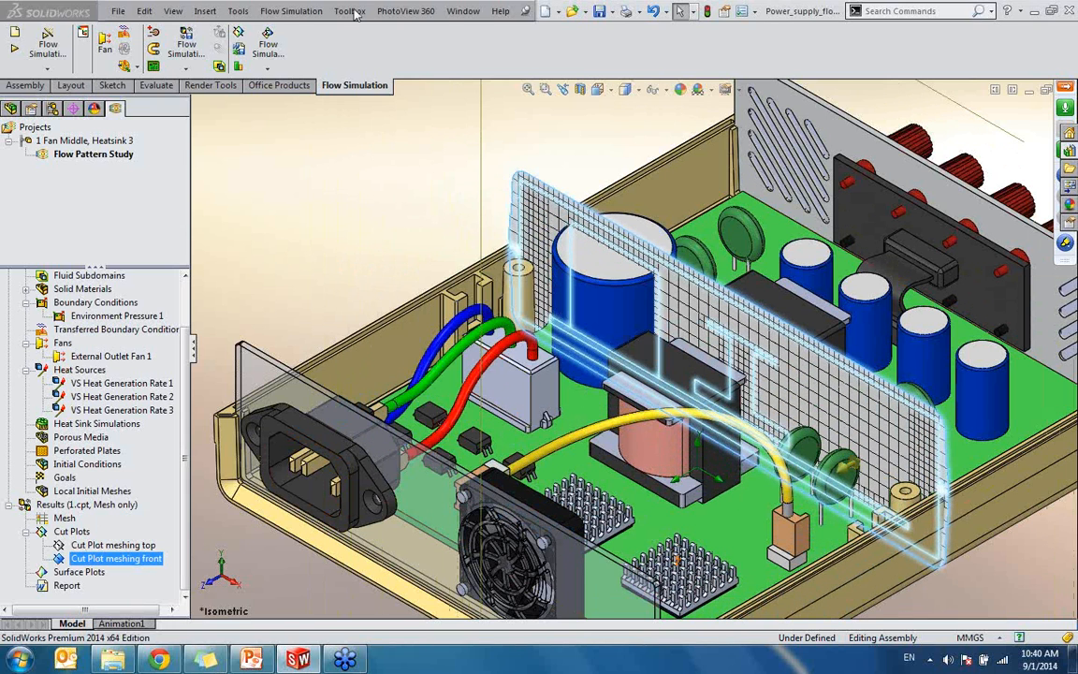
- Set the model transparency for the results display to 0.50
click(321, 18)
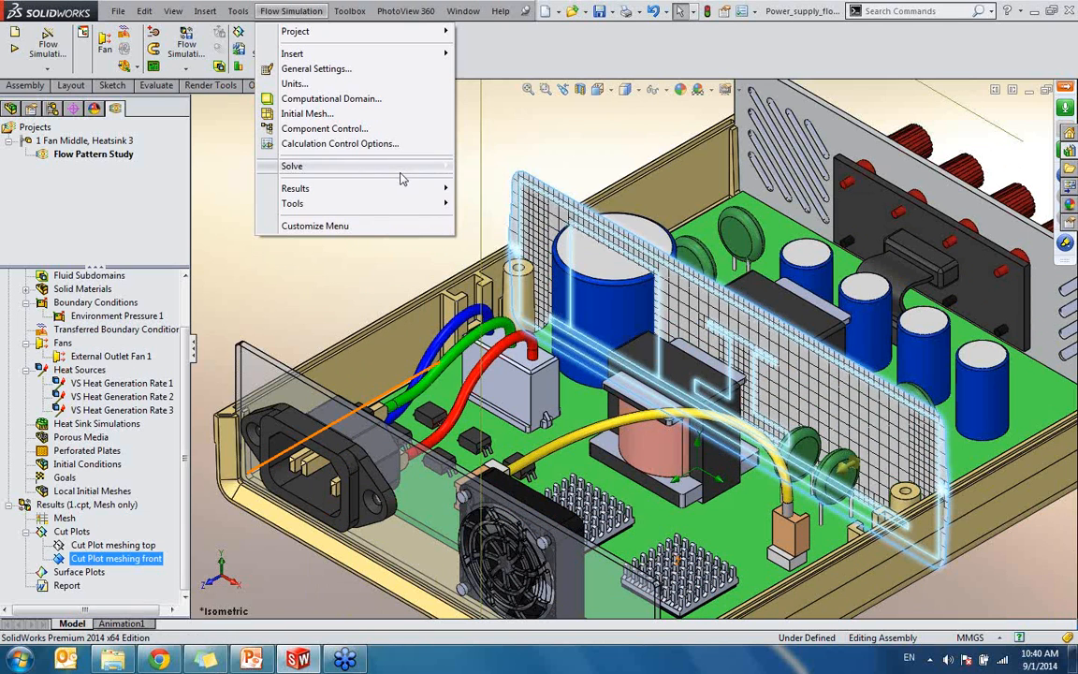
mouse_move(408, 194)
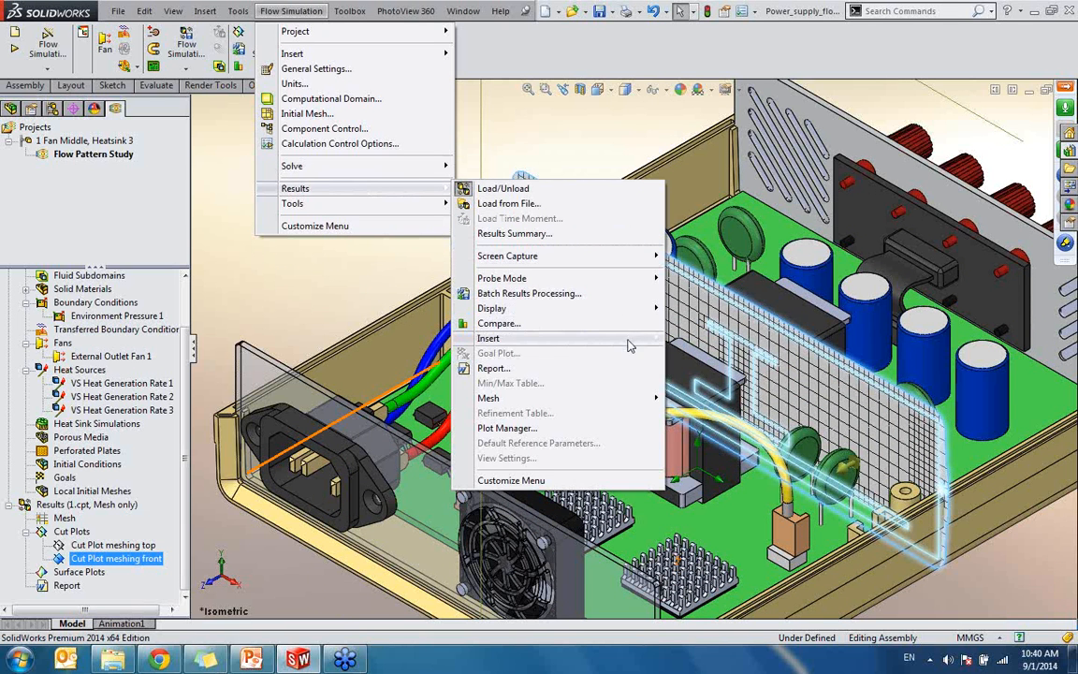
mouse_move(627, 321)
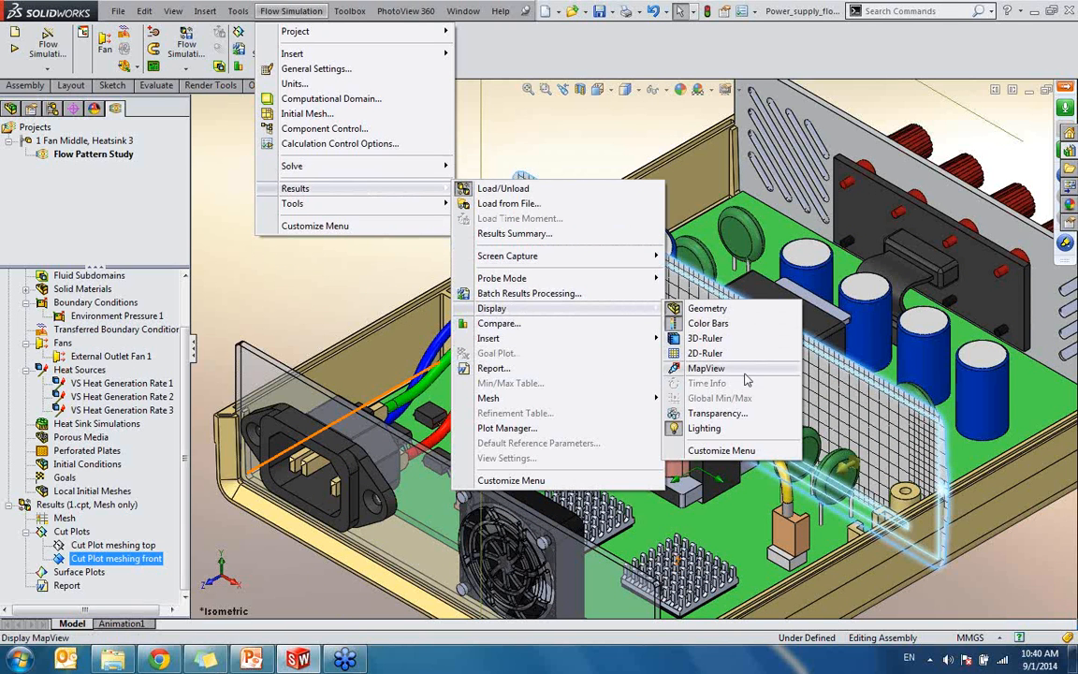
click(738, 412)
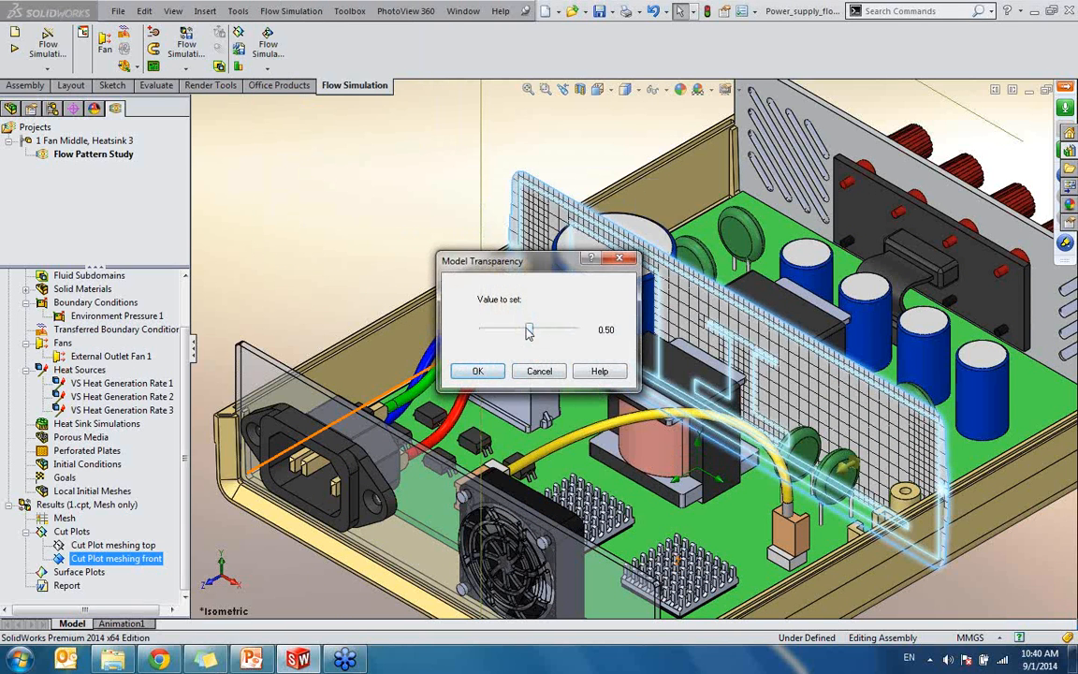
click(501, 371)
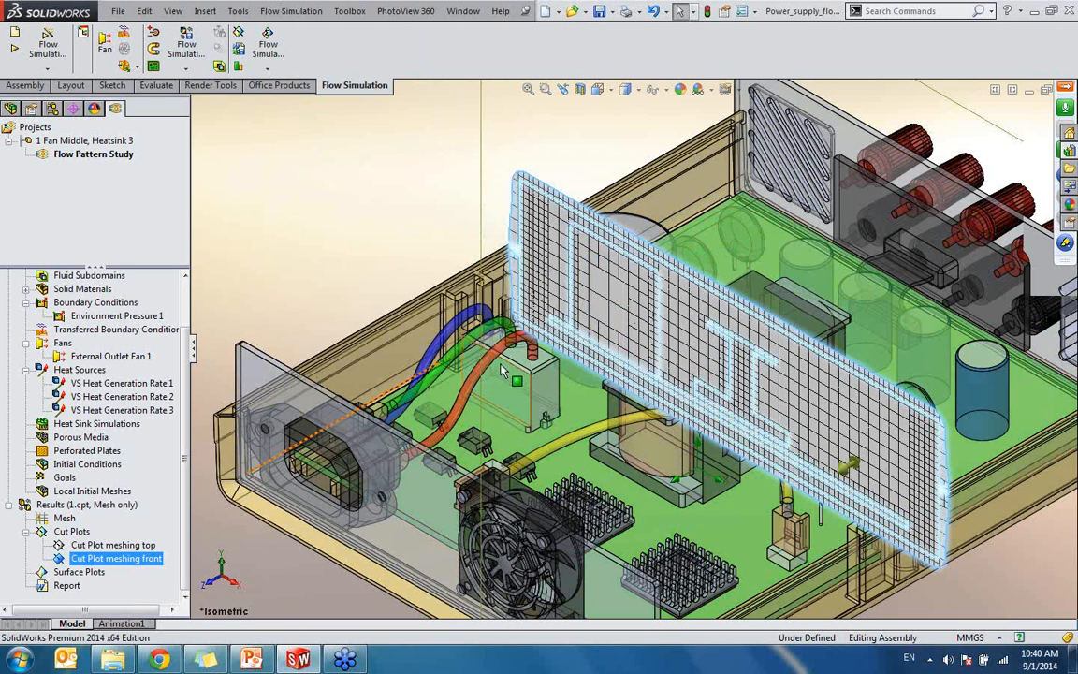
click(372, 255)
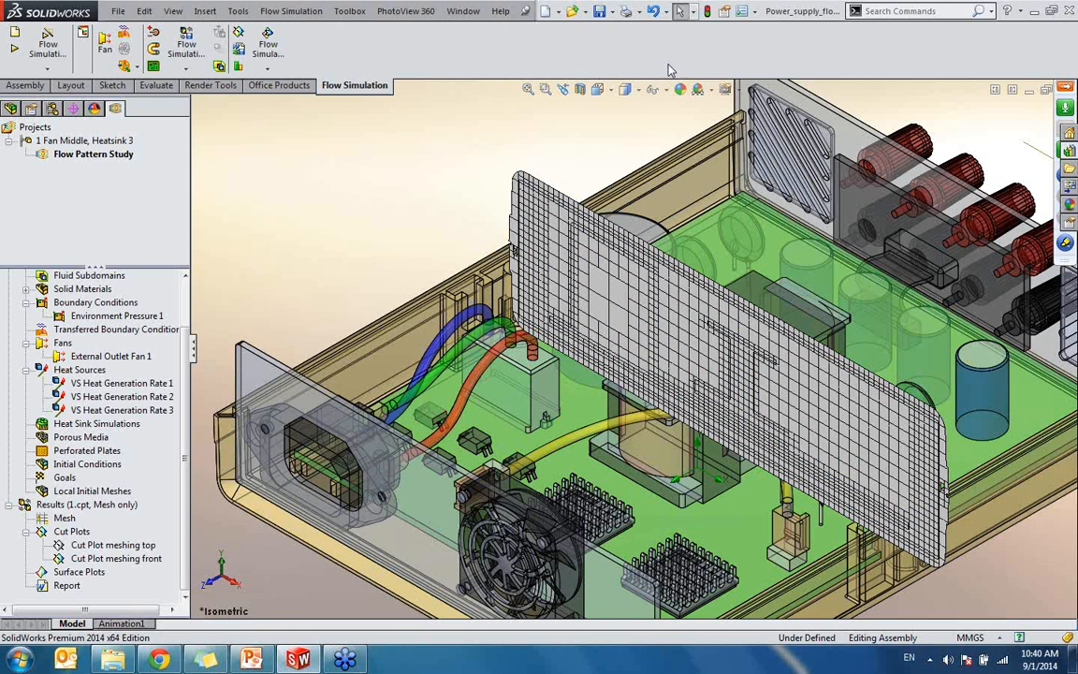
- Display the model as shaded without edges and examine the front mesh cut plot around the large capacitor in isometric view
click(637, 89)
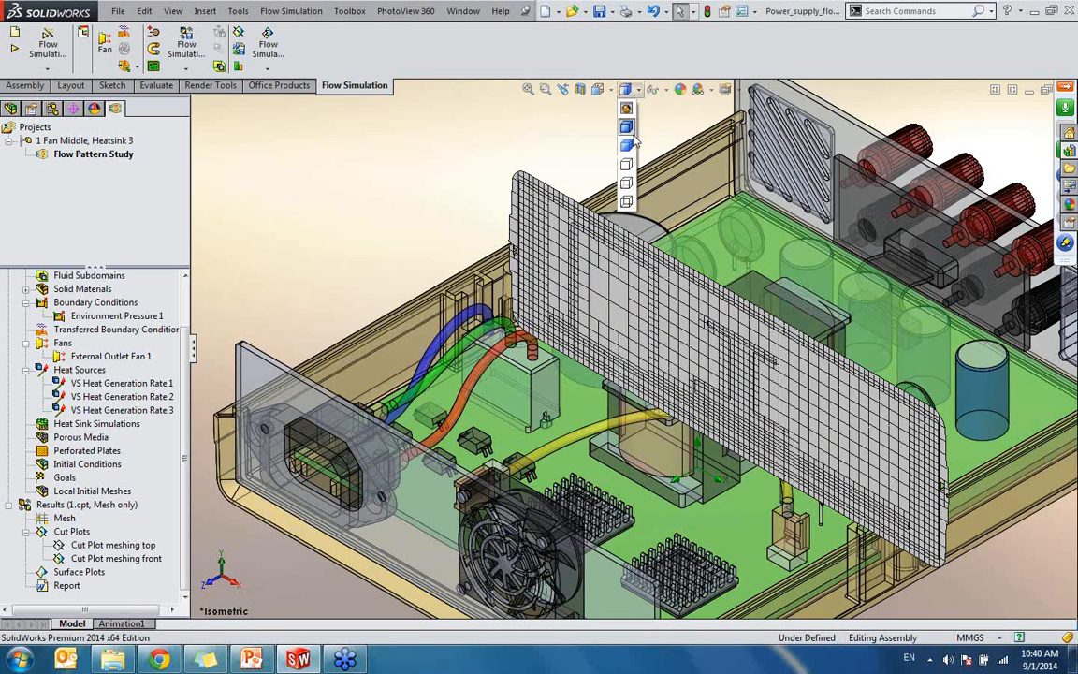
click(627, 145)
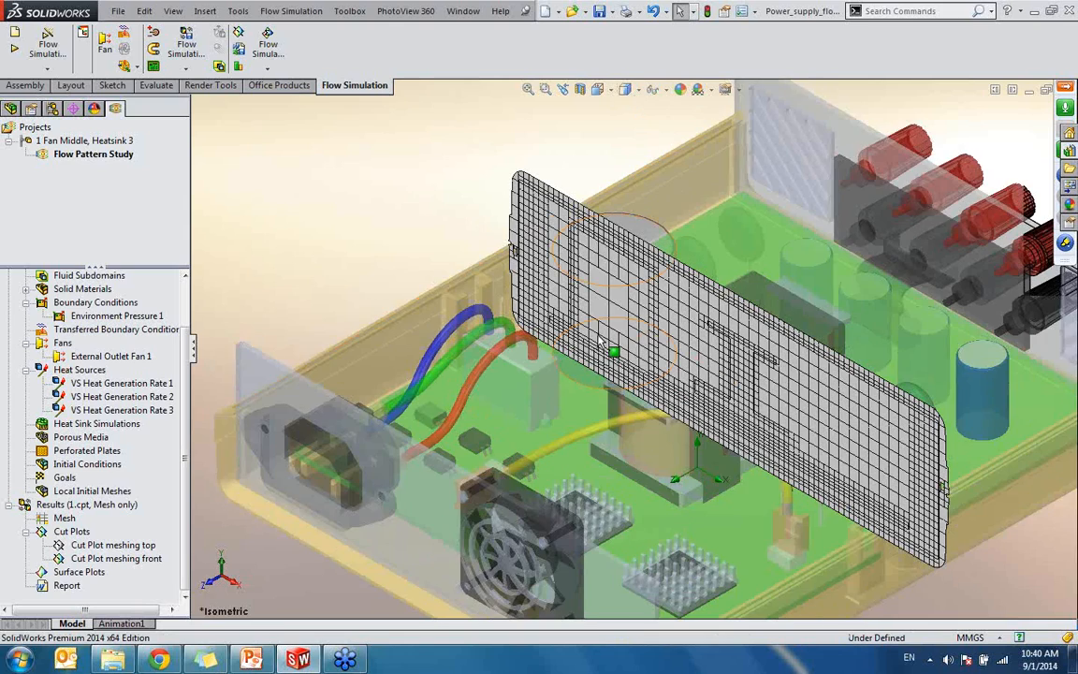
scroll(678, 318, down, 2)
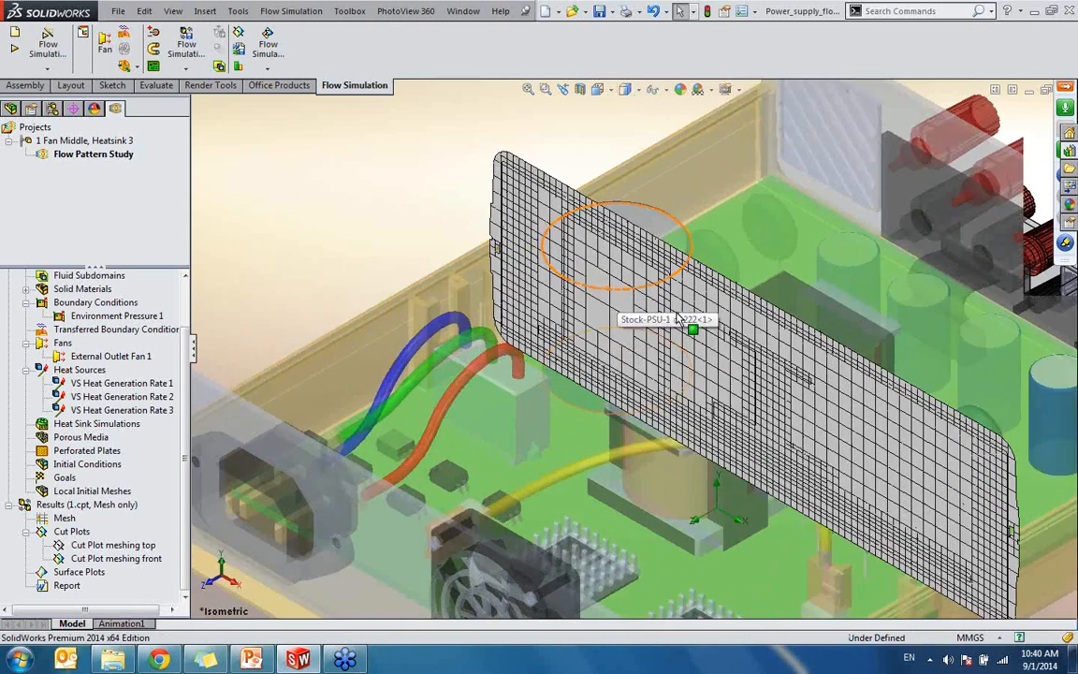
middle_drag(678, 318, 691, 414)
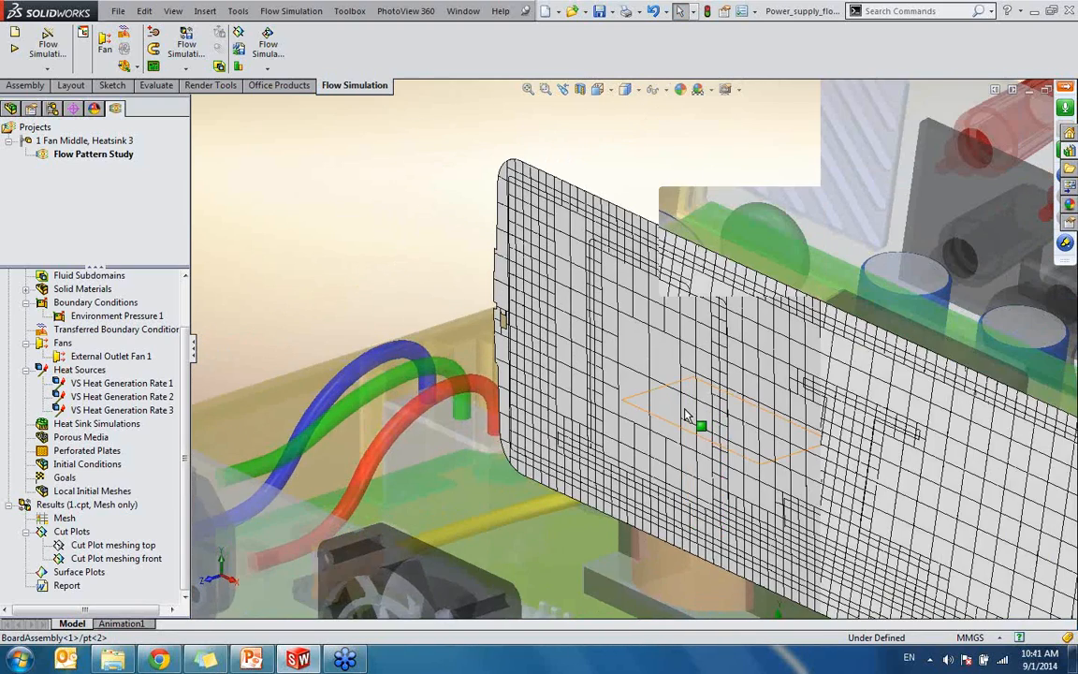
key(ctrl+7)
scroll(607, 295, down, 4)
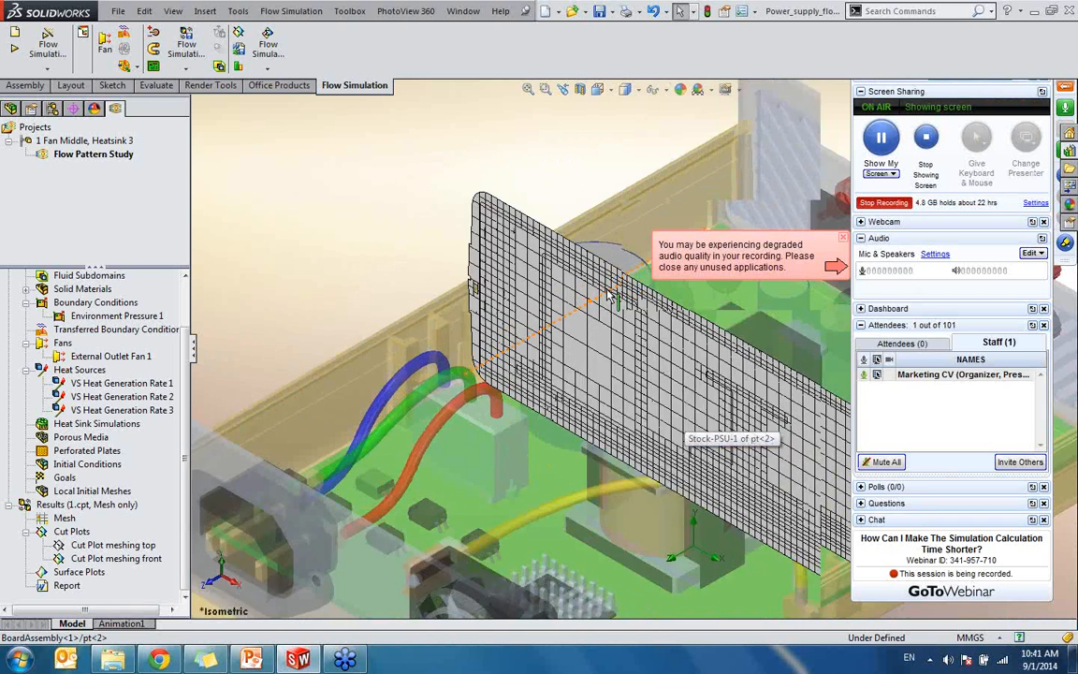
scroll(609, 295, down, 2)
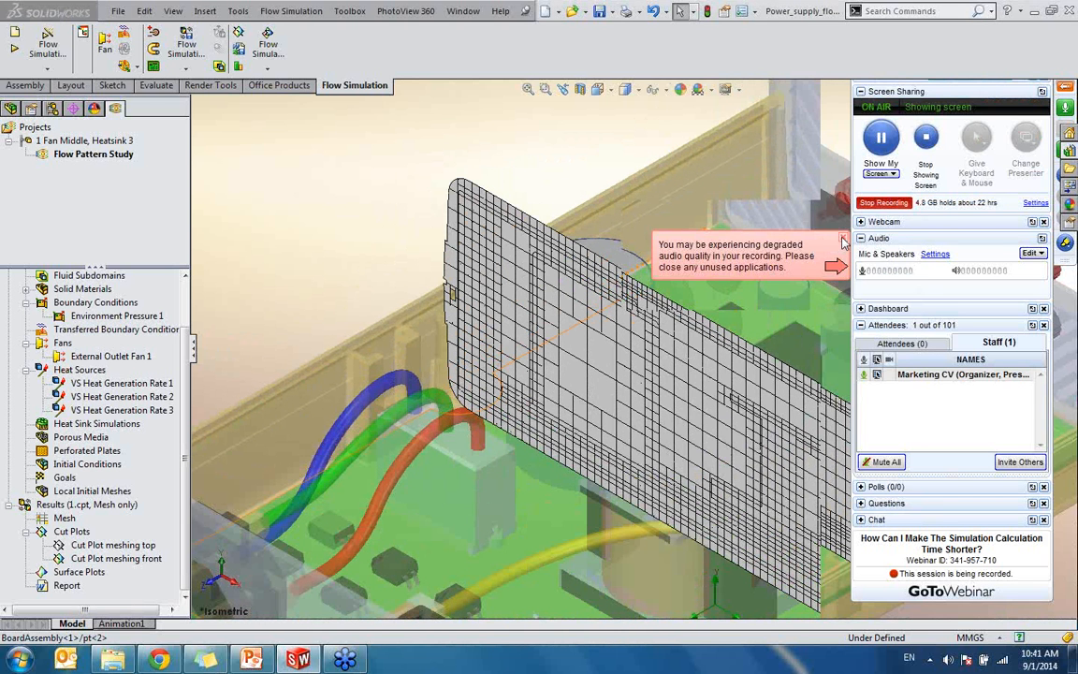
- Dismiss the audio quality warning and collapse the webinar control panel covering the model
click(842, 241)
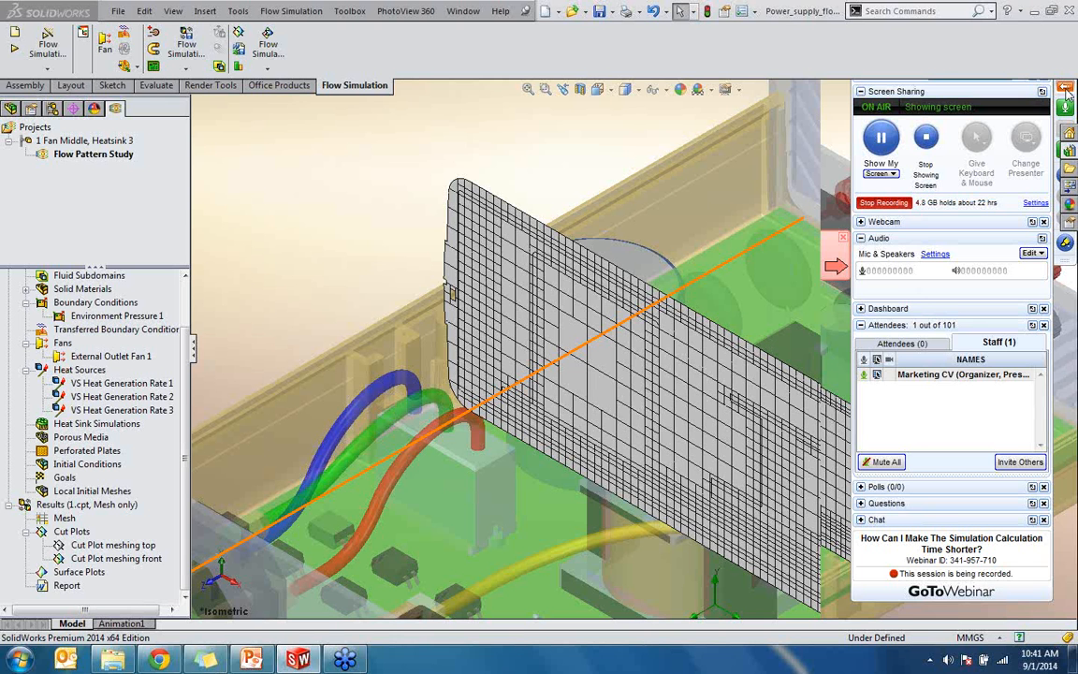
click(1066, 90)
click(1066, 90)
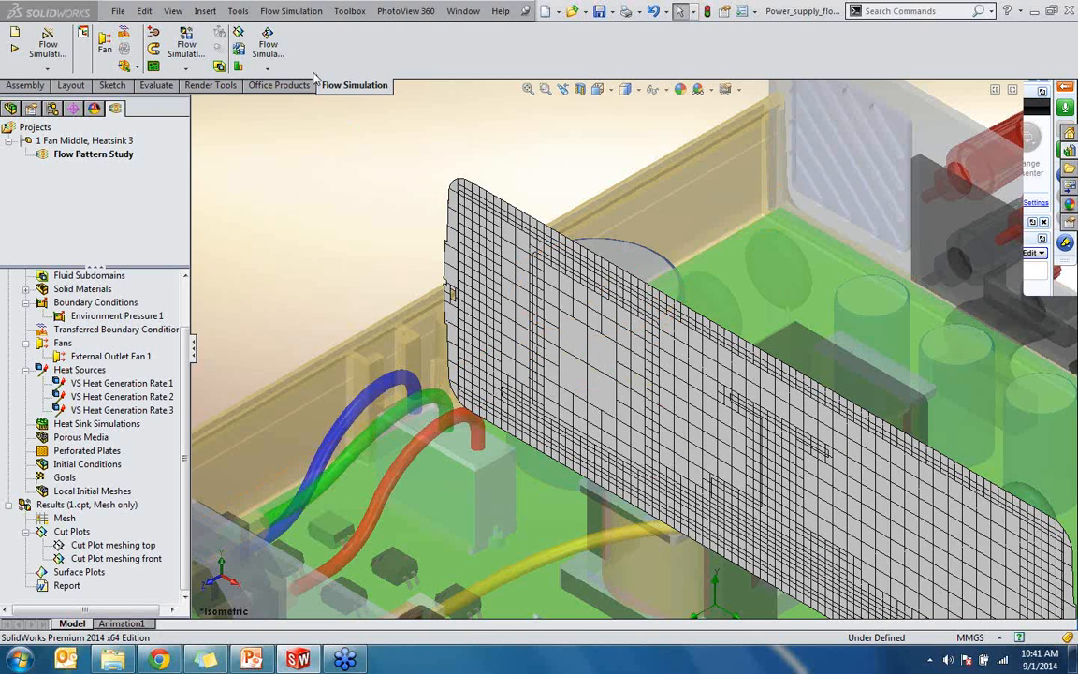
- Set the model transparency for the results display to its minimum and examine the mesh cut through the large blue capacitor from above
click(287, 11)
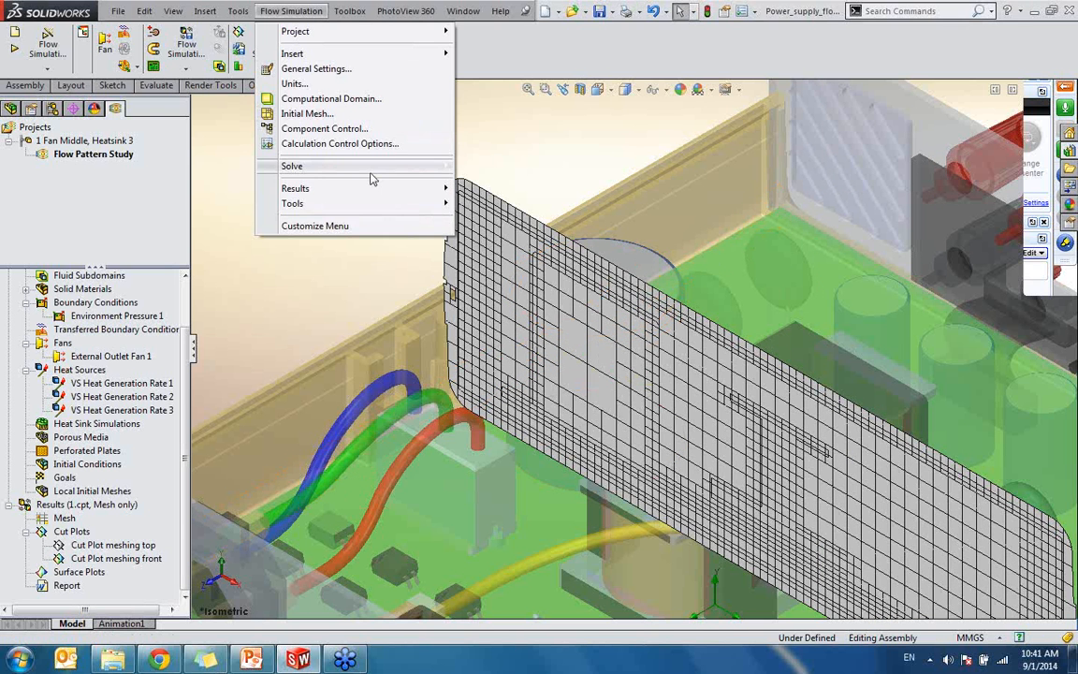
mouse_move(380, 188)
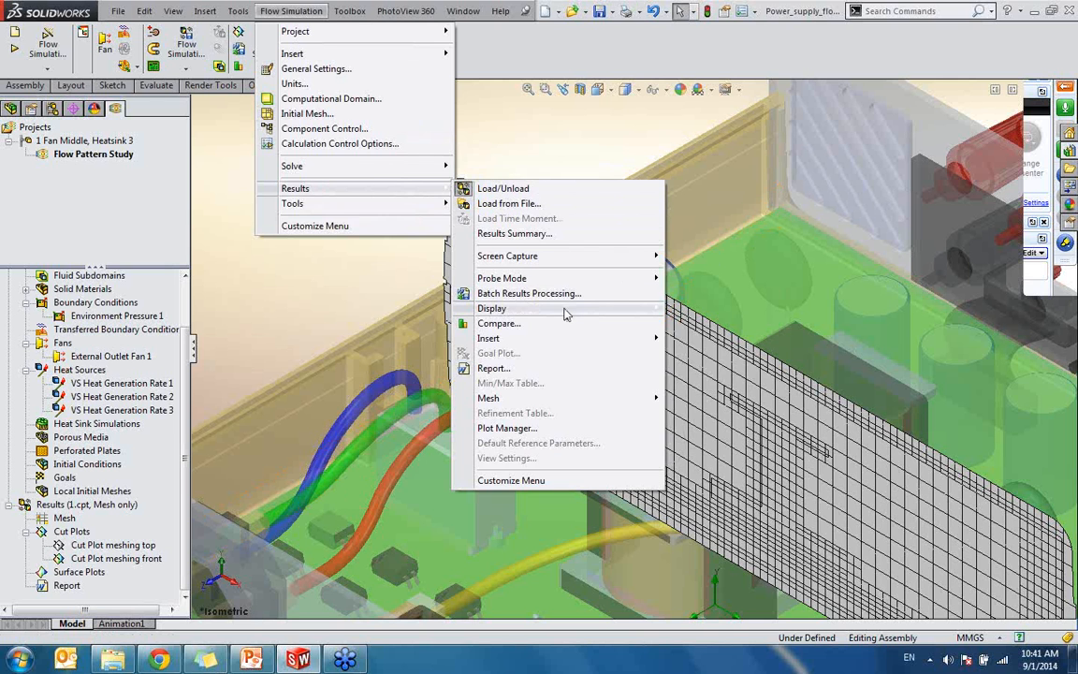
mouse_move(566, 309)
click(704, 413)
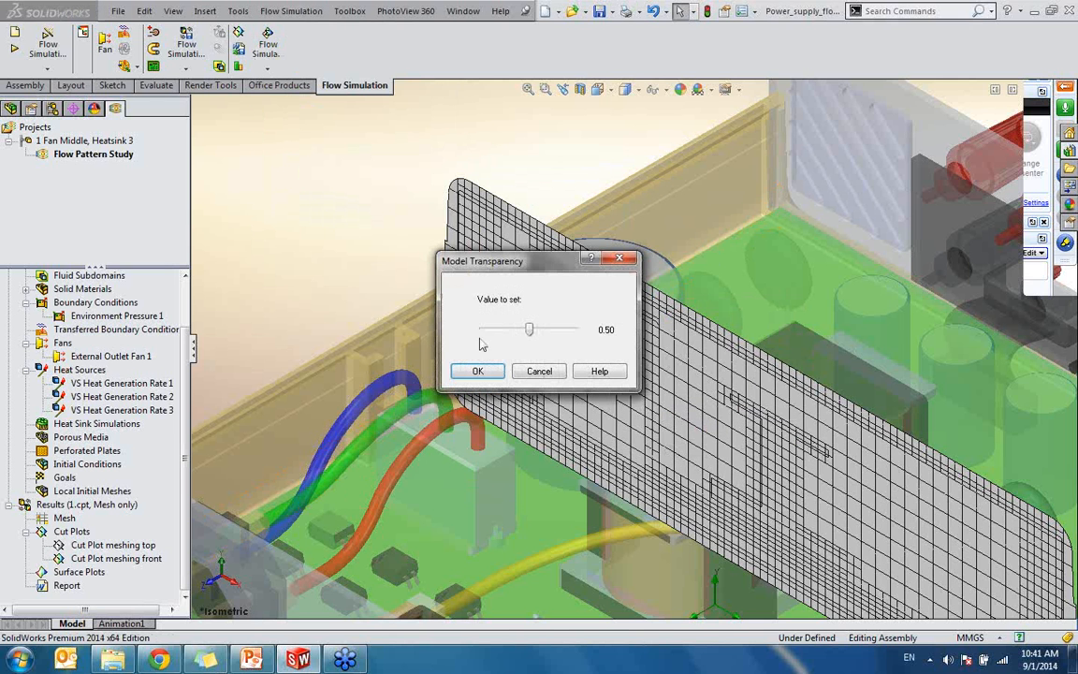
drag(529, 332, 482, 332)
click(482, 372)
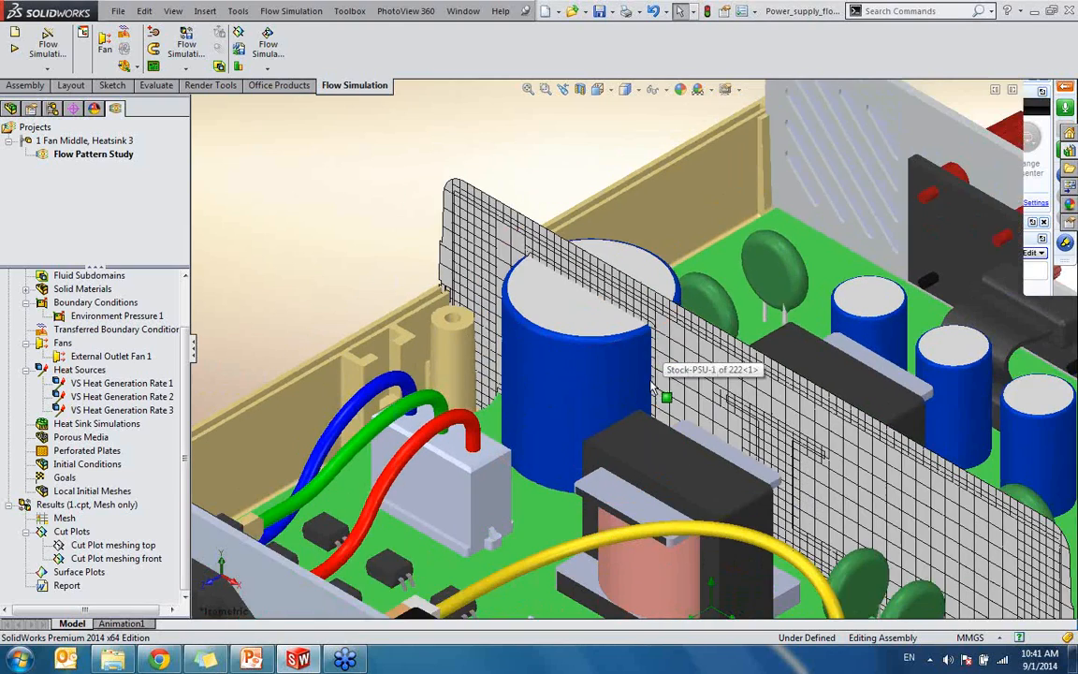
middle_drag(654, 388, 524, 267)
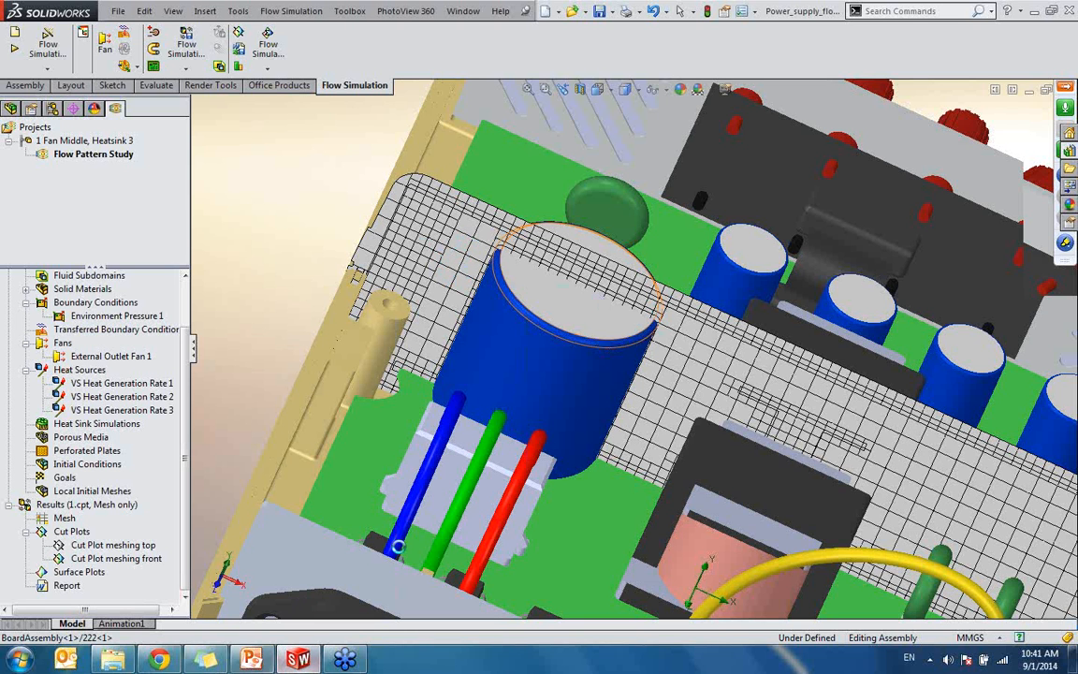
- Switch to the PowerPoint presentation and start the slide show from the "Remesh (Partial Cell Focused)" slide
click(251, 661)
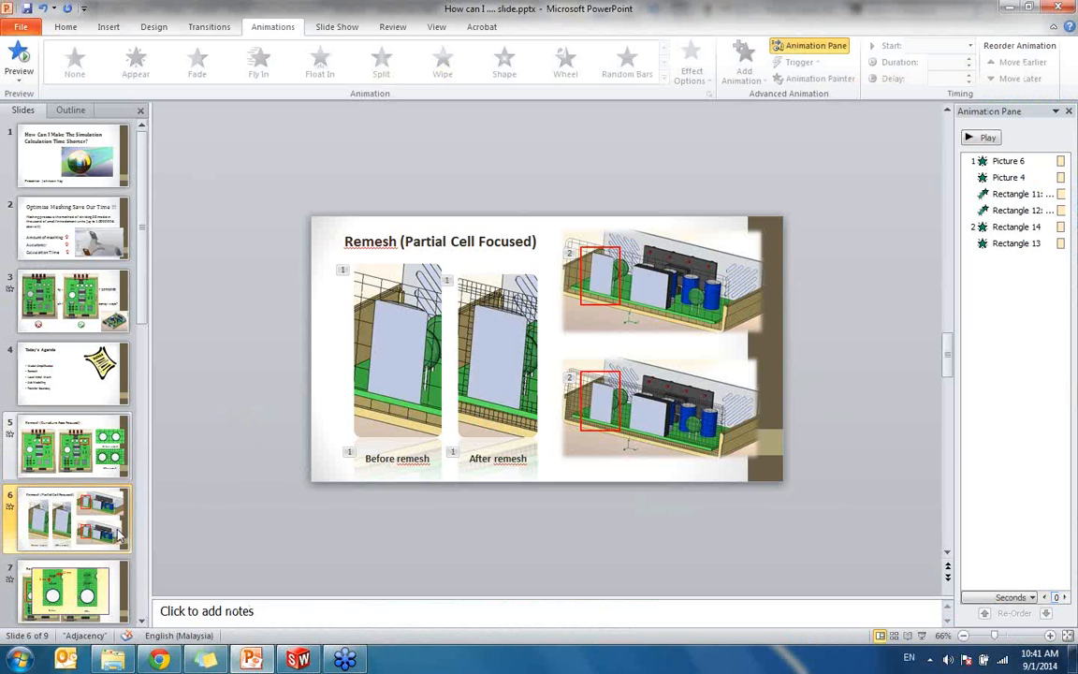
key(shift+F5)
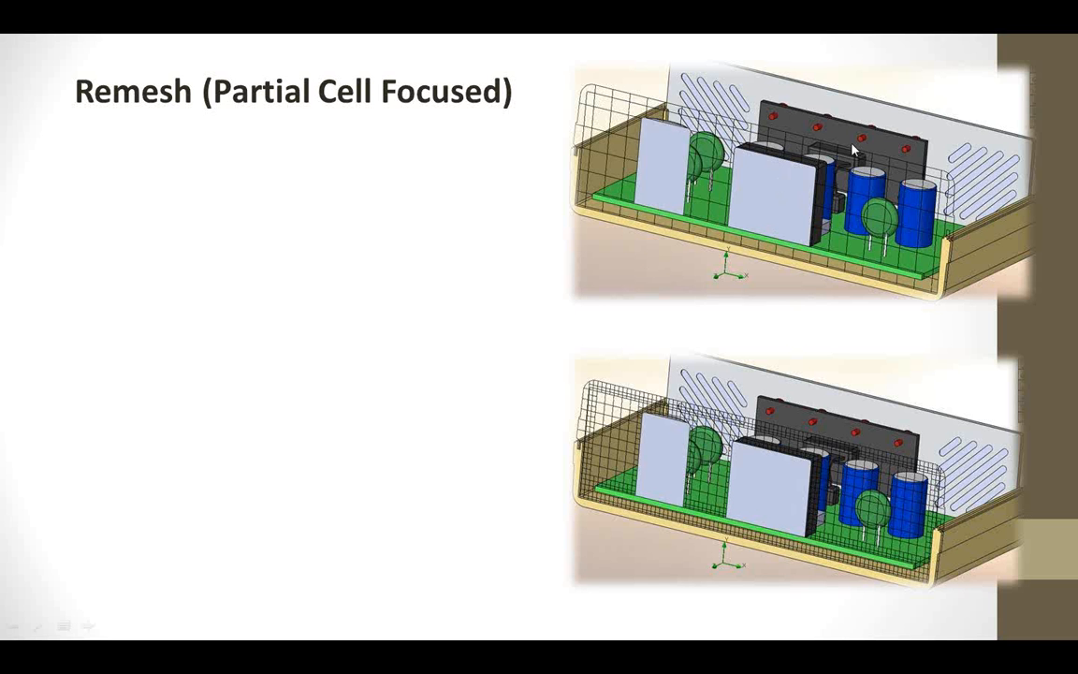
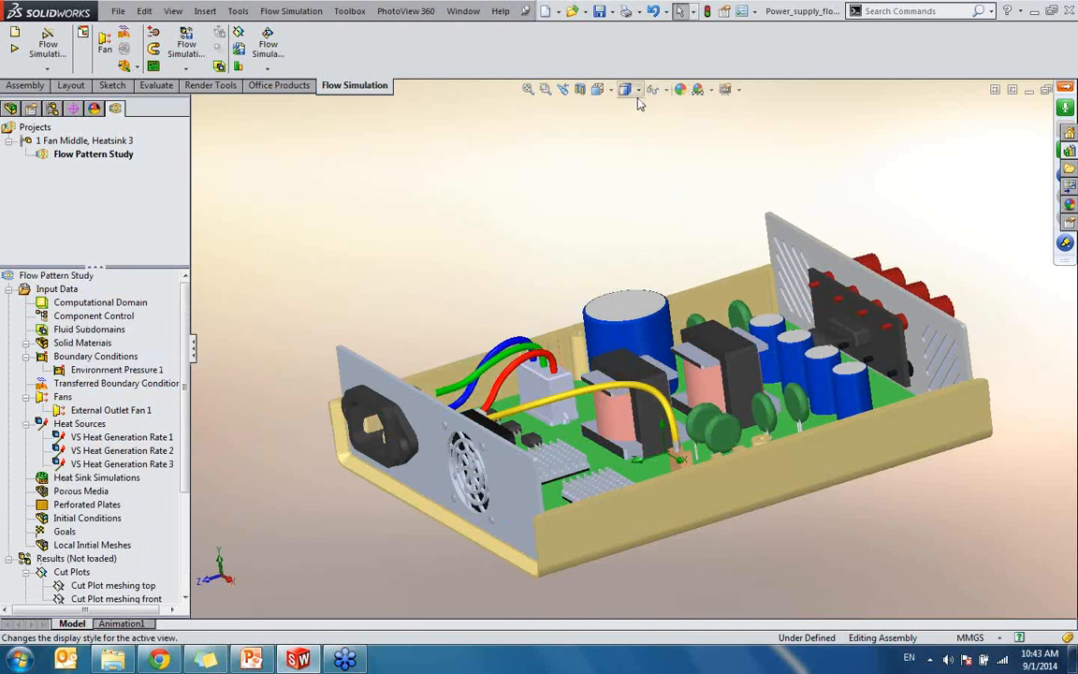
- Display the power supply model as shaded with edges and orient it to show the fan panel and board components
click(625, 89)
click(625, 107)
middle_drag(518, 262, 496, 238)
- Open the initial mesh settings of the Flow Pattern Study and turn off refinement of fluid cells and partial cells
click(49, 70)
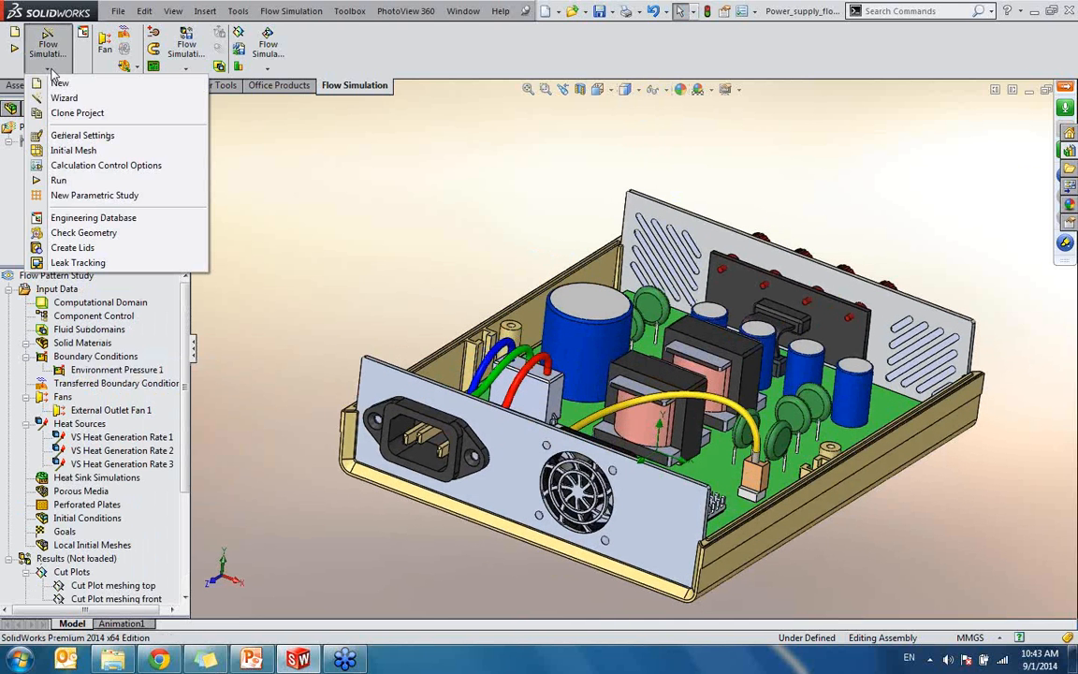
click(64, 150)
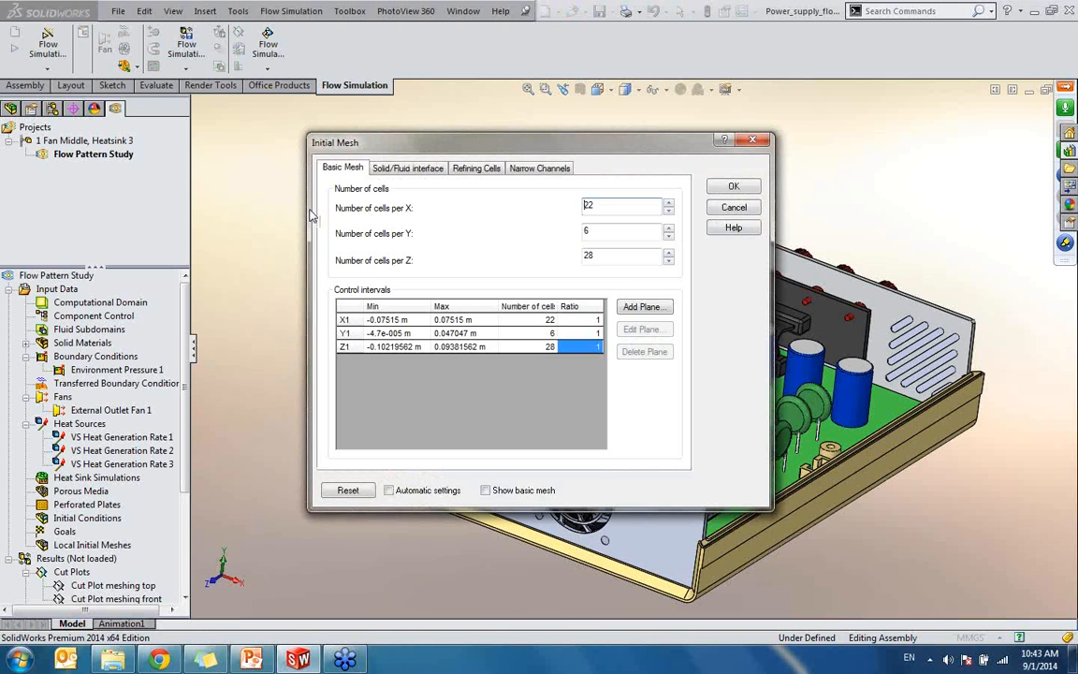
click(379, 168)
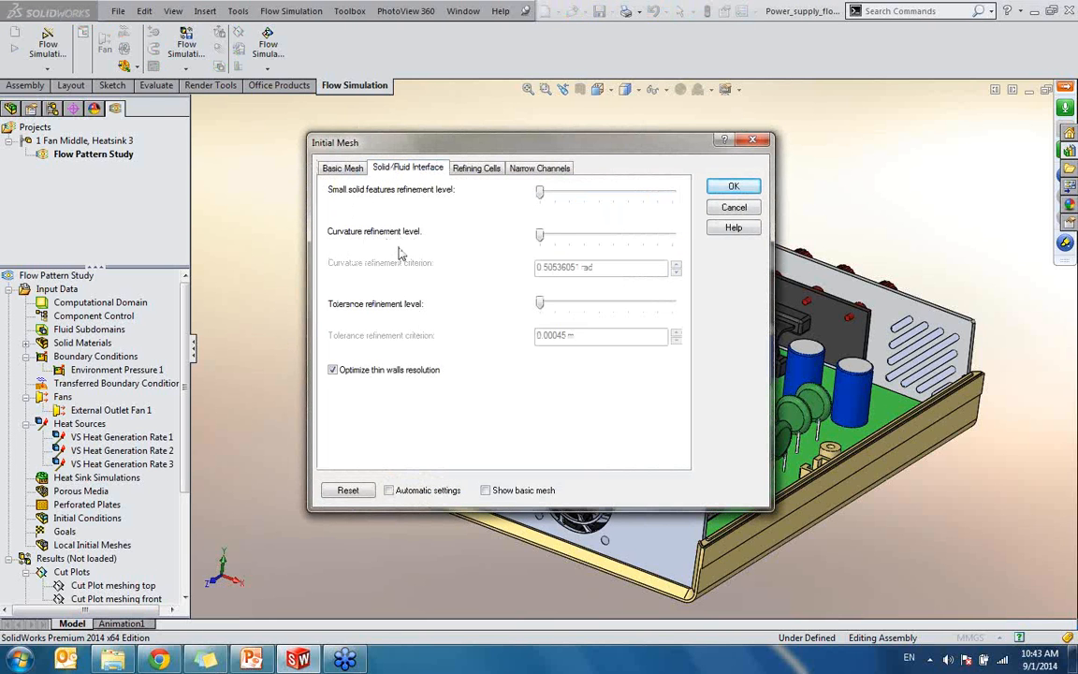
click(477, 171)
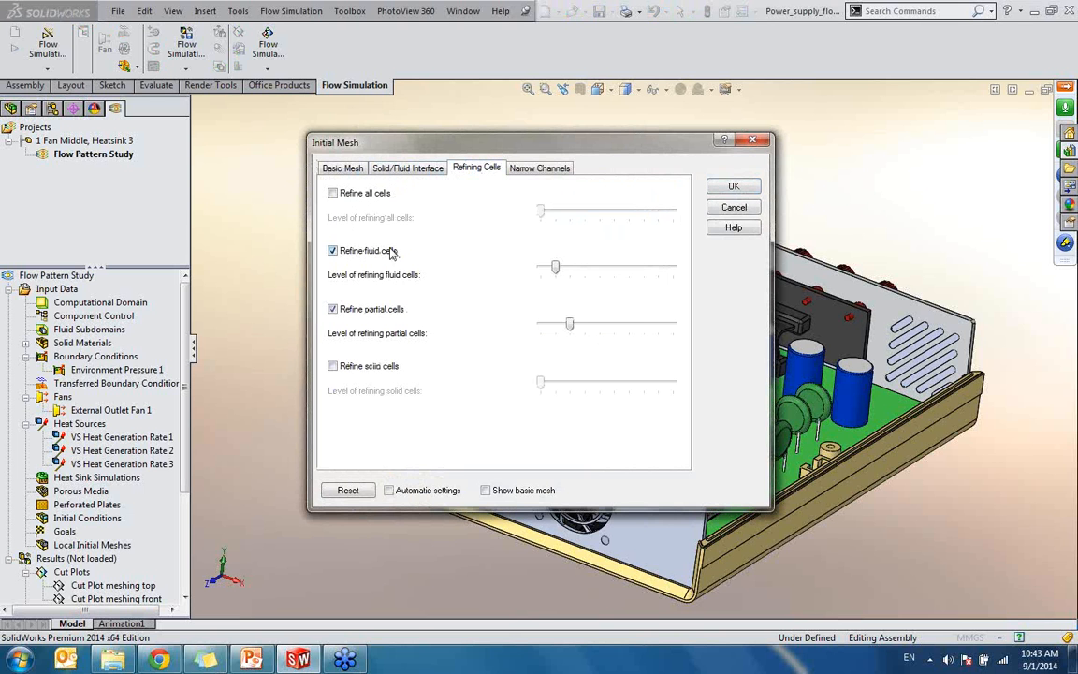
click(360, 250)
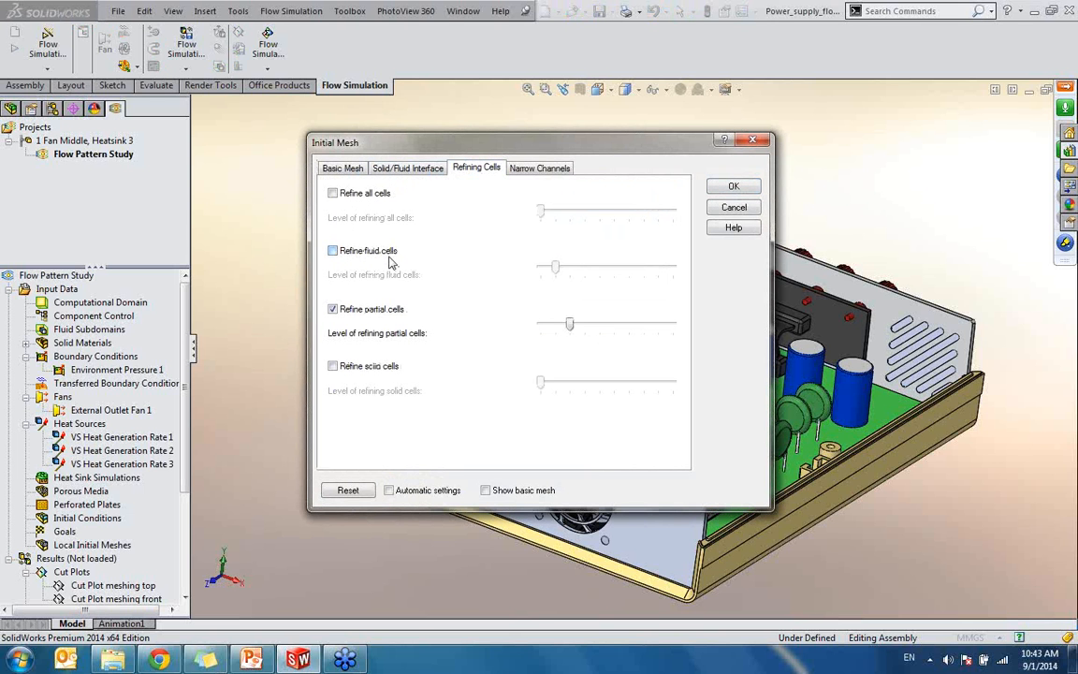
click(359, 309)
- Reduce the fluid cell and partial cell refining levels to the minimum, leaving both refinements turned off
click(393, 168)
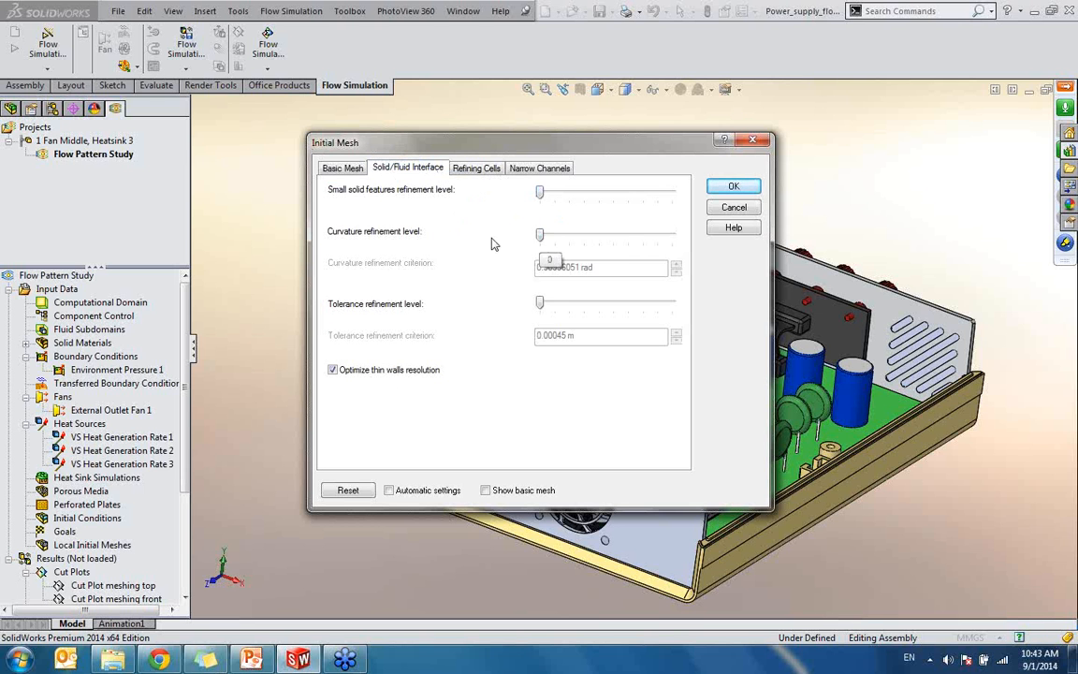
click(476, 169)
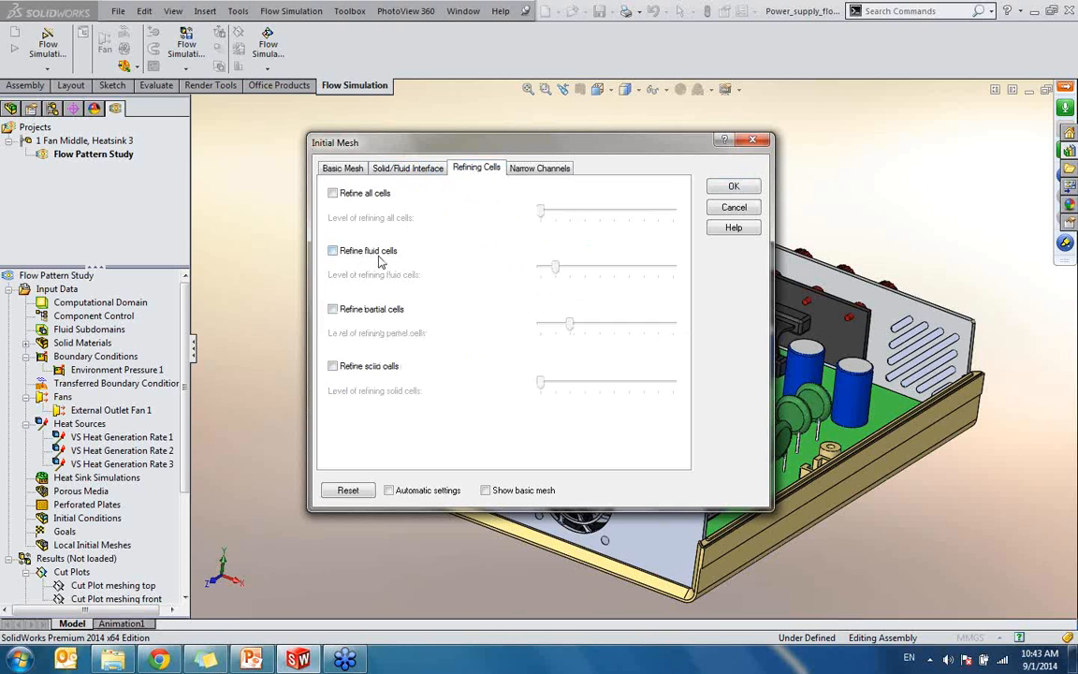
click(335, 249)
drag(555, 268, 524, 265)
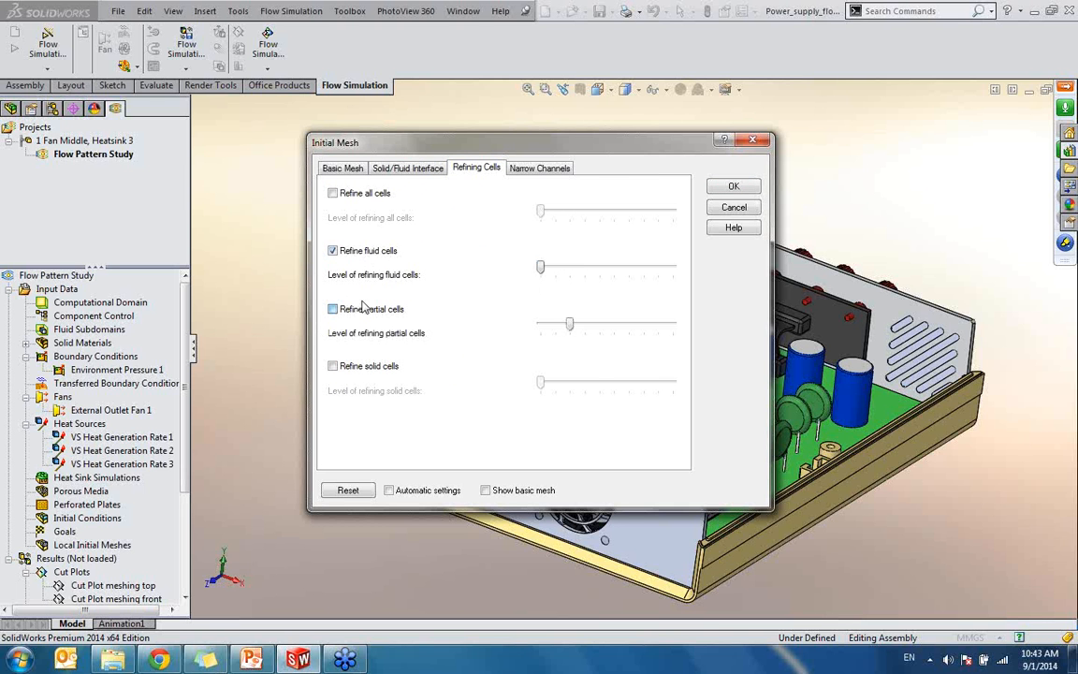
click(333, 309)
drag(570, 323, 525, 323)
click(339, 251)
click(339, 308)
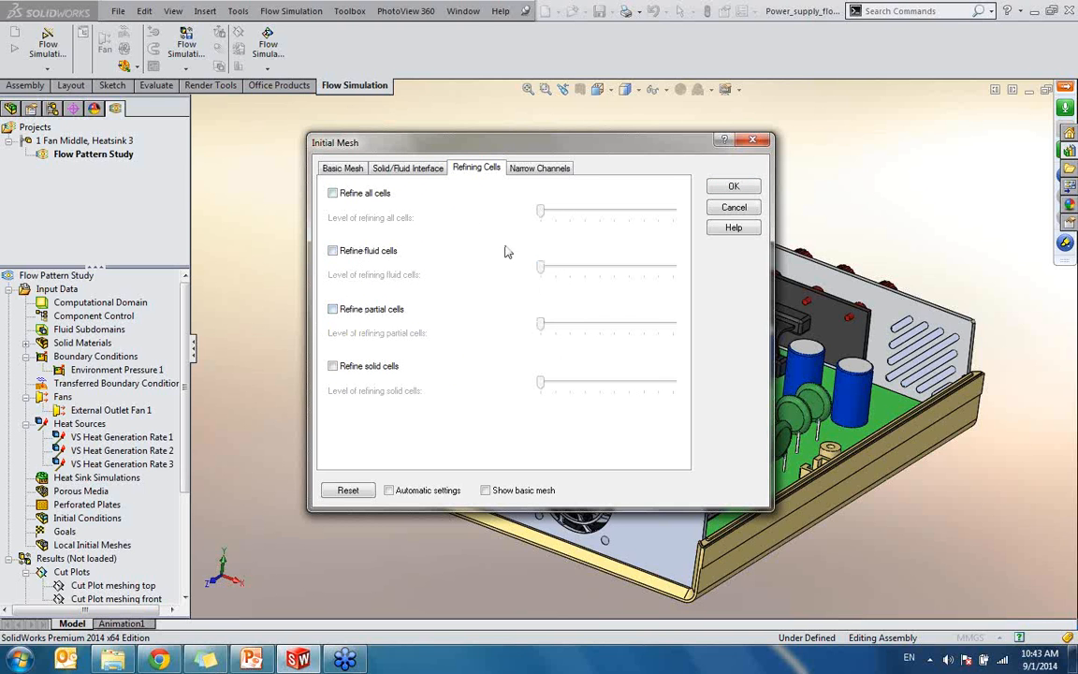
- Show the narrow channels refinement settings and examine the gaps around the capacitors and rear terminal connector, finishing in isometric view
click(538, 170)
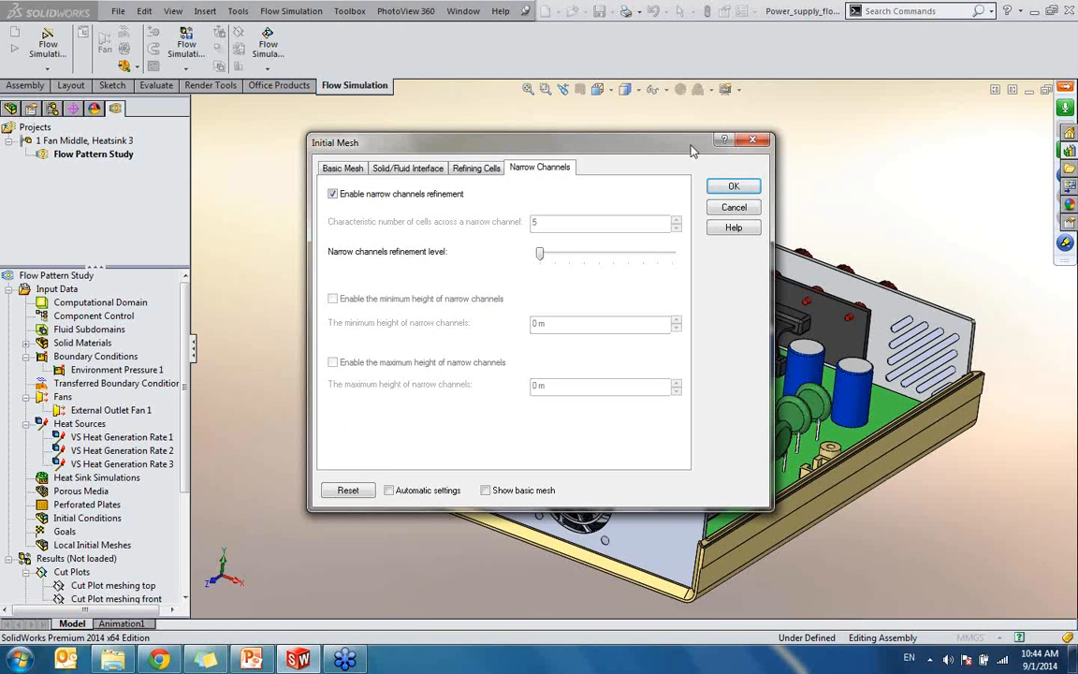
drag(626, 140, 197, 242)
middle_drag(721, 398, 737, 545)
scroll(894, 377, down, 6)
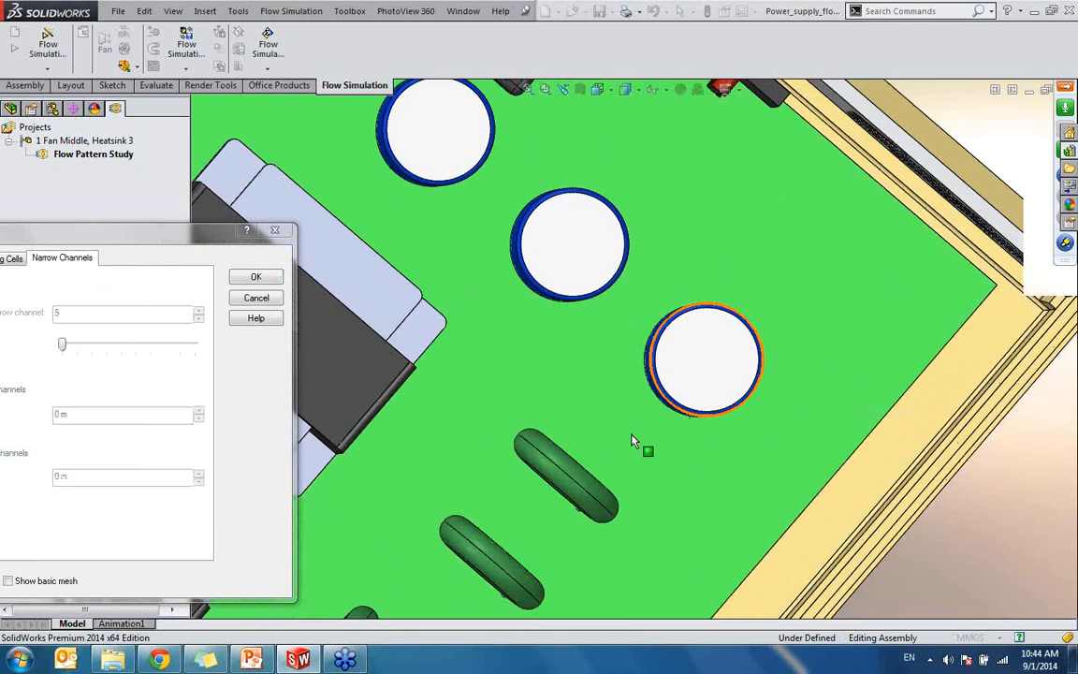
scroll(636, 393, up, 5)
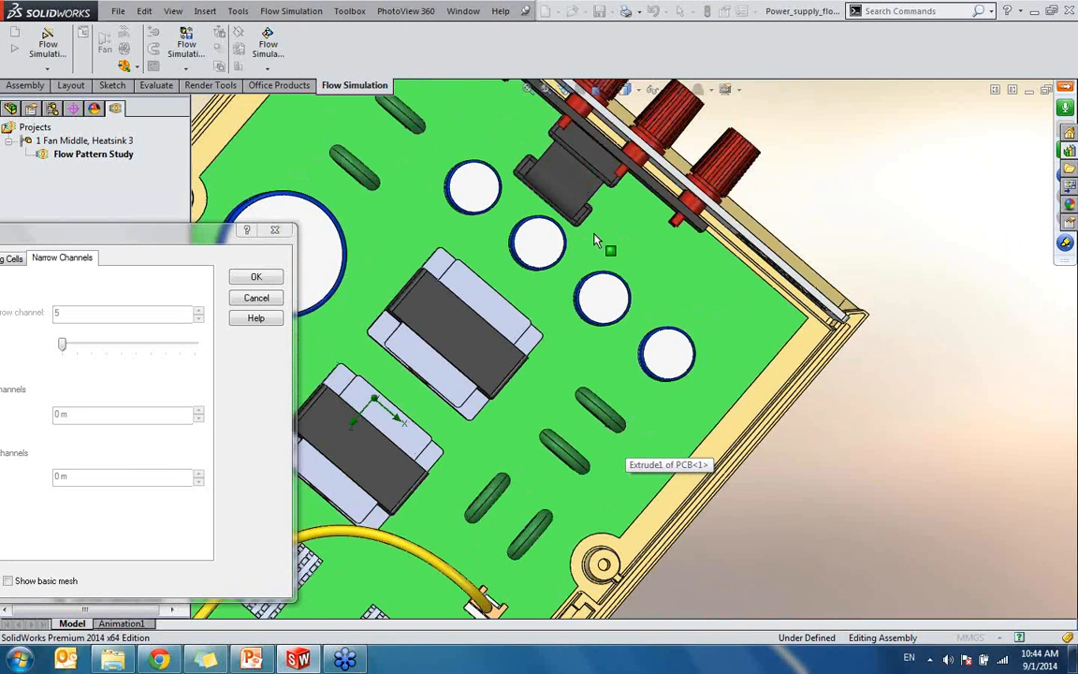
scroll(638, 168, down, 5)
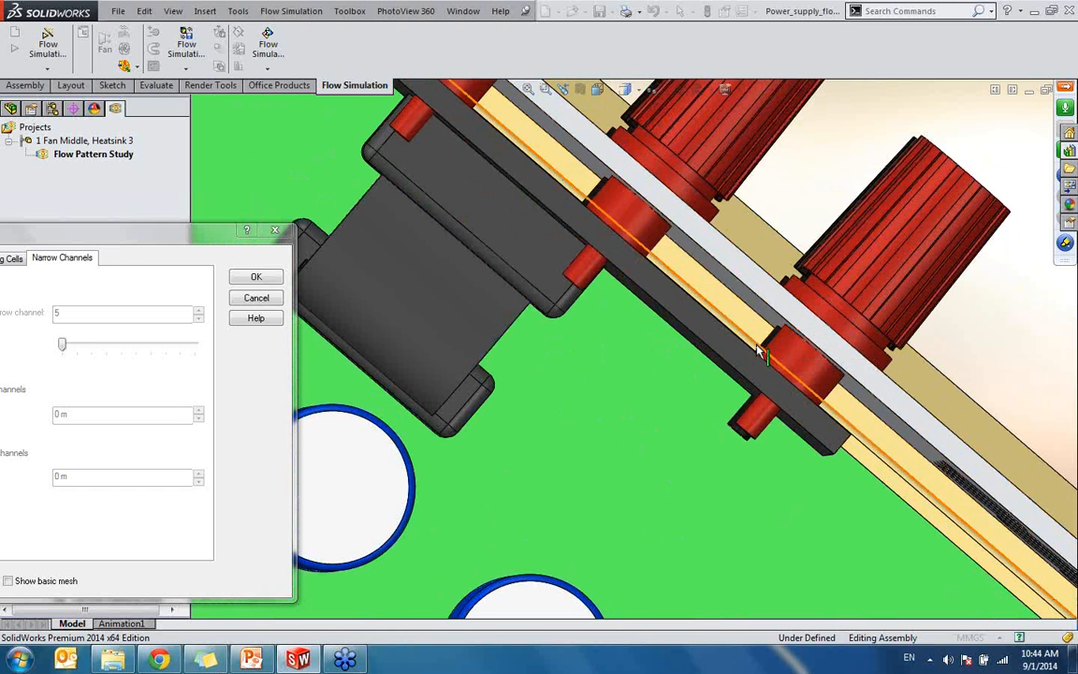
scroll(607, 319, up, 4)
scroll(538, 321, down, 4)
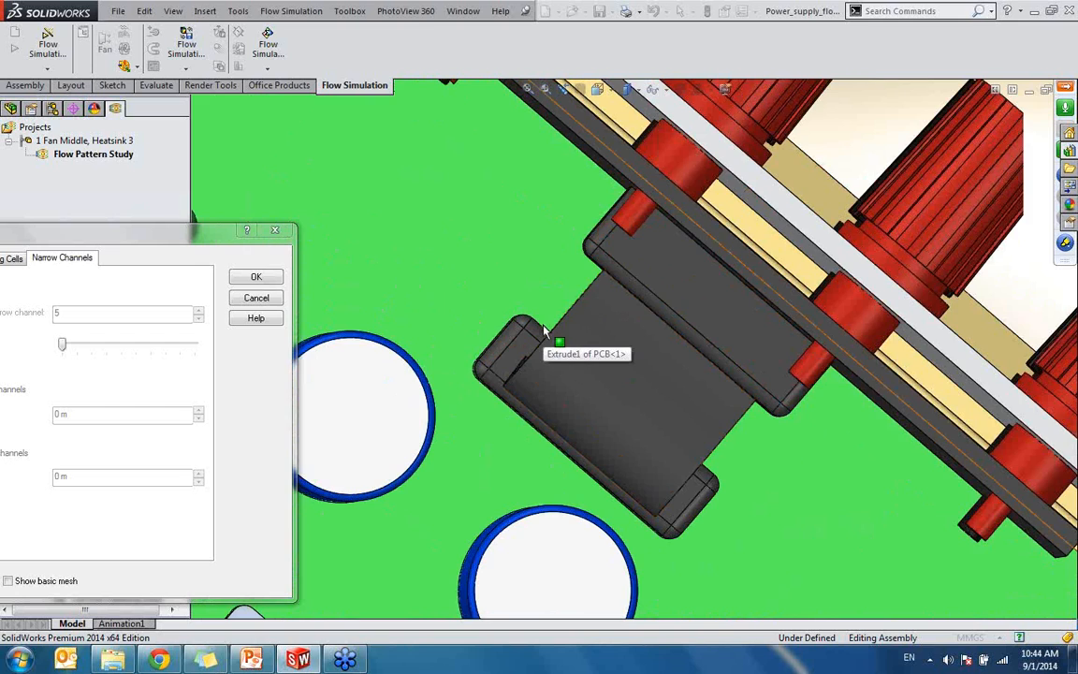
scroll(544, 328, up, 6)
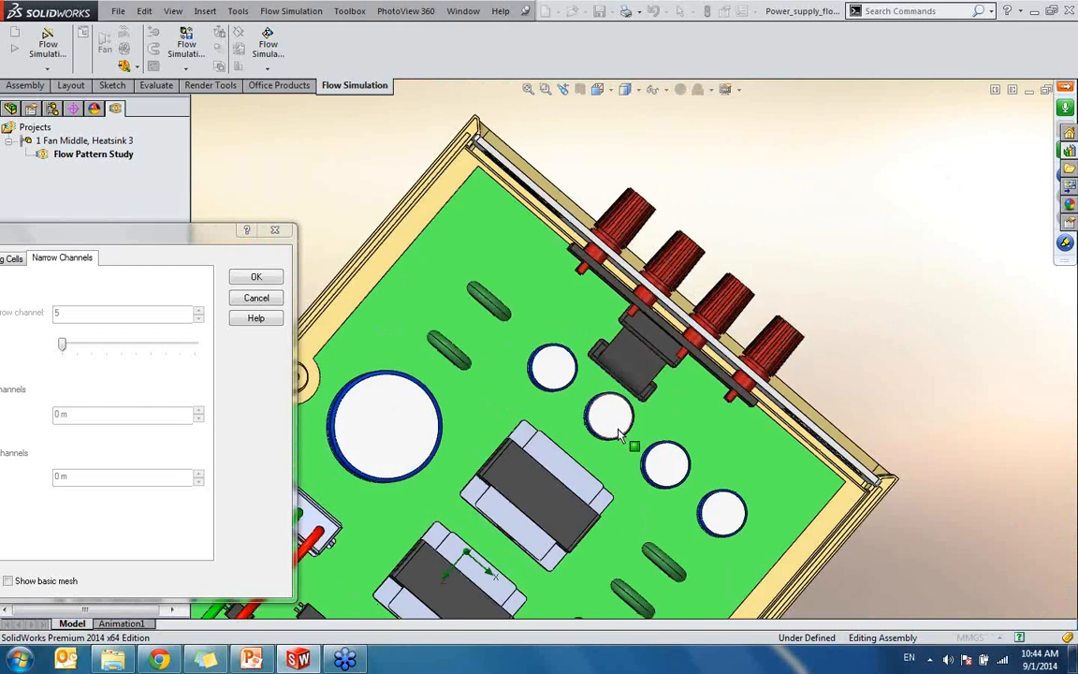
scroll(590, 506, up, 3)
middle_drag(582, 535, 567, 453)
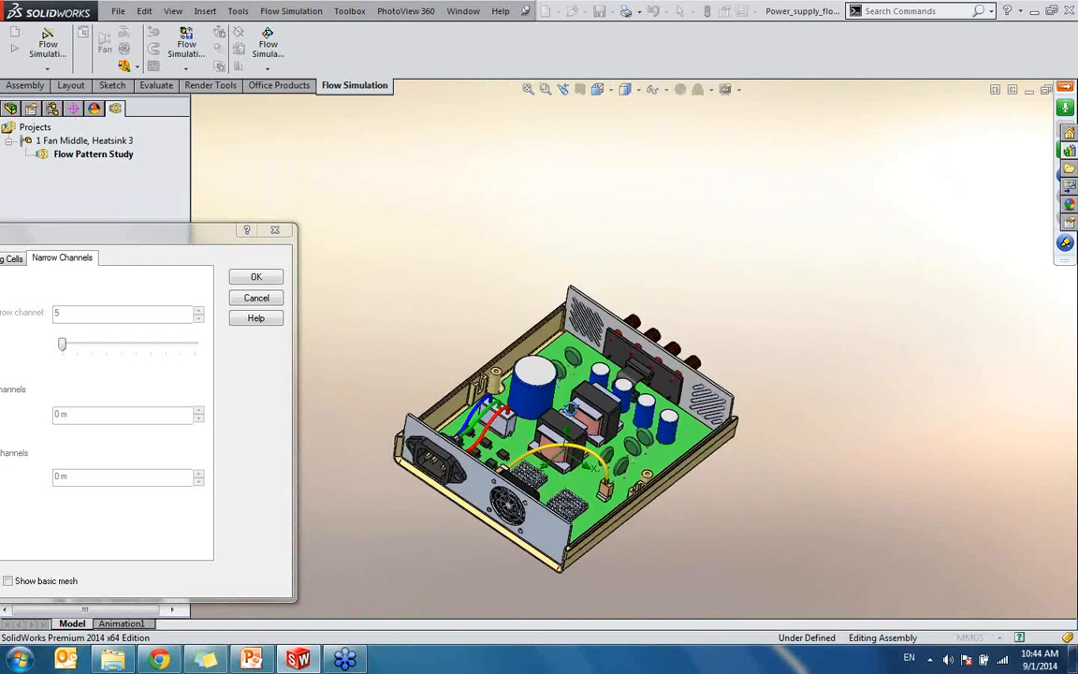
scroll(567, 453, down, 3)
scroll(567, 453, down, 2)
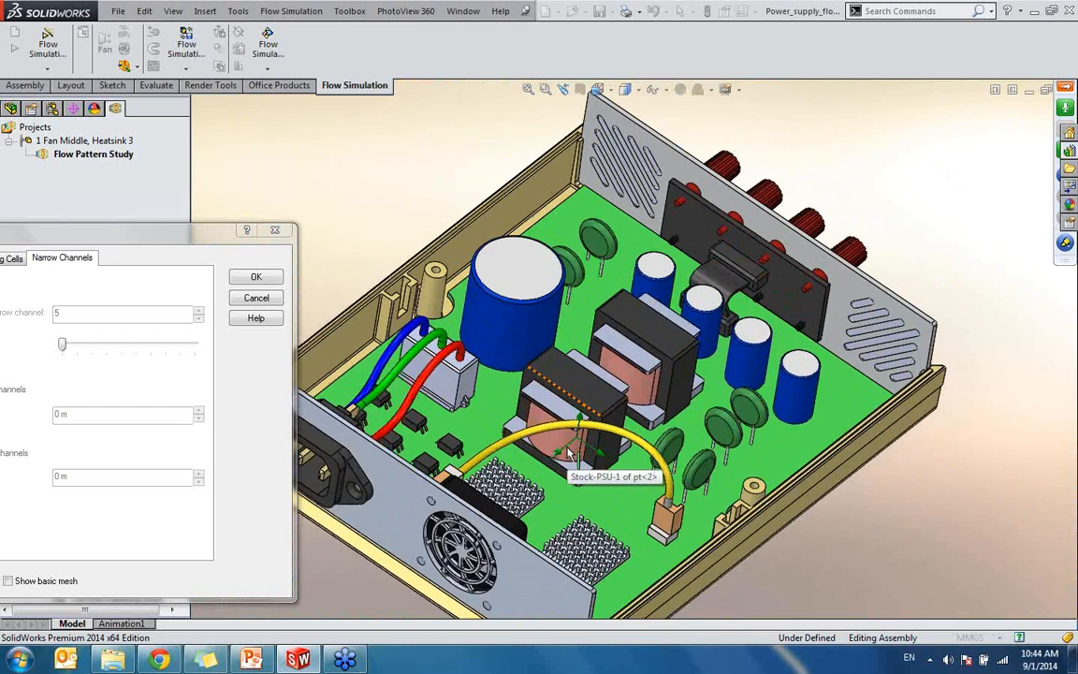
key(ctrl+7)
scroll(644, 374, down, 2)
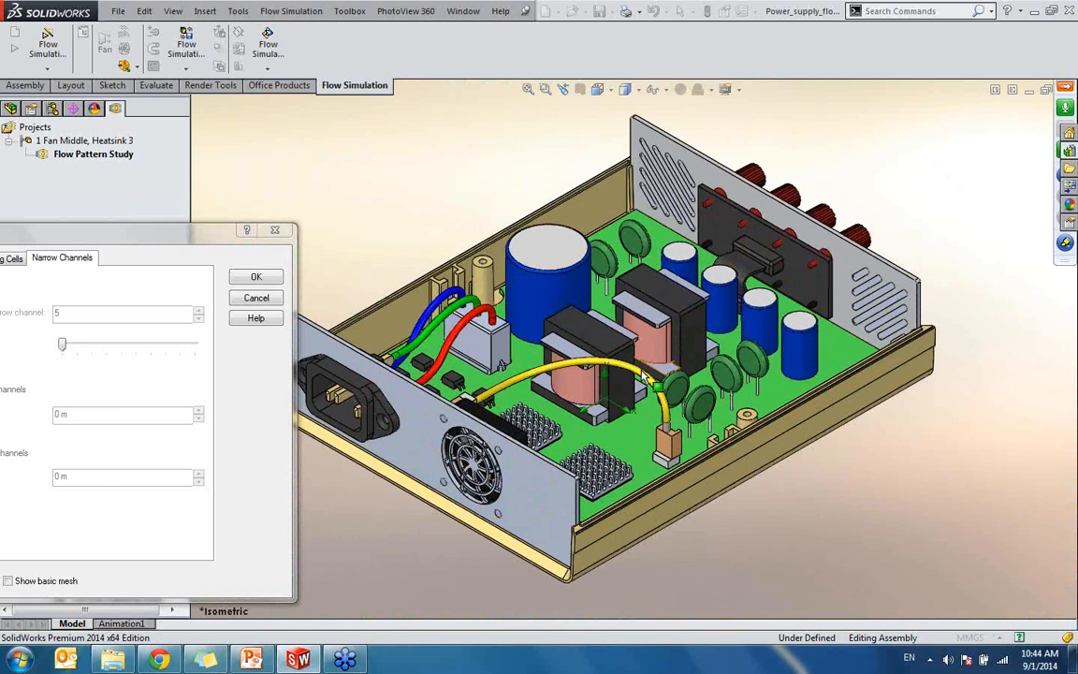
- Examine the narrow gaps between the small blue capacitors and green disc components from above, alongside the narrow channels settings
drag(210, 231, 387, 195)
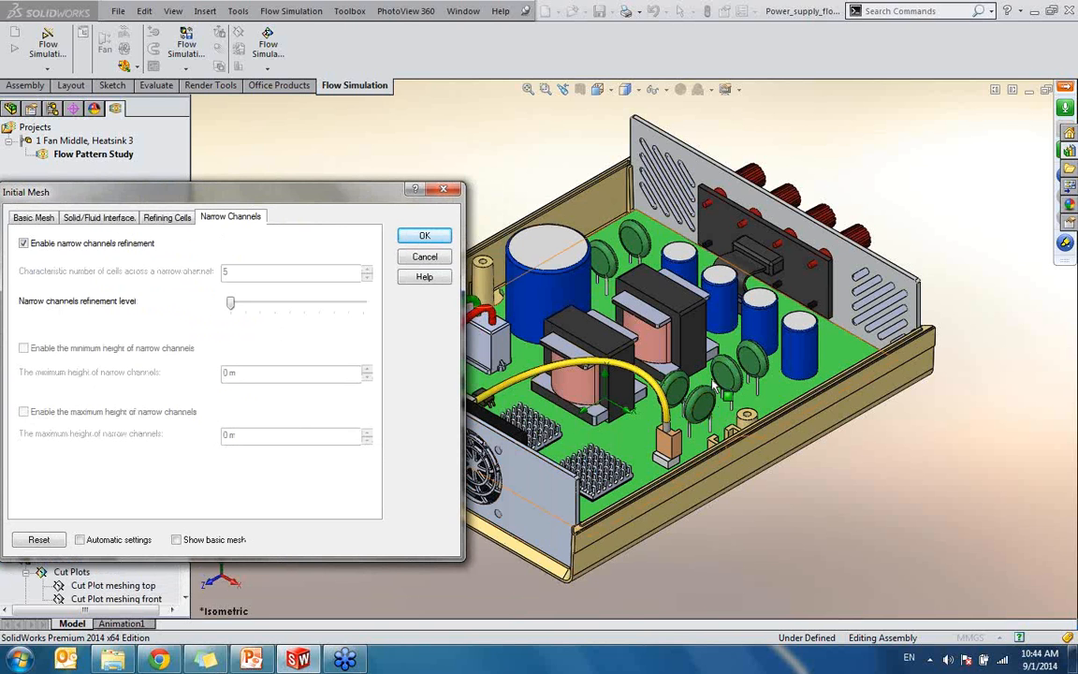
middle_drag(715, 386, 719, 551)
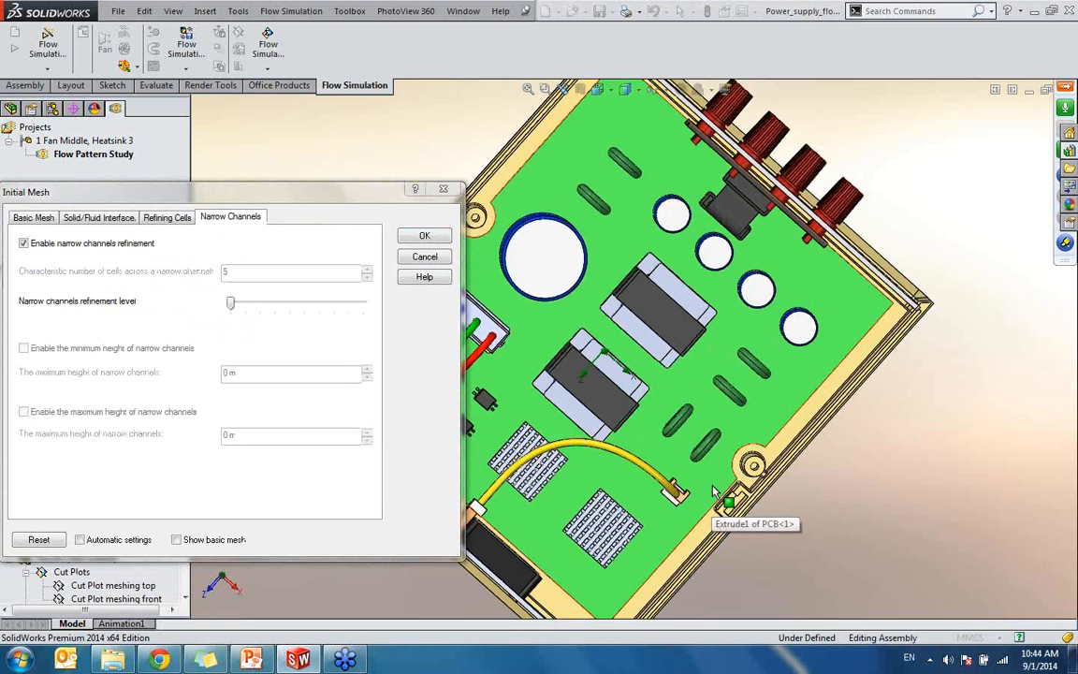
scroll(749, 356, down, 5)
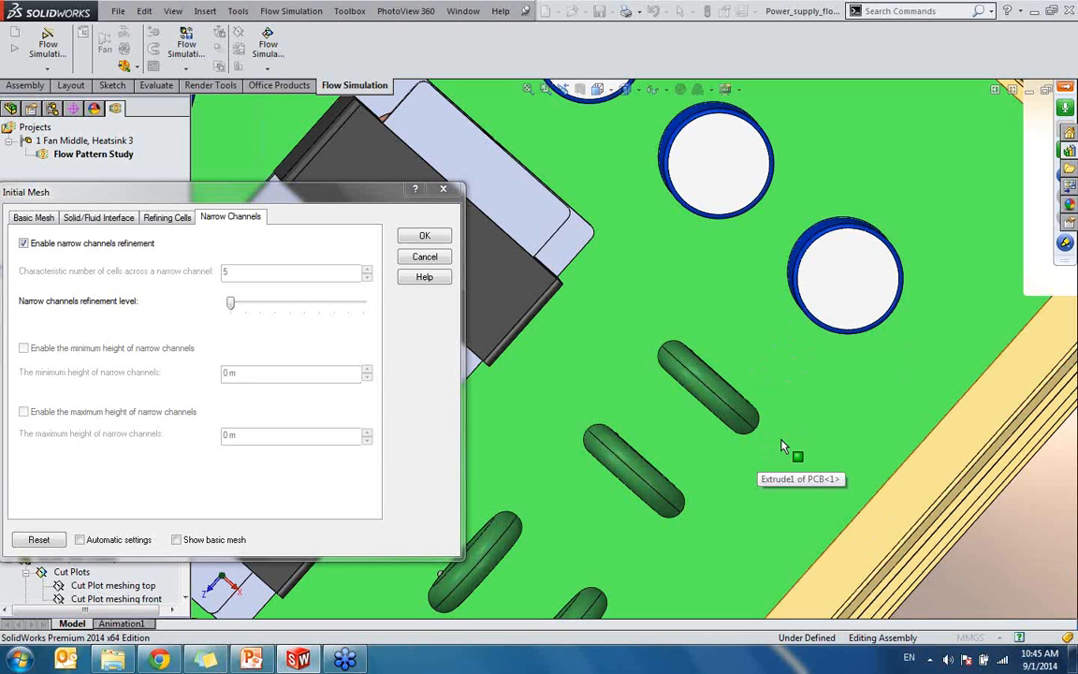
drag(283, 190, 556, 181)
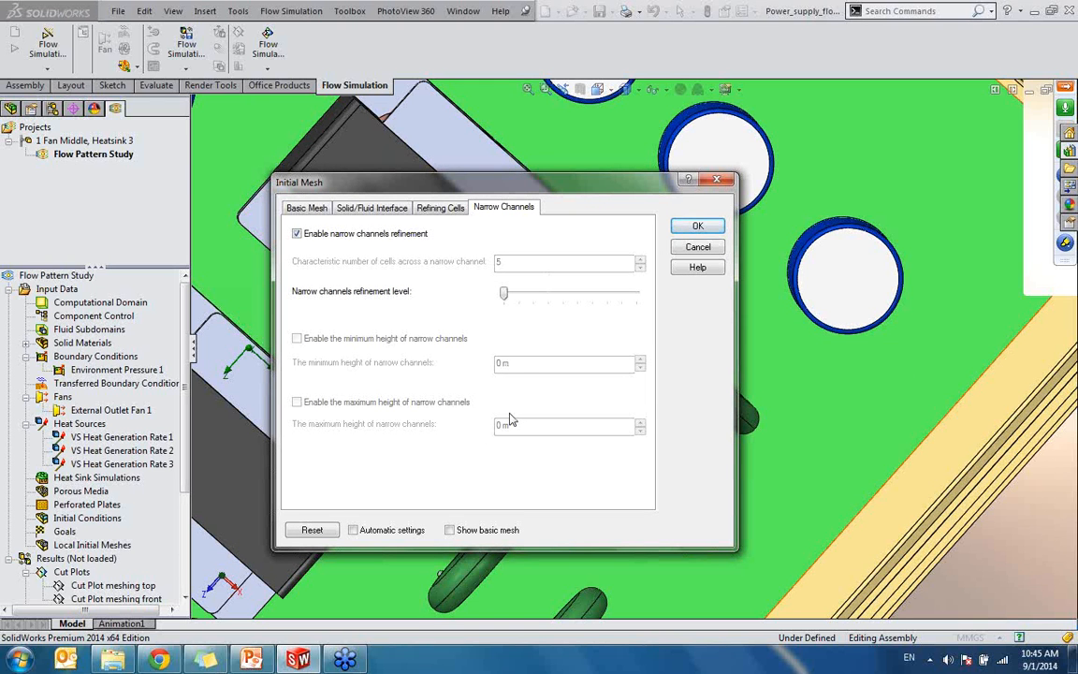
drag(576, 179, 343, 135)
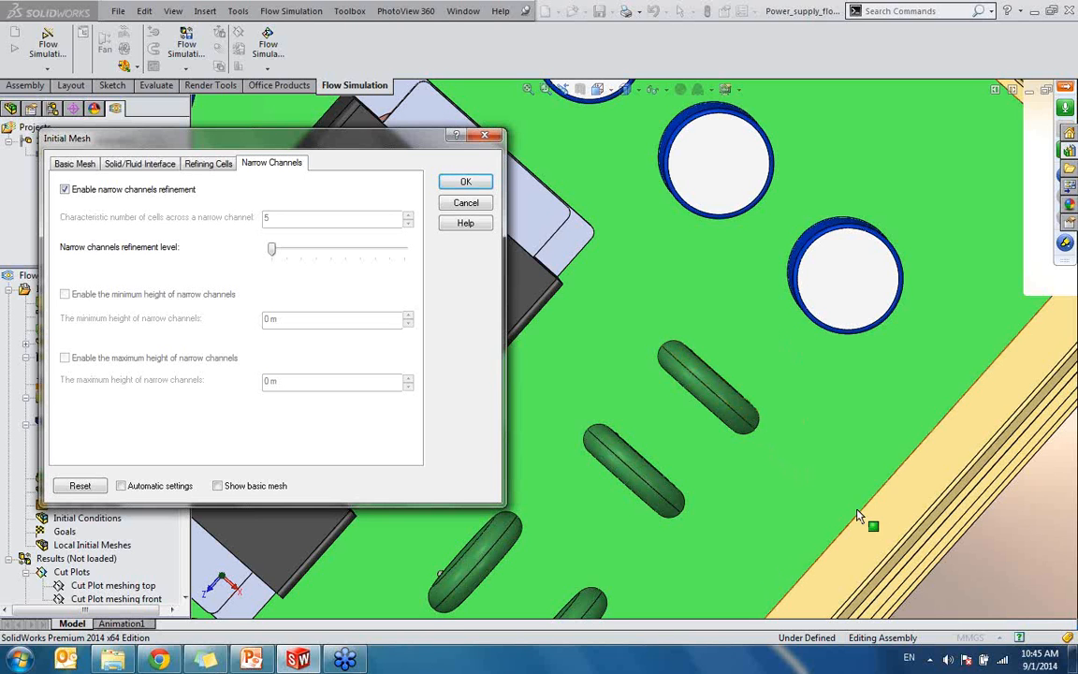
middle_drag(813, 501, 870, 520)
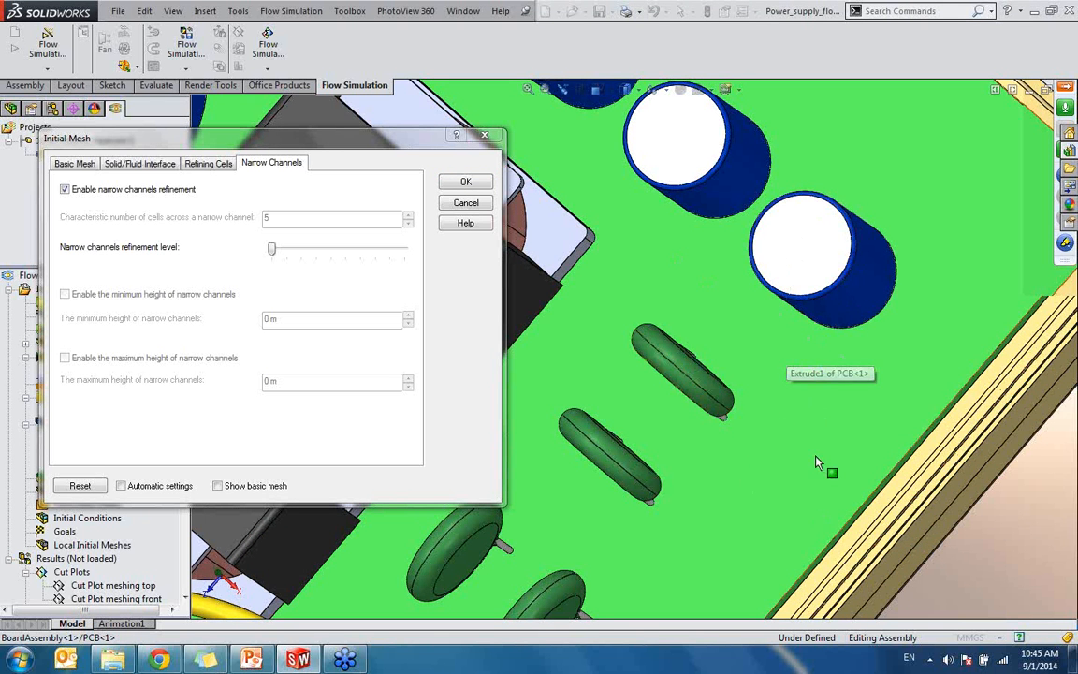
- Raise the narrow channels refinement level to 2, enable the minimum and maximum channel heights, and set the maximum height to 0.01 m
drag(366, 138, 627, 161)
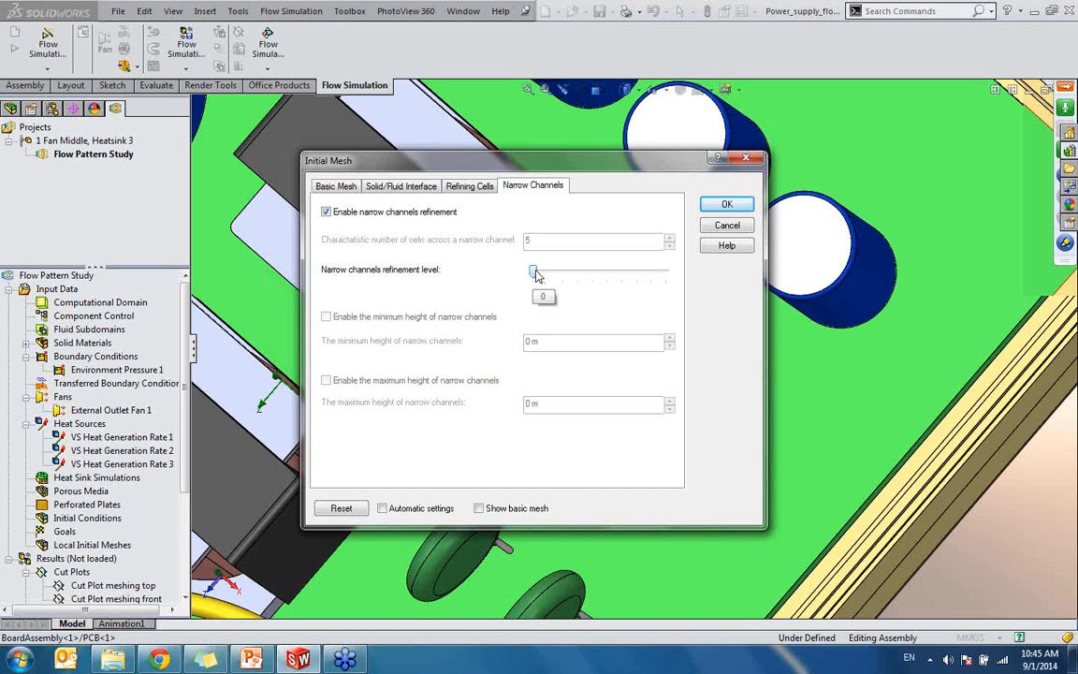
drag(536, 274, 562, 271)
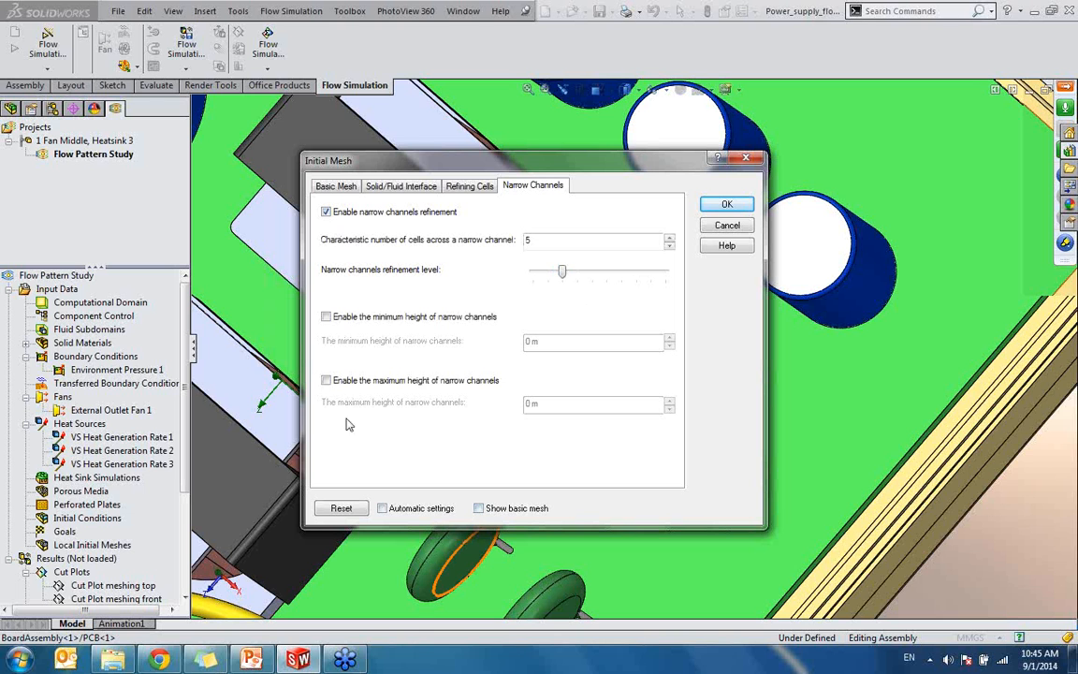
click(340, 320)
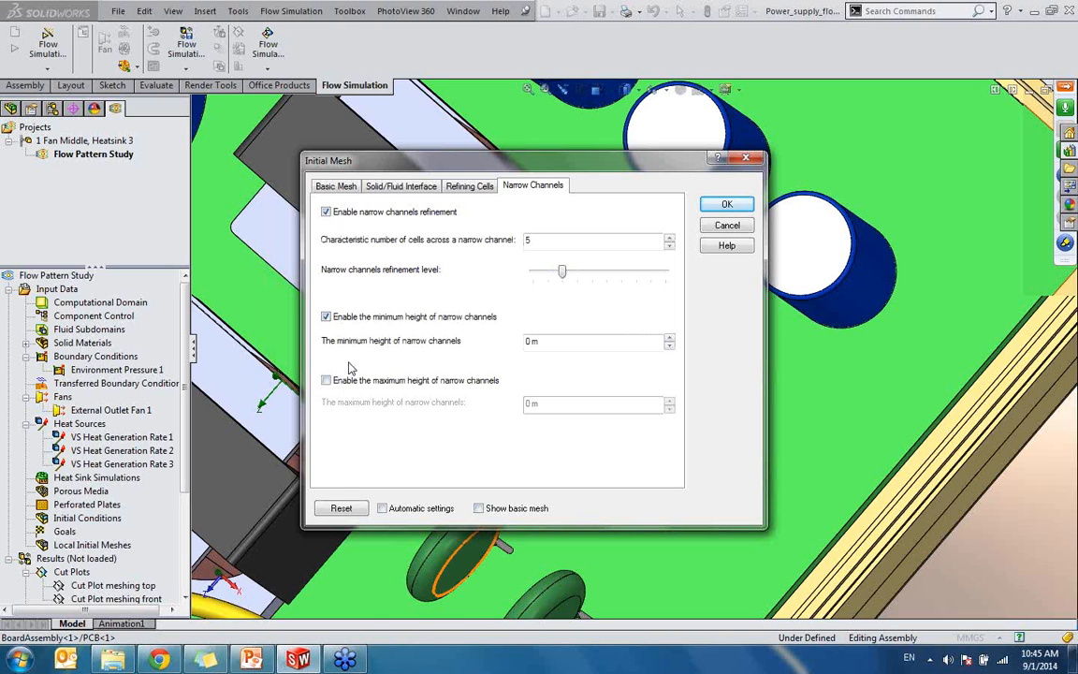
click(330, 380)
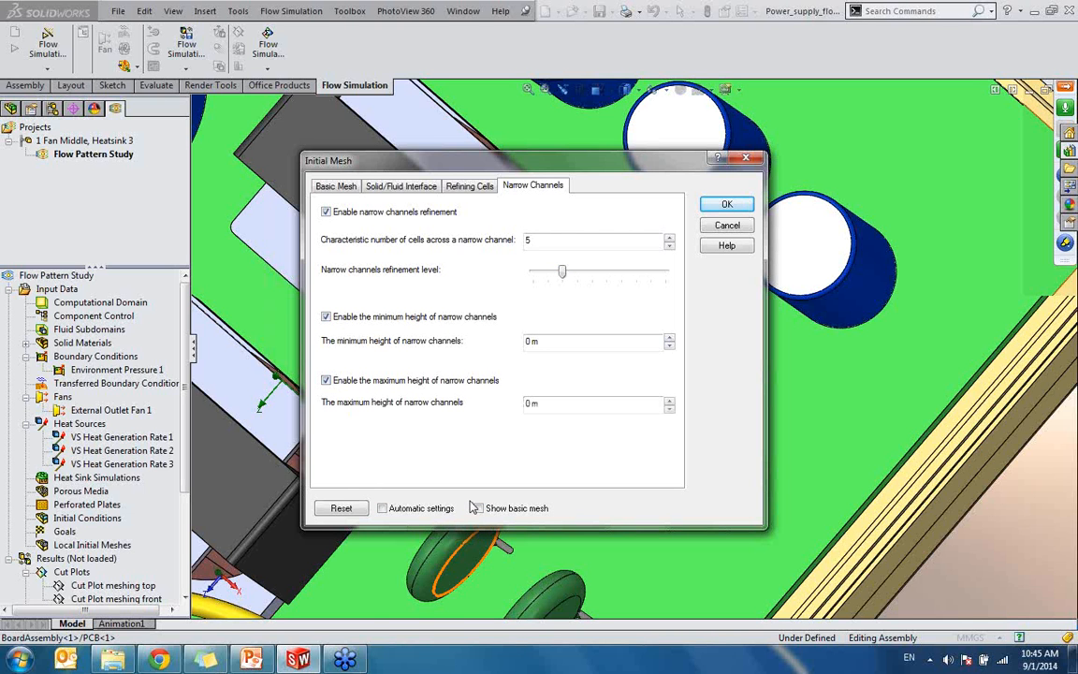
click(529, 404)
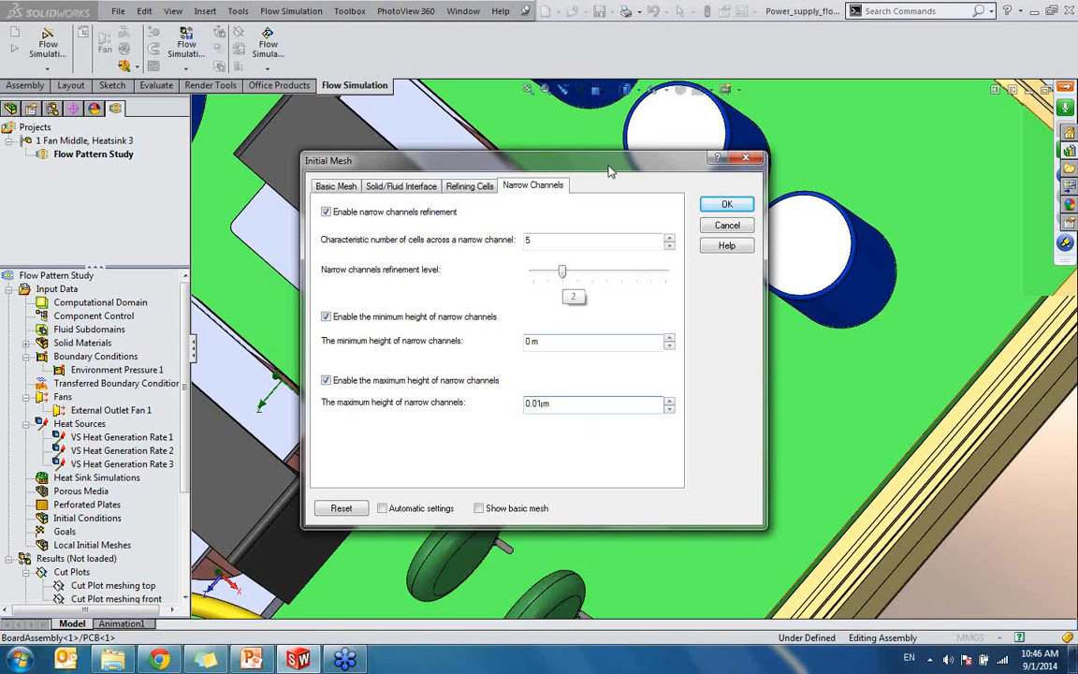
- Check the component gaps against the cell count and height limits for narrow channels, and accept the initial mesh settings
drag(551, 156, 320, 116)
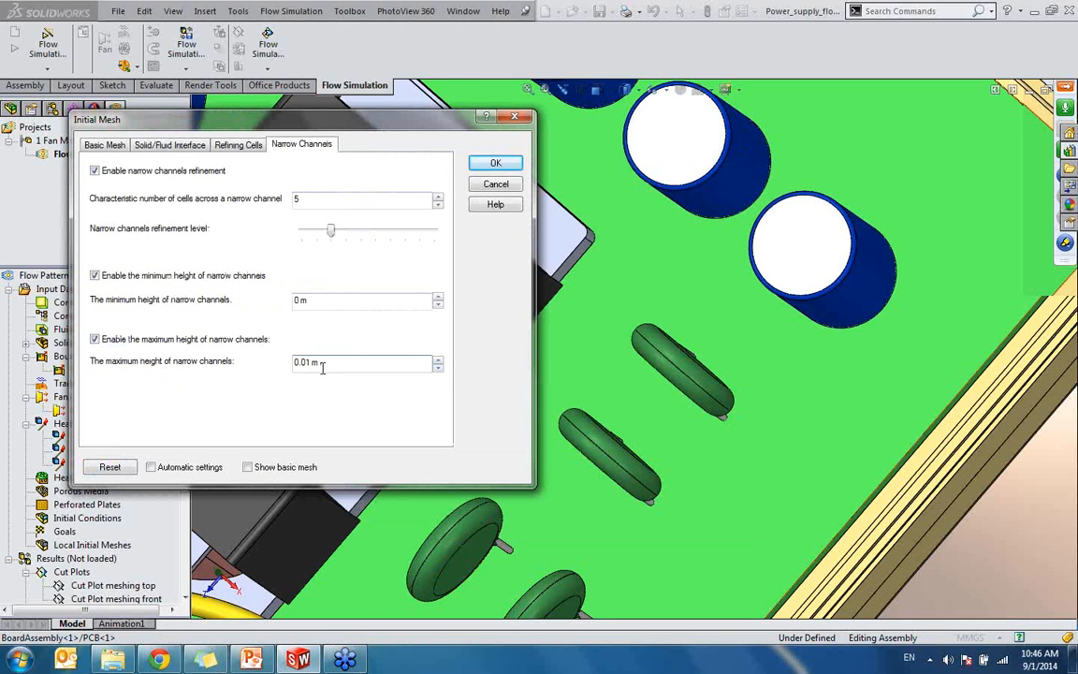
middle_drag(806, 402, 870, 334)
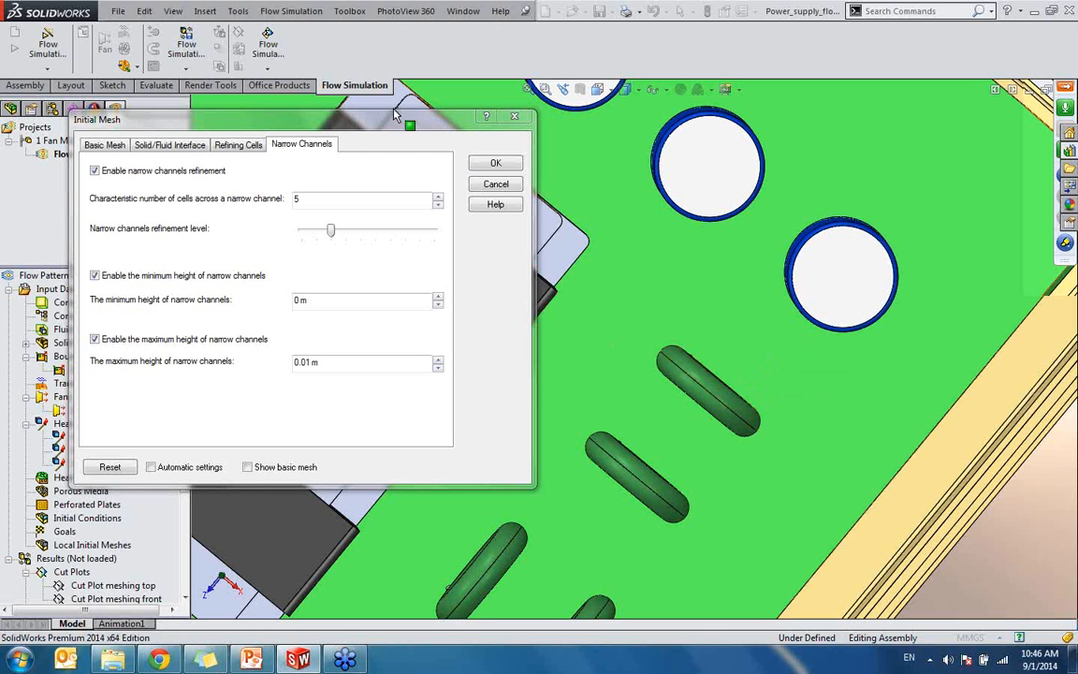
drag(395, 115, 530, 189)
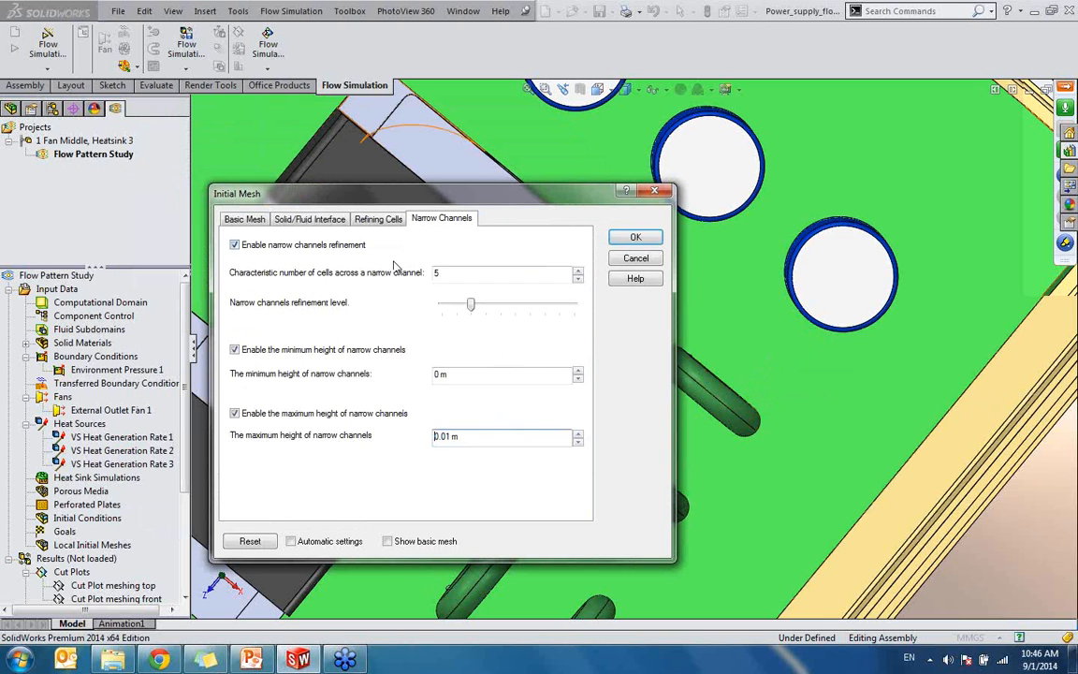
click(438, 271)
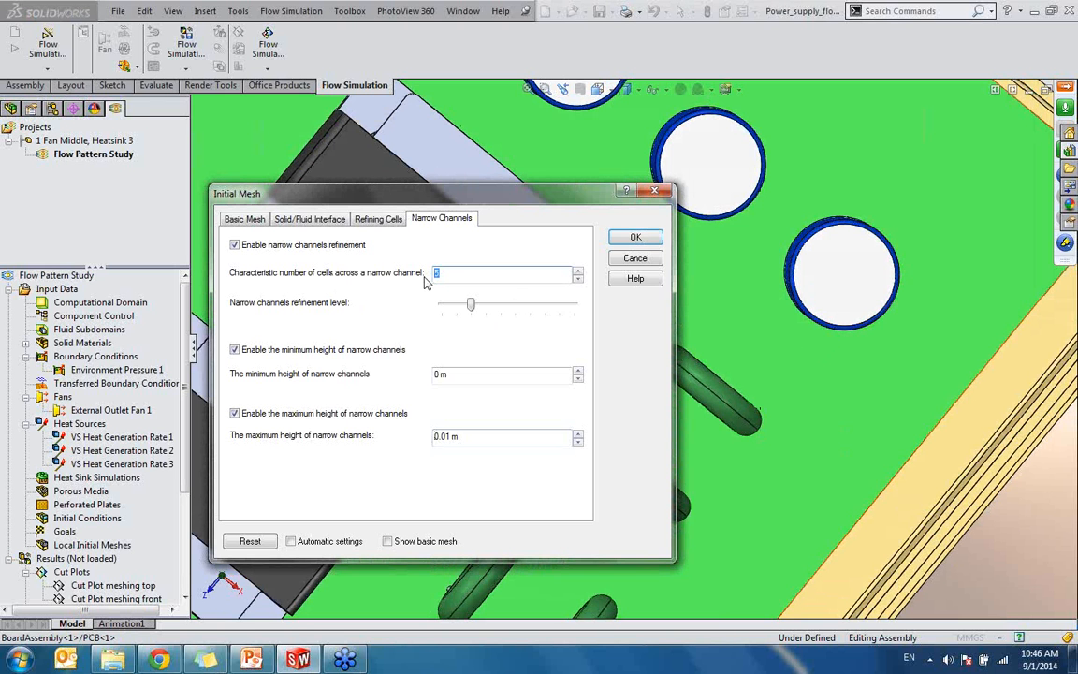
middle_drag(804, 343, 810, 327)
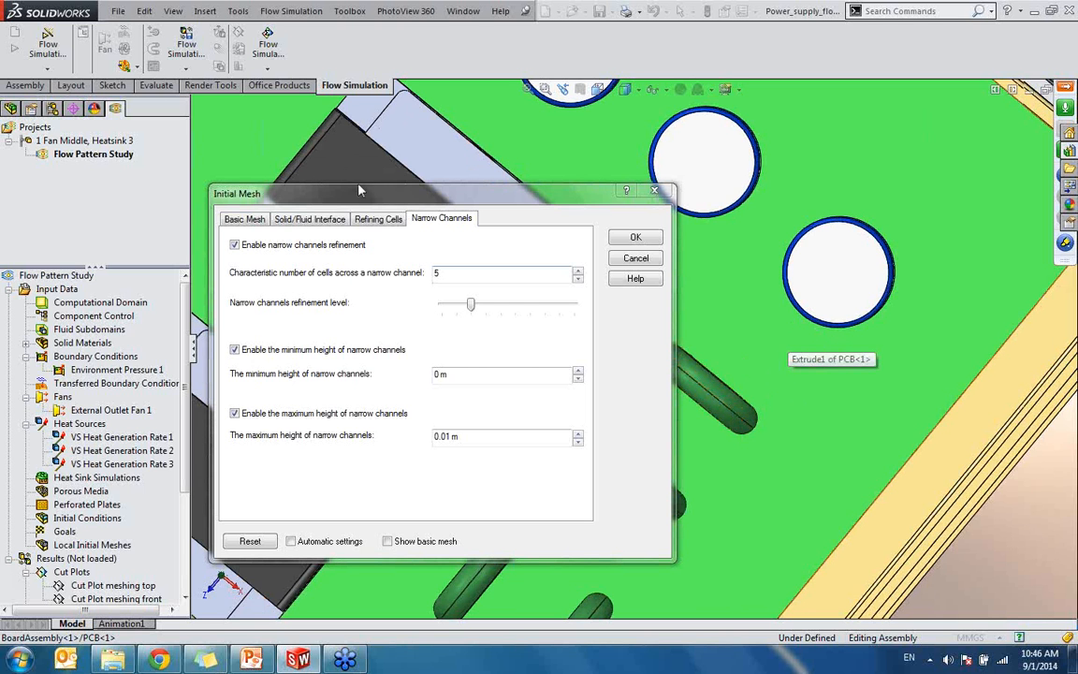
drag(416, 188, 461, 159)
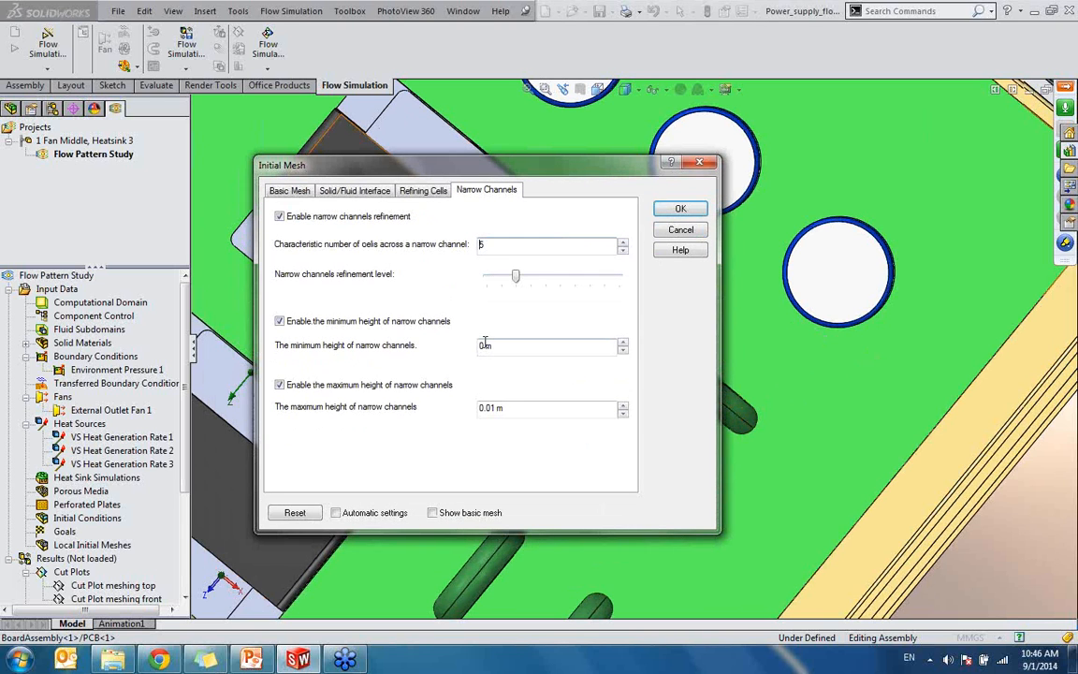
click(485, 343)
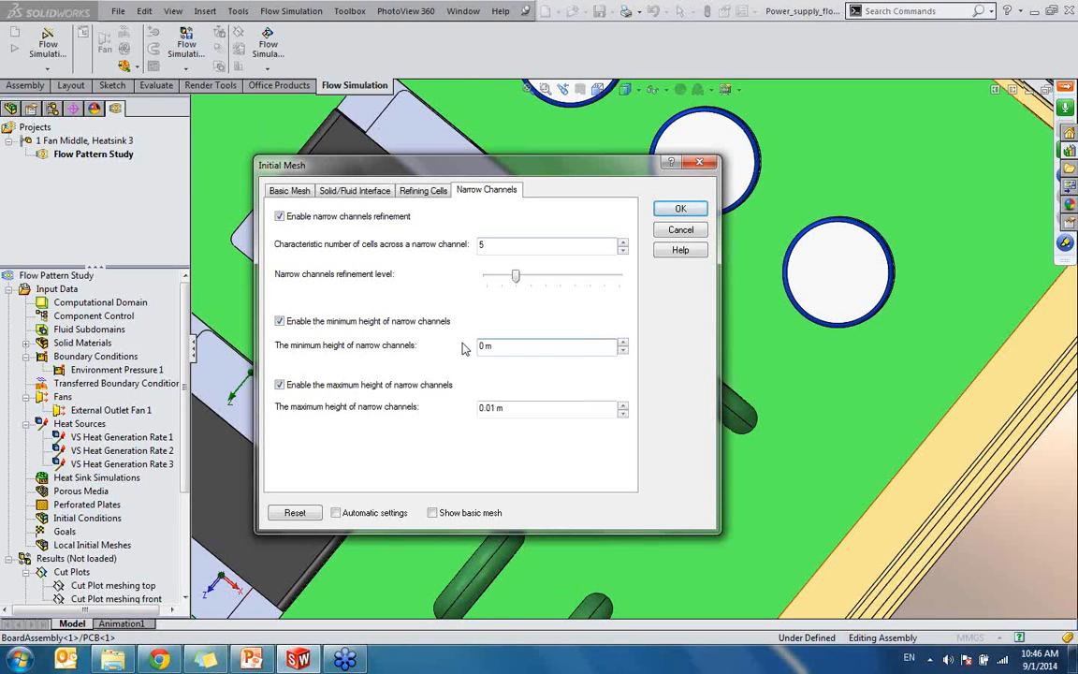
click(681, 210)
- Examine the gaps between the green disc components and blue capacitors from above, and the narrow channels between the heatsink's fins
scroll(596, 397, down, 3)
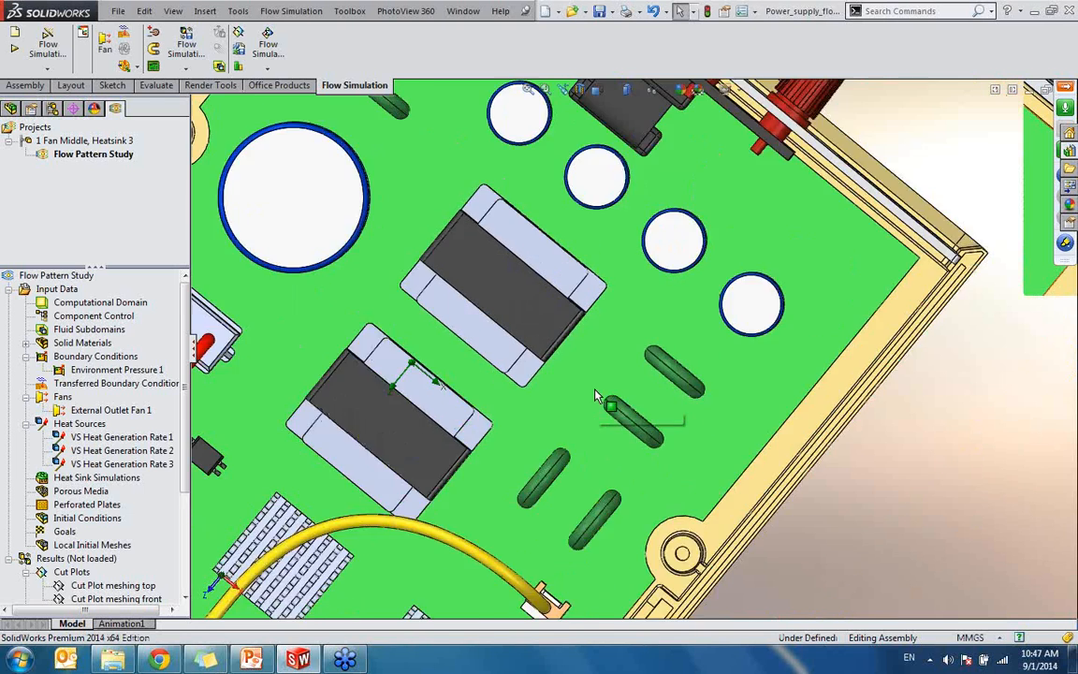
scroll(596, 397, up, 3)
scroll(599, 410, down, 3)
scroll(678, 376, down, 2)
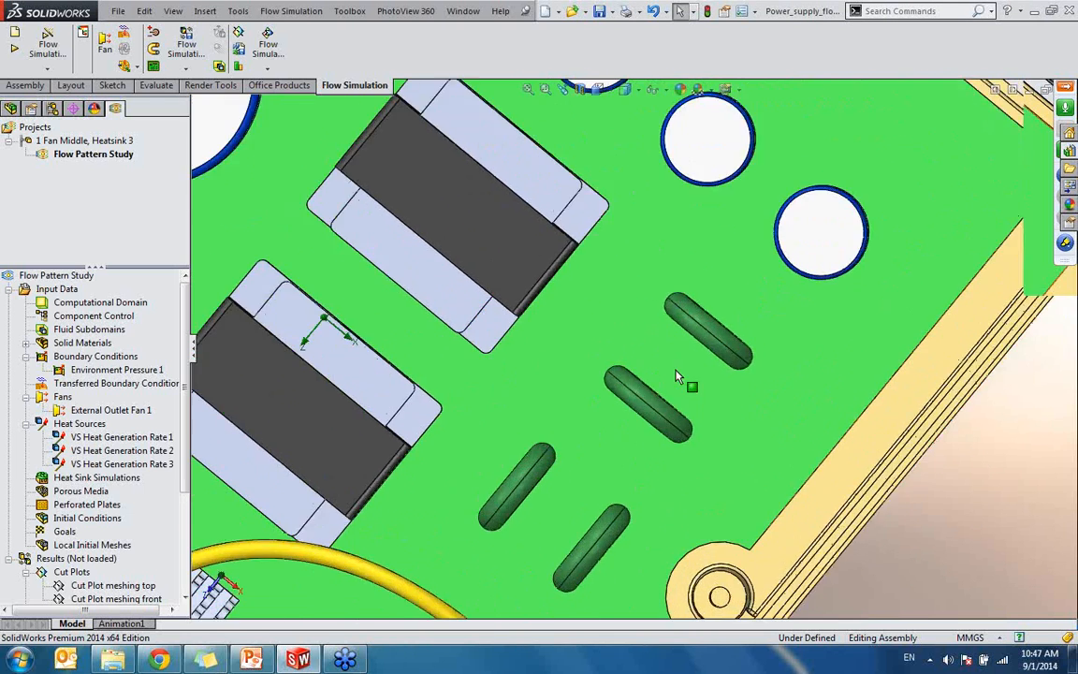
scroll(678, 376, down, 3)
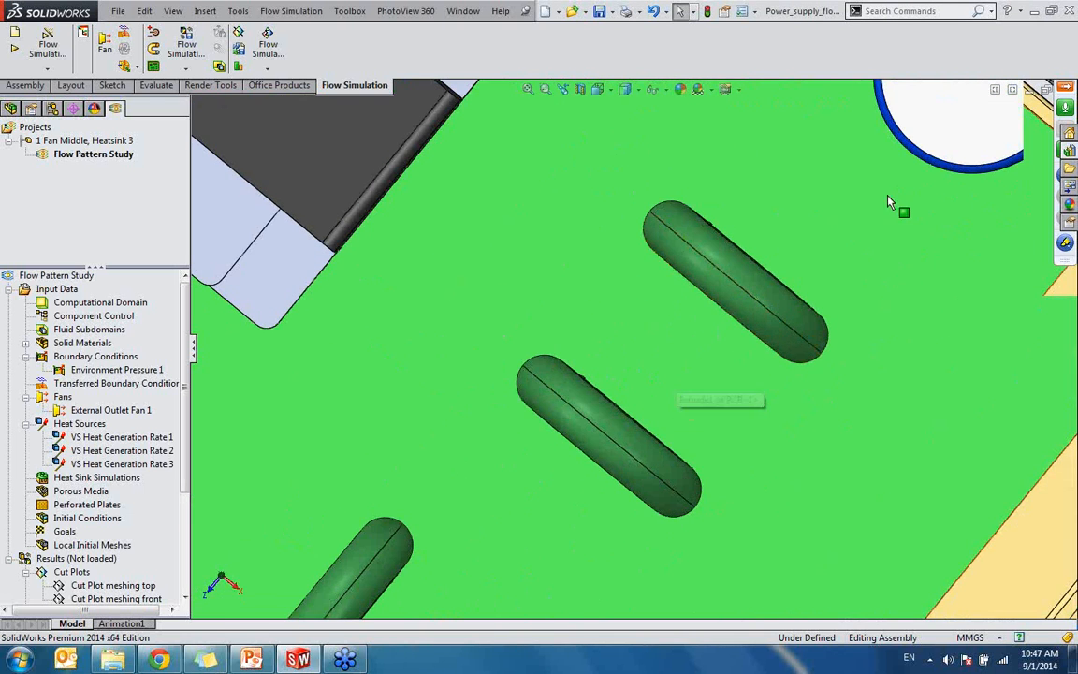
scroll(838, 269, up, 3)
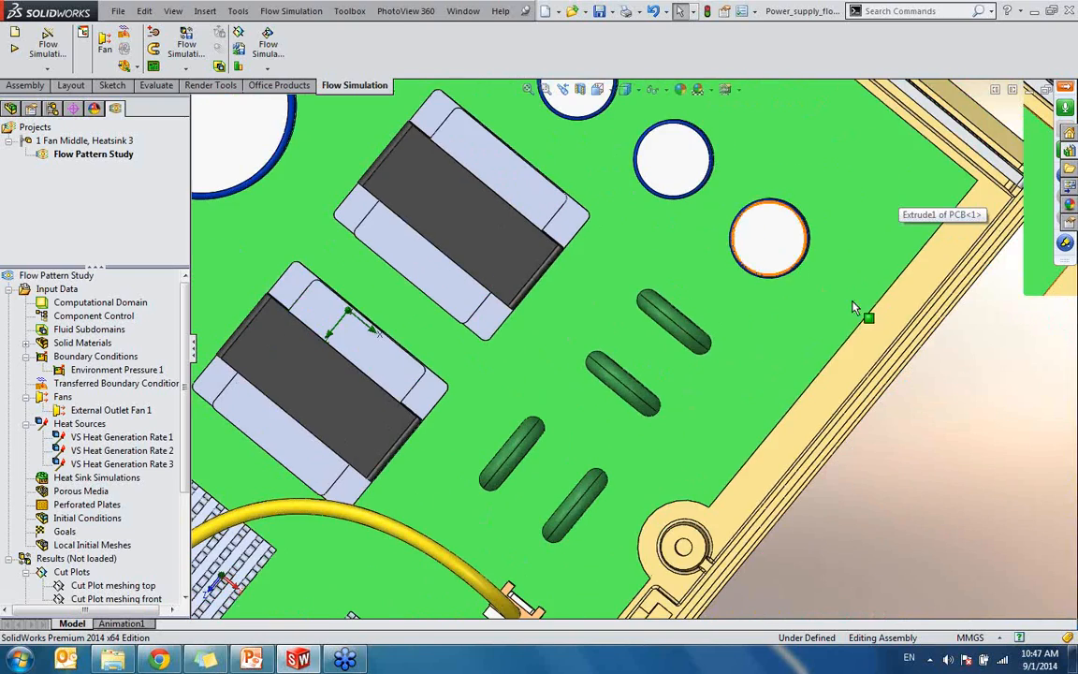
scroll(762, 451, up, 3)
scroll(454, 502, down, 5)
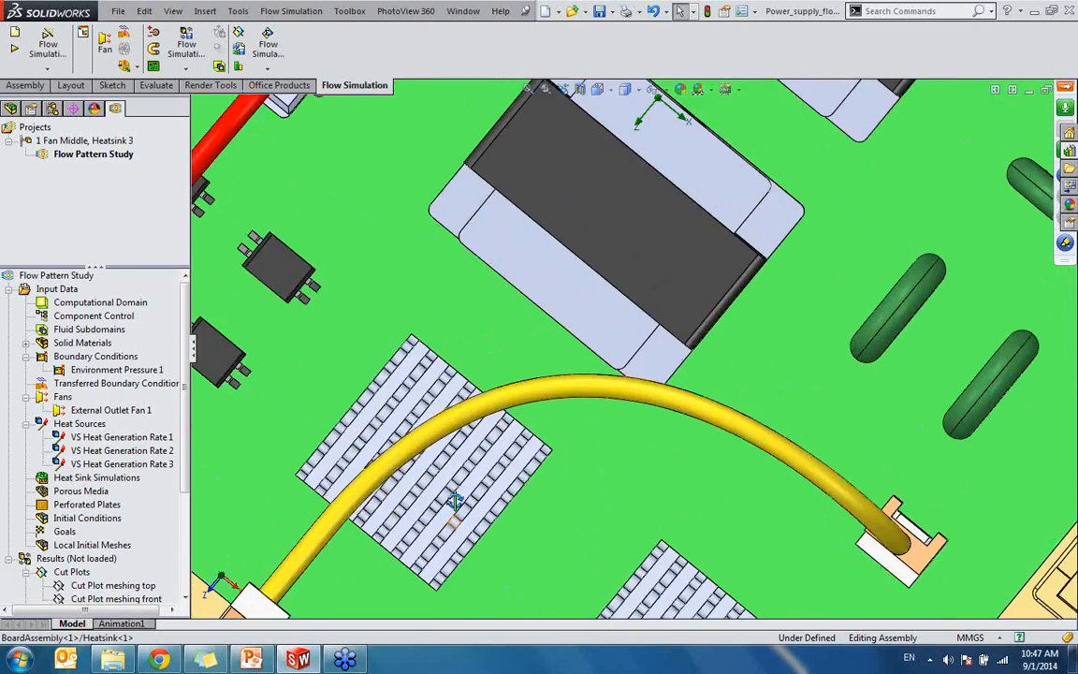
middle_drag(455, 502, 460, 457)
scroll(520, 474, down, 6)
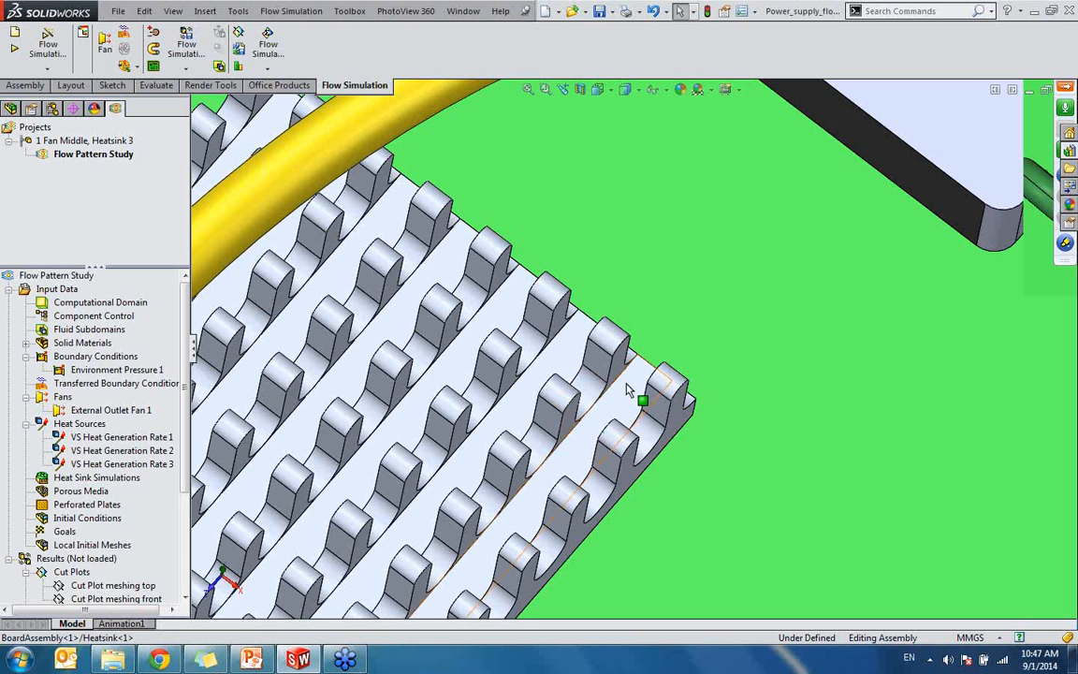
mouse_move(626, 380)
middle_down()
mouse_move(633, 387)
mouse_move(625, 376)
middle_up()
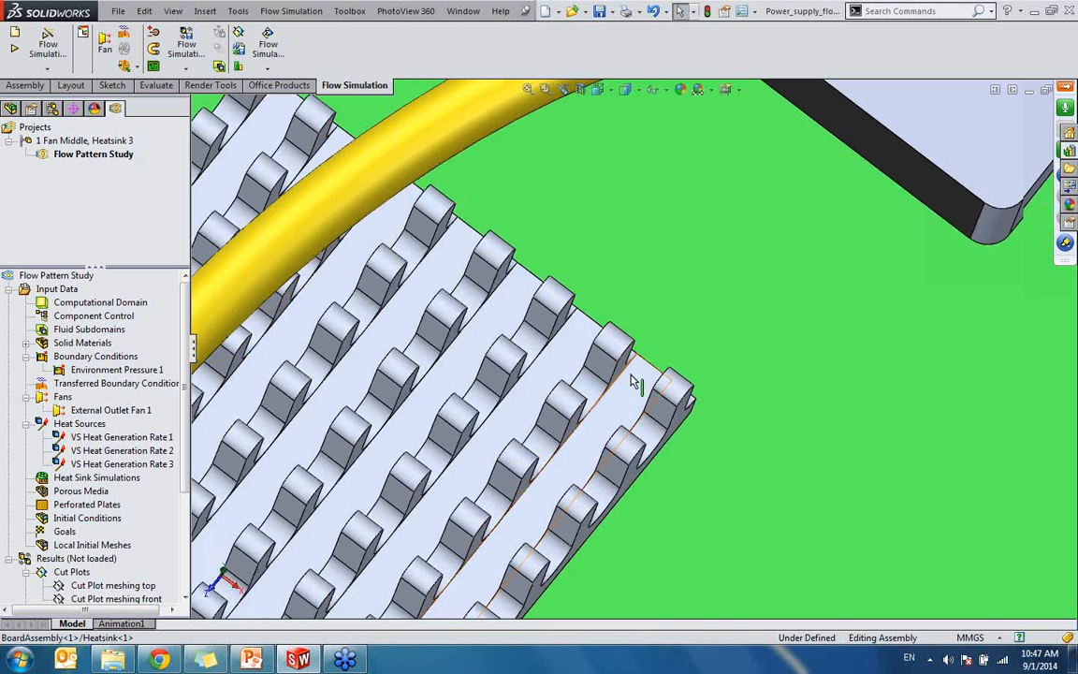
scroll(763, 318, up, 8)
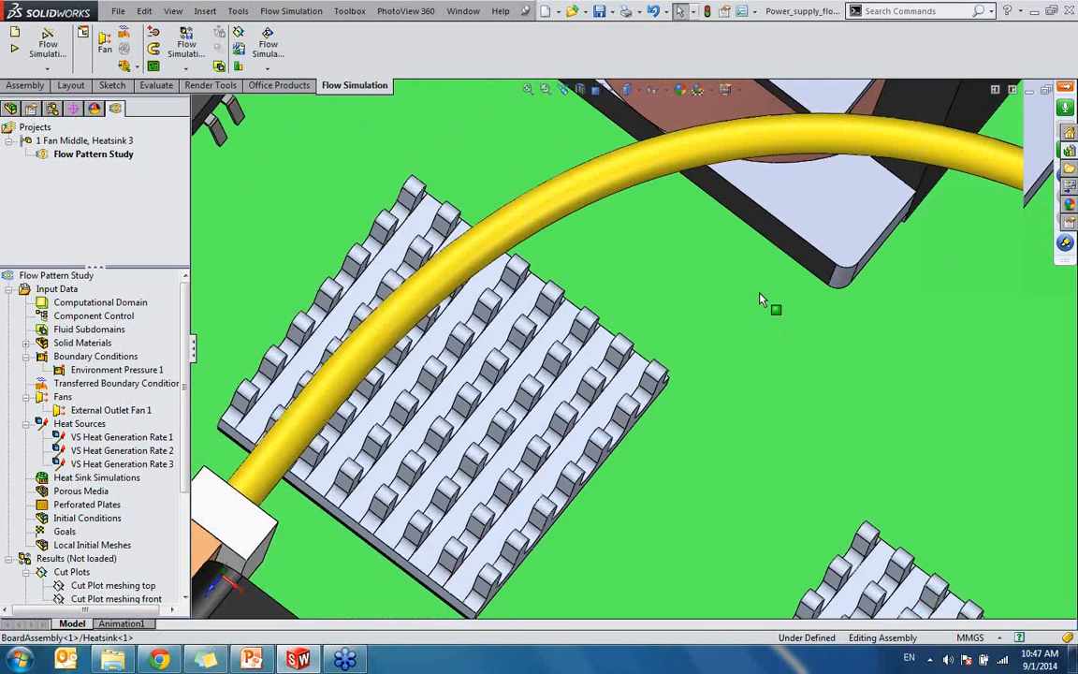
click(17, 53)
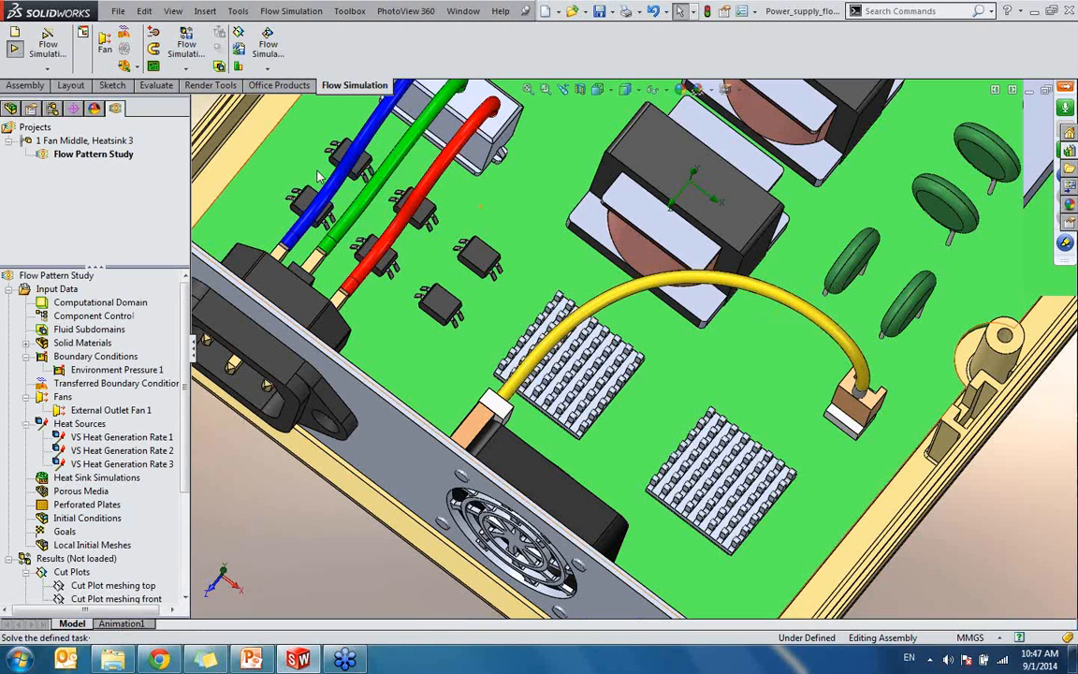
click(388, 275)
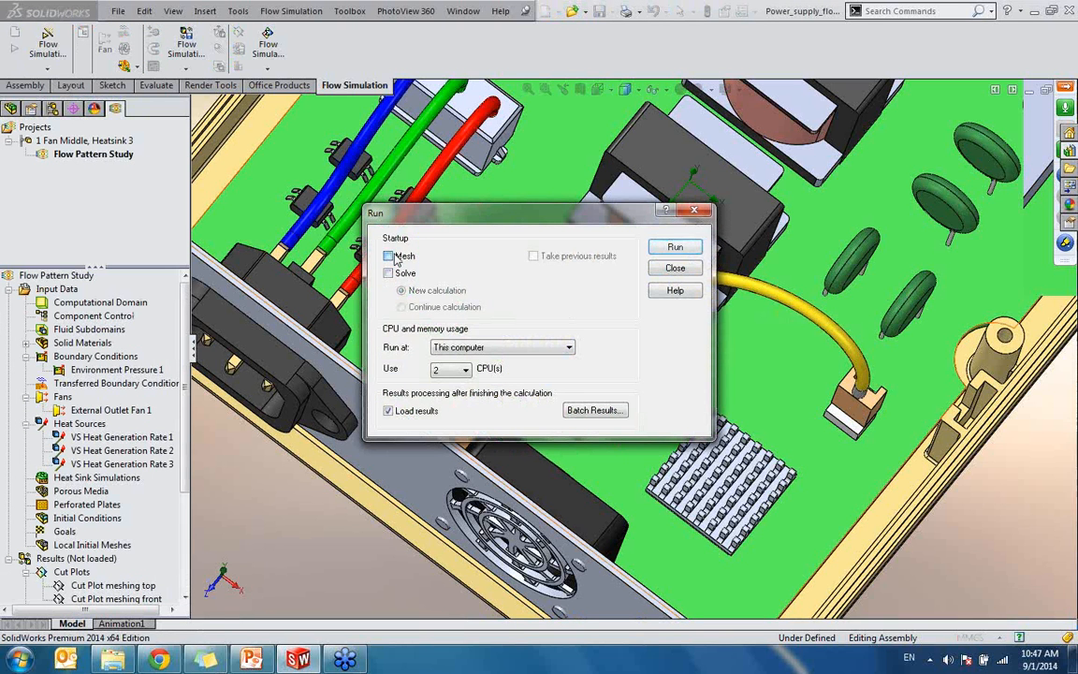
click(694, 210)
- Load the mesh results file 1.cpt from the "4th narrow channel smaller than 10mm" folder
scroll(174, 449, down, 2)
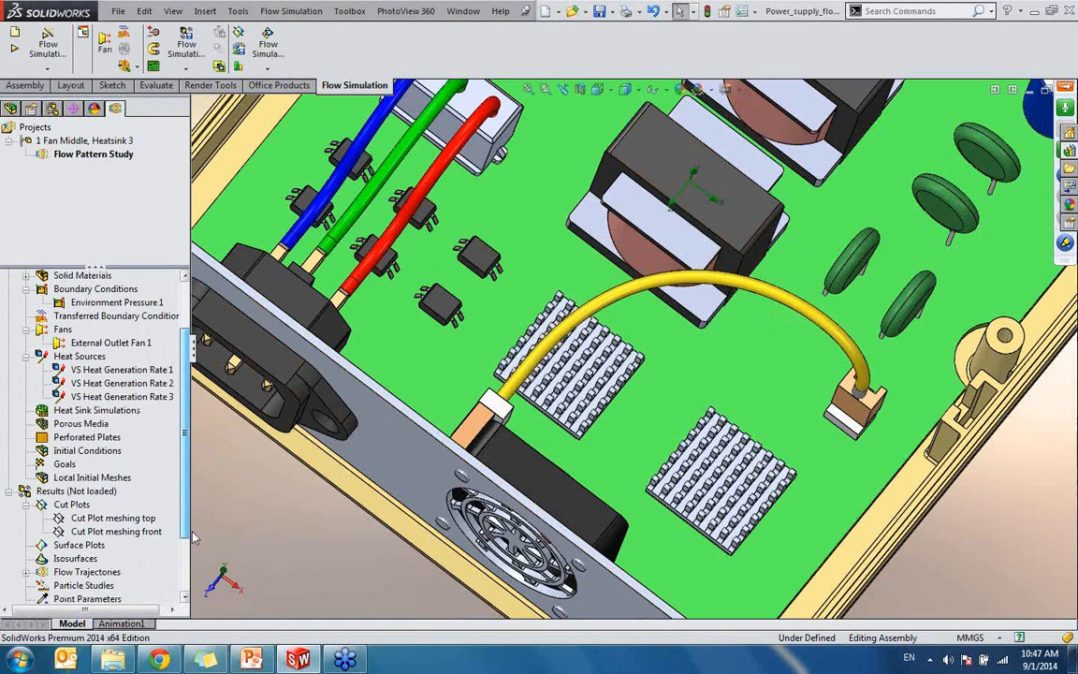
right_click(111, 493)
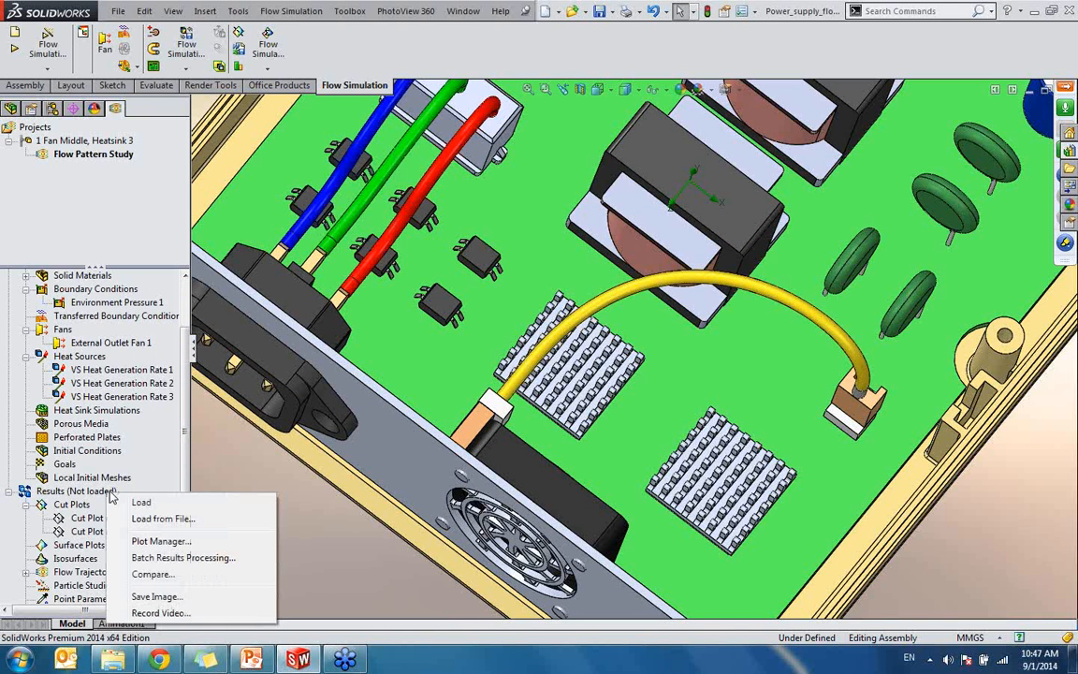
click(140, 506)
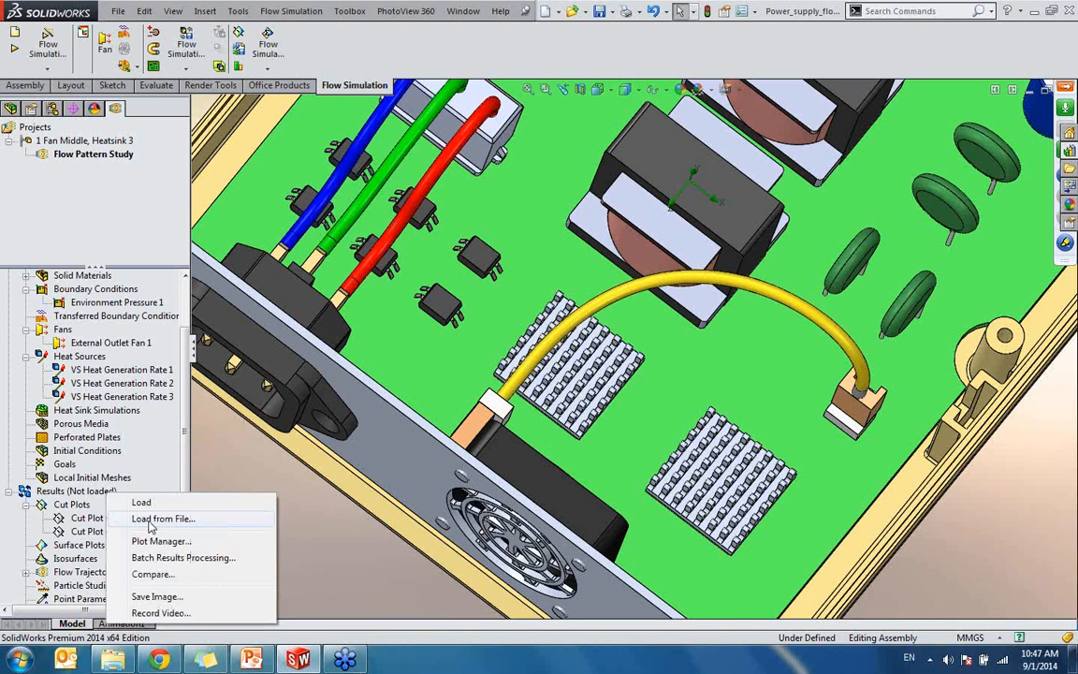
click(150, 525)
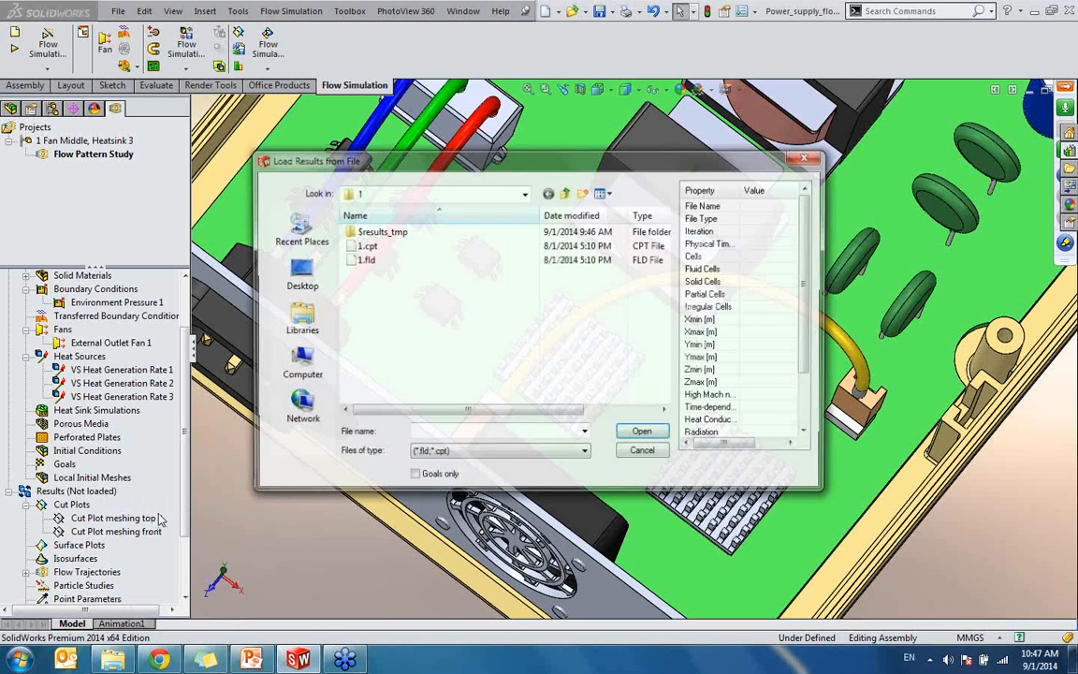
click(549, 193)
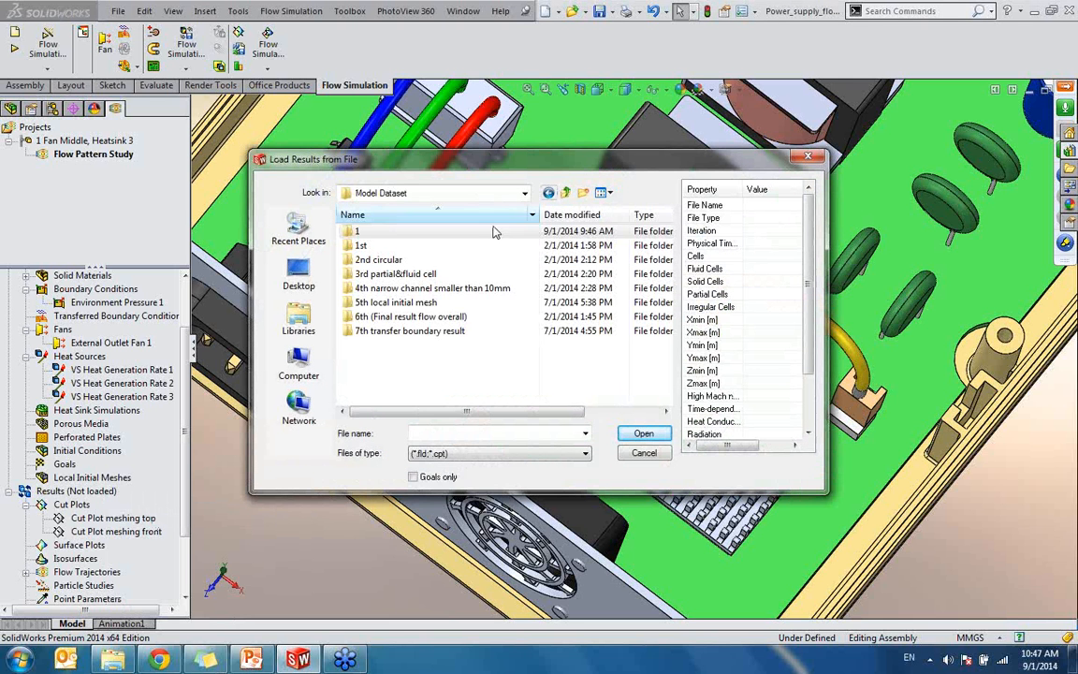
click(436, 292)
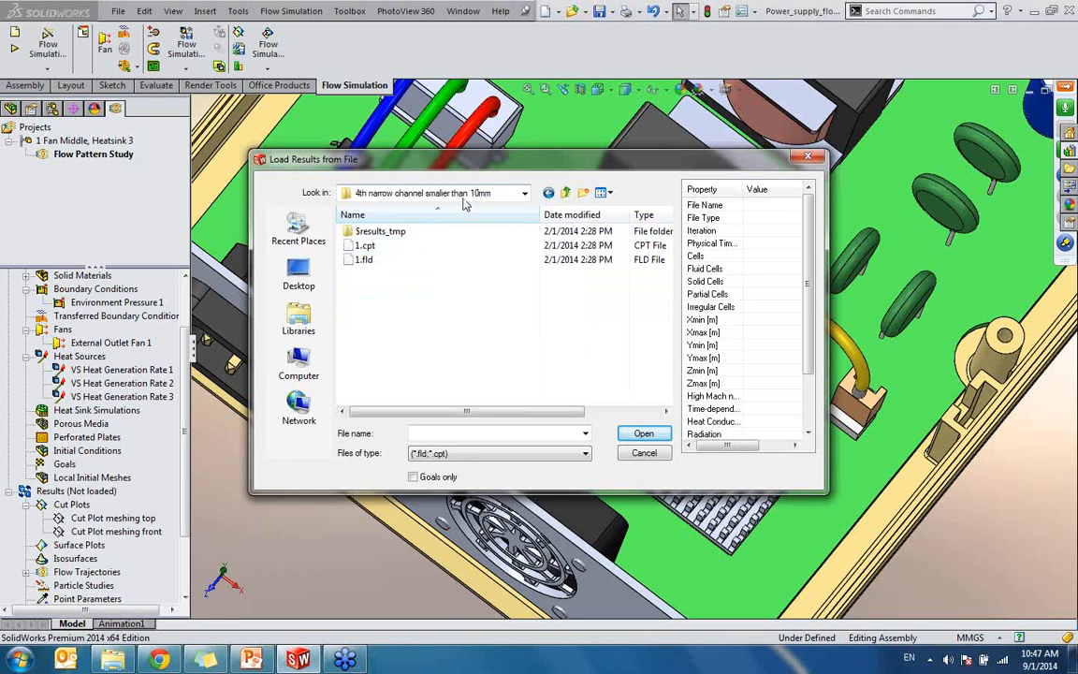
click(372, 247)
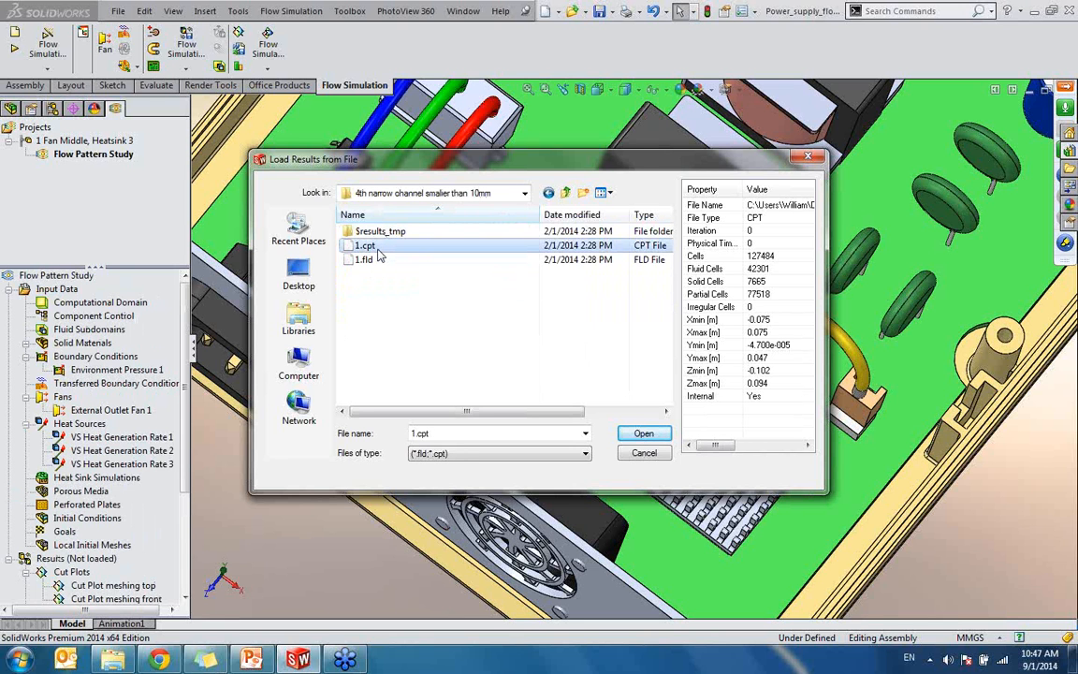
double_click(378, 249)
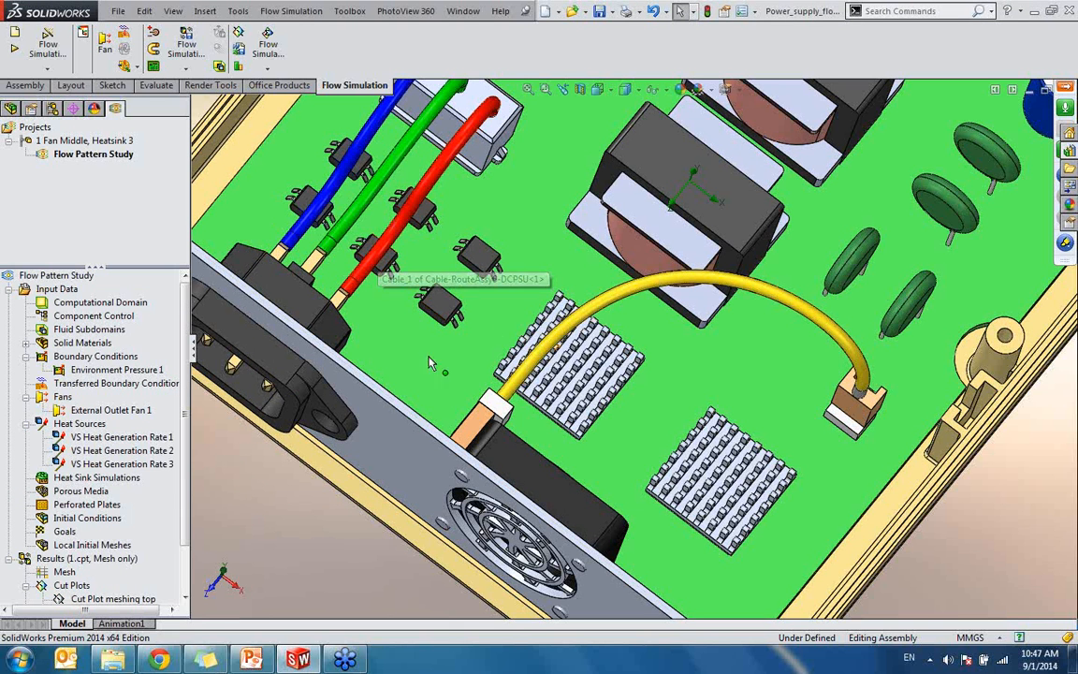
- Show the "Cut Plot meshing top" plot and view the mesh between the small blue capacitors from the top
scroll(159, 450, down, 2)
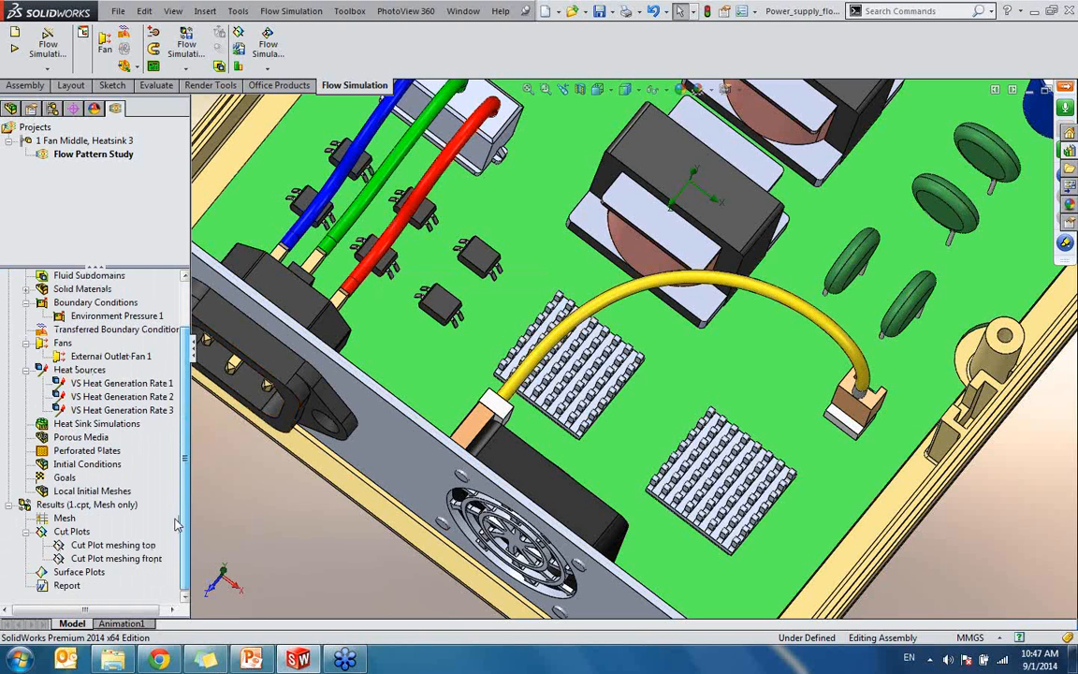
click(94, 546)
right_click(93, 546)
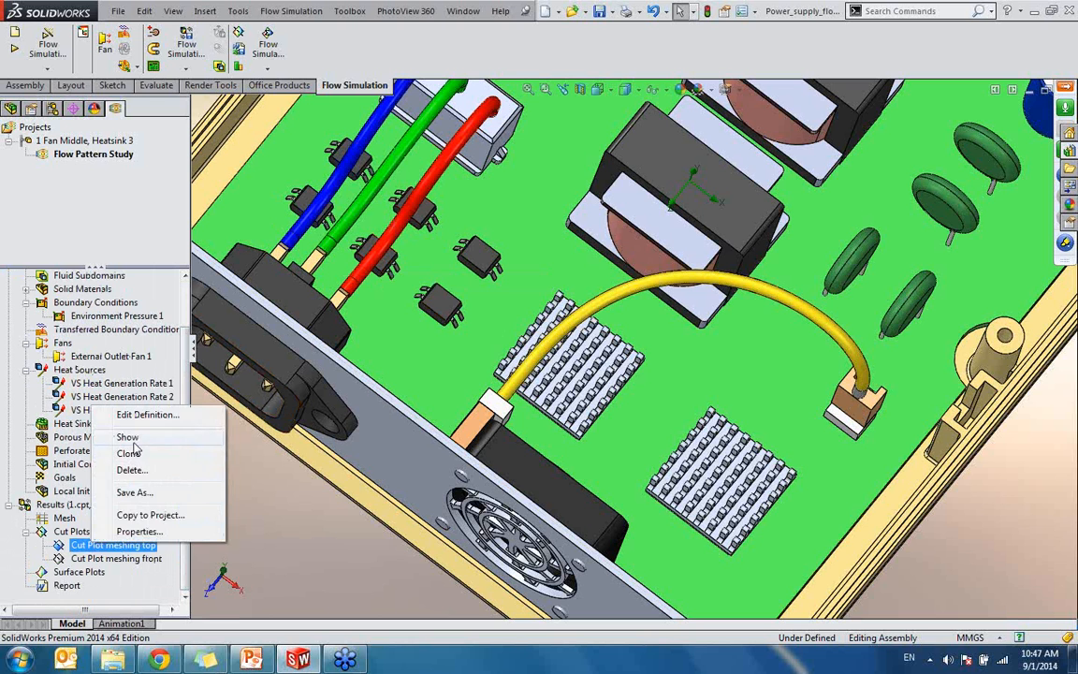
click(117, 395)
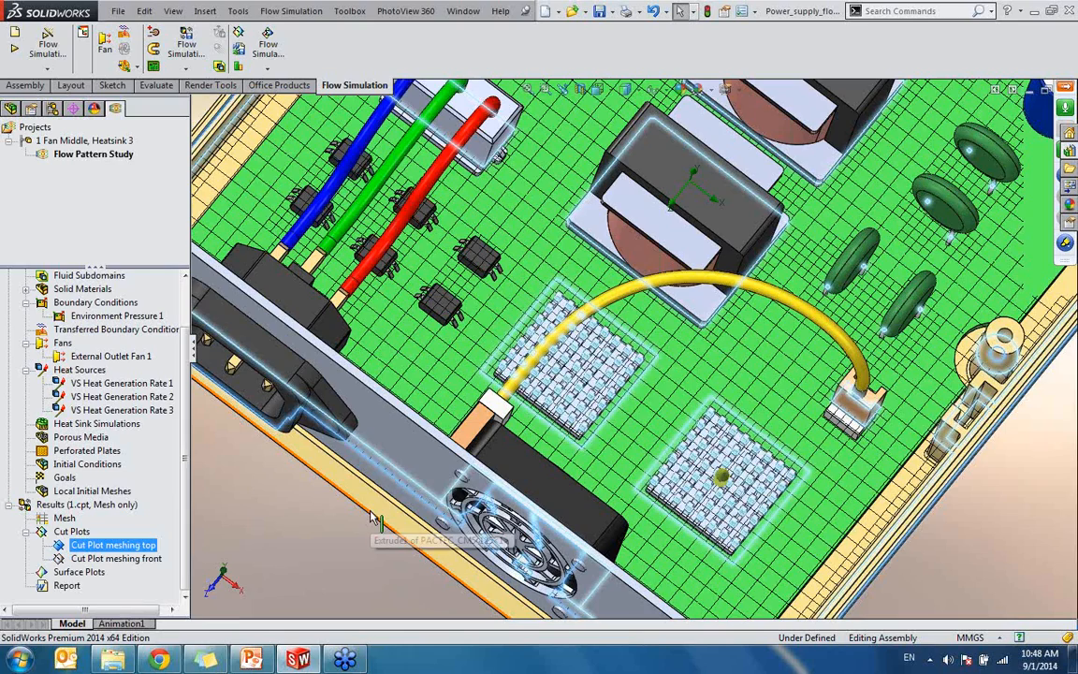
key(Escape)
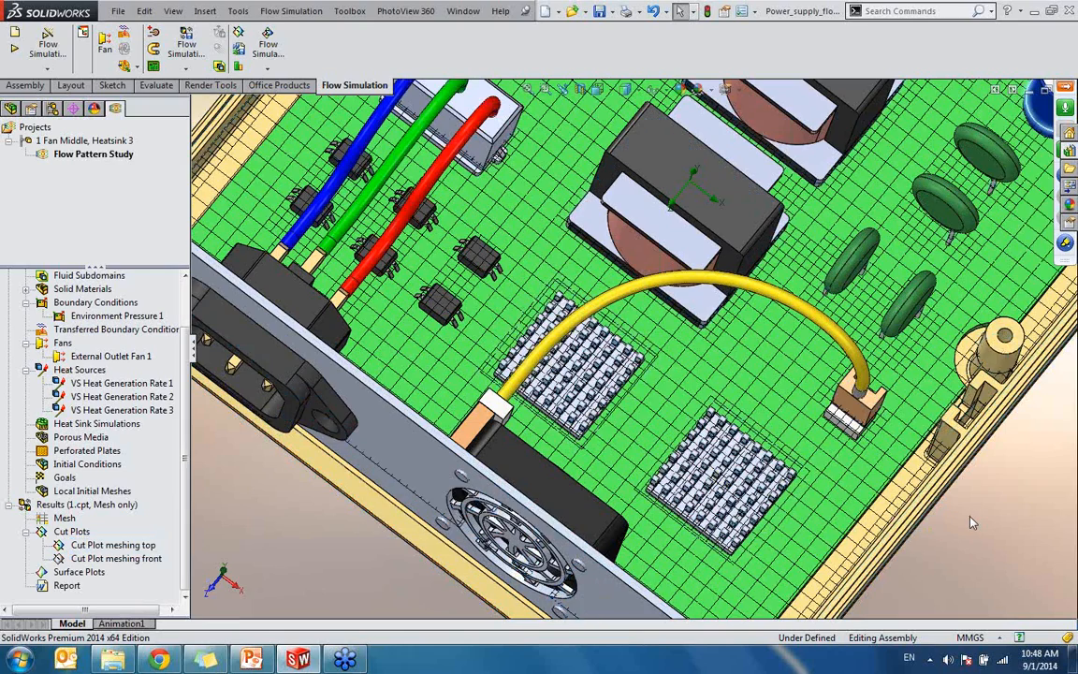
key(ctrl+5)
scroll(799, 450, down, 5)
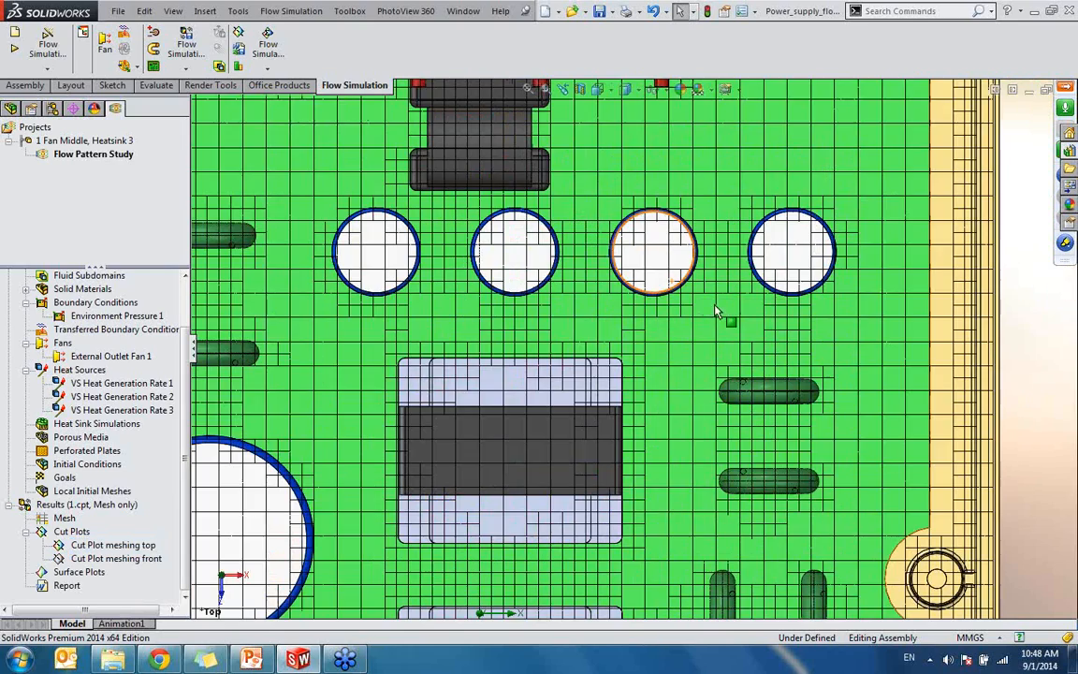
- Examine the top-view mesh in the gaps between the green disc components and around the large blue capacitor and nearby screw boss
scroll(655, 413, up, 8)
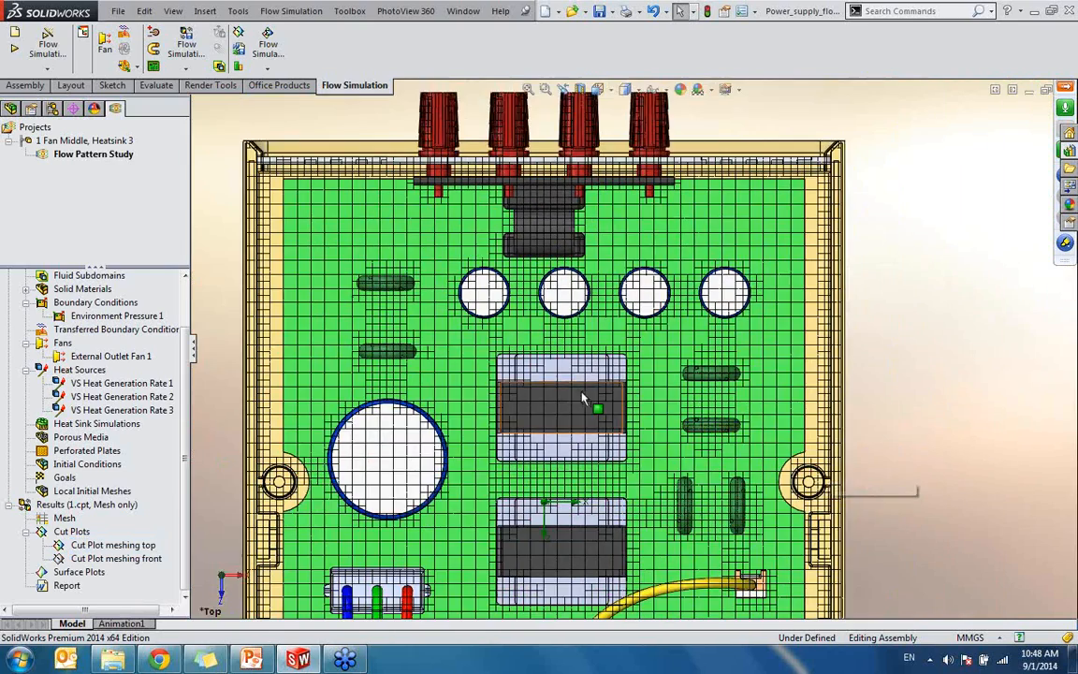
scroll(579, 391, down, 3)
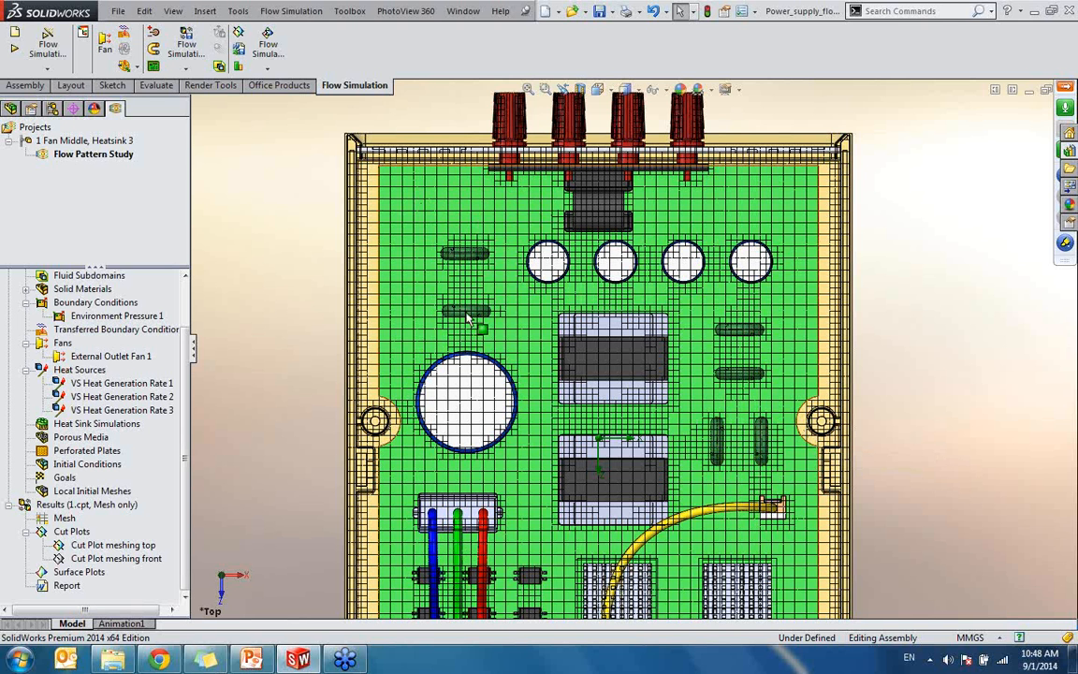
scroll(475, 275, down, 3)
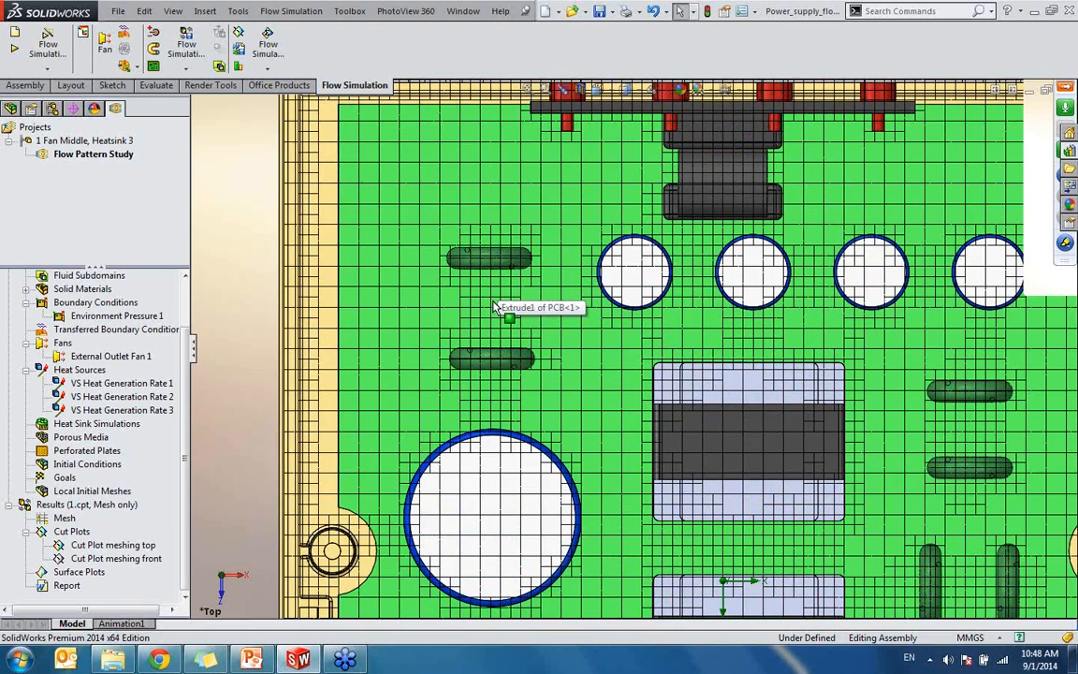
key(f)
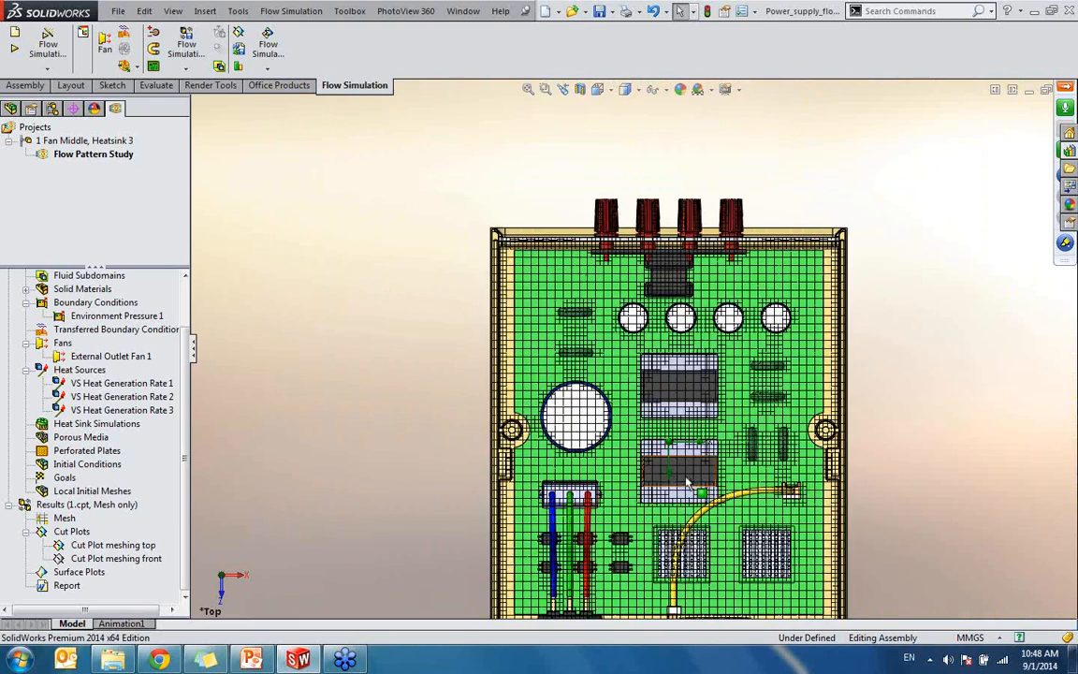
scroll(513, 365, down, 5)
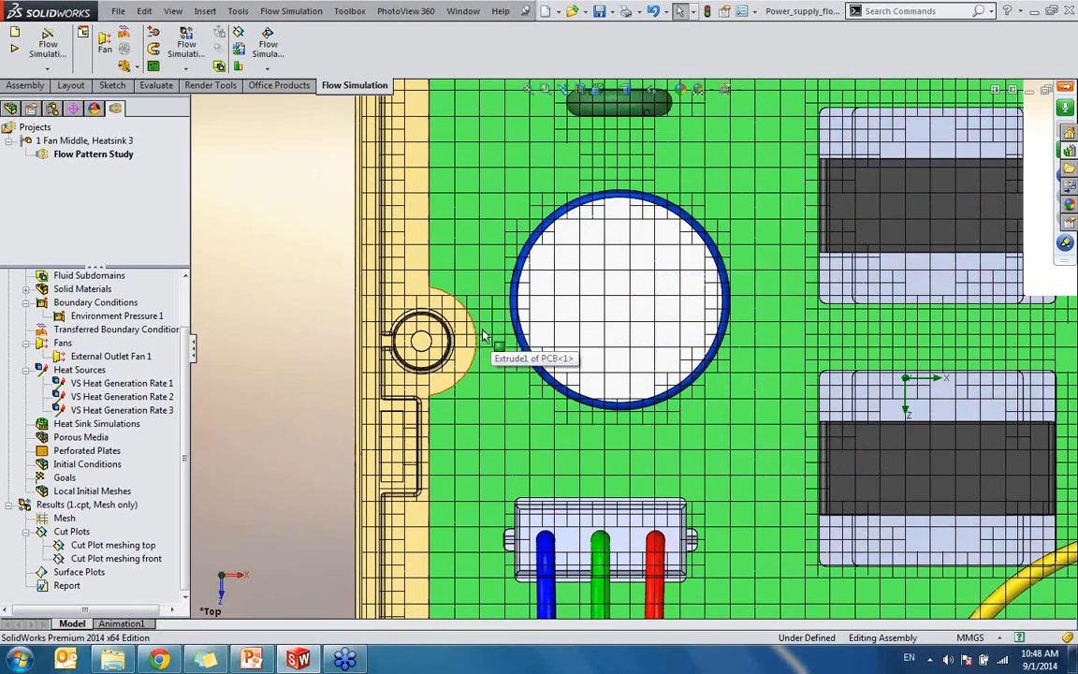
scroll(714, 530, up, 7)
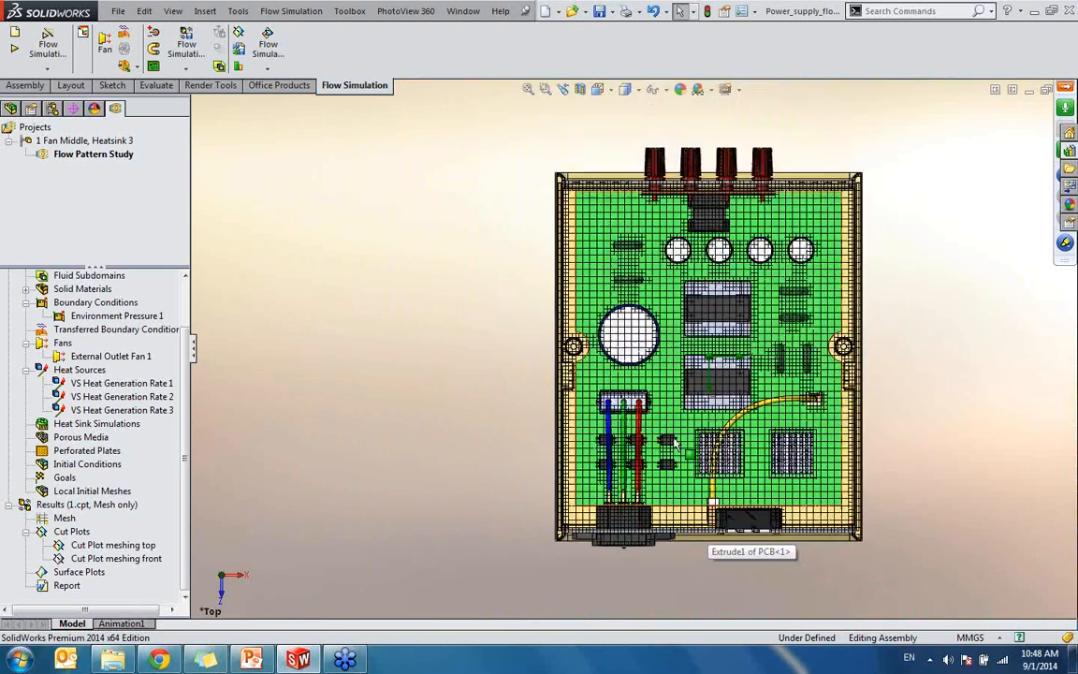
- Examine the mesh cells across the narrow channels between the fins of the heatsink under the yellow cable
scroll(683, 454, down, 3)
scroll(667, 409, down, 8)
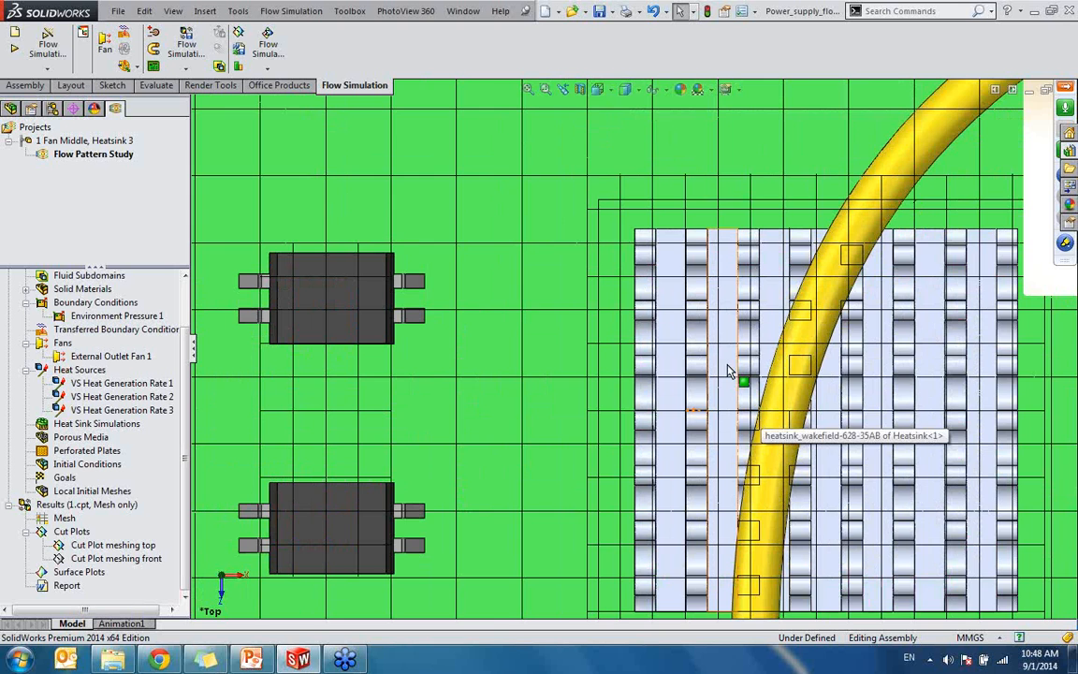
scroll(729, 371, up, 4)
scroll(727, 374, down, 3)
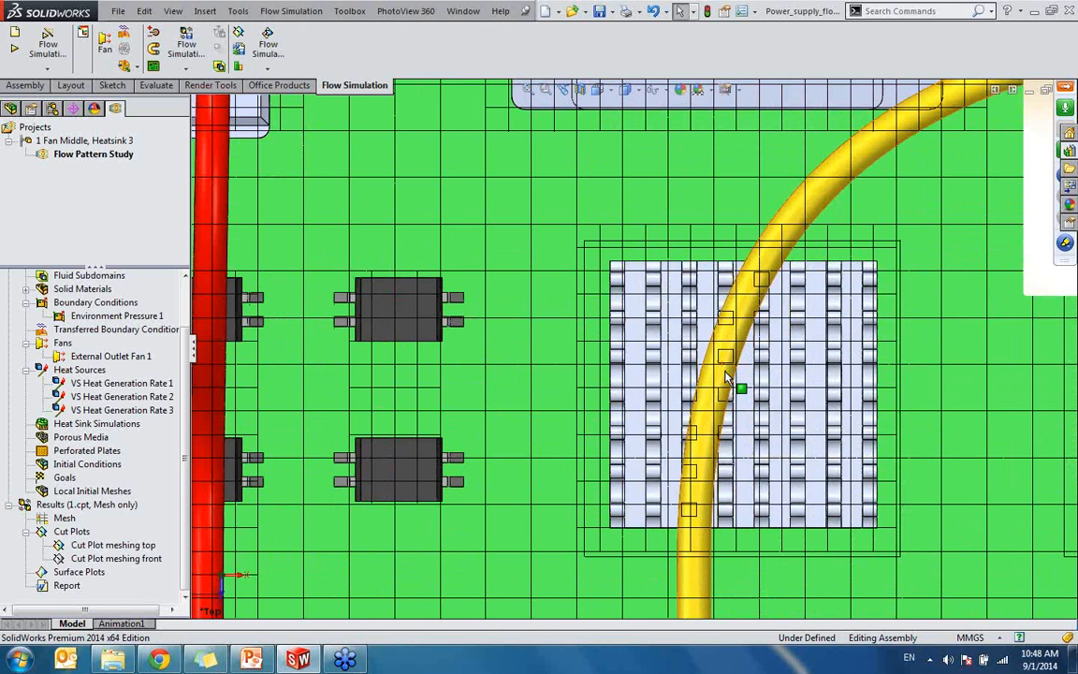
scroll(721, 380, down, 2)
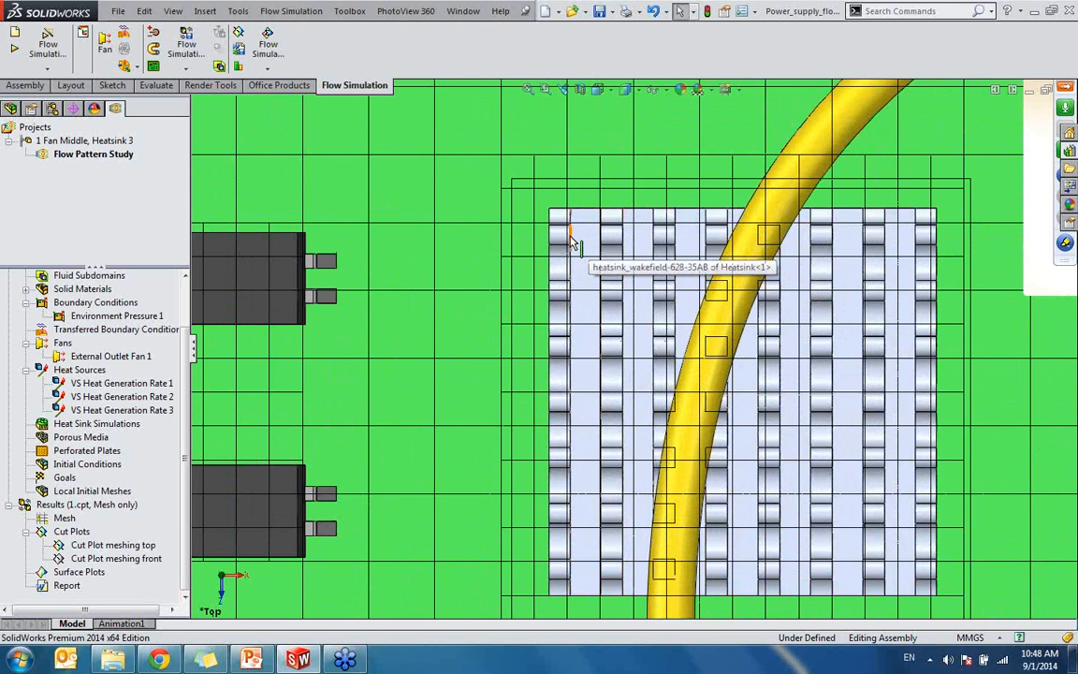
scroll(604, 246, down, 2)
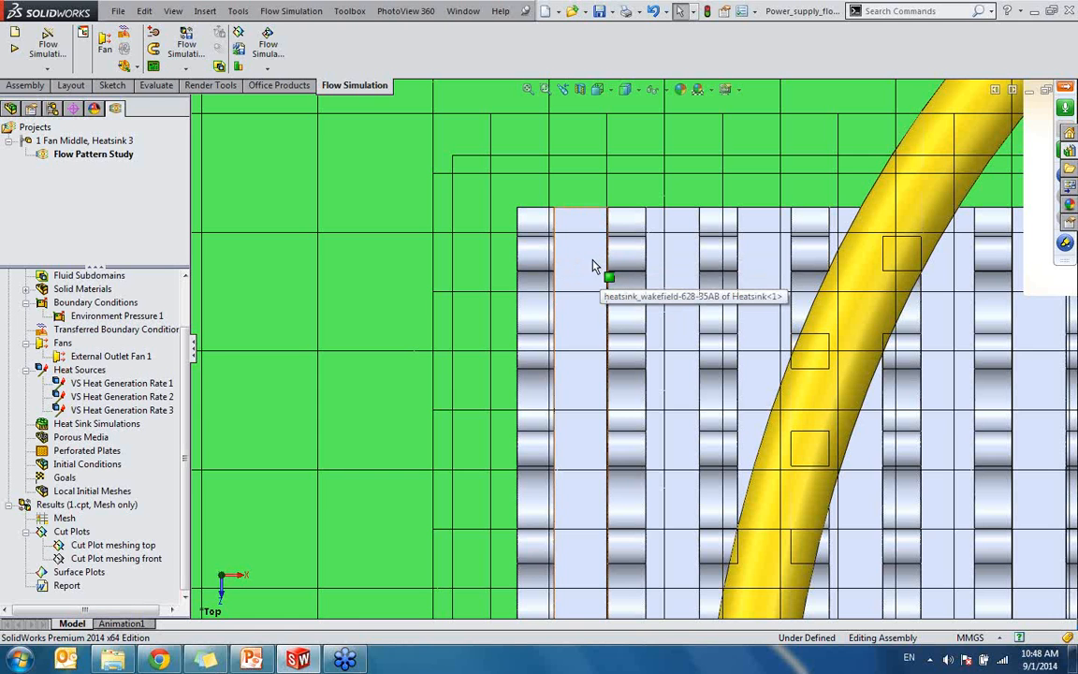
scroll(587, 266, up, 3)
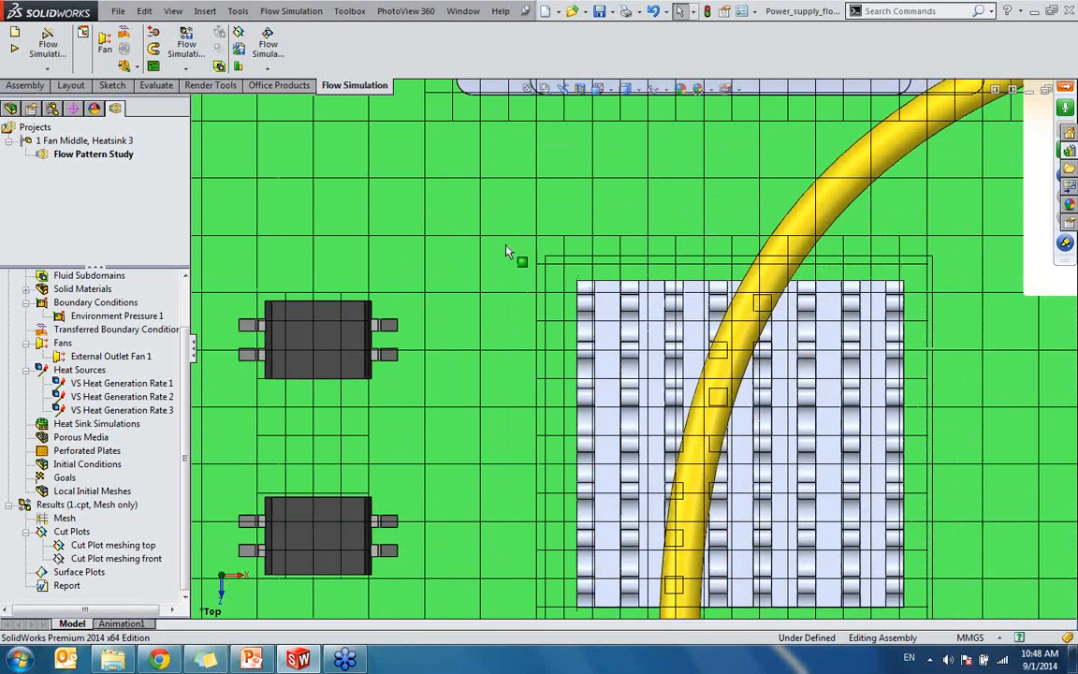
- Raise the initial mesh's narrow channels refinement level to its maximum and accept the settings
click(46, 73)
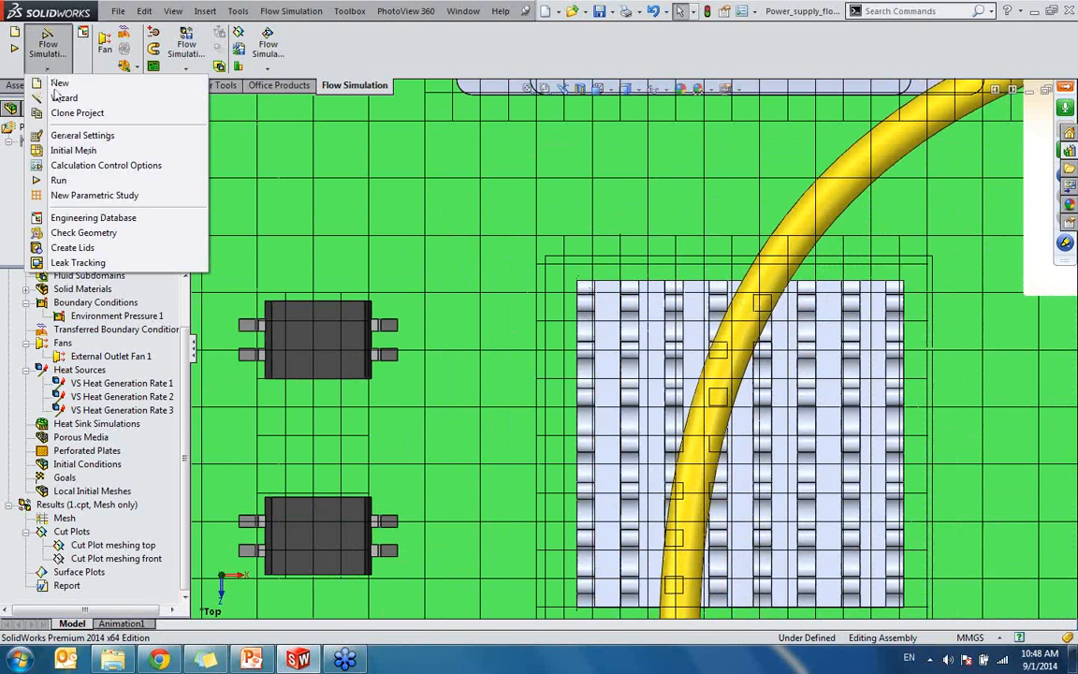
click(75, 150)
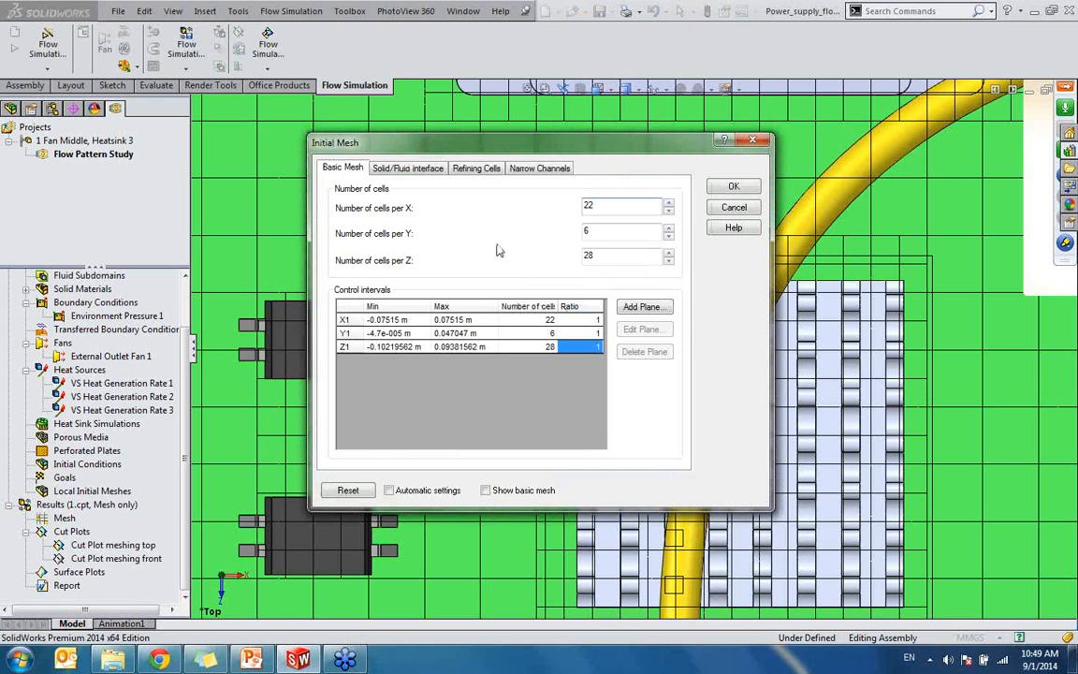
click(534, 169)
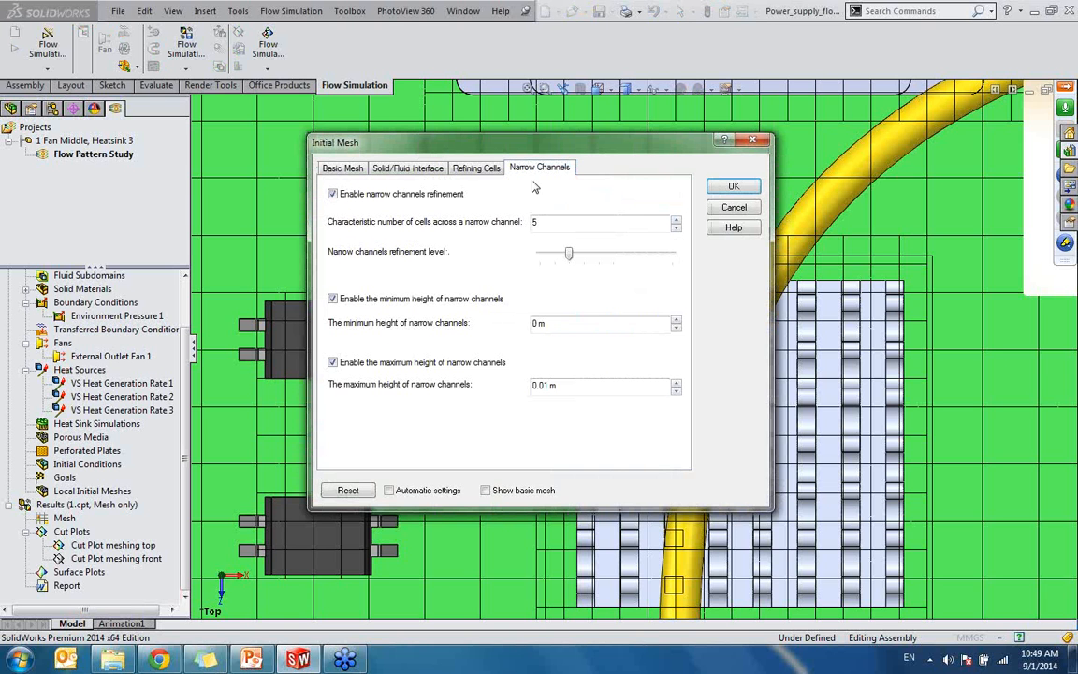
mouse_move(565, 260)
drag(573, 261, 685, 266)
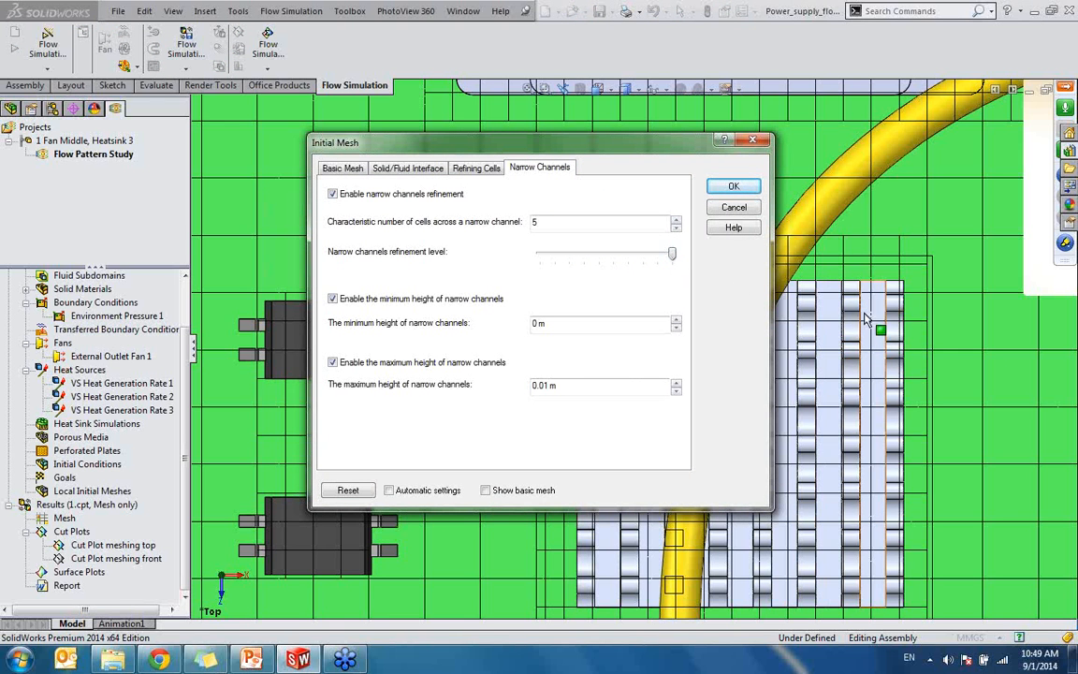
click(729, 189)
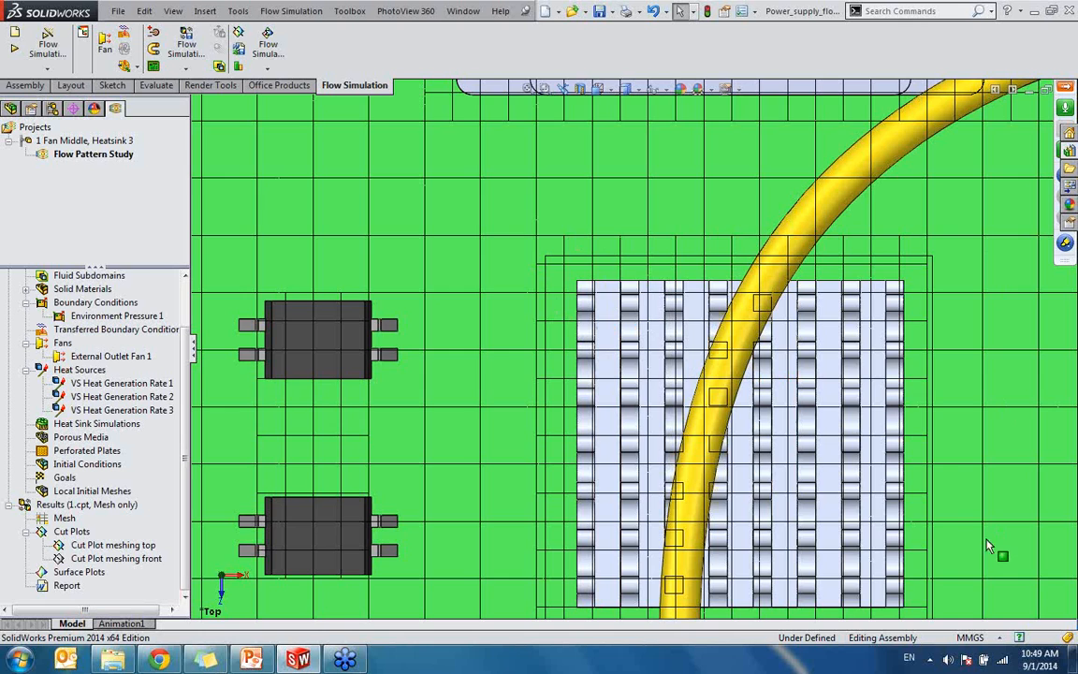
- Inspect the top-view mesh around both heatsinks, and the cells between the transformers and small blue capacitors
scroll(951, 532, down, 3)
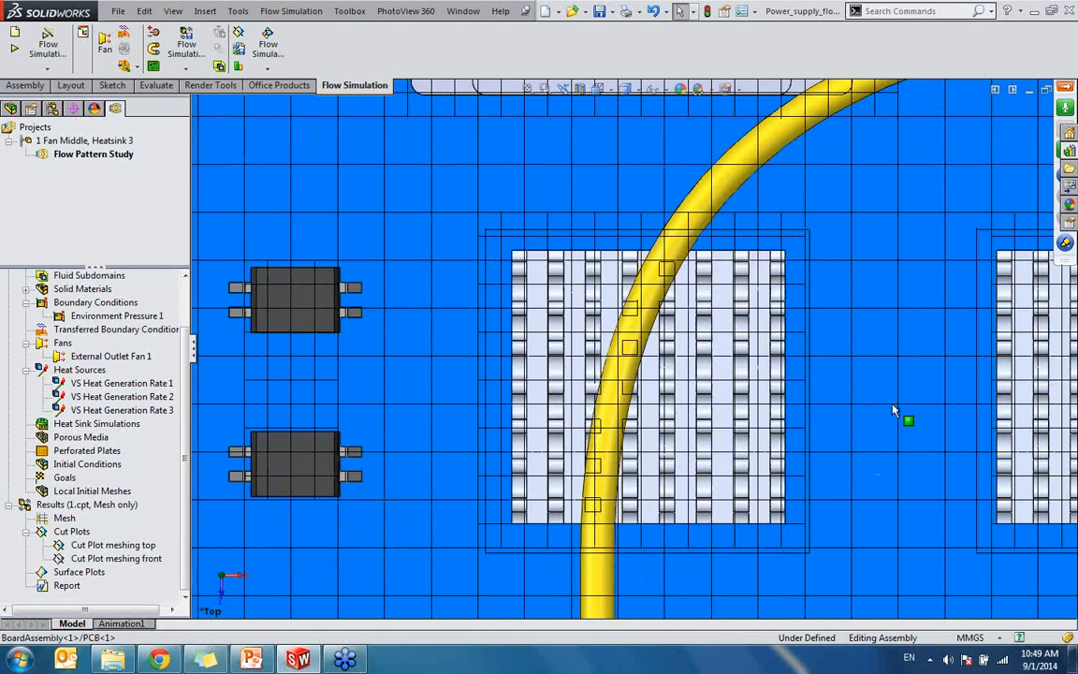
scroll(897, 414, down, 5)
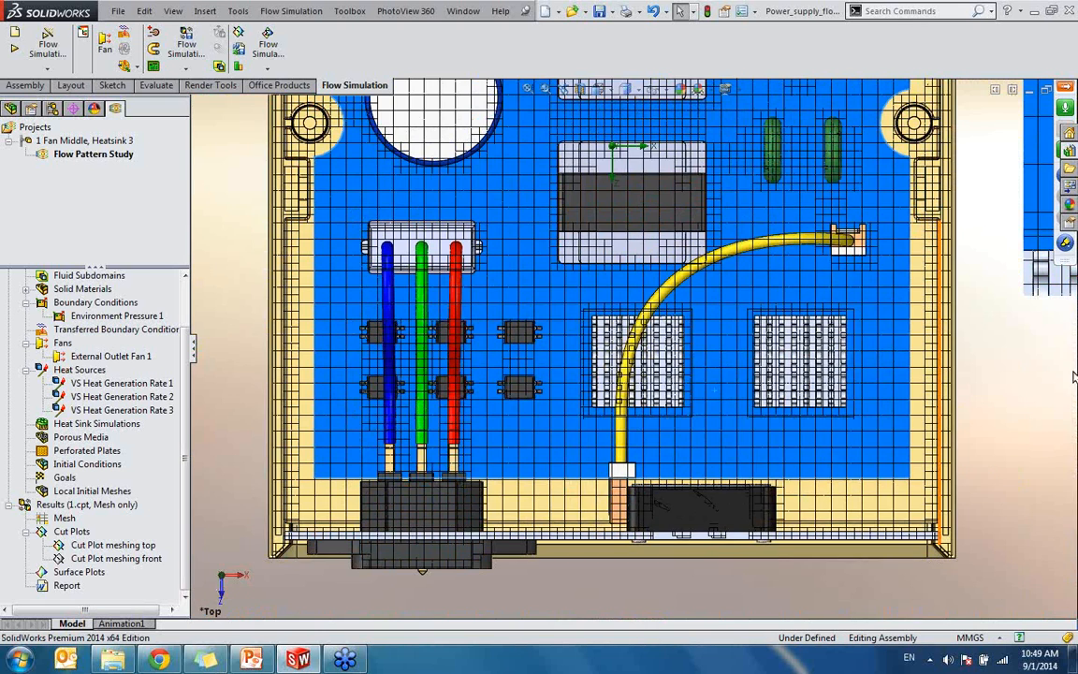
scroll(629, 375, up, 2)
scroll(629, 374, up, 3)
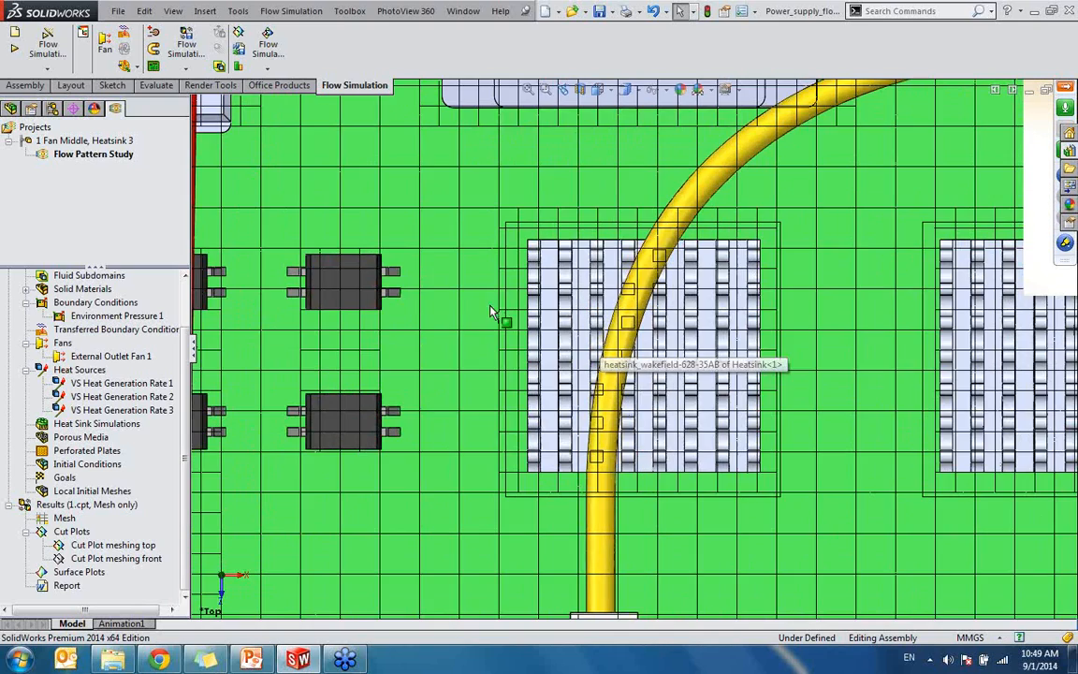
scroll(570, 317, up, 3)
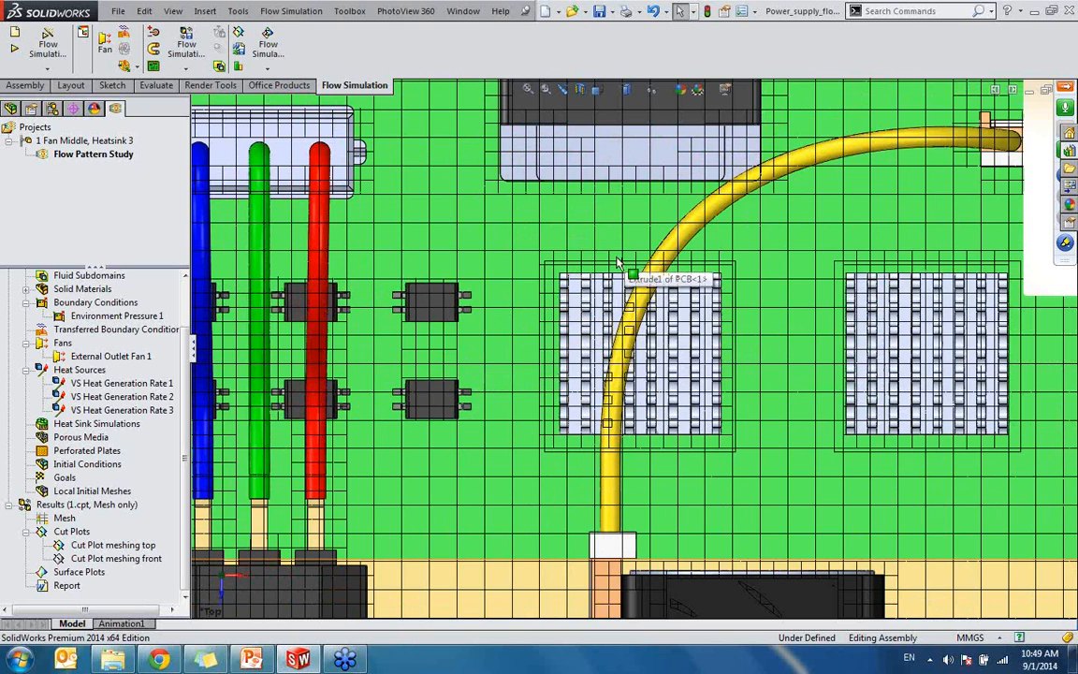
scroll(653, 207, up, 6)
scroll(667, 207, down, 5)
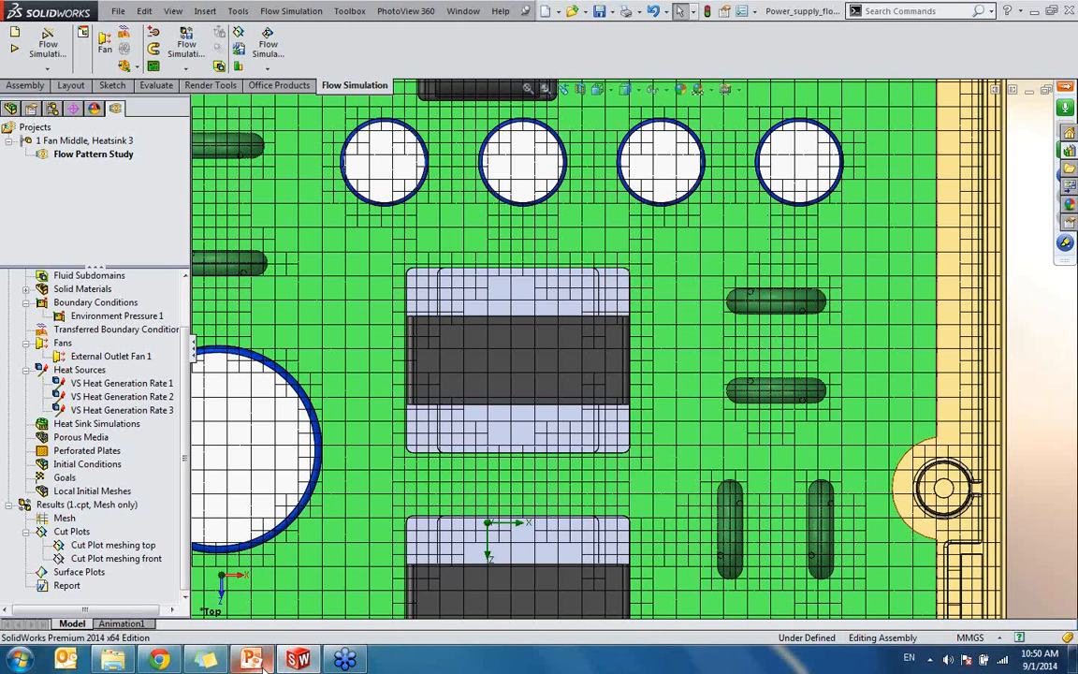
- Switch to the PowerPoint presentation and show slide 7, comparing the narrow channel mesh before and after remeshing
mouse_move(263, 660)
click(230, 520)
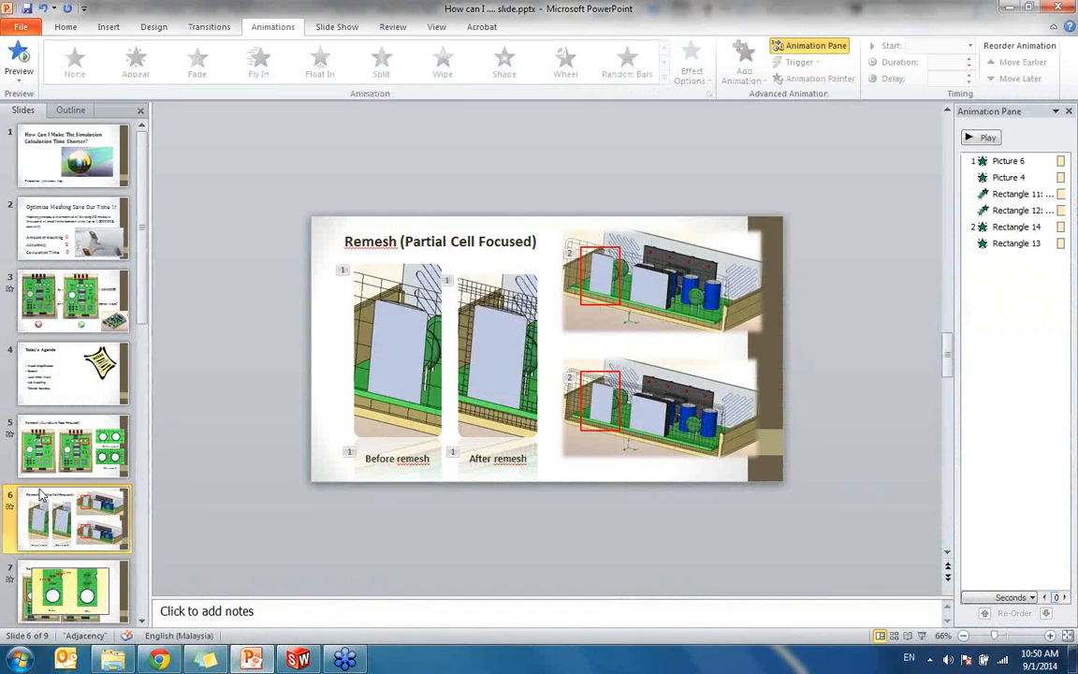
click(82, 590)
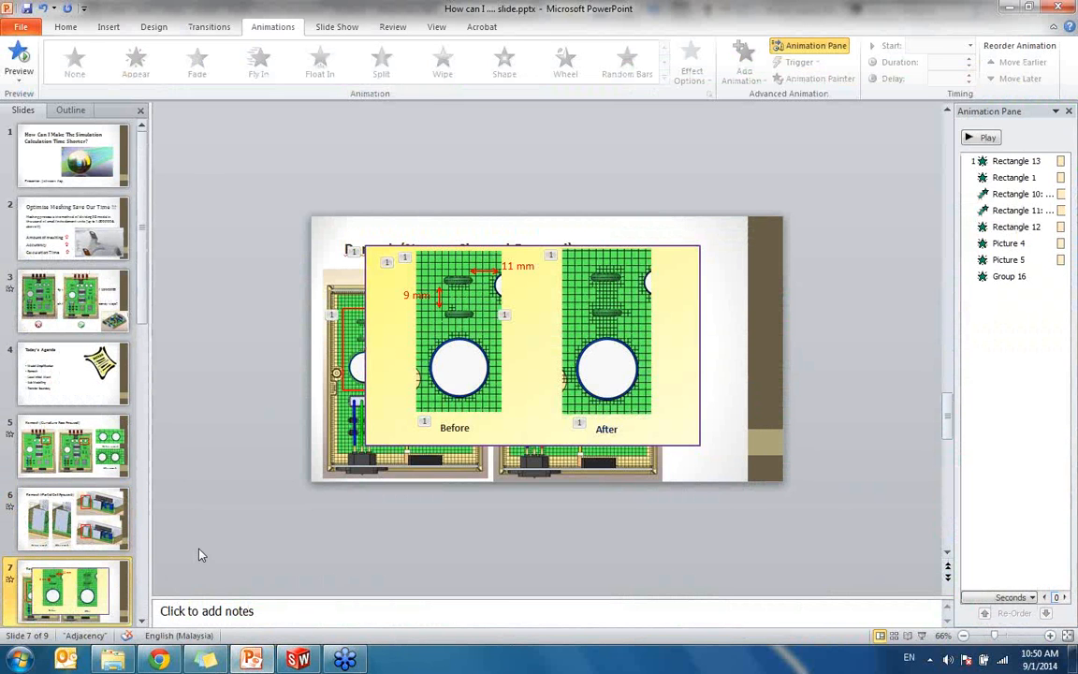
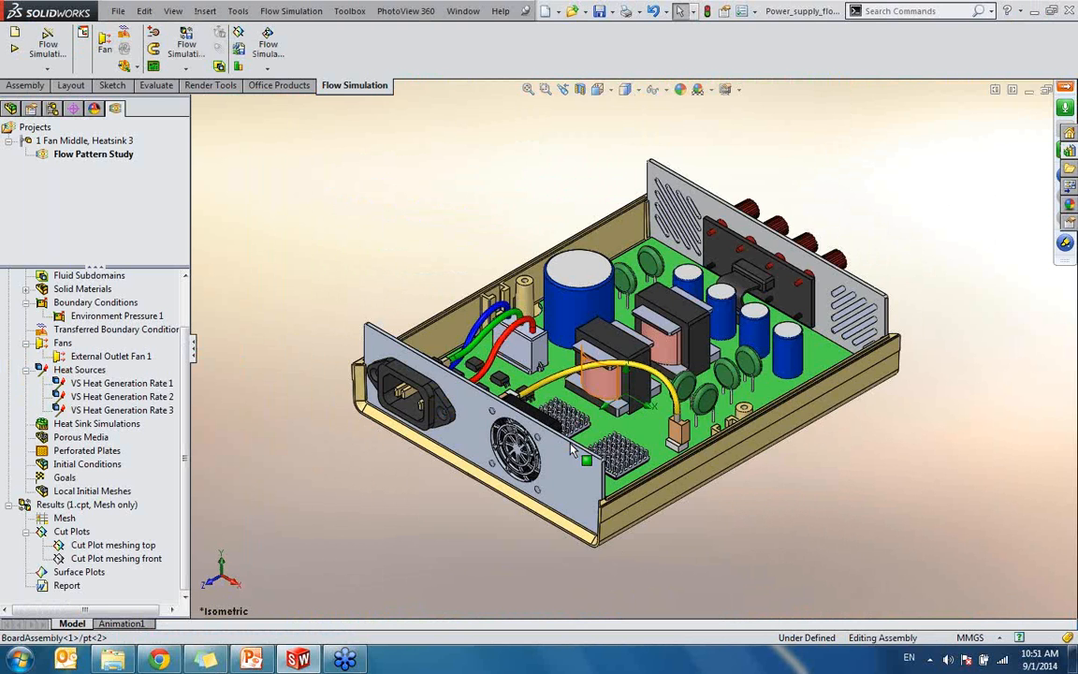
- Preview the basic mesh over the whole power supply, and close the initial mesh settings without accepting them
key(f)
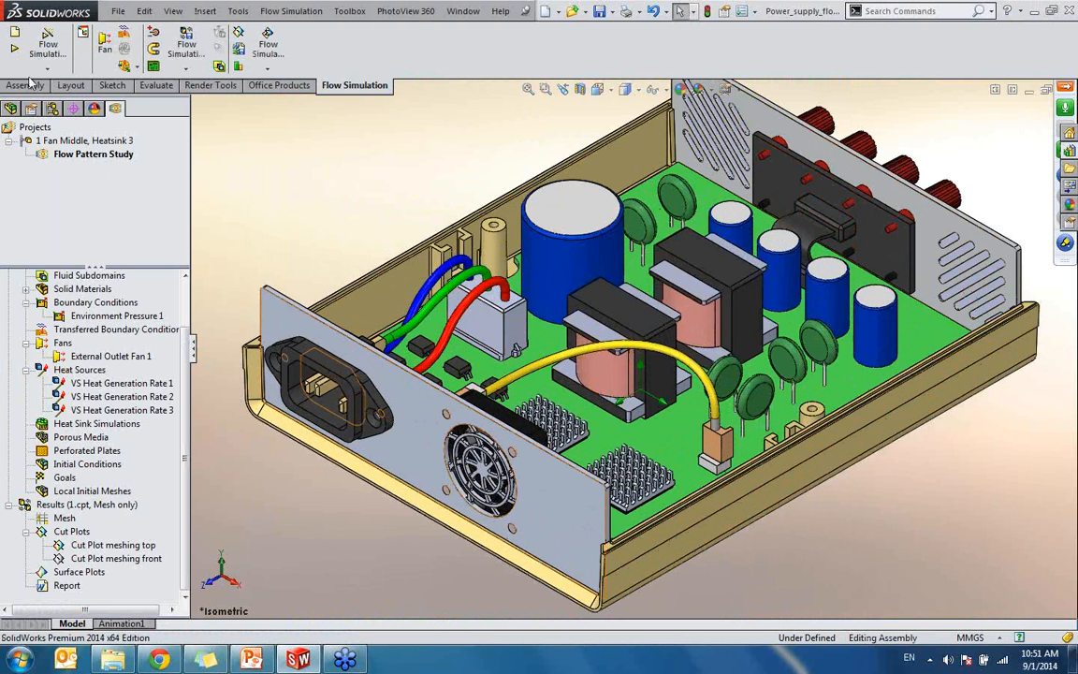
click(46, 44)
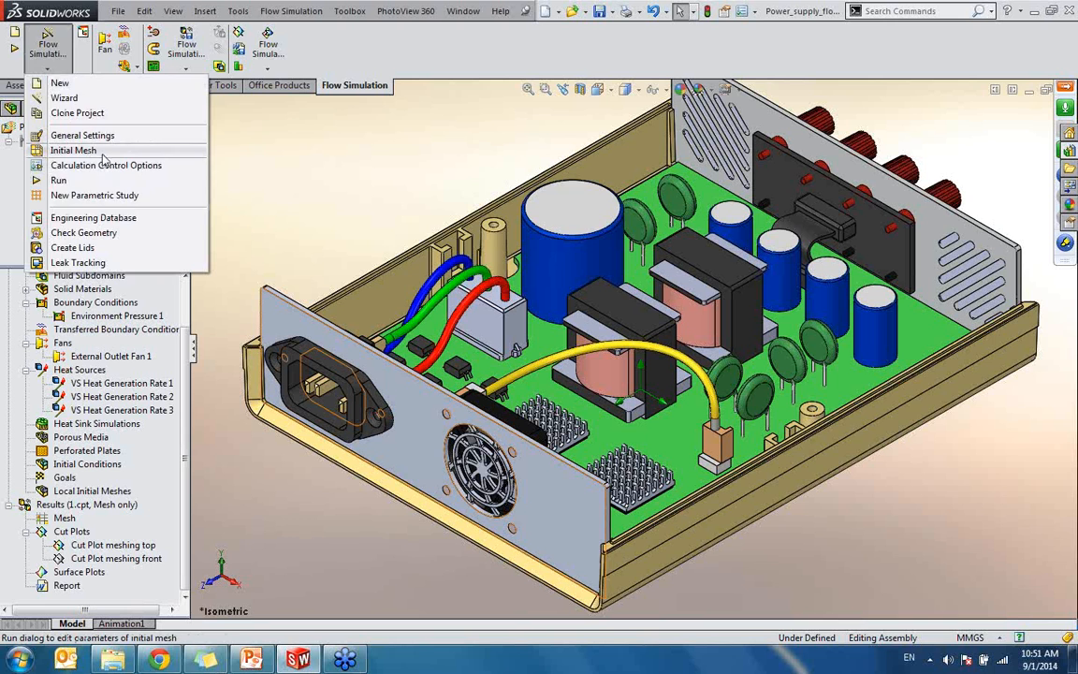
click(98, 147)
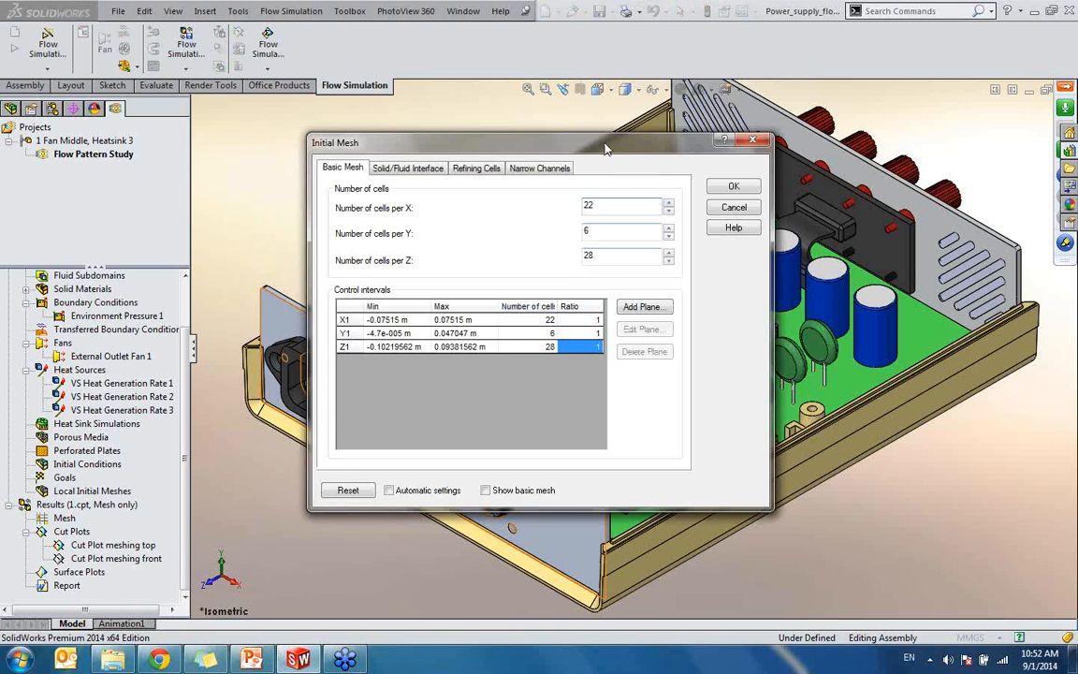
drag(647, 138, 950, 321)
click(676, 452)
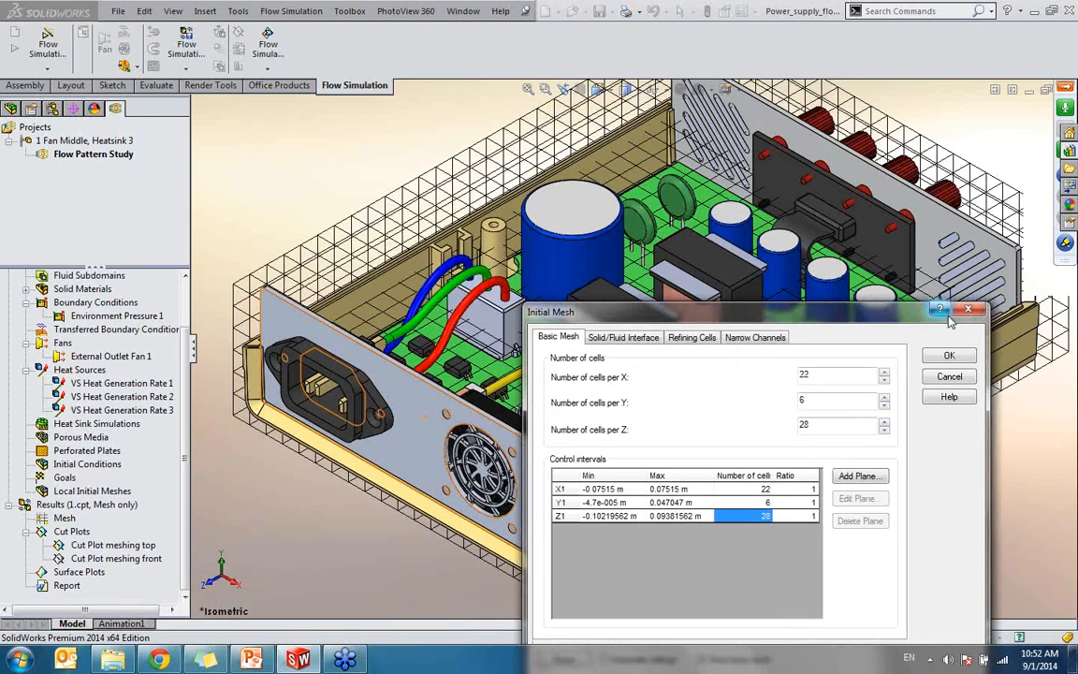
click(968, 311)
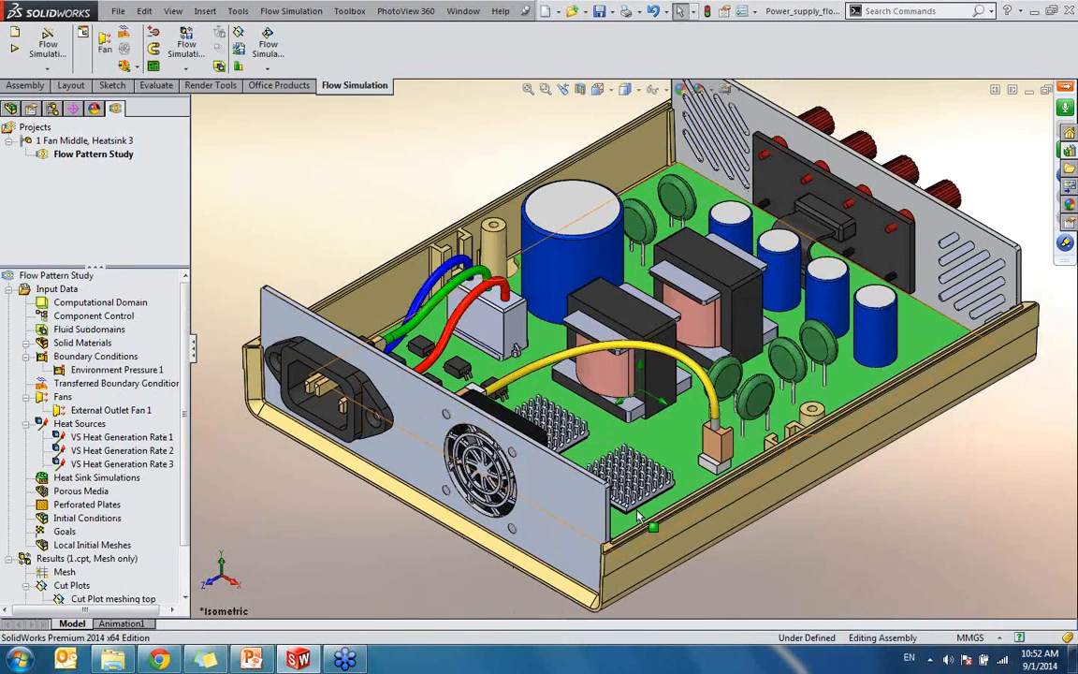
- Examine the cut plot mesh around the pins of the front heatsink from above and at an angle
scroll(618, 482, down, 3)
scroll(646, 479, down, 8)
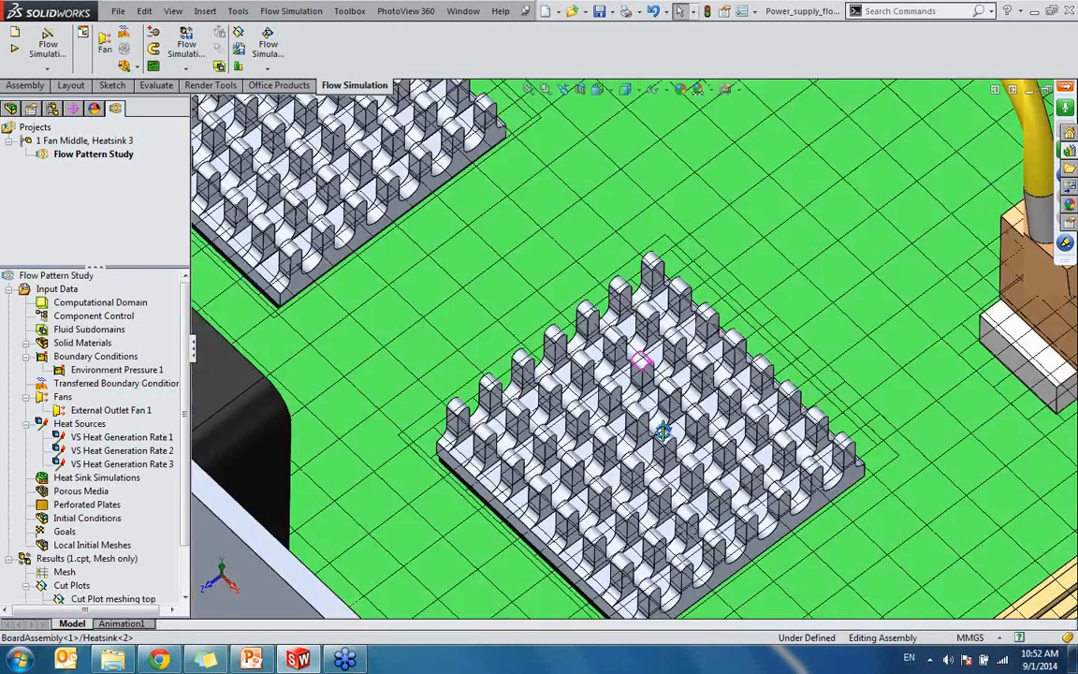
middle_drag(663, 431, 662, 286)
scroll(665, 281, down, 2)
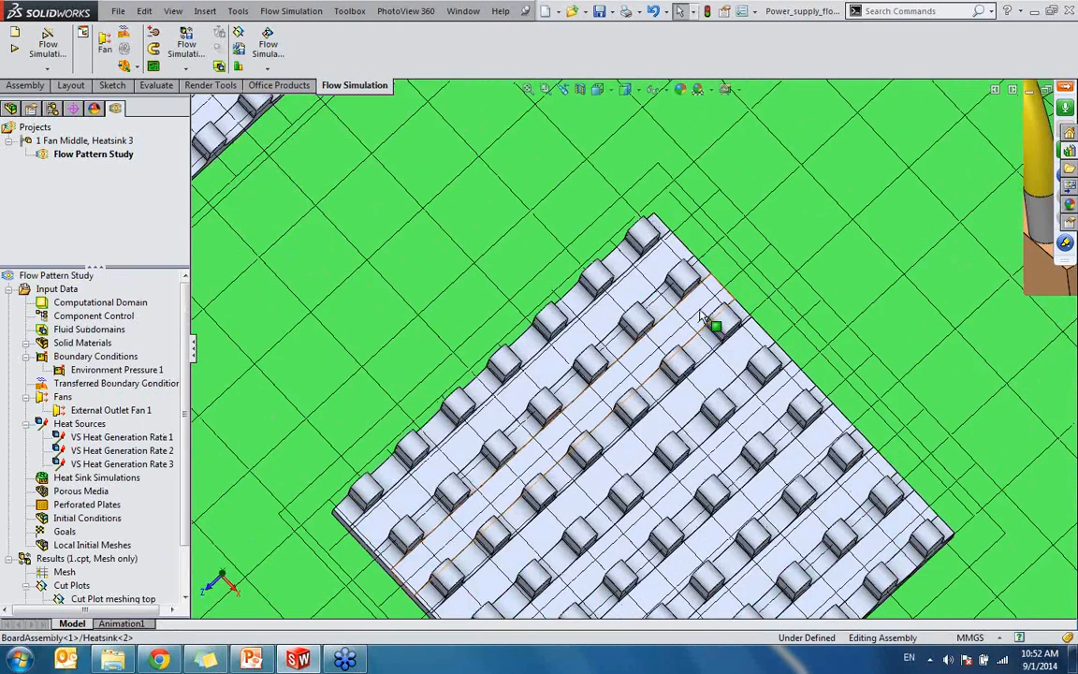
scroll(700, 323, up, 4)
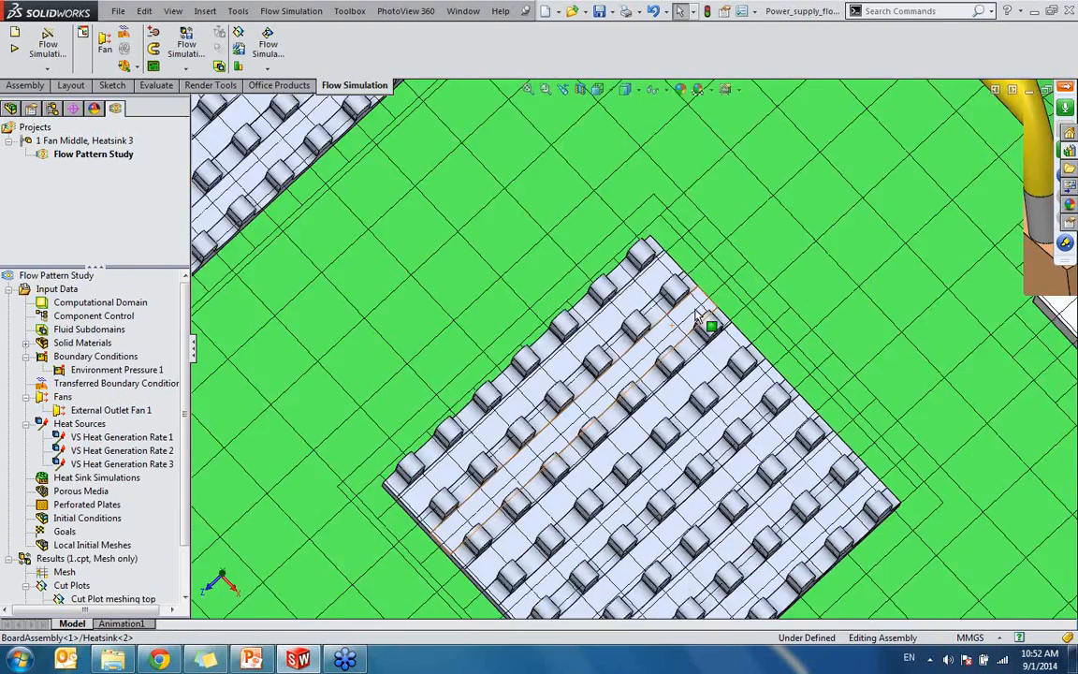
middle_drag(702, 337, 609, 431)
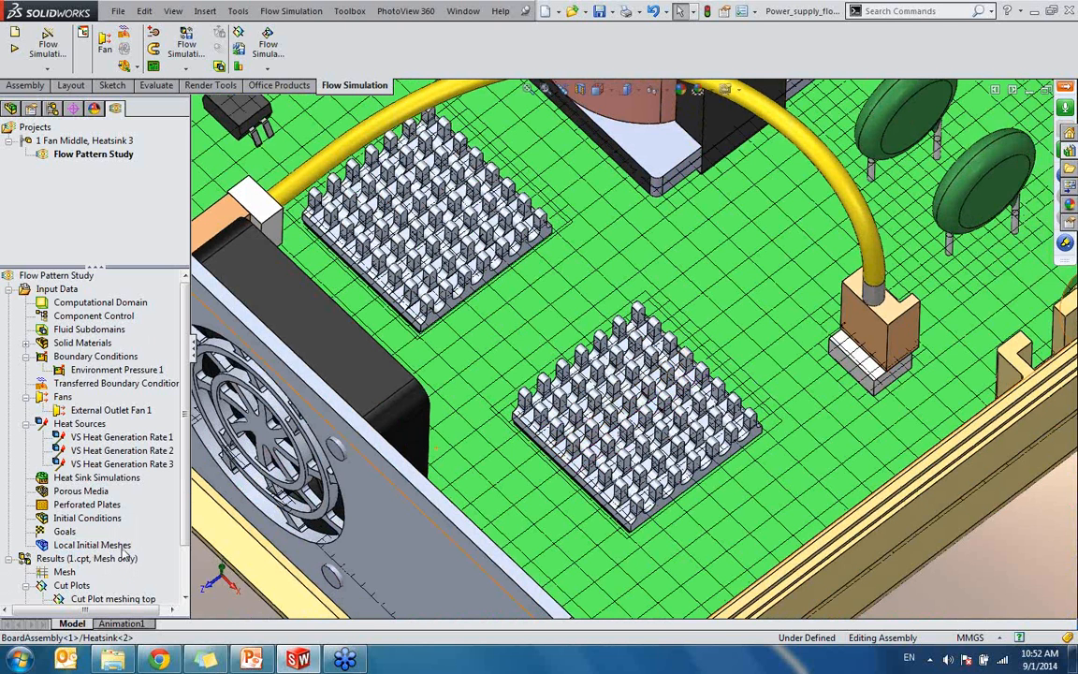
click(609, 332)
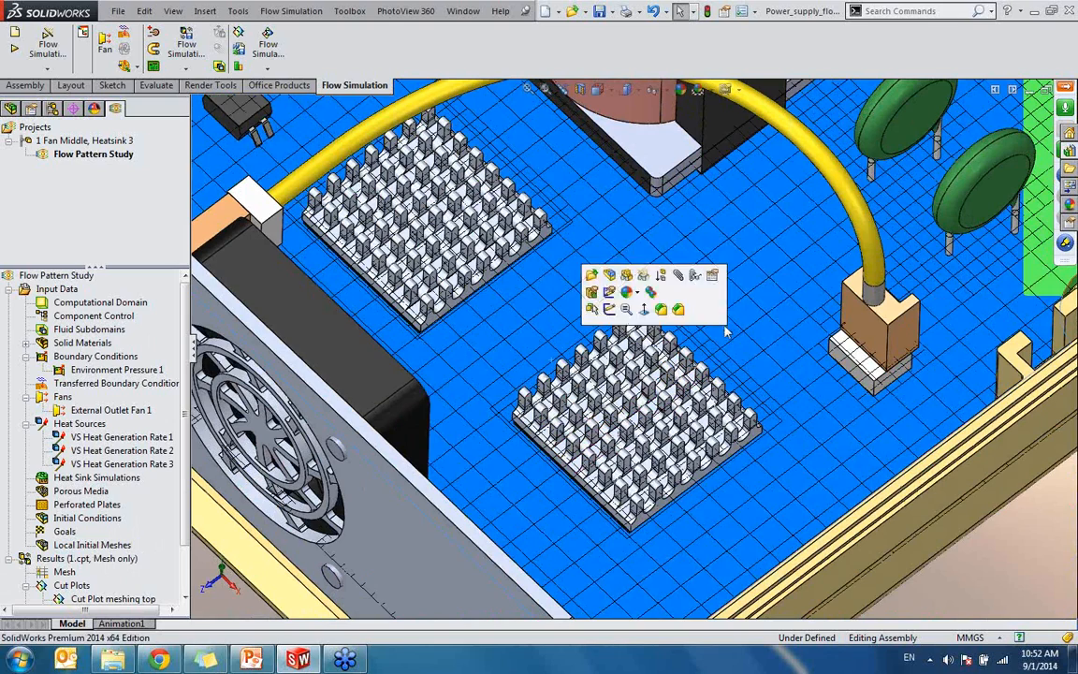
key(Escape)
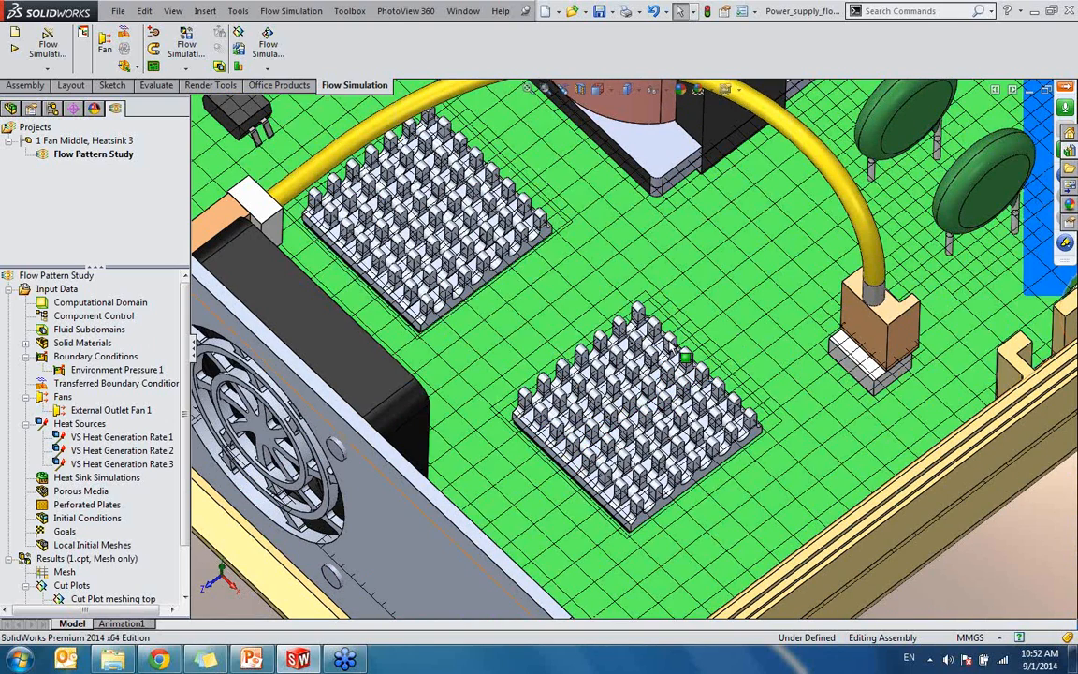
- Show the hidden dummy component that encloses both heatsinks in the assembly
middle_drag(630, 438, 628, 416)
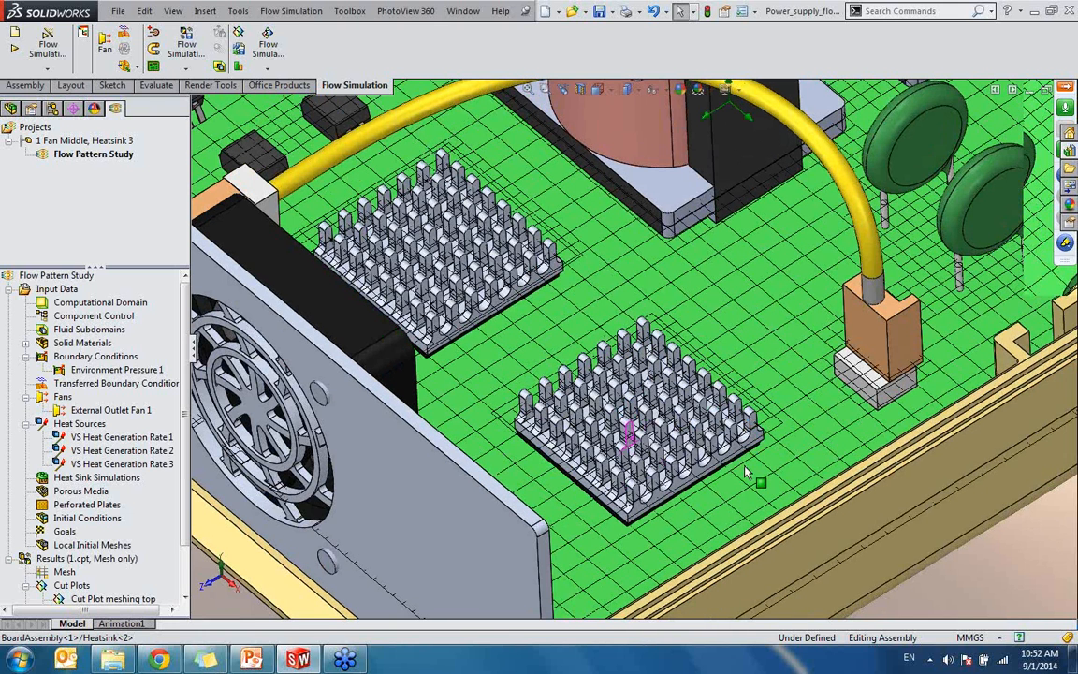
click(10, 109)
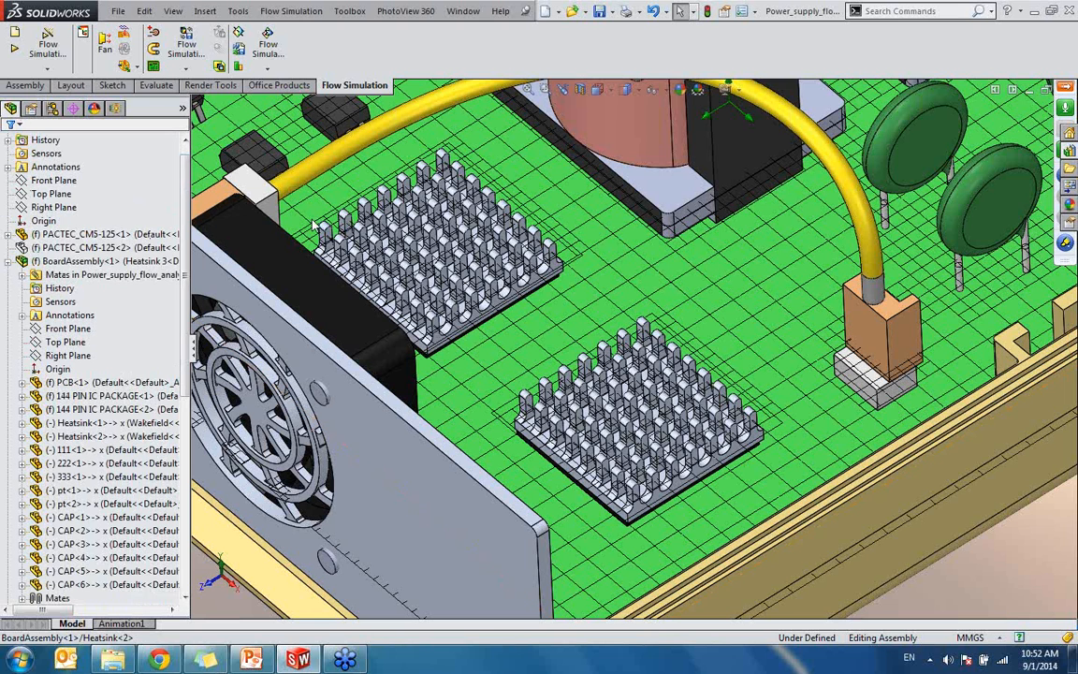
scroll(147, 438, down, 9)
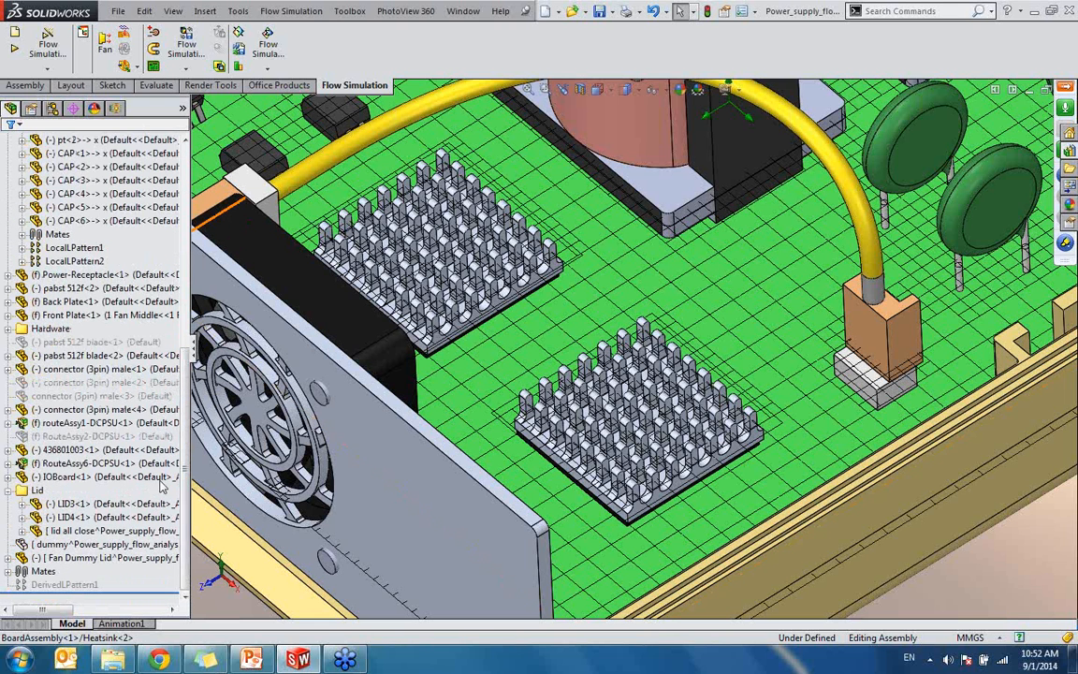
right_click(103, 546)
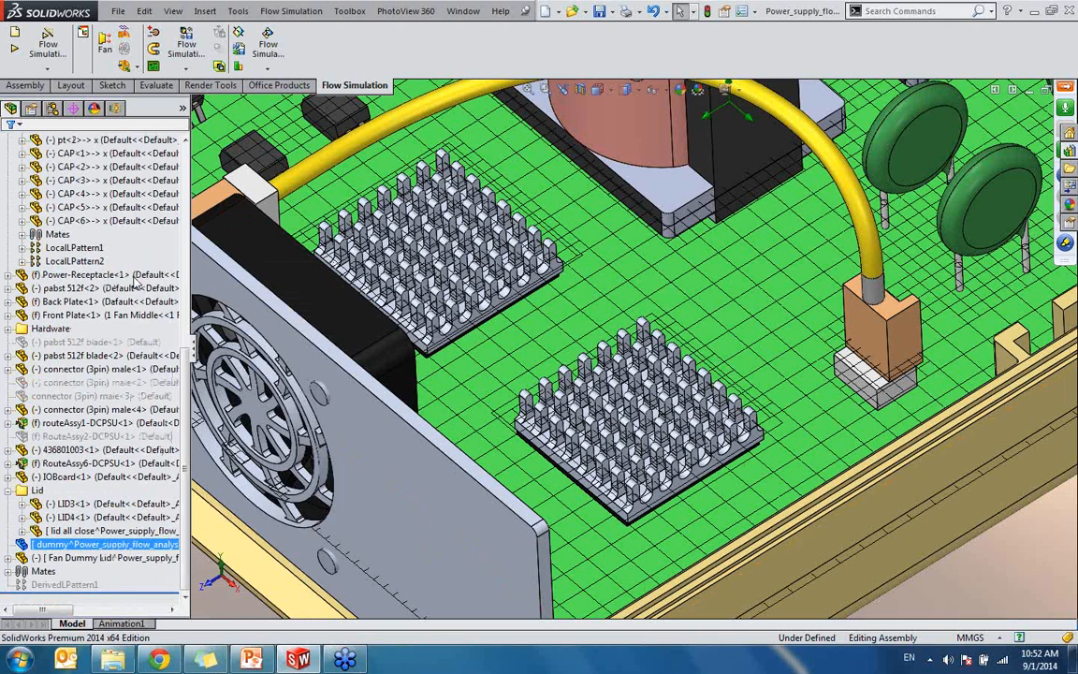
click(134, 277)
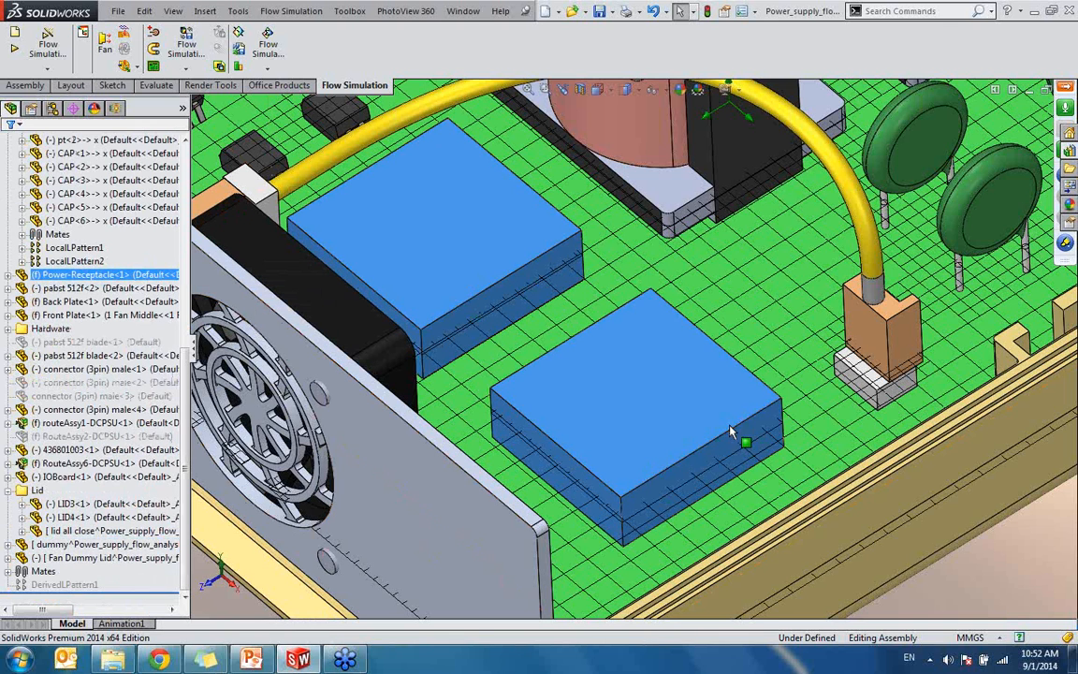
click(997, 541)
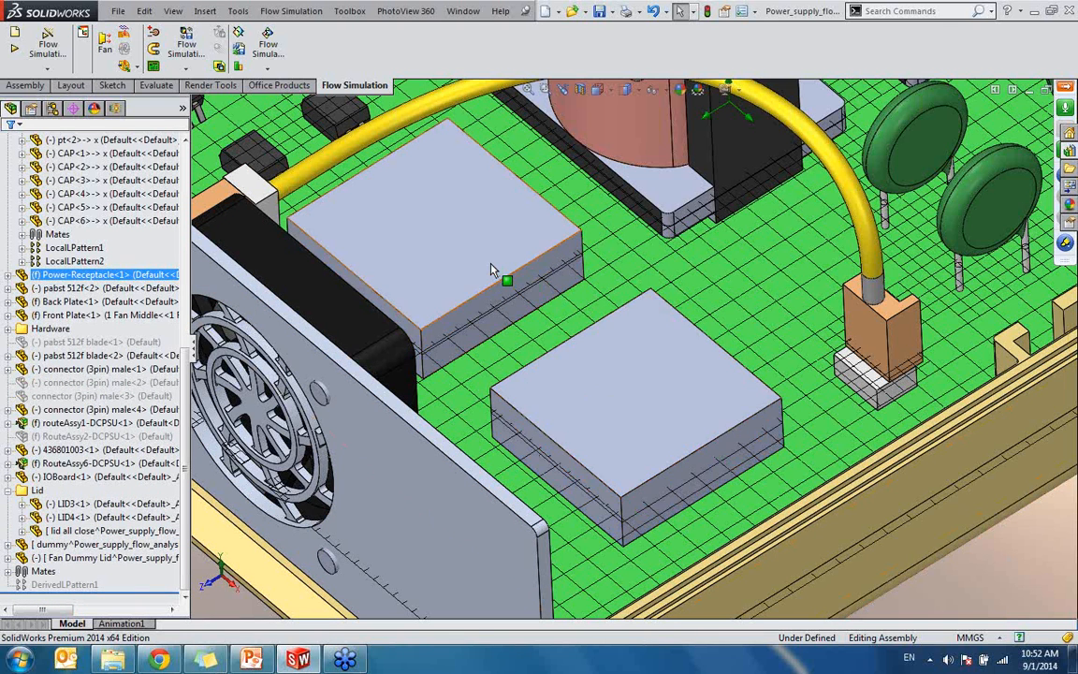
- Make the dummy component transparent so the heatsinks inside it can be seen, and clear the selection
right_click(121, 544)
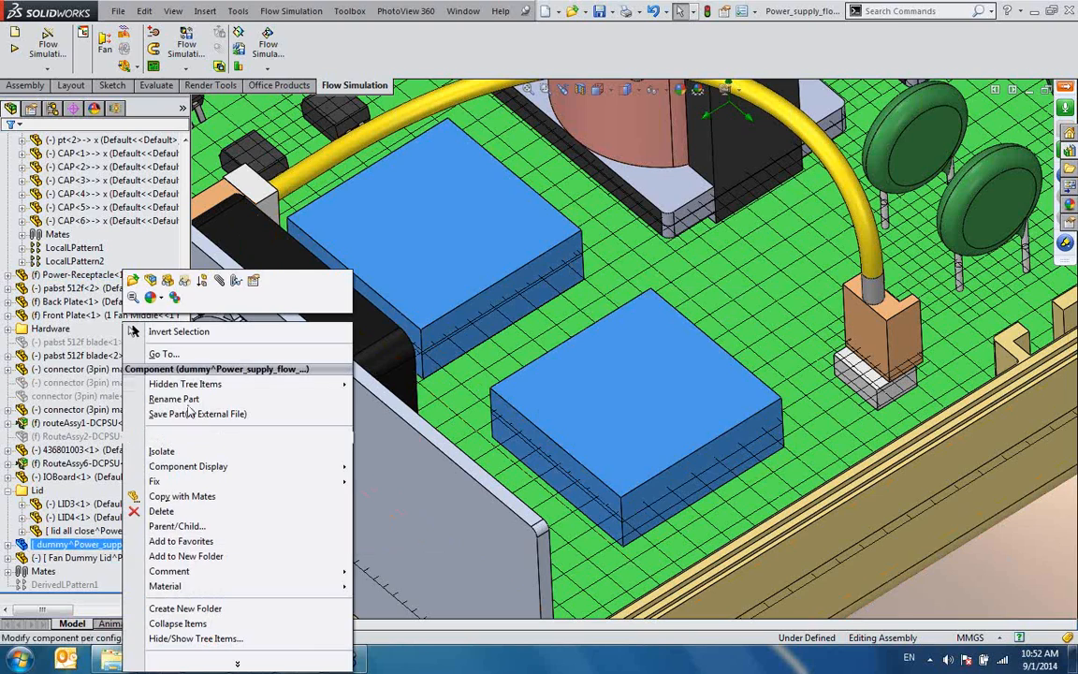
click(168, 280)
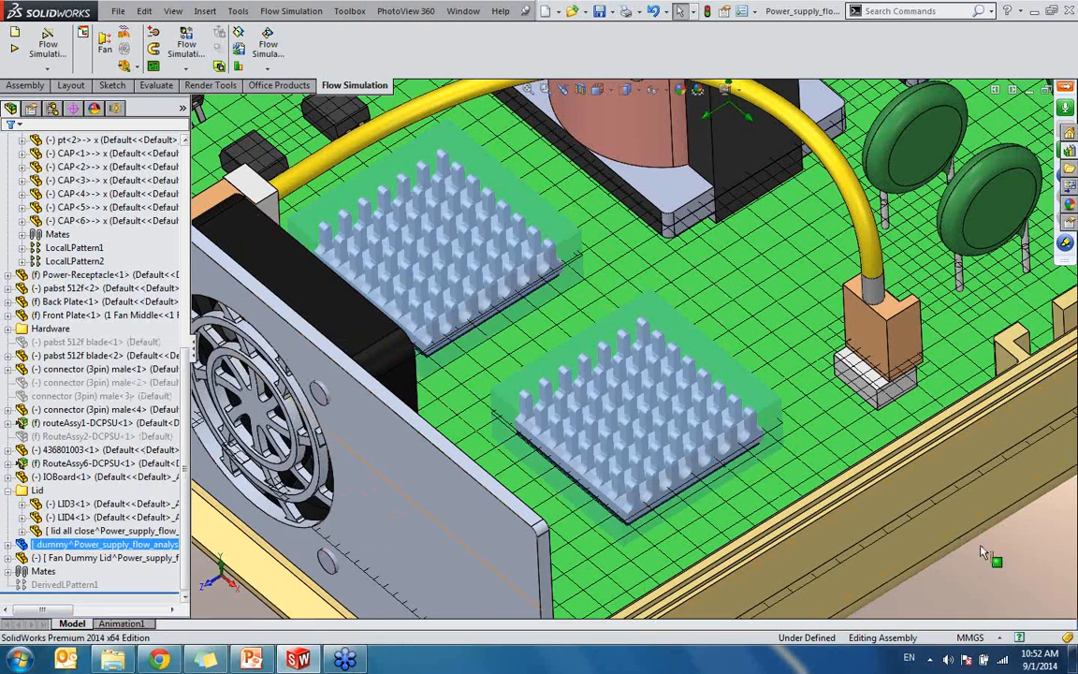
key(Escape)
scroll(579, 390, down, 1)
scroll(580, 379, up, 2)
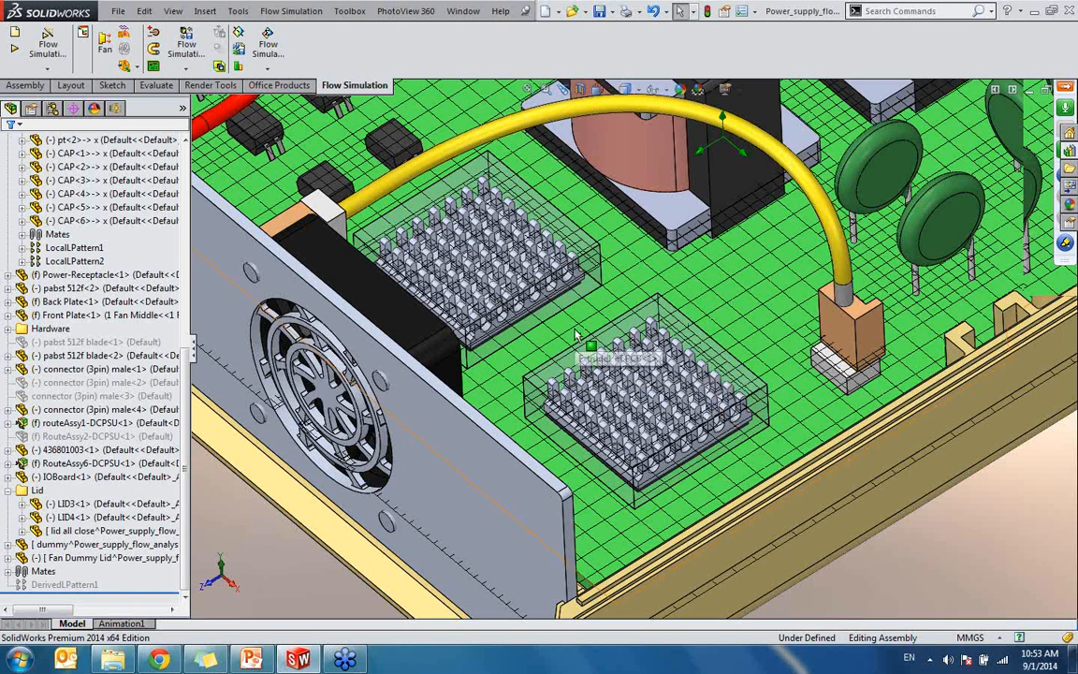
- Insert a local initial mesh on the dummy component around the heatsinks, with its solid components disabled
click(115, 109)
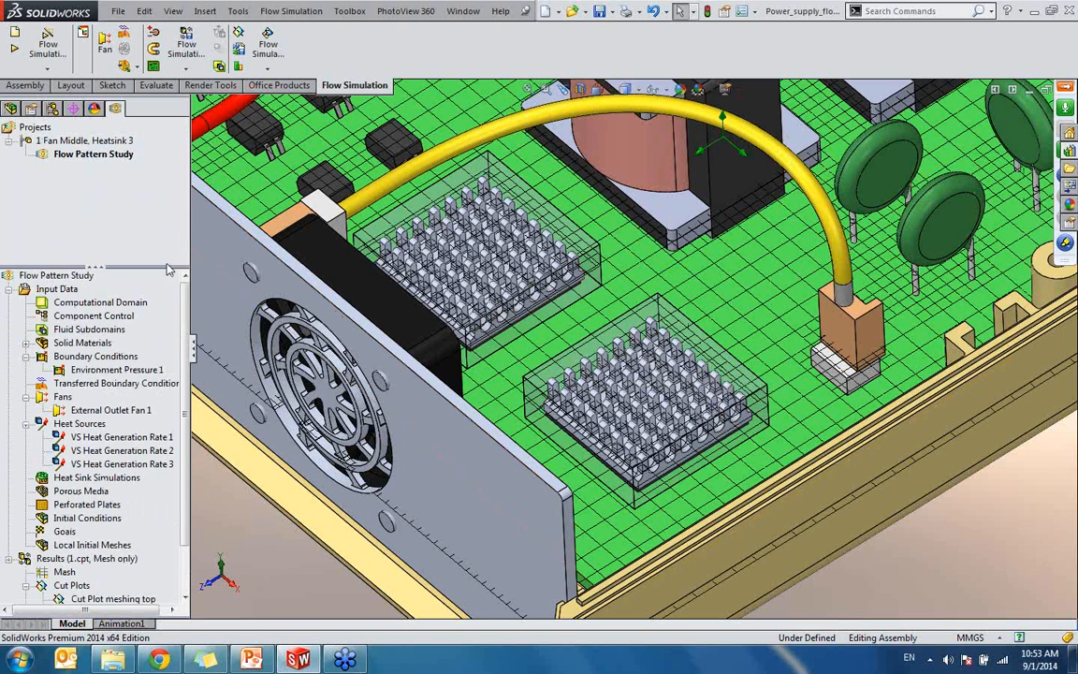
scroll(143, 393, down, 1)
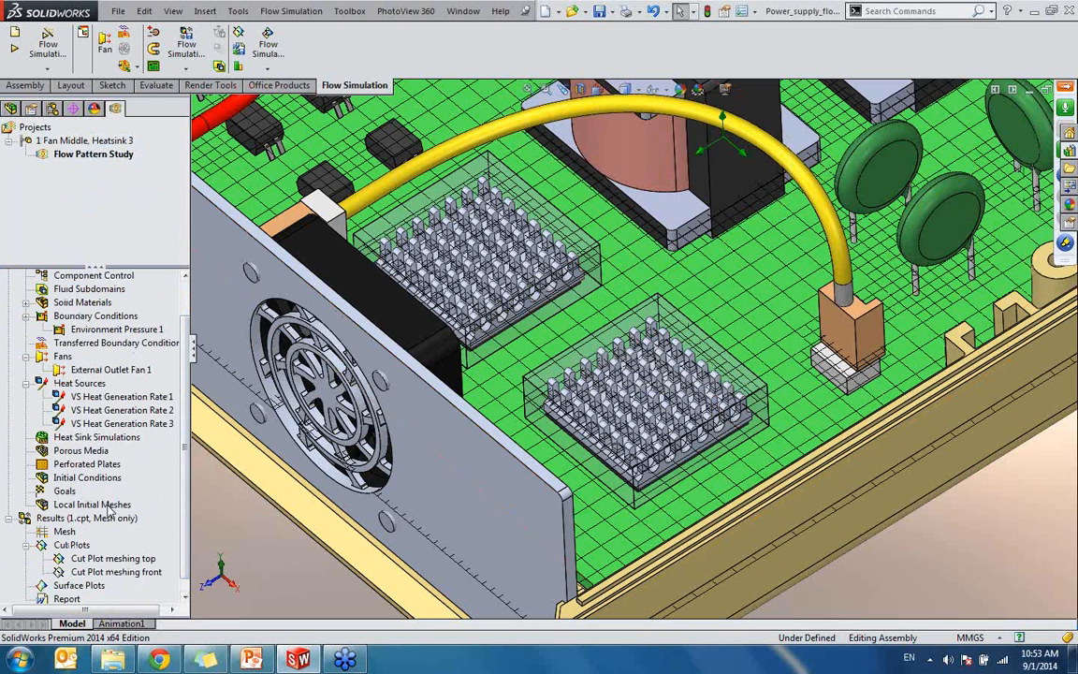
right_click(109, 506)
click(150, 517)
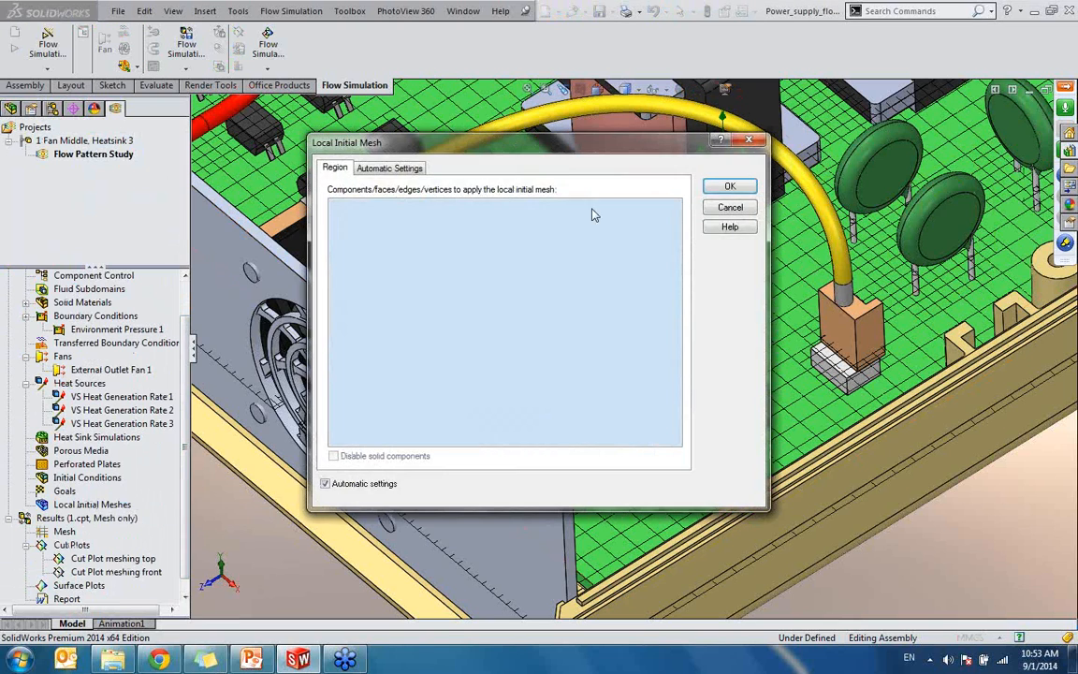
drag(557, 152, 611, 186)
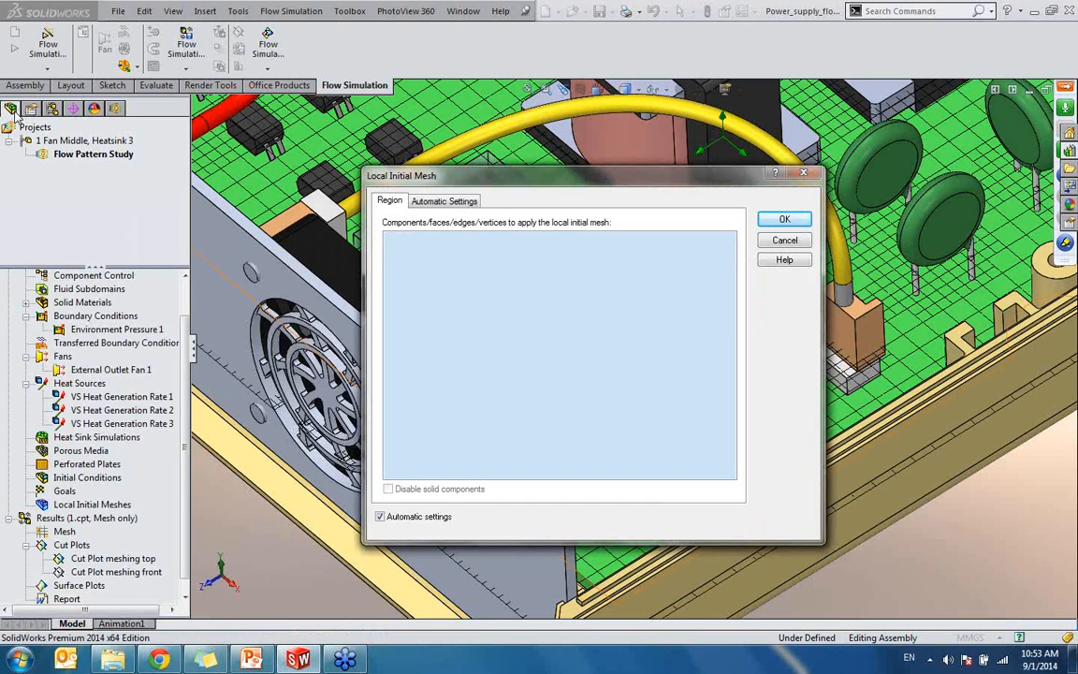
click(11, 109)
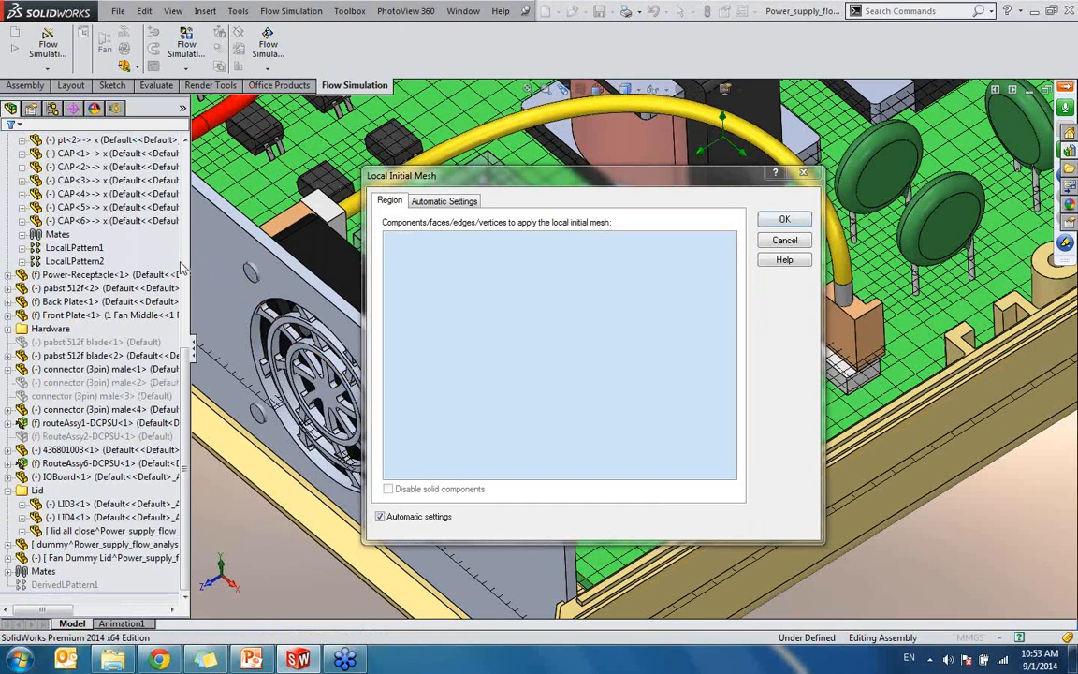
click(105, 547)
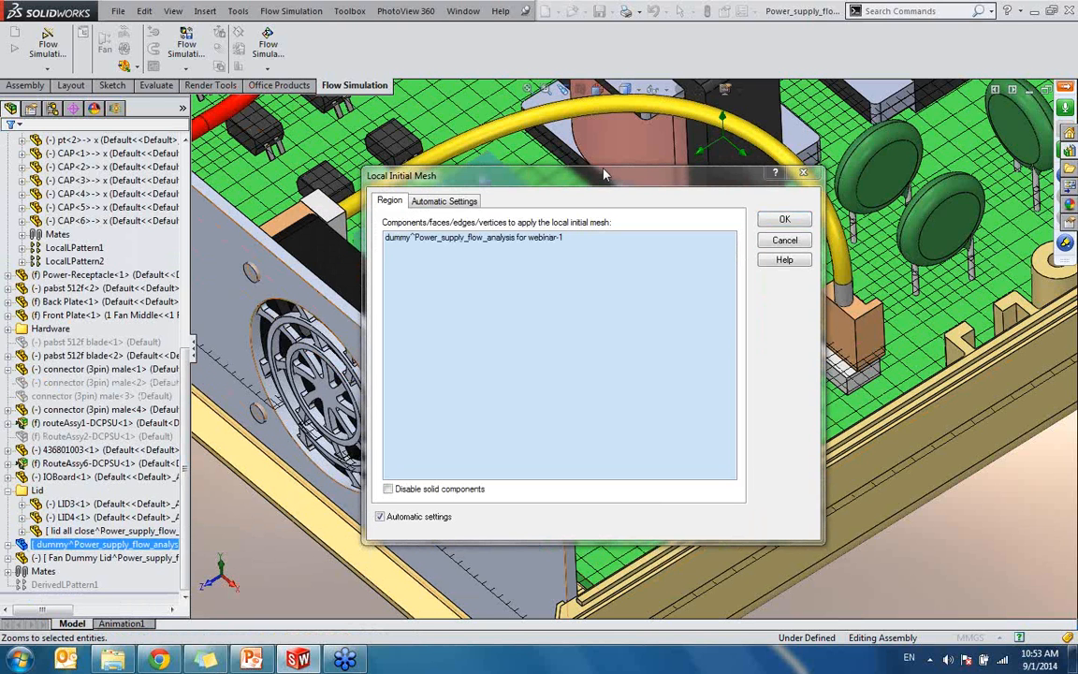
drag(604, 184, 348, 123)
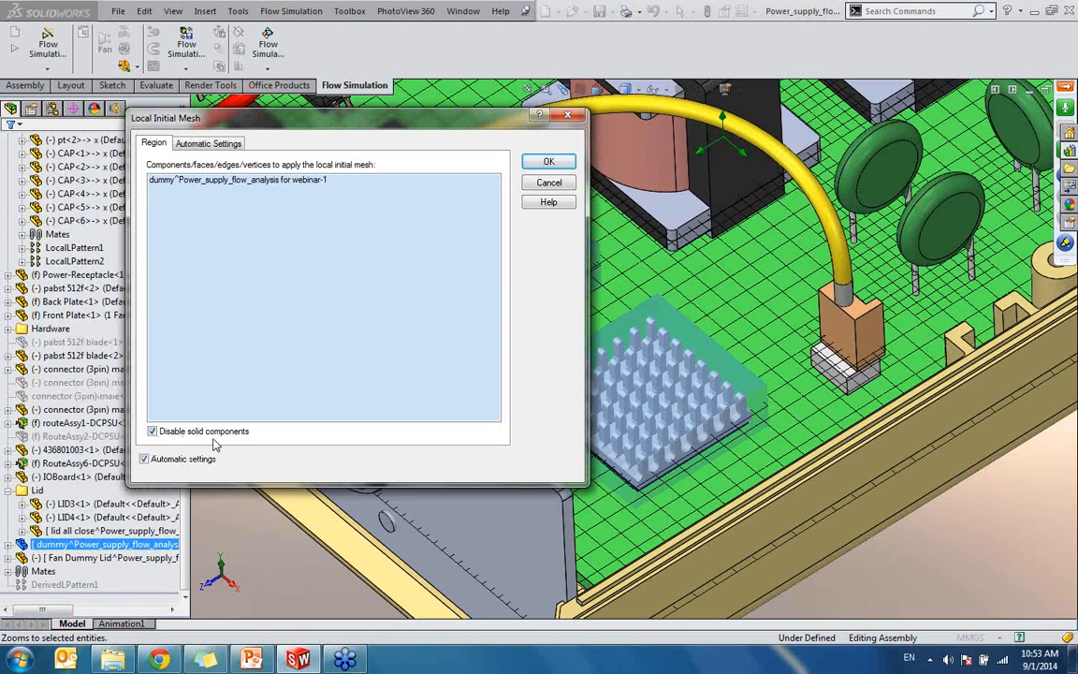
- Review the highlighted mesh region and the automatic settings of the local initial mesh, and turn automatic settings off
click(113, 107)
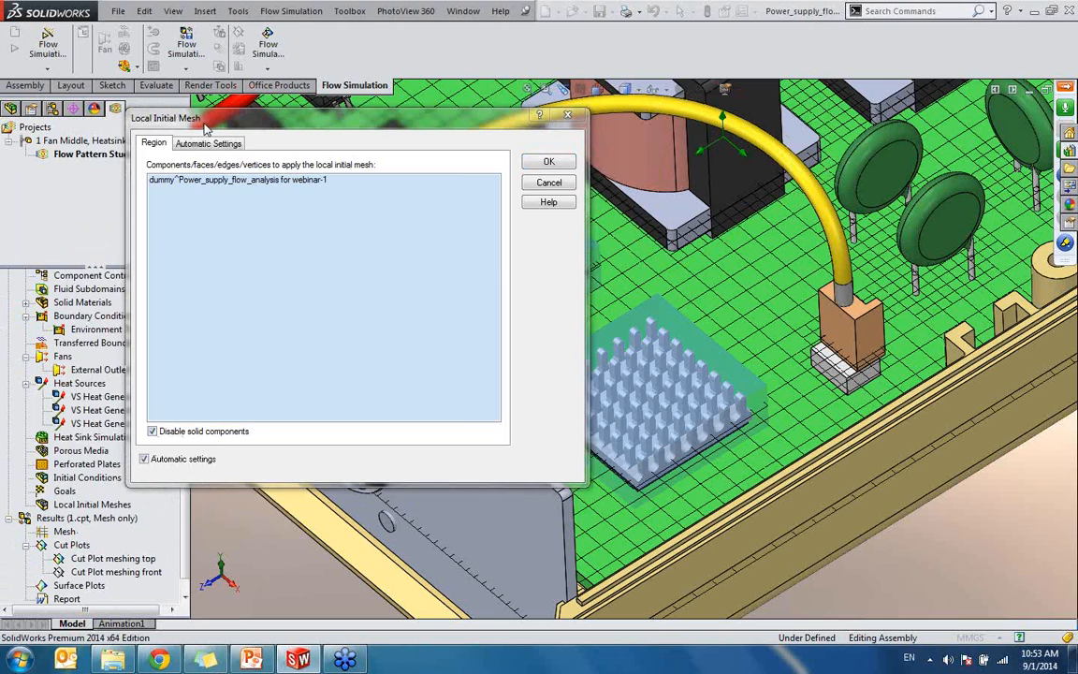
drag(204, 126, 79, 149)
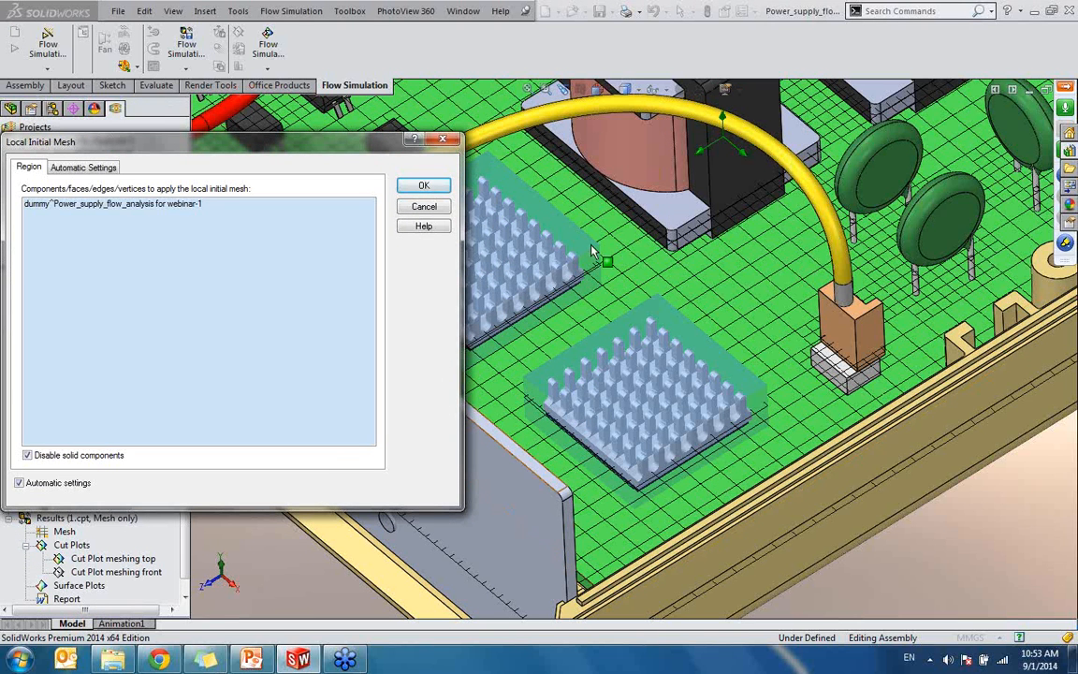
drag(370, 148, 220, 181)
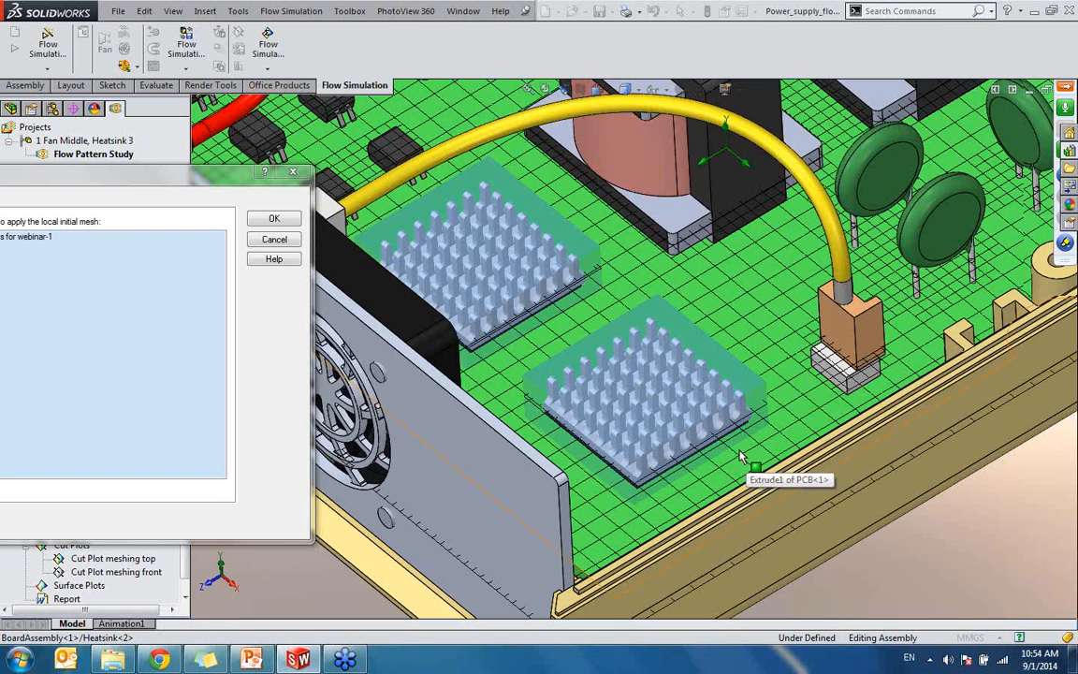
drag(233, 192, 215, 230)
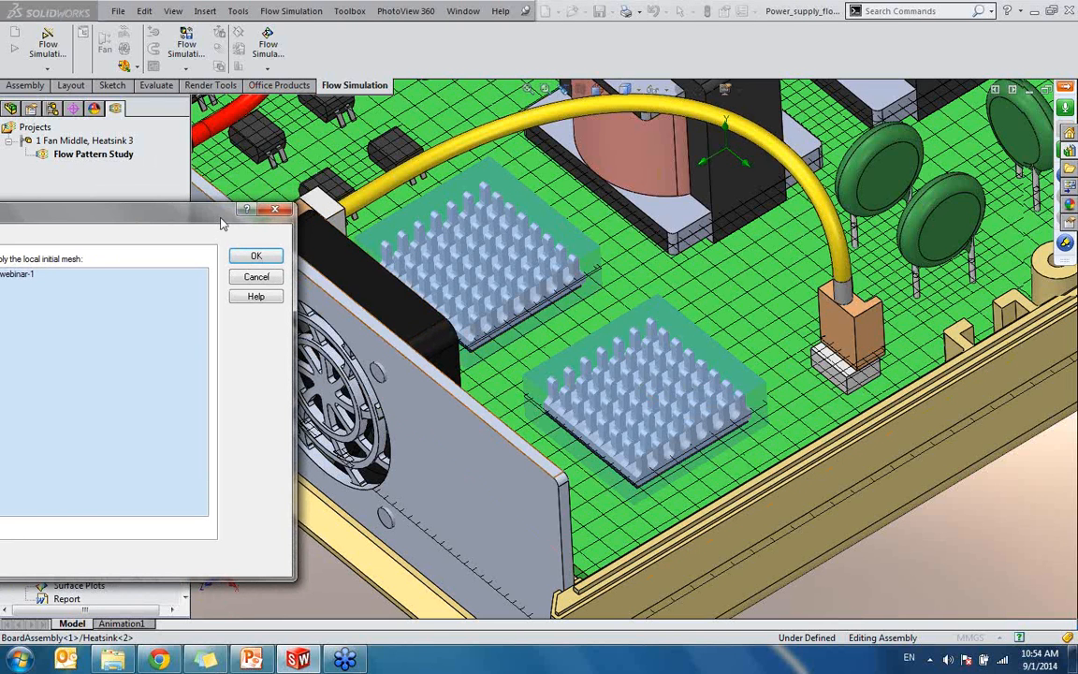
drag(217, 208, 329, 191)
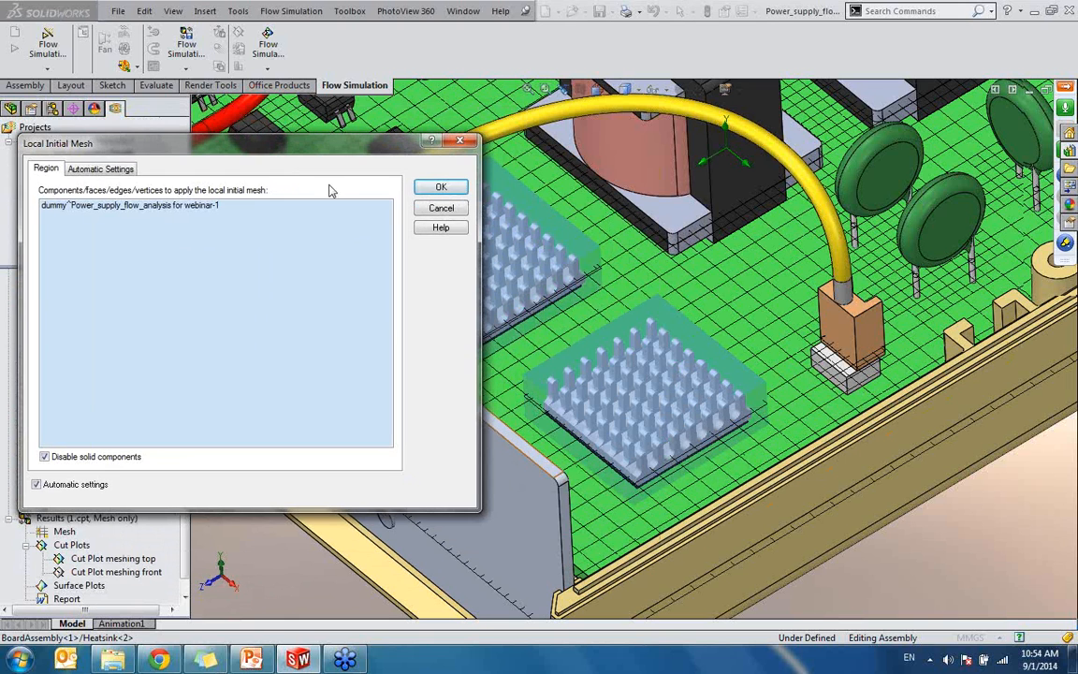
click(105, 169)
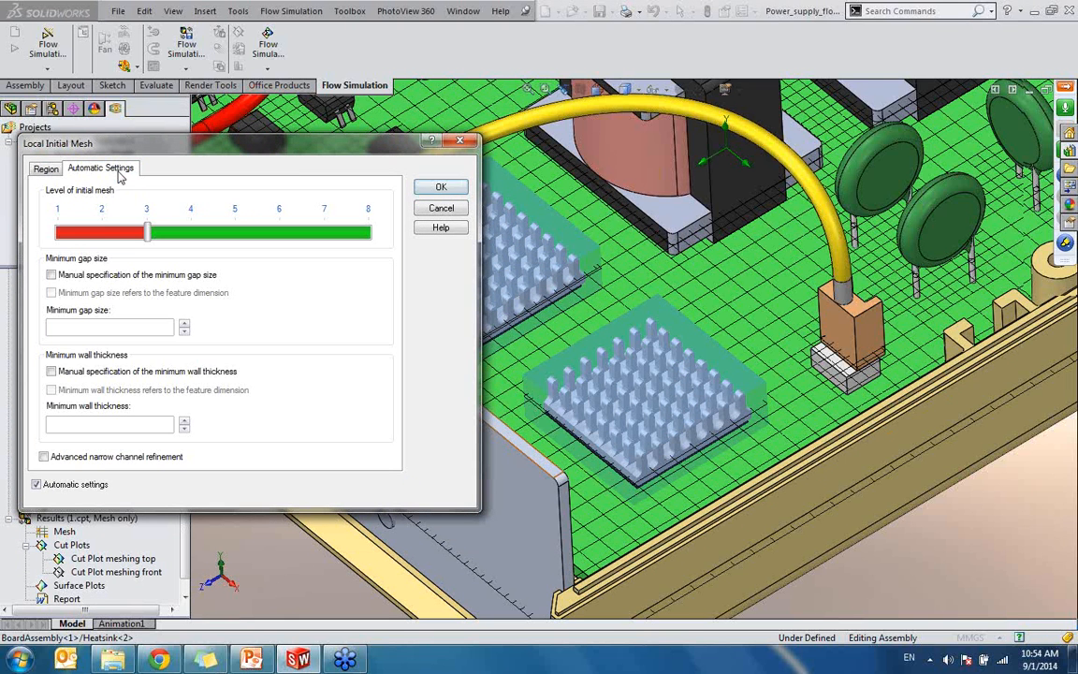
click(84, 484)
- Browse the local mesh's solid/fluid interface, refining cells and narrow channels settings, and view the whole power supply
click(136, 169)
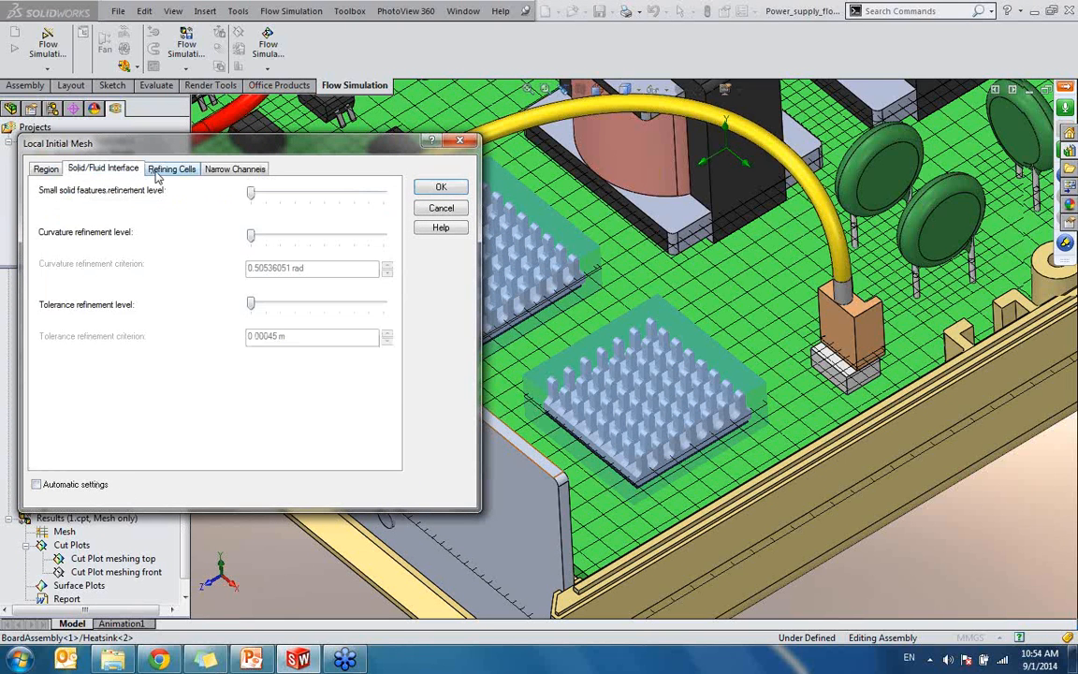
click(157, 170)
click(123, 166)
click(161, 168)
click(214, 172)
drag(319, 148, 146, 207)
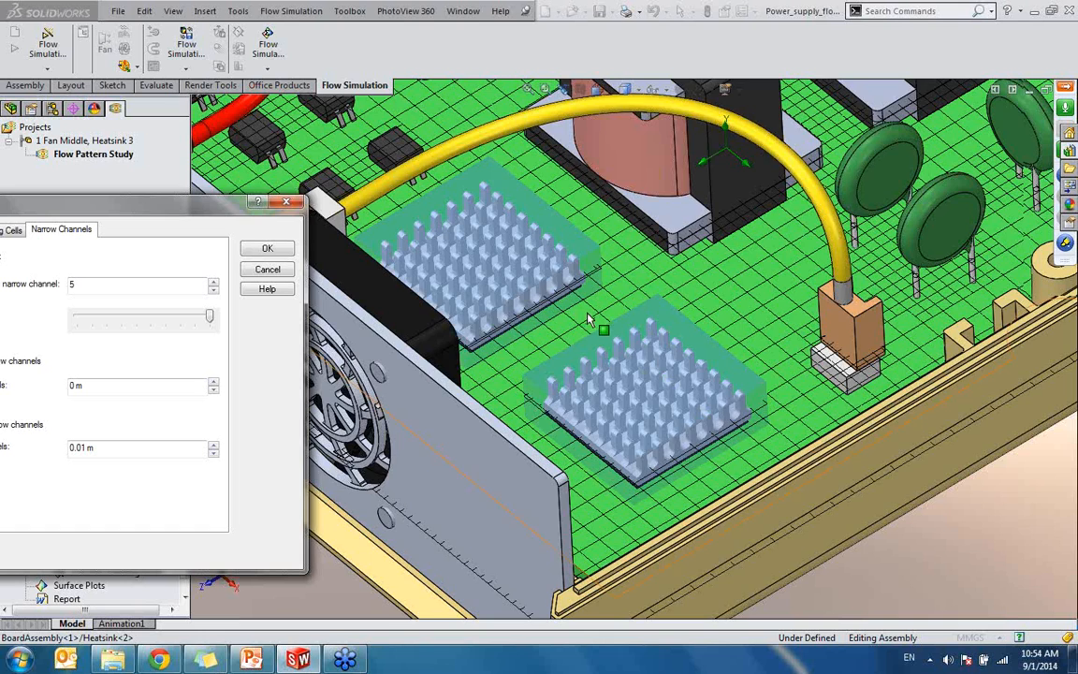
scroll(590, 319, up, 8)
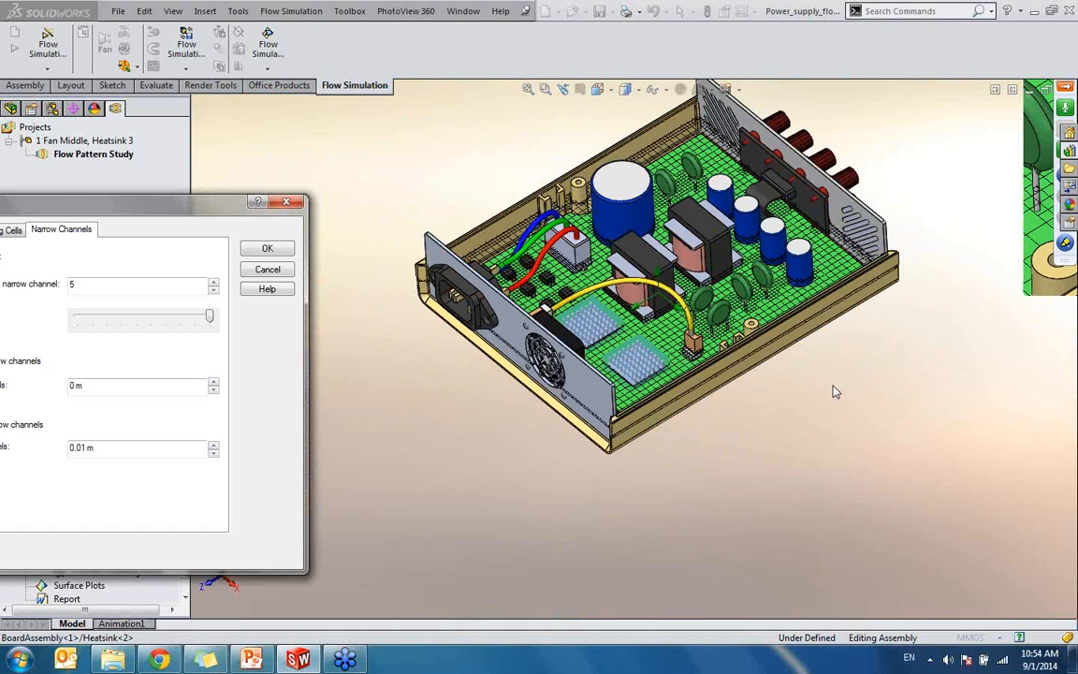
drag(98, 200, 415, 190)
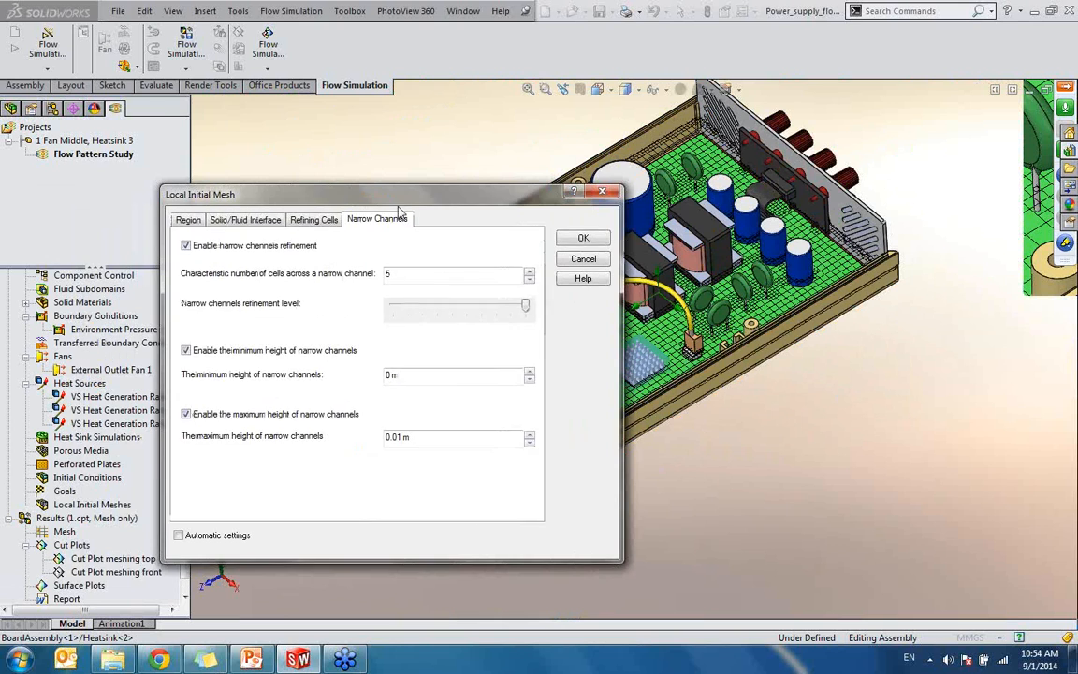
- Check the component assigned to the local mesh region against the highlighted blocks around both heatsinks
click(314, 220)
click(218, 222)
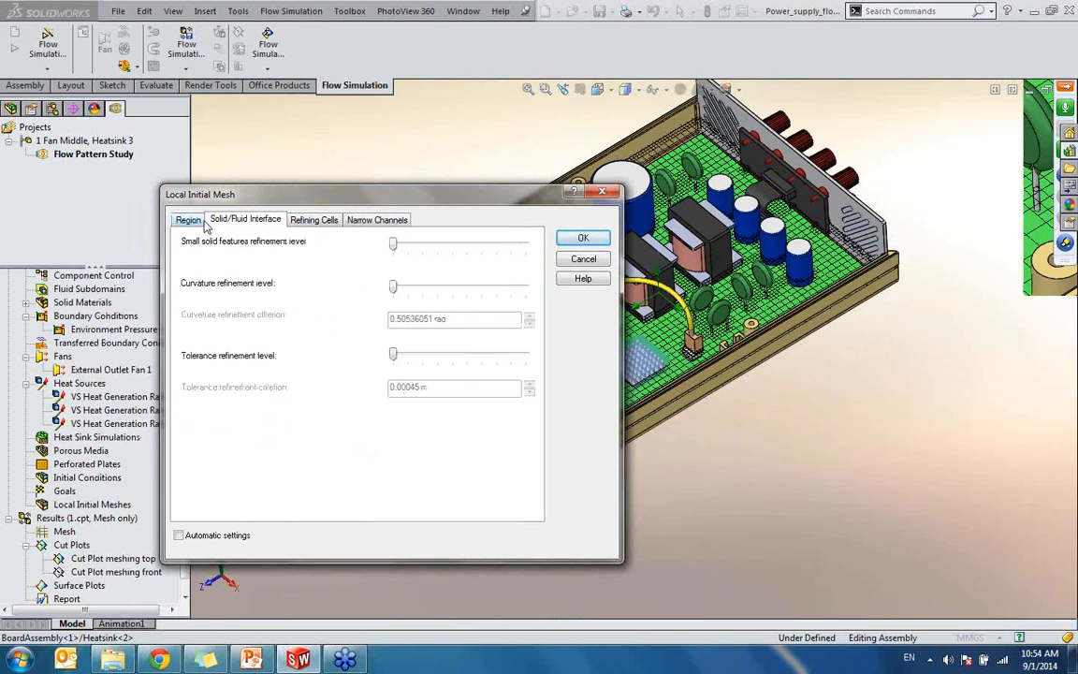
click(195, 221)
click(299, 257)
drag(424, 201, 239, 208)
scroll(655, 393, down, 3)
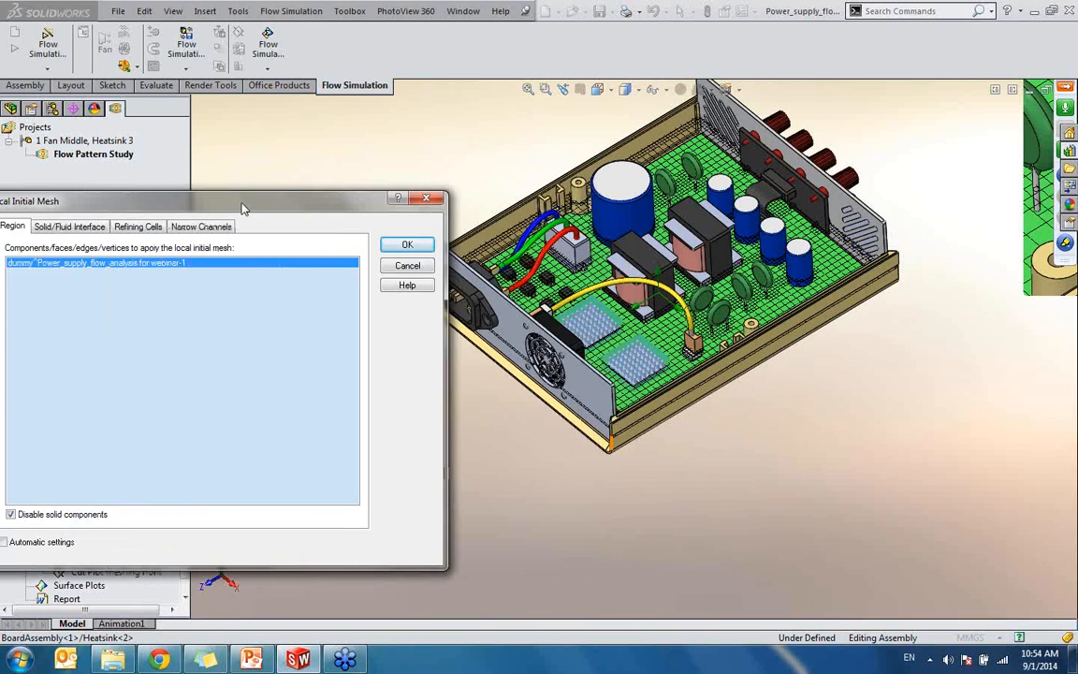
scroll(724, 416, down, 5)
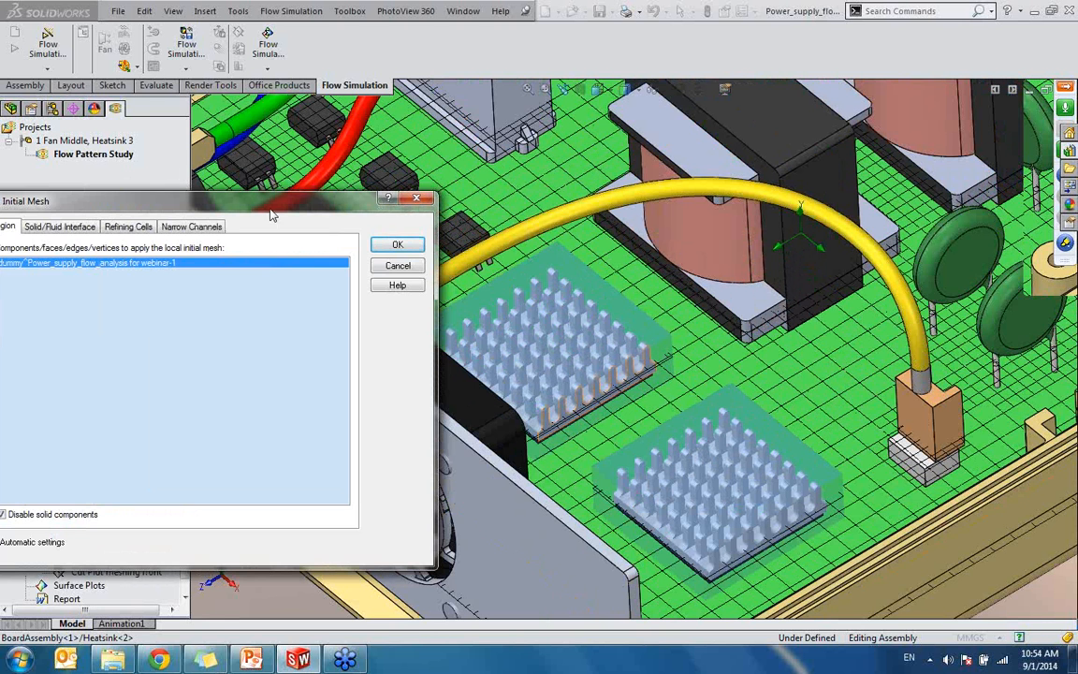
drag(247, 199, 312, 194)
- Set the local mesh's small solid features refinement level to 3 and its curvature refinement level to 2
click(141, 224)
click(253, 223)
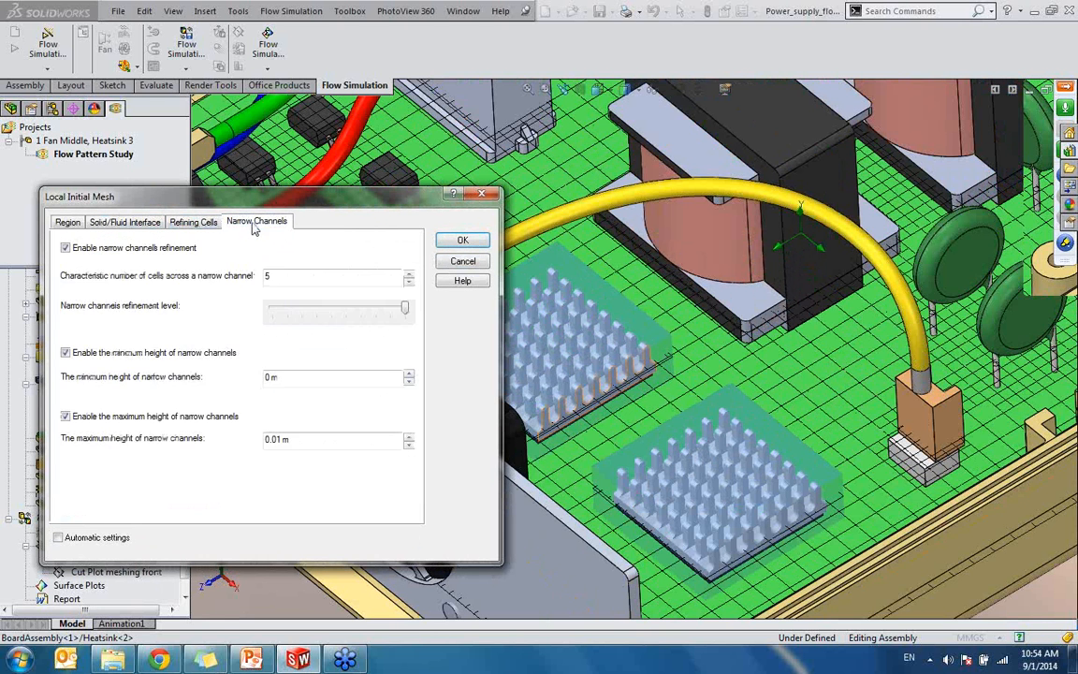
click(125, 222)
drag(270, 244, 316, 246)
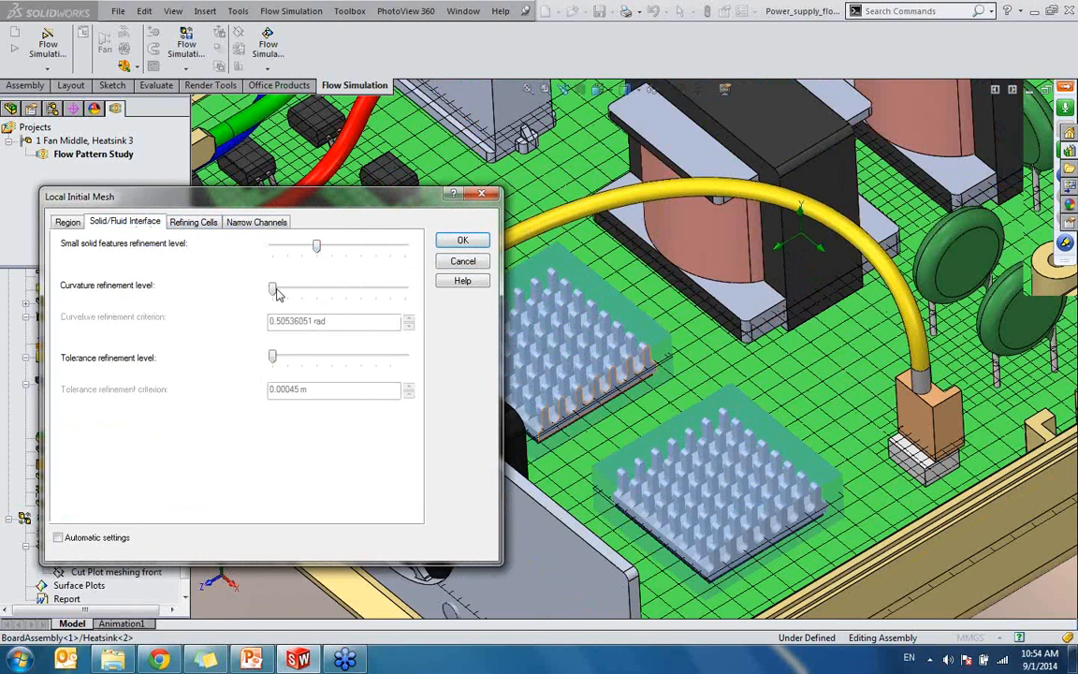
drag(272, 288, 303, 296)
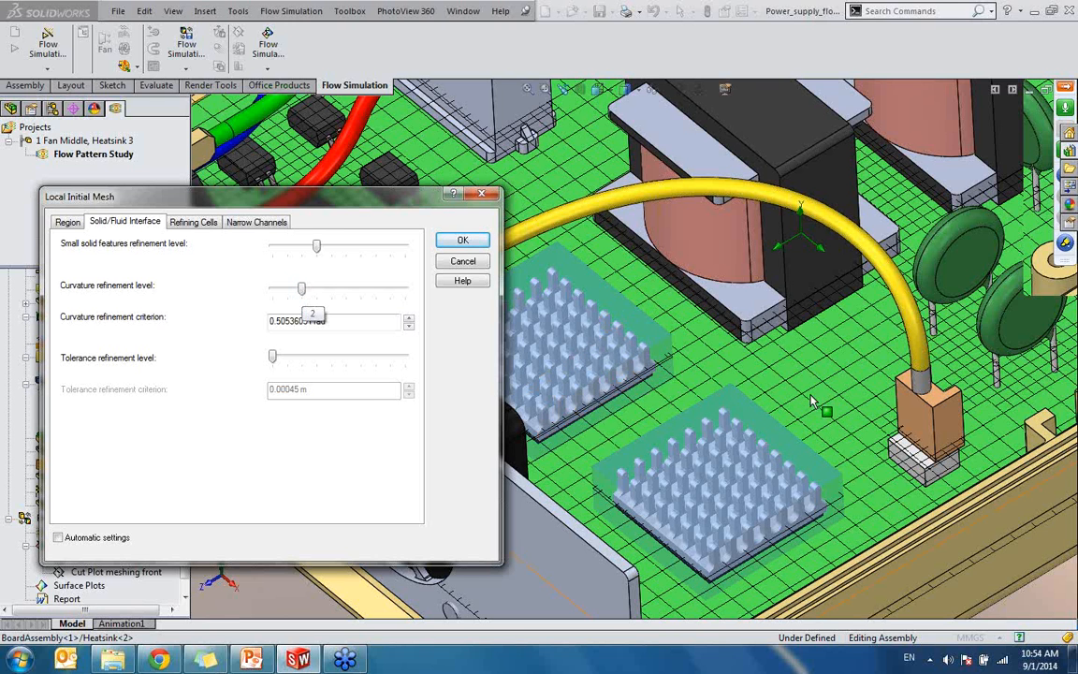
scroll(802, 373, up, 5)
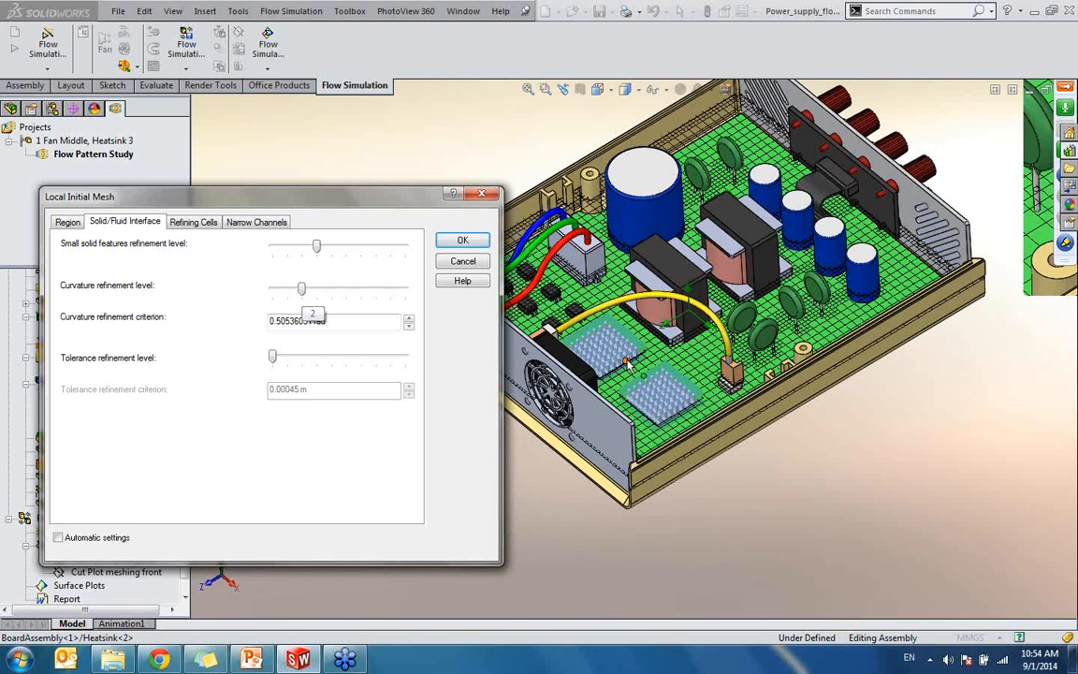
scroll(627, 362, down, 5)
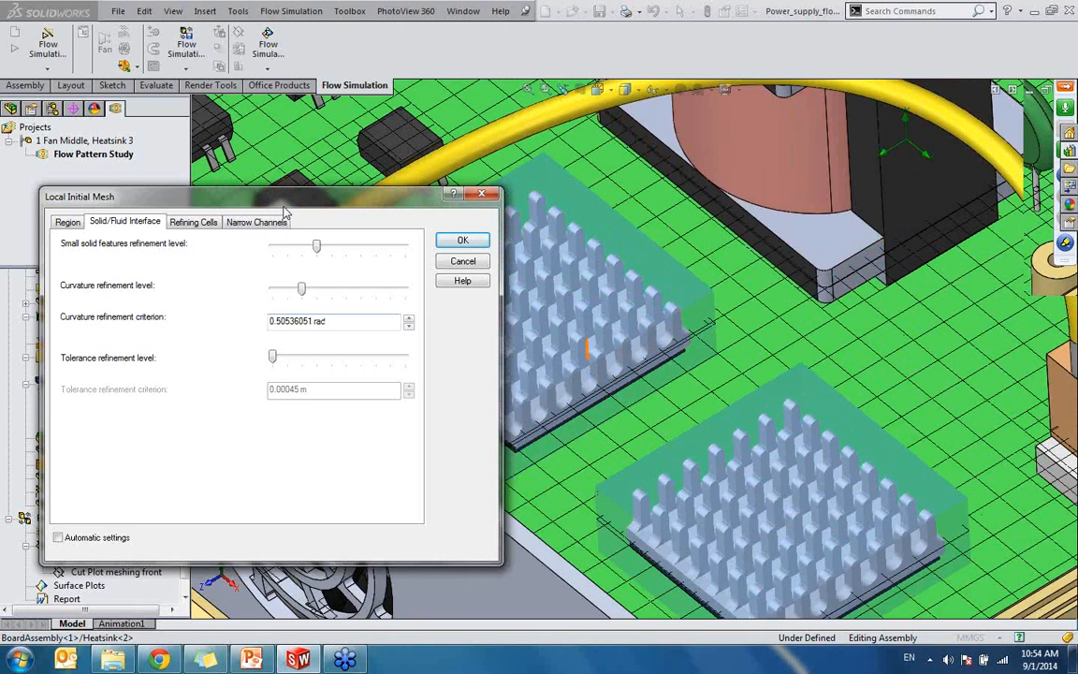
drag(262, 194, 313, 273)
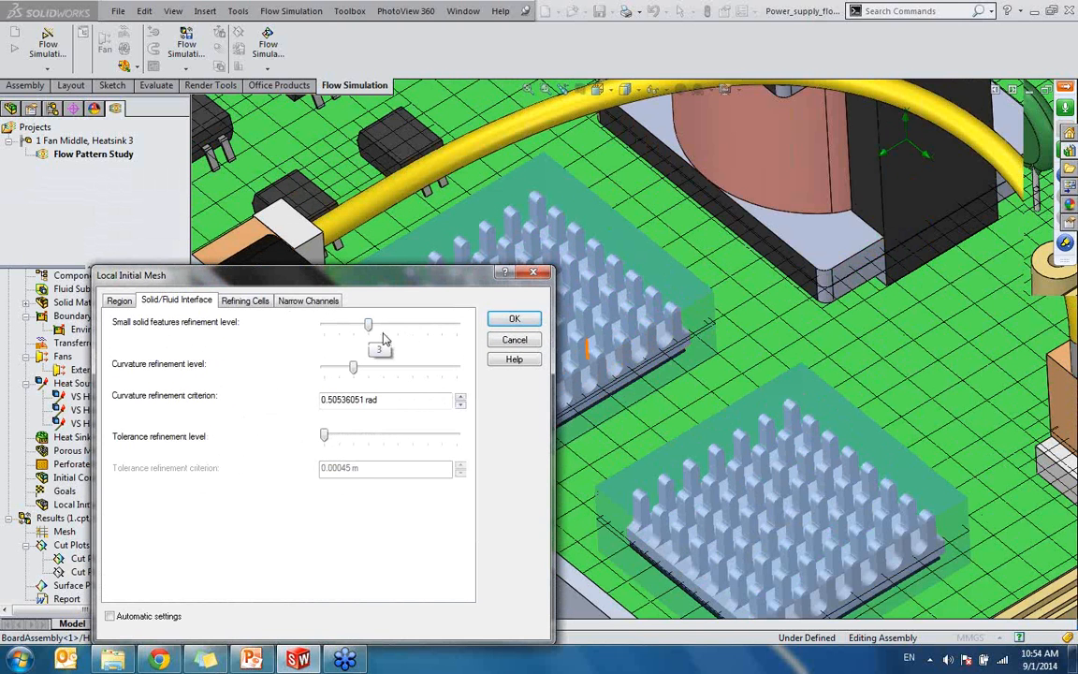
- Raise the local mesh's curvature refinement level to 5, and refine fluid cells at level 3 and partial cells at level 4
drag(354, 367, 397, 369)
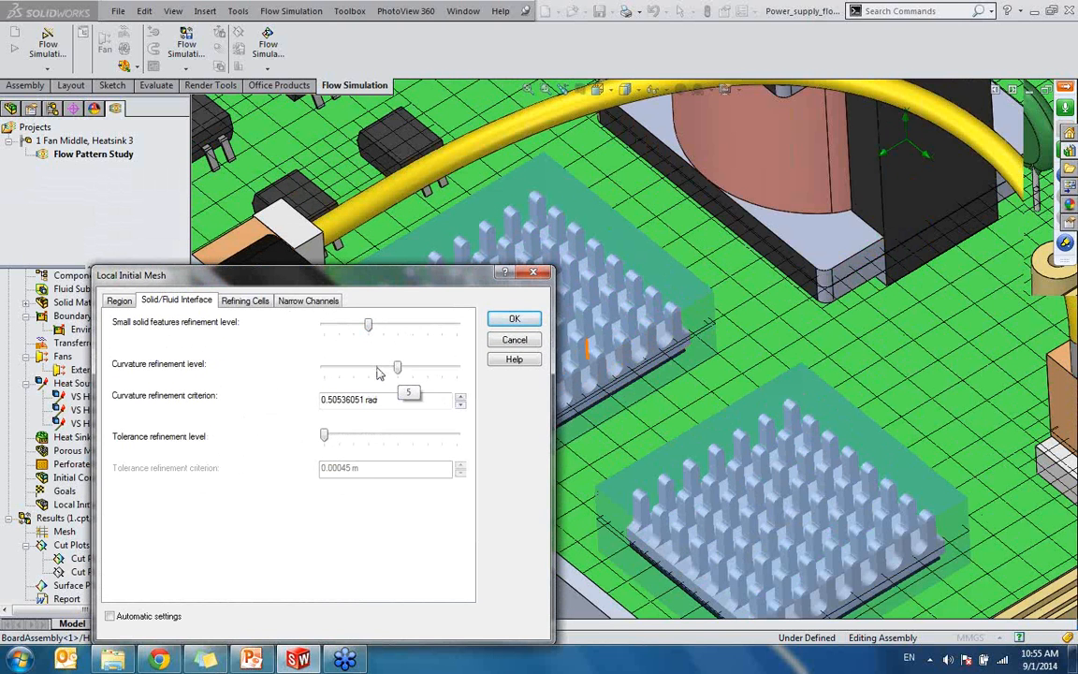
click(257, 300)
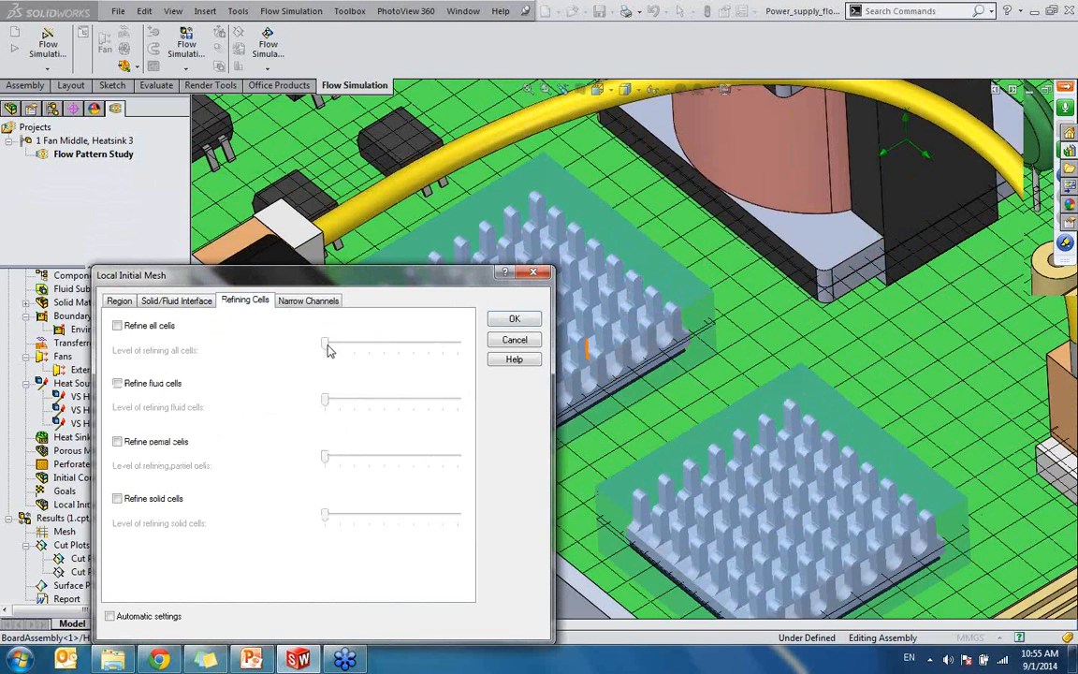
click(160, 385)
click(167, 447)
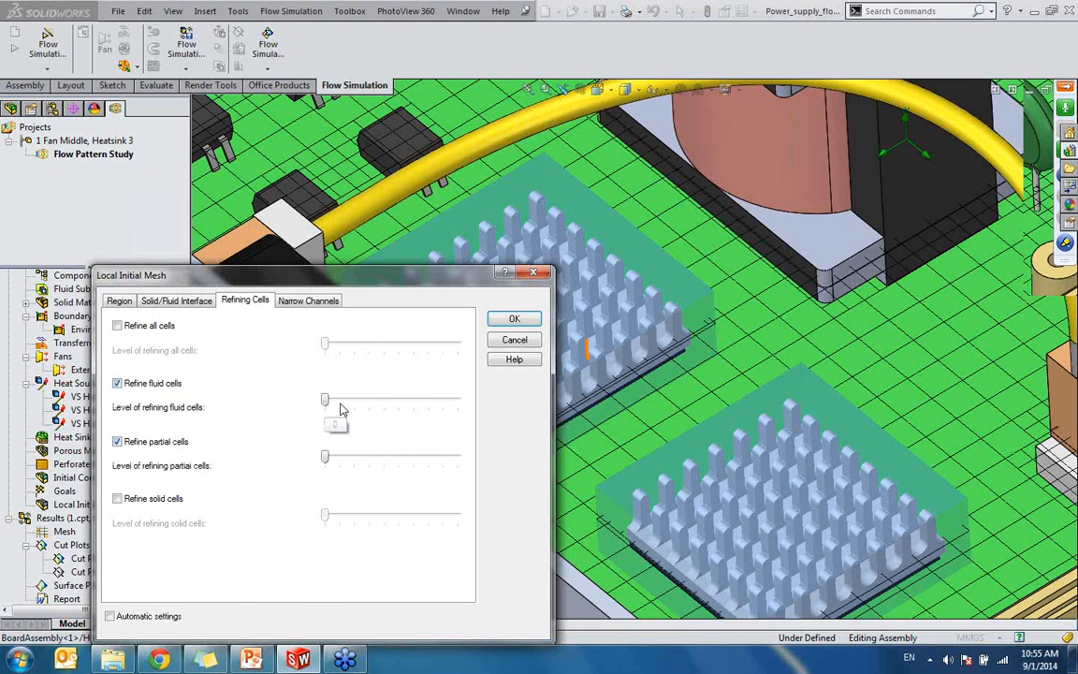
drag(324, 400, 369, 401)
drag(325, 455, 385, 457)
- Compare the heatsink blocks with the whole power supply, and lower the small solid features refinement level to 2 and curvature level to 3
drag(478, 281, 174, 343)
key(f)
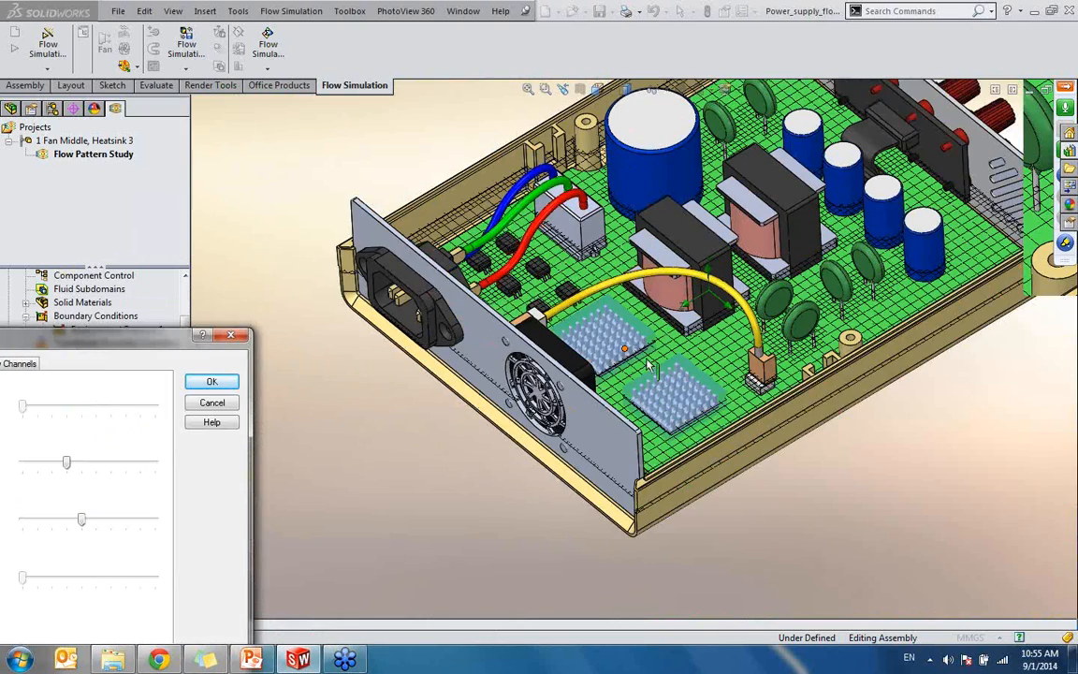
scroll(630, 349, down, 2)
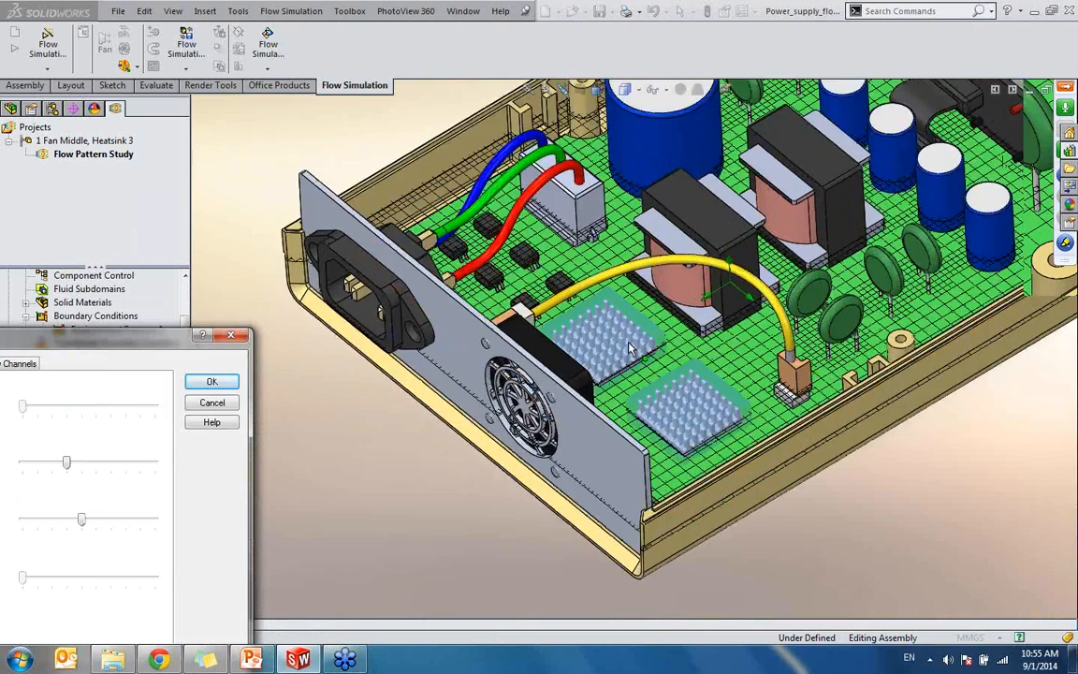
scroll(630, 348, down, 5)
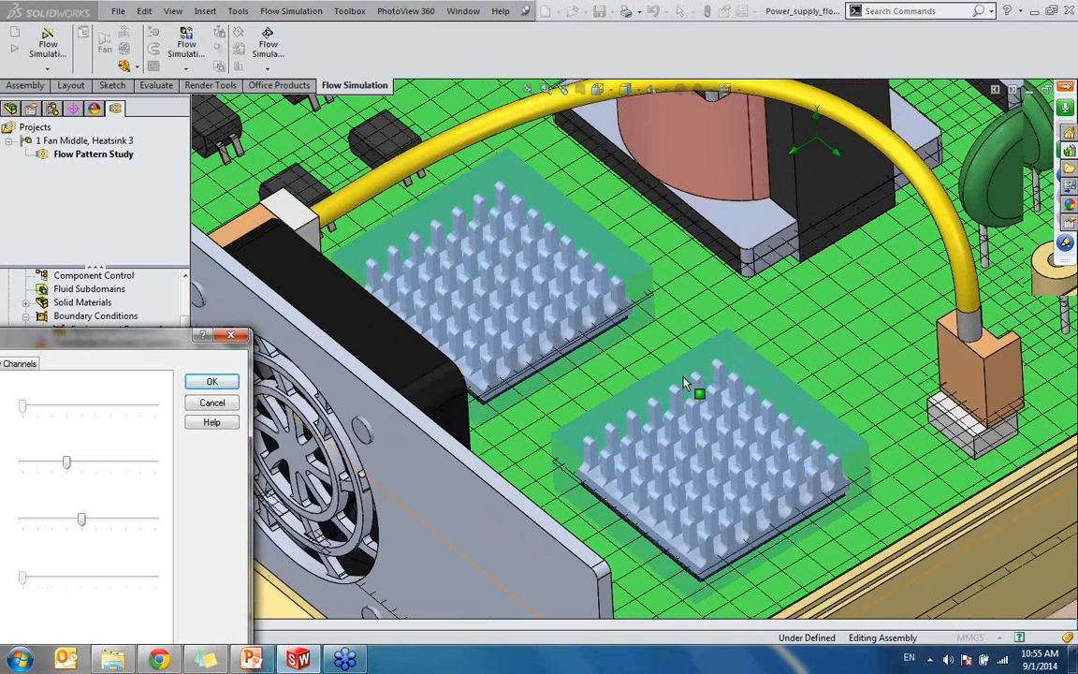
scroll(685, 383, up, 10)
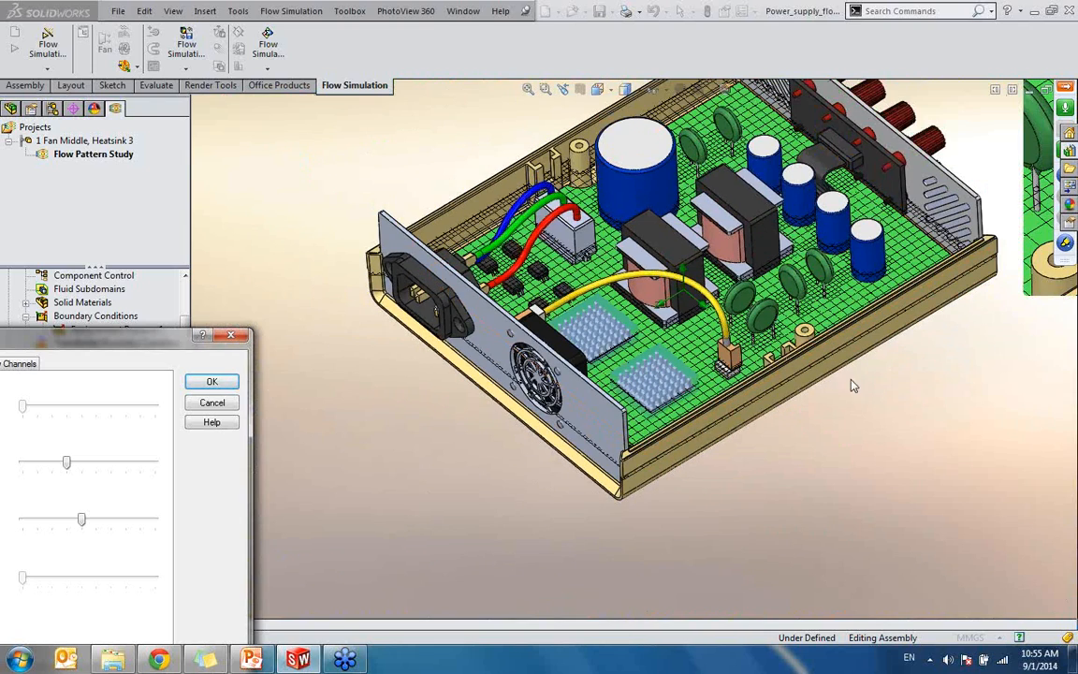
drag(80, 356, 565, 239)
click(392, 218)
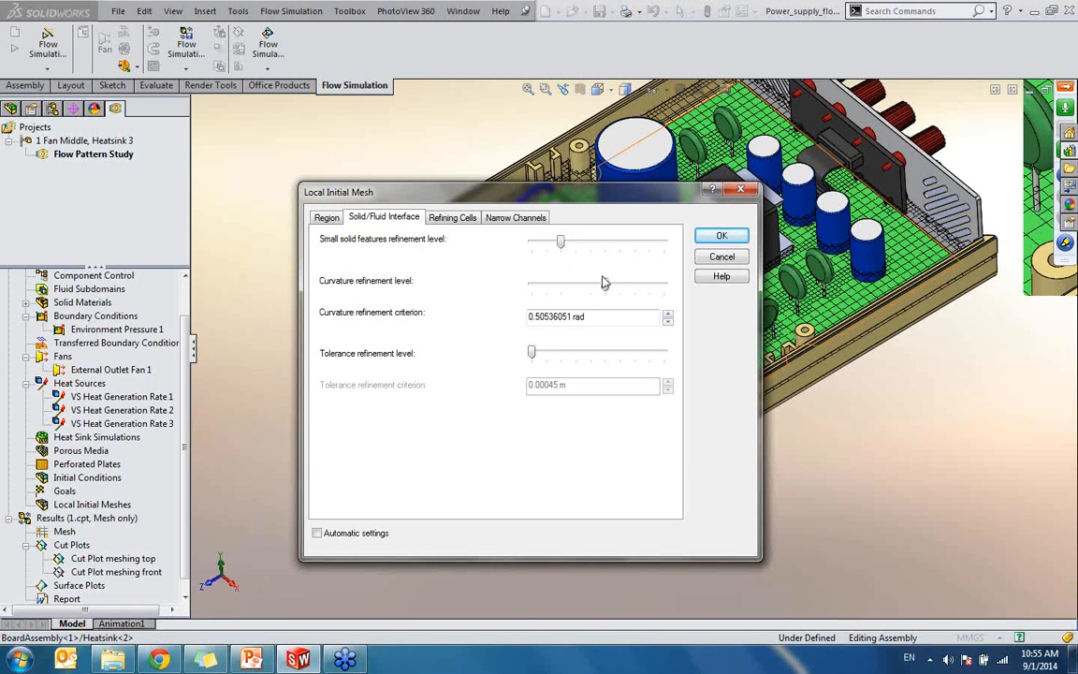
drag(602, 285, 576, 285)
- Check the heatsink pins up close and set the local mesh's curvature refinement level to 2
drag(569, 188, 404, 241)
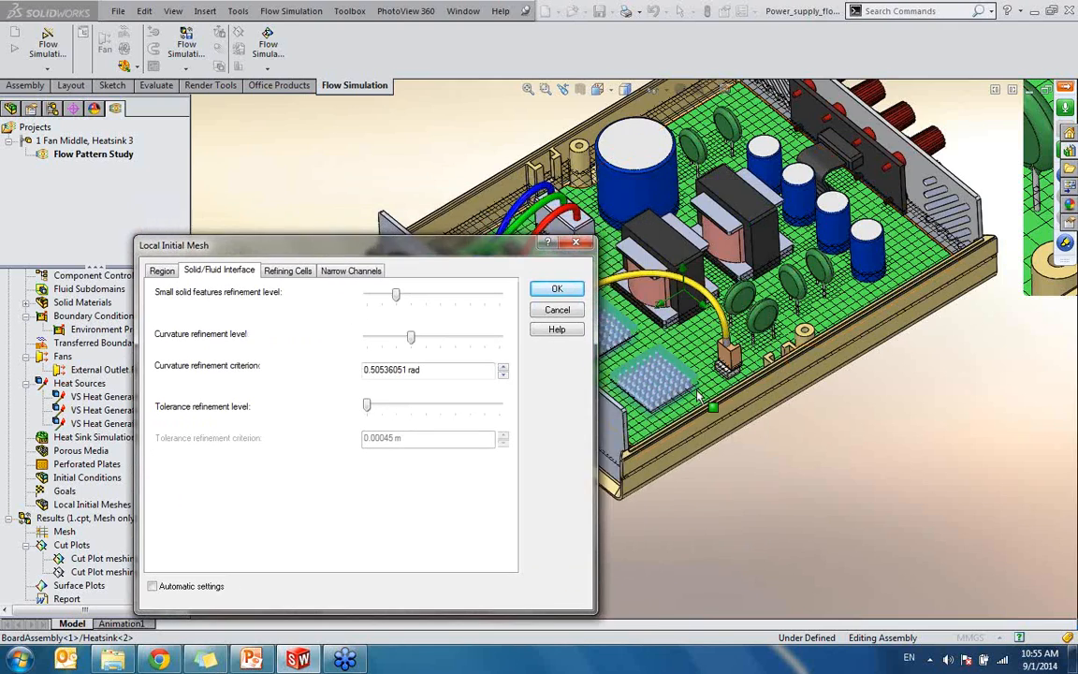
scroll(696, 391, down, 1)
scroll(693, 388, down, 4)
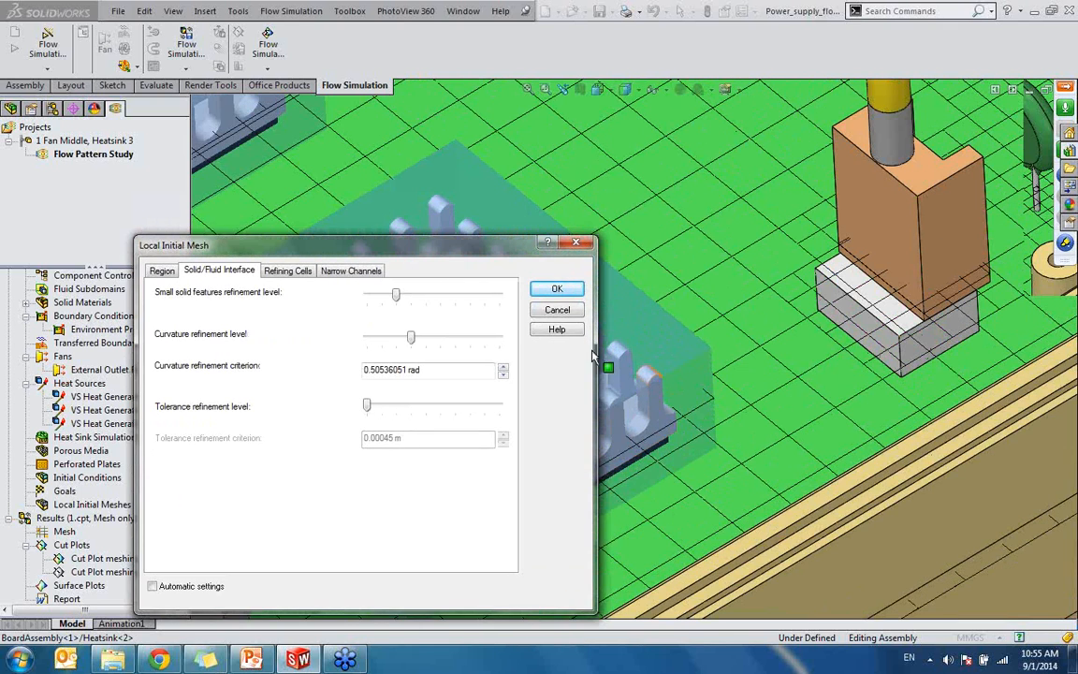
drag(393, 253, 463, 228)
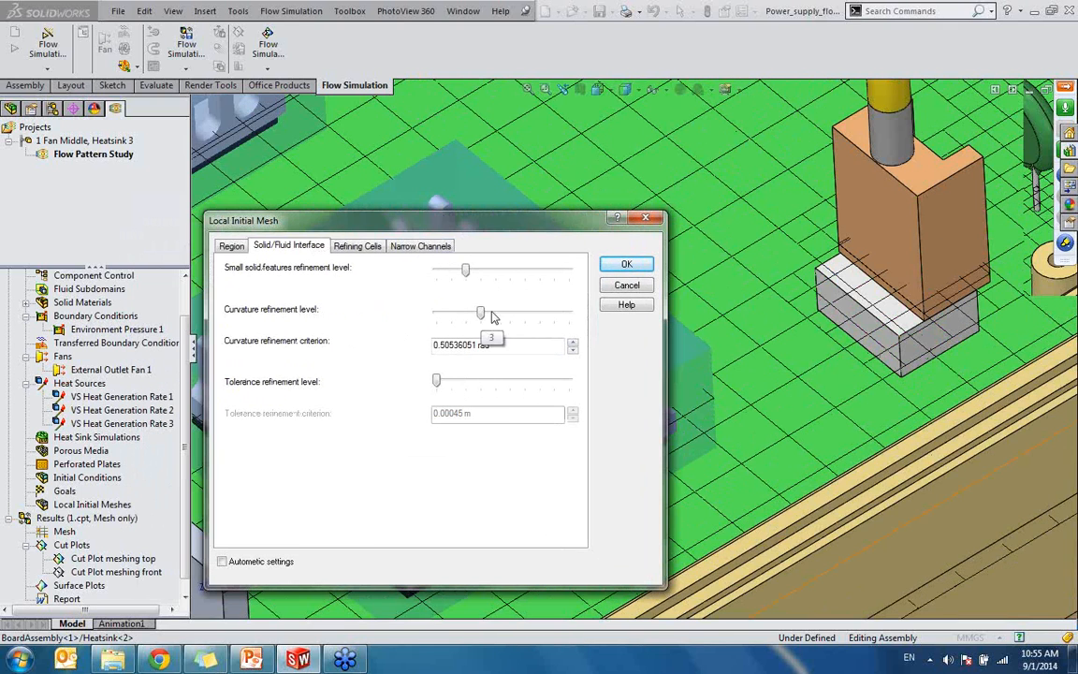
drag(480, 312, 465, 313)
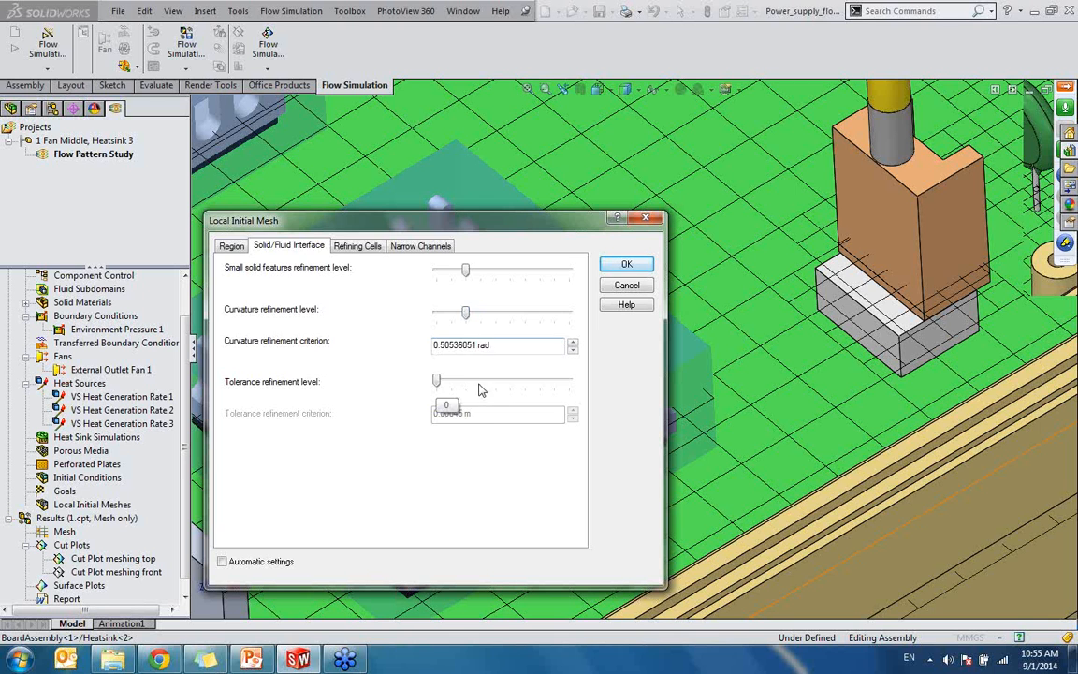
- Review the fluid and partial cell refinement, set the narrow channels refinement level to 2, and accept the local initial mesh
click(357, 245)
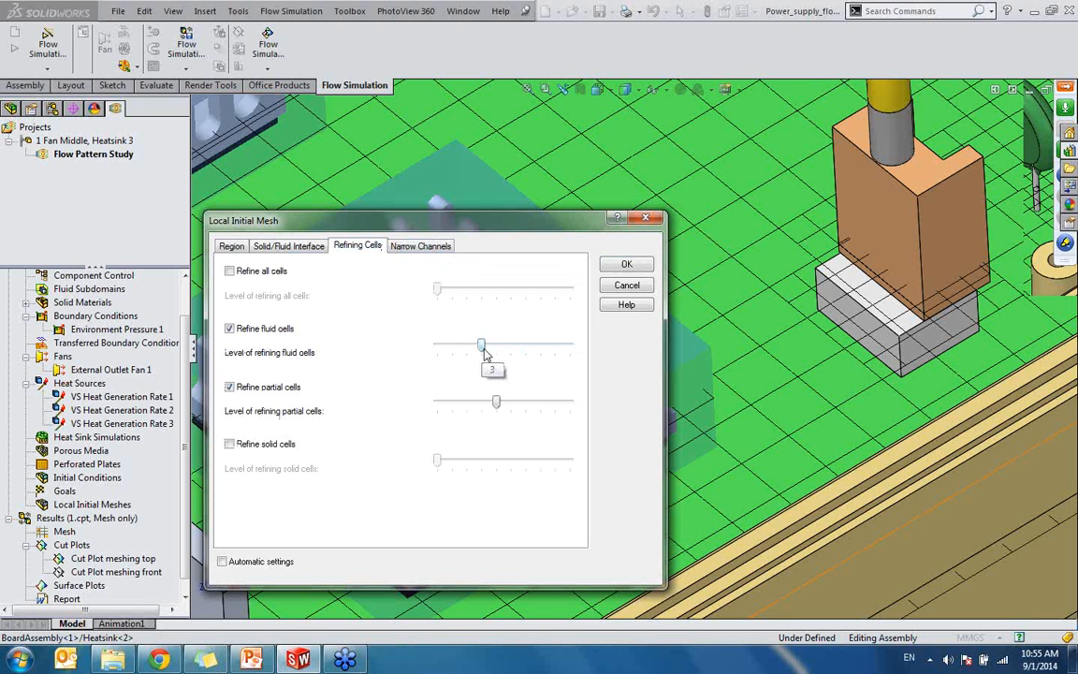
mouse_move(498, 408)
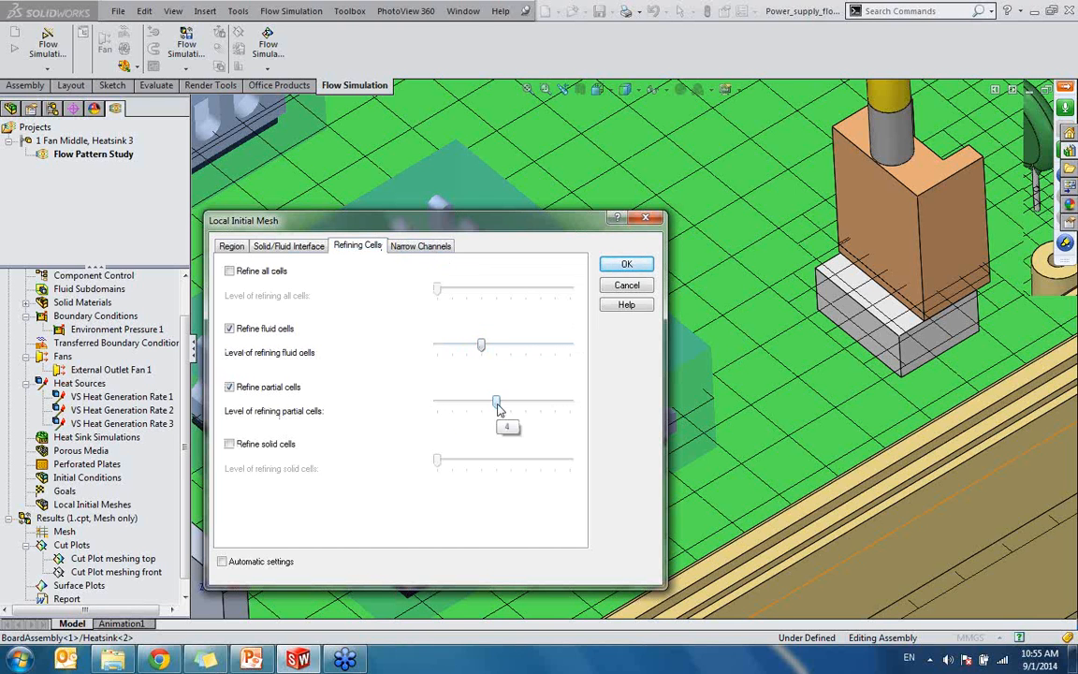
click(424, 246)
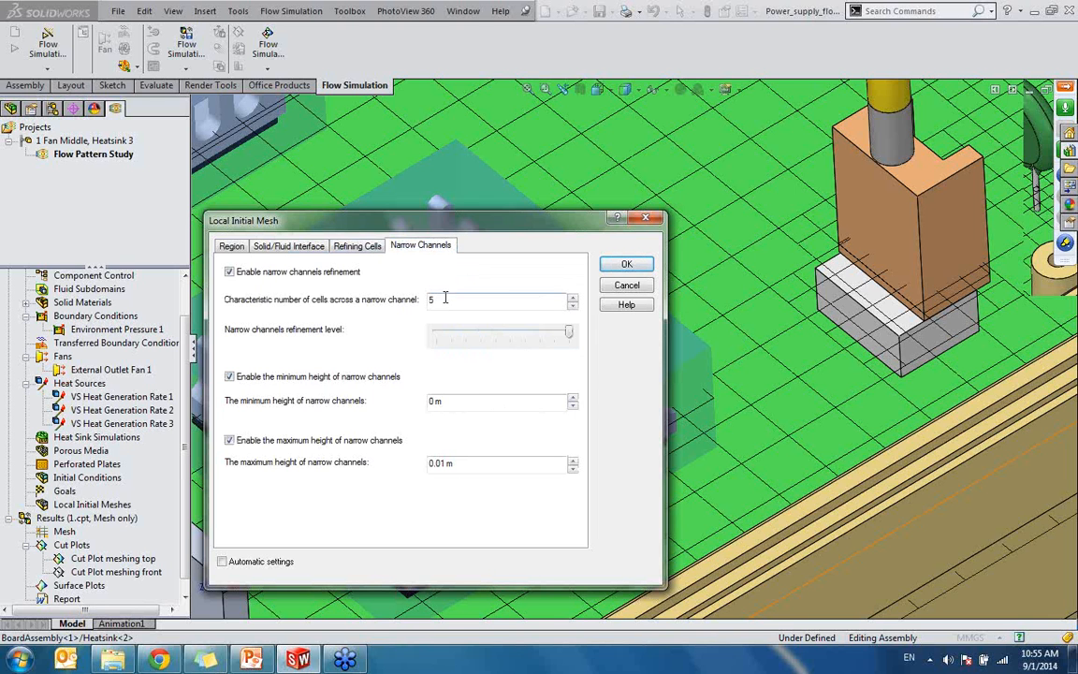
click(357, 246)
click(420, 245)
drag(569, 332, 466, 333)
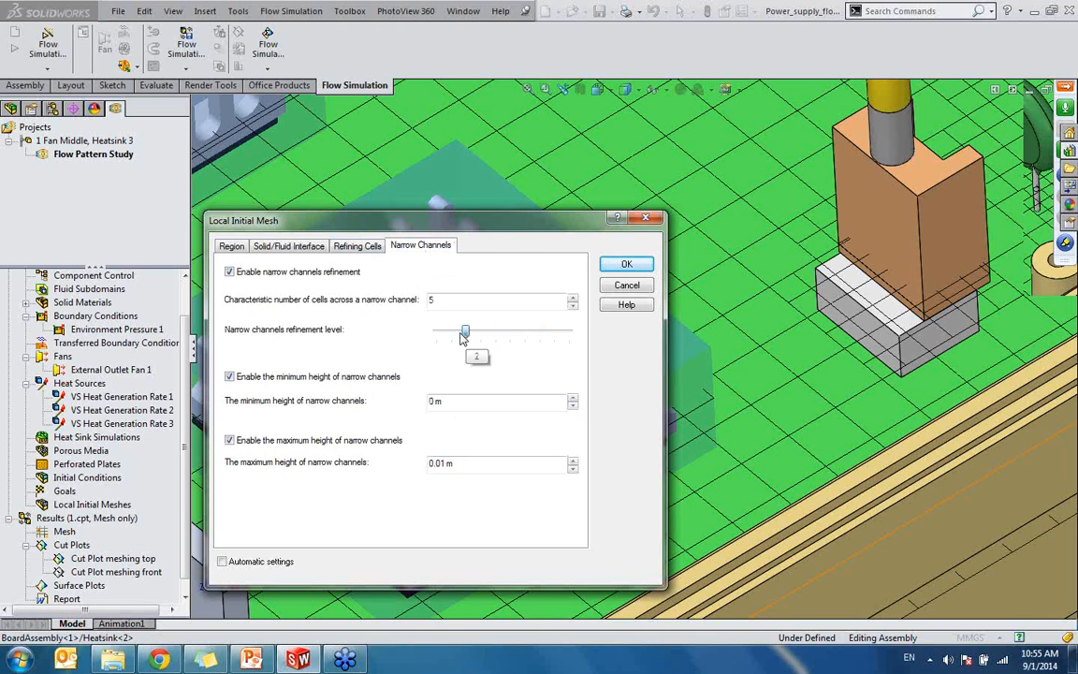
mouse_move(515, 346)
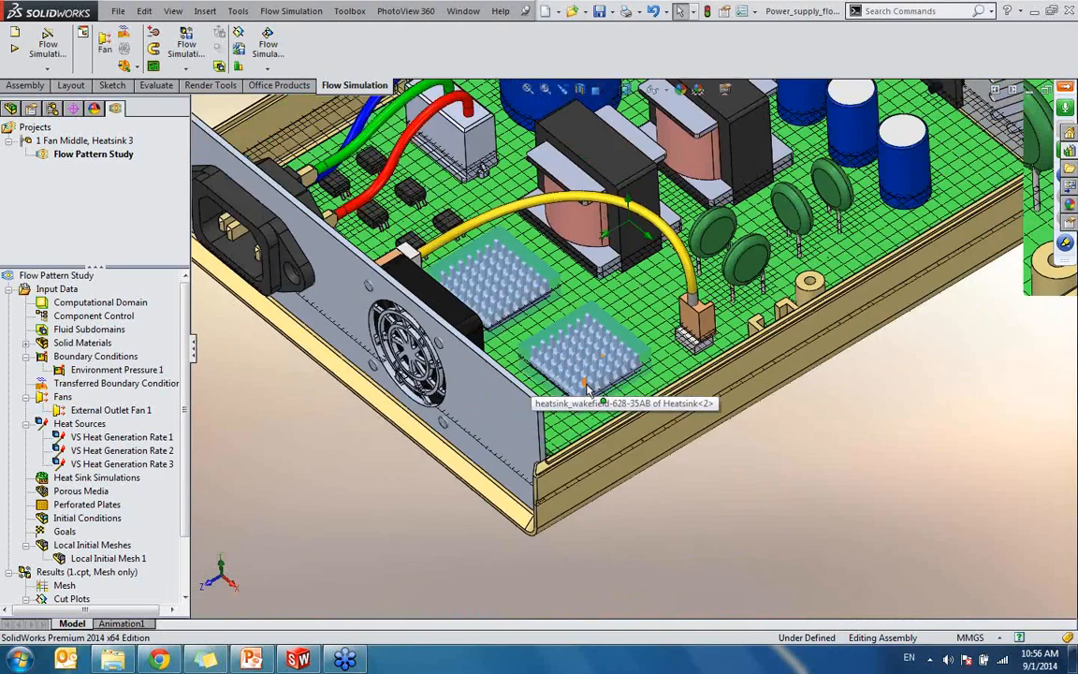
- Exclude solving from the calculation run setup so only meshing remains, and close the setup without running
key(ctrl+7)
scroll(650, 449, down, 5)
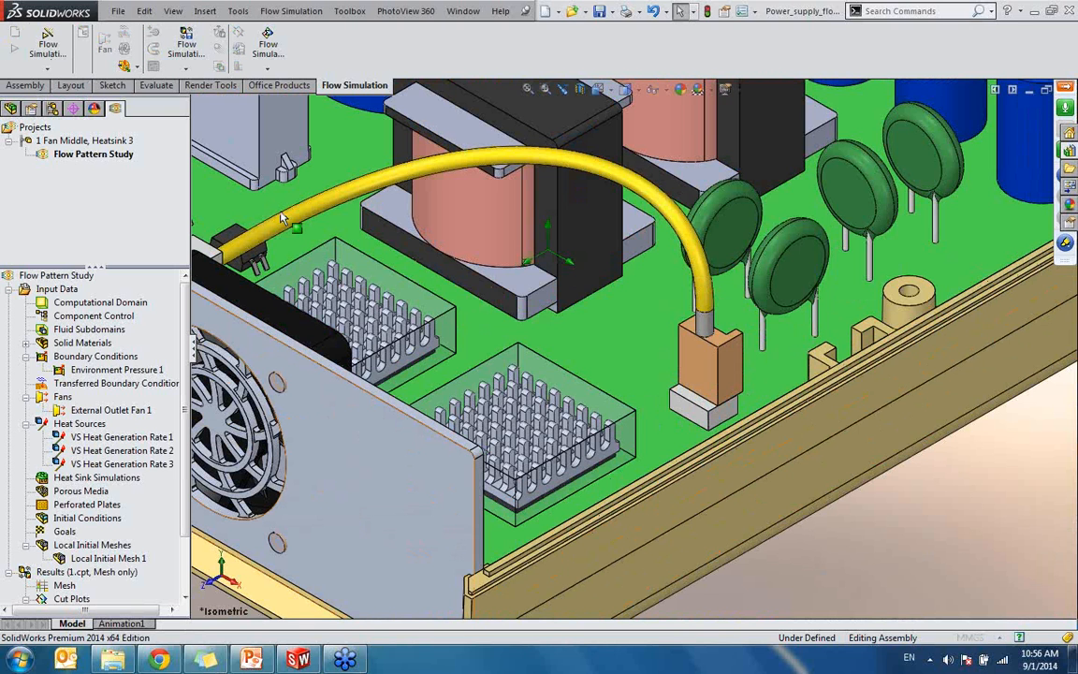
click(405, 273)
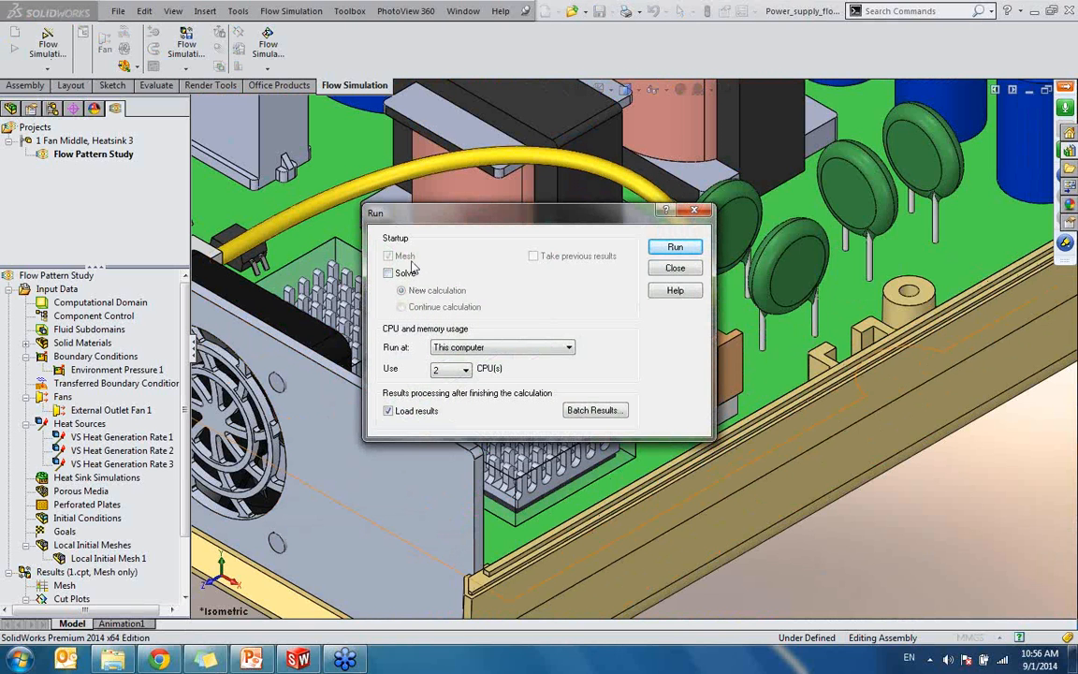
click(694, 209)
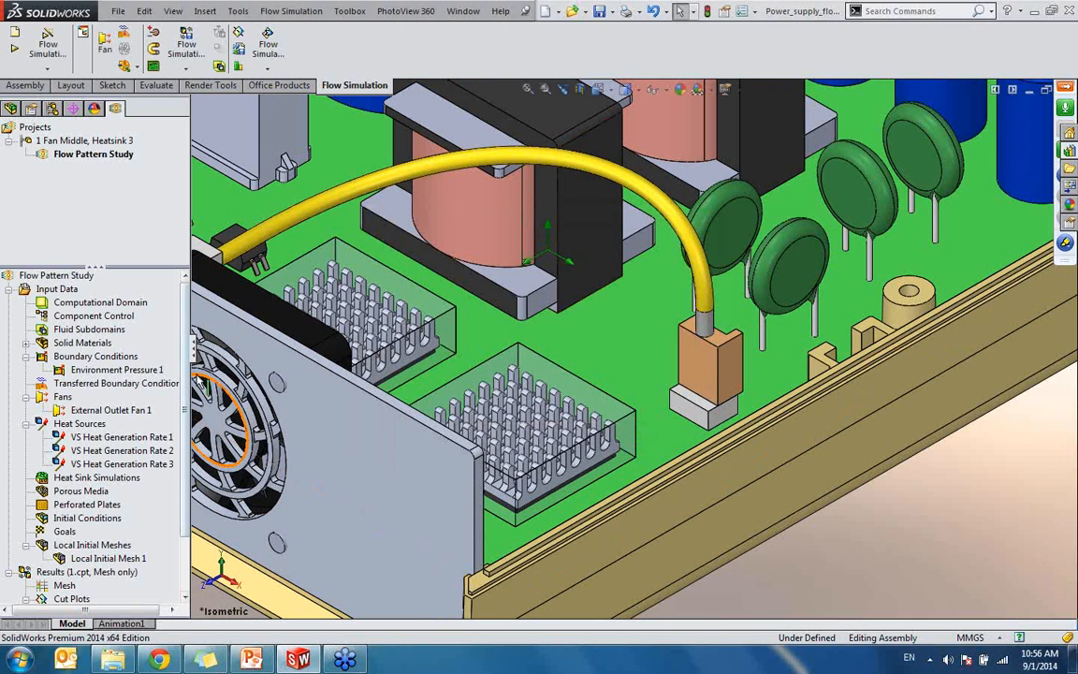
- Unload the current results of the Flow Pattern Study
scroll(187, 473, down, 2)
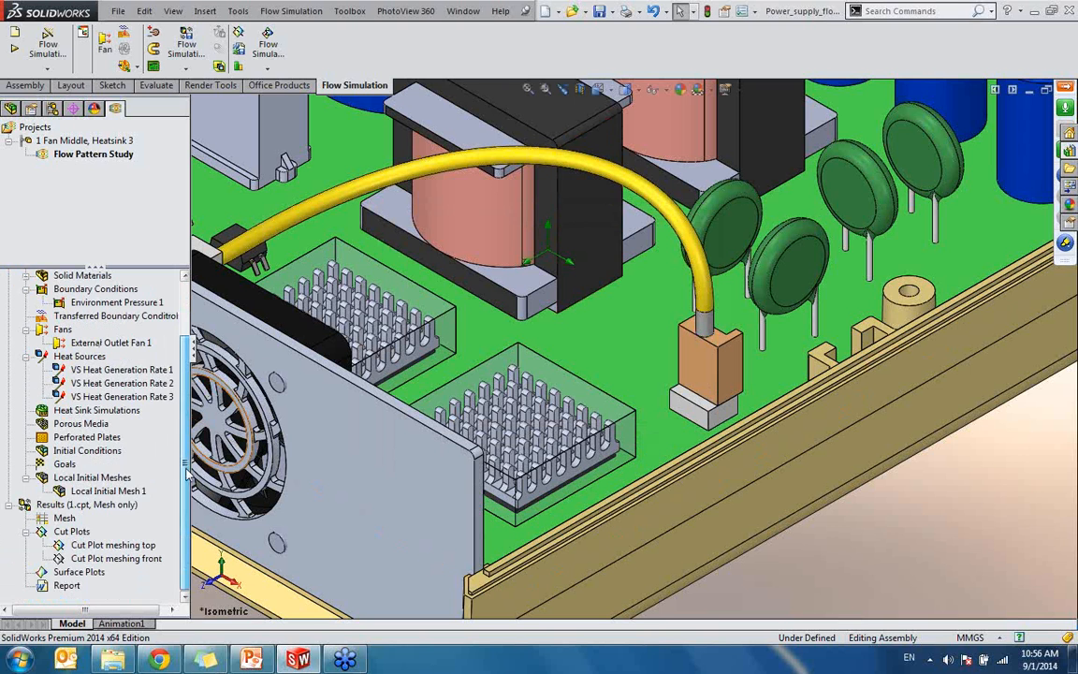
right_click(84, 504)
click(104, 357)
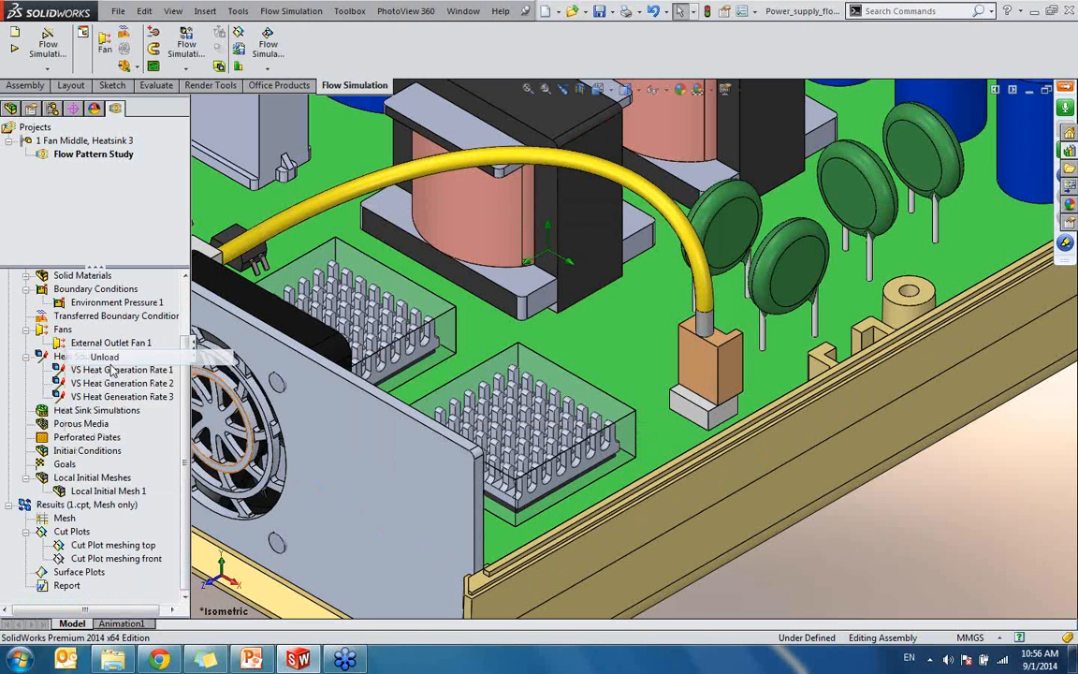
- Load the 1.cpt results file from the "5th local initial mesh" folder of the Model Dataset
right_click(74, 573)
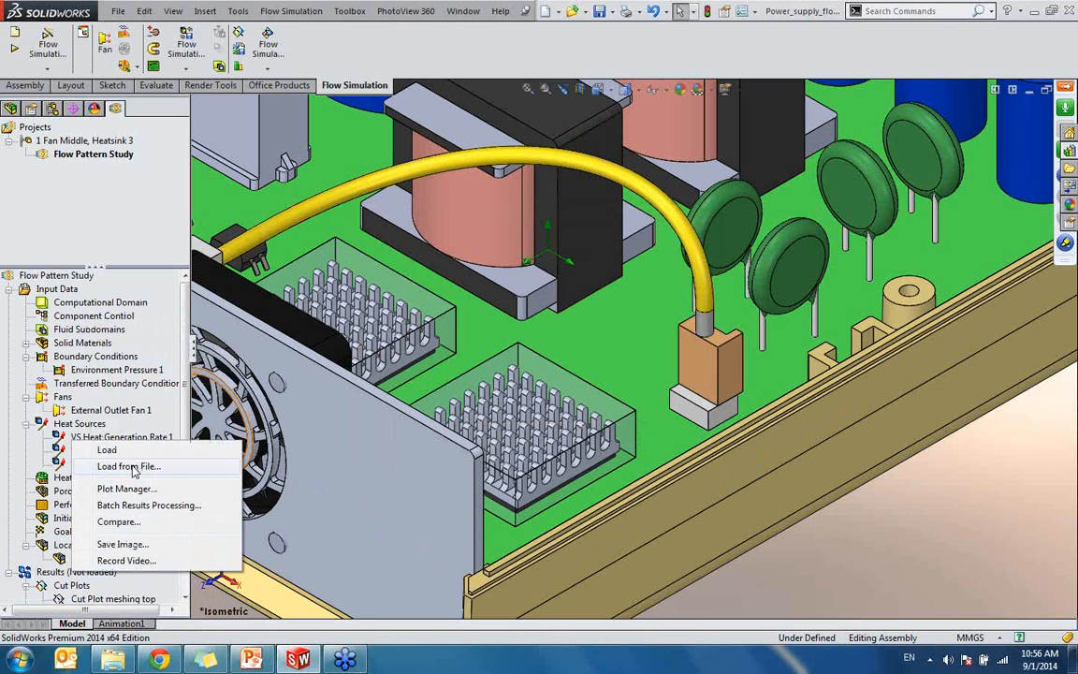
click(121, 424)
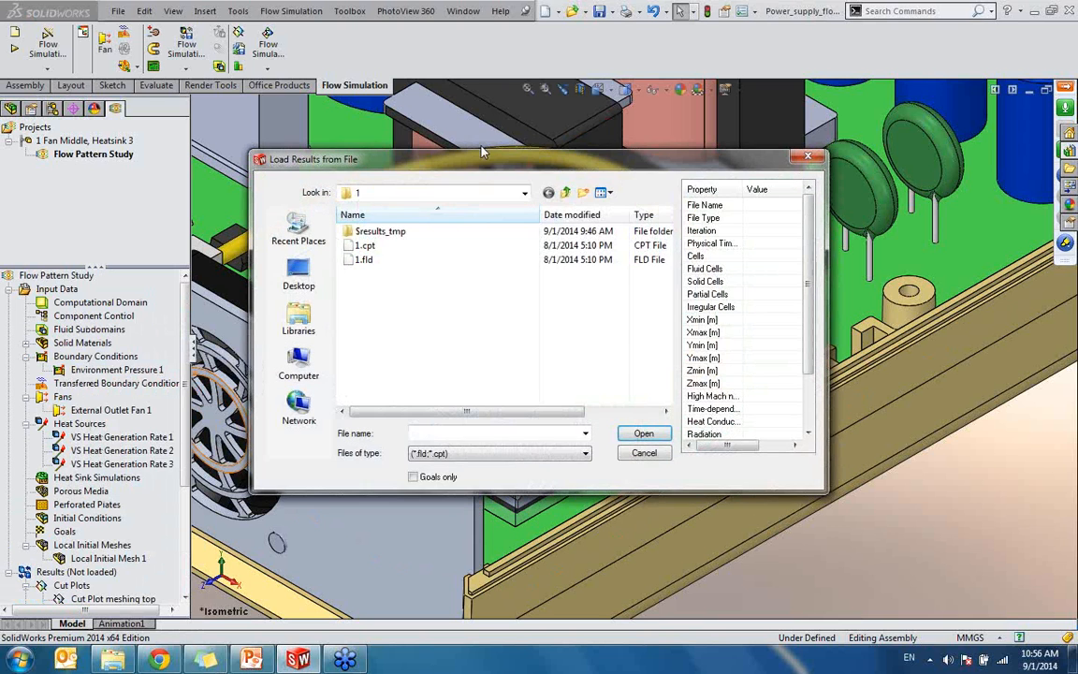
click(566, 192)
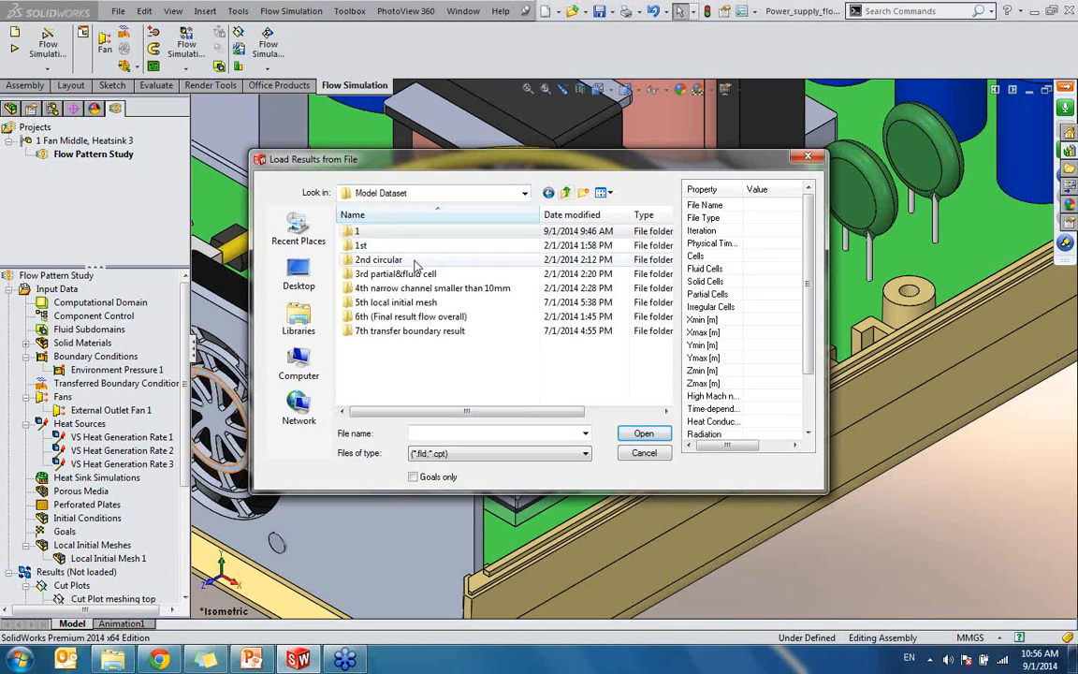
click(410, 335)
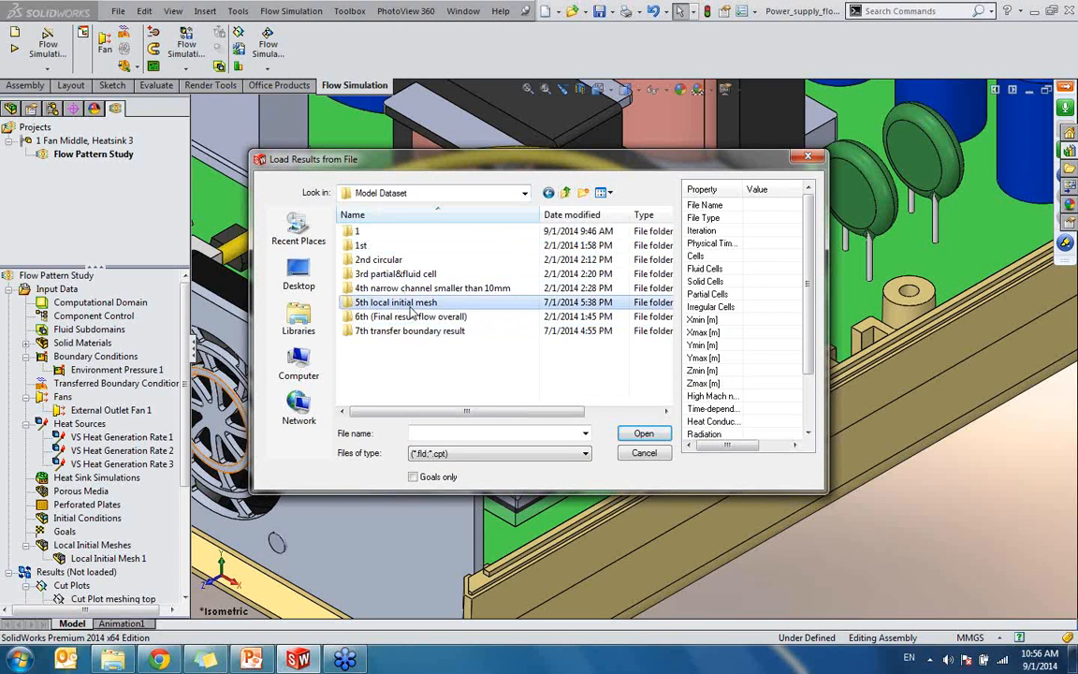
double_click(400, 302)
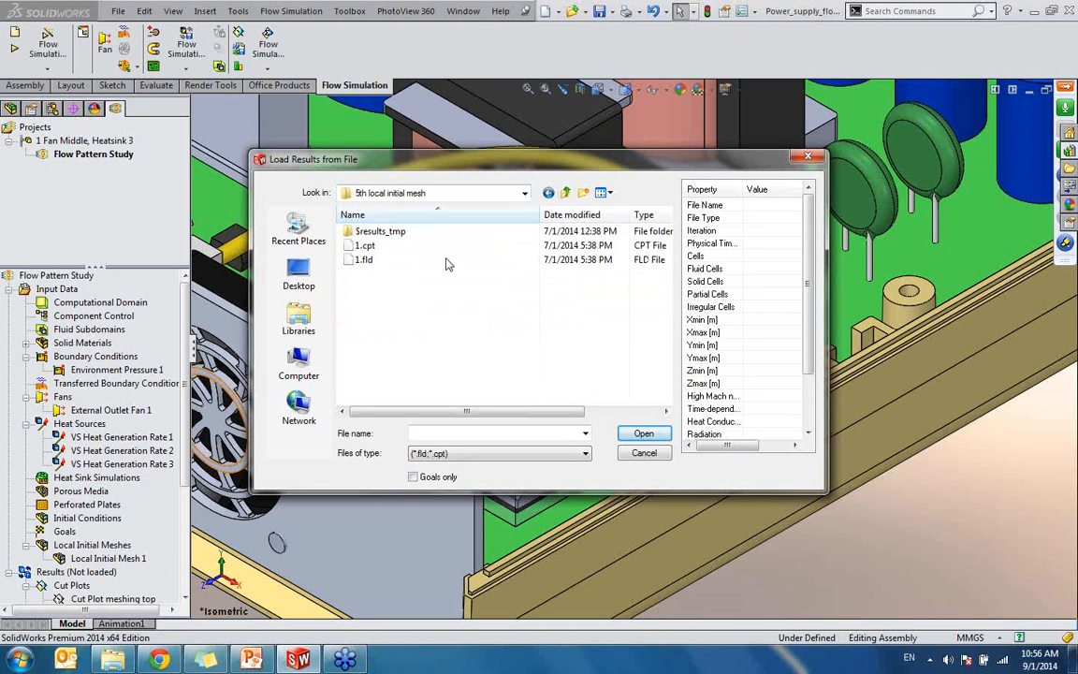
double_click(391, 253)
double_click(391, 253)
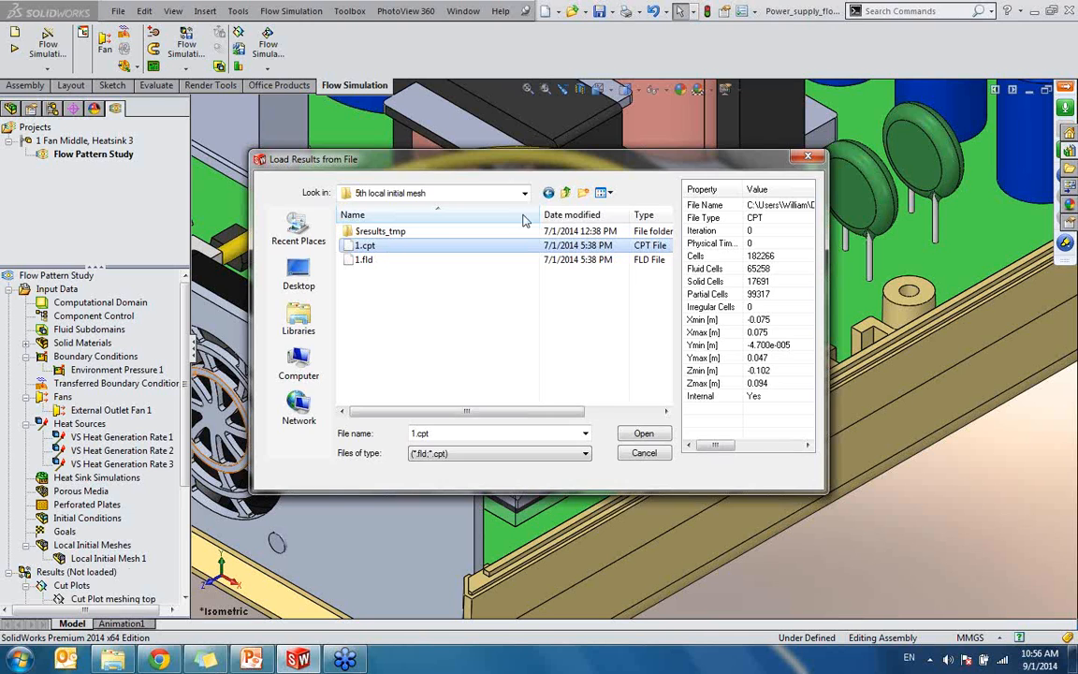
click(801, 156)
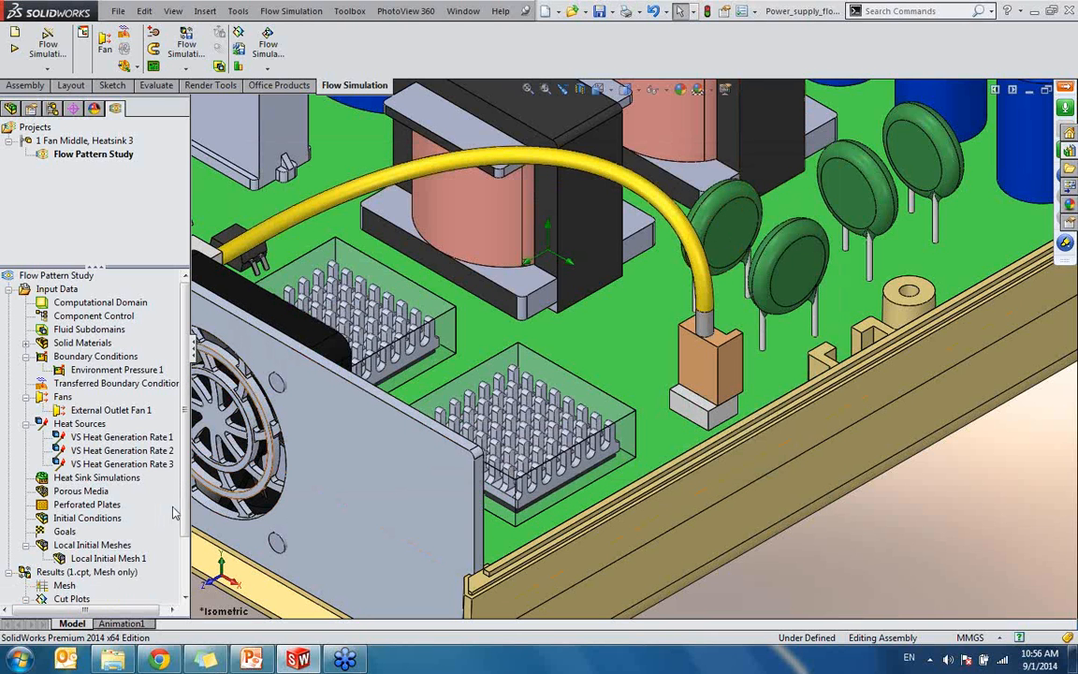
- Show the Cut Plot meshing top plot and view the power supply's mesh from the top
scroll(172, 513, down, 2)
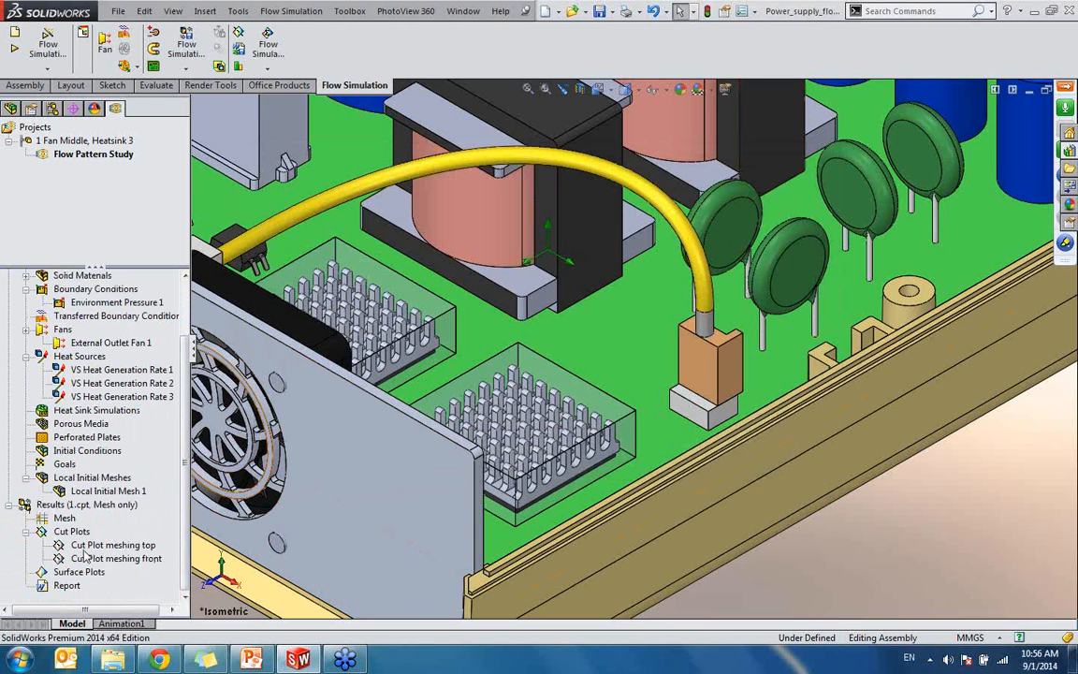
right_click(90, 545)
click(120, 439)
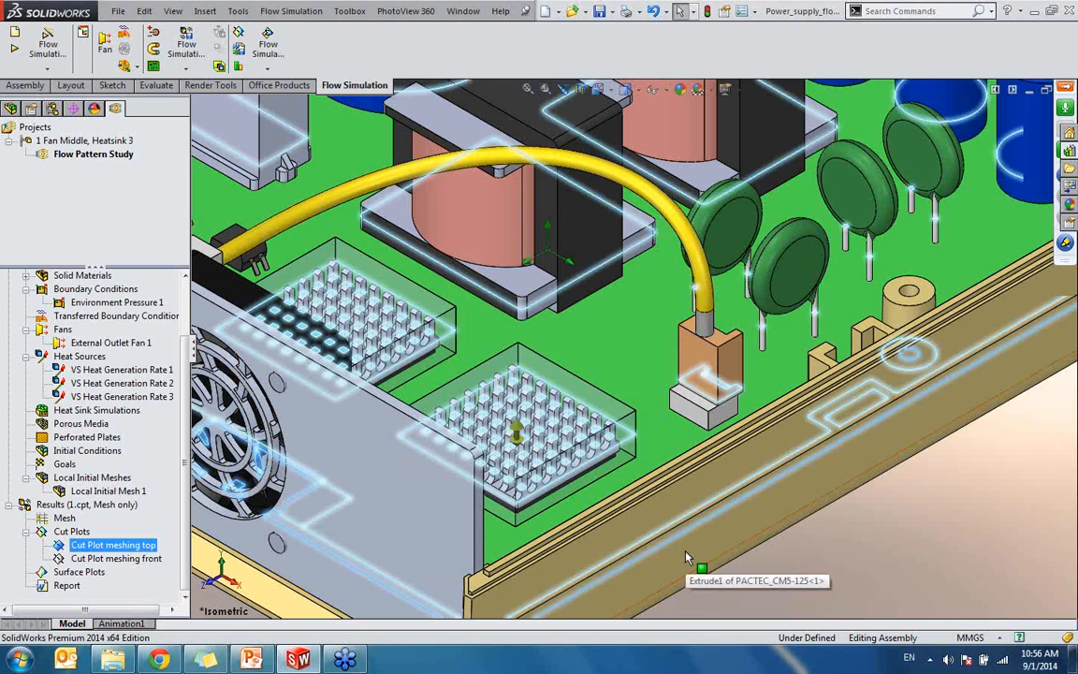
click(1027, 546)
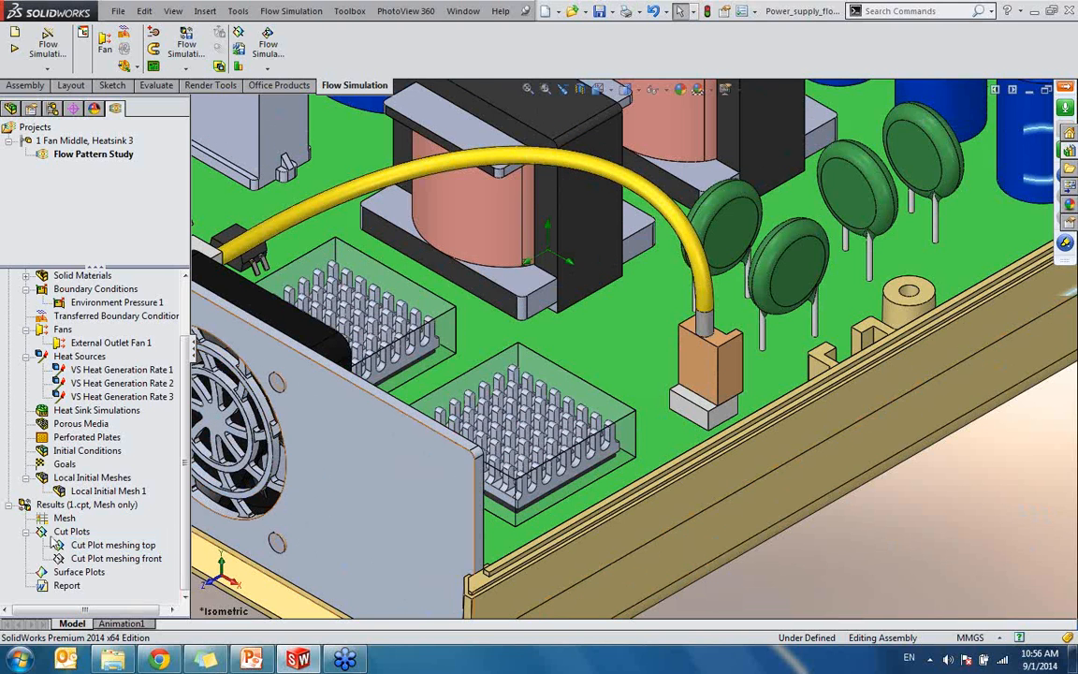
click(81, 547)
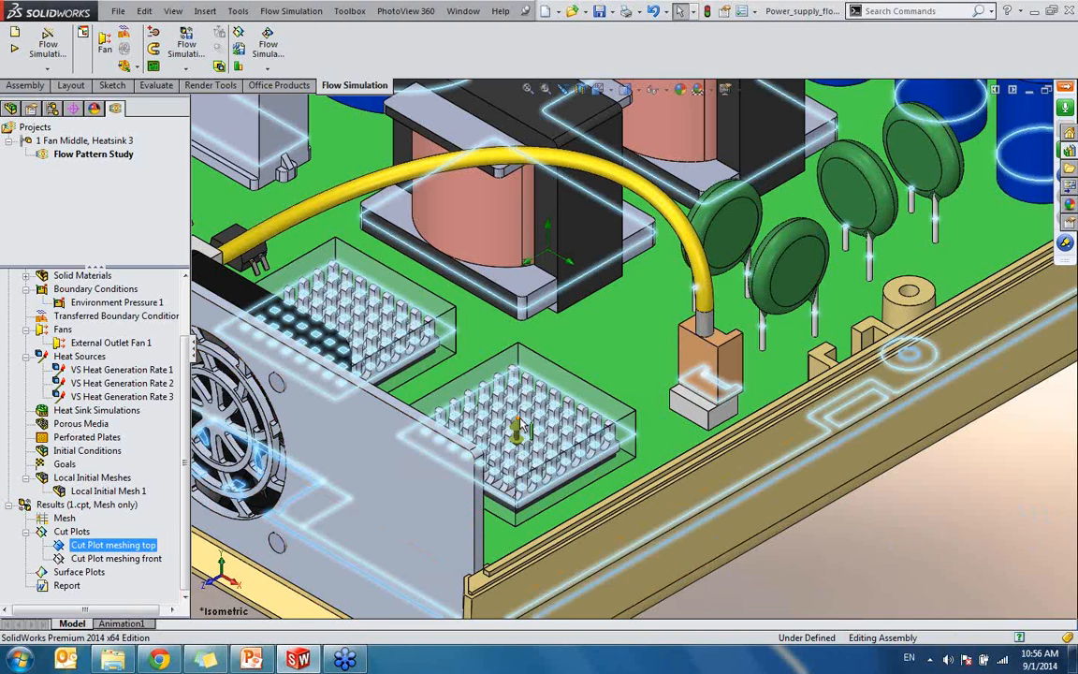
middle_drag(520, 423, 503, 393)
click(767, 572)
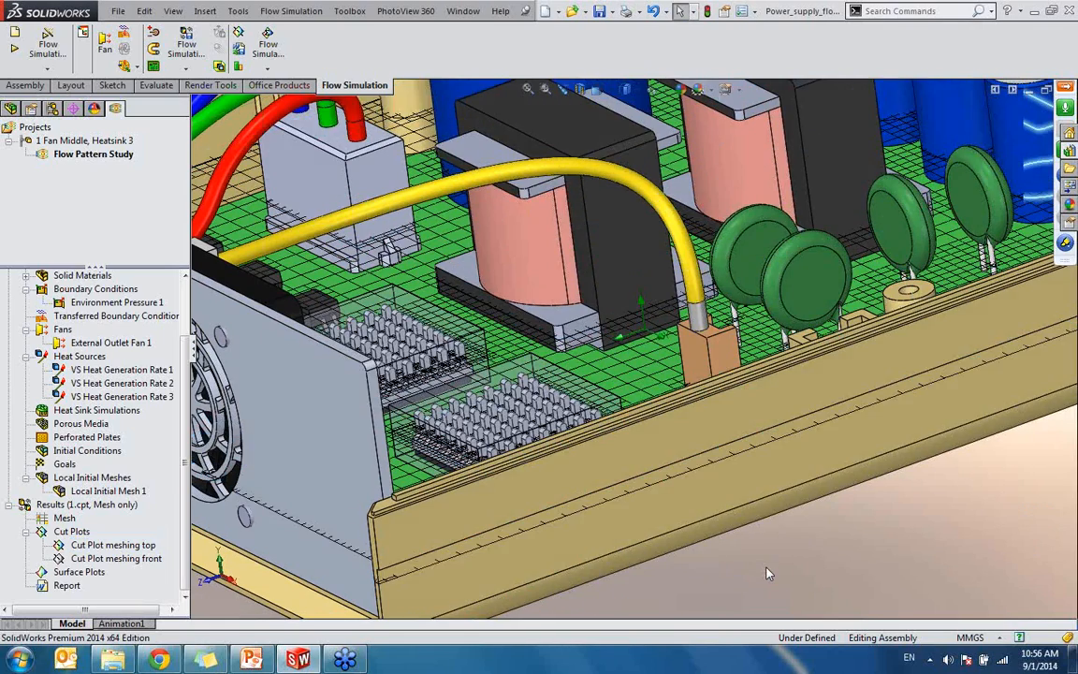
key(ctrl+5)
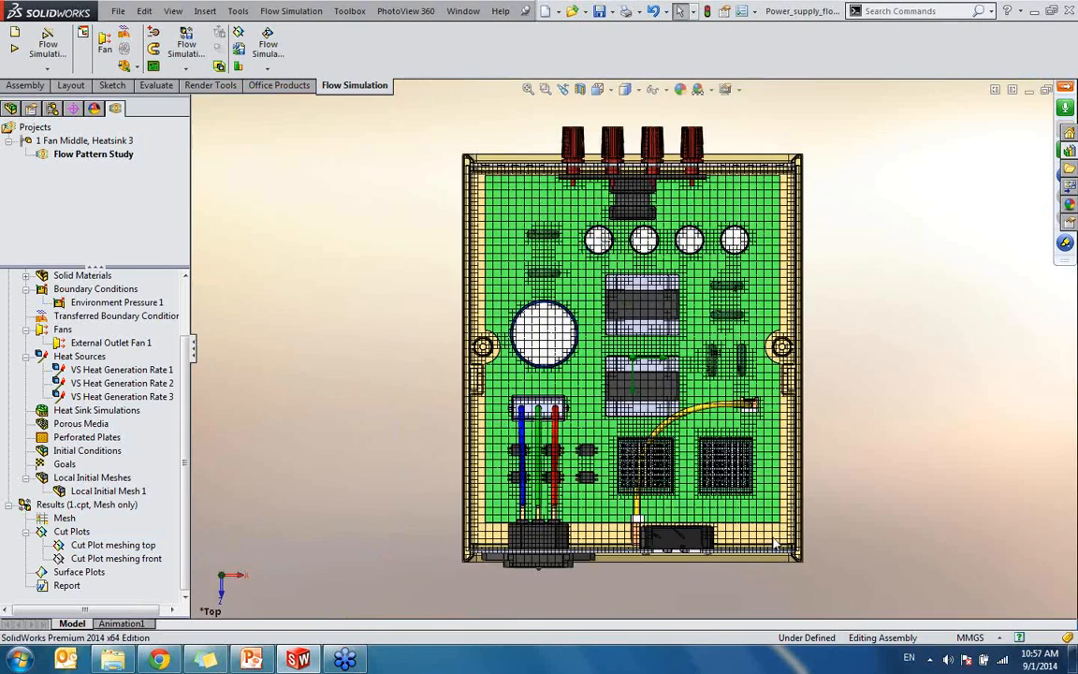
- Examine the mesh refinement around and between the pins of the two heatsinks in the top cut plot
scroll(745, 501, down, 7)
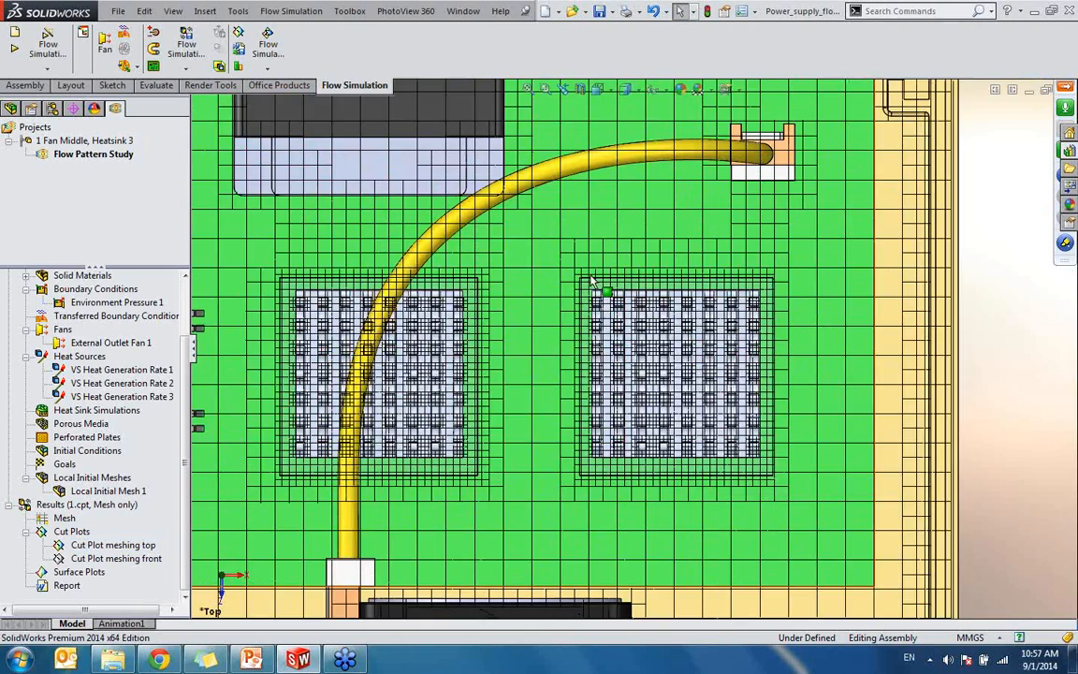
scroll(592, 280, down, 3)
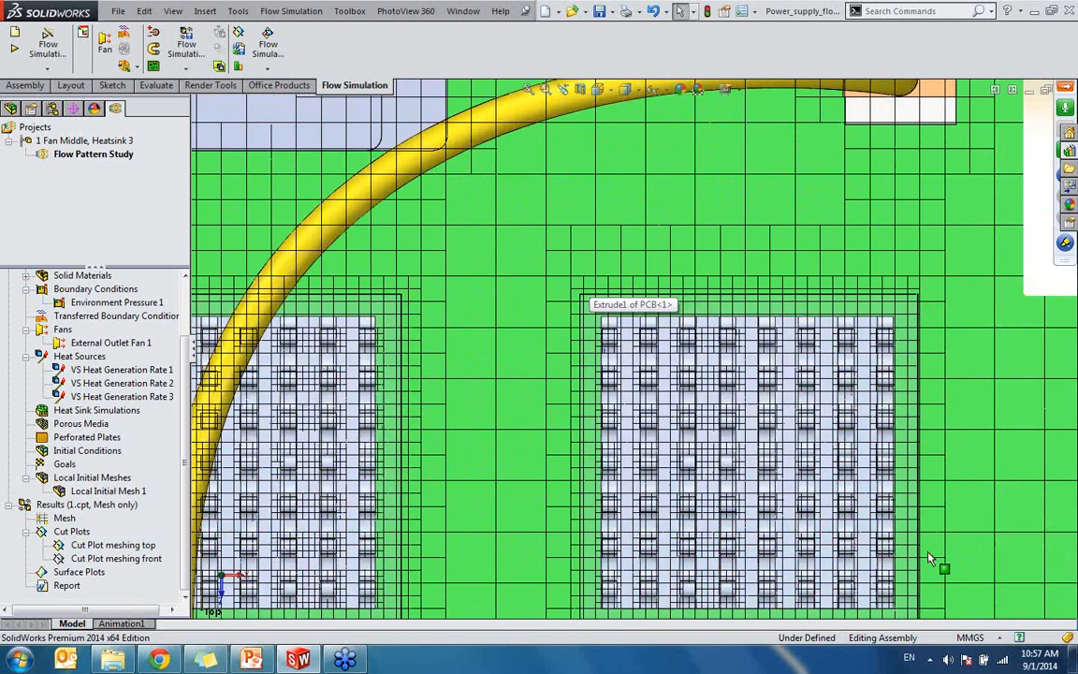
scroll(929, 558, up, 3)
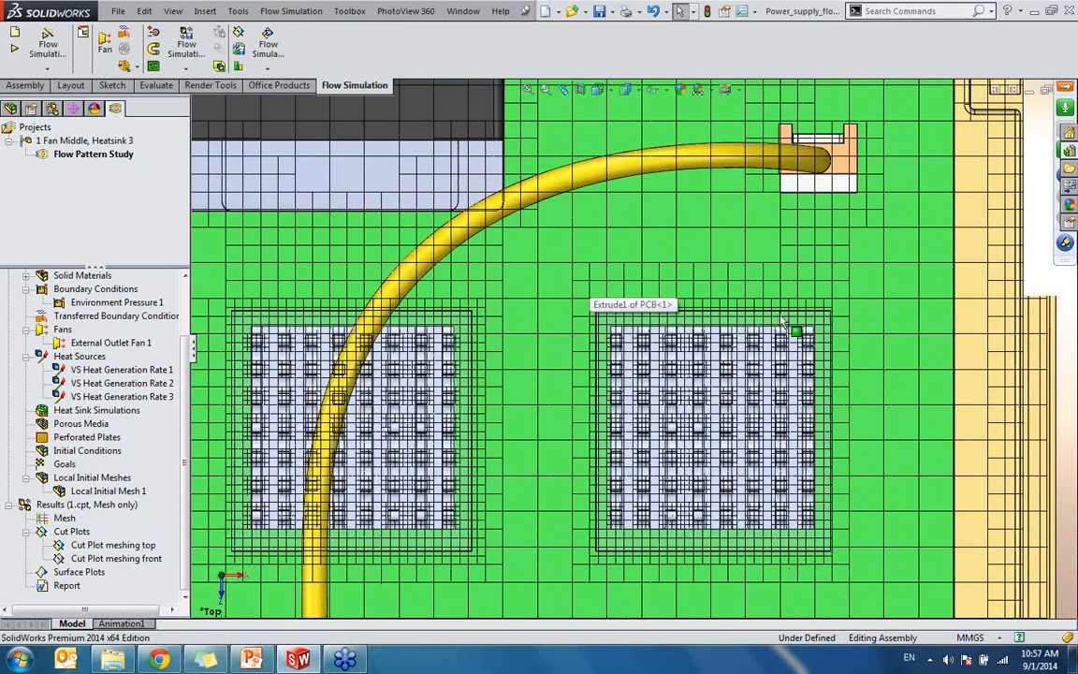
scroll(782, 323, down, 2)
scroll(692, 339, down, 2)
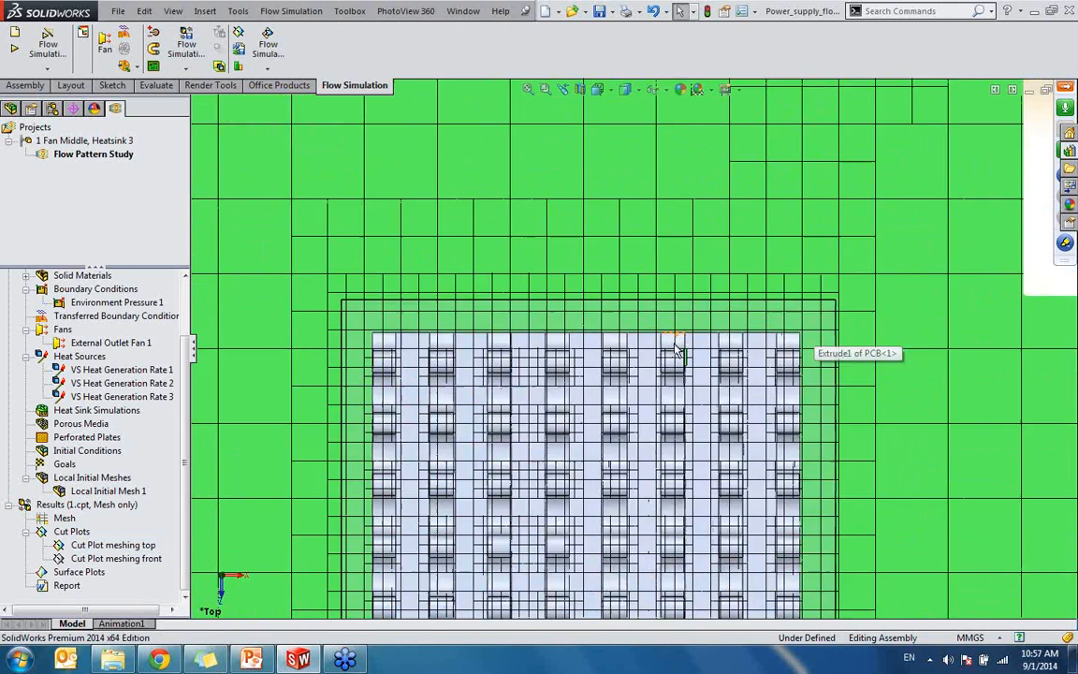
scroll(678, 352, down, 2)
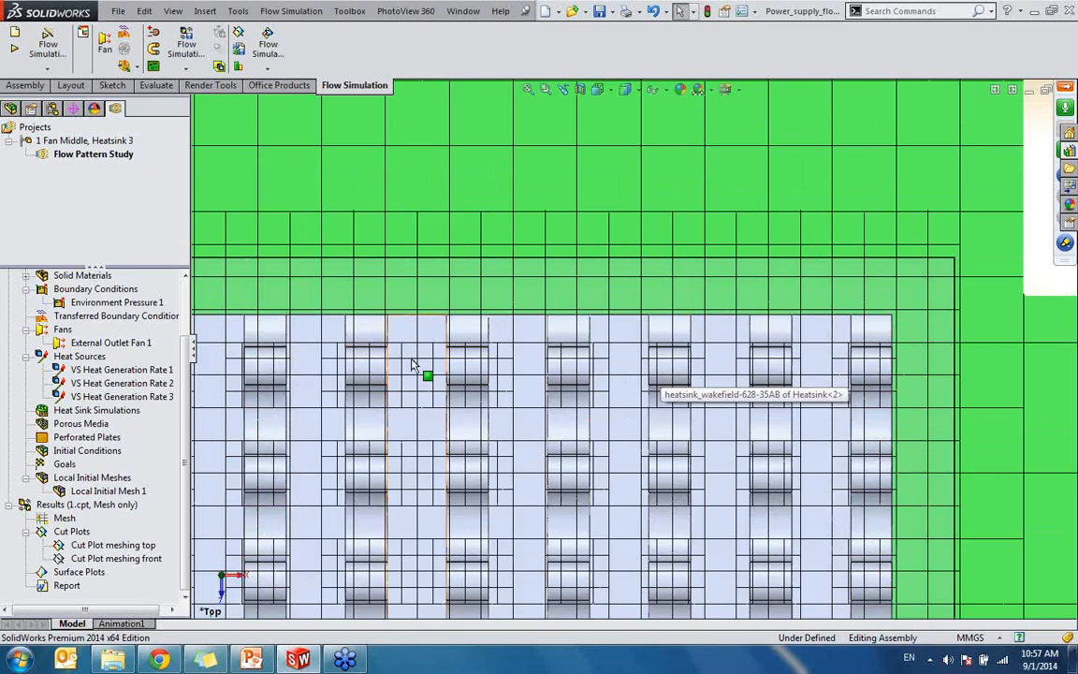
scroll(469, 422, up, 4)
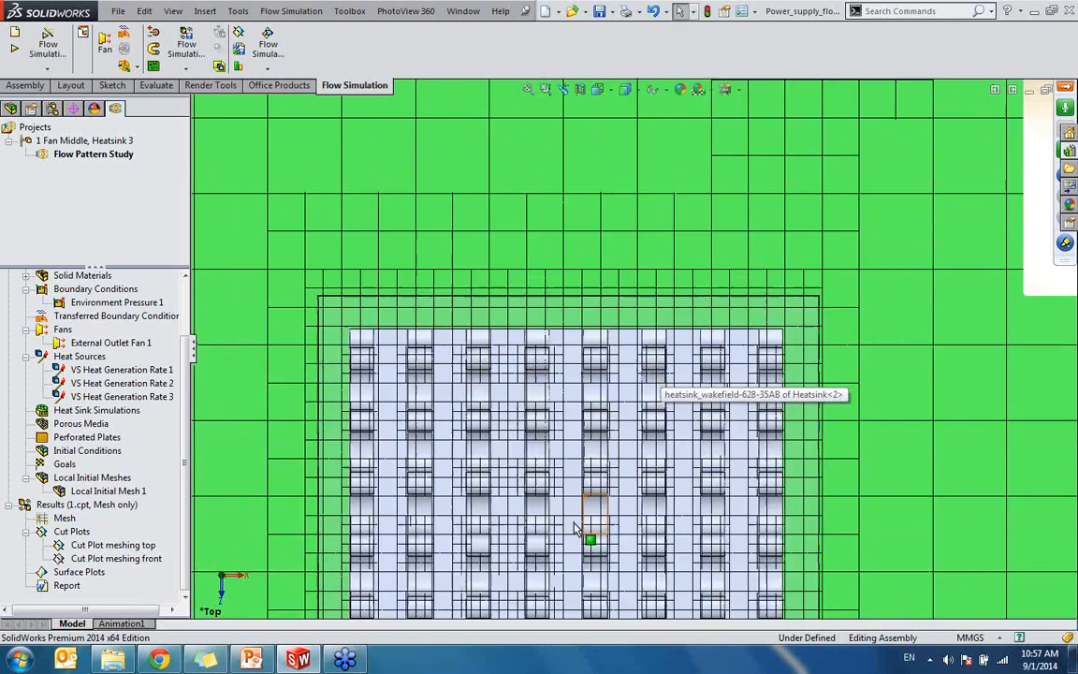
scroll(575, 526, up, 4)
scroll(368, 397, down, 1)
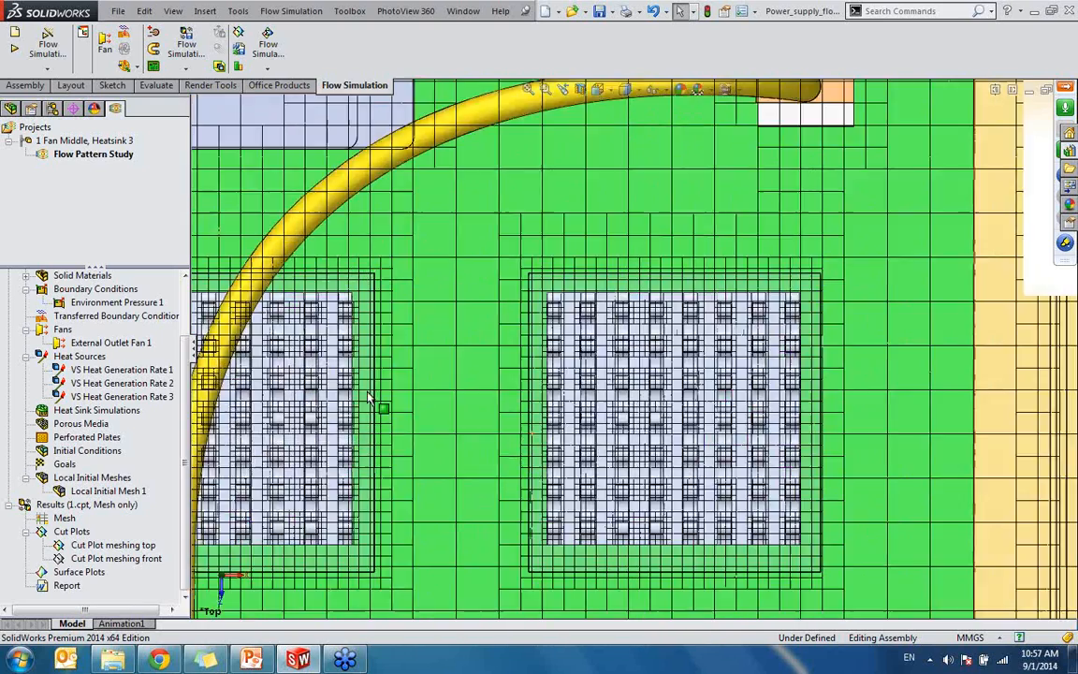
scroll(368, 398, up, 3)
scroll(384, 318, down, 2)
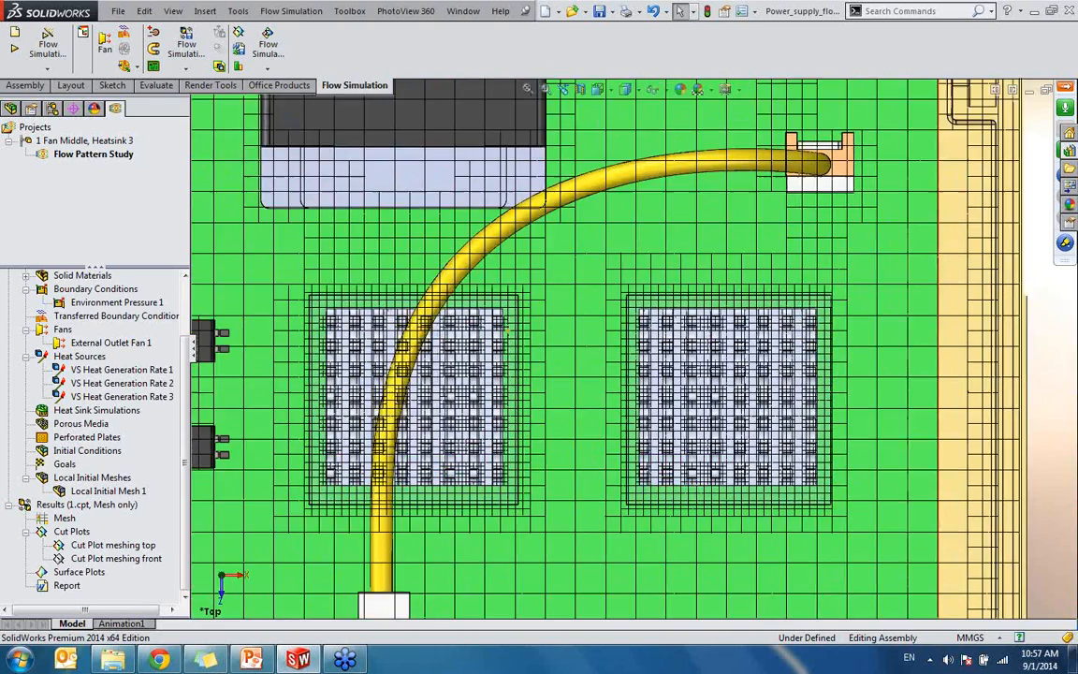
- Circle the mesh regions around both heatsinks with the annotation pen, and erase the marks
click(1068, 241)
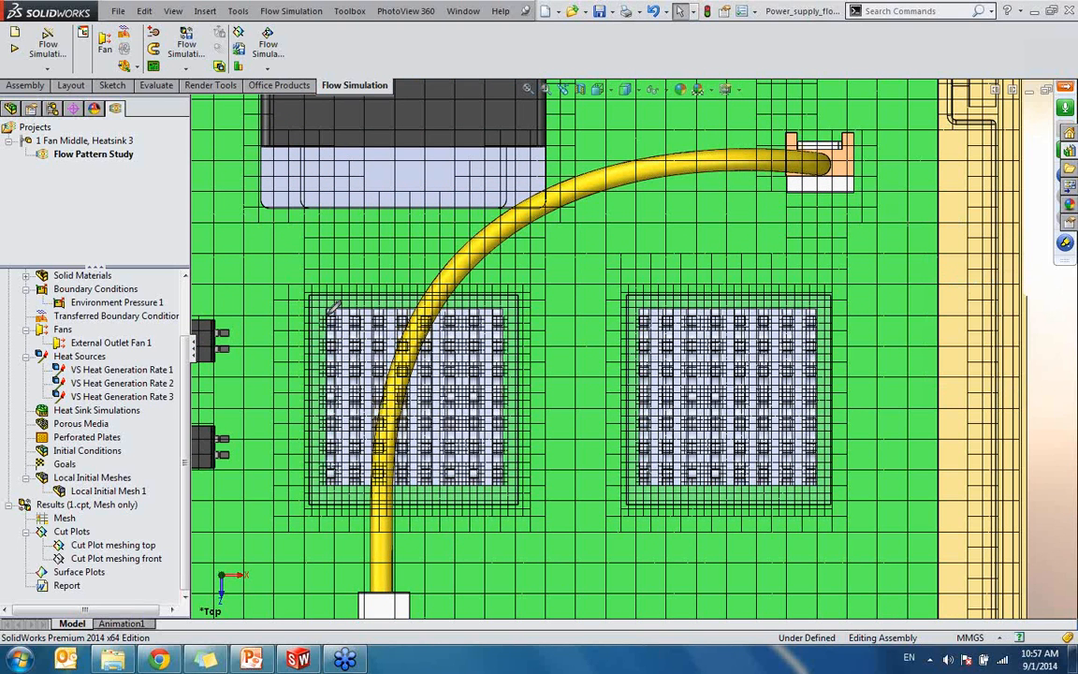
mouse_move(308, 279)
mouse_down()
mouse_move(526, 342)
mouse_move(459, 573)
mouse_move(242, 323)
mouse_move(343, 267)
mouse_up()
mouse_move(622, 264)
mouse_down()
mouse_move(805, 254)
mouse_move(854, 402)
mouse_move(721, 531)
mouse_move(589, 417)
mouse_move(620, 278)
mouse_up()
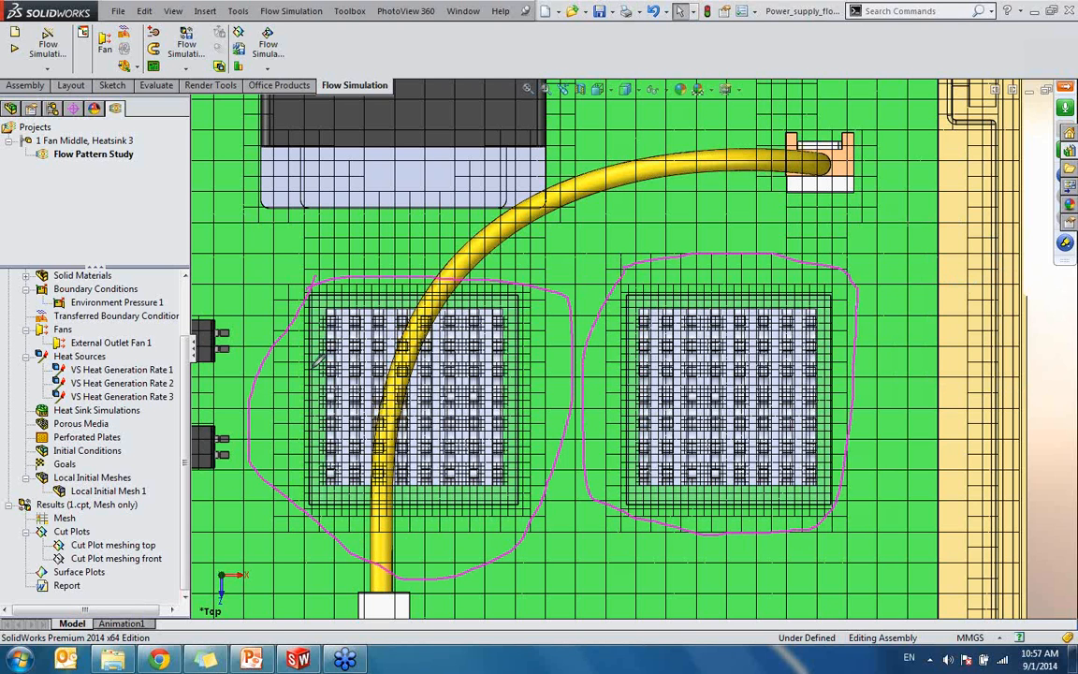
click(1066, 244)
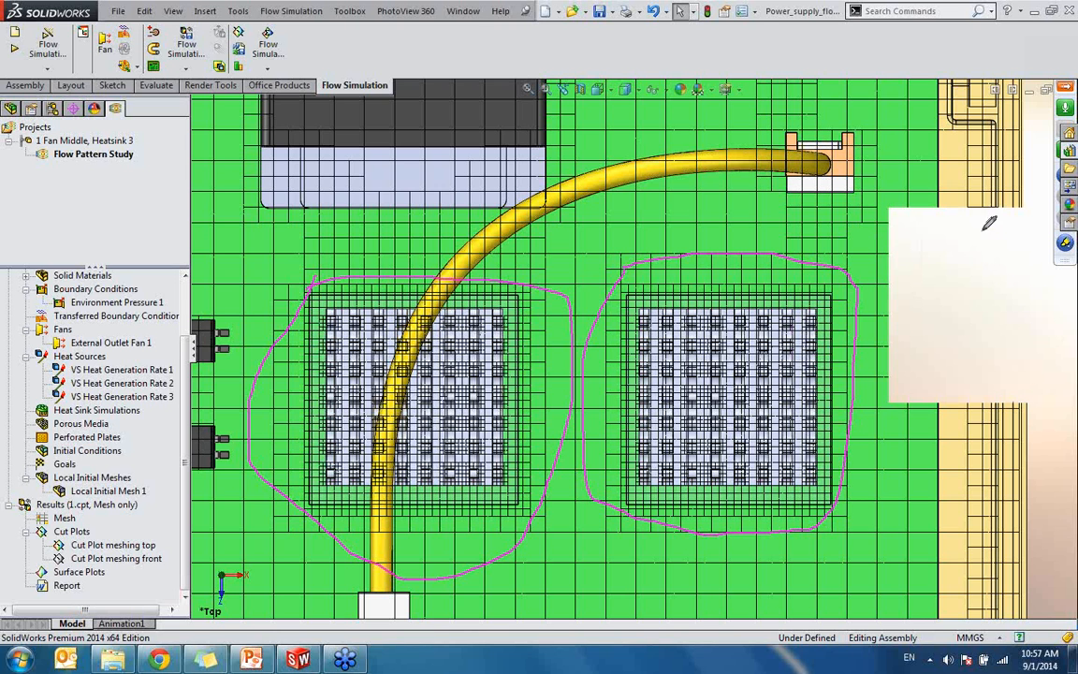
click(976, 341)
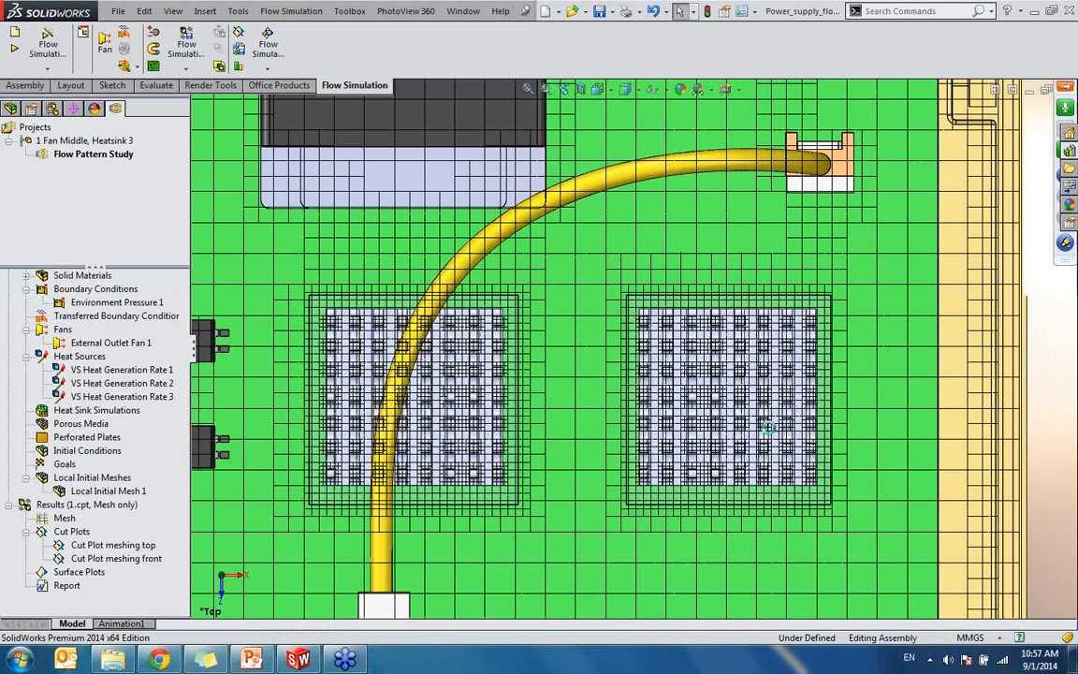
- Switch to the PowerPoint presentation and show the Local Initial Mesh slide
middle_drag(758, 412, 723, 449)
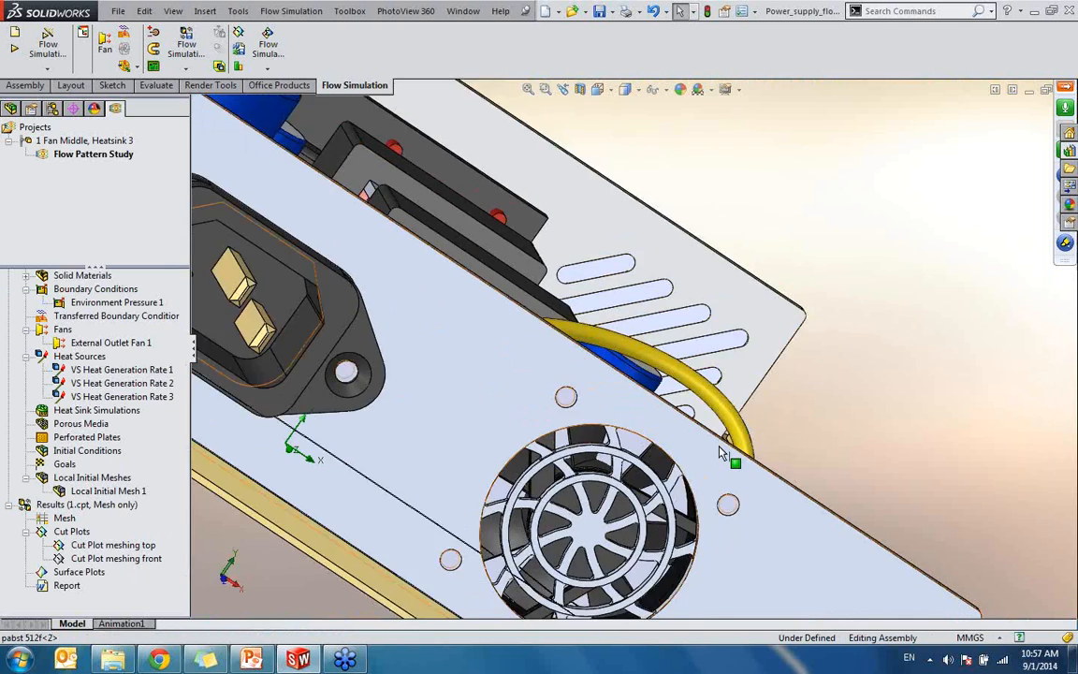
scroll(724, 449, down, 3)
key(alt+Tab)
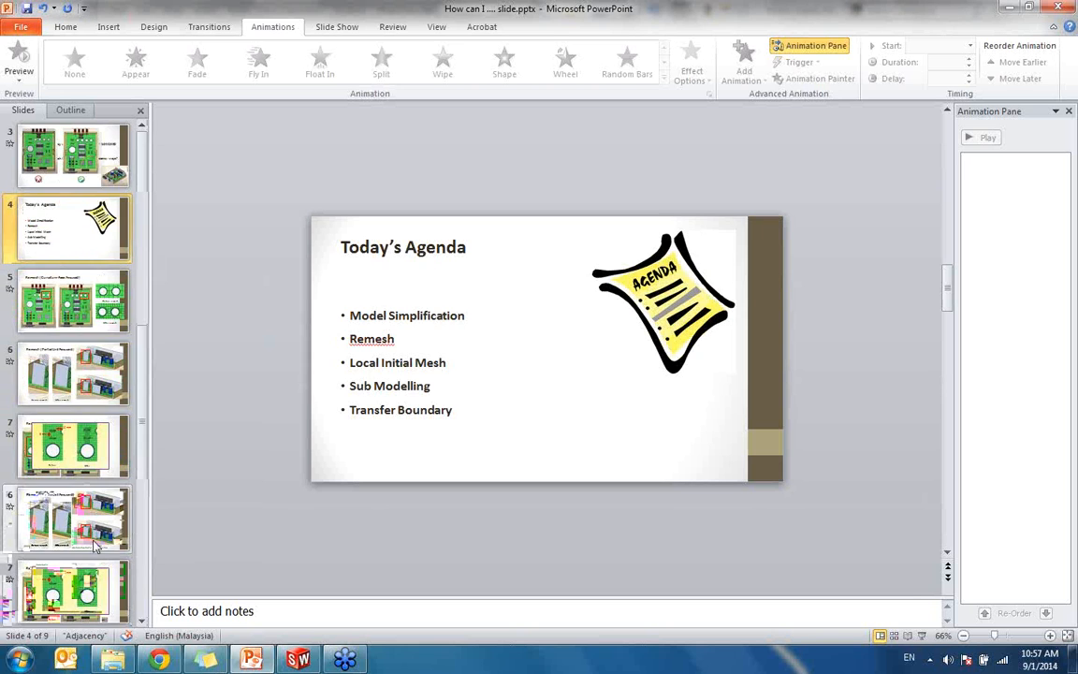
click(93, 533)
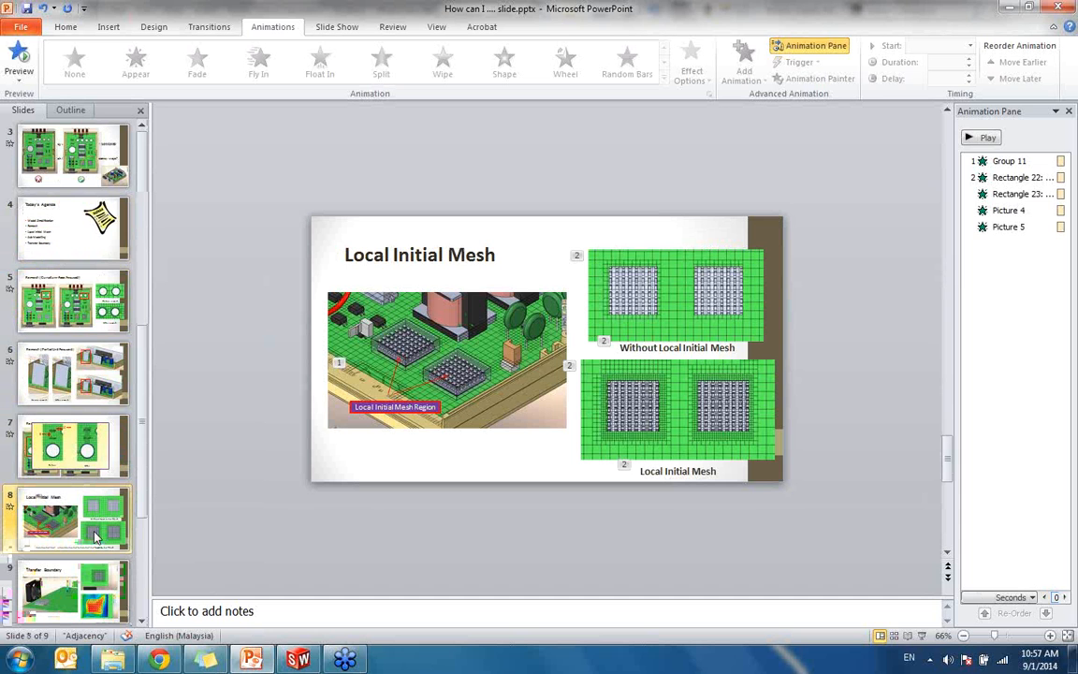
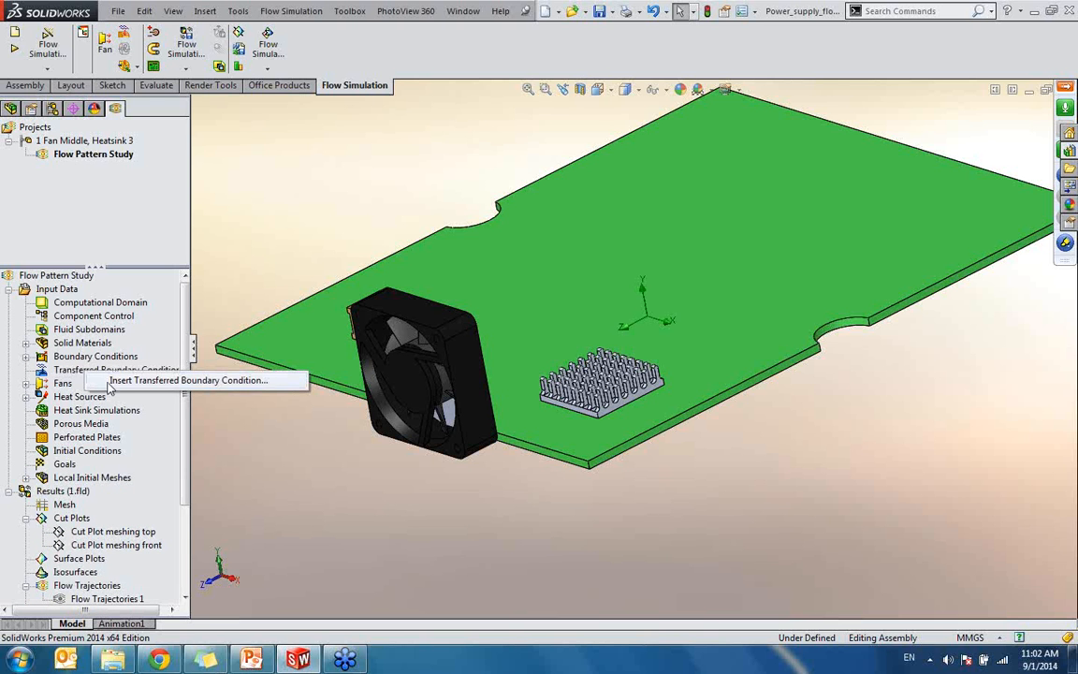
- Start a transferred boundary condition in the Flow Pattern Study and apply it to the X, Y and Z max and min domain boundaries
double_click(109, 378)
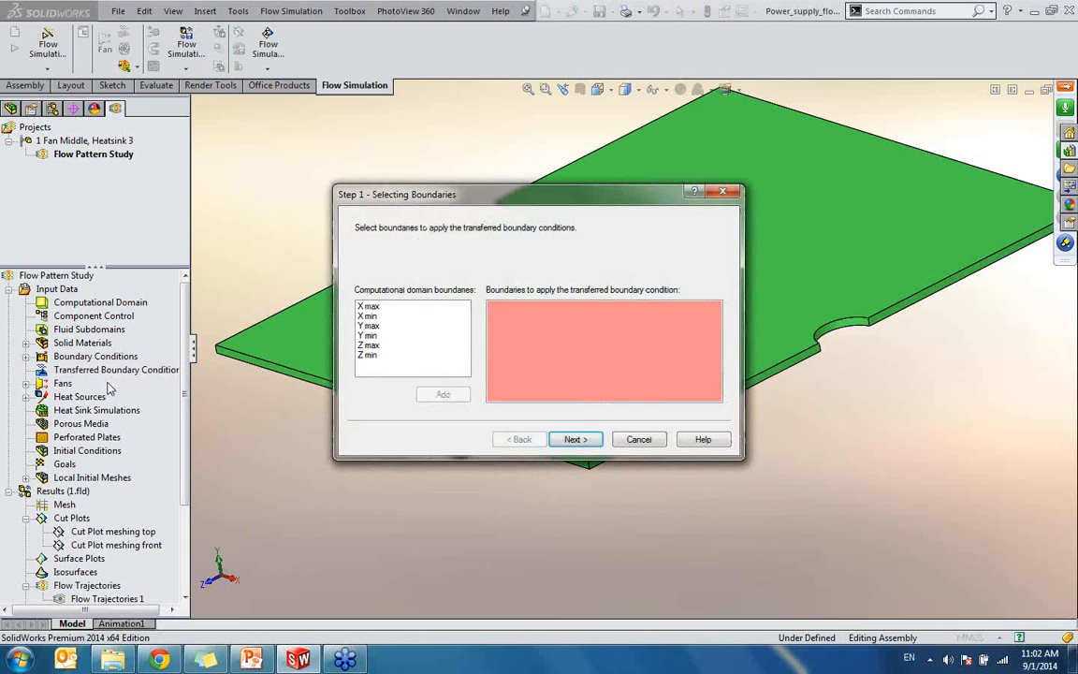
click(369, 307)
click(369, 317)
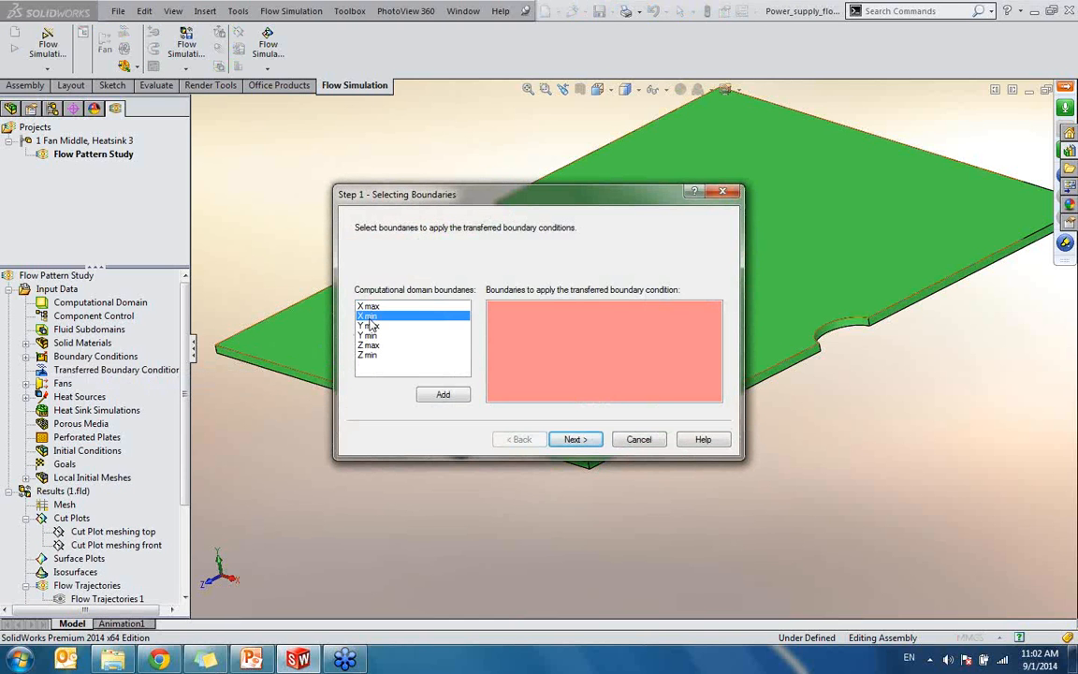
click(402, 307)
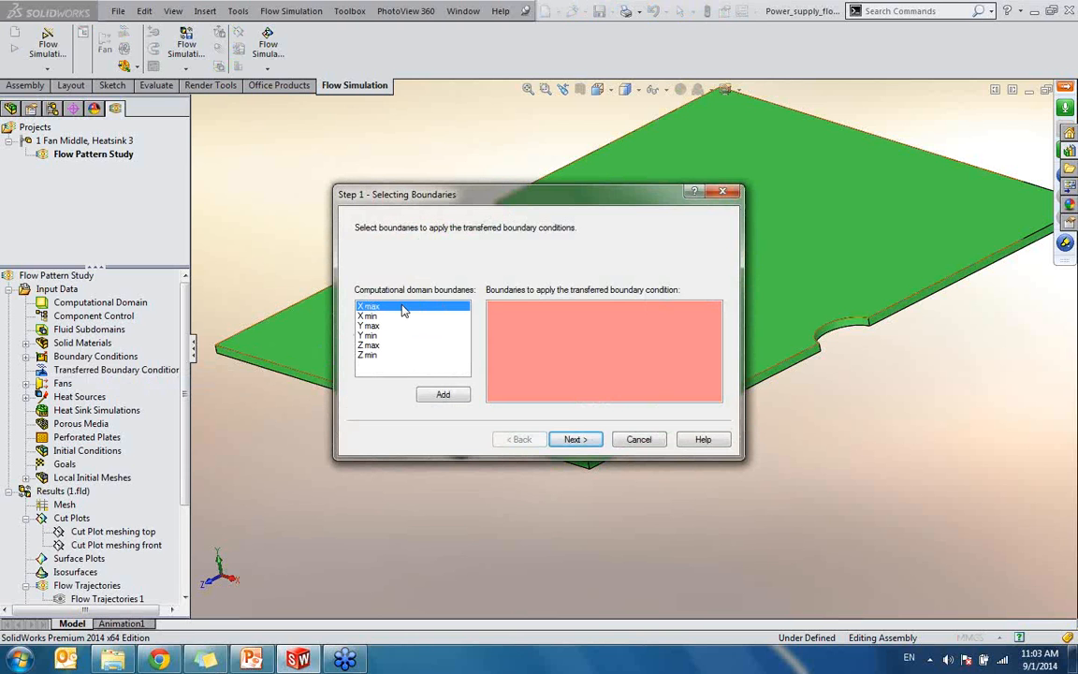
click(442, 396)
click(442, 394)
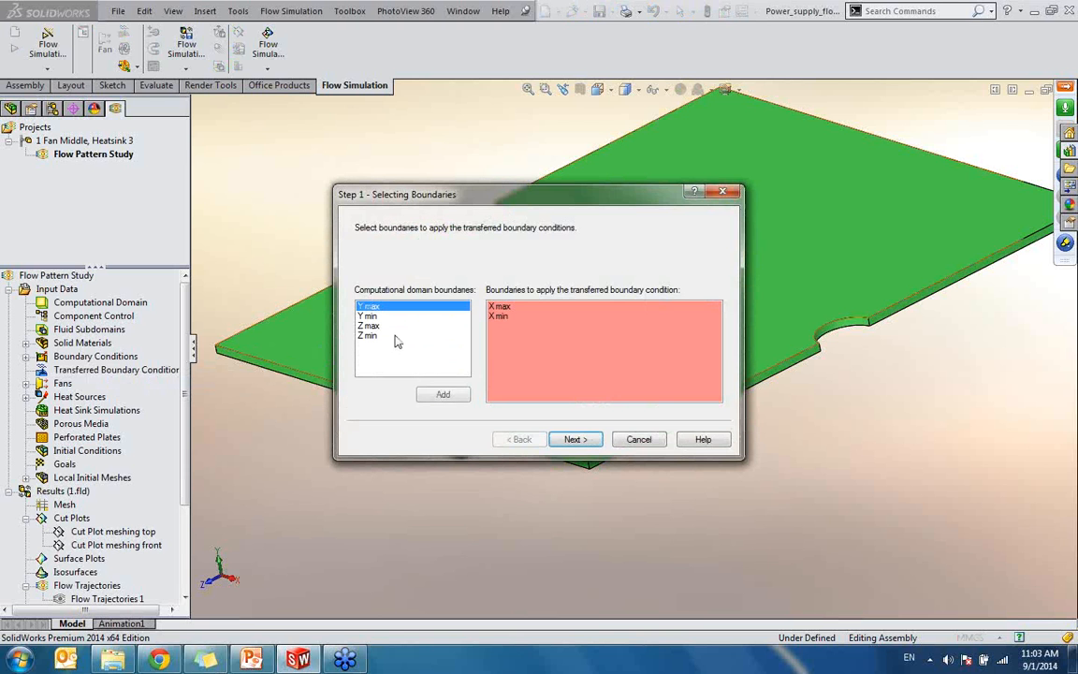
click(442, 394)
click(442, 394)
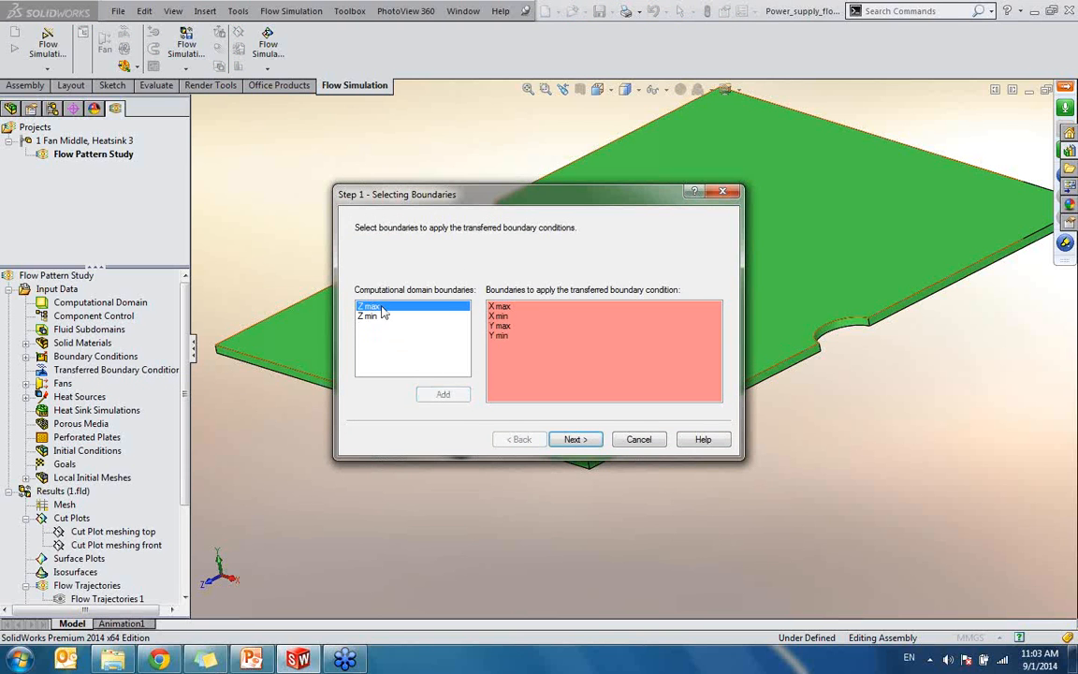
click(442, 395)
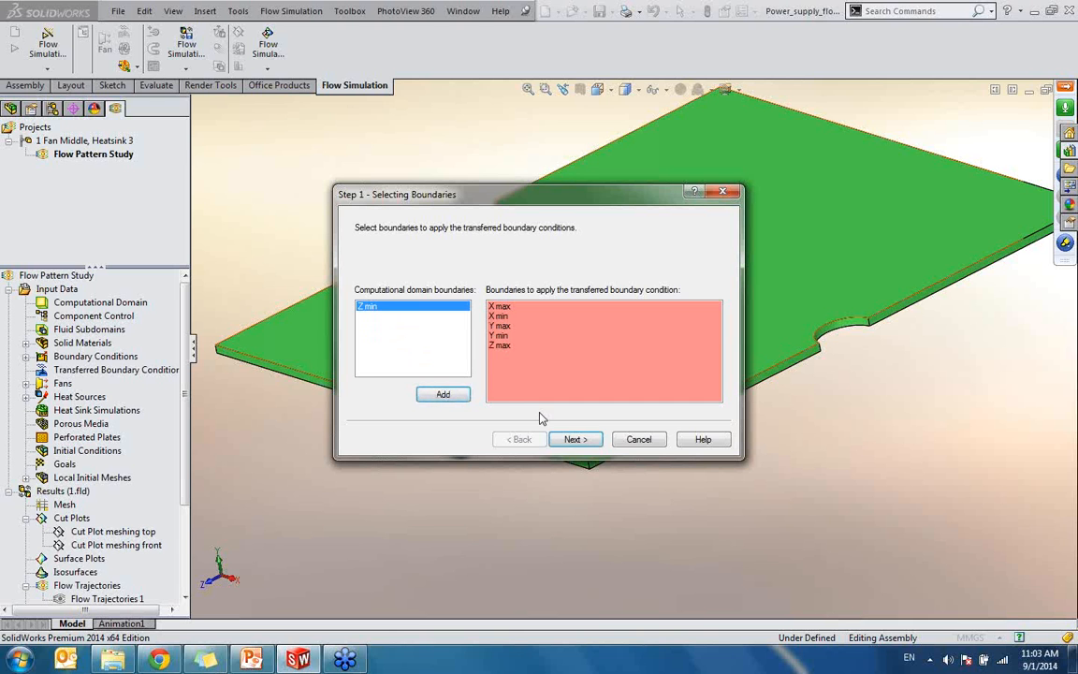
click(431, 396)
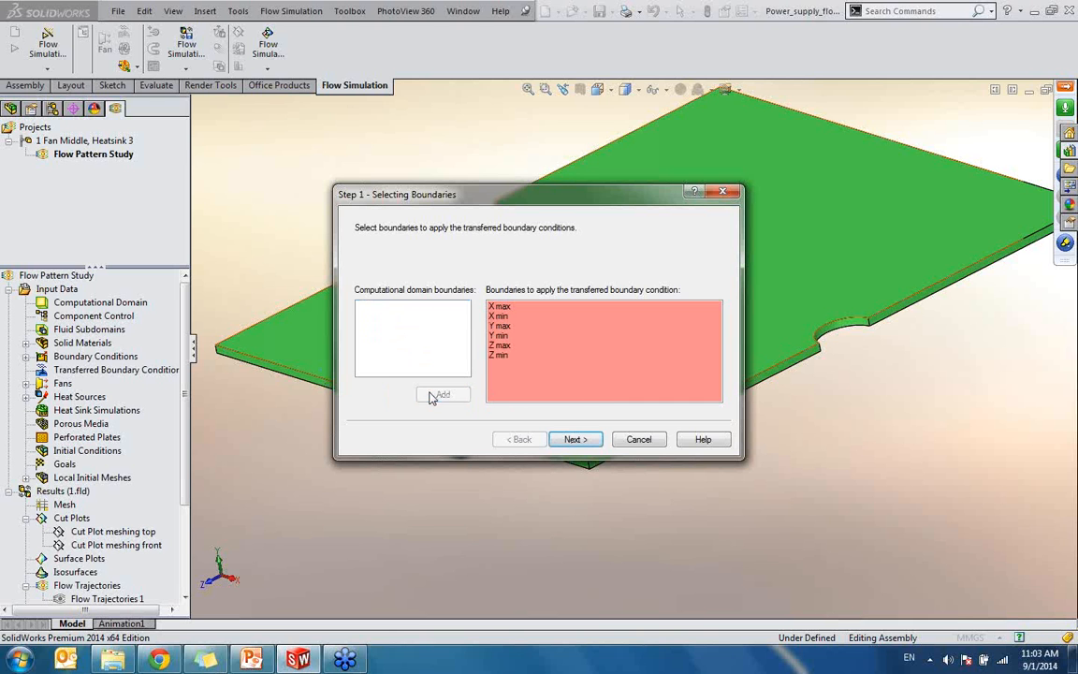
click(575, 440)
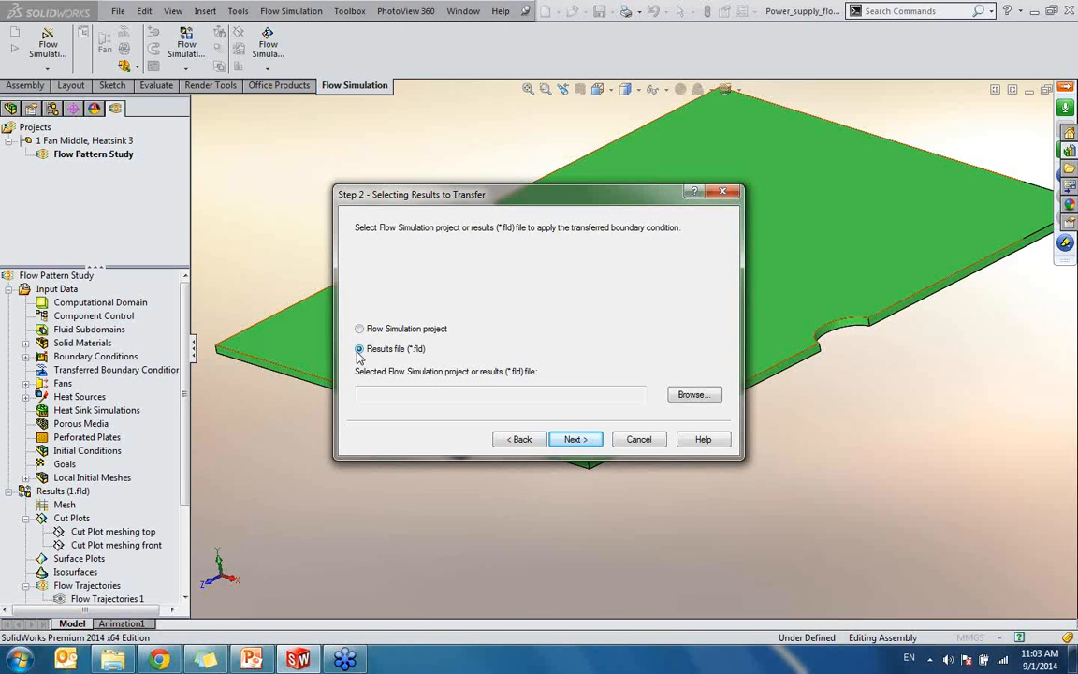
- Choose 1.fld from the "6th (Final result flow overall)" folder as the results file to transfer, and cancel the transferred boundary condition
click(694, 395)
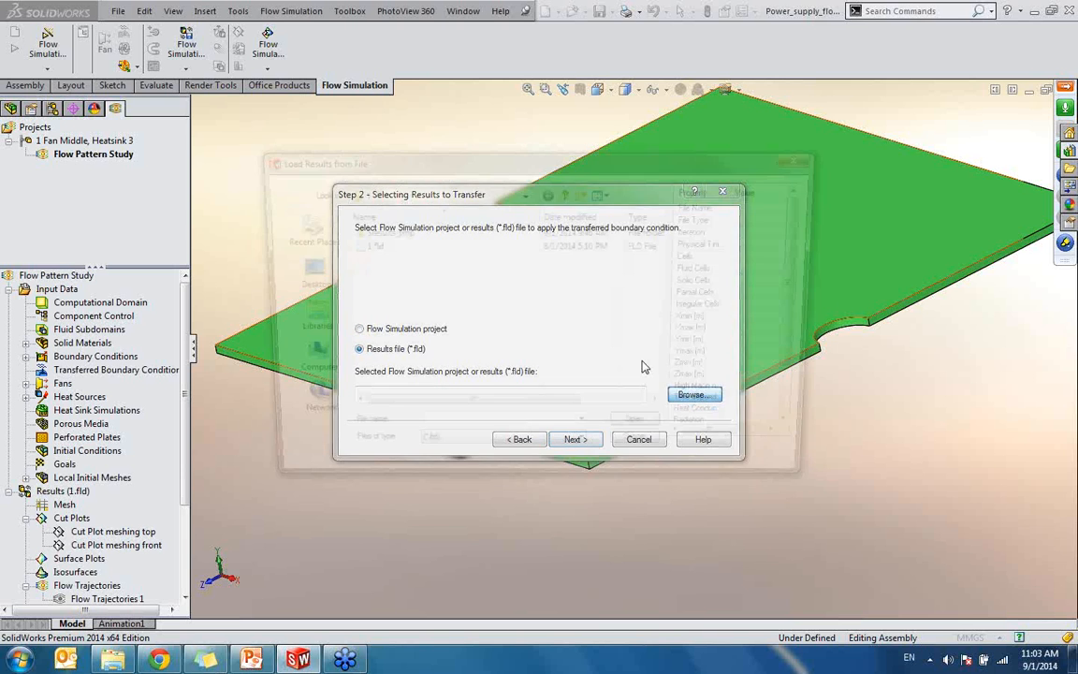
click(565, 194)
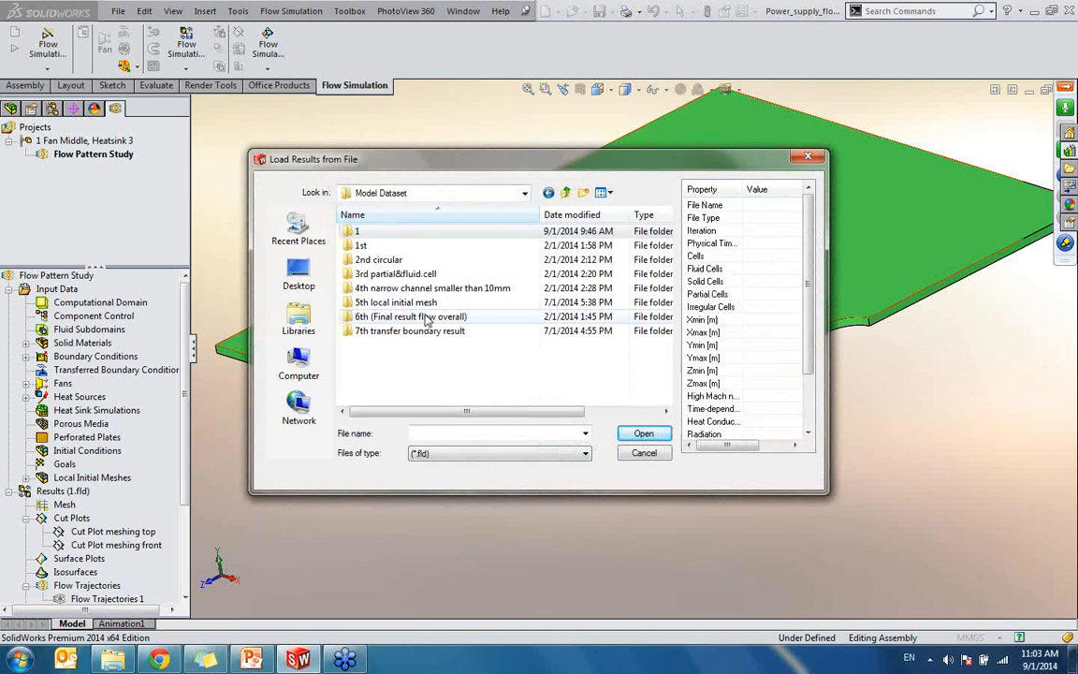
double_click(426, 318)
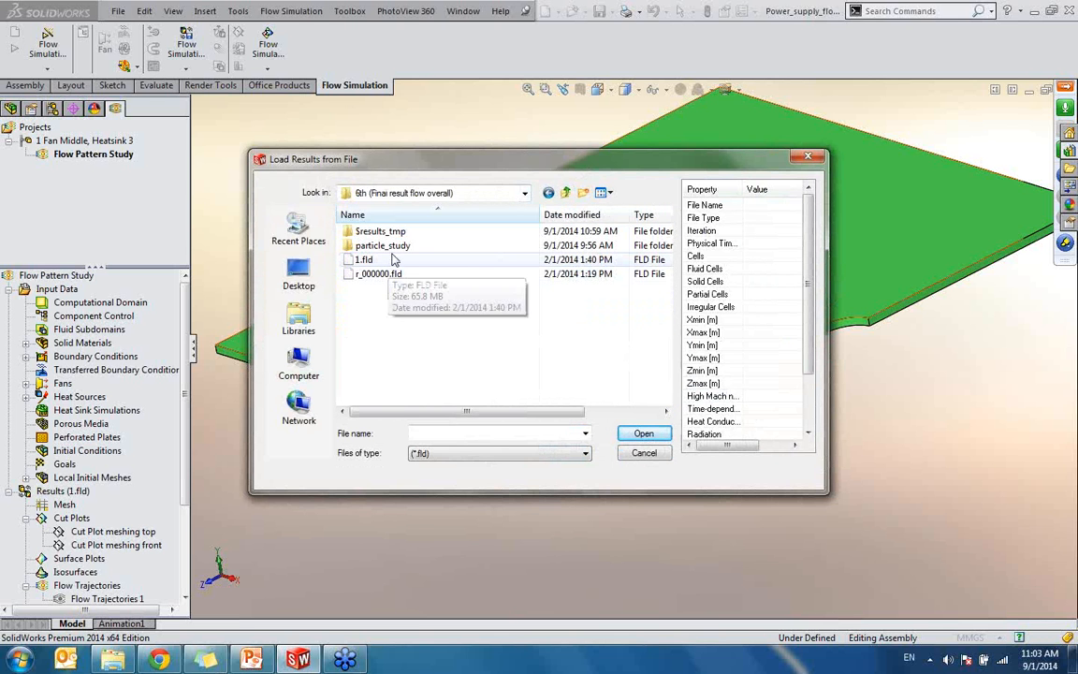
double_click(365, 260)
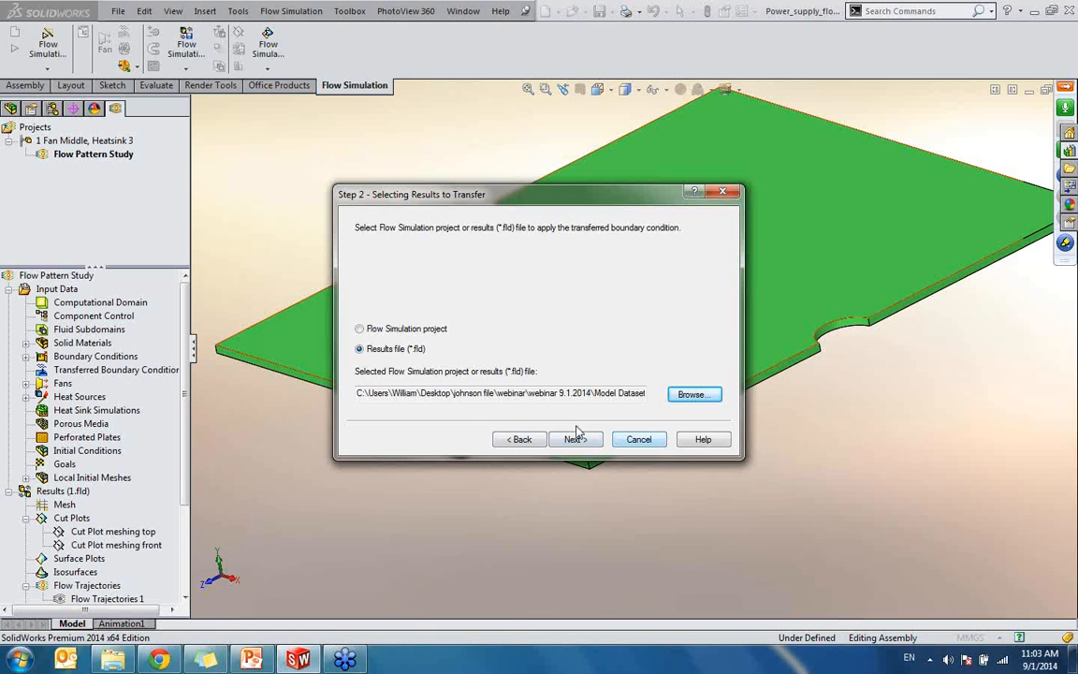
click(618, 440)
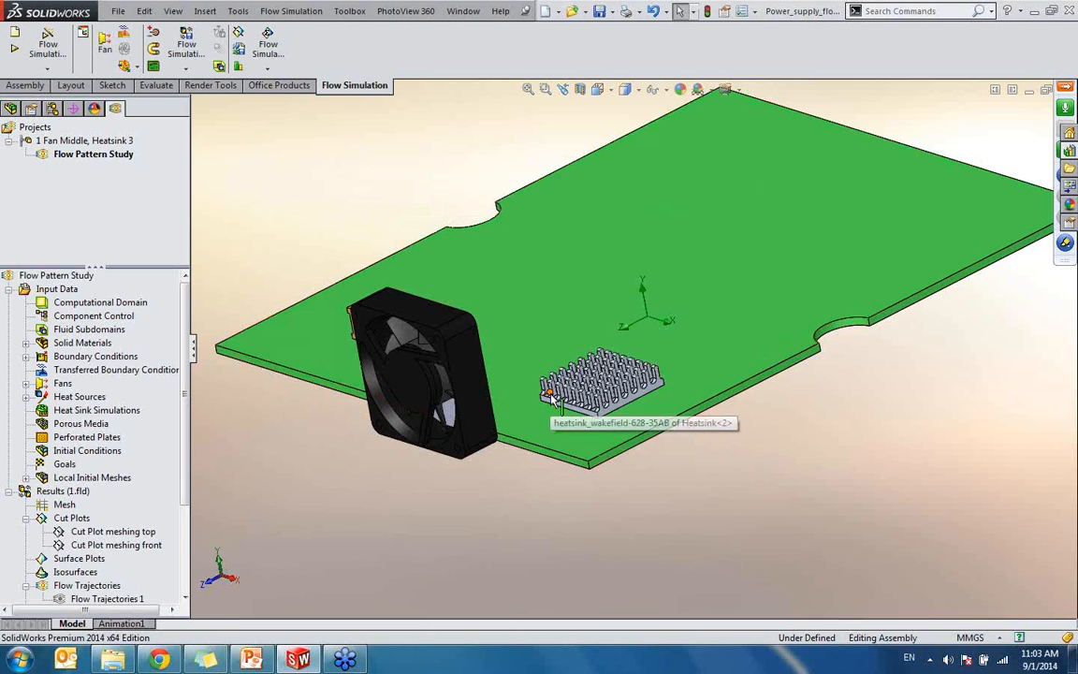
- Show the computational domain and pull its X min face in to about 0.018 m and its X max face towards the heatsink
middle_drag(559, 395, 577, 386)
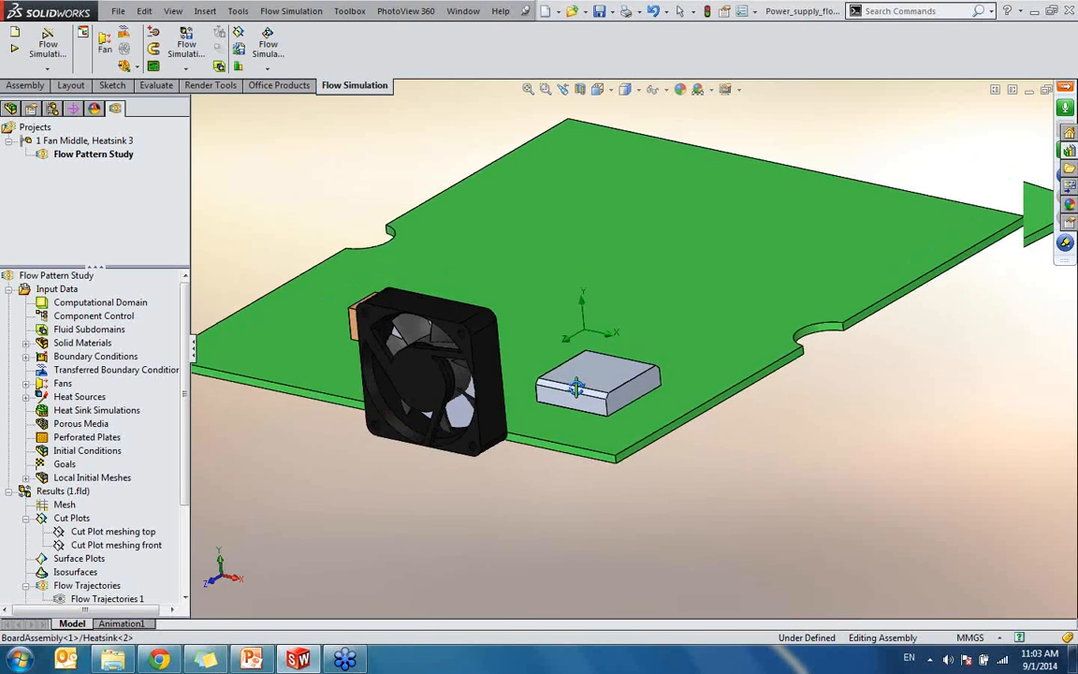
click(127, 305)
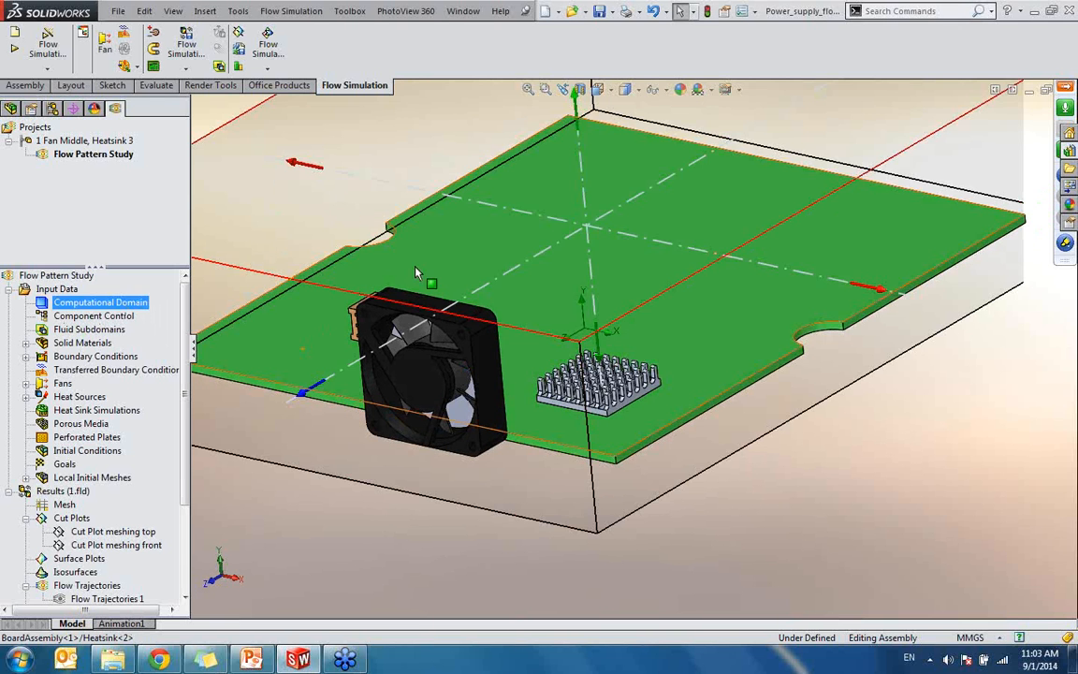
middle_drag(416, 271, 467, 234)
scroll(535, 209, up, 2)
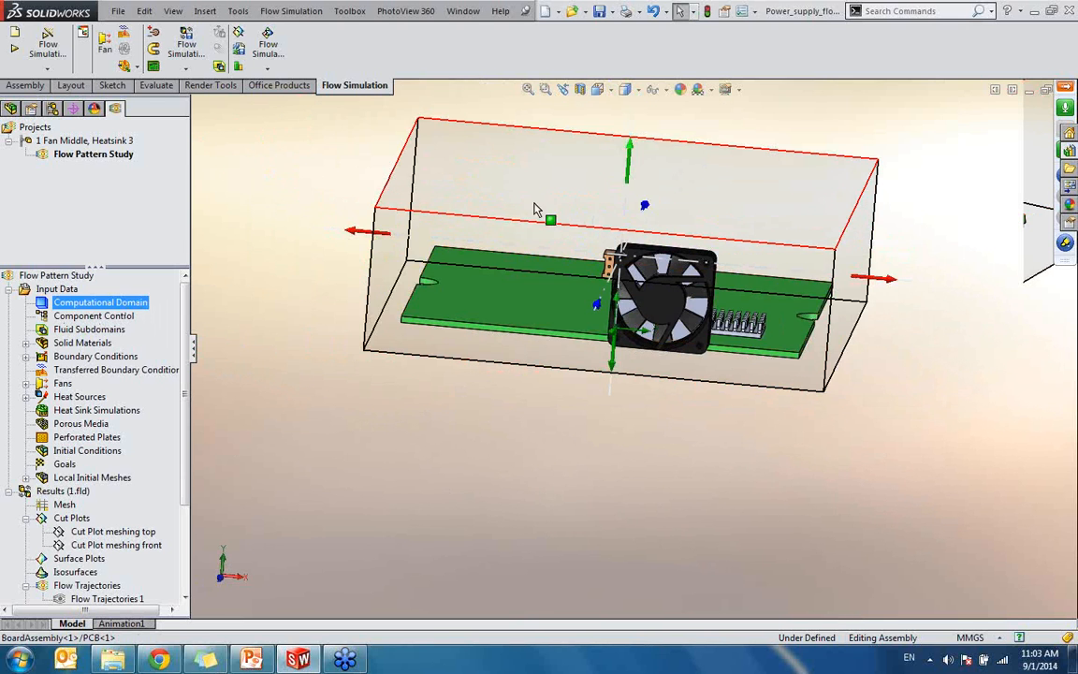
scroll(535, 208, up, 1)
drag(396, 255, 635, 284)
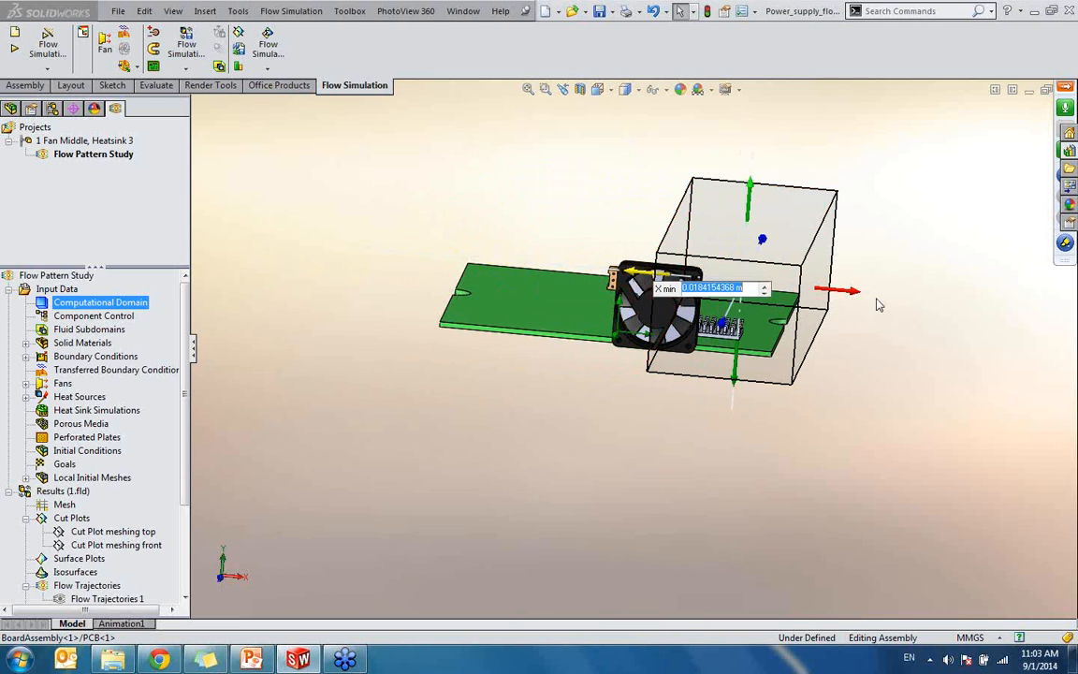
drag(857, 297, 739, 281)
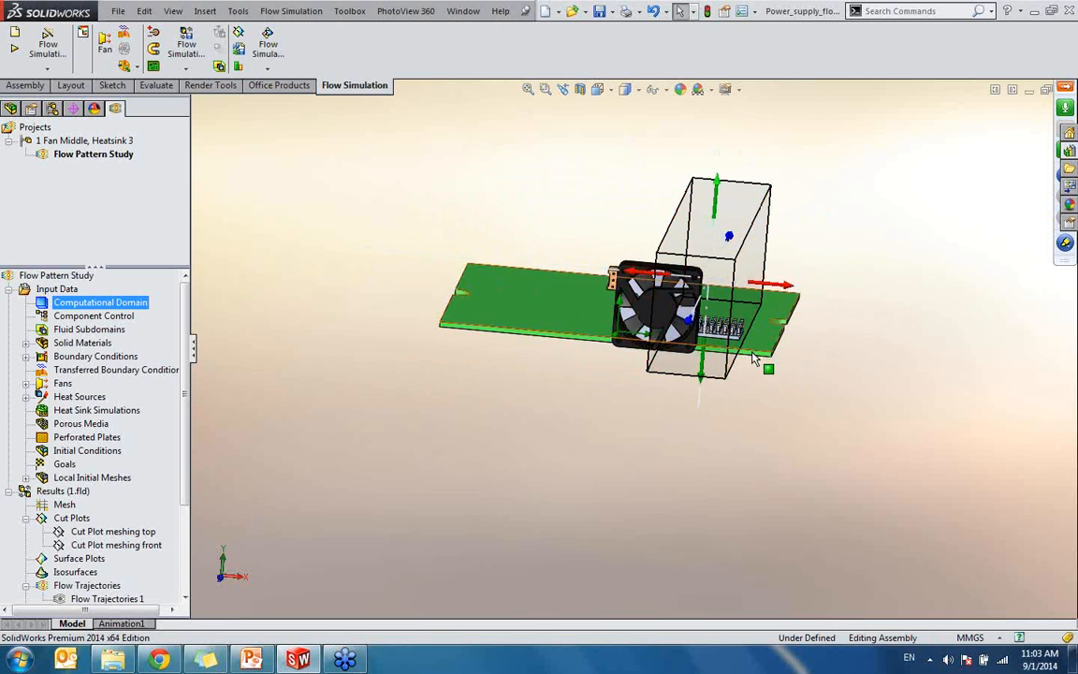
- Tighten the computational domain around the heatsink with X min about 0.029 m, Z max pulled back past the fan, and Z min about 0.043 m
middle_drag(677, 316, 626, 263)
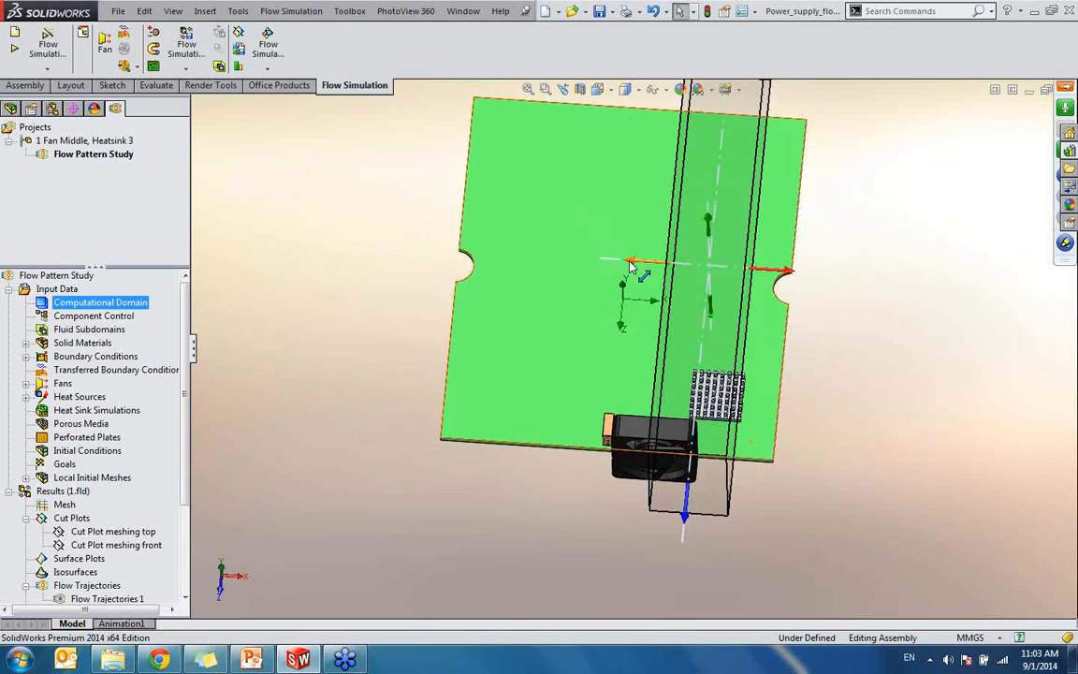
drag(631, 267, 659, 266)
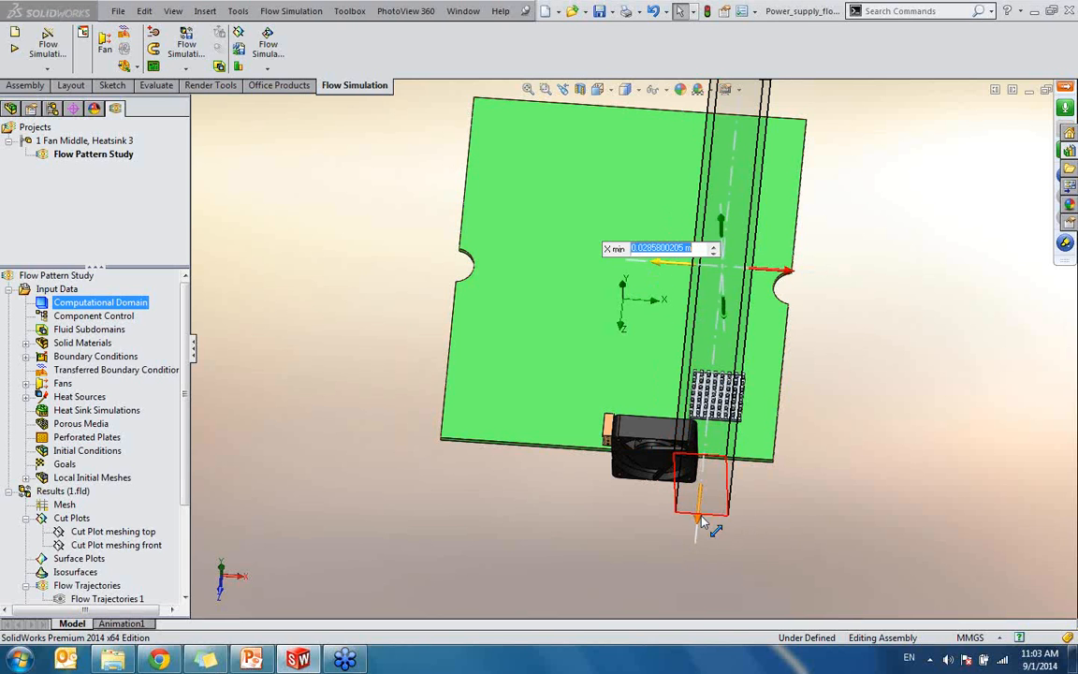
drag(702, 520, 727, 436)
click(840, 219)
scroll(757, 195, up, 1)
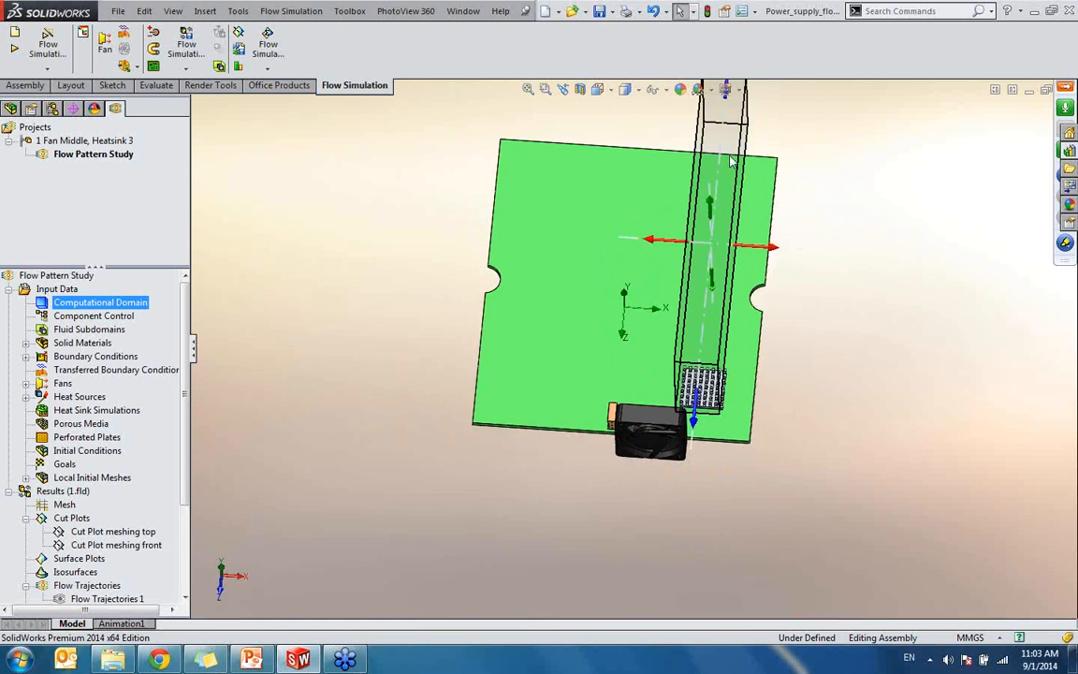
scroll(733, 162, up, 2)
drag(703, 165, 683, 342)
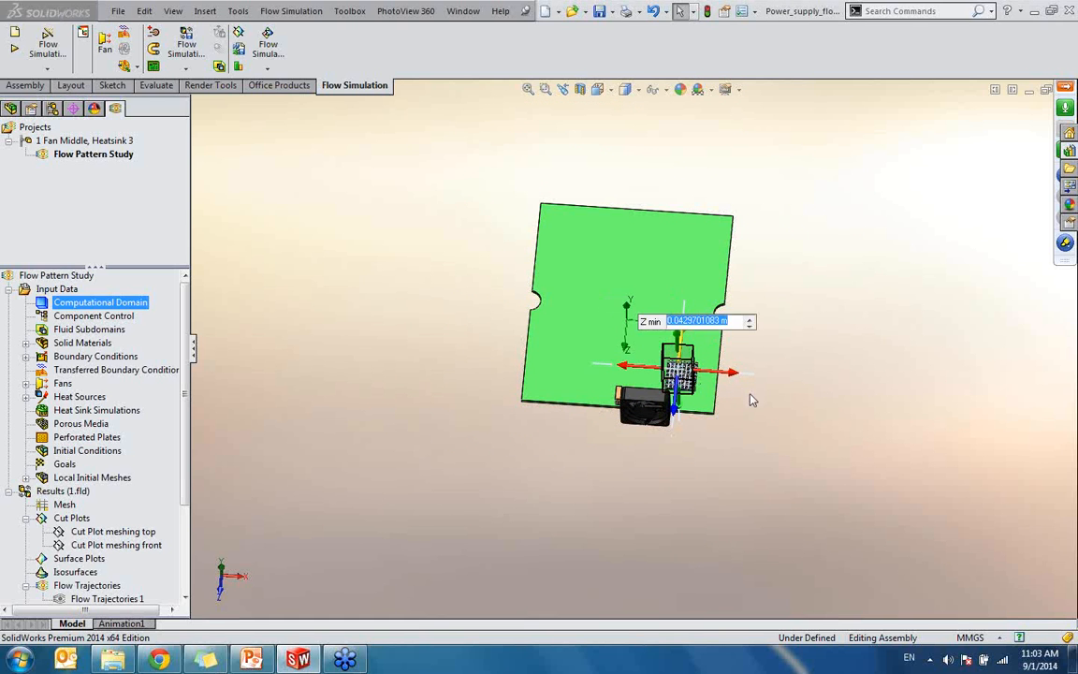
- Move the computational domain's Z min face outward, beyond the heatsink edge facing away from the fan
scroll(682, 342, down, 5)
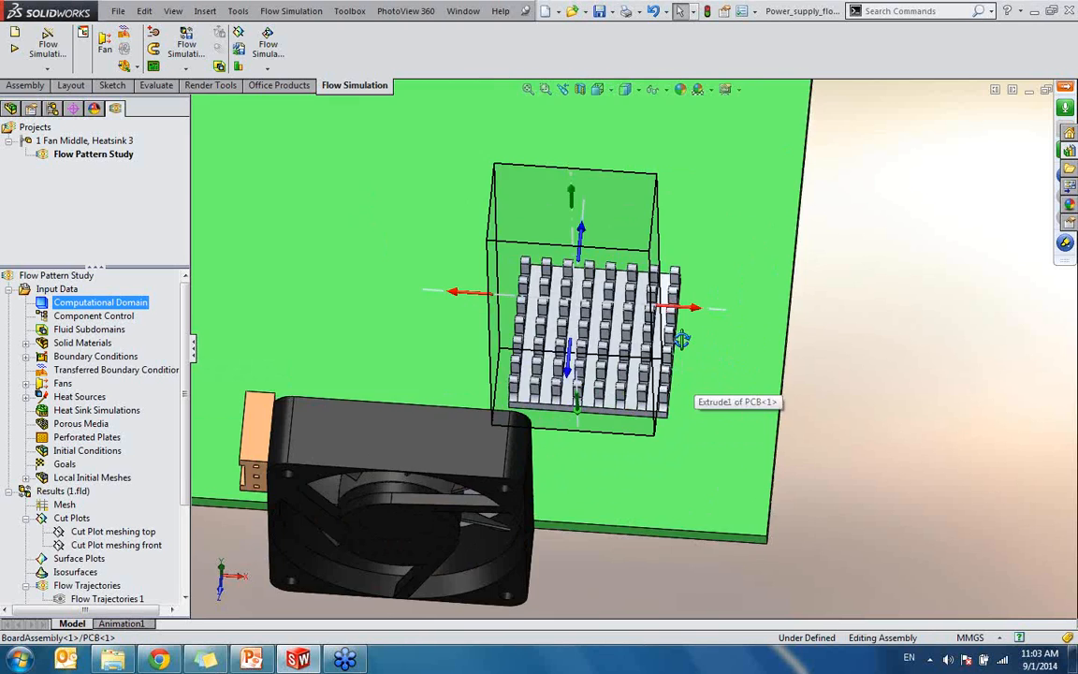
middle_drag(682, 342, 577, 212)
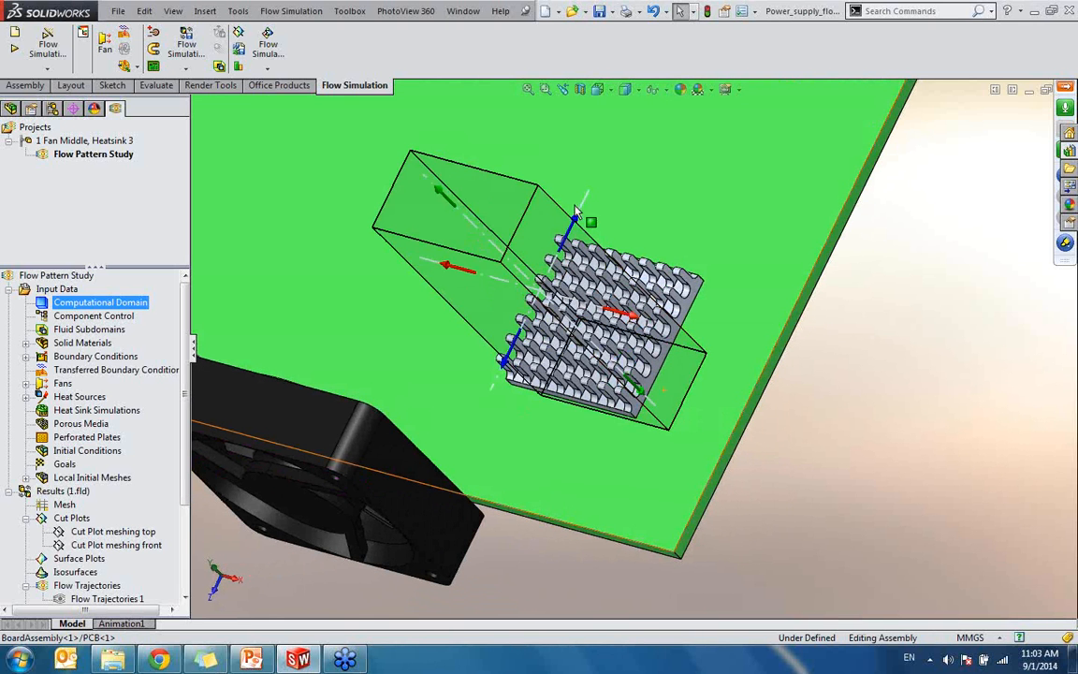
drag(580, 222, 634, 161)
middle_drag(704, 421, 825, 429)
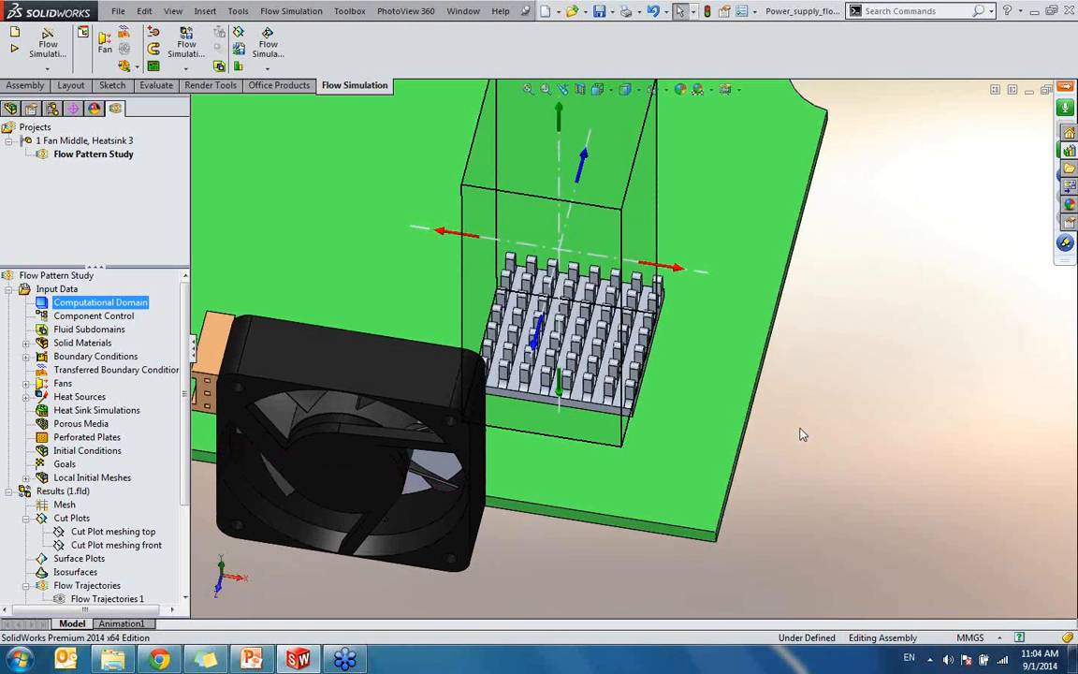
- In the front view, lower Y max to just above the heatsink, extend X max to about 0.053 m, and raise Y min to the board surface
key(ctrl+1)
drag(803, 217, 834, 353)
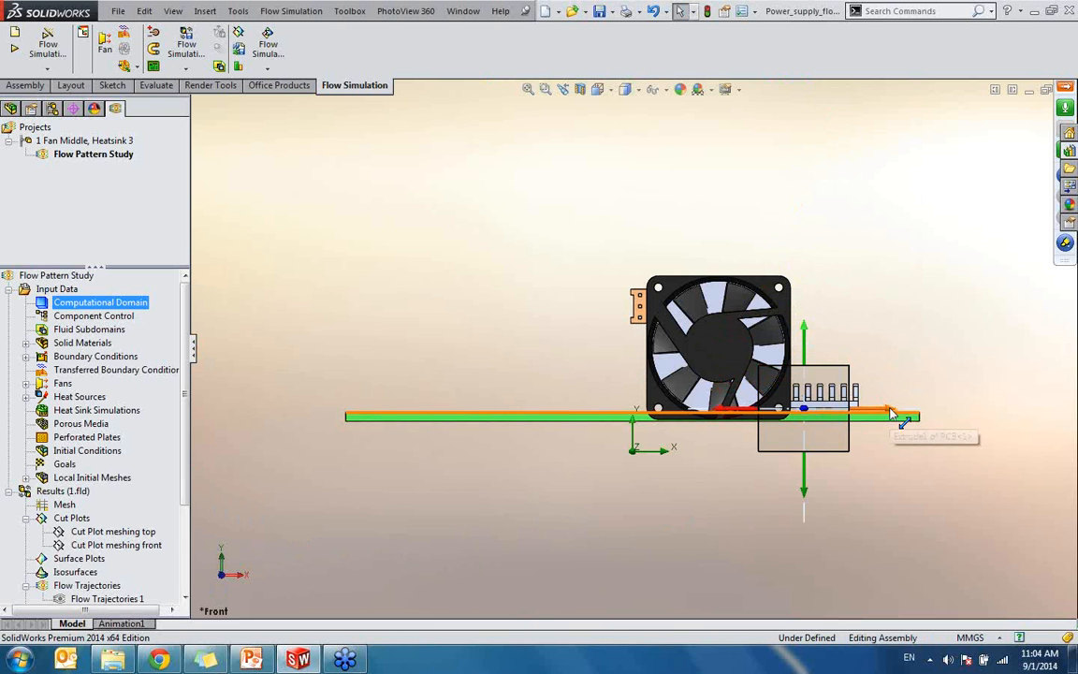
drag(894, 412, 909, 413)
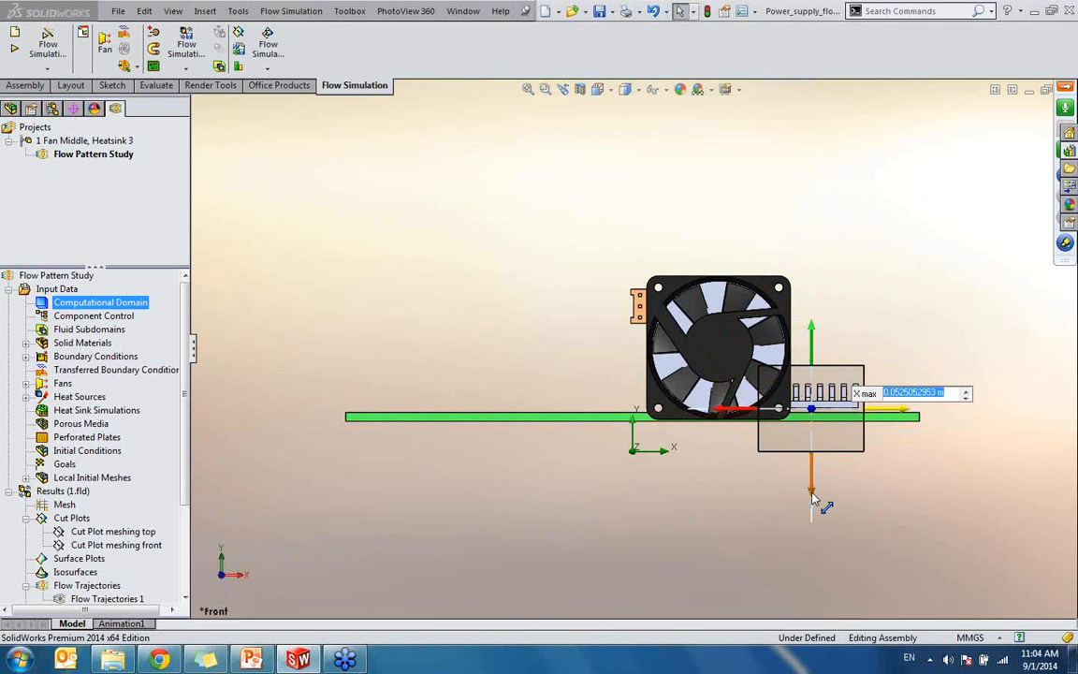
drag(813, 498, 824, 458)
click(693, 478)
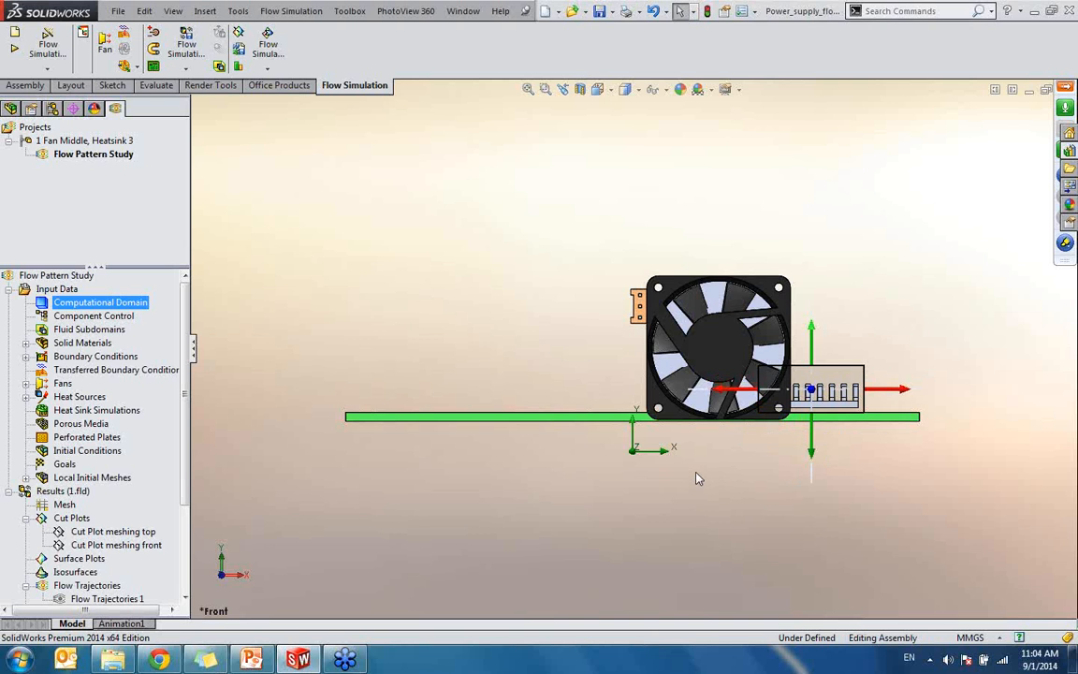
- In the left view, extend Z max to about 0.060 m to enclose the heatsink, check the reduced domain, and hide its outline
key(ctrl+3)
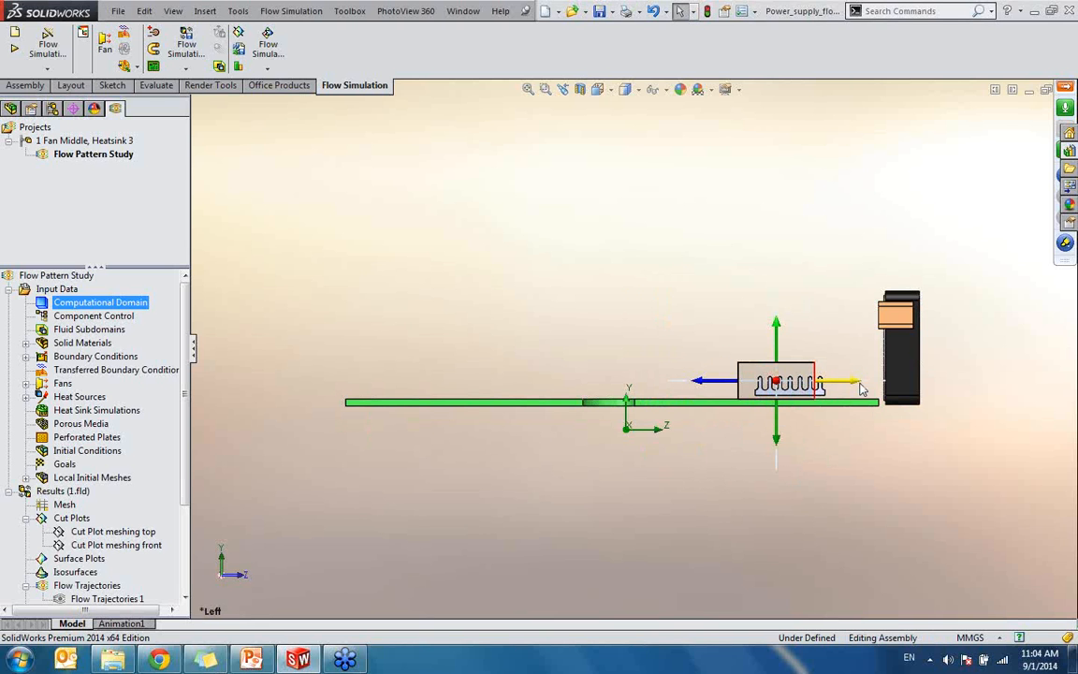
drag(862, 389, 882, 391)
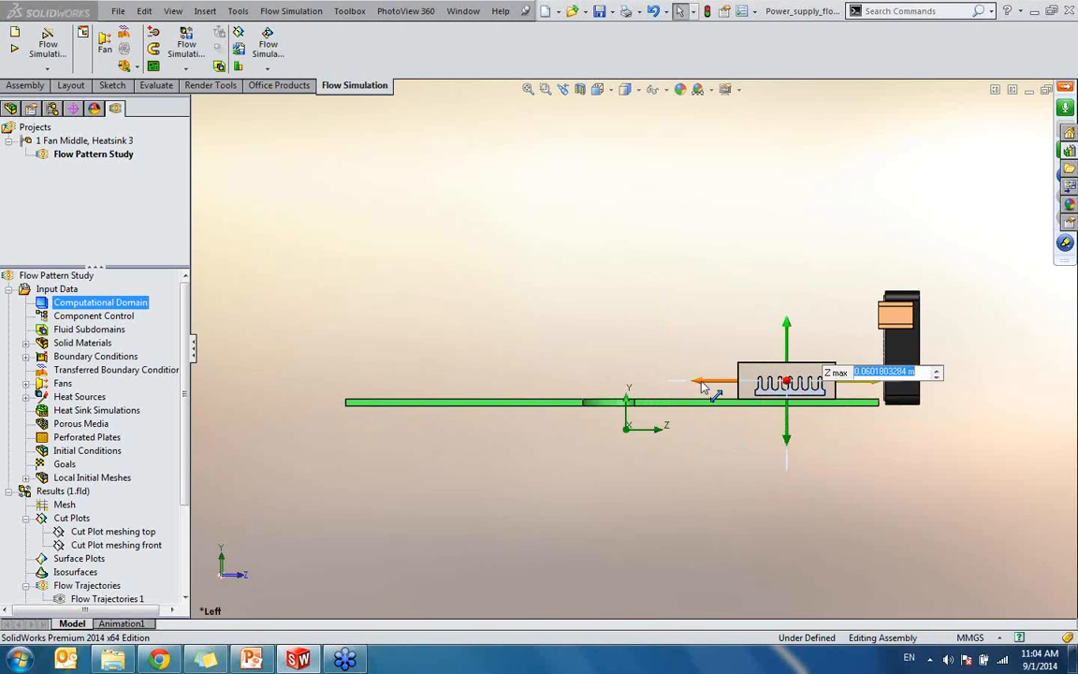
drag(710, 382, 709, 381)
click(737, 449)
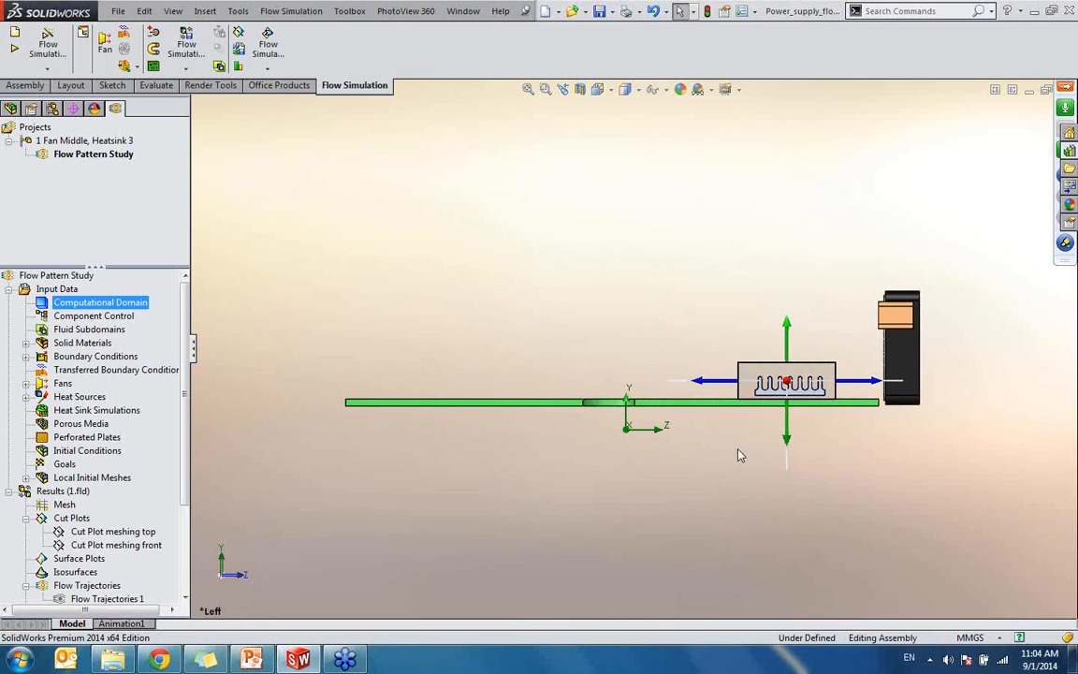
middle_drag(738, 449, 783, 518)
scroll(699, 373, down, 5)
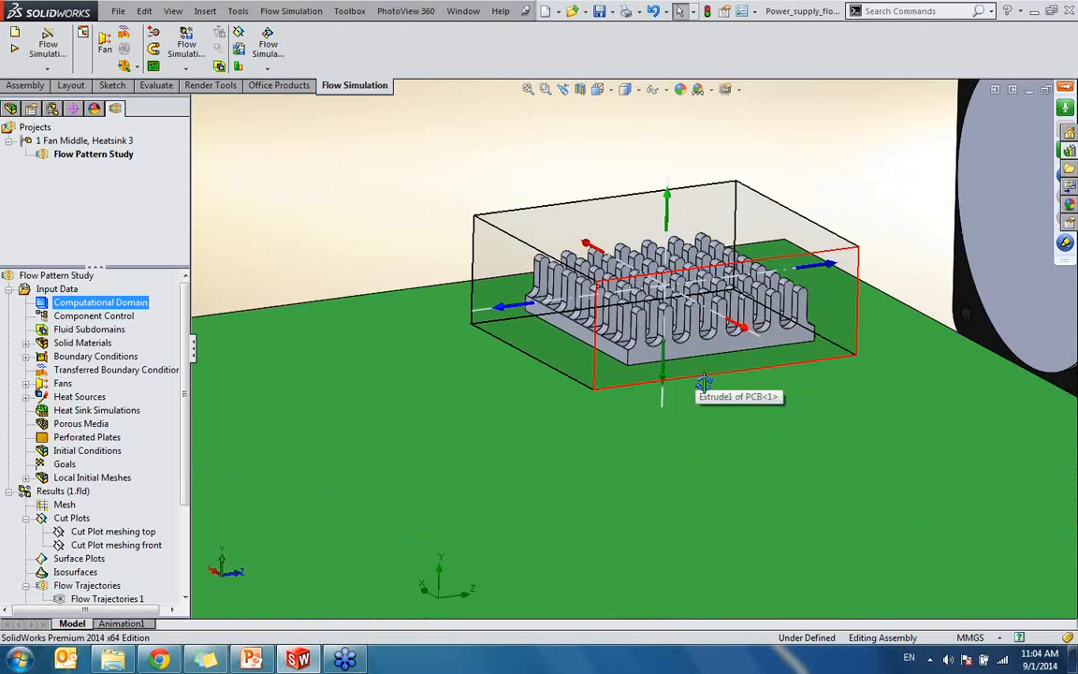
middle_drag(703, 384, 777, 332)
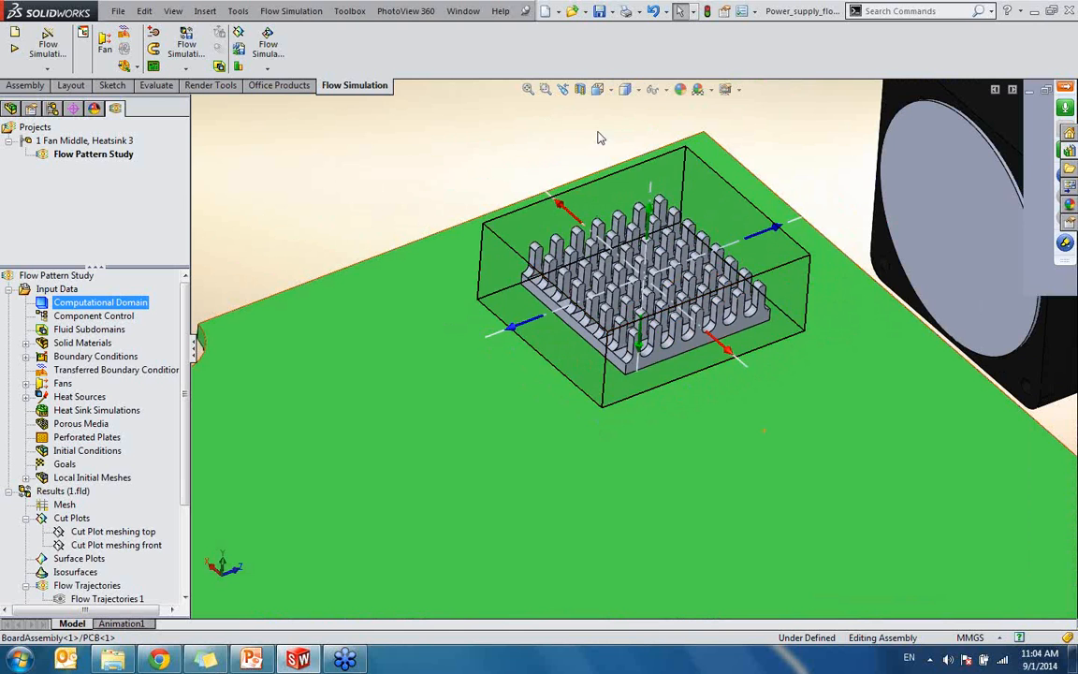
click(609, 184)
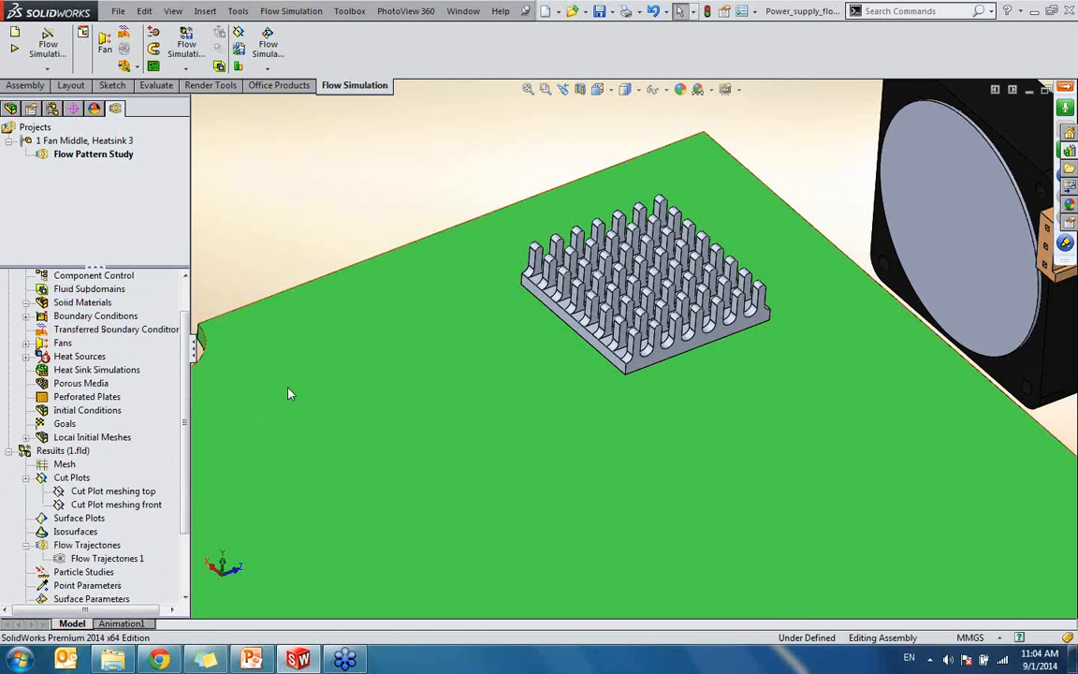
- Unload the current results and load 3.fld from the "7th transfer boundary result" folder
drag(183, 421, 189, 451)
right_click(42, 413)
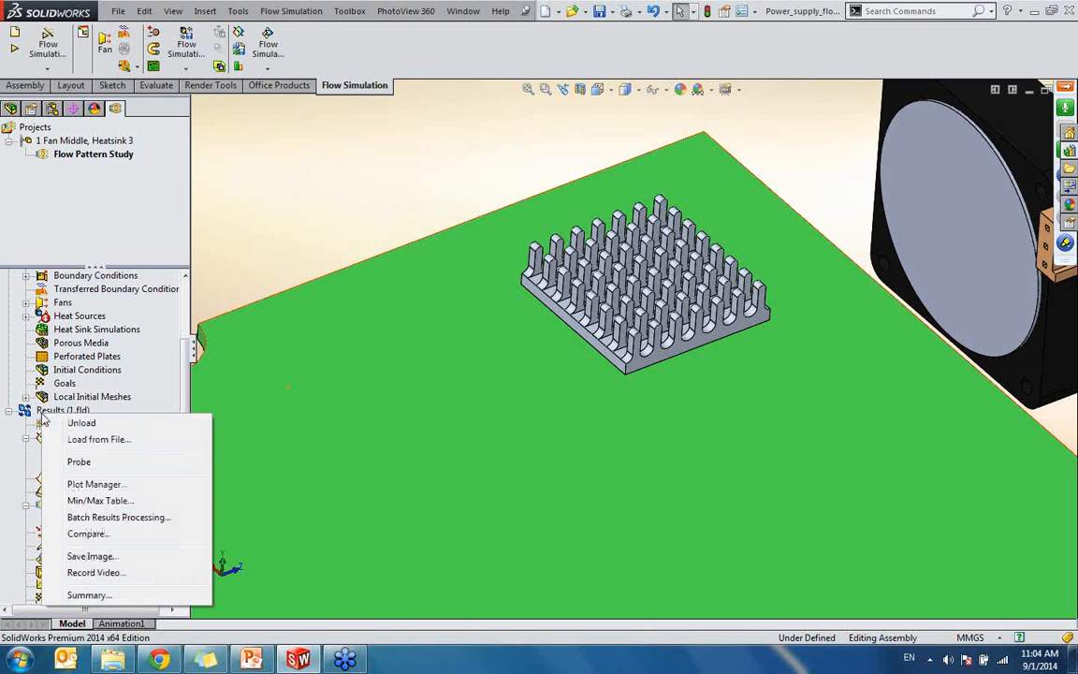
click(155, 424)
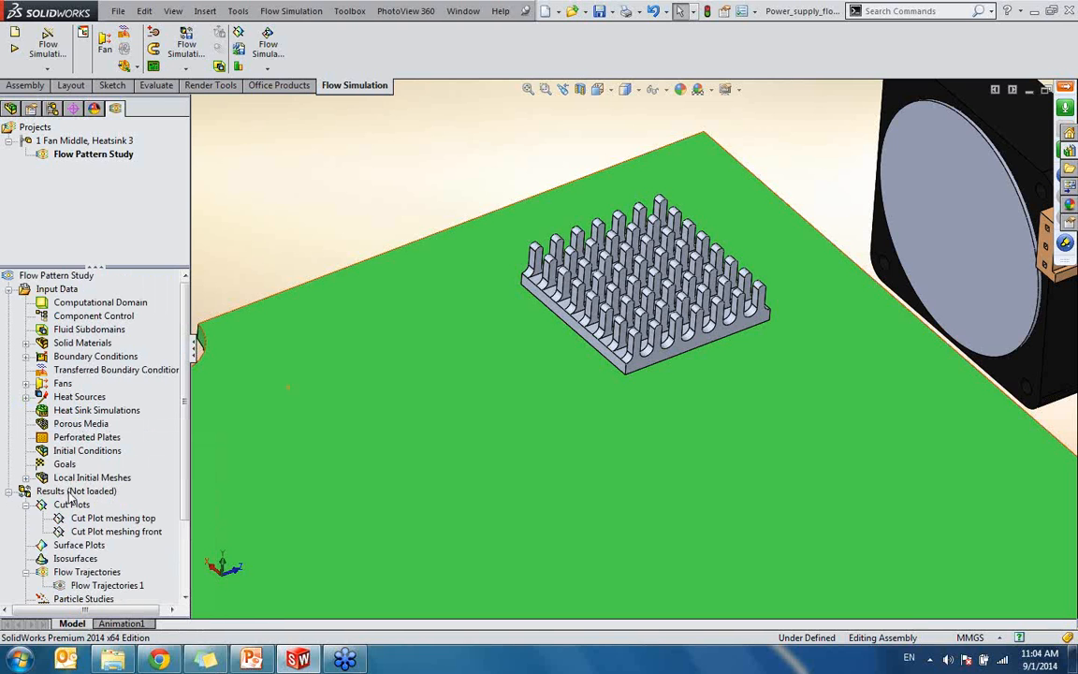
right_click(70, 497)
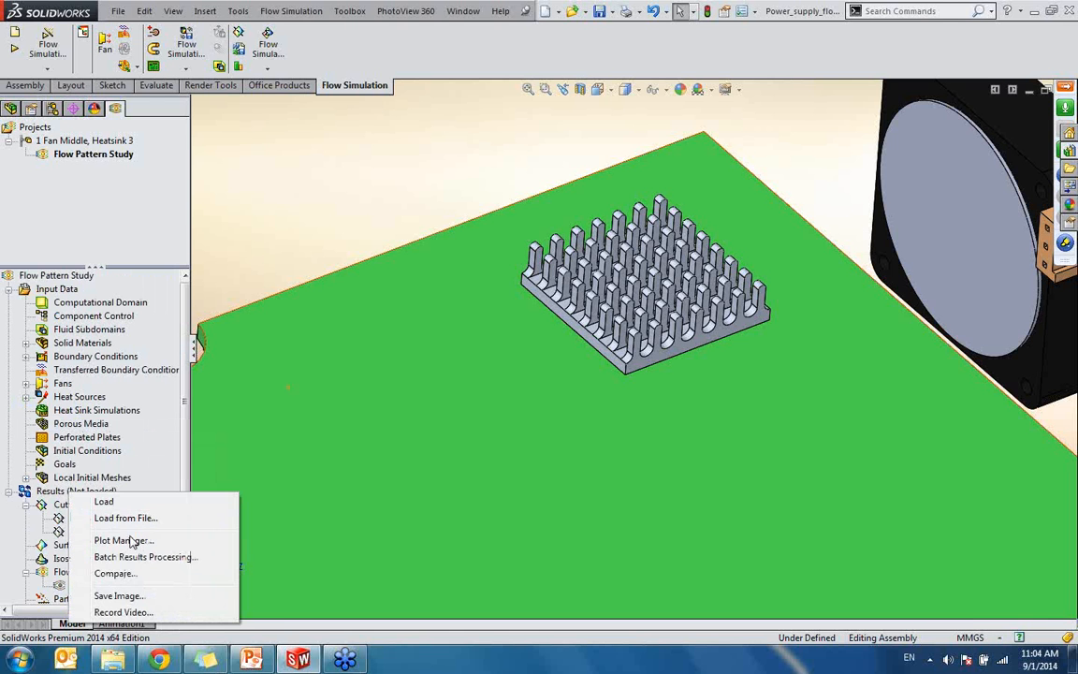
click(127, 518)
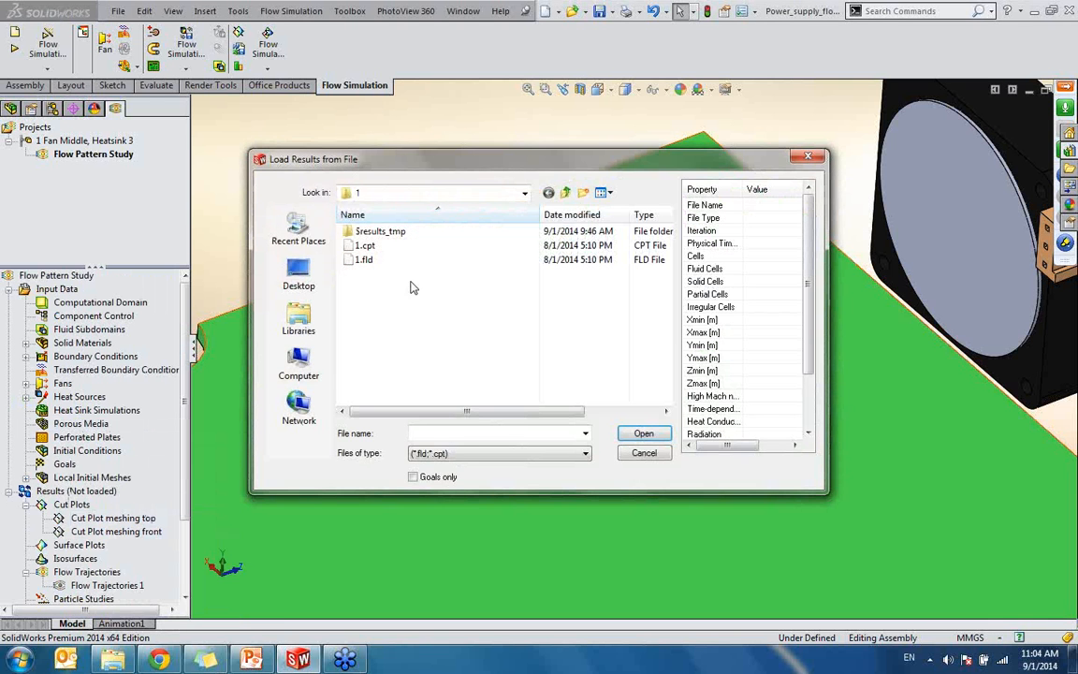
click(568, 192)
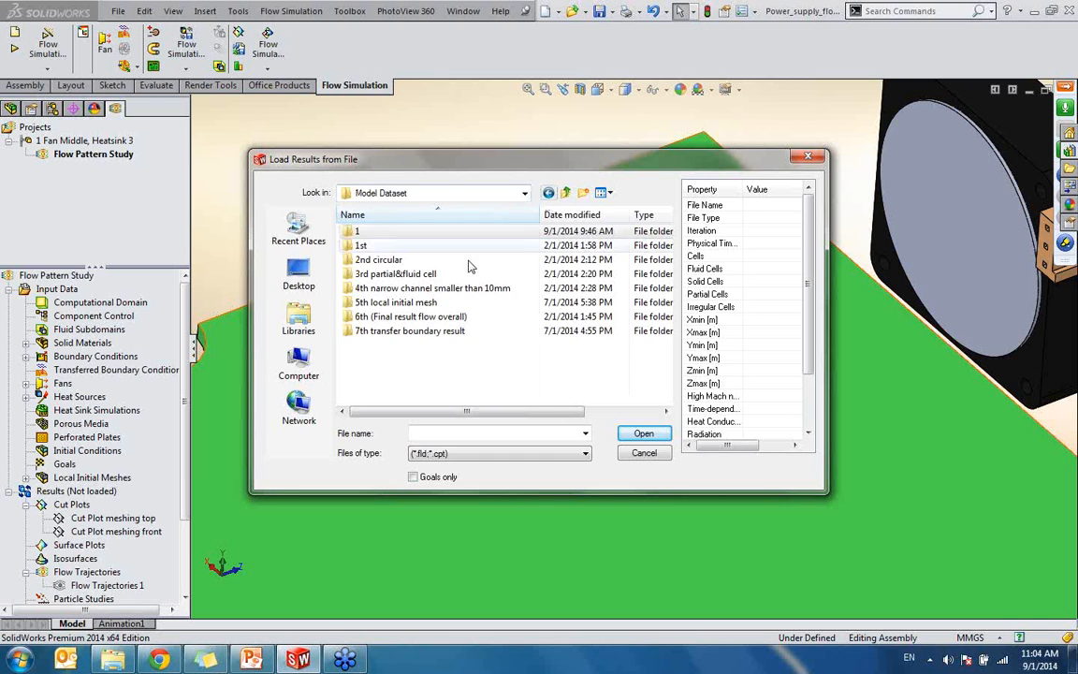
click(426, 334)
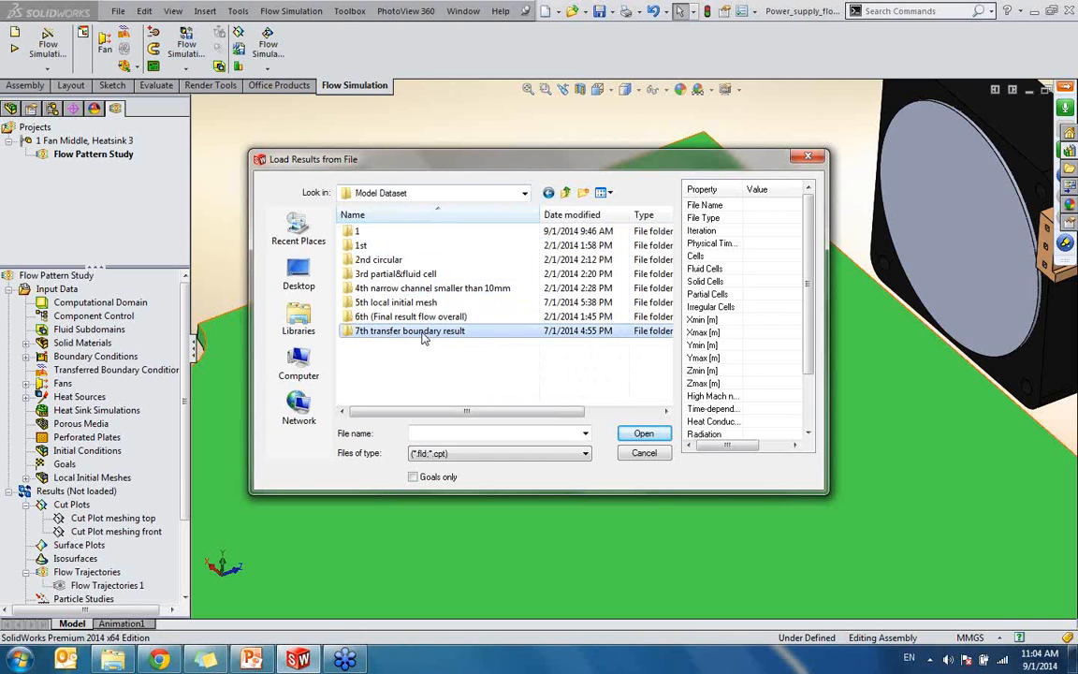
double_click(422, 338)
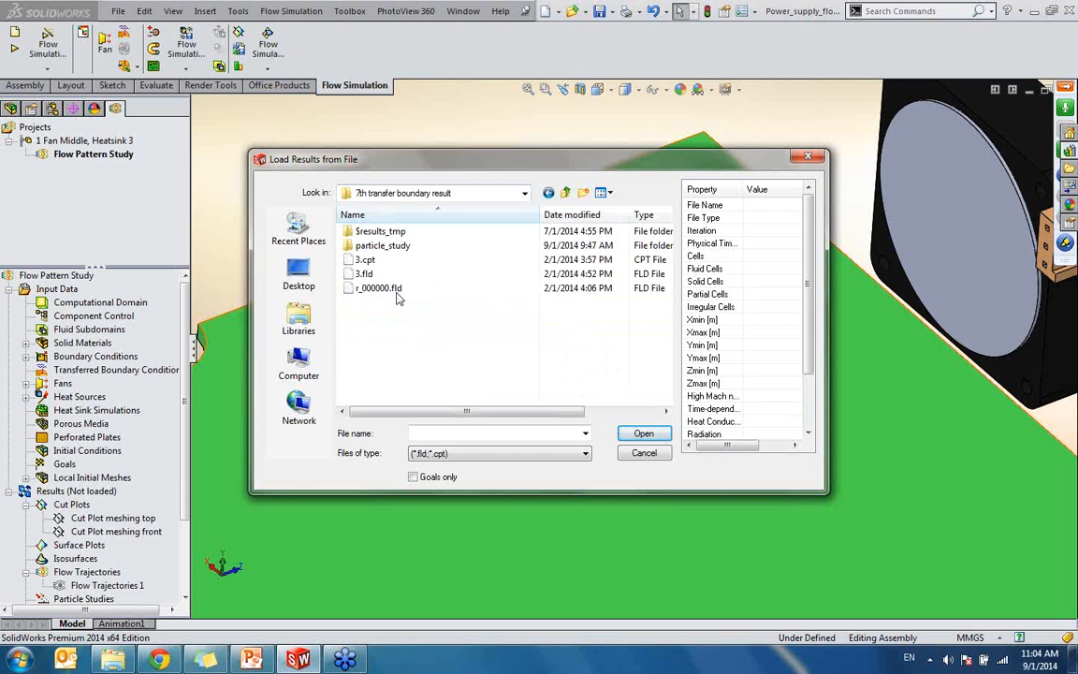
click(379, 275)
double_click(378, 274)
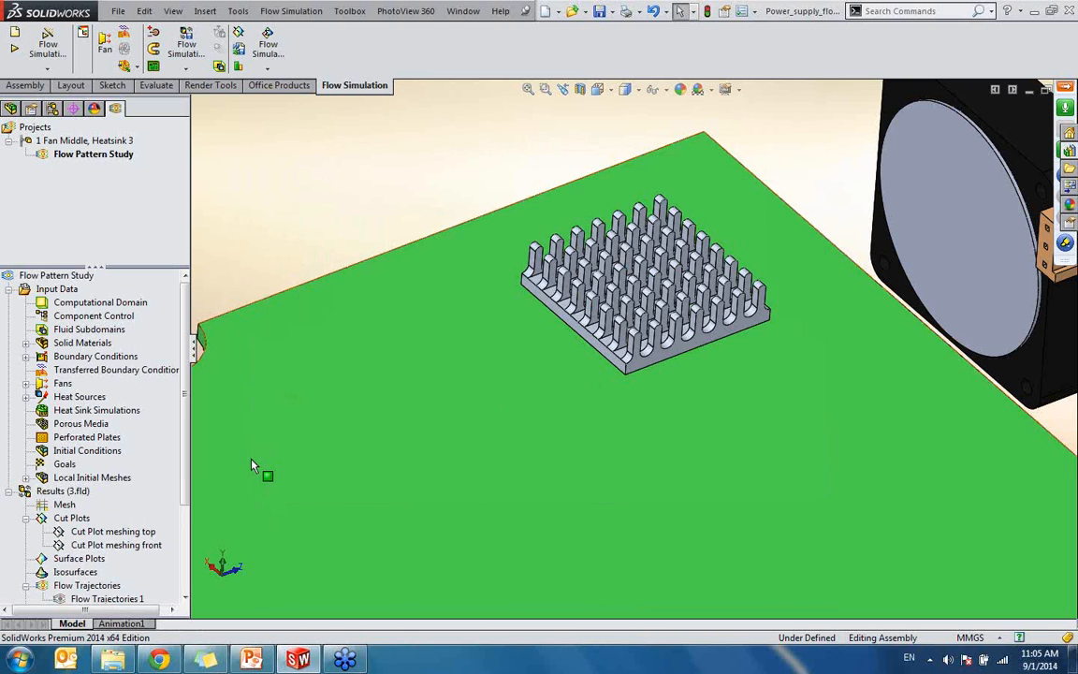
- Show the "Cut Plot meshing top" plot and view it around the heatsink from above
scroll(180, 512, down, 1)
right_click(121, 505)
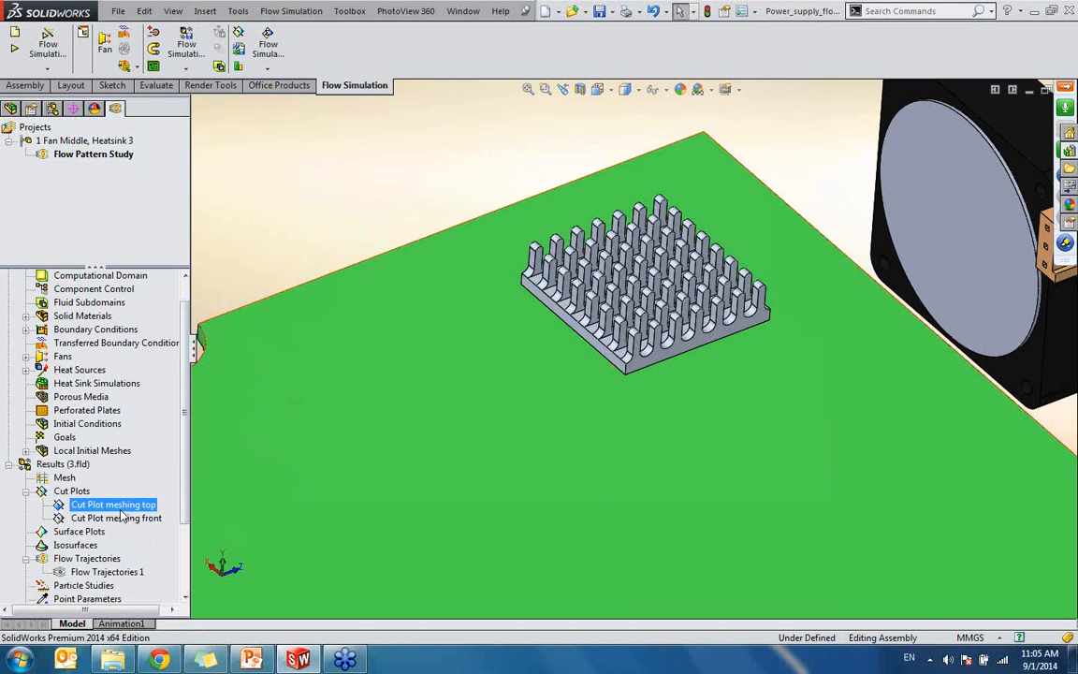
click(158, 365)
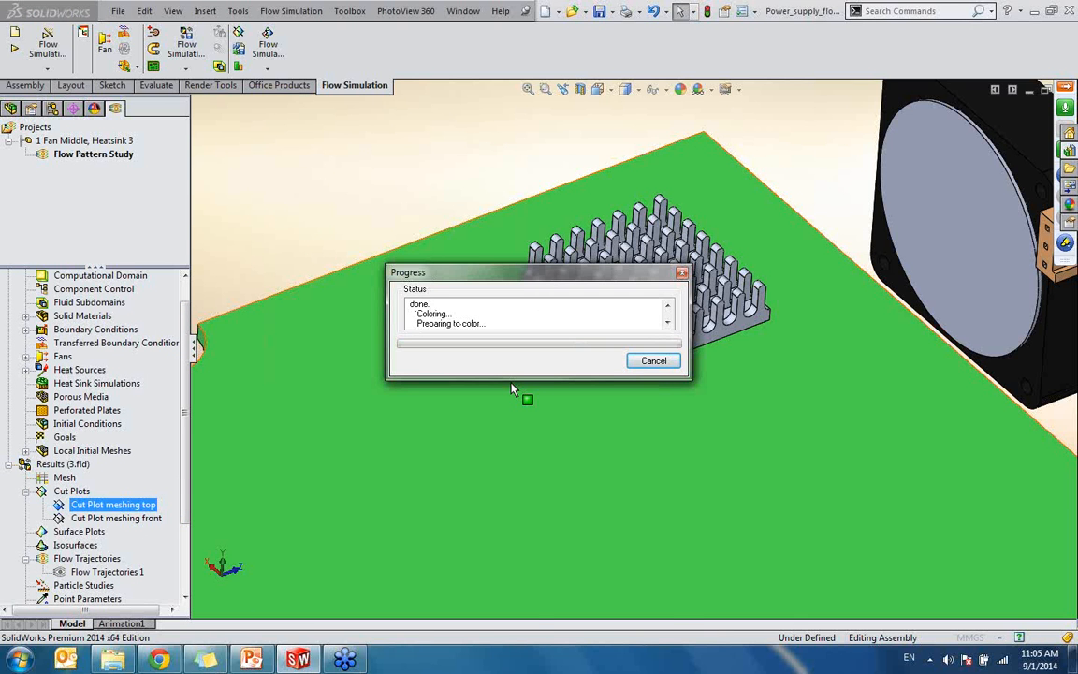
middle_drag(647, 292, 636, 381)
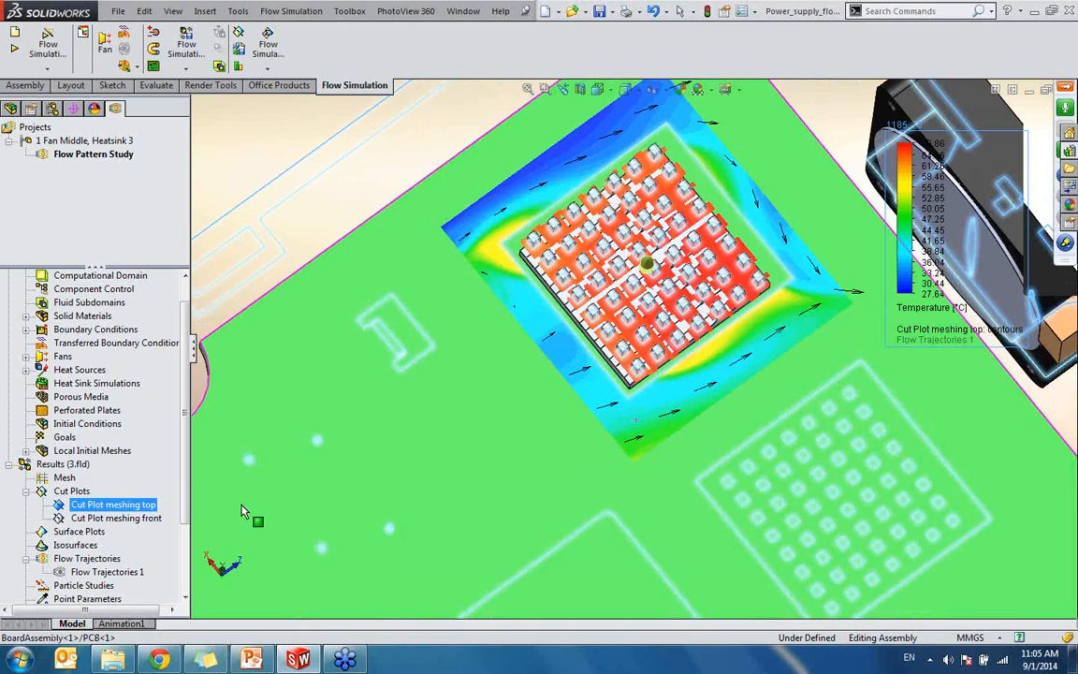
- Edit the "Cut Plot meshing top" plot to display the mesh, with contours and vectors turned off
right_click(103, 504)
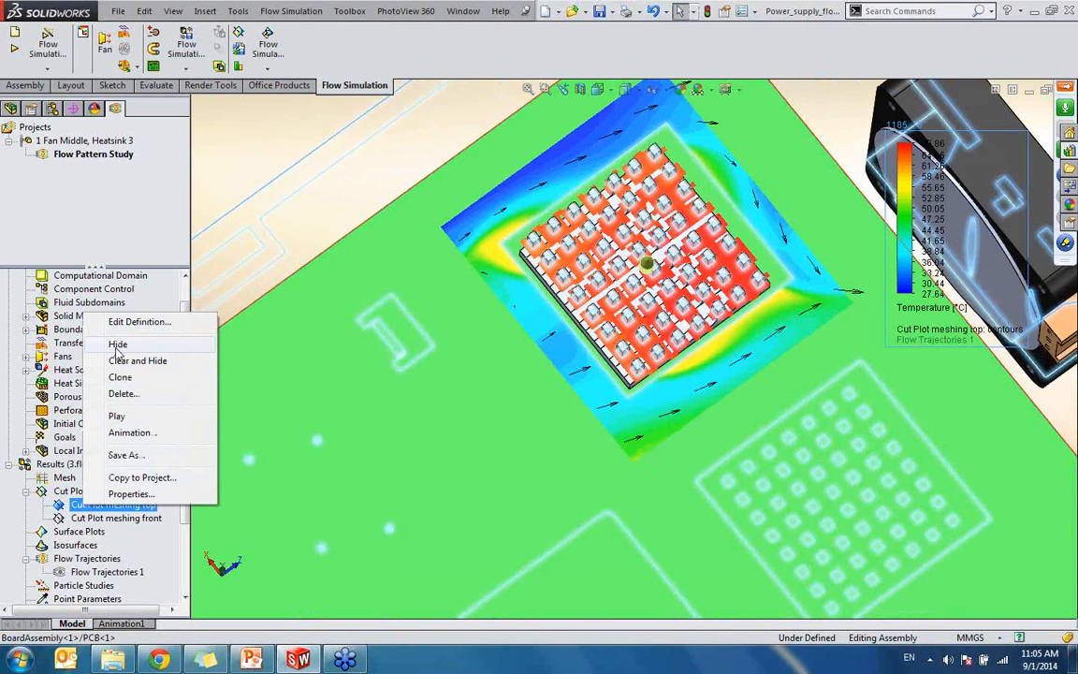
click(132, 325)
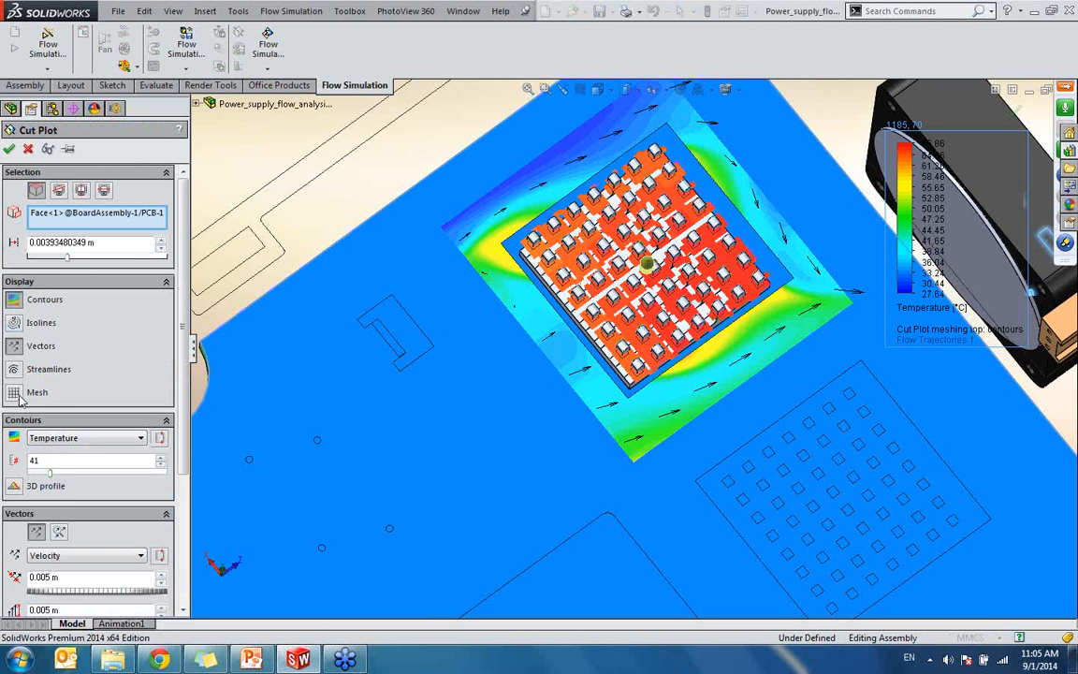
click(13, 306)
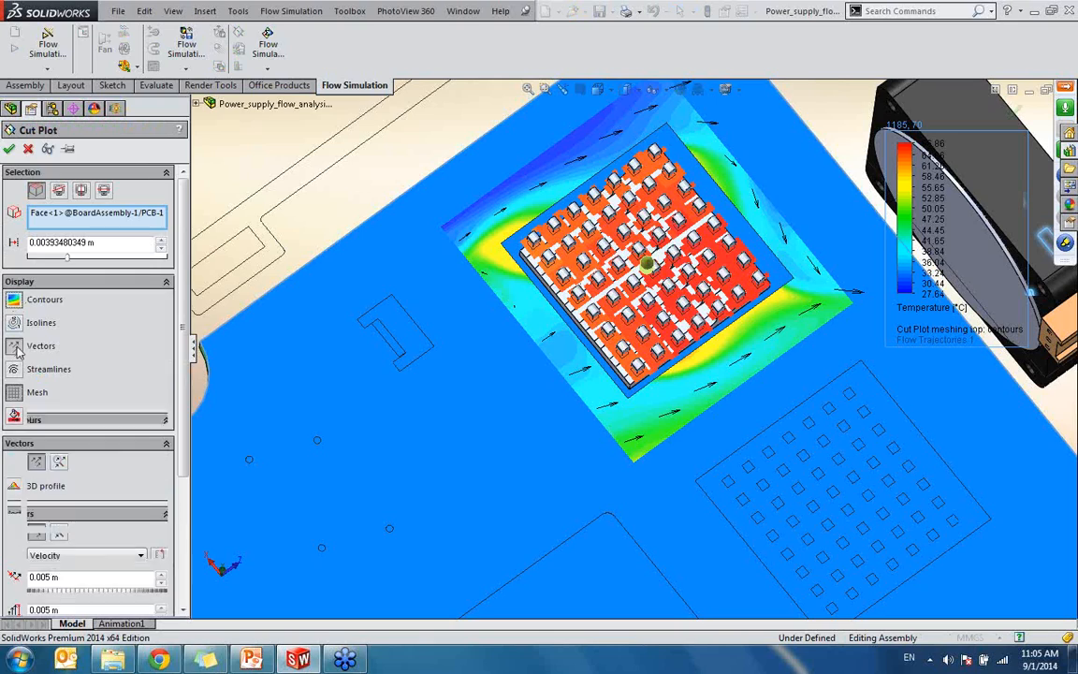
click(14, 349)
click(10, 150)
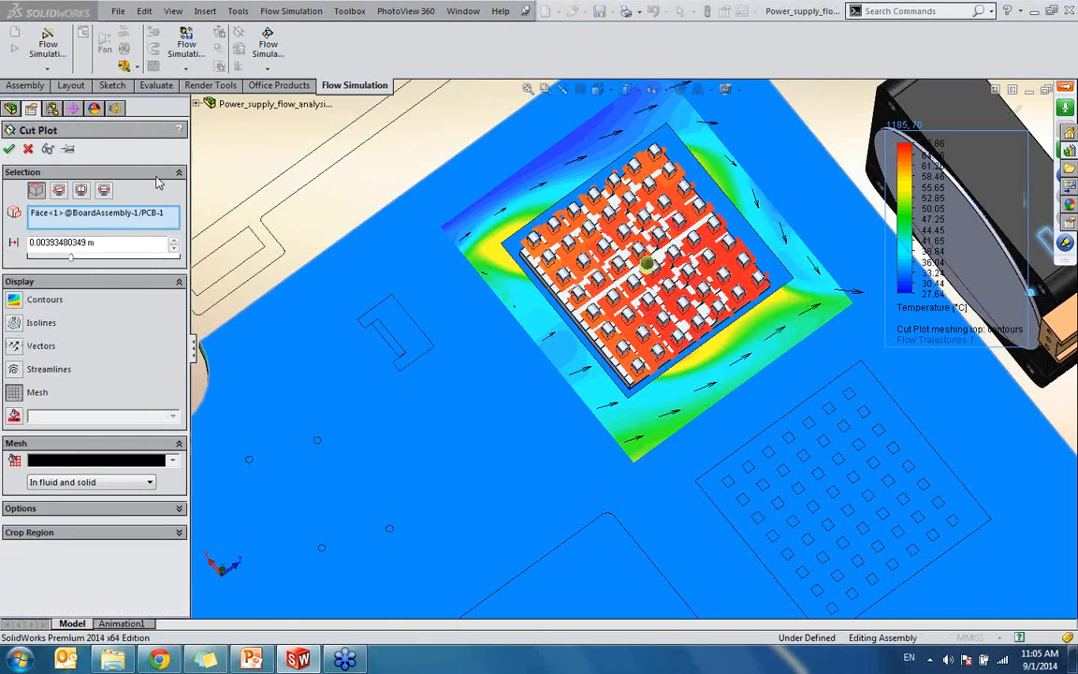
- Examine the mesh around the heatsink and across the board, from the top view and at an angle
scroll(674, 348, up, 8)
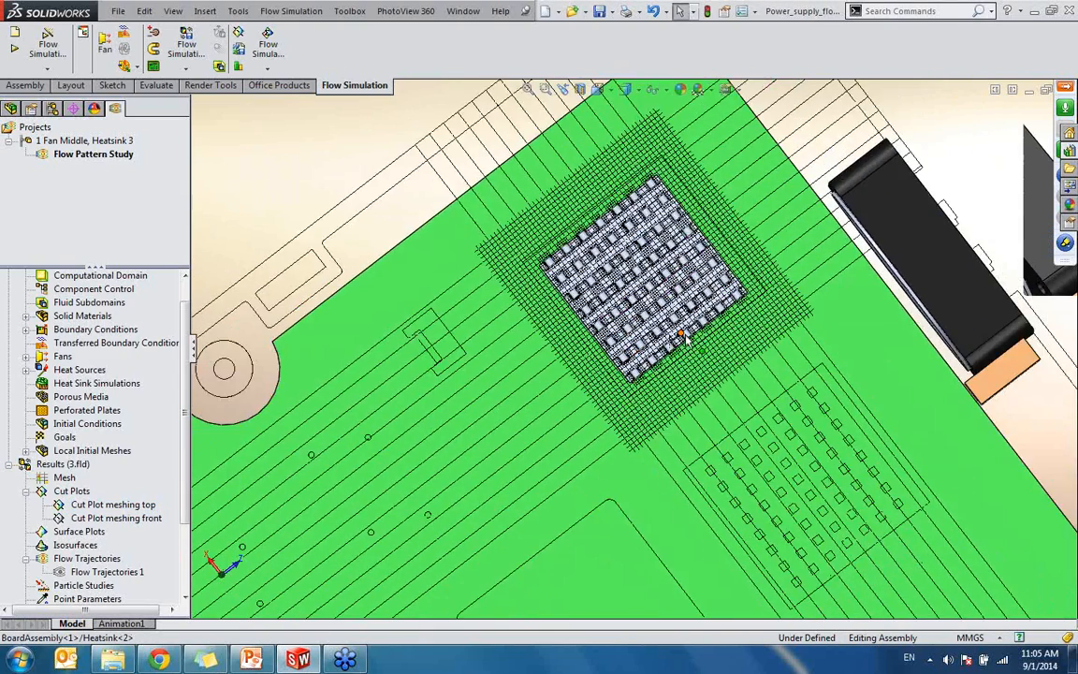
scroll(653, 393, down, 5)
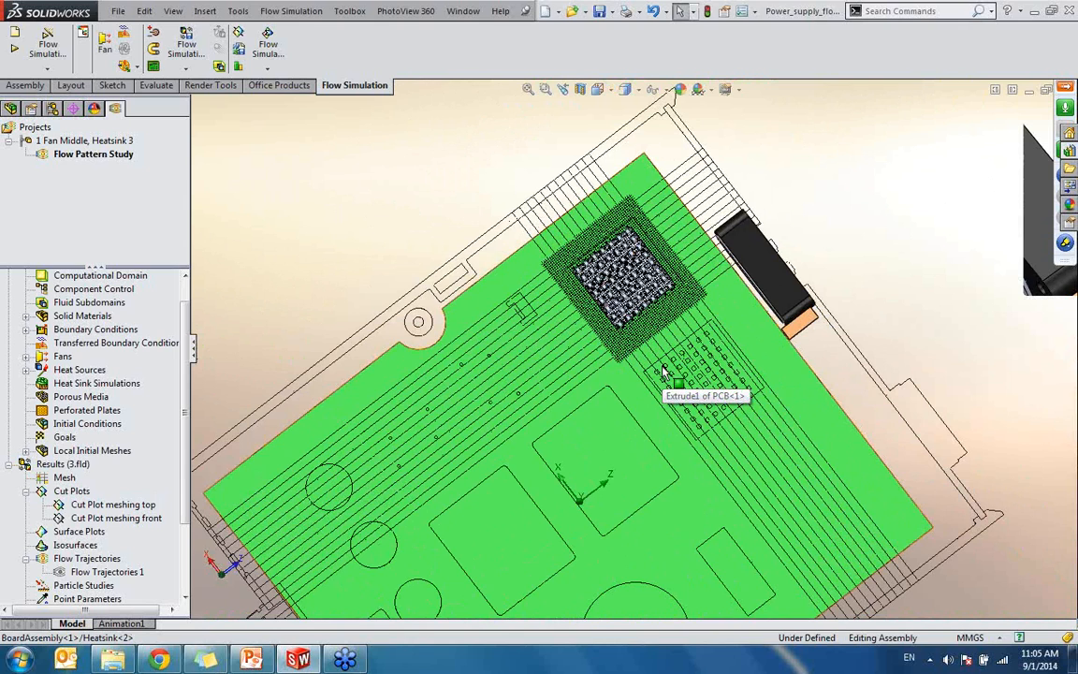
key(ctrl+5)
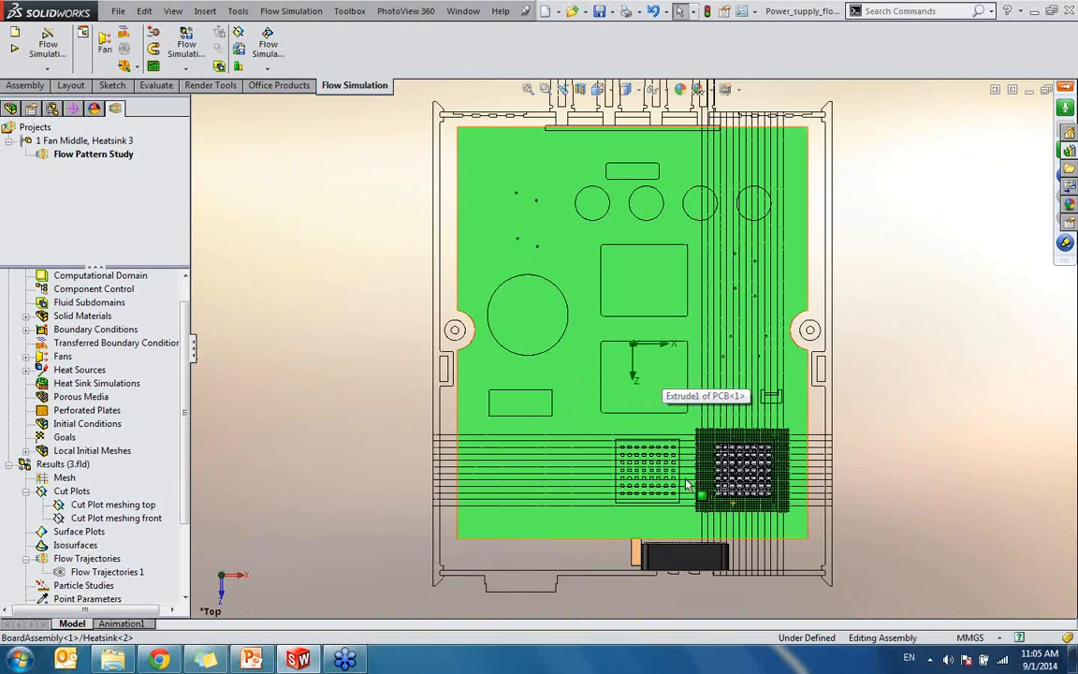
scroll(712, 421, down, 3)
scroll(735, 513, down, 5)
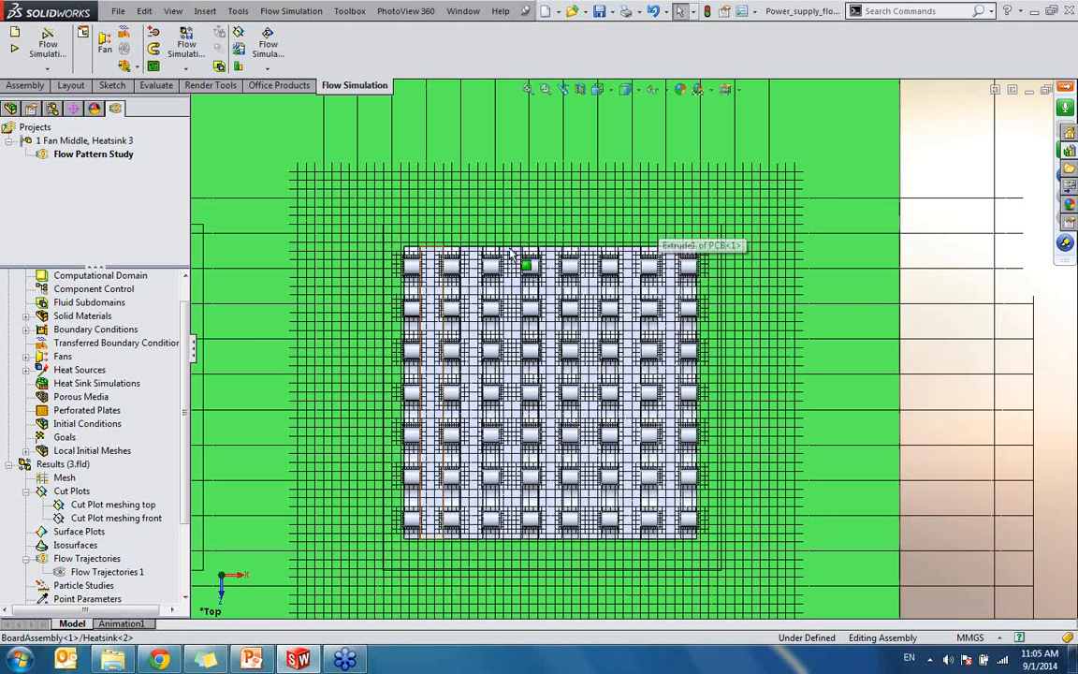
scroll(661, 289, up, 6)
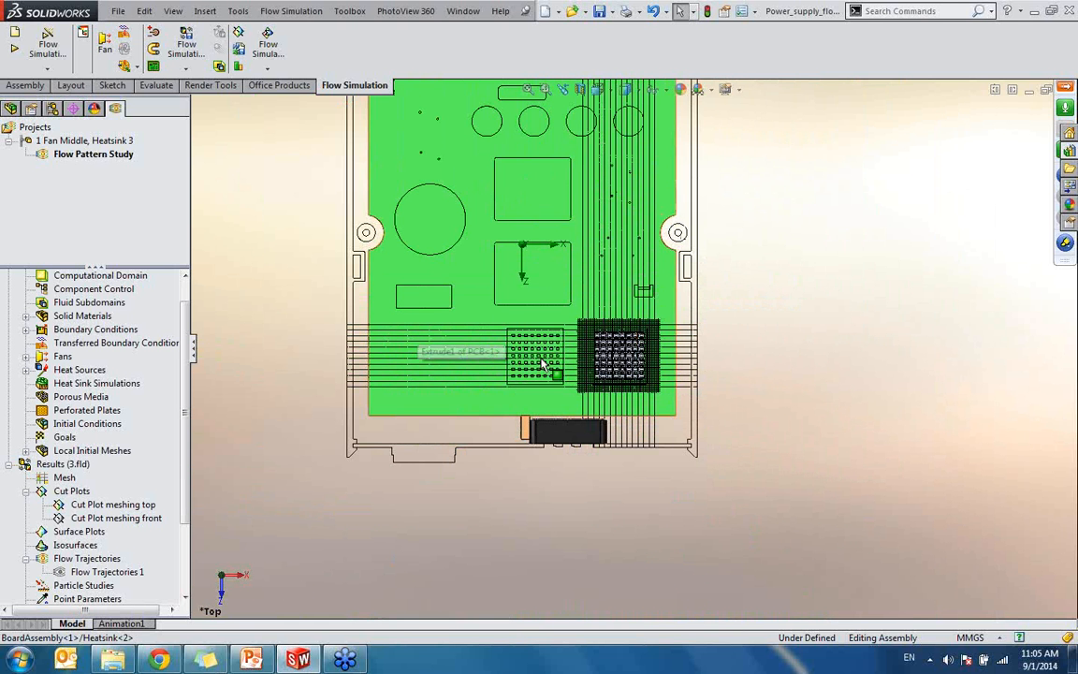
scroll(486, 355, down, 5)
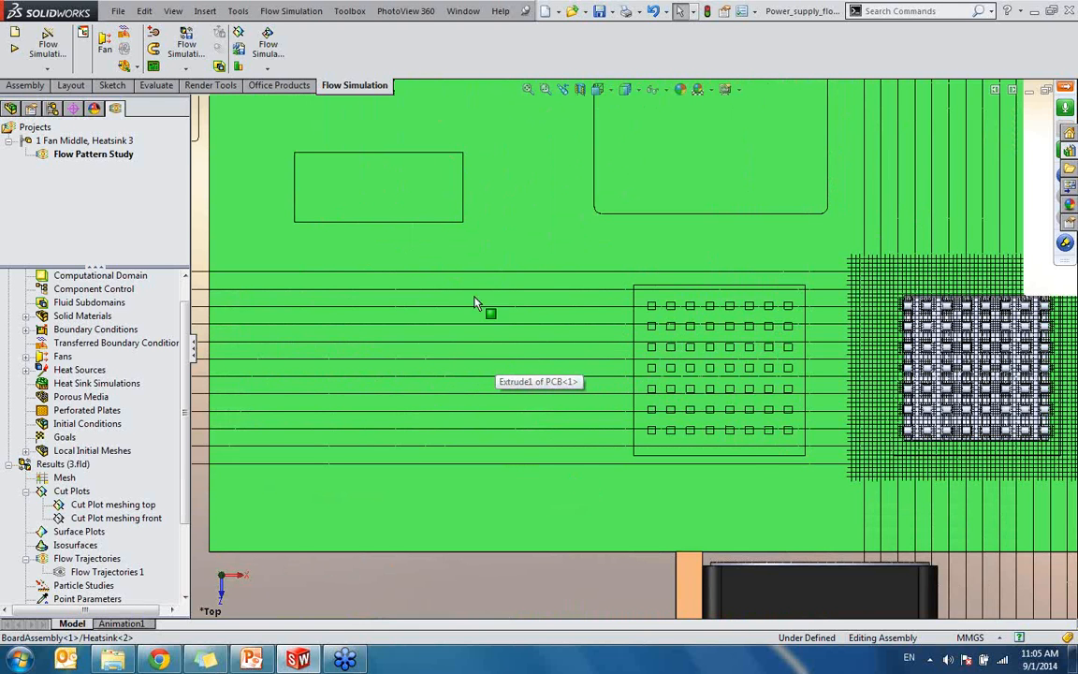
scroll(861, 198, up, 3)
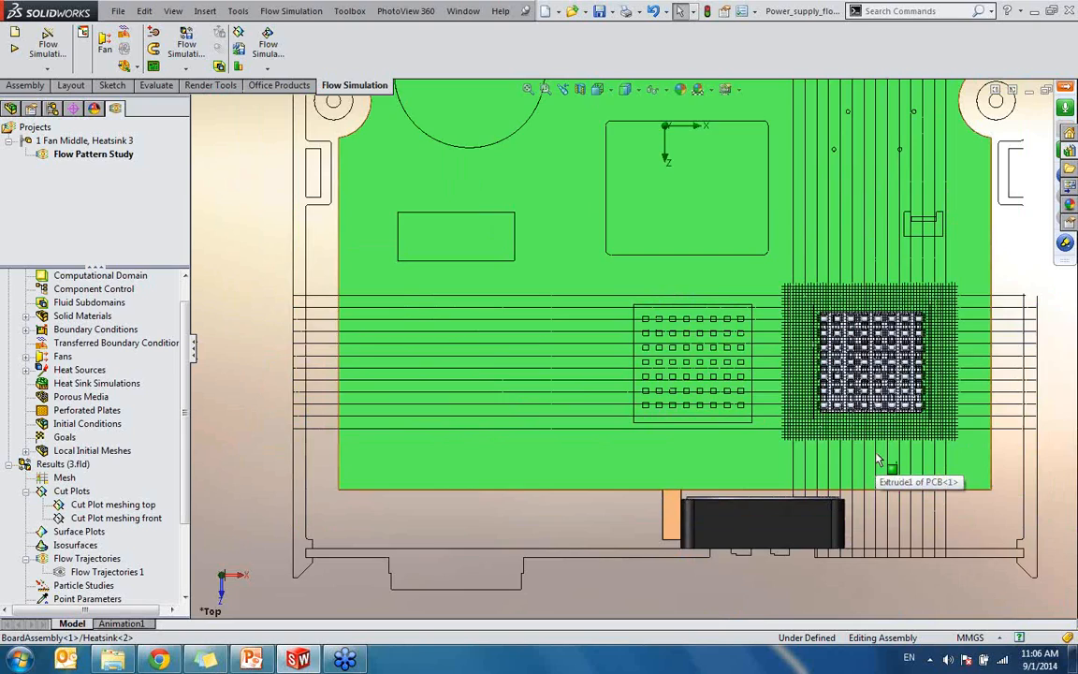
middle_drag(878, 458, 850, 196)
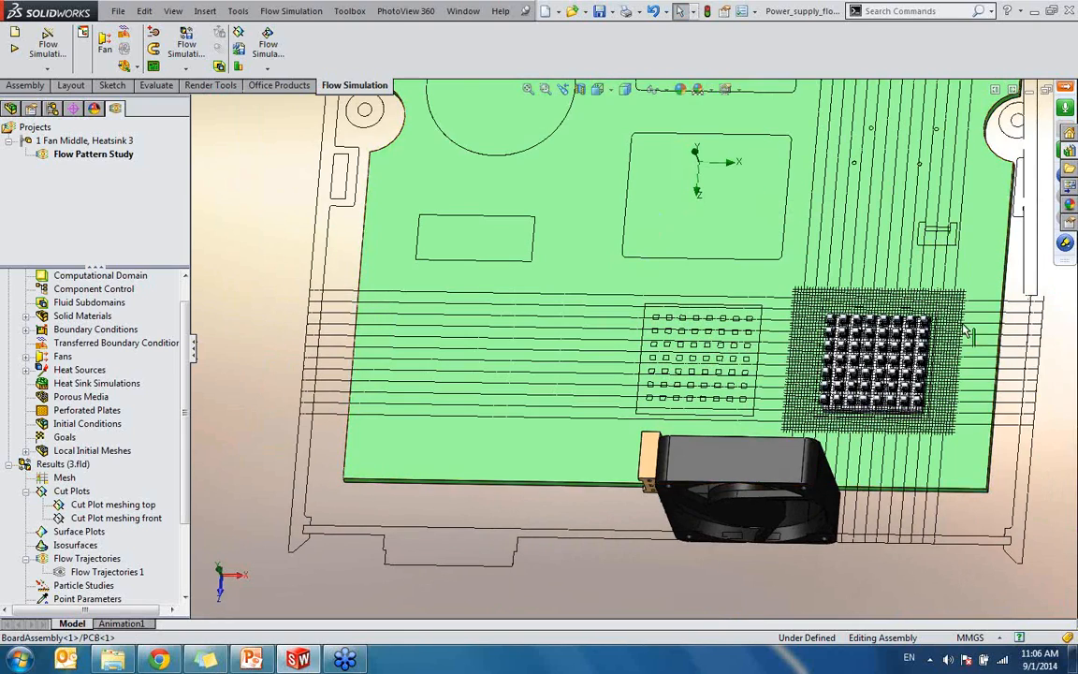
scroll(907, 318, down, 5)
middle_drag(793, 317, 722, 272)
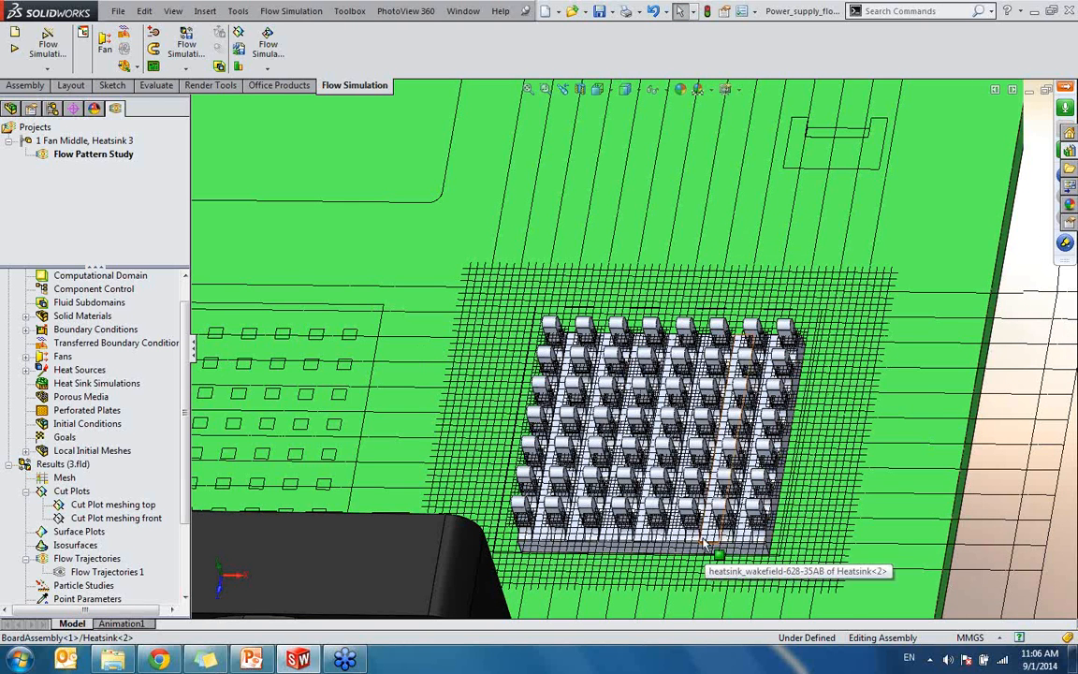
scroll(701, 212, up, 2)
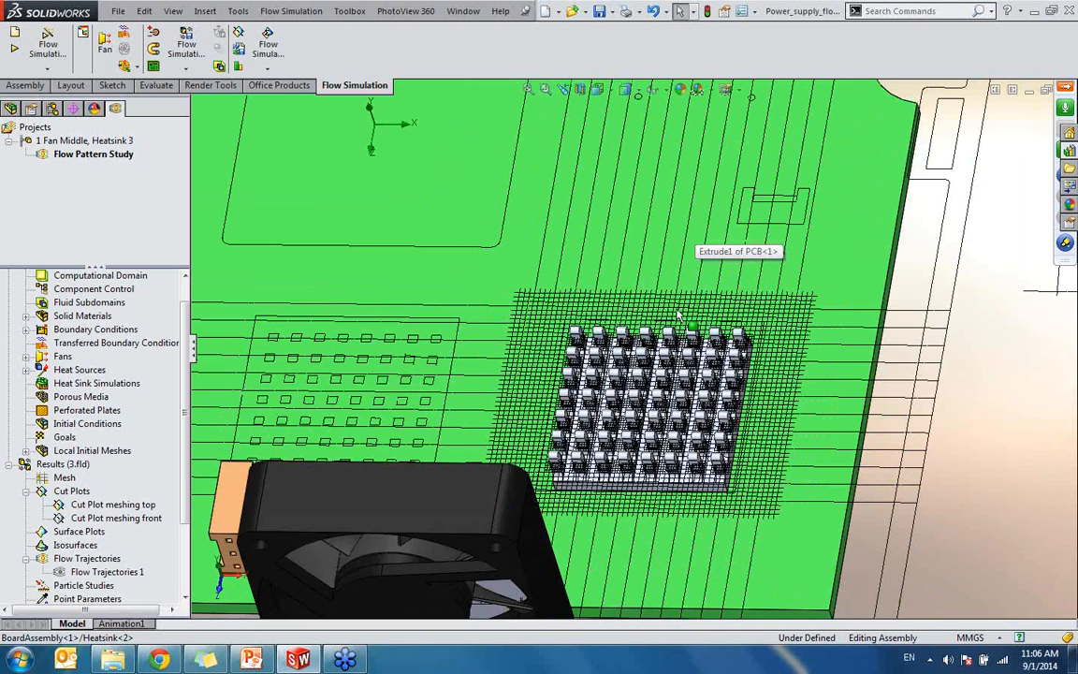
scroll(671, 339, down, 2)
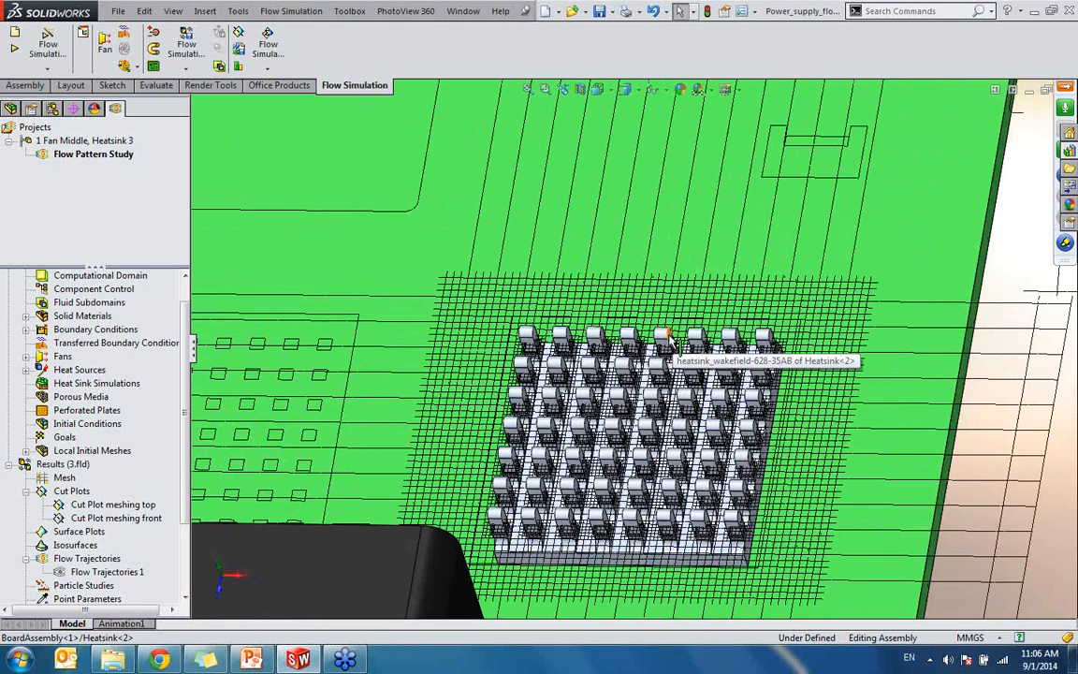
- Start a transferred boundary condition and apply it to the X max, X min, Y max, Y min, Z max and Z min boundaries
right_click(136, 348)
click(216, 352)
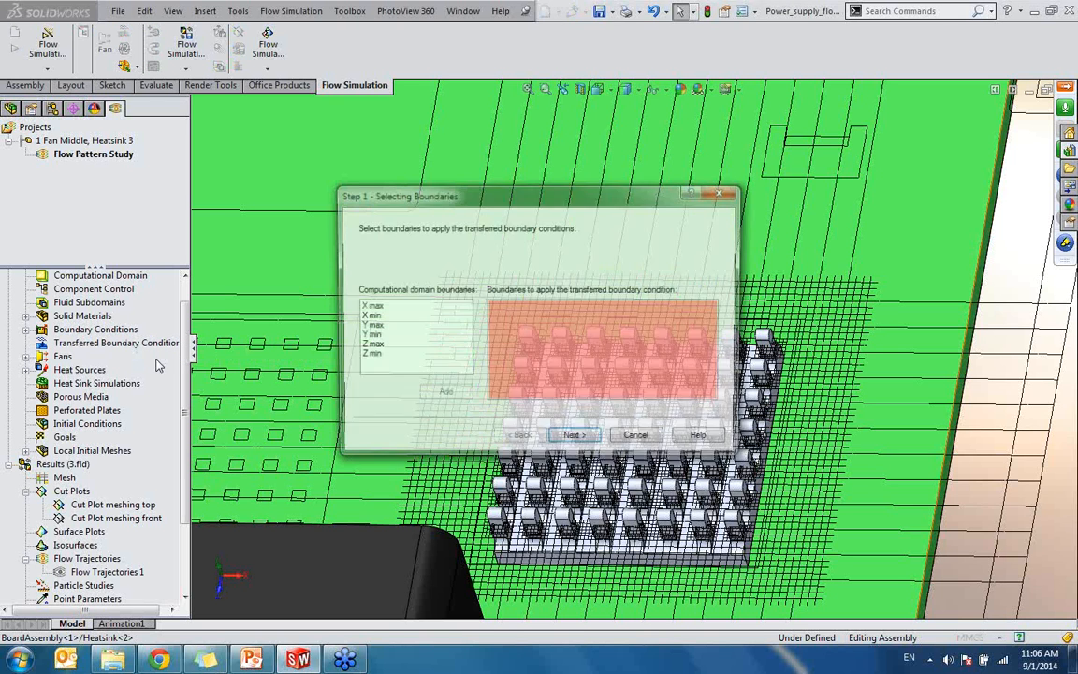
click(367, 306)
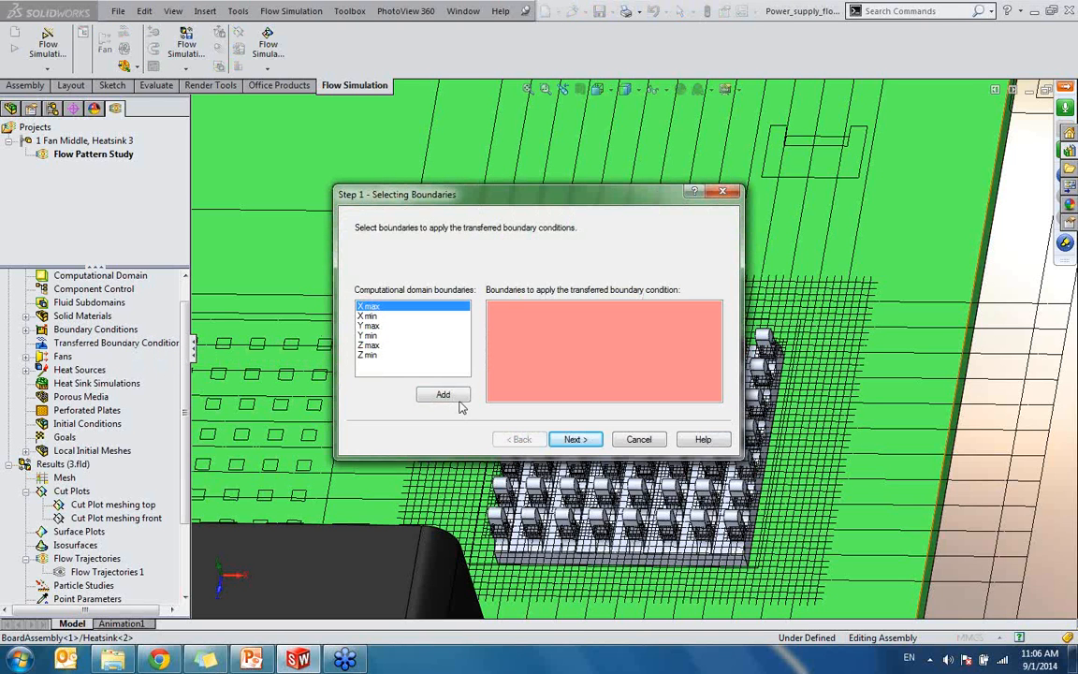
click(444, 394)
click(367, 306)
click(444, 394)
click(367, 306)
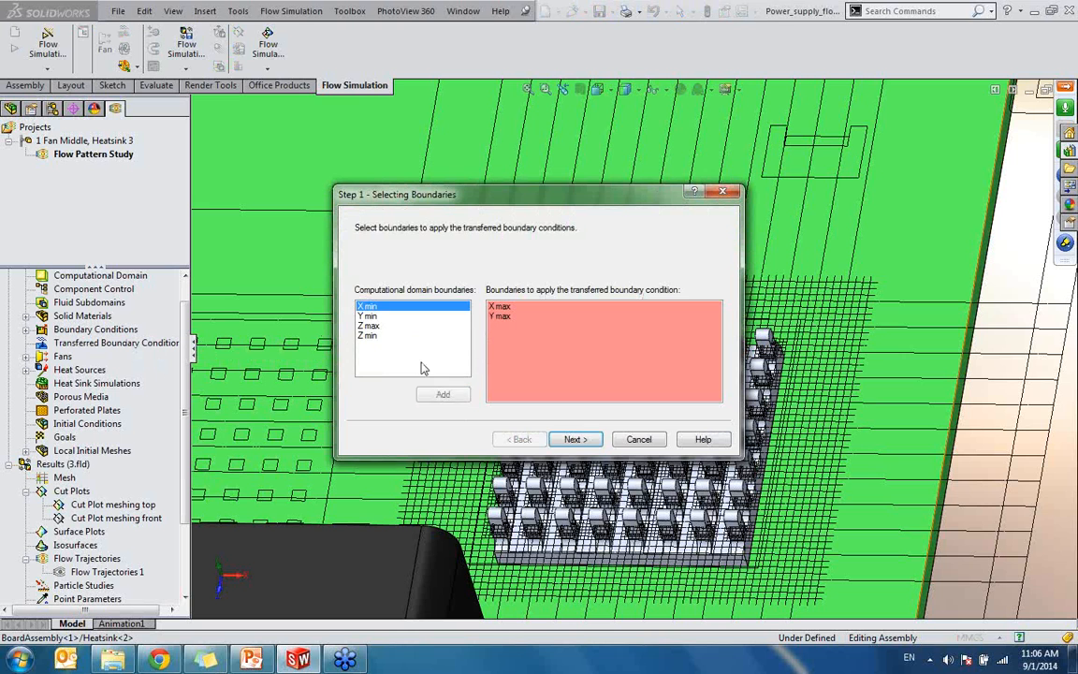
click(444, 394)
click(367, 306)
click(443, 394)
click(367, 306)
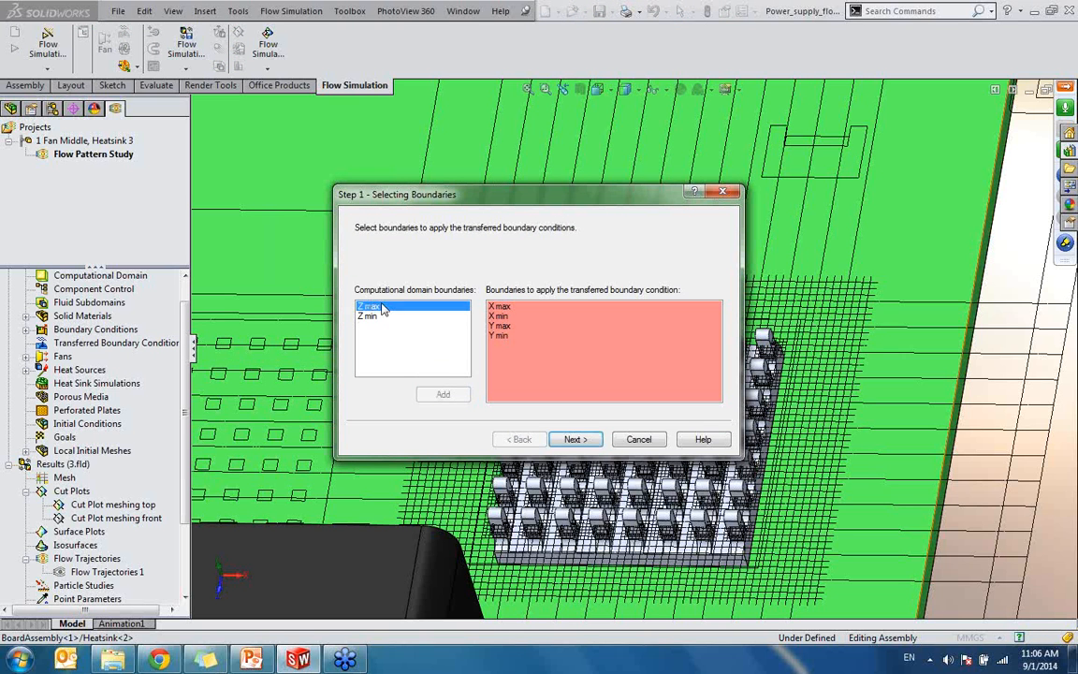
click(432, 397)
click(367, 306)
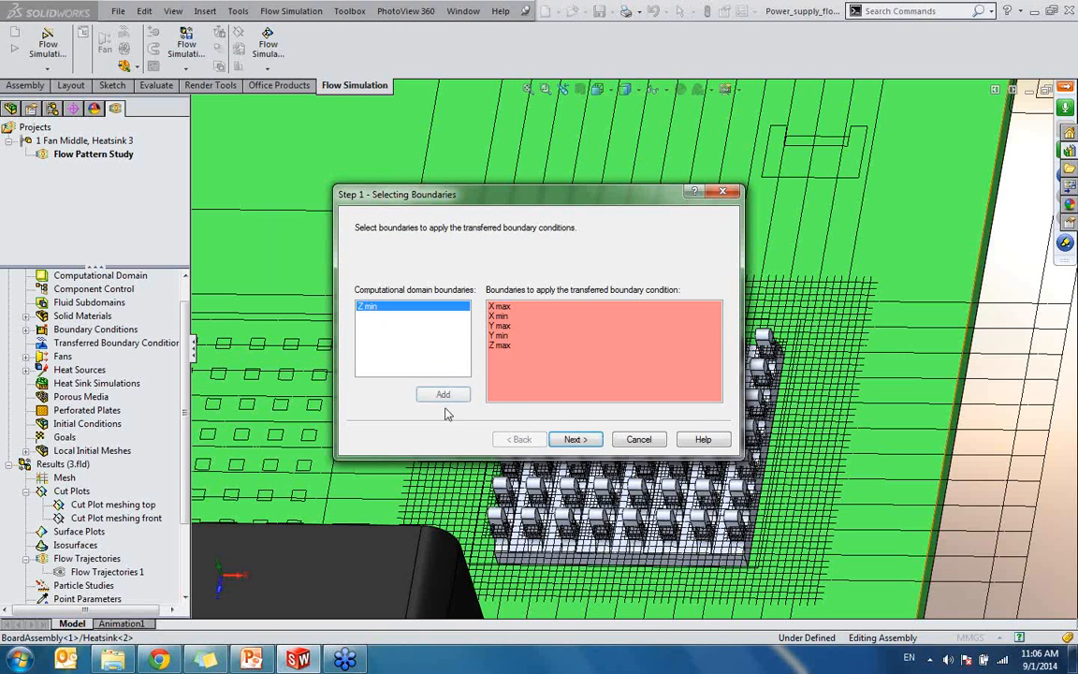
click(444, 394)
click(575, 439)
- Use results file 1.fld from the "6th (Final result flow overall)" folder as the transfer source and create the condition with the Ambient type
click(383, 350)
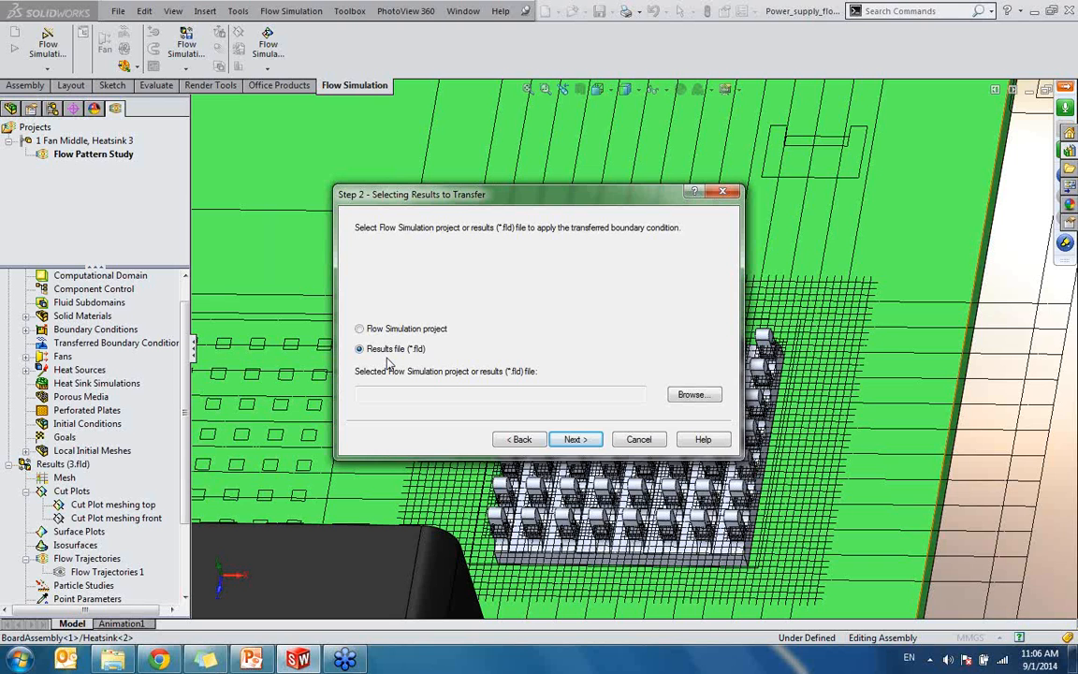
click(693, 394)
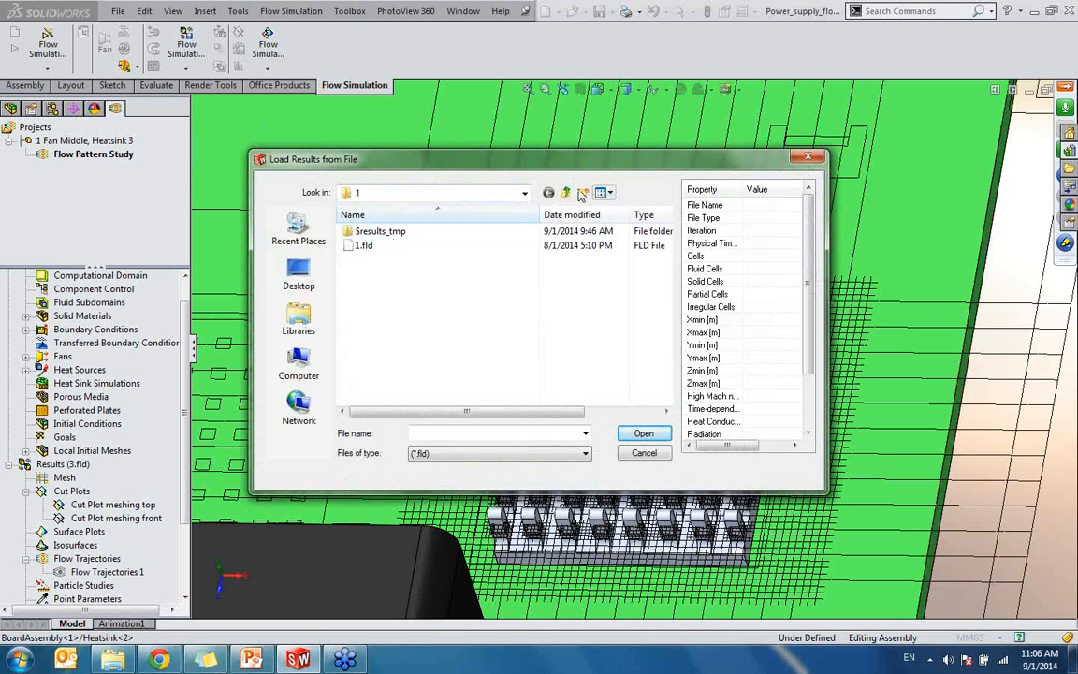
click(567, 193)
double_click(393, 298)
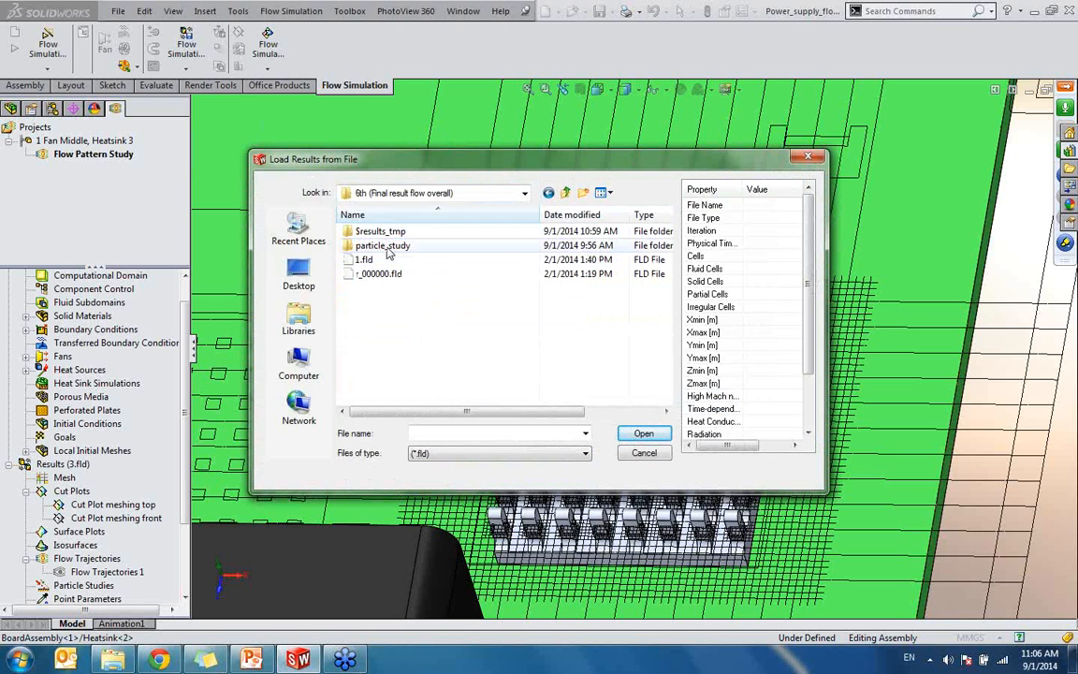
double_click(364, 259)
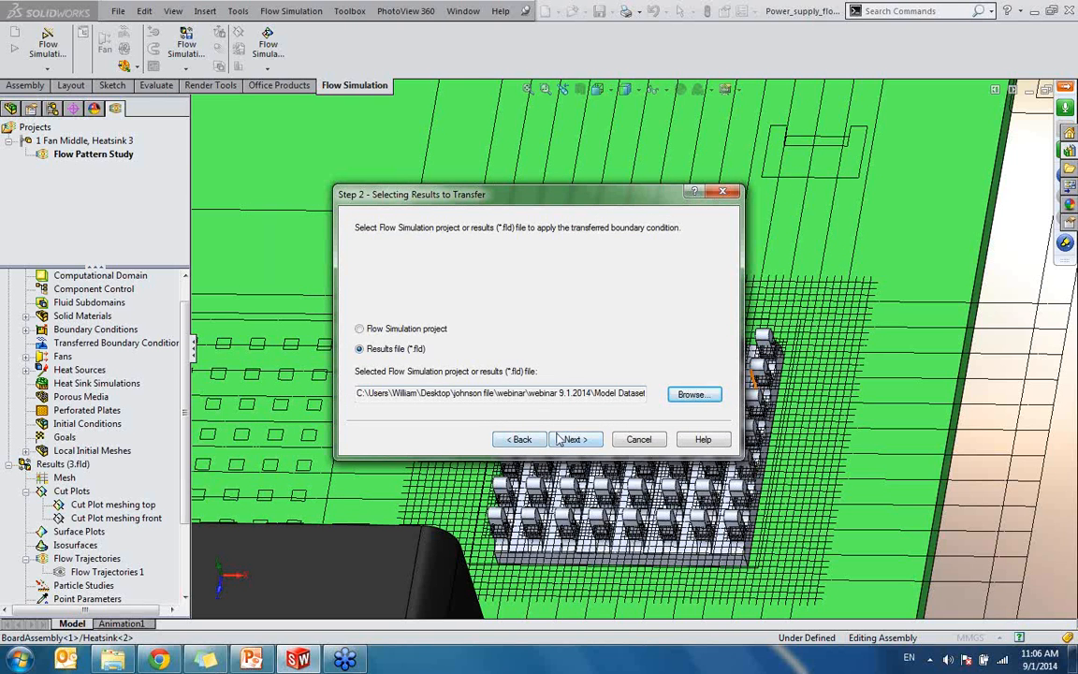
click(566, 440)
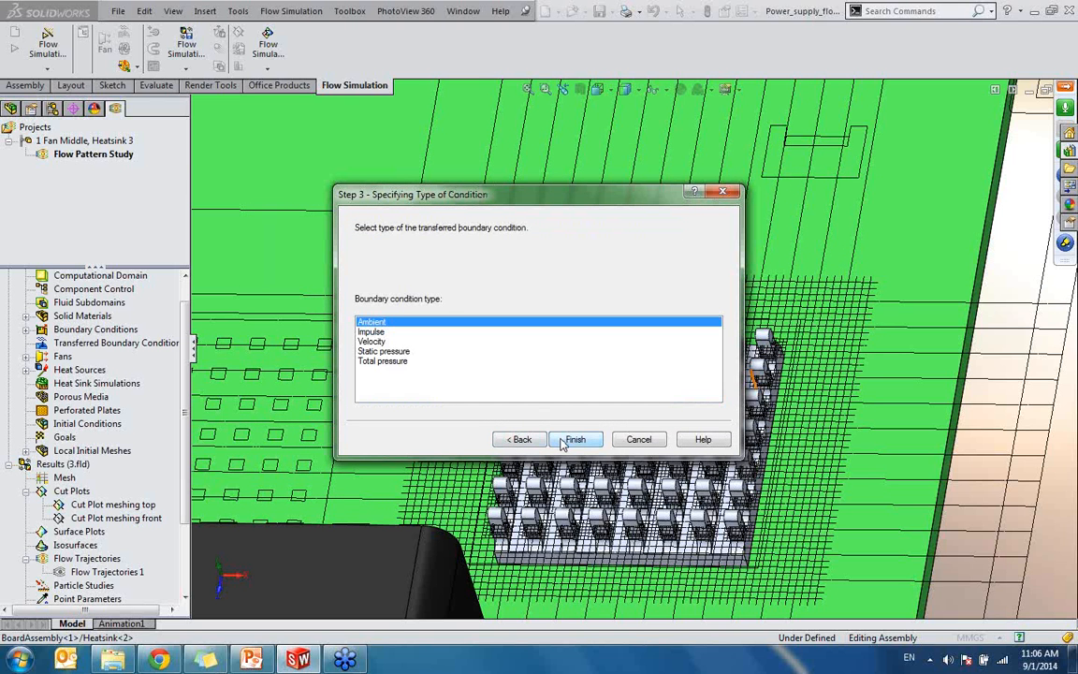
click(566, 444)
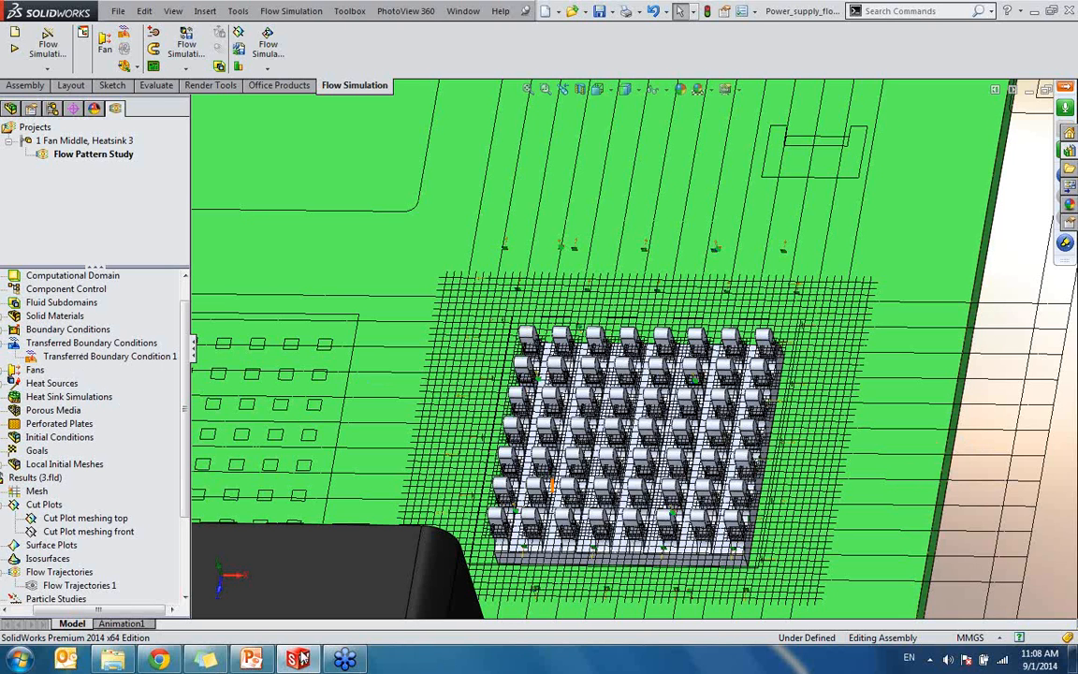
- Switch to PowerPoint and present the "Transfer Boundary" slide full screen
click(251, 660)
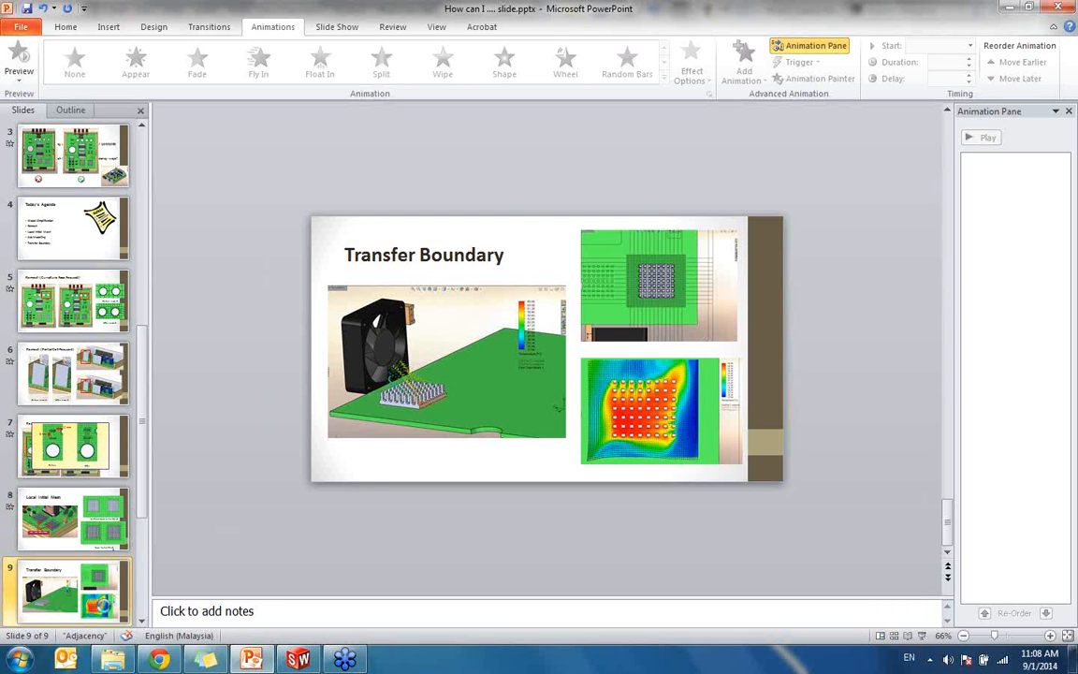
key(shift+F5)
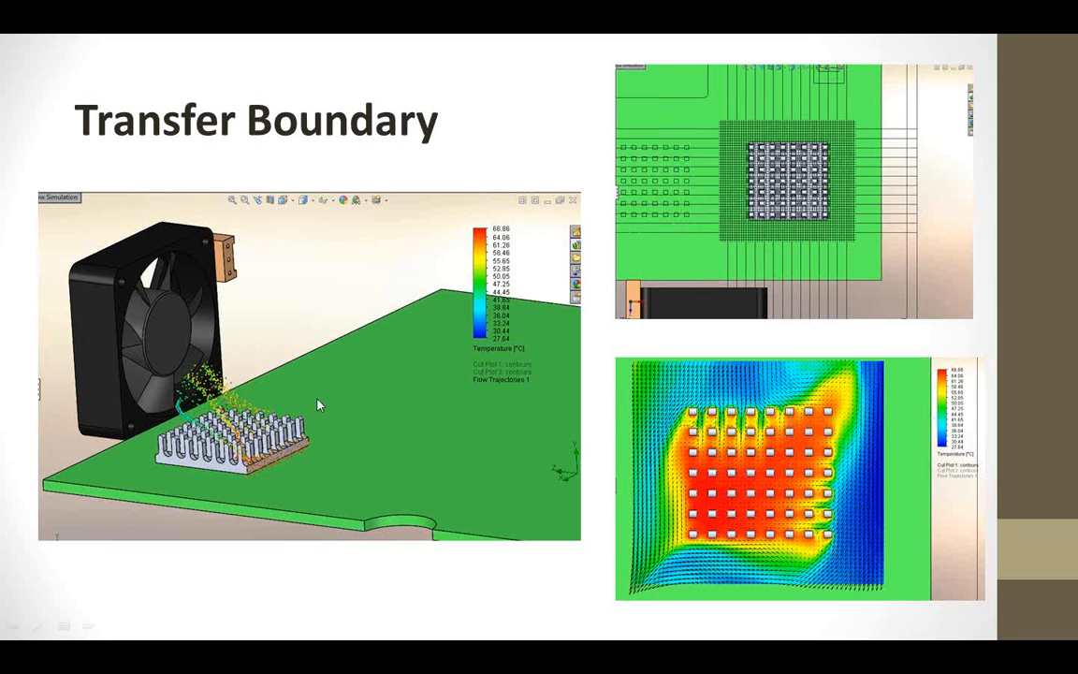